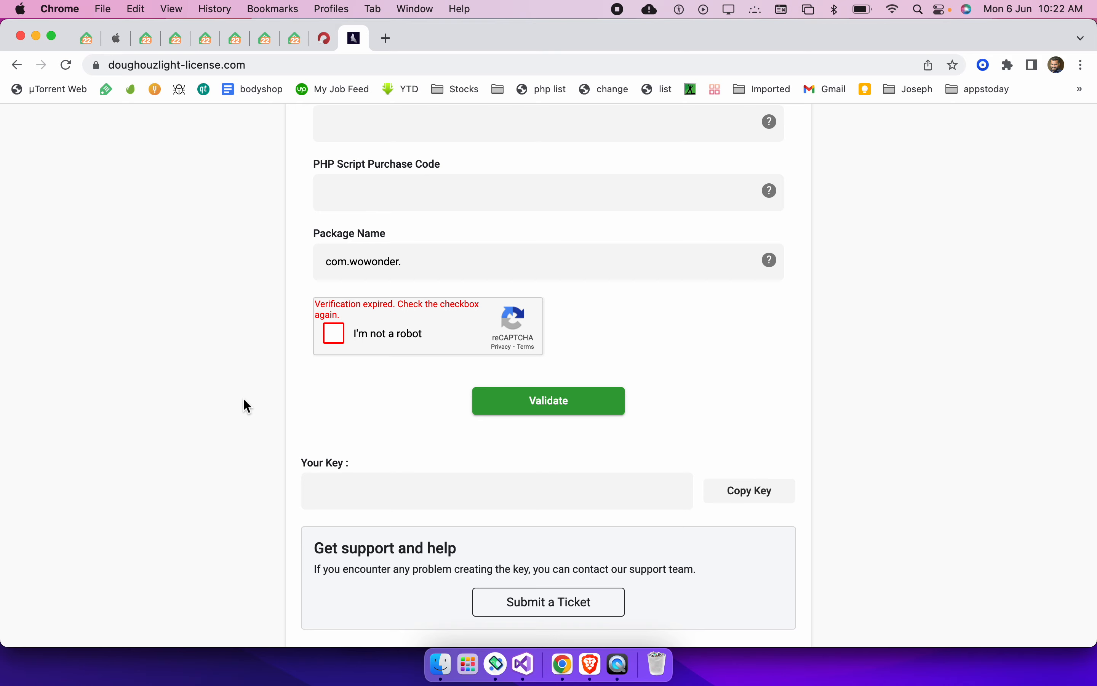
Switch to Visual Studio, expand the WoWonder project and open AppSettings.cs
key("super+Tab")
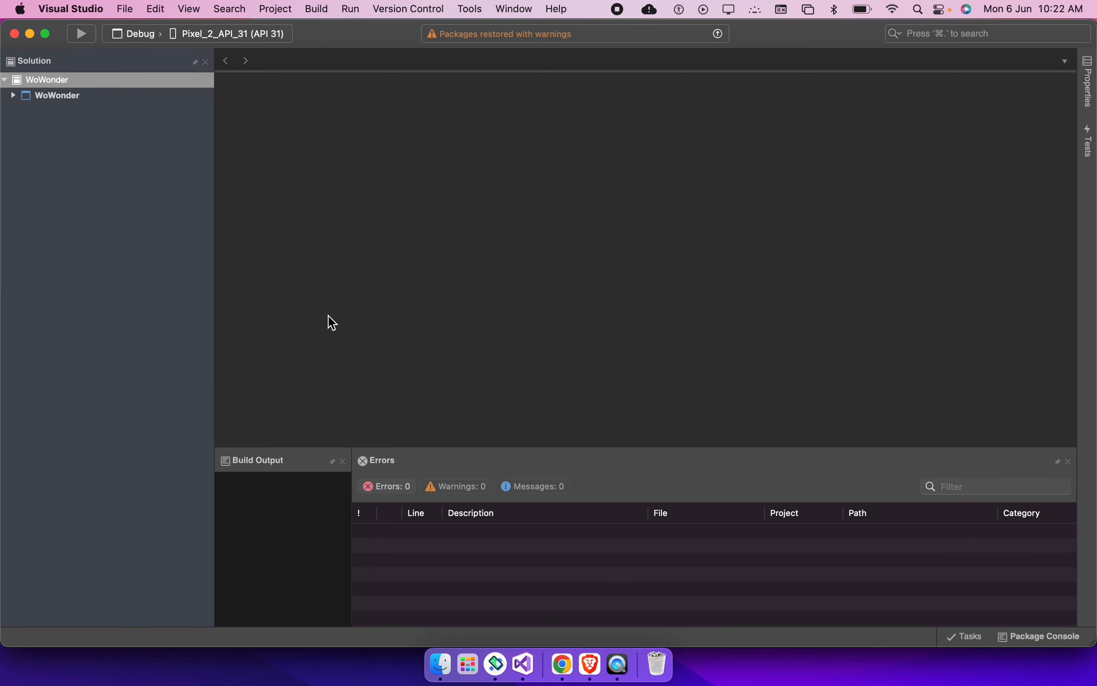
left_click(55, 164)
left_click(13, 95)
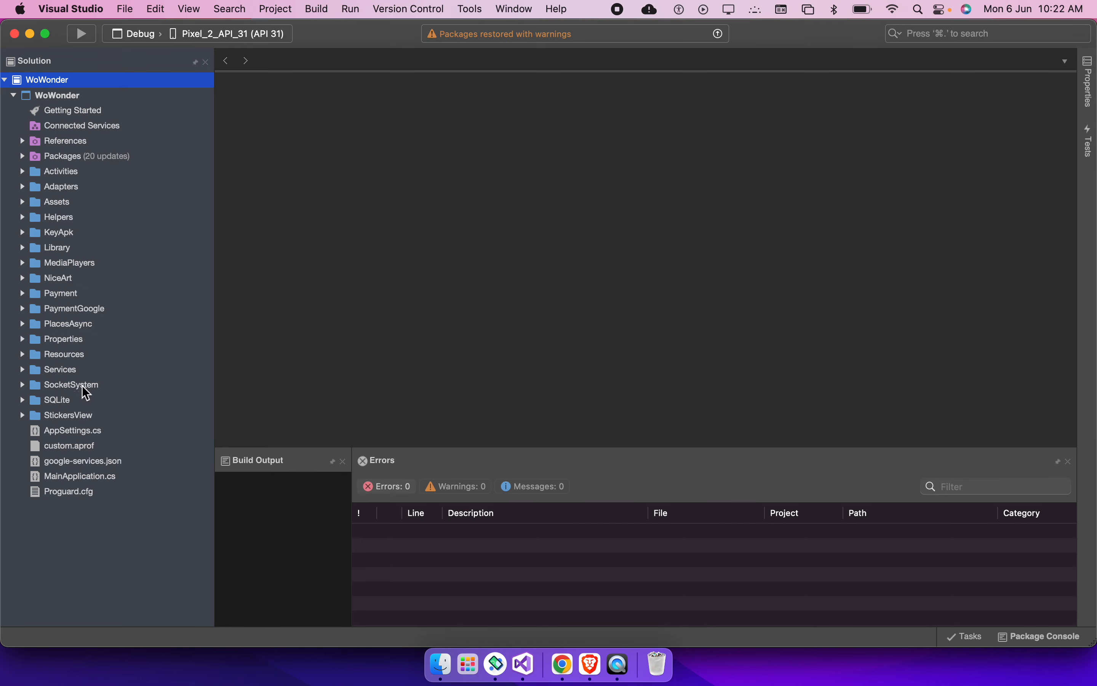
left_click(82, 428)
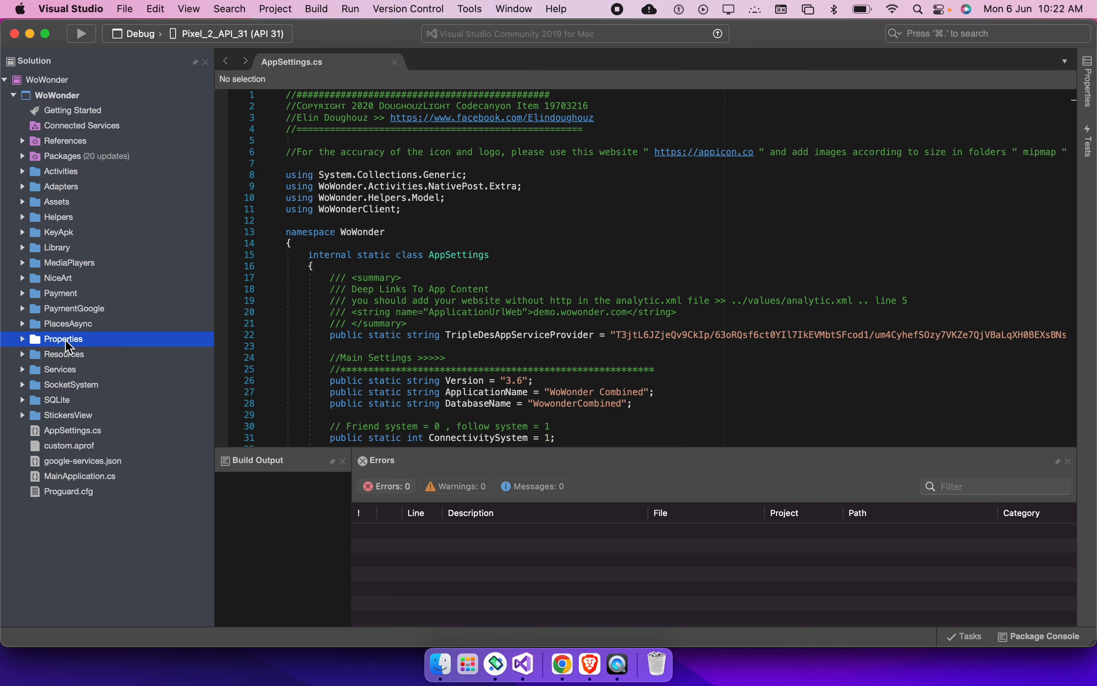
Open AndroidManifest.xml from the project's Properties folder as source code
double_click(65, 340)
left_click(74, 355)
right_click(74, 356)
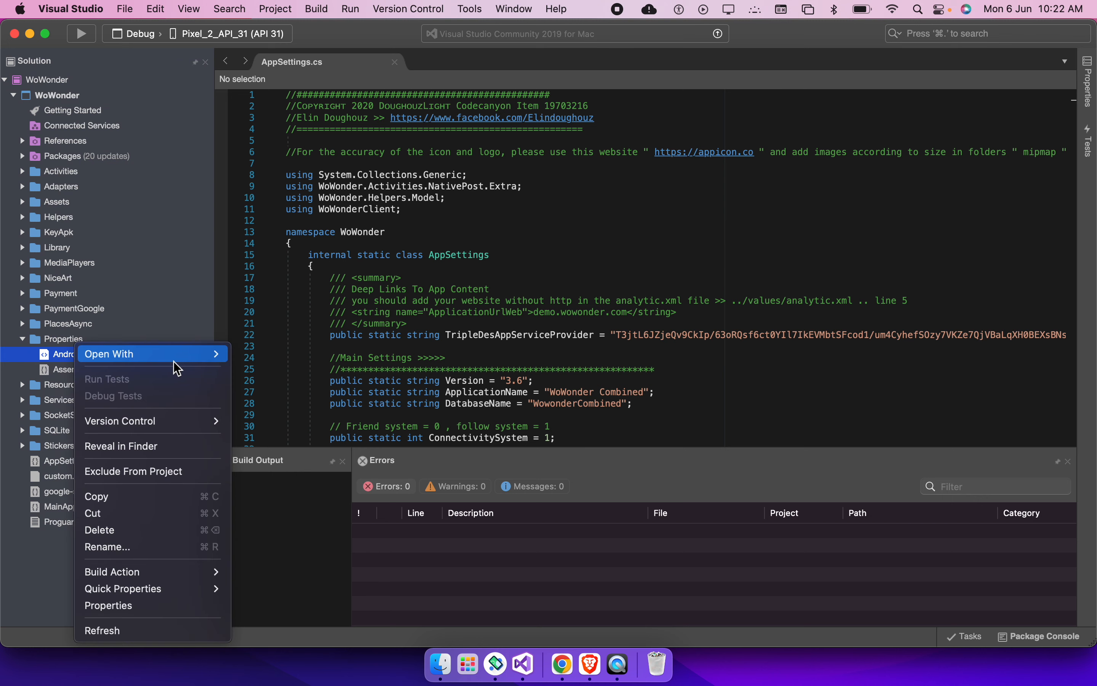
mouse_move(173, 359)
left_click(275, 379)
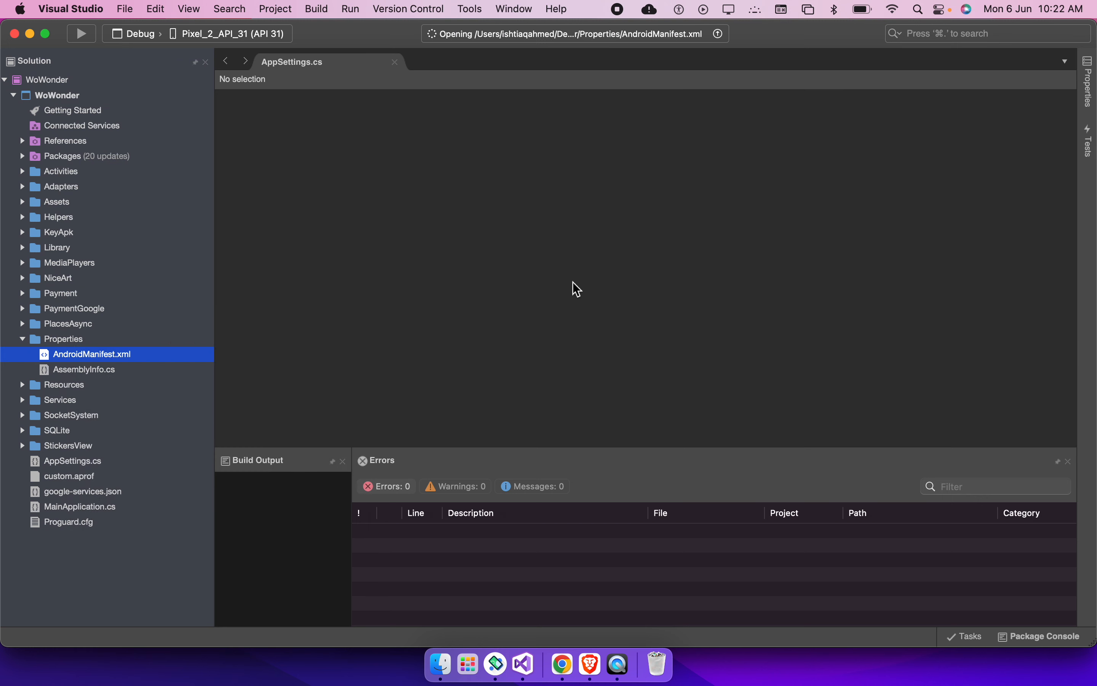
Copy the package name com.wowonder. from the license page in Chrome and return to AndroidManifest.xml in Visual Studio
key("super+Tab")
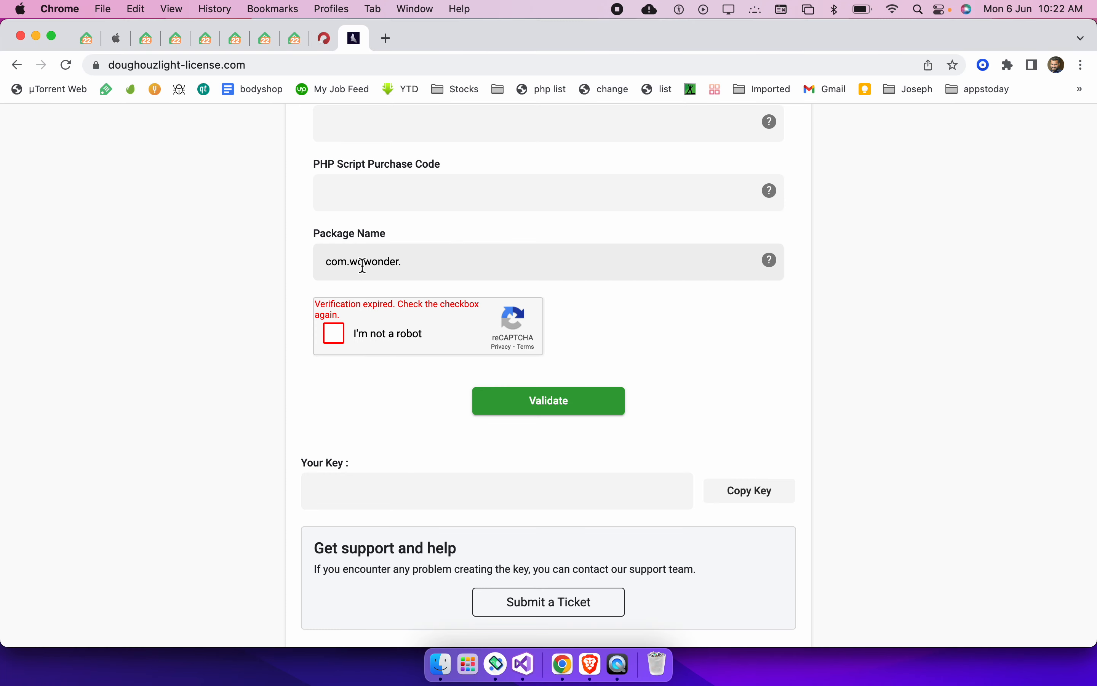
left_click(362, 266)
key("super+a")
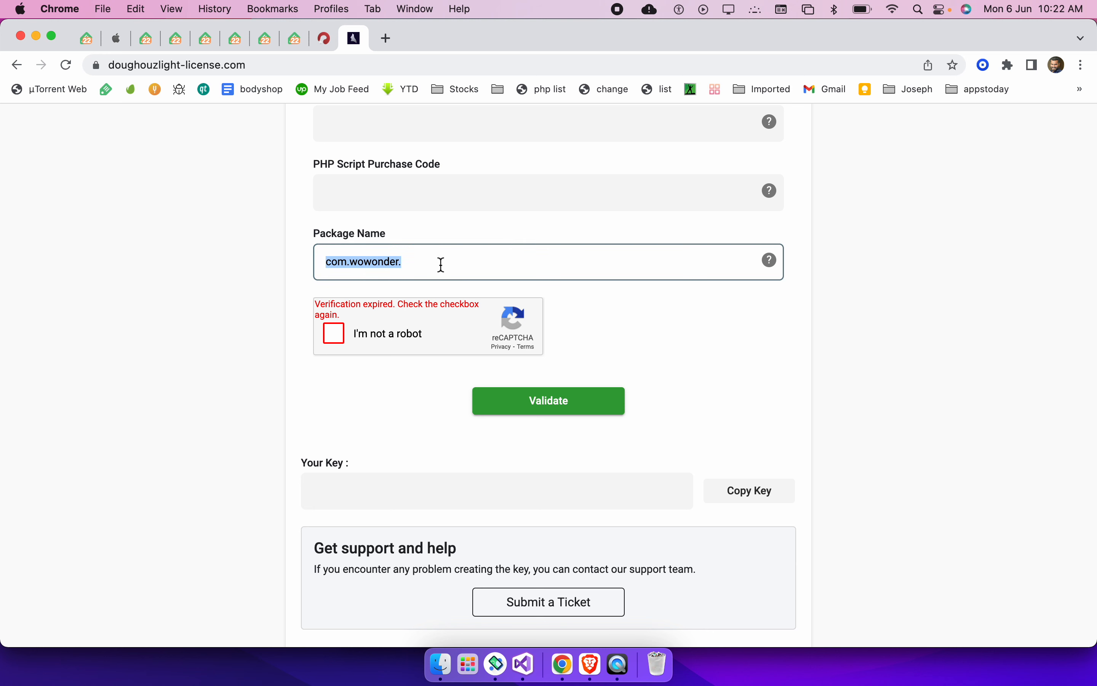
left_click(426, 267)
key("super+Tab")
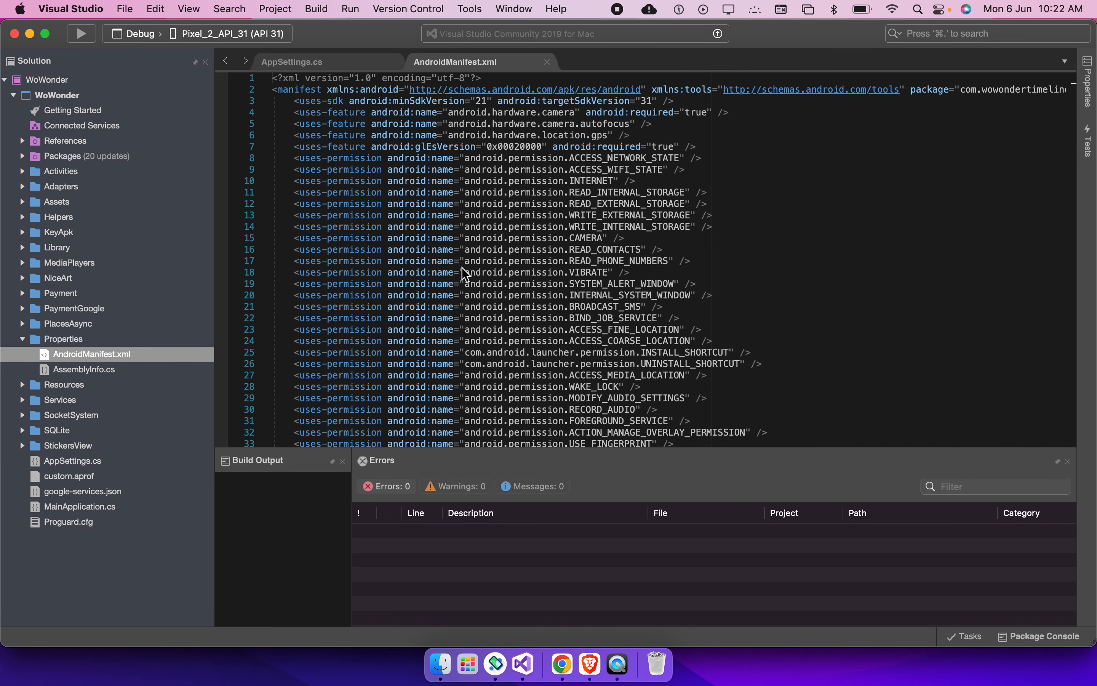
key("super+Tab")
key("super+a")
key("super+c")
key("super+Tab")
Try a find-and-replace of com.wowondertimeline.chat with com.wowonder. in AndroidManifest.xml, and close the search
scroll(480, 340, "down", 8)
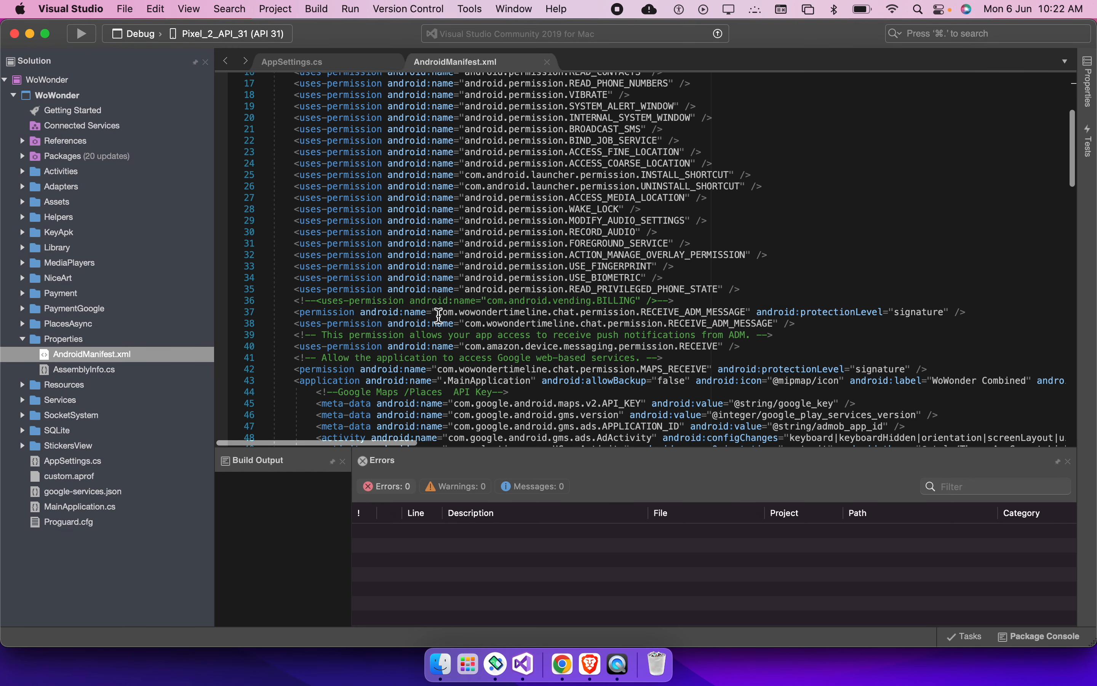
left_click_drag(438, 312, 575, 313)
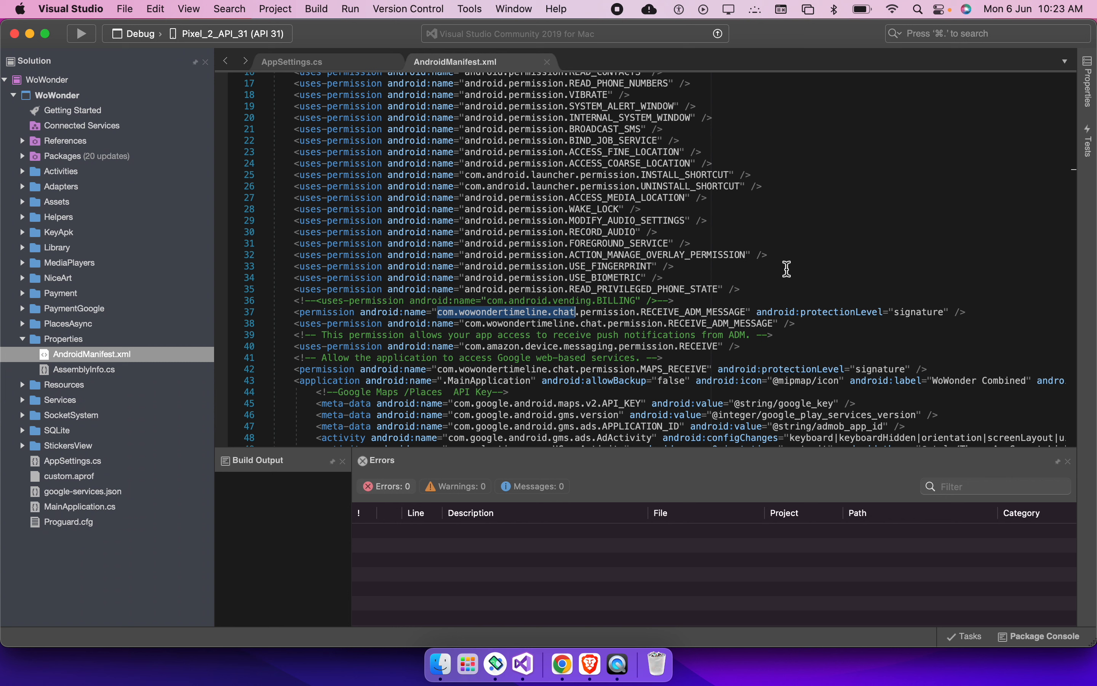
key("super+f")
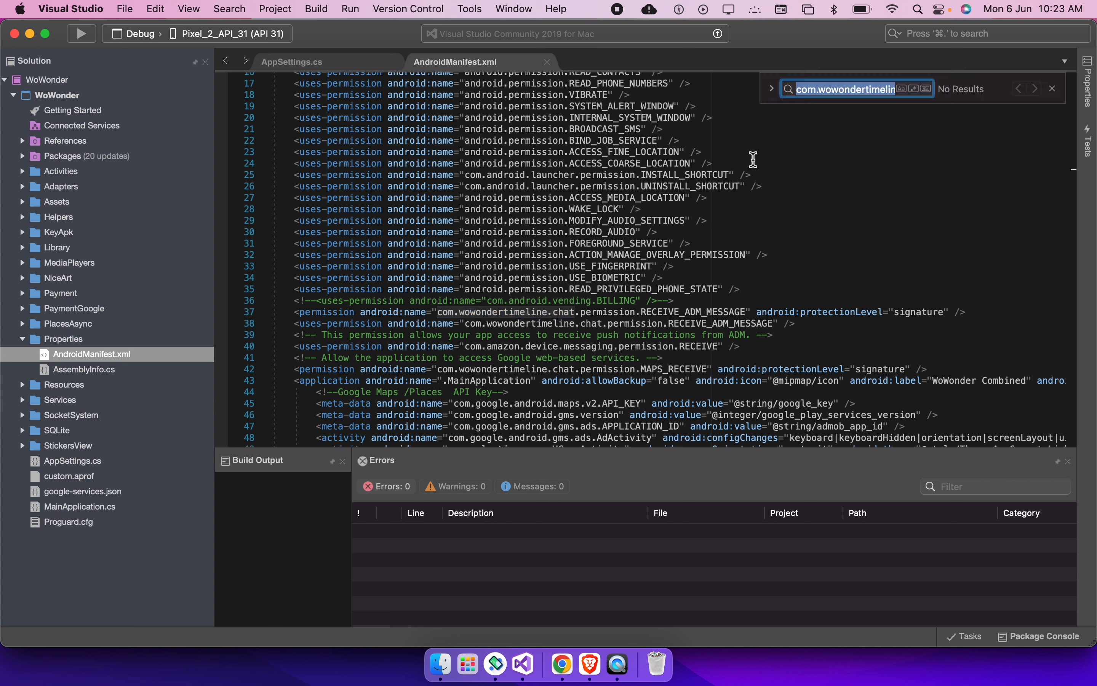
left_click(773, 90)
left_click(802, 111)
key("super+v")
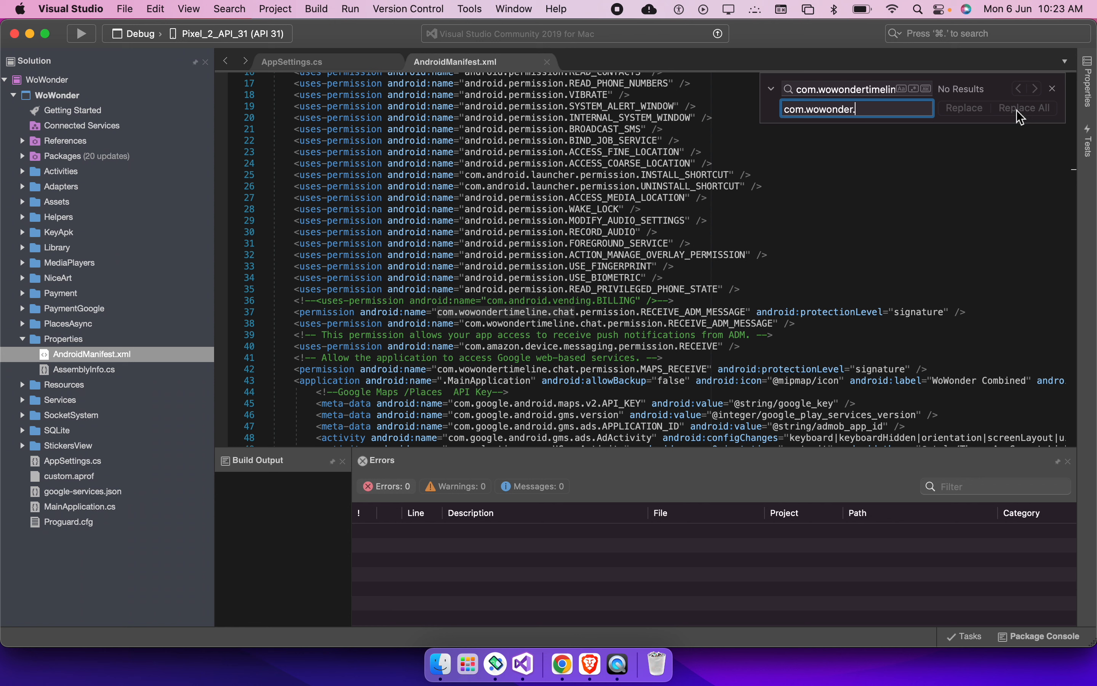
left_click(891, 90)
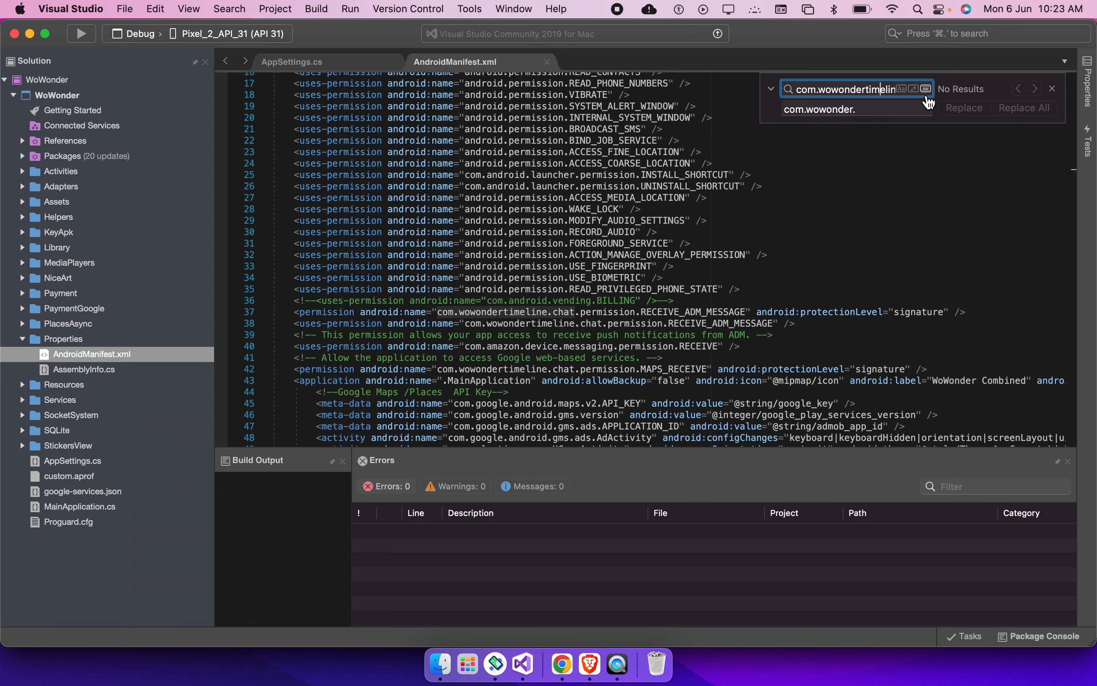
left_click(726, 228)
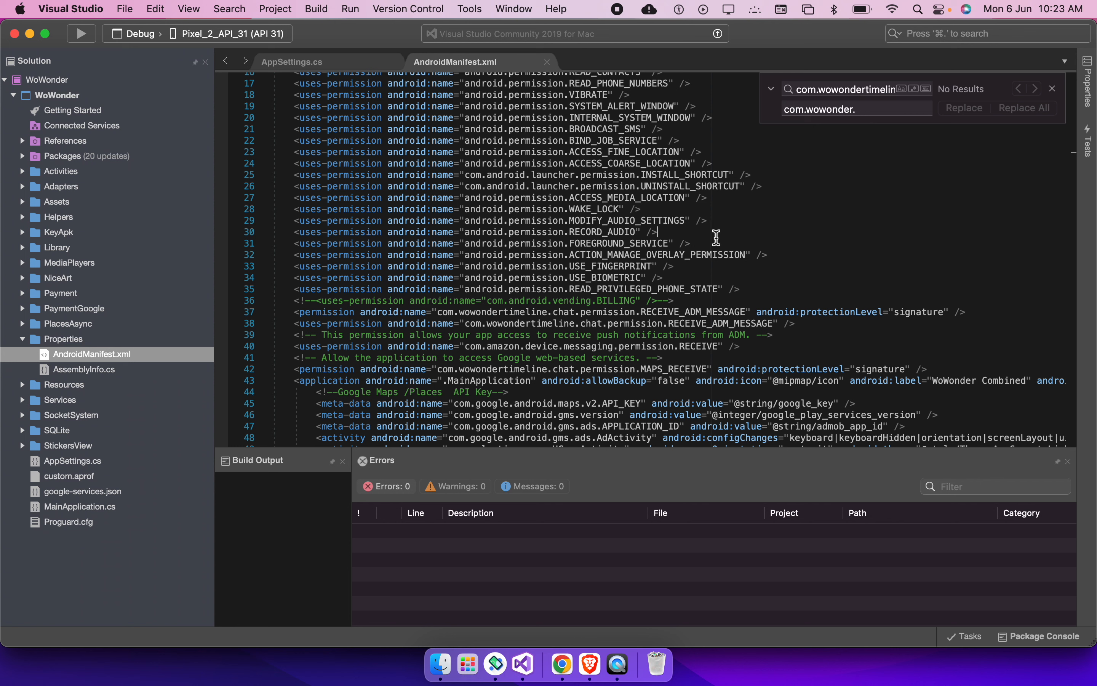
left_click(889, 113)
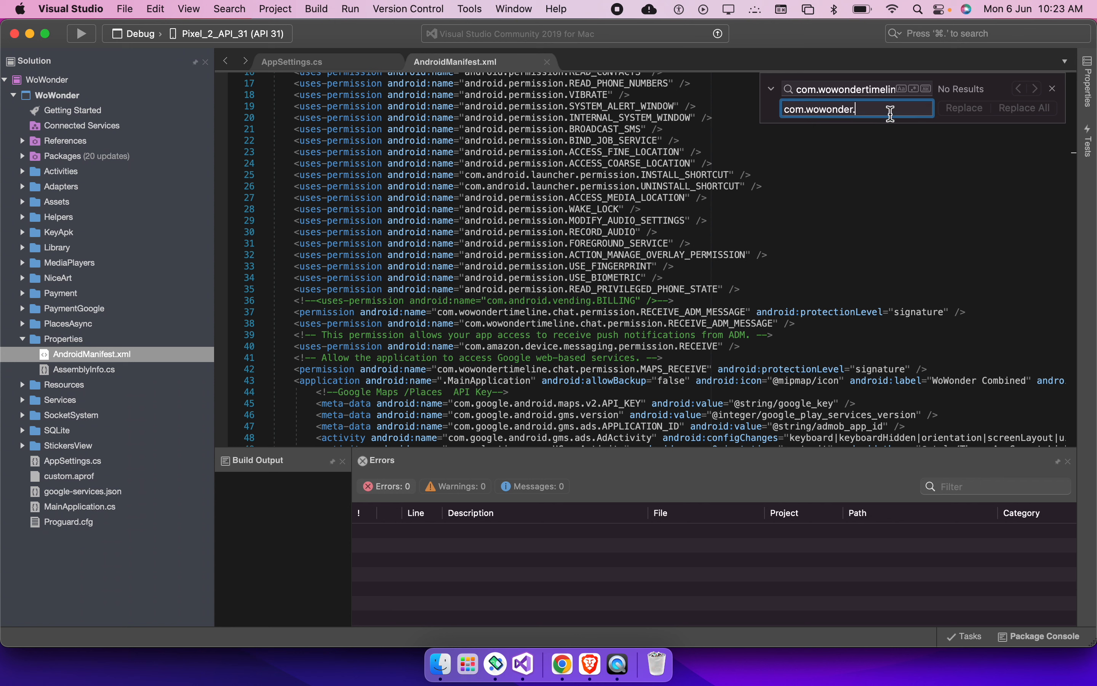
left_click(741, 241)
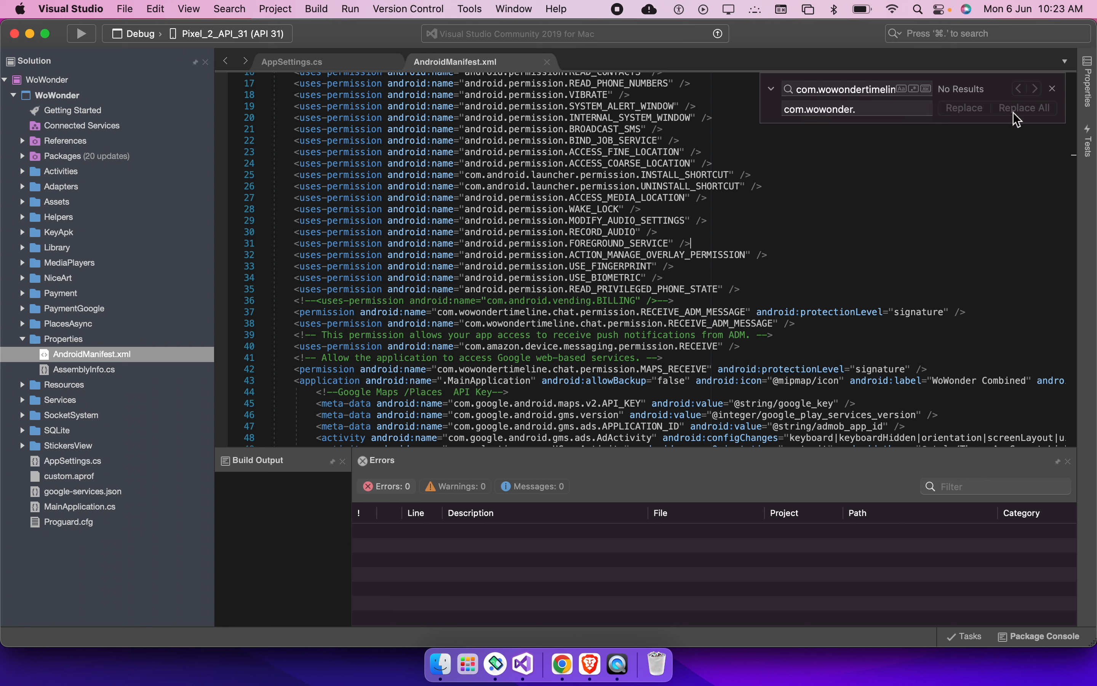
left_click(1053, 88)
left_click(754, 194)
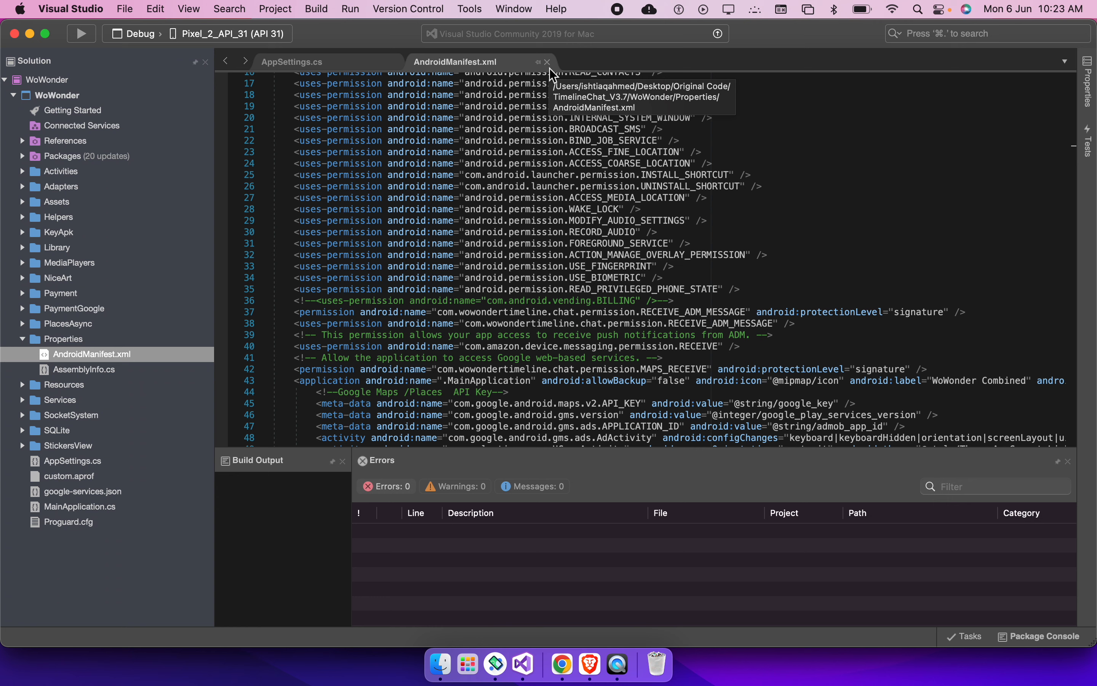
Display AppSettings.cs and check the Your Key field on the license page in Chrome before returning to the code
left_click(345, 63)
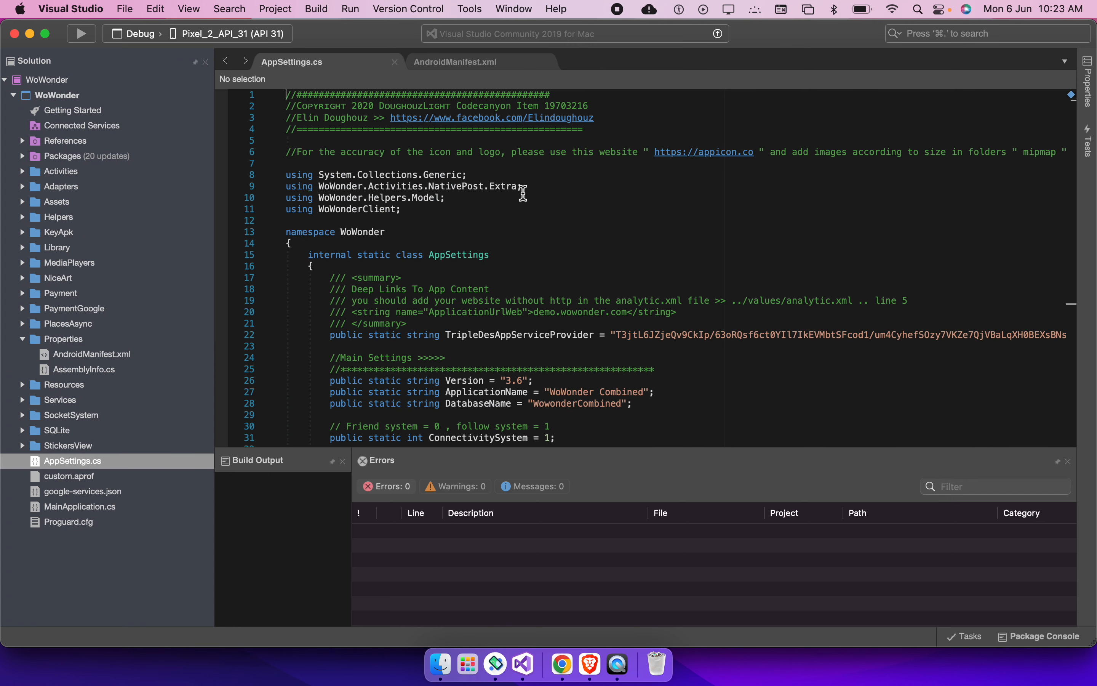
key("super+Tab")
left_click(425, 495)
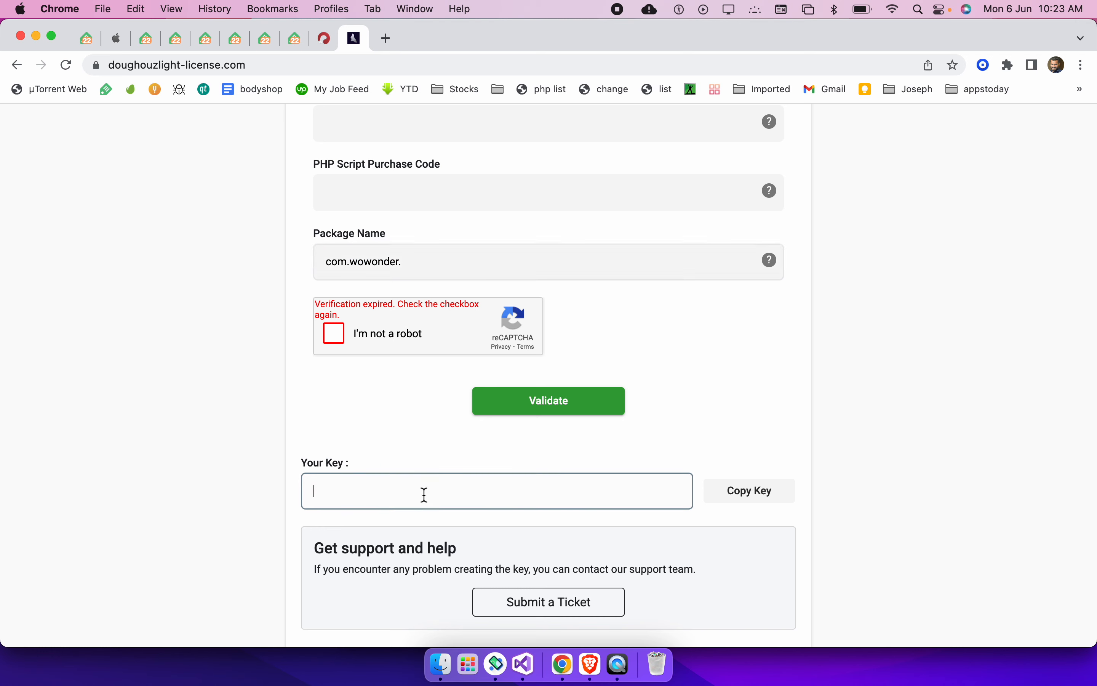
key("super+Tab")
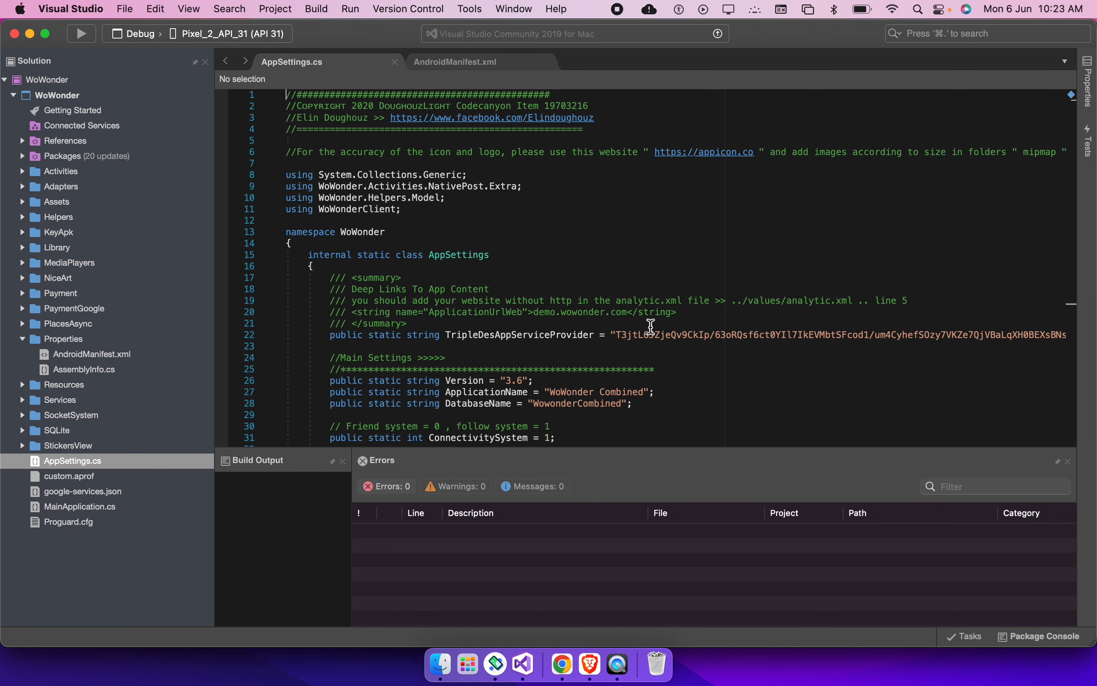
Delete the TripleDesAppServiceProvider string value in AppSettings.cs, undo the deletion and go to the start of that line
double_click(639, 334)
key("super+shift+Right")
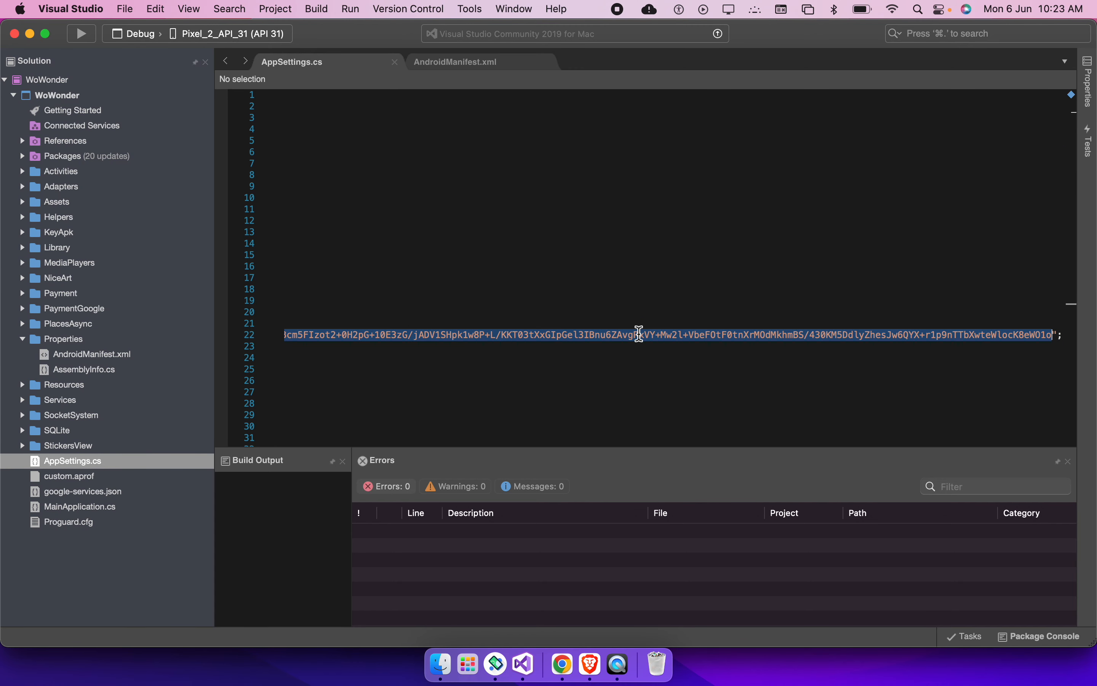
key("BackSpace")
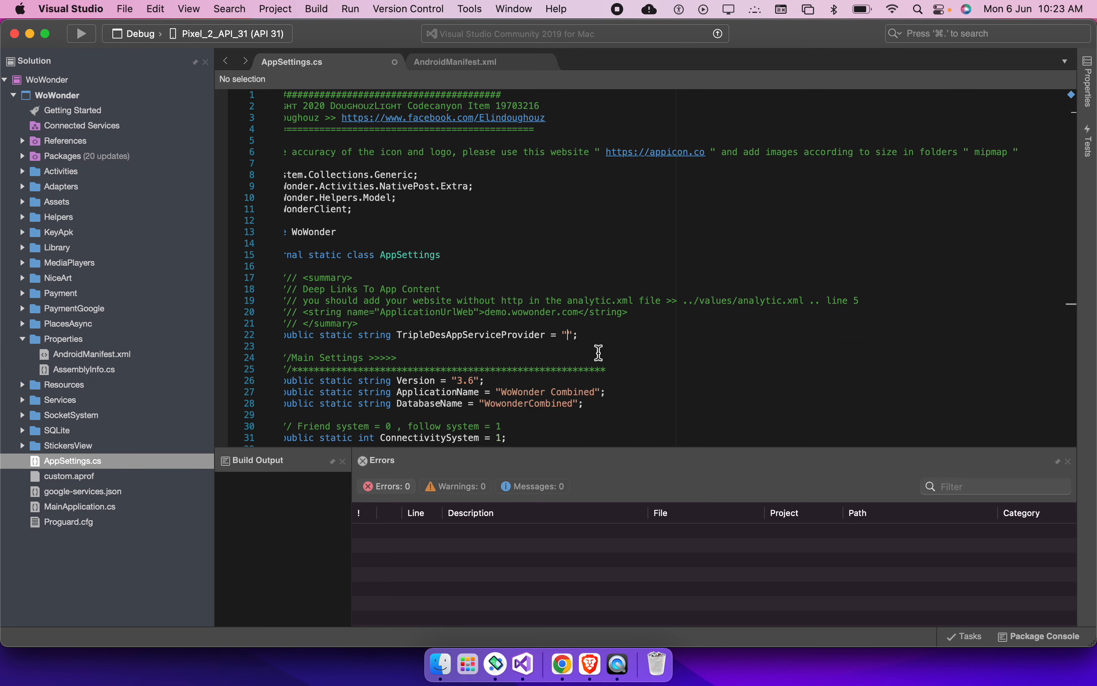
key("super+z")
key("super+Left")
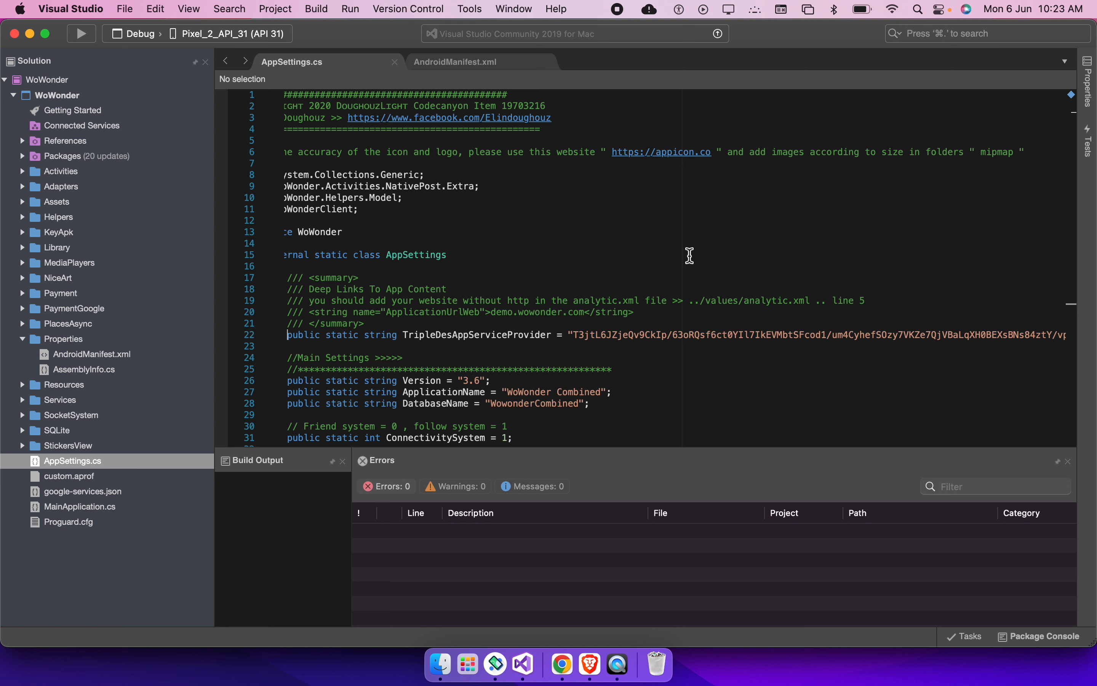
Select the ApplicationName value "WoWonder Combined" in AppSettings.cs
left_click(608, 276)
scroll(609, 275, "down", 3)
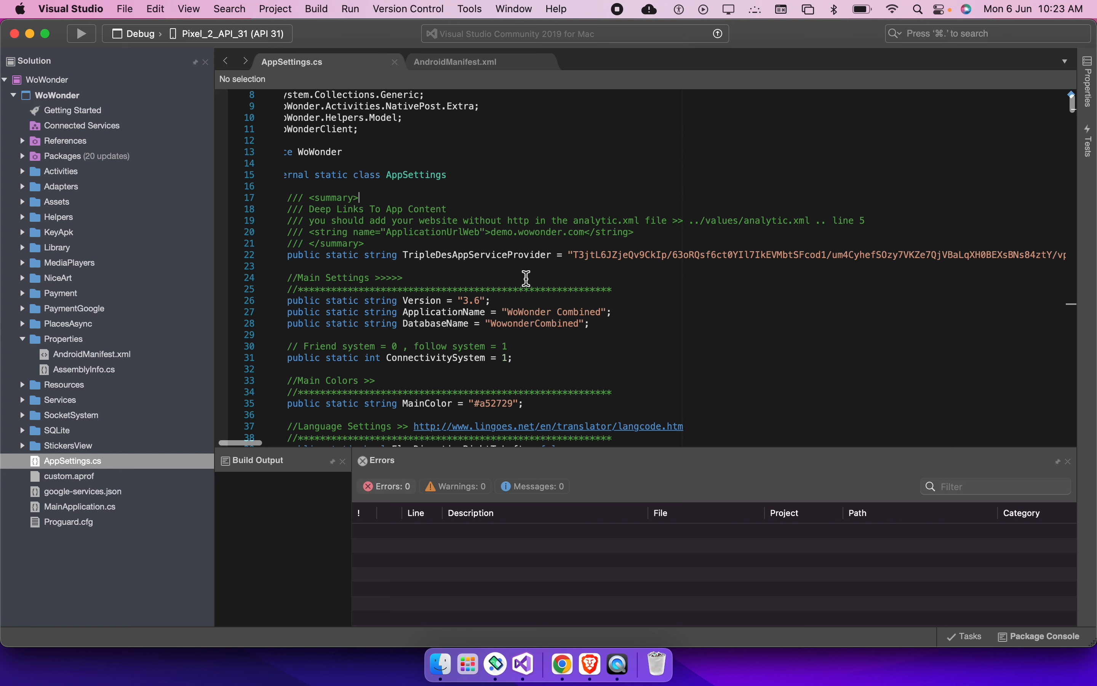
double_click(530, 312)
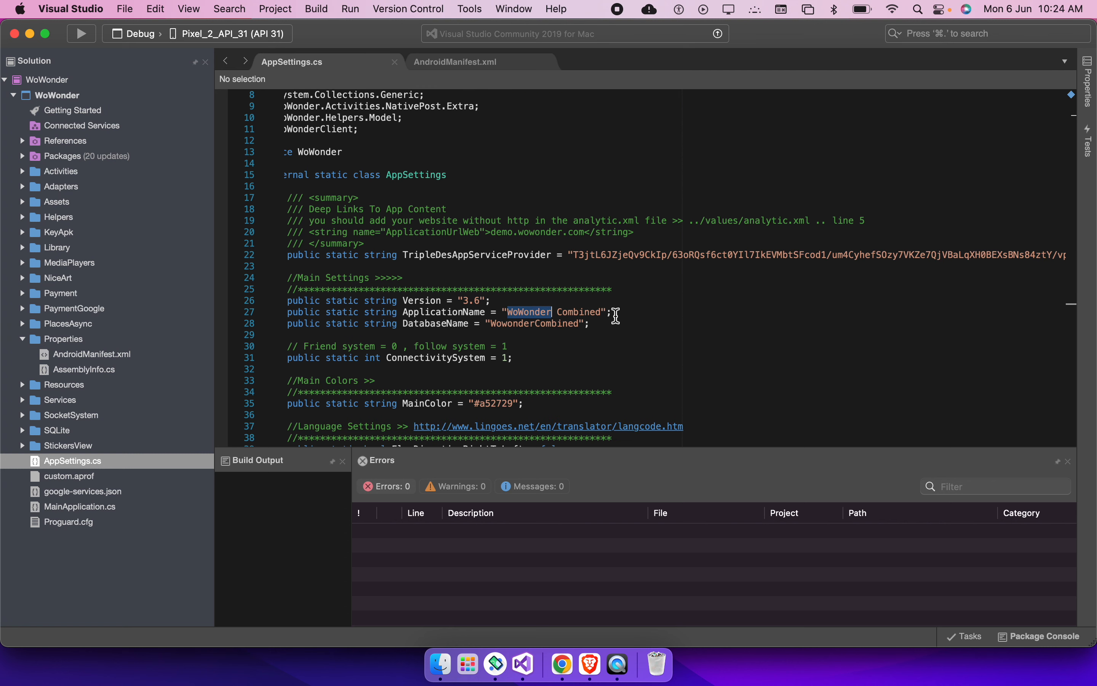
left_click(602, 312, "shift")
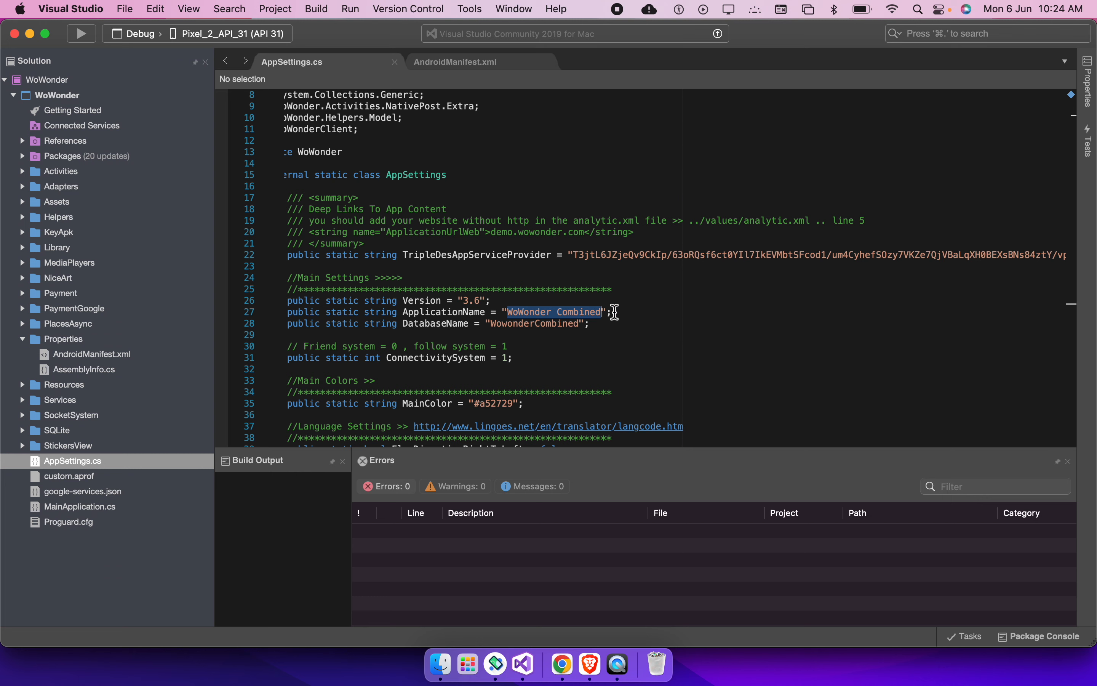
Switch to the license page in Chrome and clear the Package Name field
key("super+Tab")
left_click(436, 269)
key("super+a")
key("BackSpace")
scroll(449, 260, "up", 5)
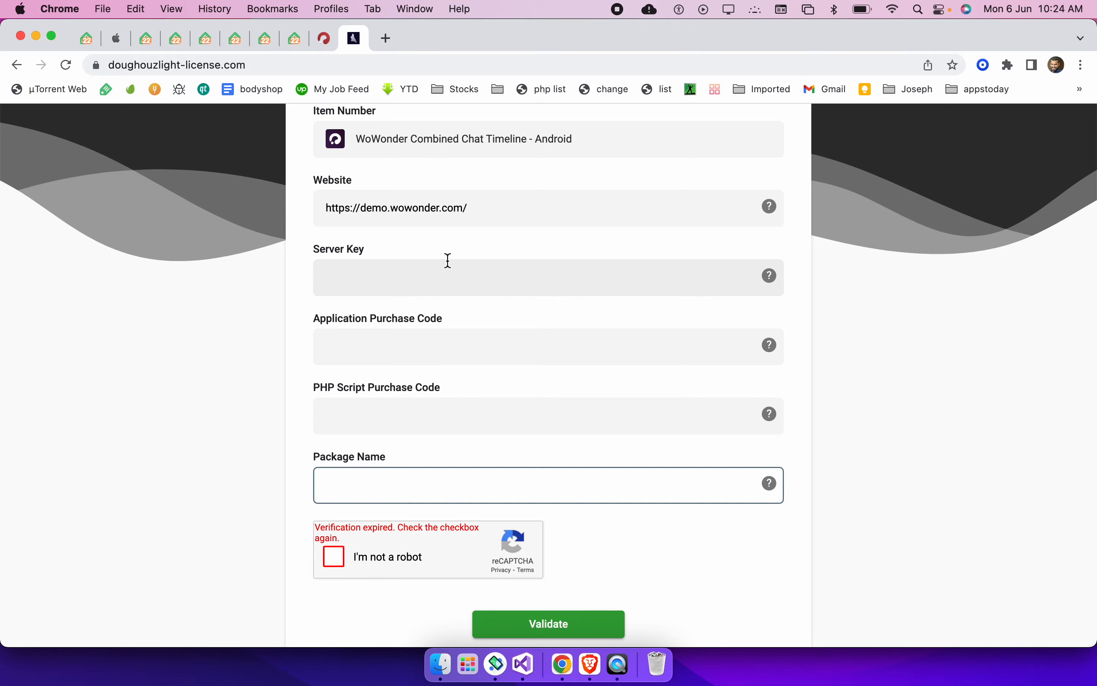
Search for "playstore" in a new tab, enter Google Play and open the Bridge Race app page
key("super+t")
type("pla")
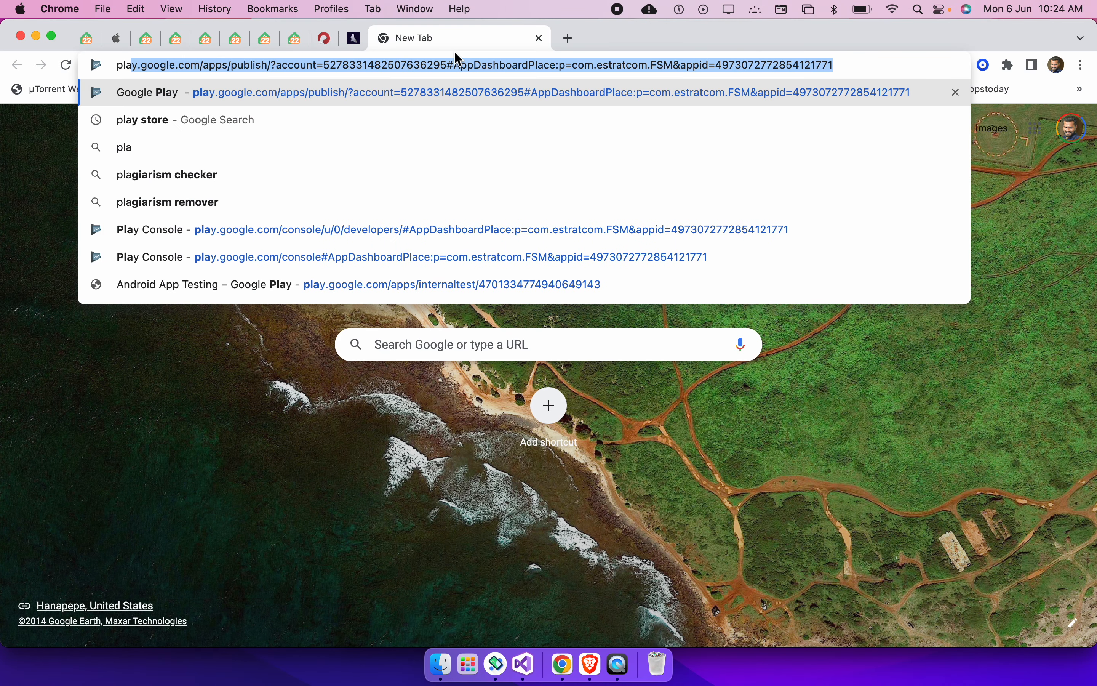
type("ystre")
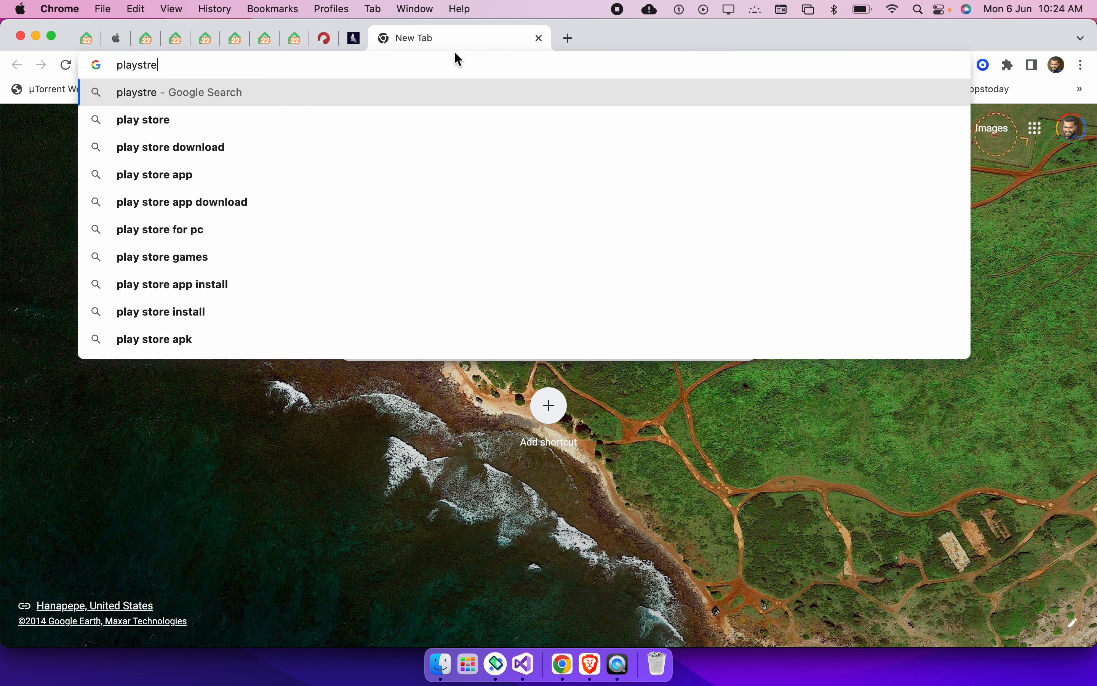
key("BackSpace")
key("BackSpace")
type("ore")
key("Return")
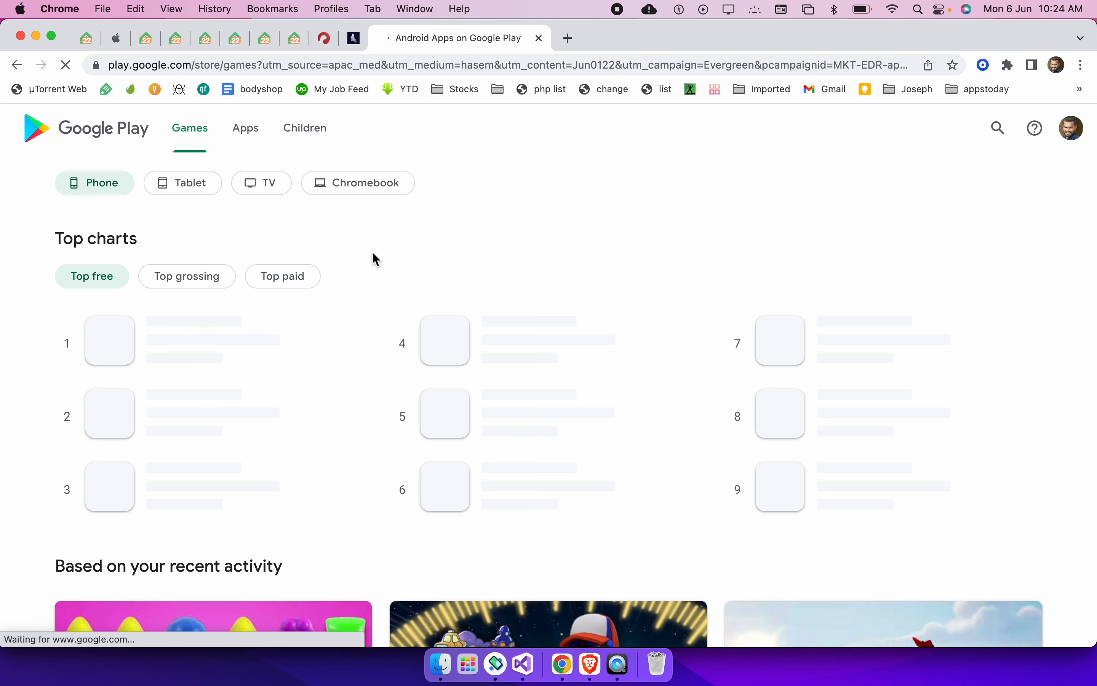
scroll(151, 391, "down", 3)
left_click(184, 253)
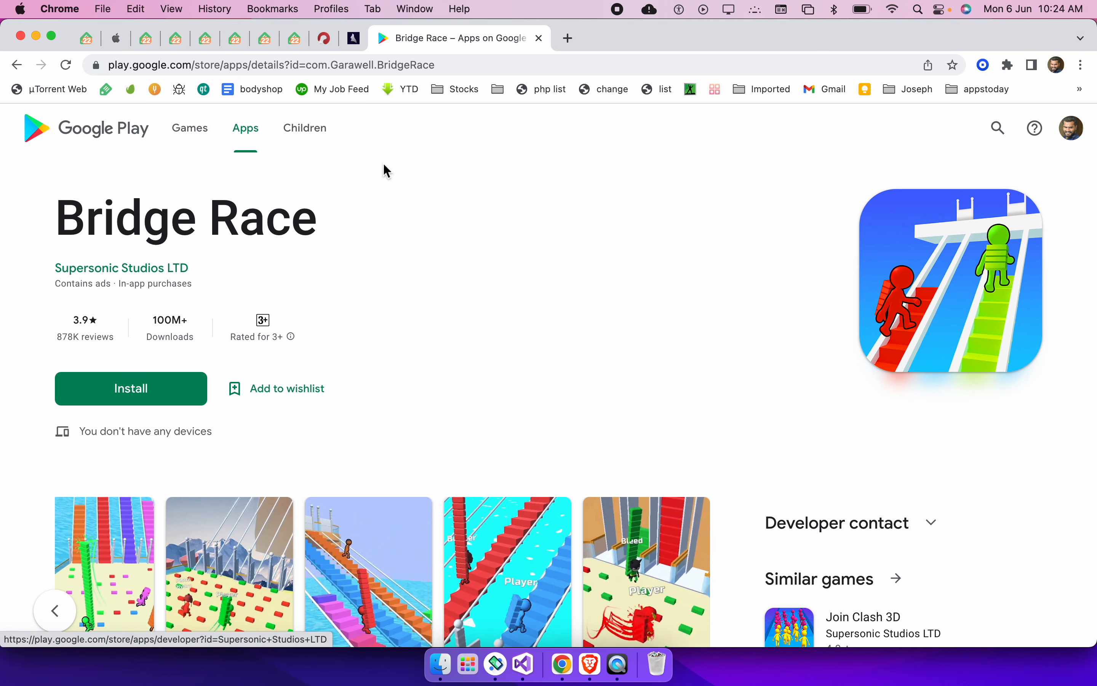
Copy com.Garawell.BridgeRace from the Bridge Race page's address and paste it as the Package Name on the license page
left_click_drag(305, 65, 498, 68)
key("super+c")
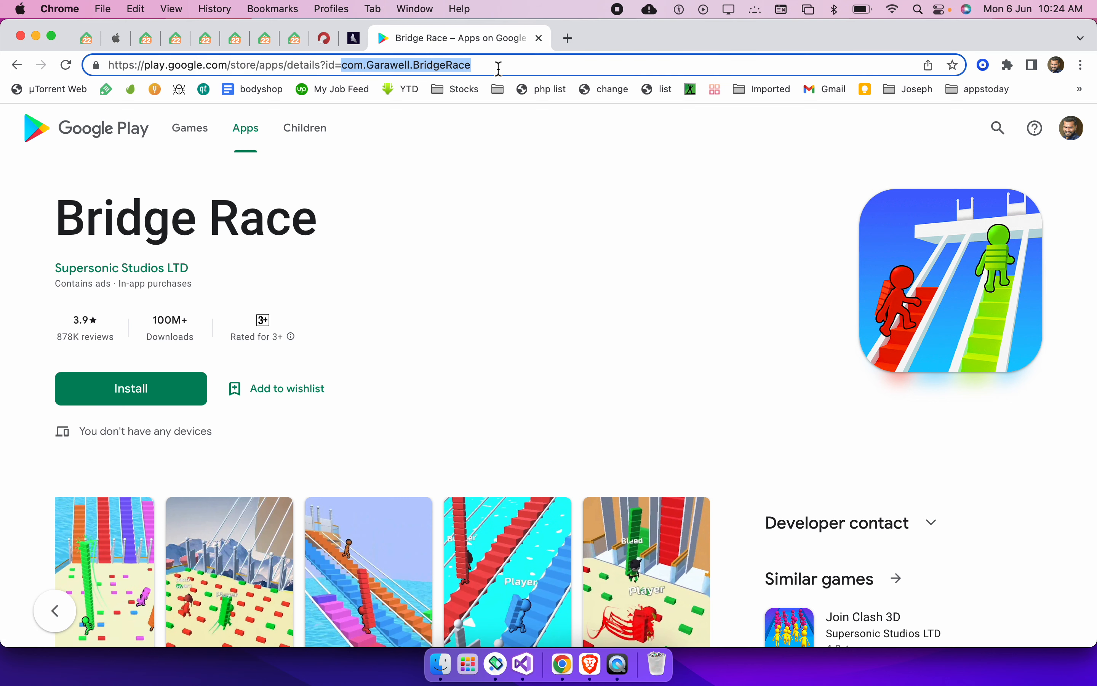
key("BackSpace")
left_click(354, 39)
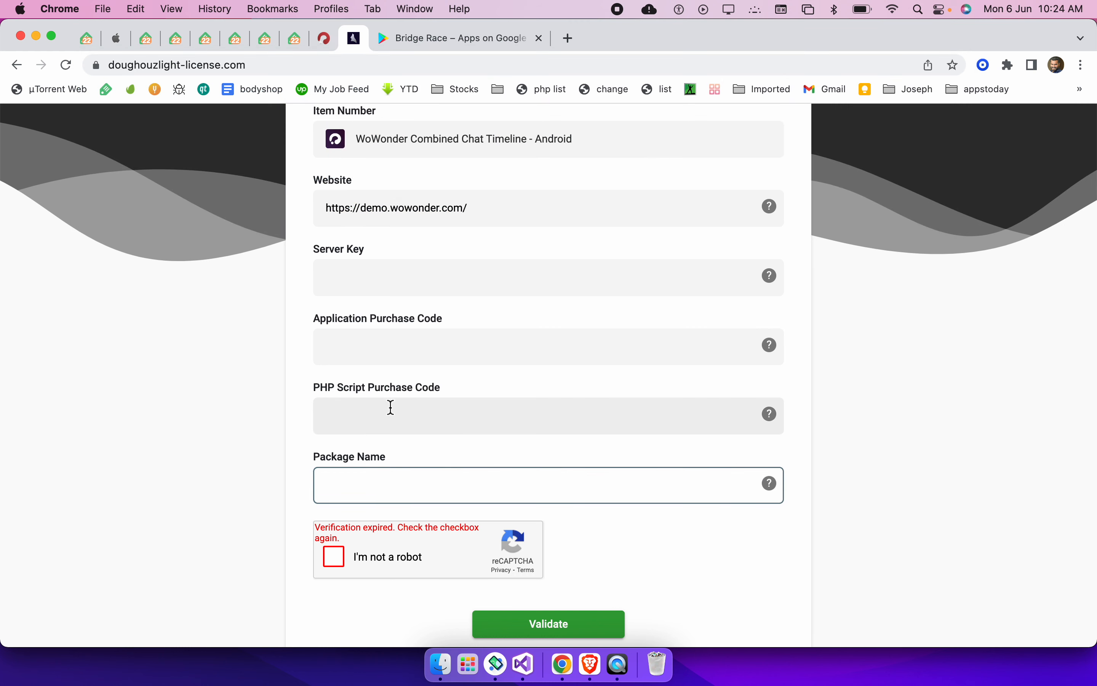
key("super+v")
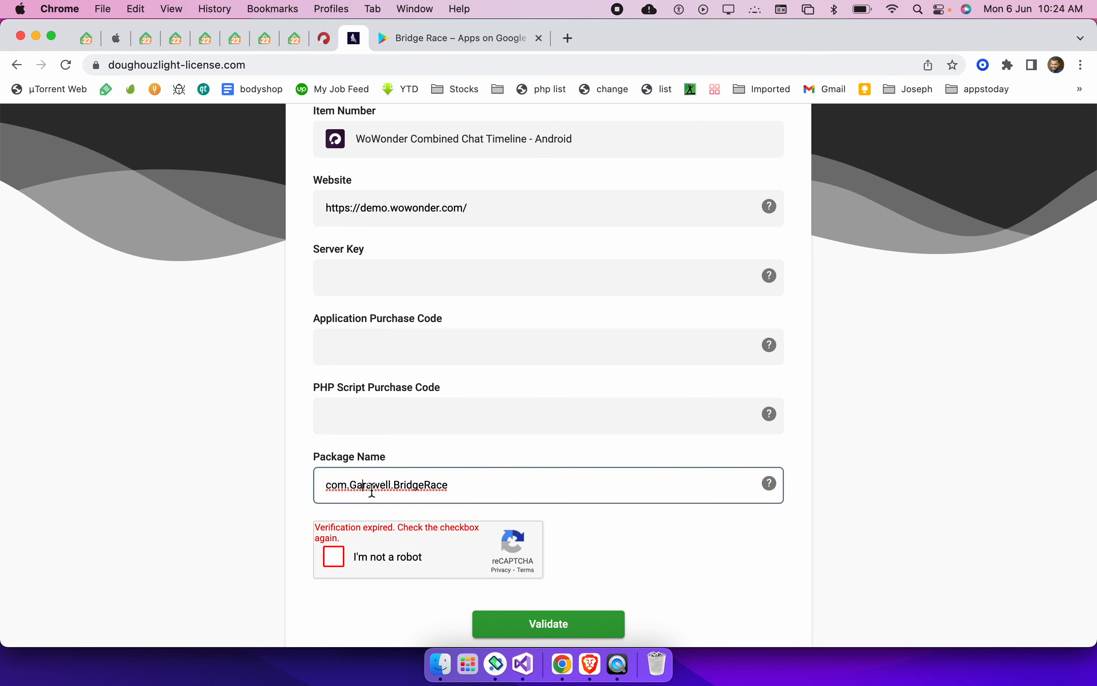
Copy the app title "Bridge Race" from its Google Play page and paste it as the ApplicationName value in AppSettings.cs in Visual Studio
left_click(481, 38)
left_click_drag(67, 235, 436, 213)
key("super+c")
key("super+Tab")
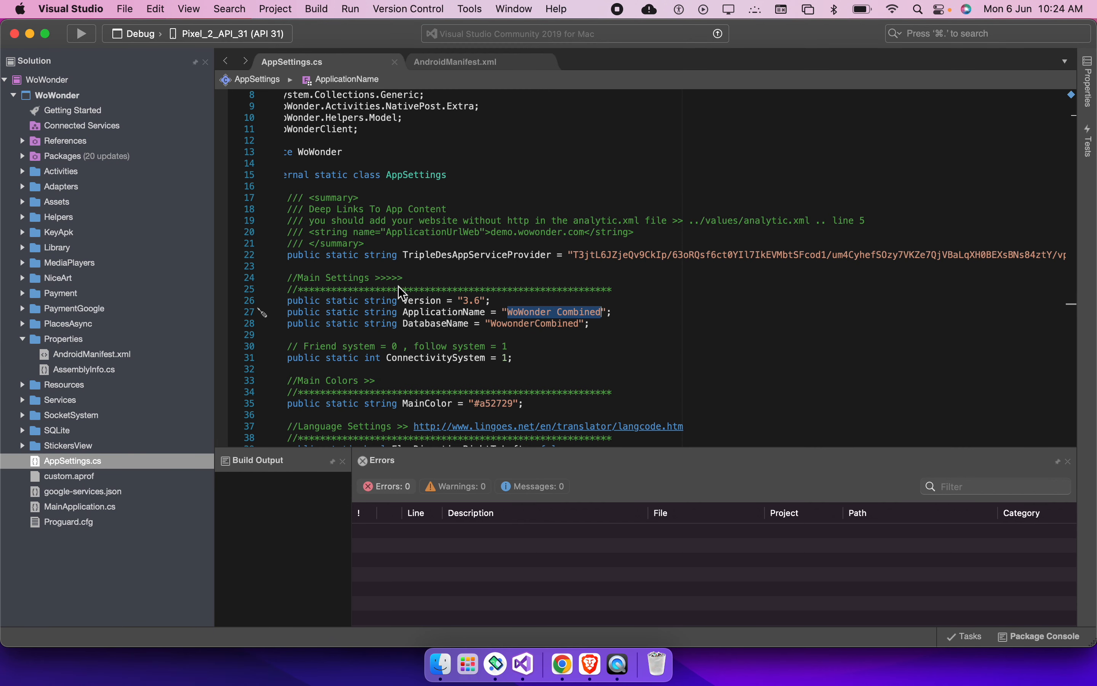
left_click_drag(504, 312, 605, 313)
key("super+v")
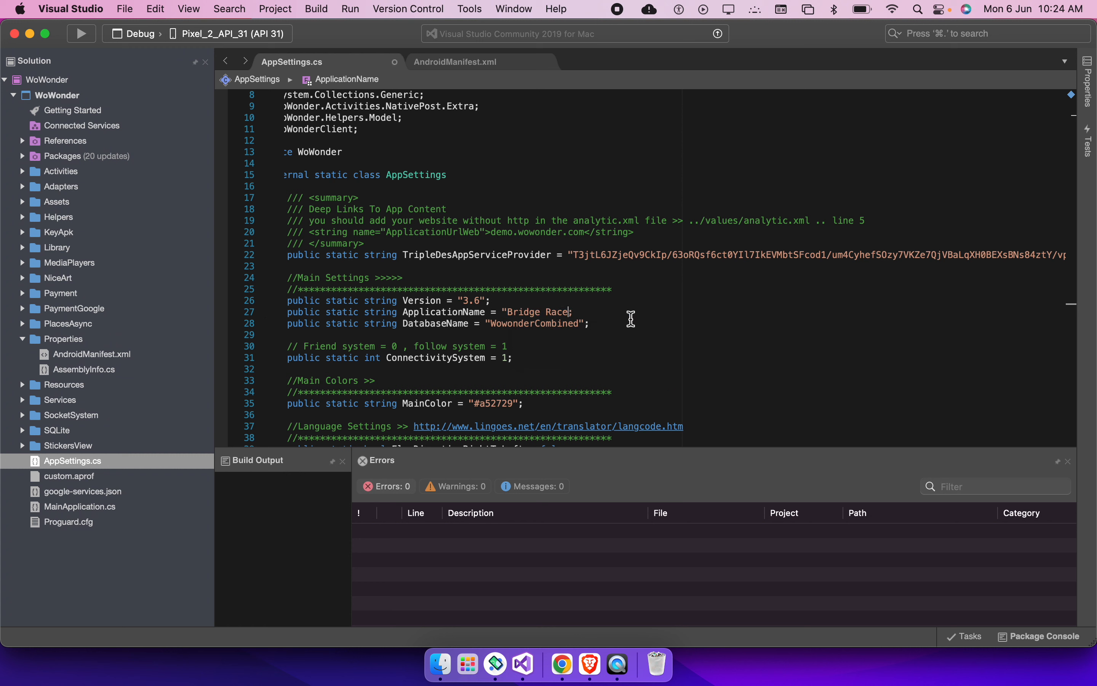
Change ApplicationName to "BridgeRace" with its closing quotation mark, and set DatabaseName to "BridgeRace"
key("BackSpace")
double_click(549, 322)
key("super+v")
left_click(525, 320)
key("BackSpace")
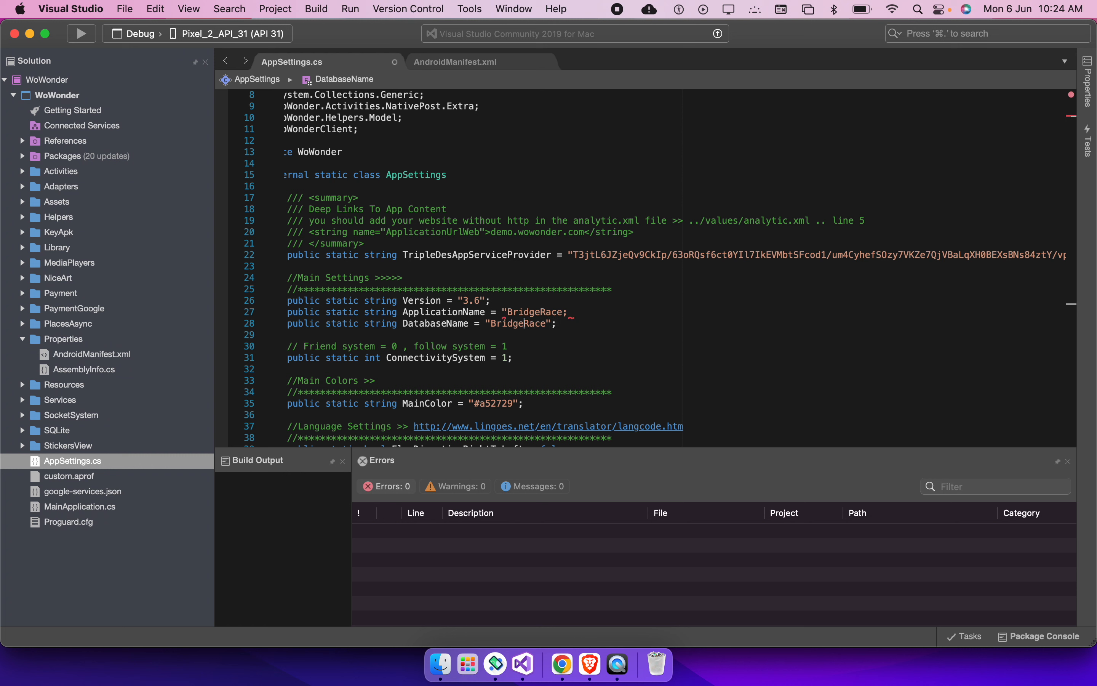
left_click(574, 312)
type("\"")
left_click(558, 323)
double_click(543, 312)
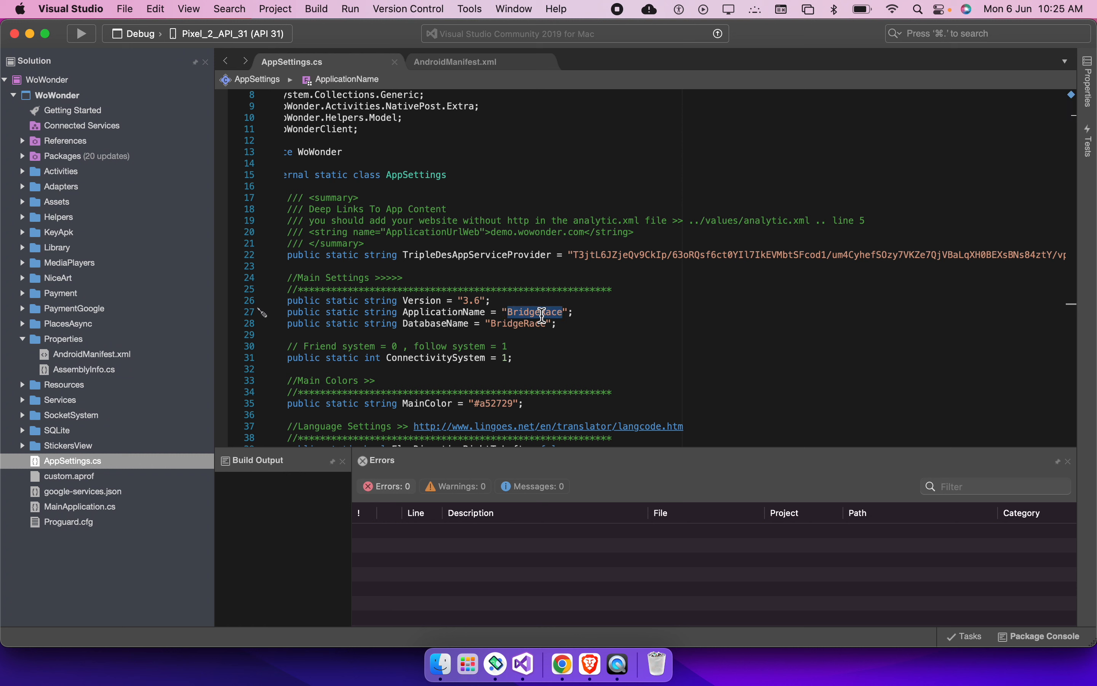
Undo the DatabaseName replacement and the removal of the space in ApplicationName
key("super+z")
left_click(527, 323)
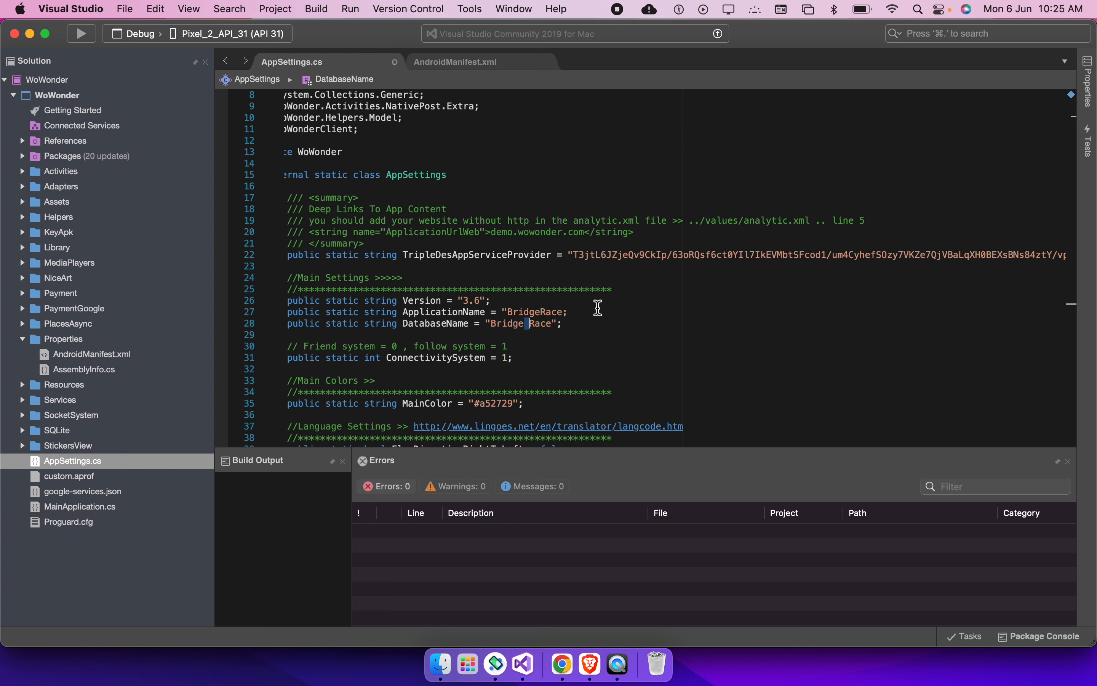
key("super+z")
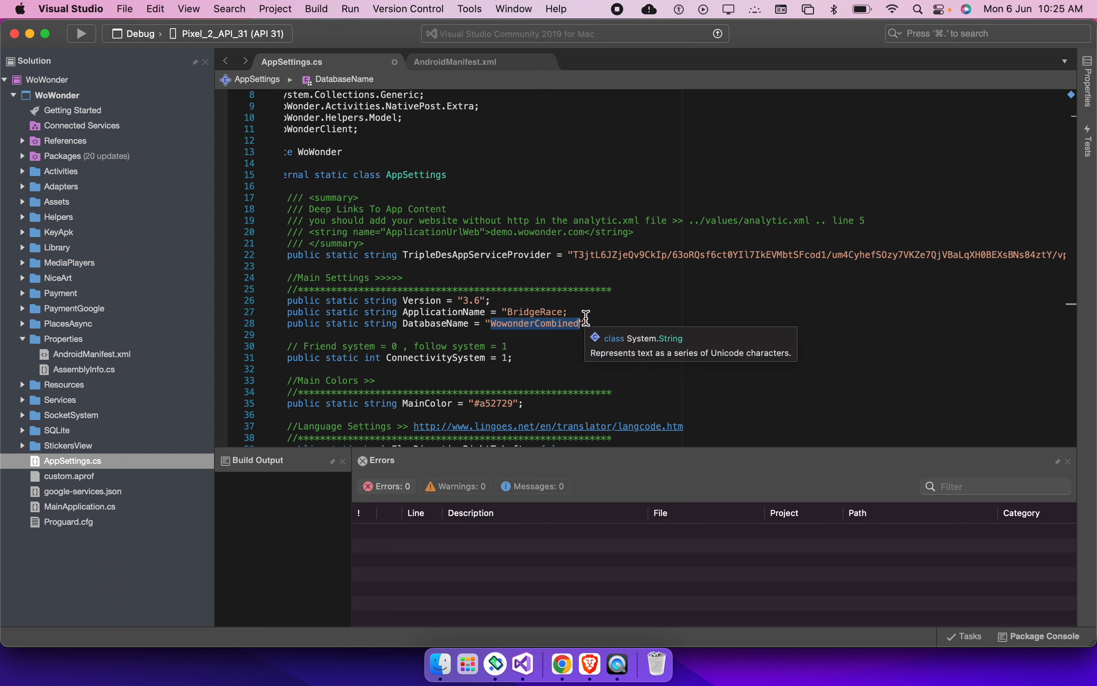
key("super+z")
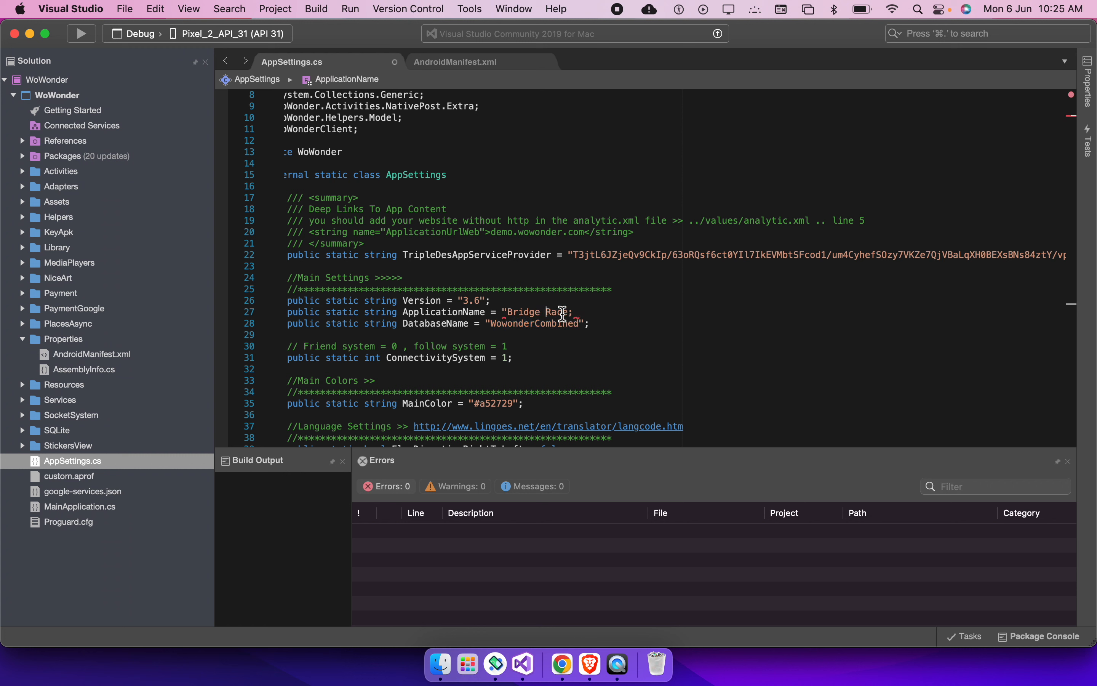
Copy the ApplicationName text and set DatabaseName to "BridgeRace" without a space
key("Left")
key("Left")
key("shift+End")
key("super+c")
double_click(527, 324)
key("super+v")
left_click(529, 325)
key("BackSpace")
Add the missing closing quotation mark to the ApplicationName value "Bridge Race" and save AppSettings.cs
left_click(569, 315)
key("Return")
key("super+s")
key("super+z")
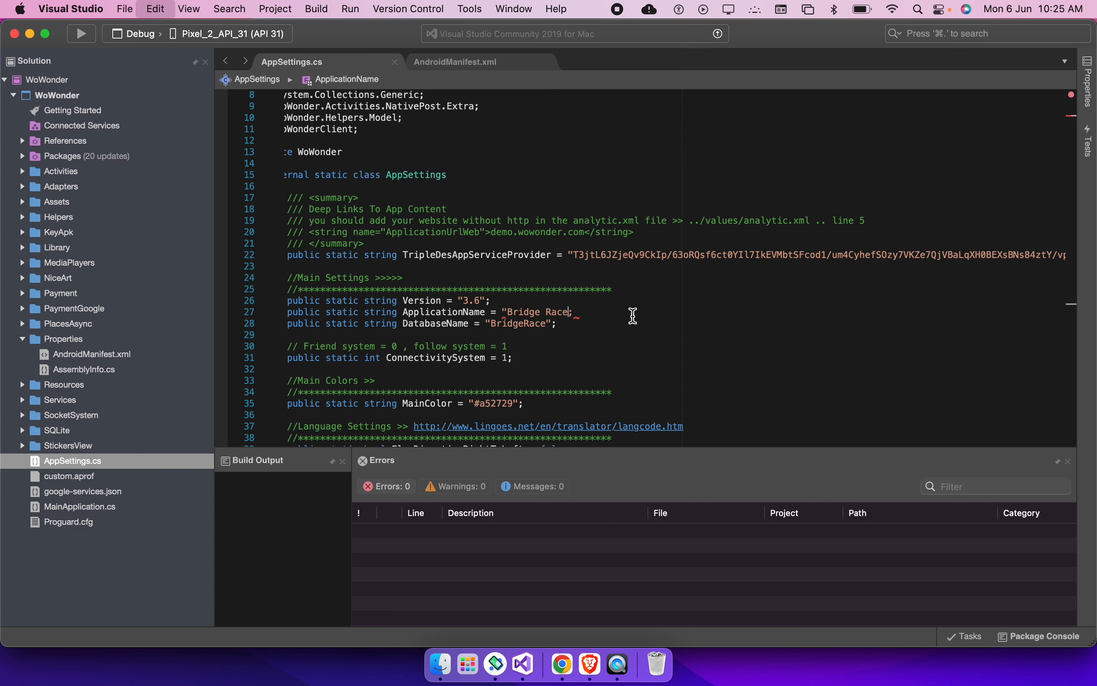
type("\"")
key("super+s")
left_click(564, 312)
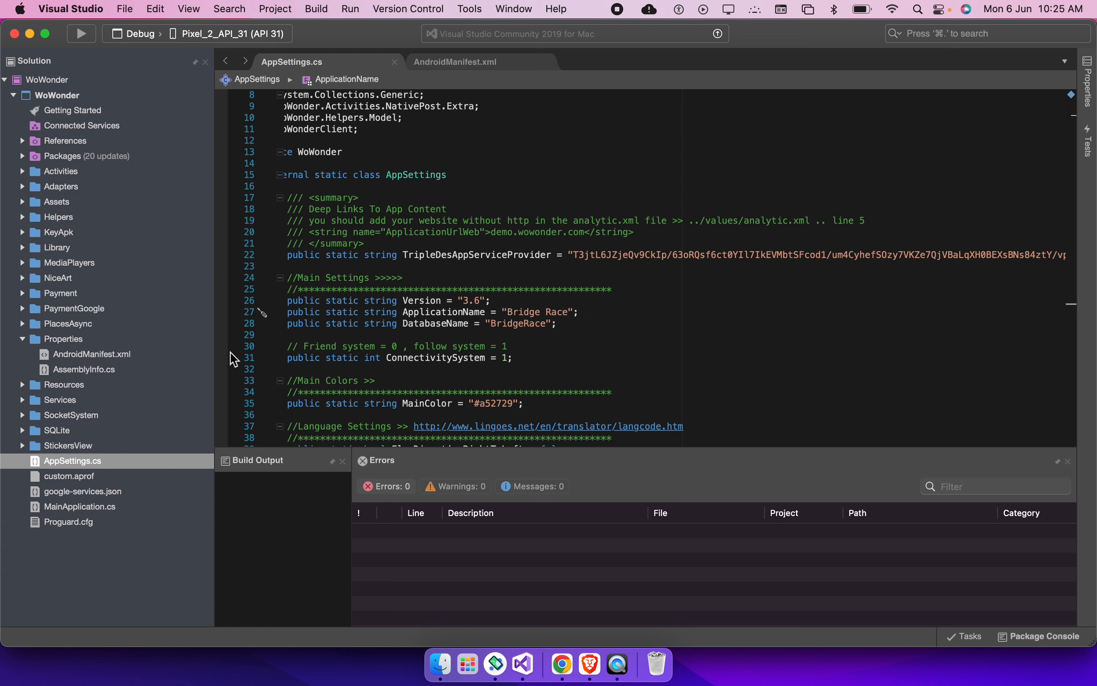
Set the application's android:label in AndroidManifest.xml to "Bridge Race" and save the file
left_click(72, 353)
left_click(474, 68)
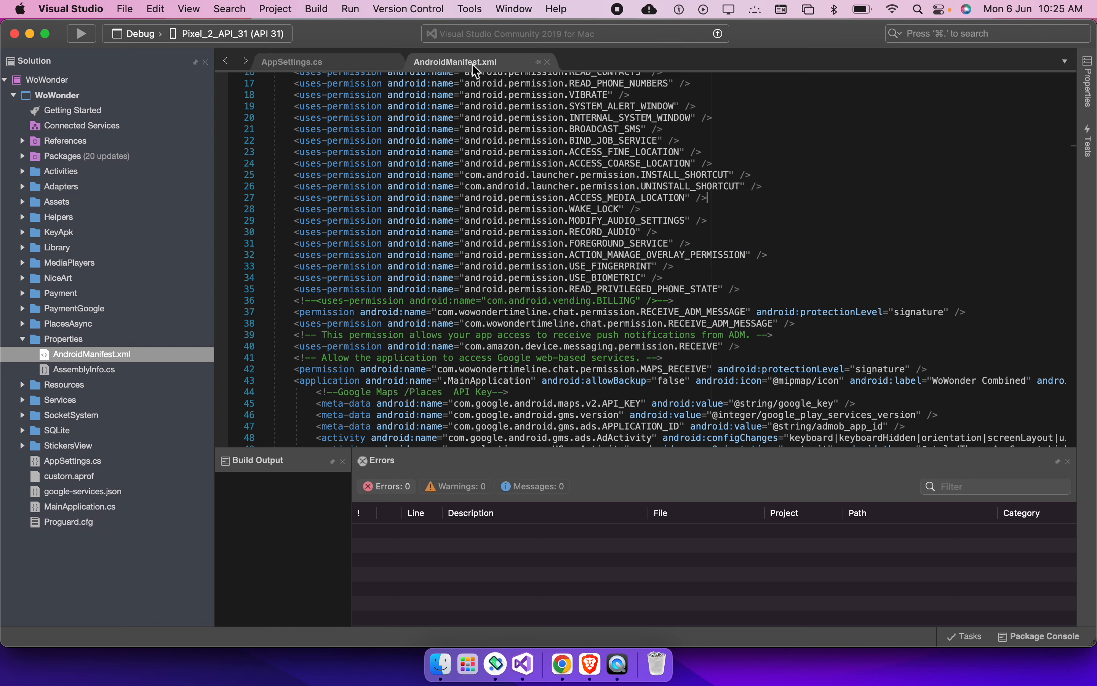
scroll(862, 383, "down", 3)
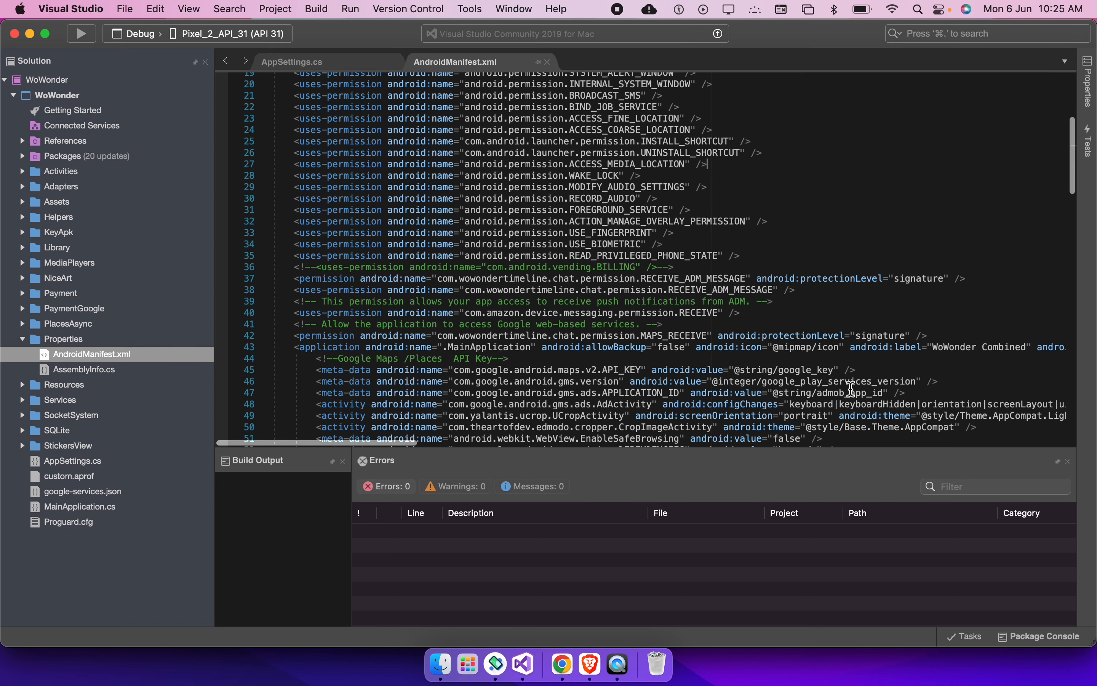
left_click_drag(1031, 347, 938, 349)
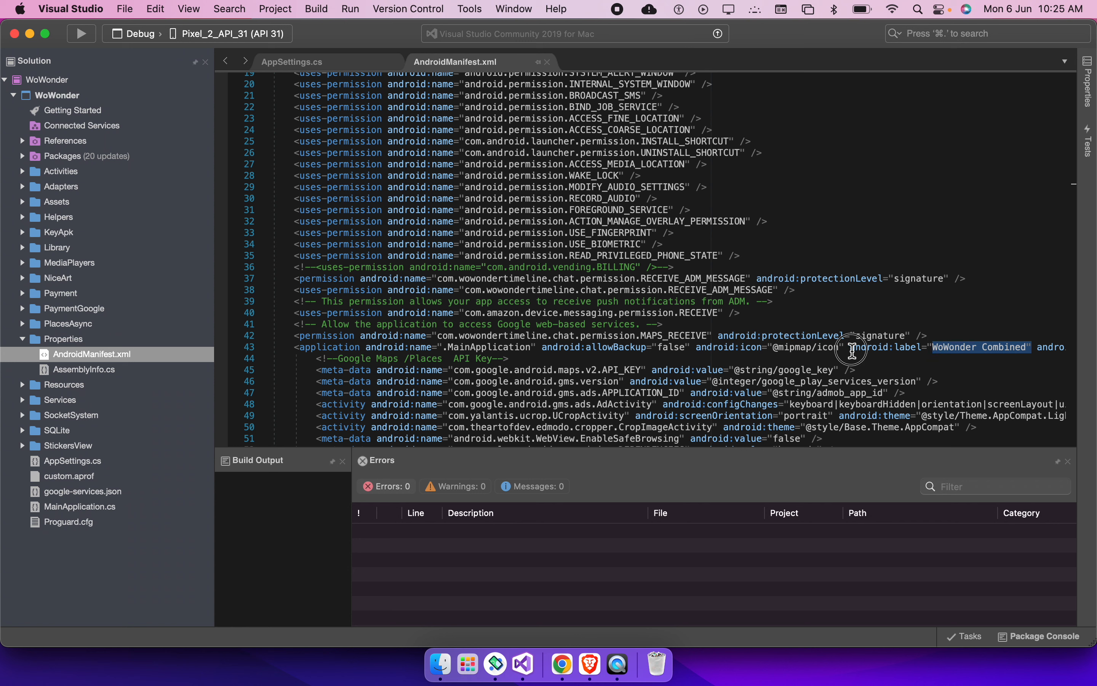
left_click_drag(852, 352, 928, 350)
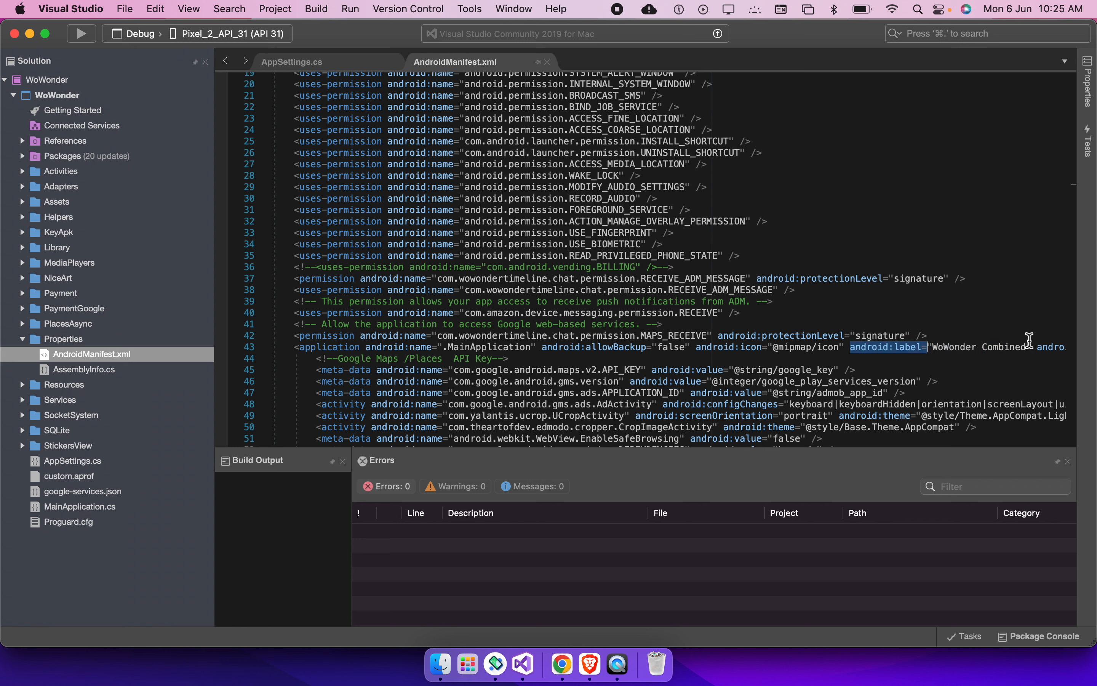
left_click_drag(1027, 347, 934, 349)
key("super+v")
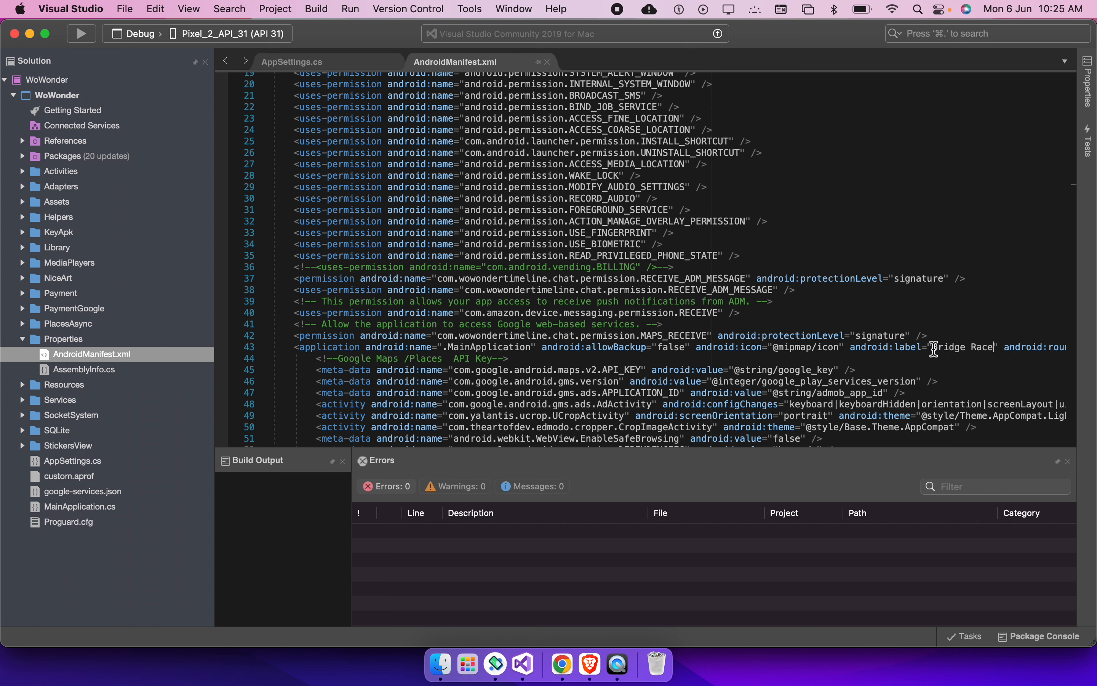
key("super+s")
Return to AppSettings.cs, set MainColor to #32e32a and copy the color code
left_click(325, 60)
key("super+Tab")
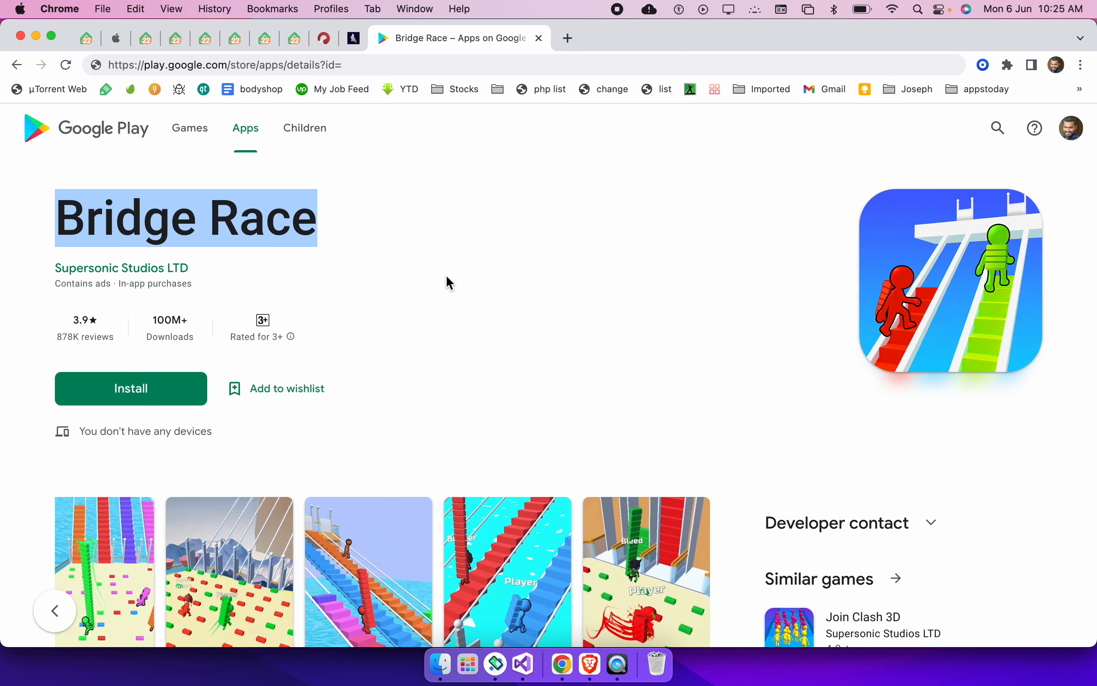
left_click(446, 281)
key("super+Tab")
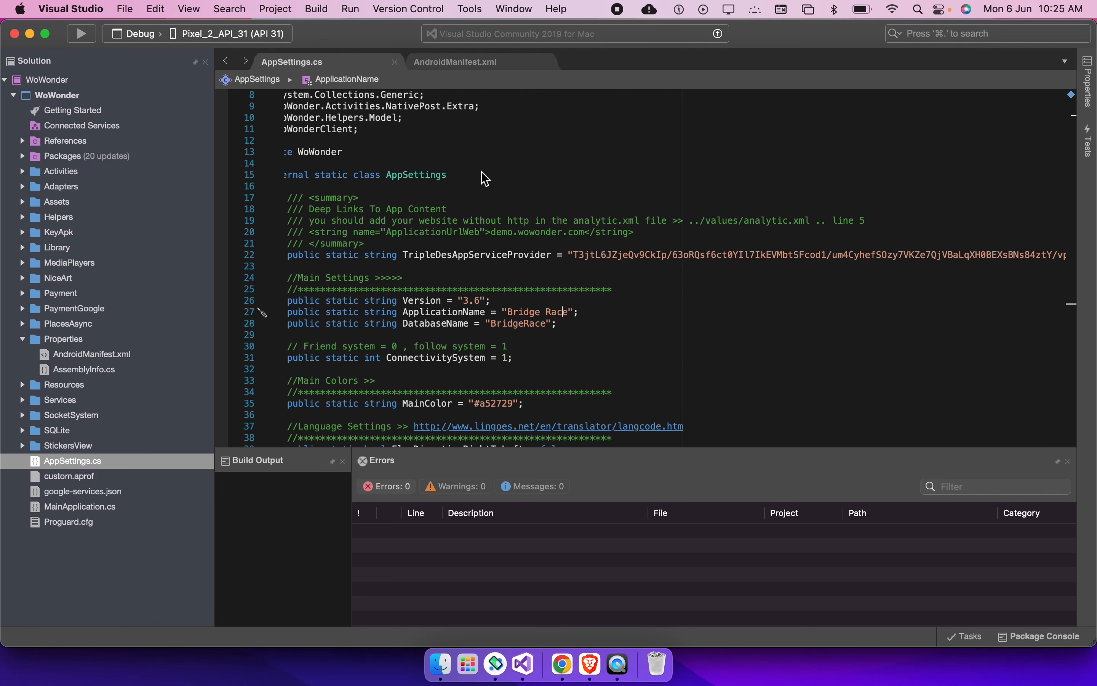
scroll(531, 365, "down", 3)
double_click(497, 327)
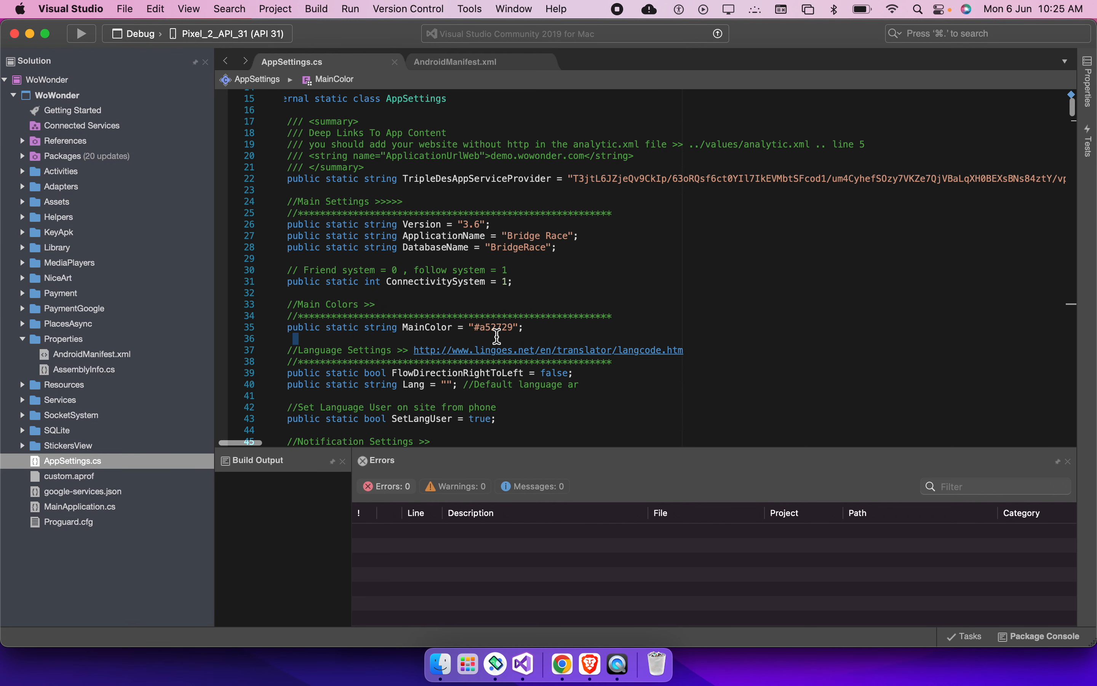
key("super+c")
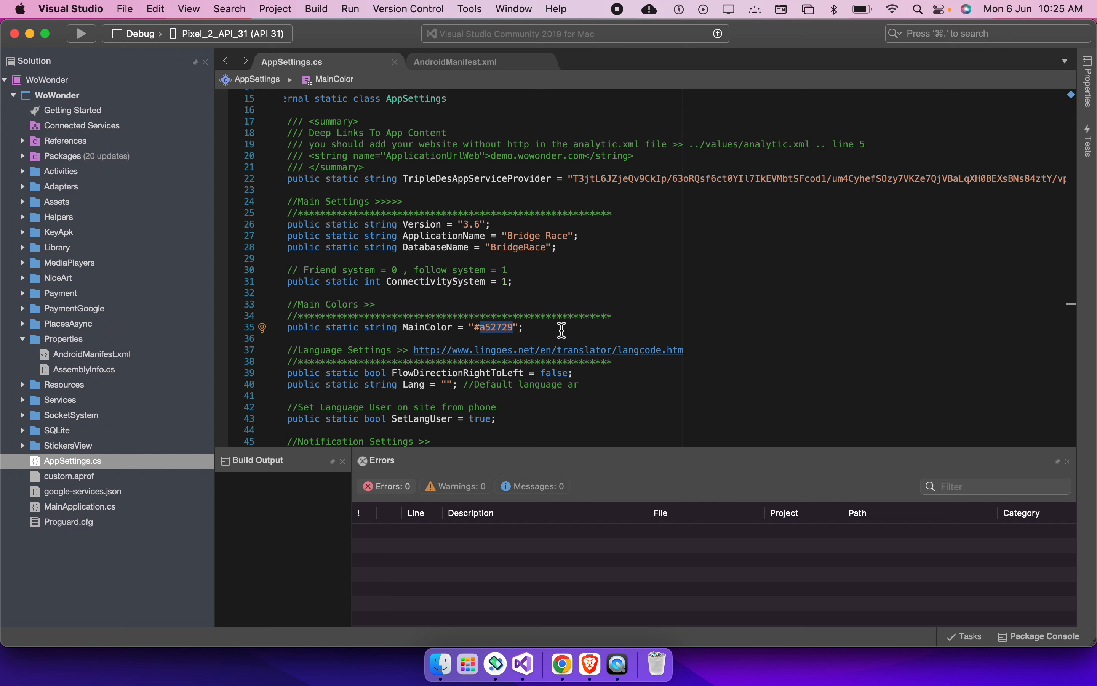
type("32e32")
double_click(498, 331)
Open colors.xml from the project's Resources/values folder
double_click(66, 385)
scroll(77, 493, "down", 5)
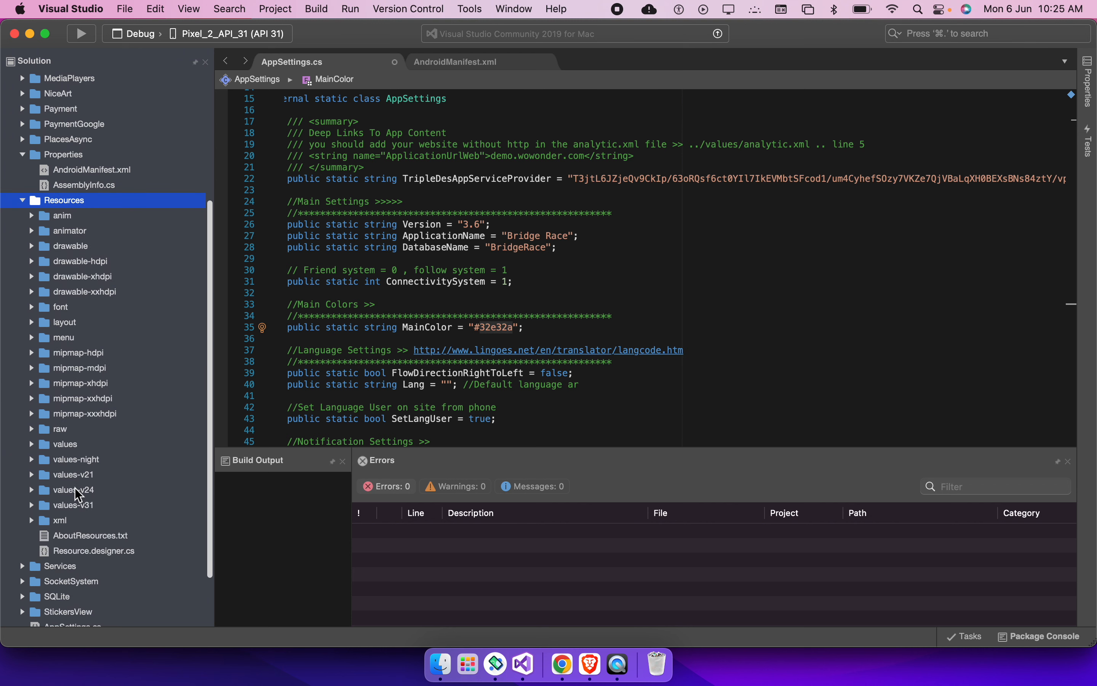
double_click(82, 446)
left_click(88, 490)
double_click(95, 507)
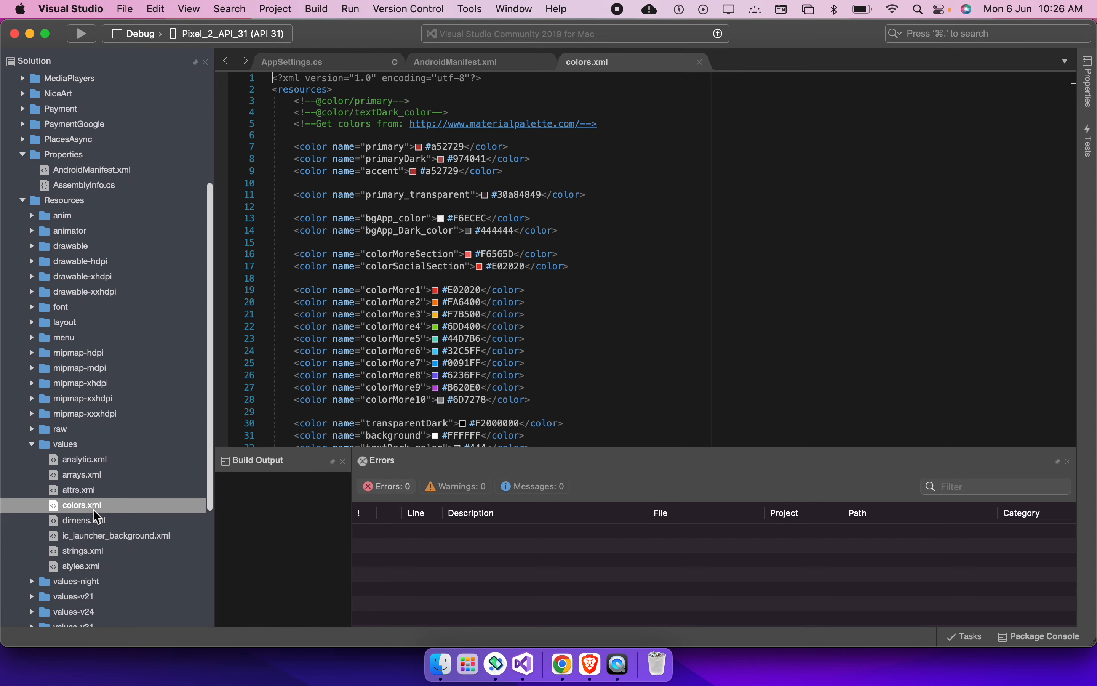
Set the primary color to #32e32a and the primaryDark color to #32e32q in colors.xml
double_click(448, 145)
key("super+v")
double_click(474, 159)
key("super+v")
key("BackSpace")
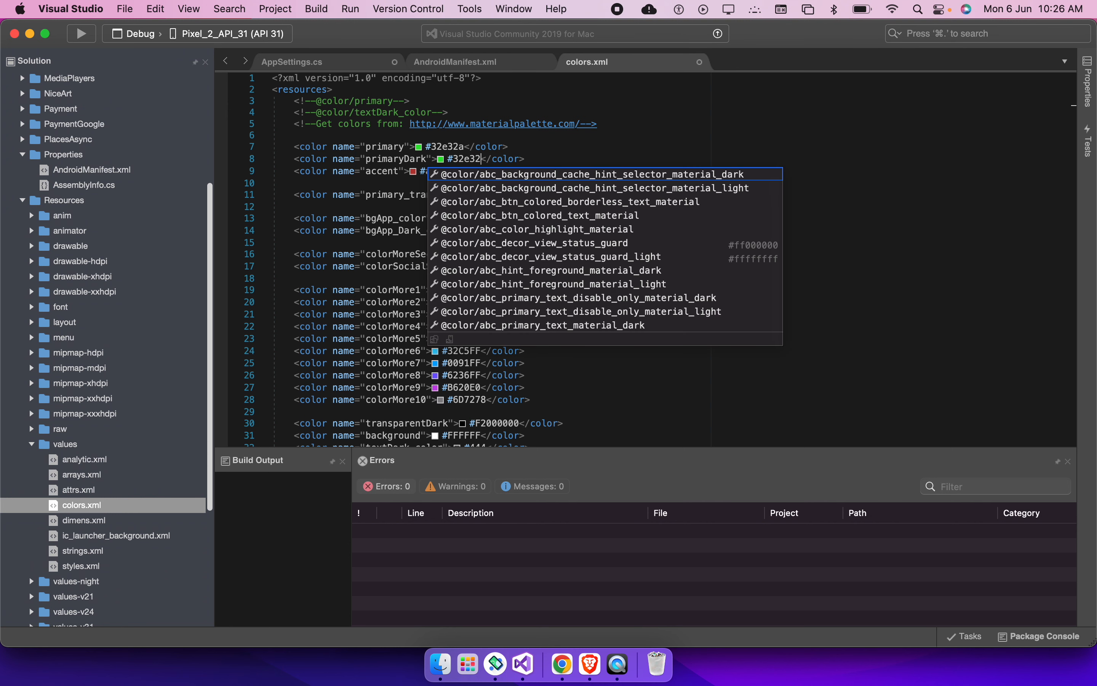
type("q")
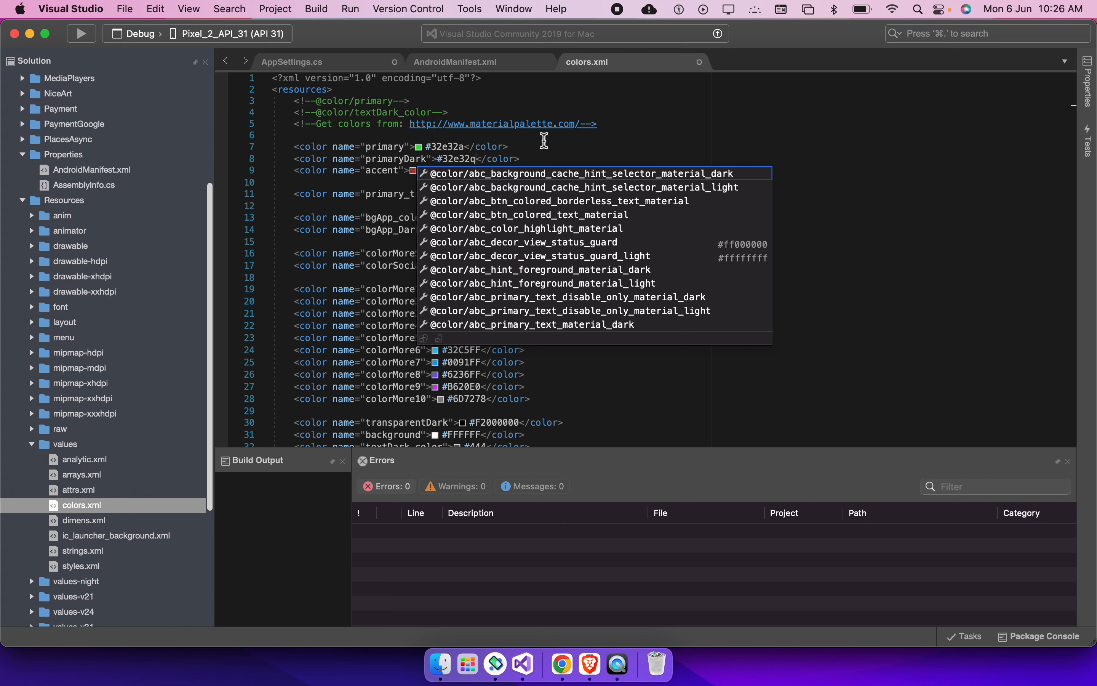
left_click(543, 140)
Paste the copied color code into the accent color and change its last character so it reads #32e32r
double_click(424, 172)
double_click(438, 171)
key("super+v")
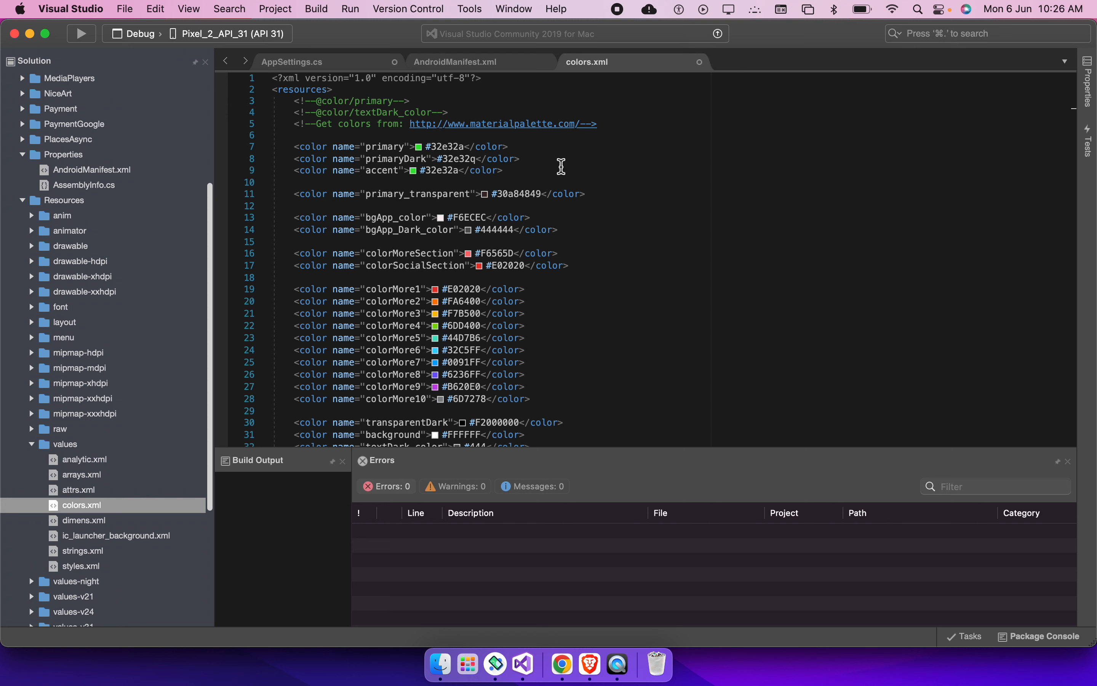
key("BackSpace")
type("r")
left_click(508, 143)
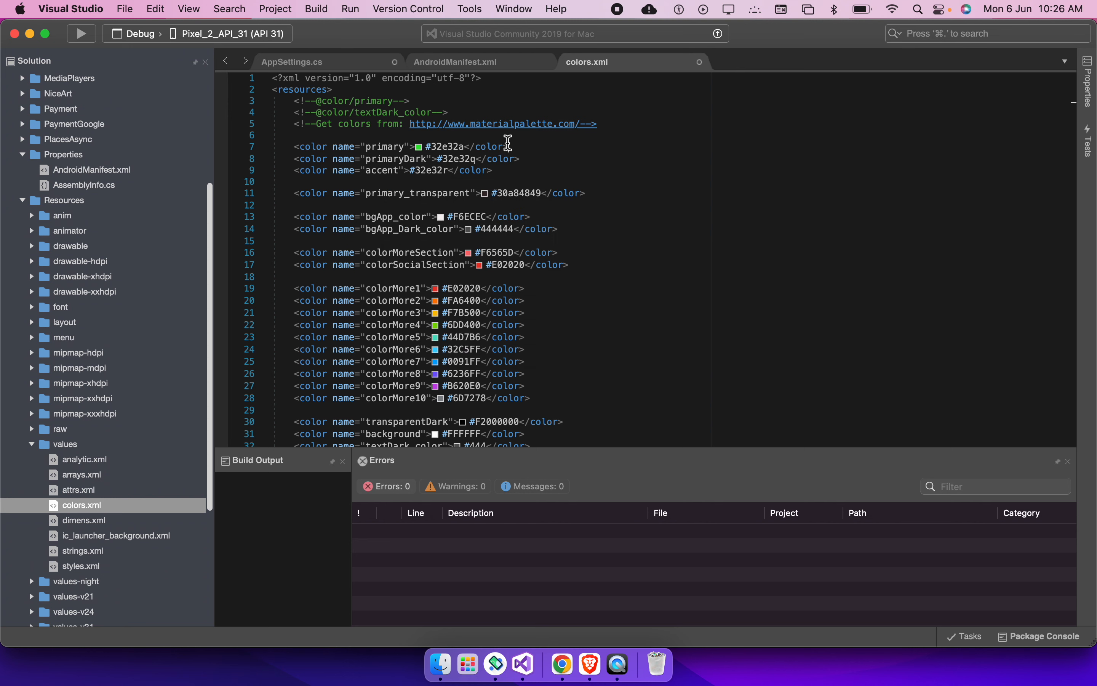
left_click(432, 172)
left_click_drag(293, 145, 557, 182)
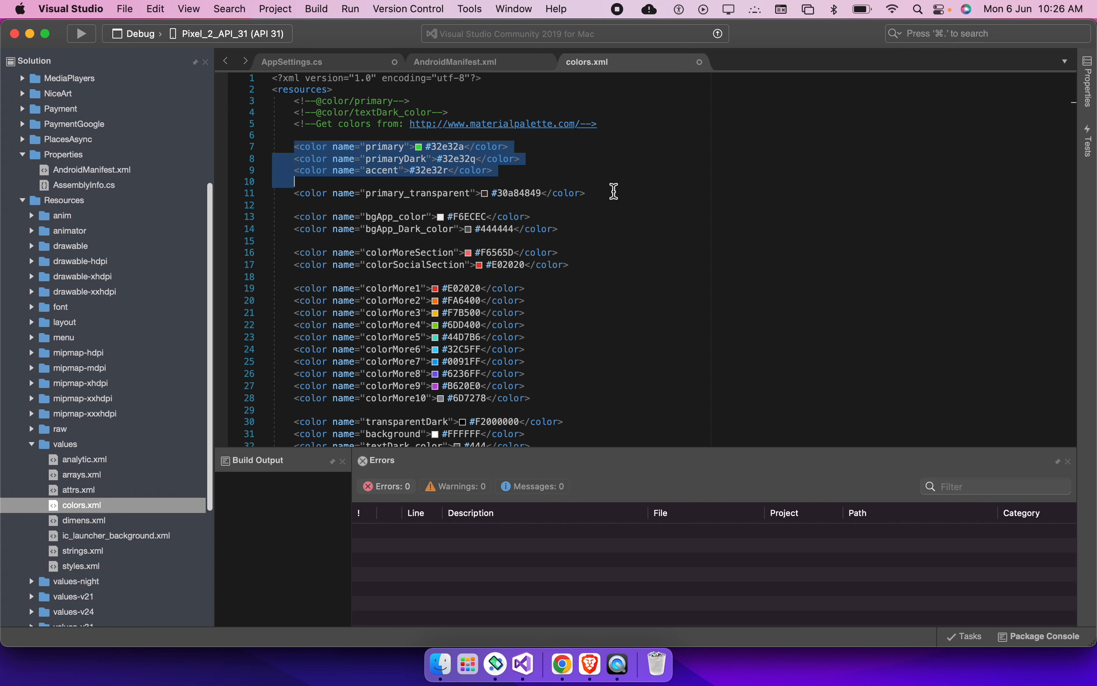
double_click(520, 193)
left_click(511, 195)
key("alt+shift+Right")
key("BackSpace")
key("super+z")
left_click(558, 195)
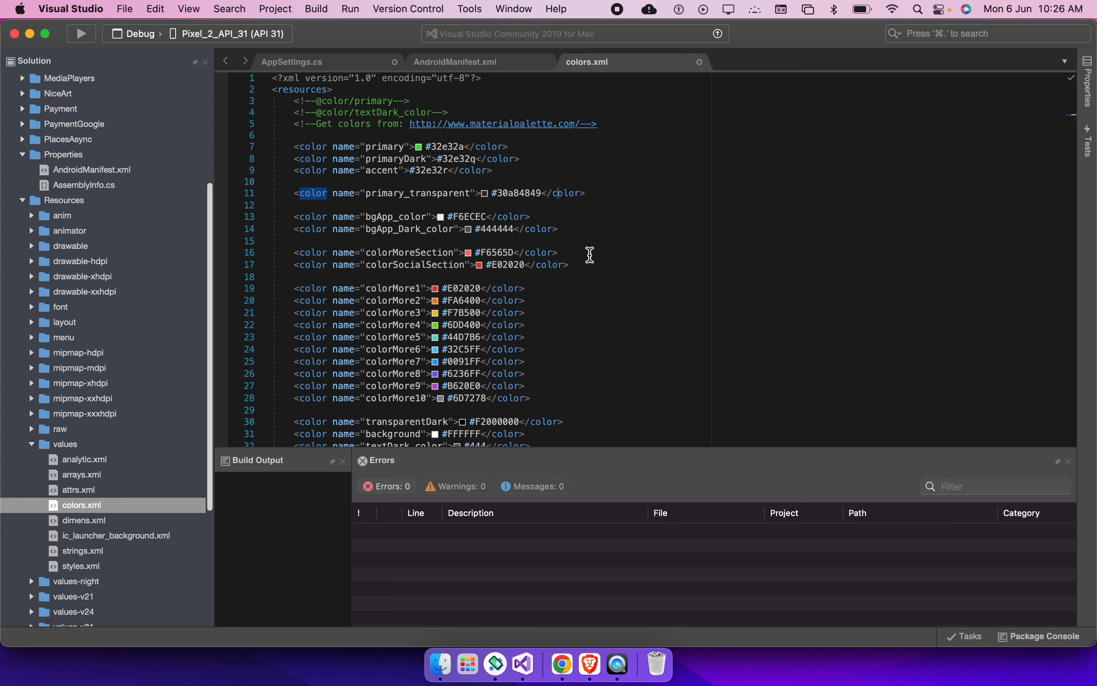
Look through the color definitions down to the end of colors.xml, keeping the file open
scroll(465, 268, "down", 5)
scroll(465, 267, "down", 20)
scroll(465, 267, "down", 15)
left_click(466, 266)
key("super+w")
left_click(549, 421)
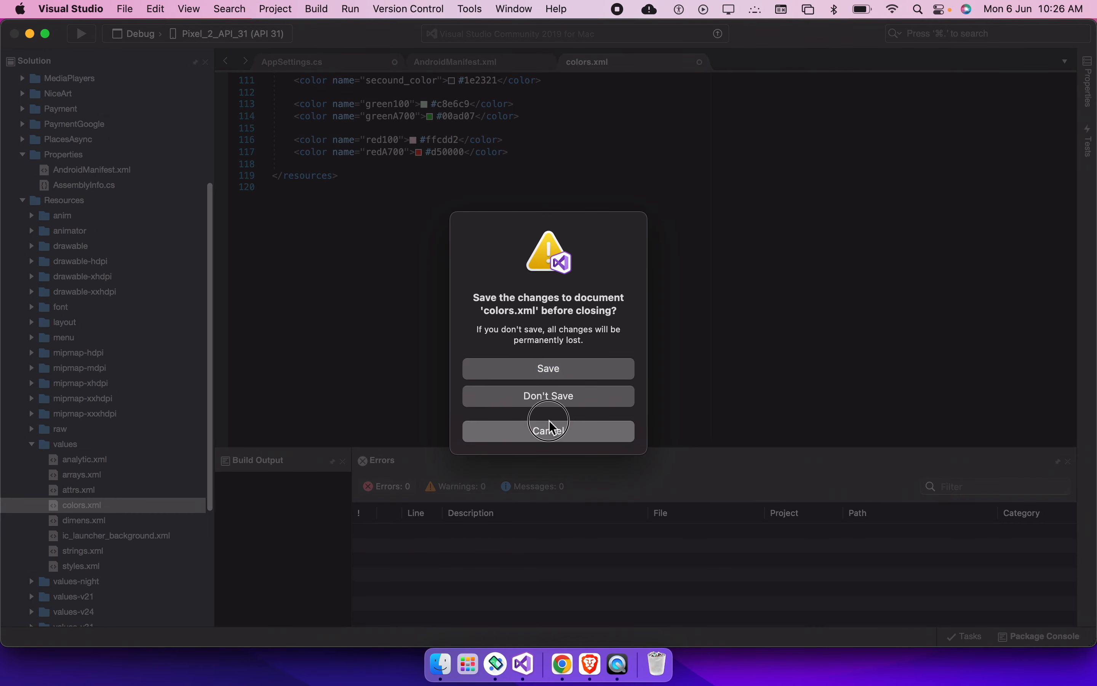
scroll(497, 281, "up", 8)
scroll(379, 205, "up", 20)
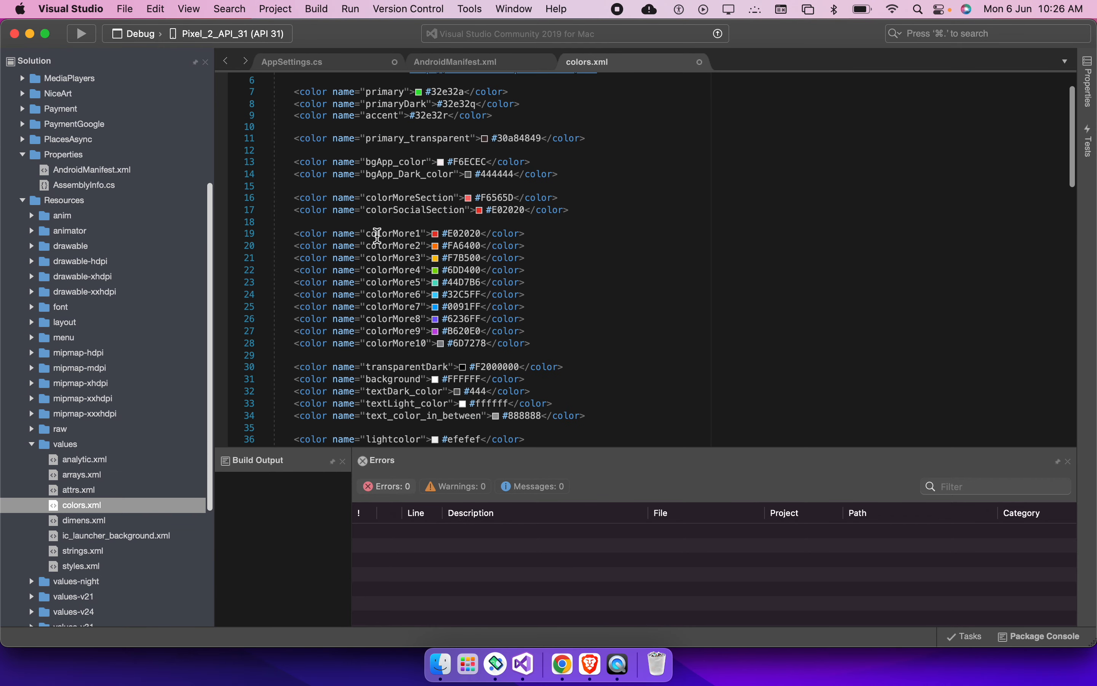
Examine the background, textDark_color and lightcolor entries in colors.xml
scroll(378, 235, "down", 4)
double_click(380, 245)
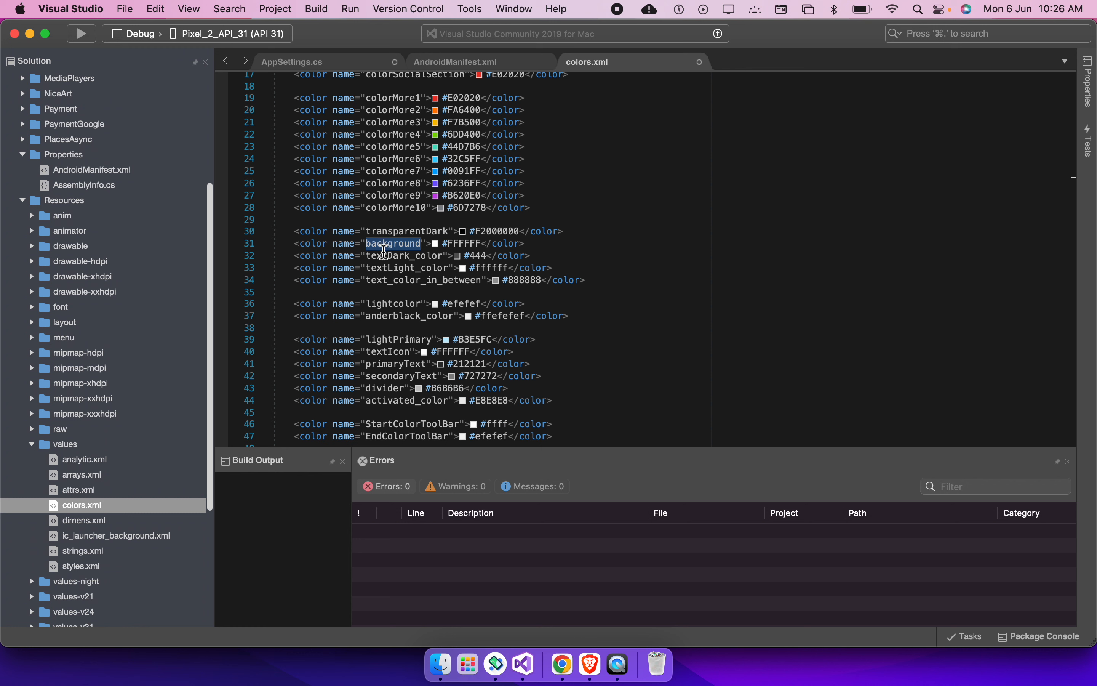
double_click(392, 256)
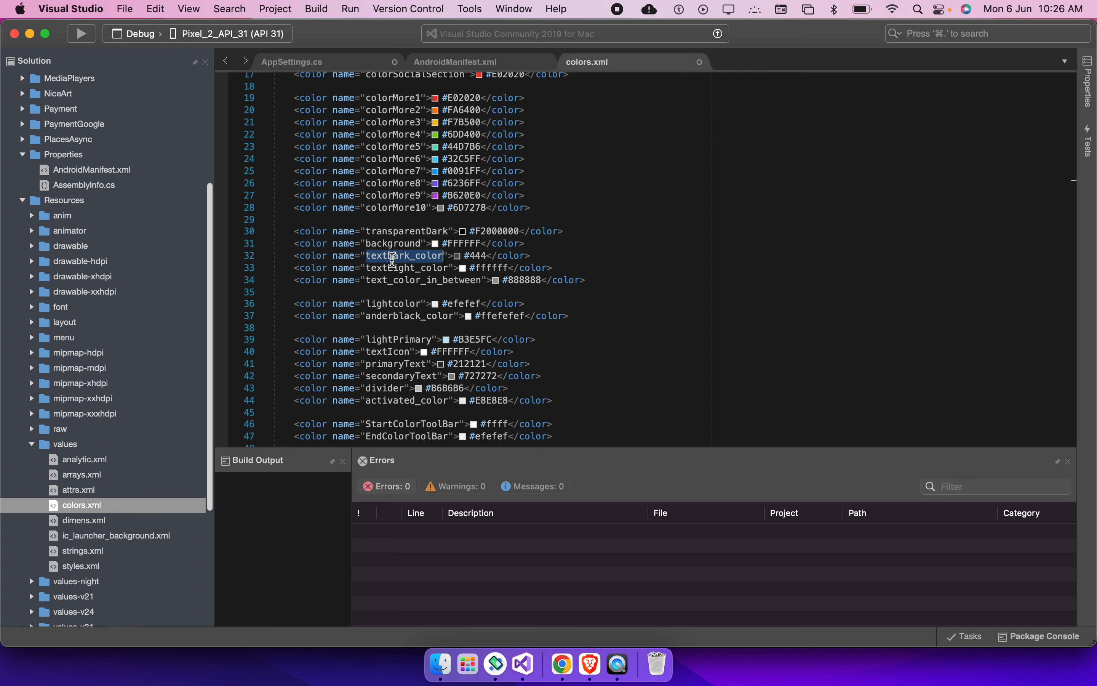
double_click(392, 305)
left_click(412, 341)
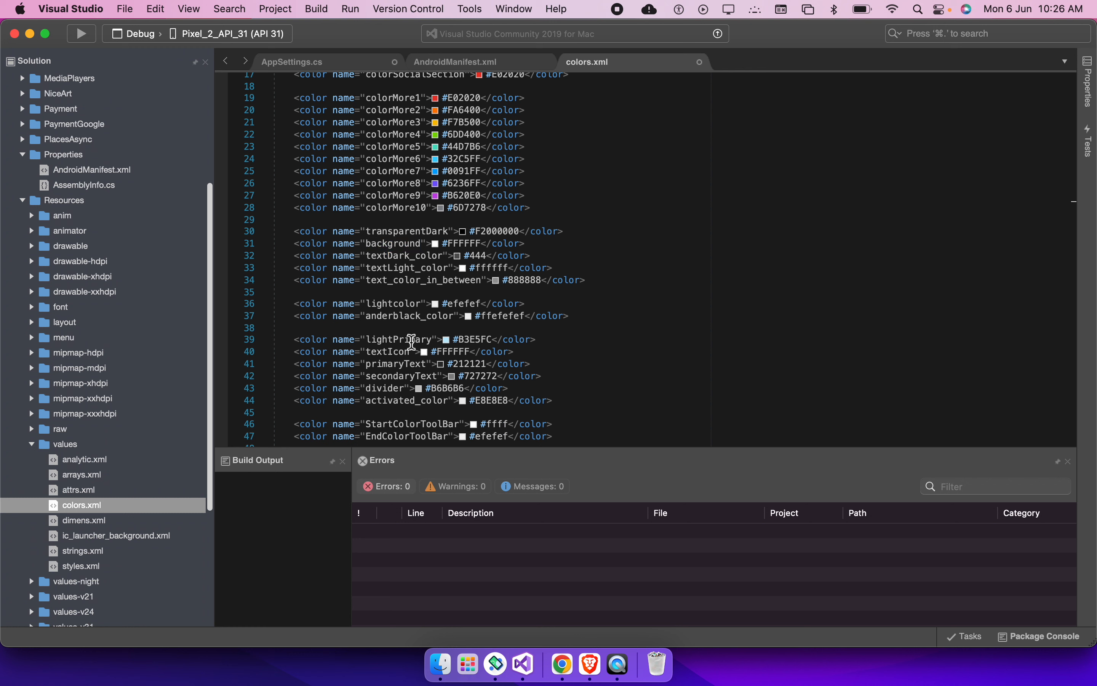
Search the whole solution for the color name lightPrimary
double_click(389, 338)
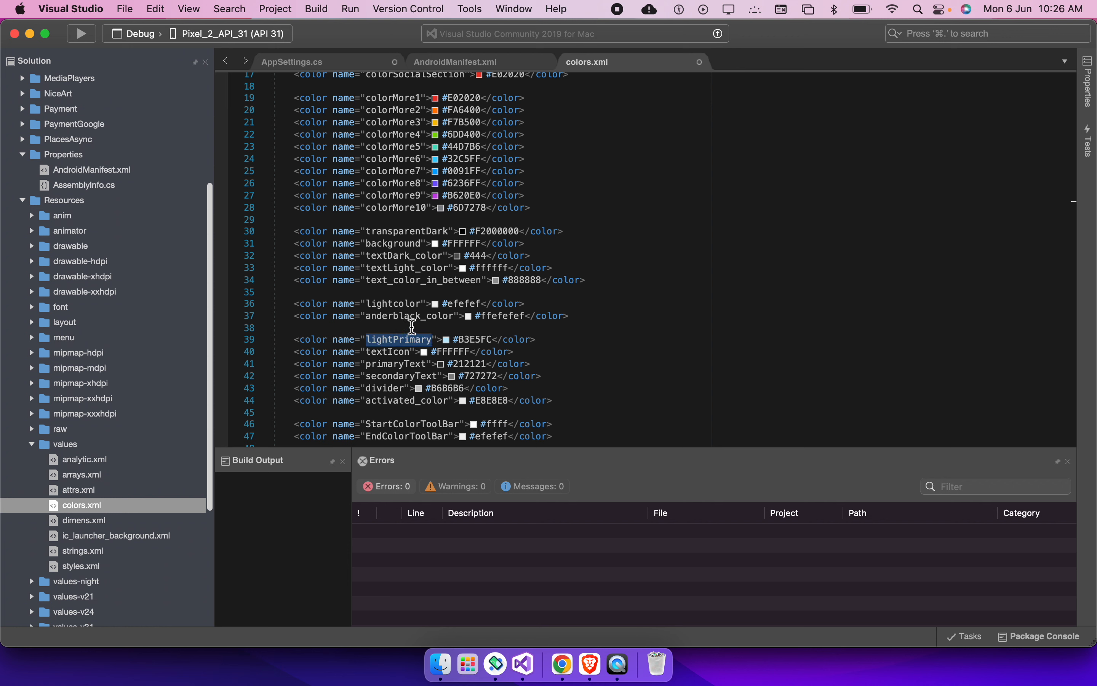
left_click(975, 36)
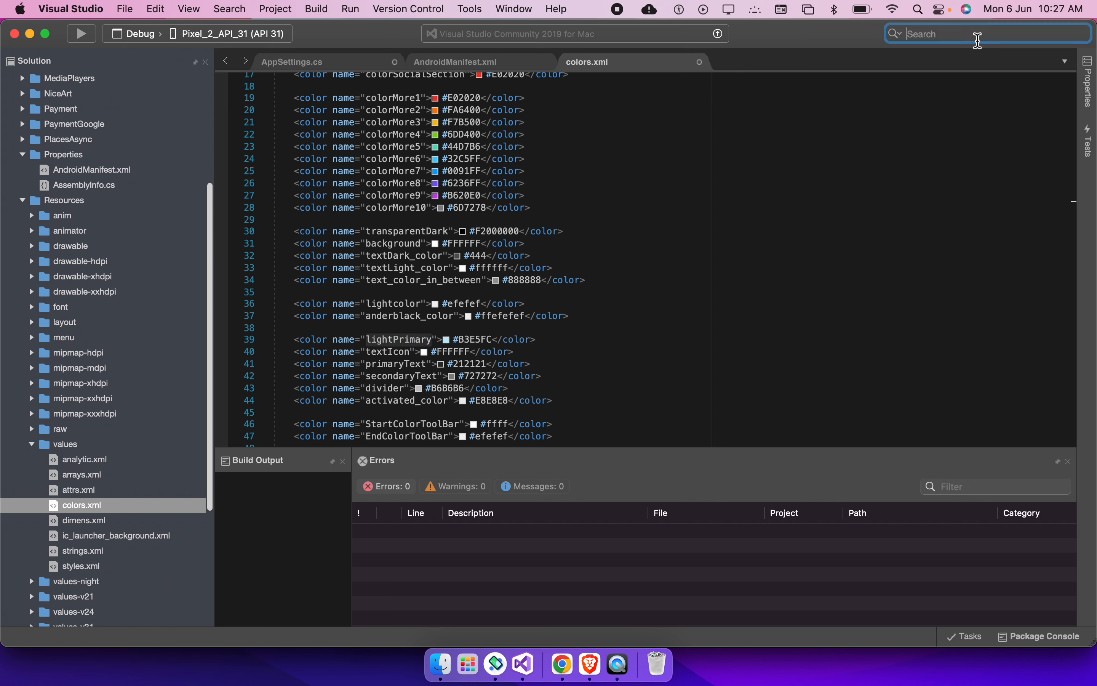
key("super+v")
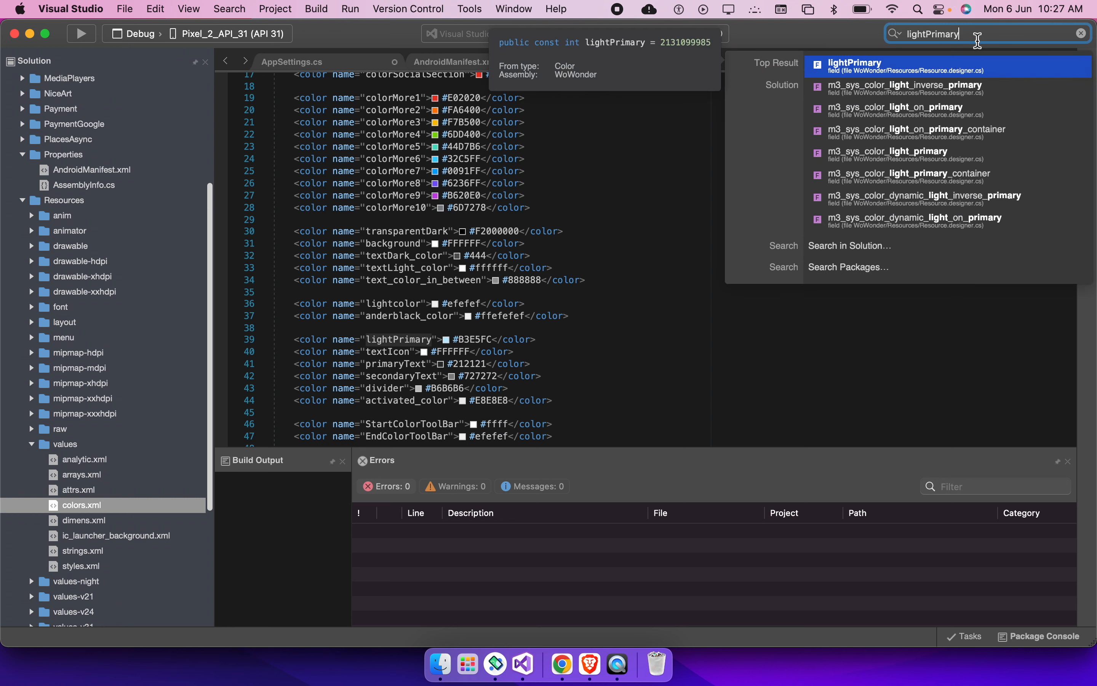
left_click(863, 248)
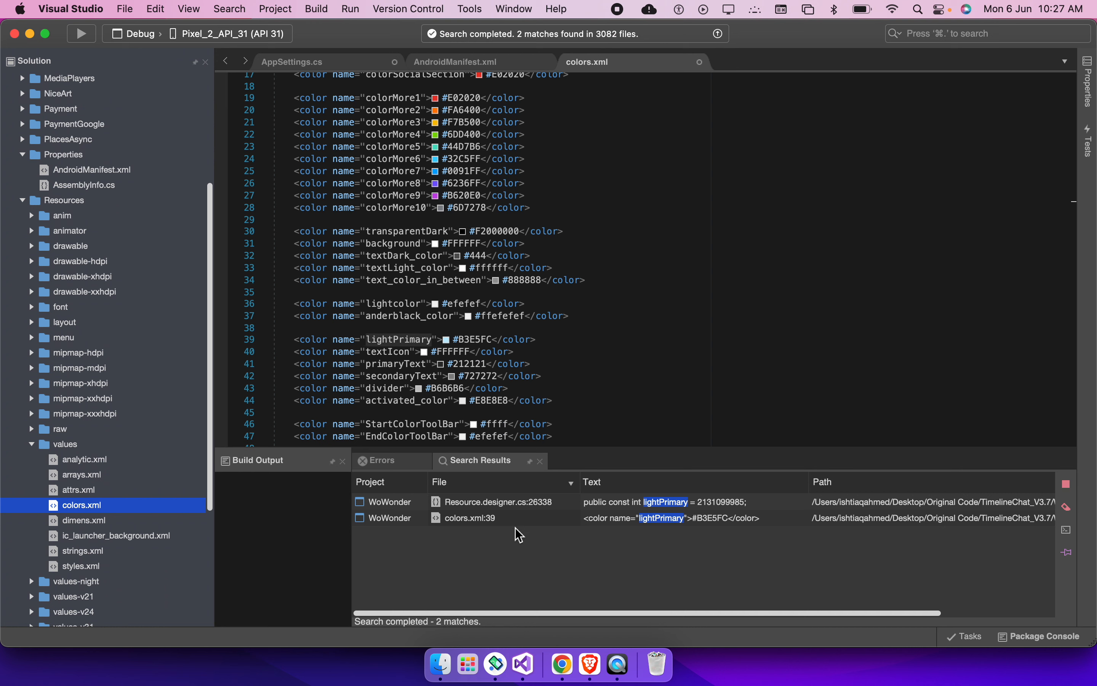
Open the lightPrimary match in Resource.designer.cs from the search results, look at its definition and close the file
left_click(586, 506)
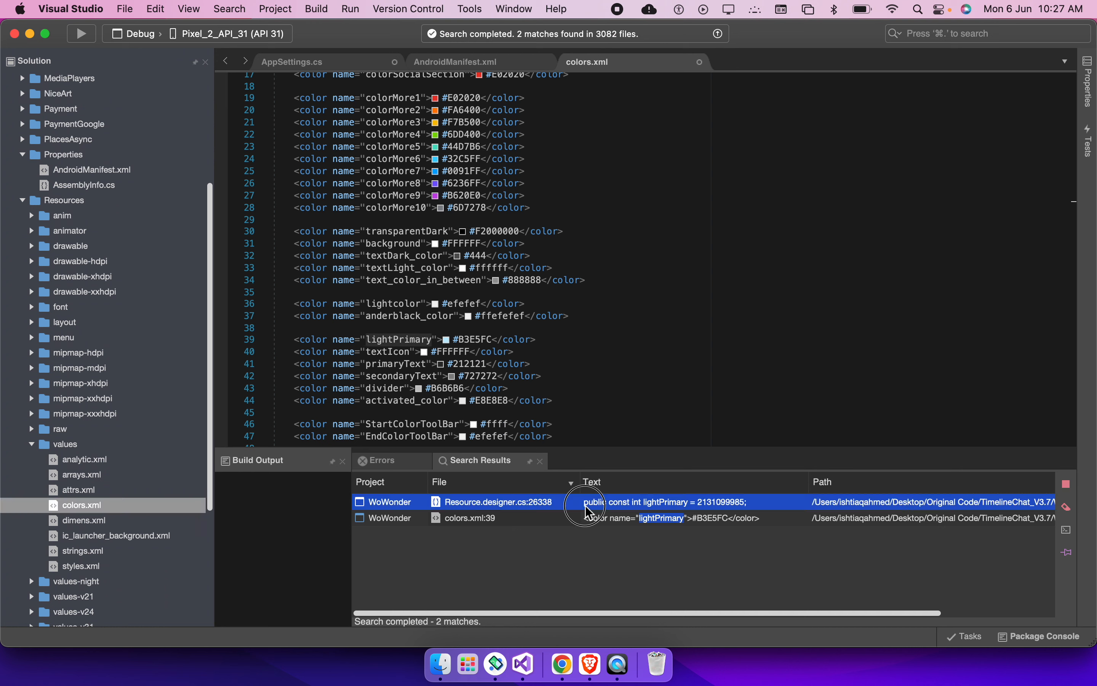
double_click(632, 518)
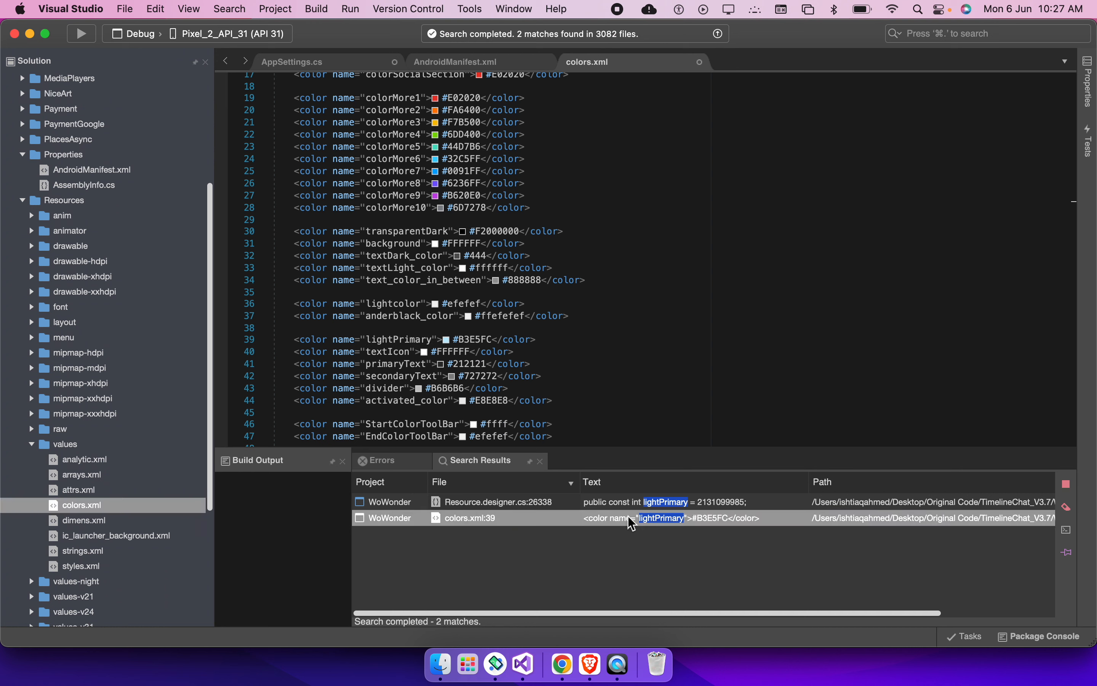
double_click(629, 504)
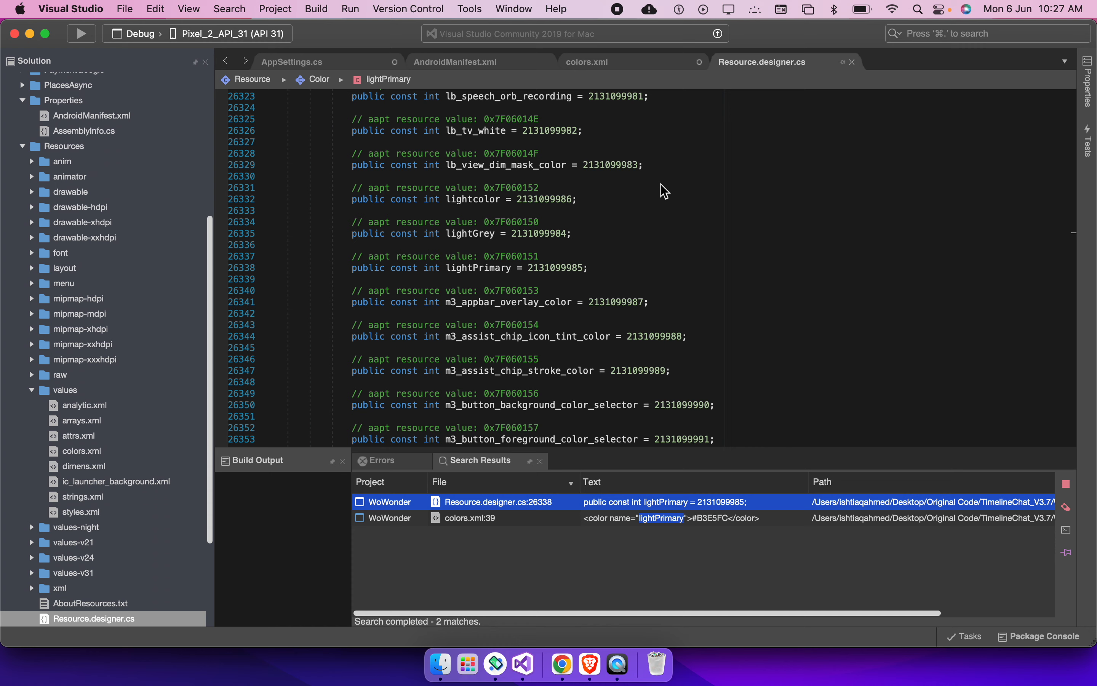
key("super+Tab")
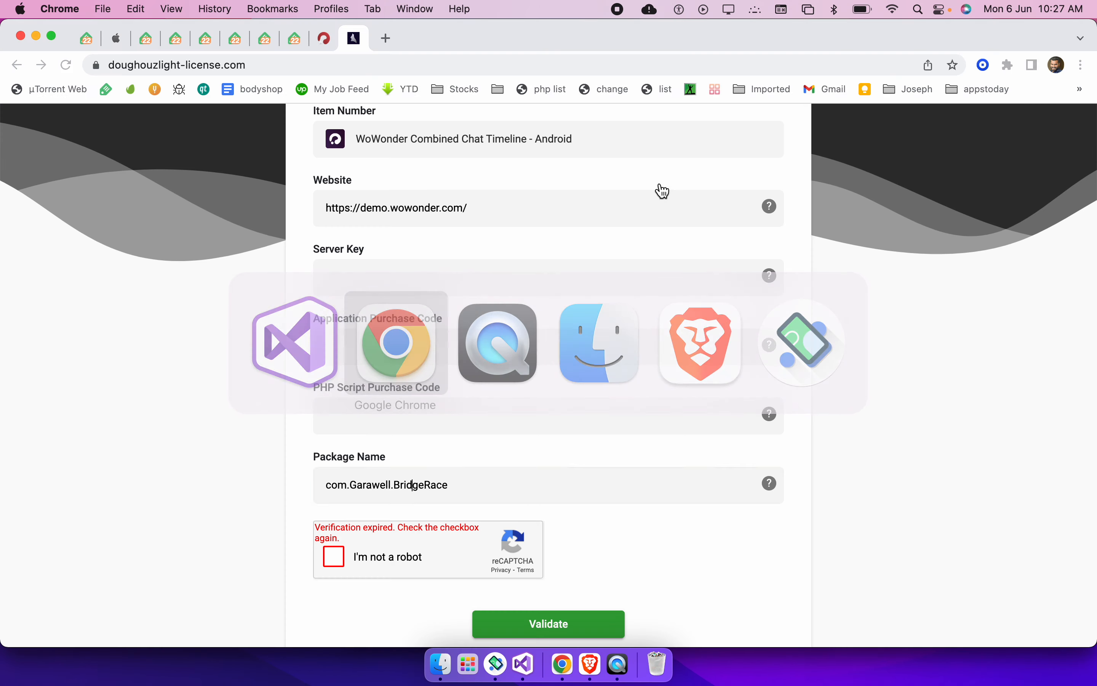
key("super+Tab")
key("super+Tab")
key("super+Tab")
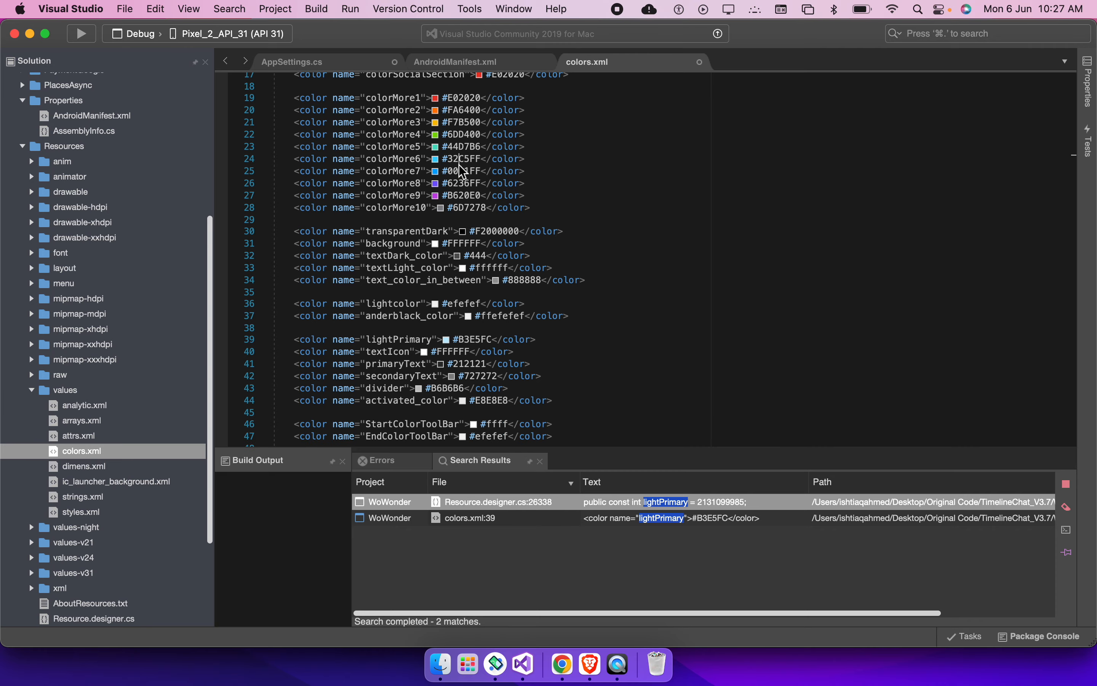
key("super+w")
Undo the recent color edits in colors.xml and close the file
left_click(542, 433)
key("super+z")
key("super+z")
key("super+z")
key("super+z")
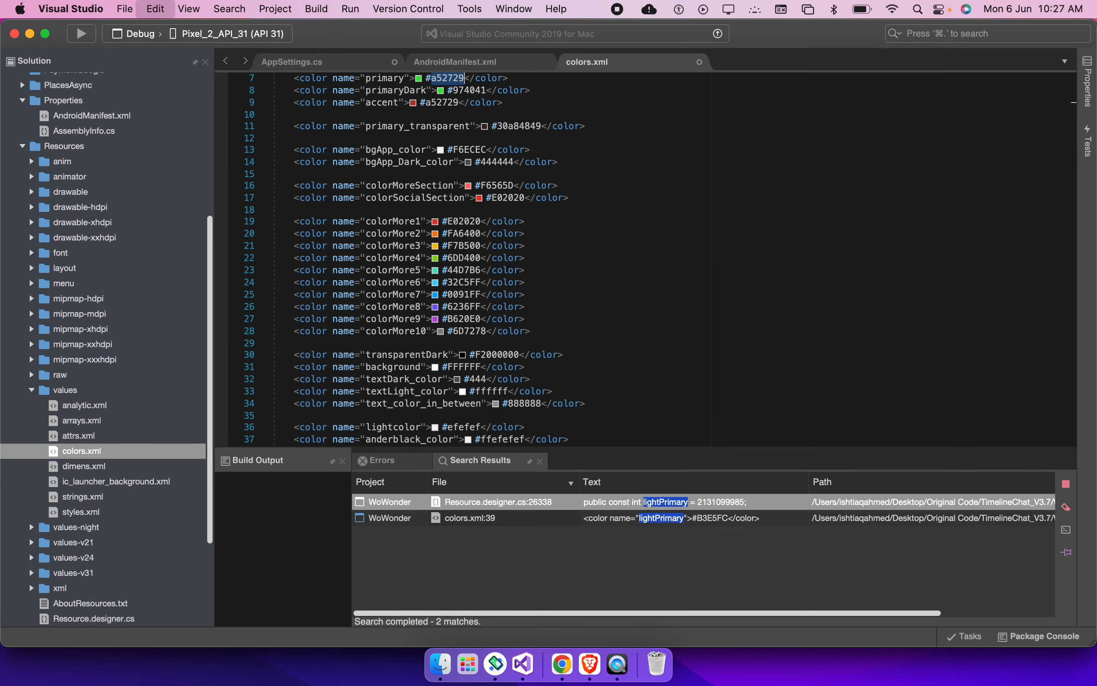
key("super+w")
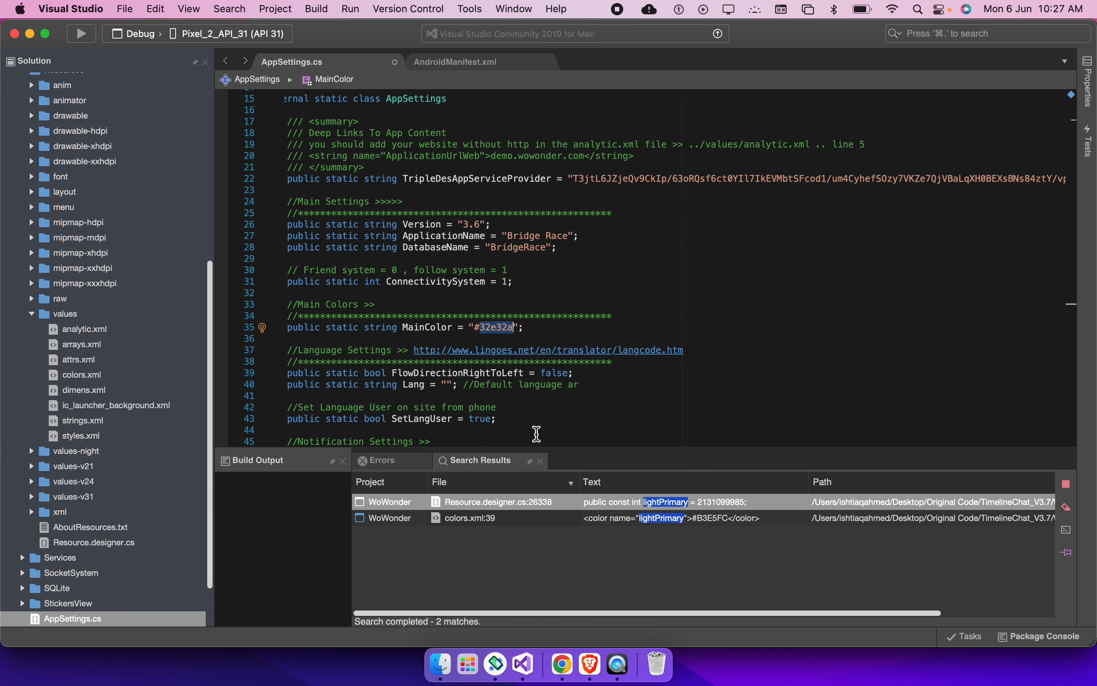
Undo the MainColor, DatabaseName and ApplicationName edits in AppSettings.cs
key("super+z")
key("super+z")
key("super+z")
key("super+z")
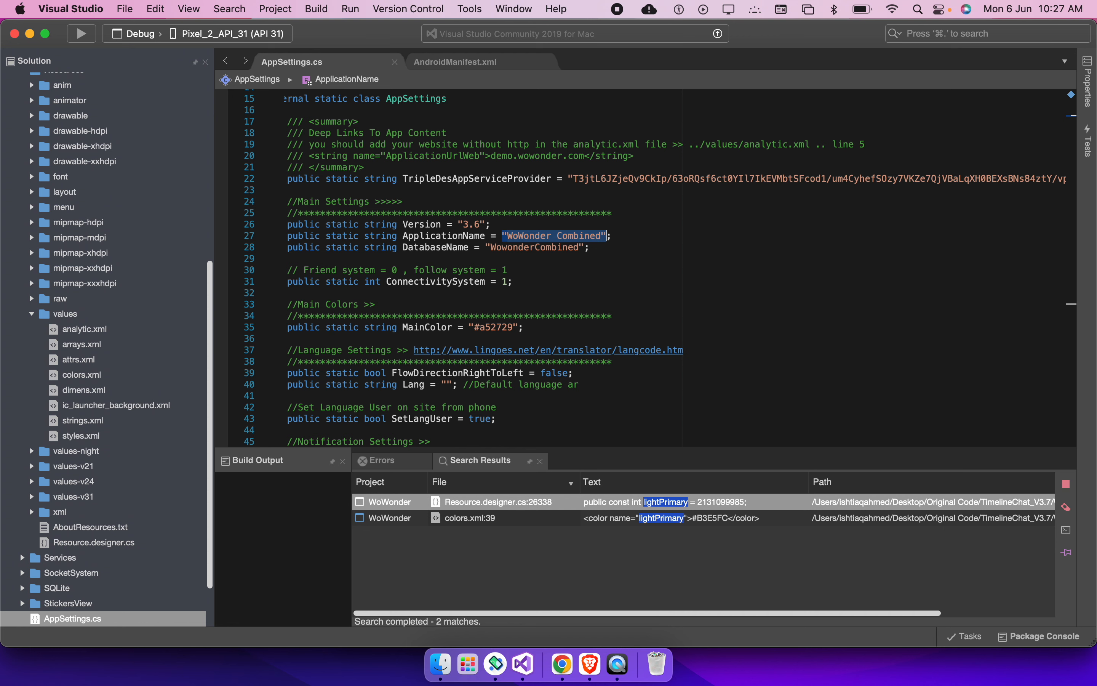
Locate the default language setting Lang in AppSettings.cs and select its empty value
scroll(543, 263, "down", 5)
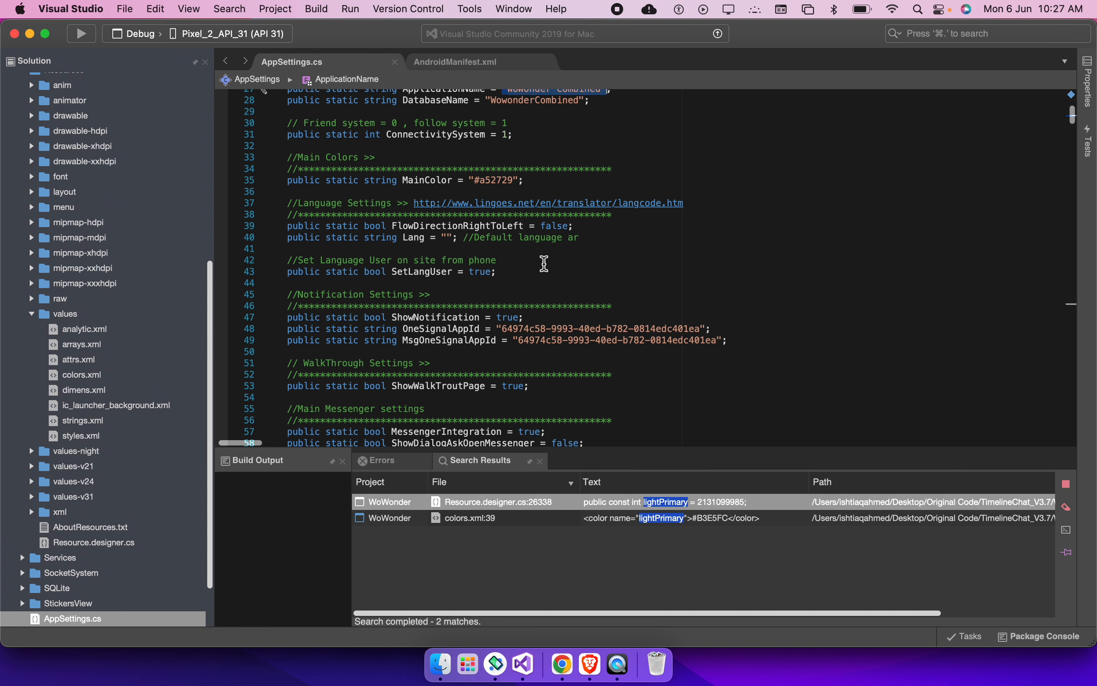
scroll(543, 263, "down", 2)
double_click(446, 183)
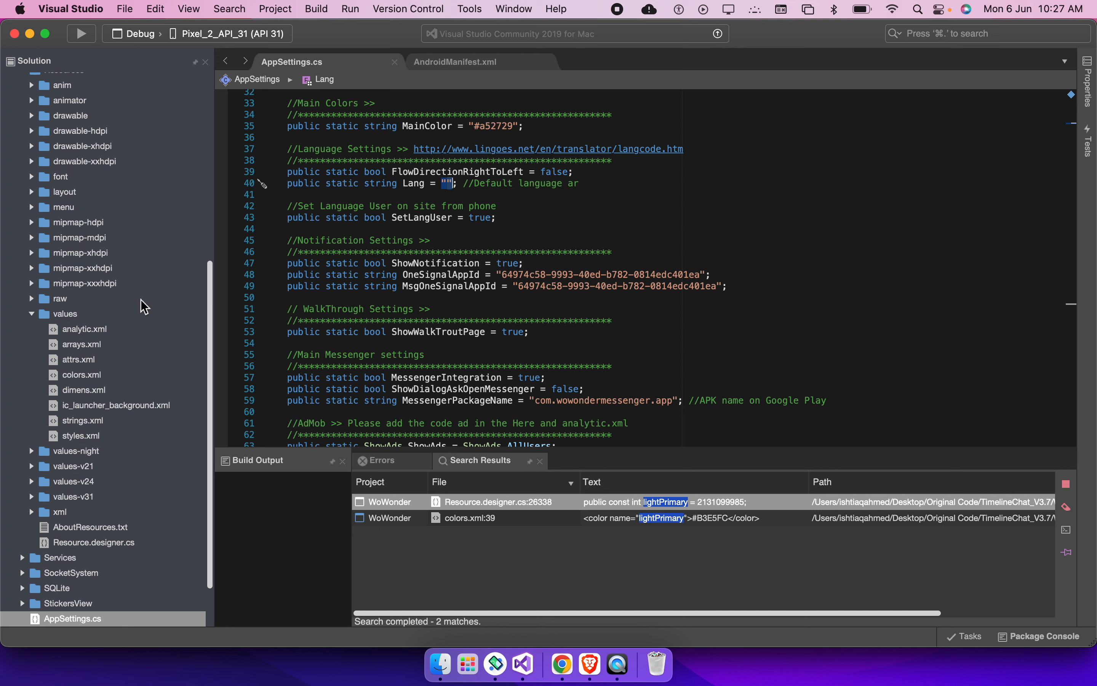
Open strings.xml from the values folder under Resources
double_click(52, 316)
double_click(85, 377)
scroll(82, 317, "down", 3)
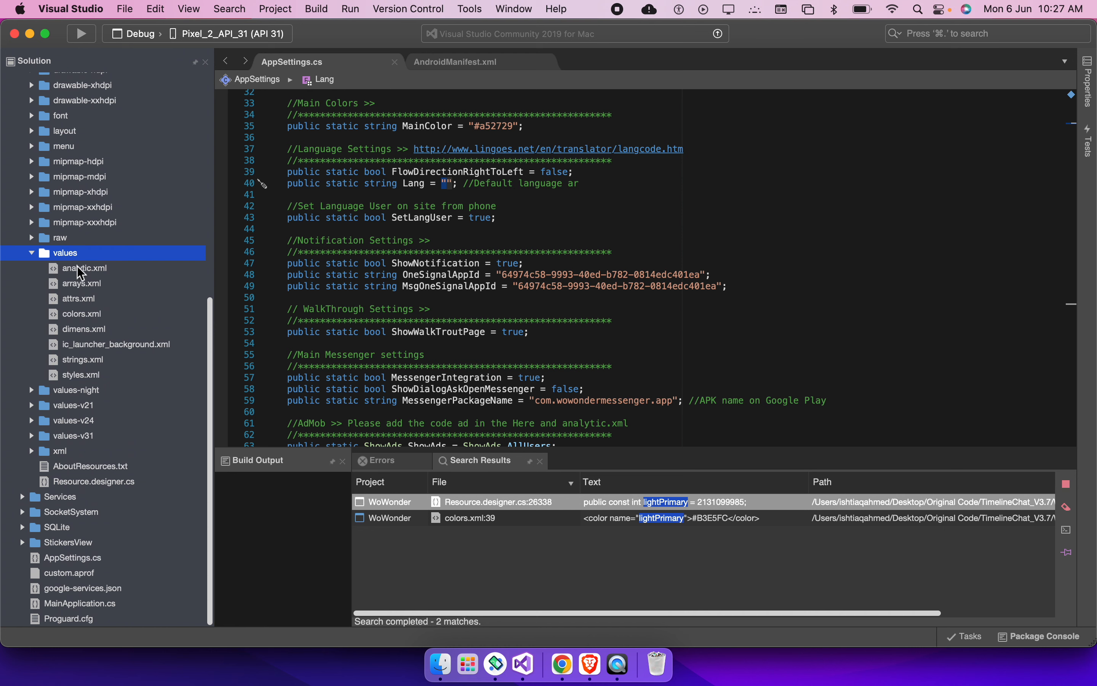
left_click(89, 360)
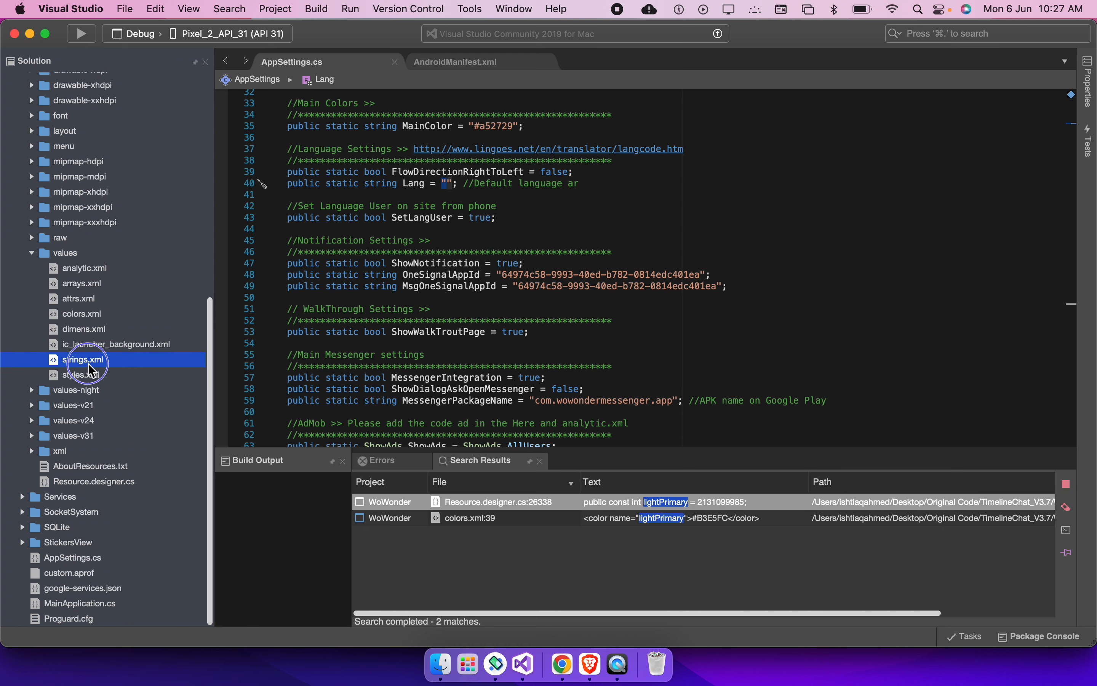
right_click(89, 359)
left_click(465, 391)
left_click(114, 361)
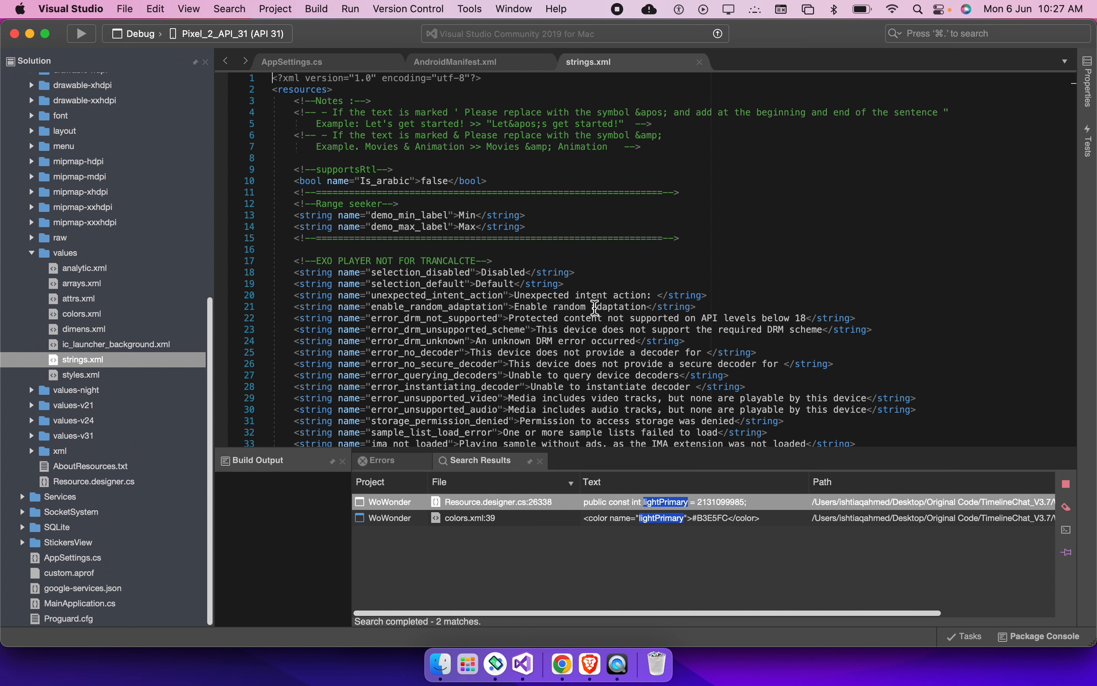
Try replacing the word "recover" with "dsada" in the Lbl_Forgot_your_password_DontWorry string, and undo the change
scroll(596, 272, "down", 3)
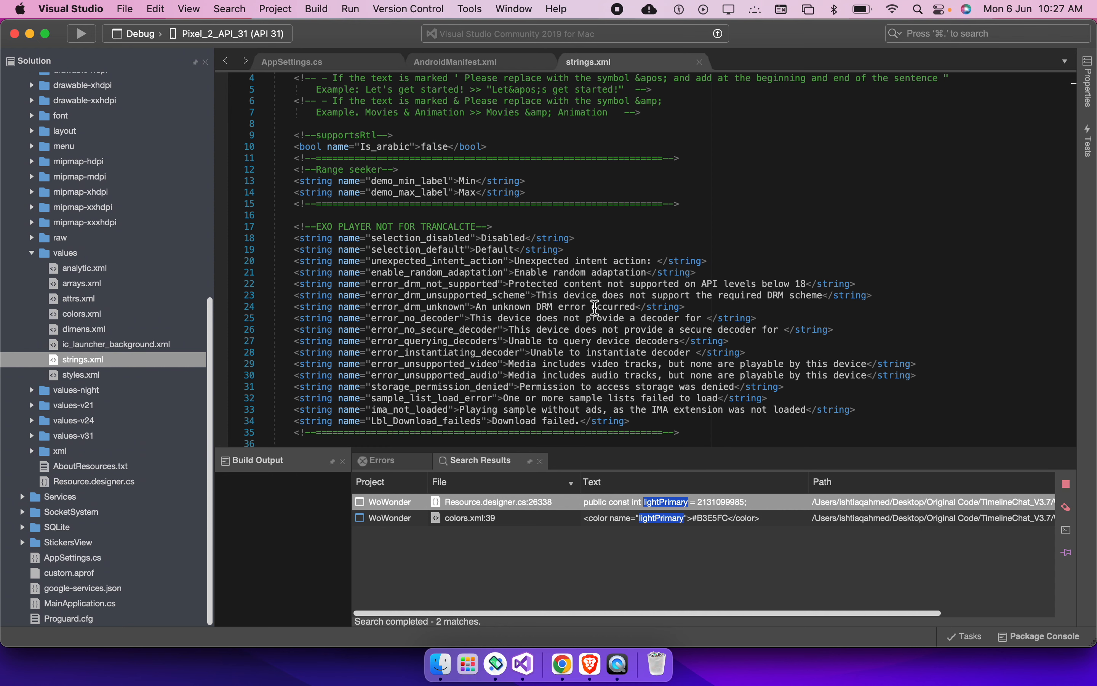
scroll(595, 308, "down", 10)
scroll(595, 307, "down", 12)
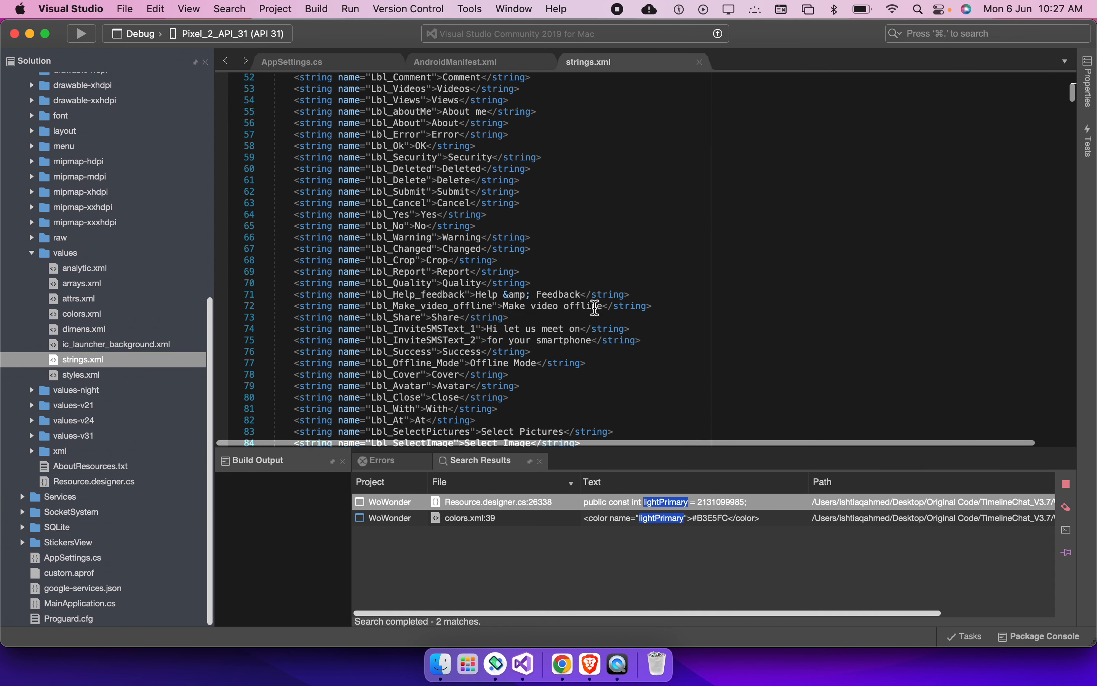
scroll(596, 307, "down", 5)
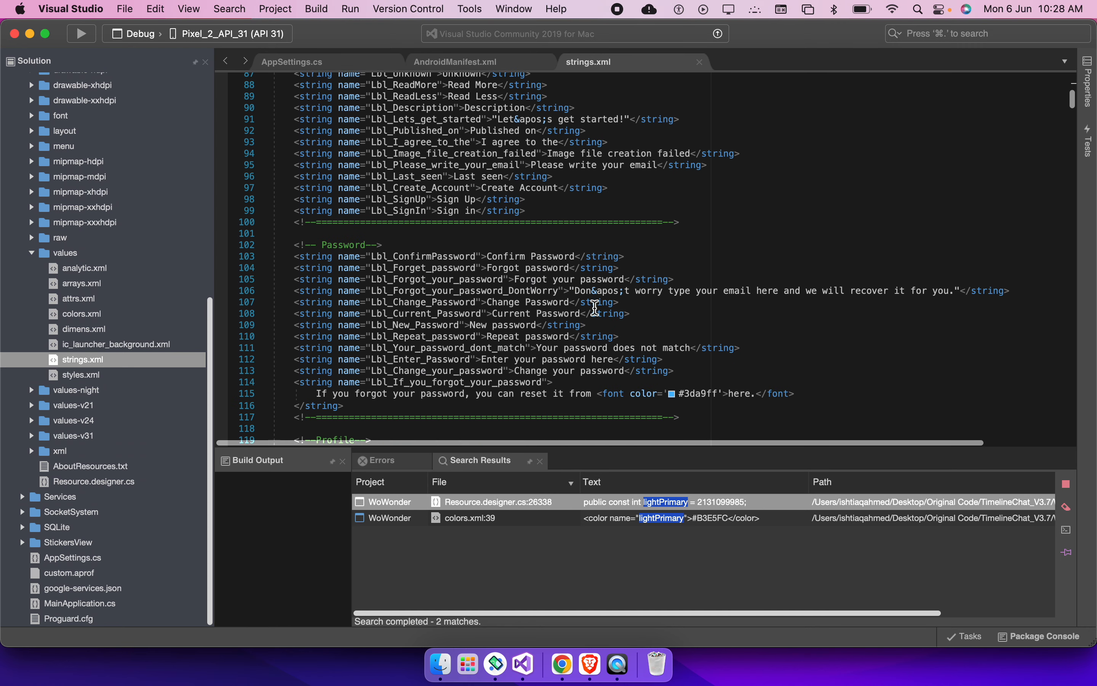
left_click_drag(663, 210, 764, 210)
double_click(862, 210)
type("dsada")
key("super+z")
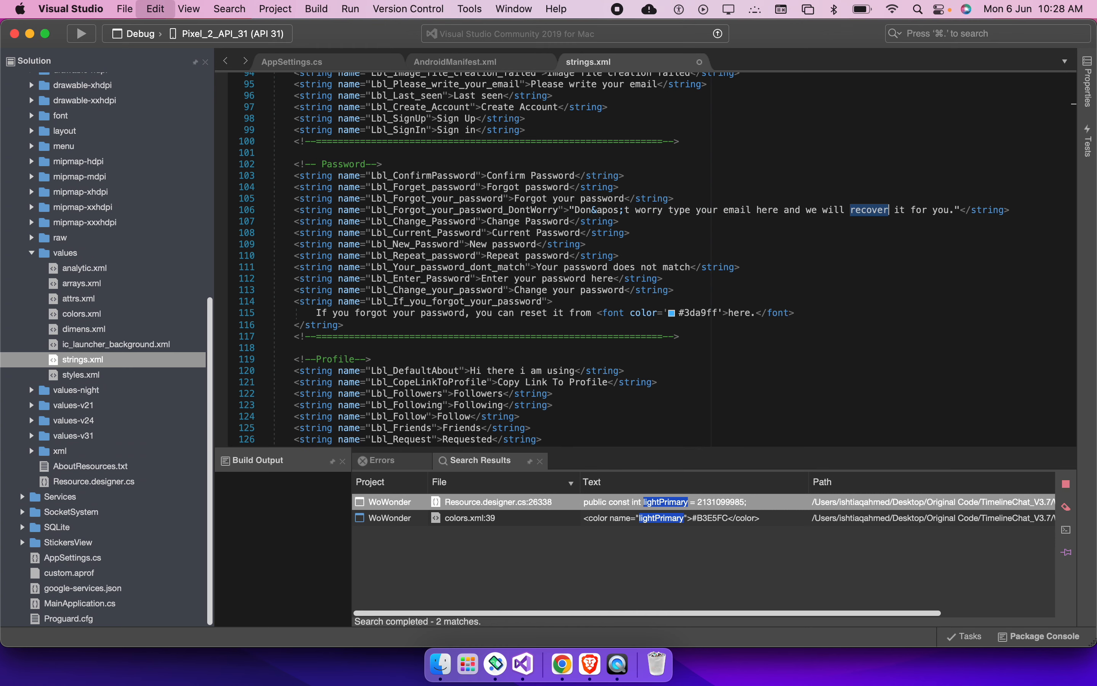
Read the notes heading strings.xml on replacing apostrophes with &apos; and quoting the sentence, including the example
scroll(544, 281, "up", 20)
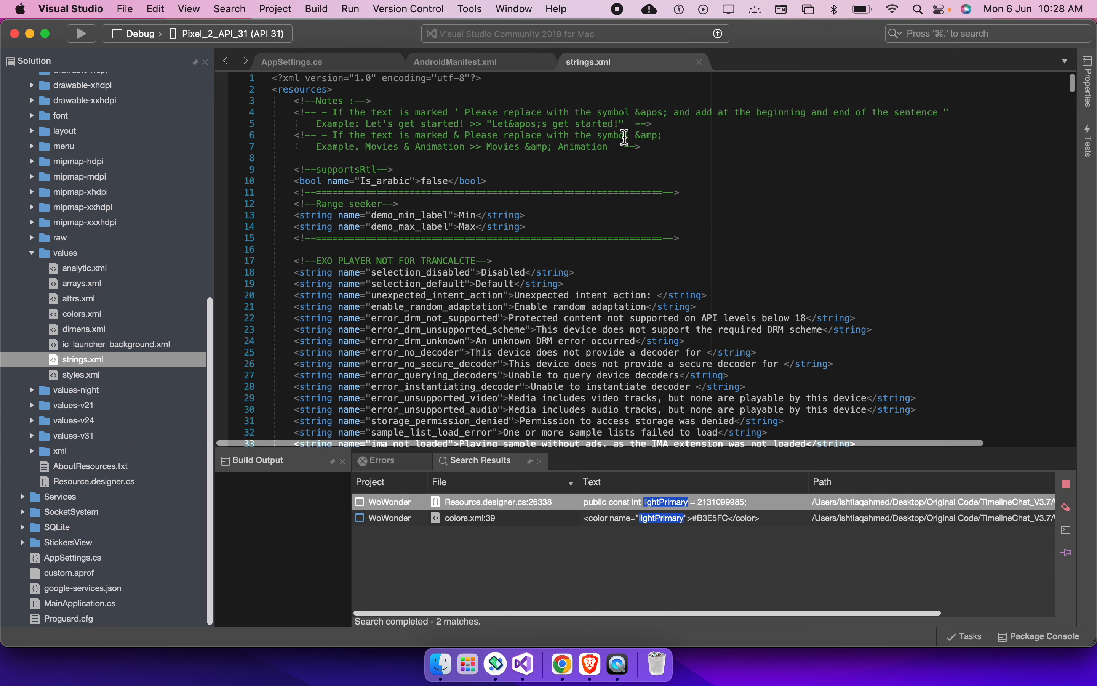
left_click_drag(659, 146, 245, 108)
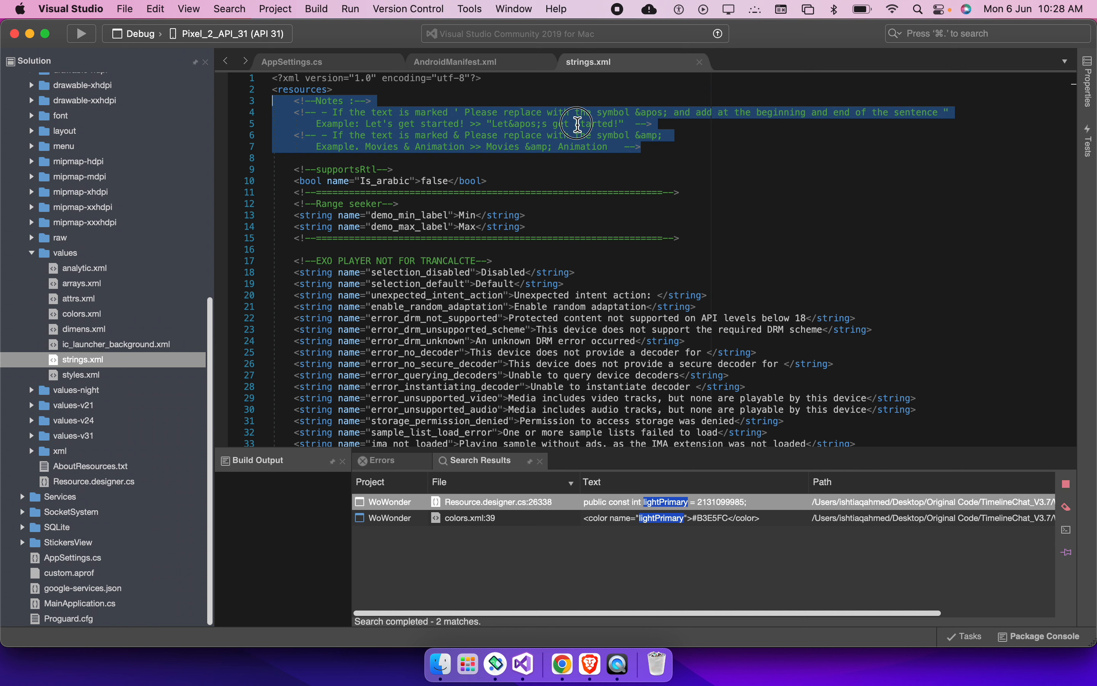
left_click(580, 121)
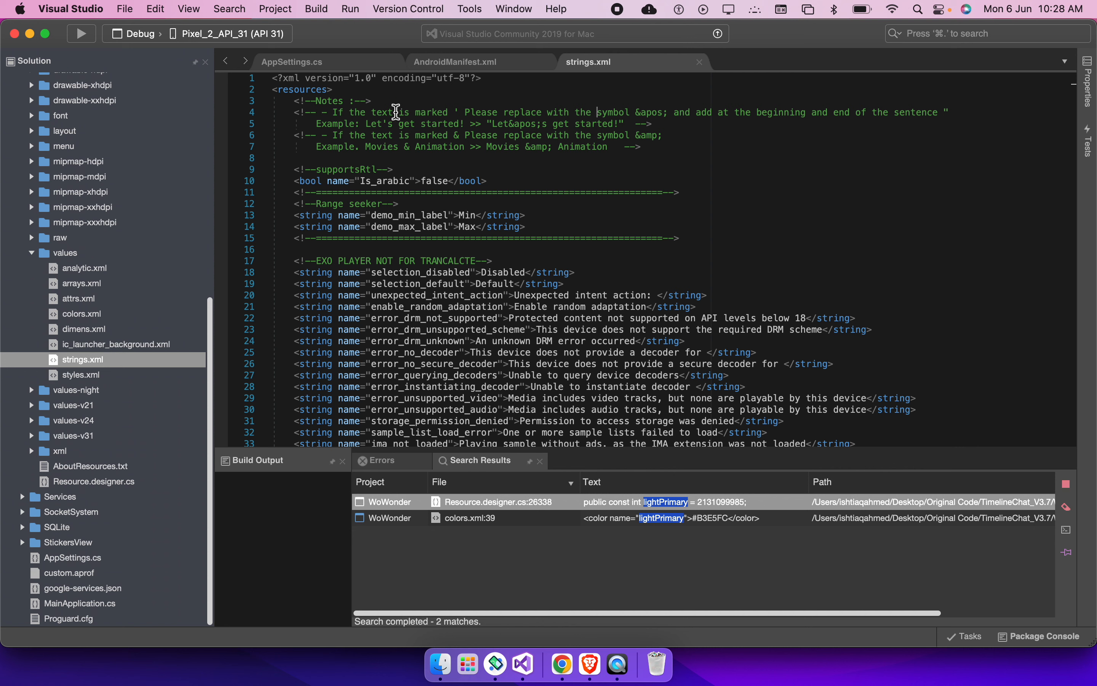
double_click(456, 113)
left_click_drag(664, 112, 606, 112)
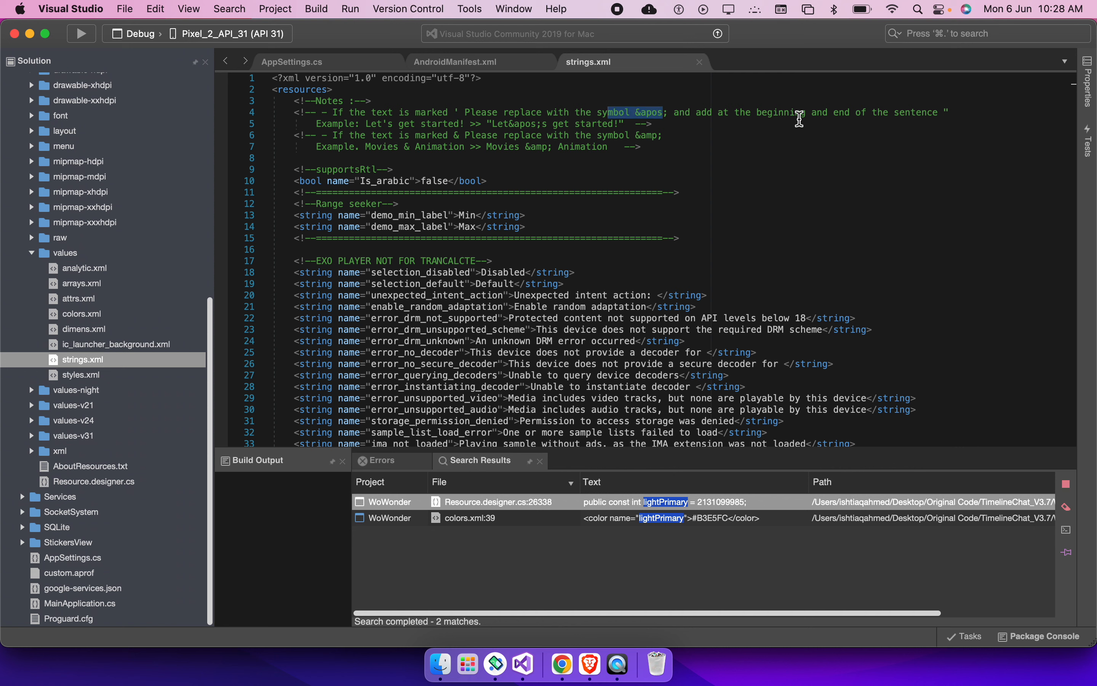
left_click(891, 122)
left_click(917, 117)
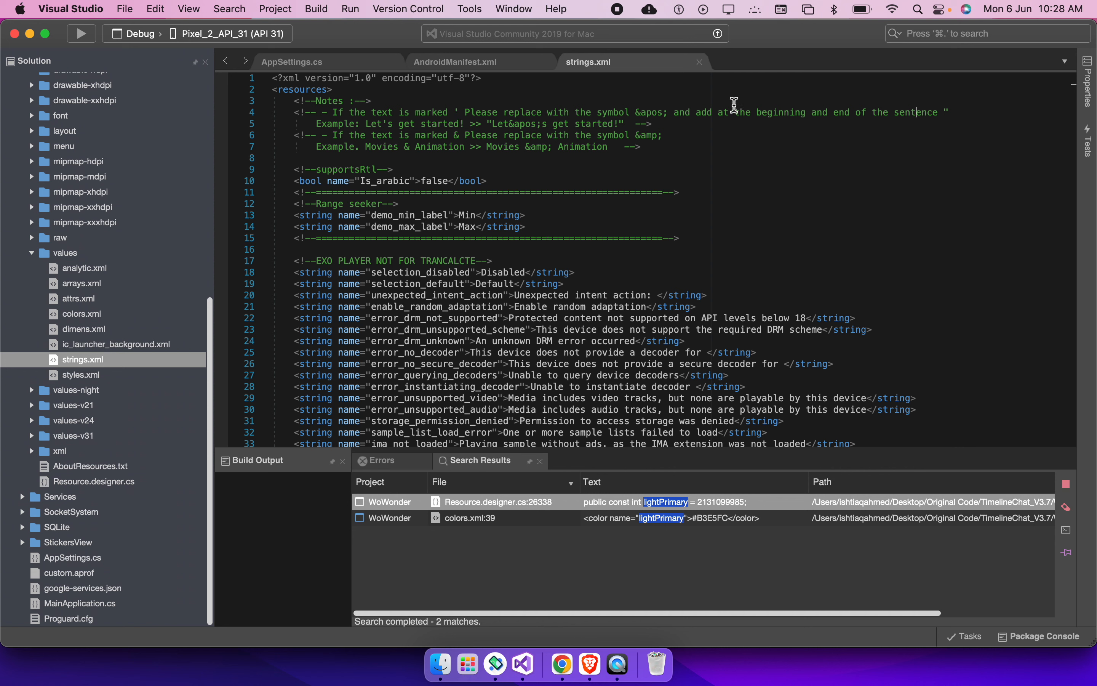
left_click_drag(774, 116, 900, 117)
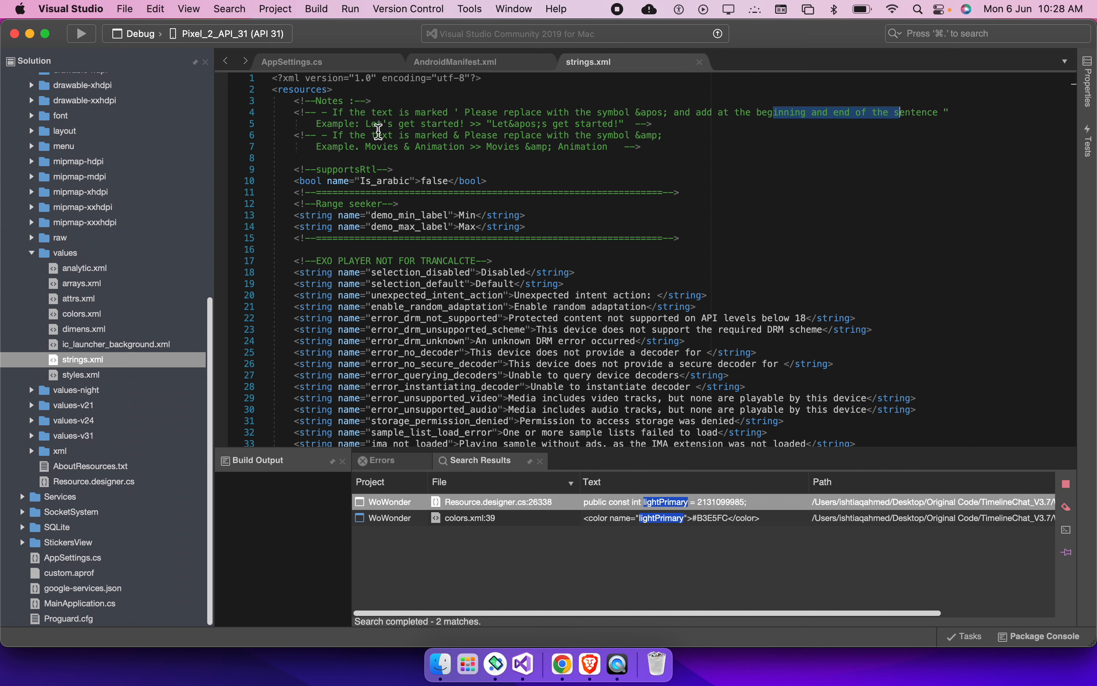
left_click_drag(380, 126, 627, 126)
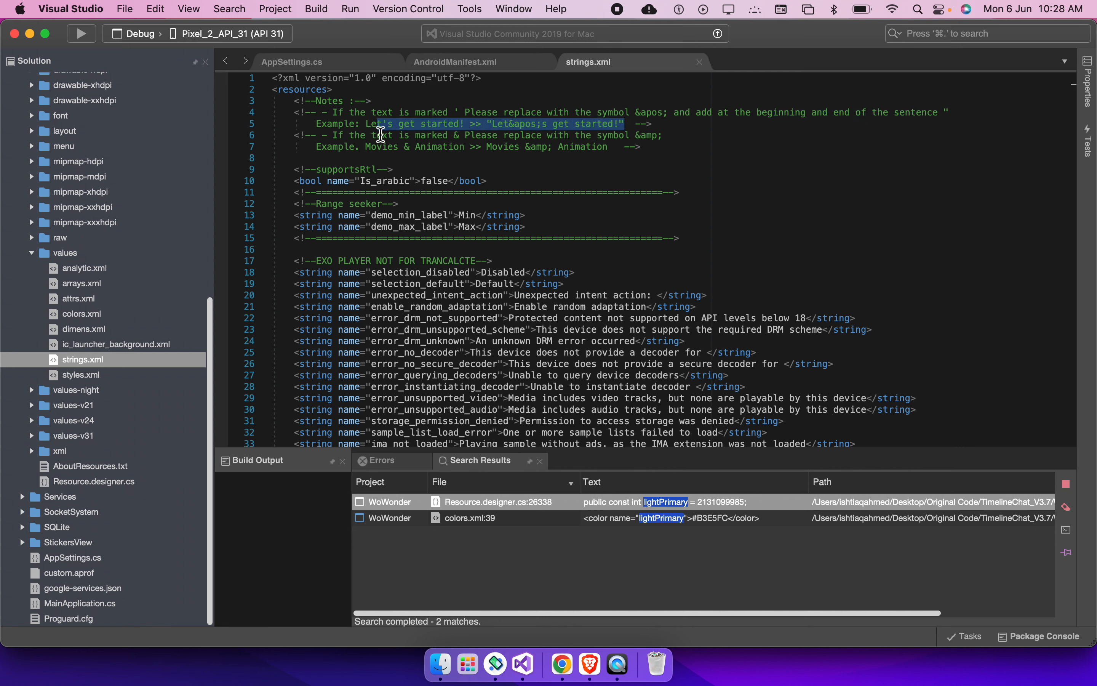
Examine the ampersand replacement note, the &apos; symbol and the Is_arabic value in strings.xml
left_click_drag(358, 139, 629, 140)
left_click(559, 164)
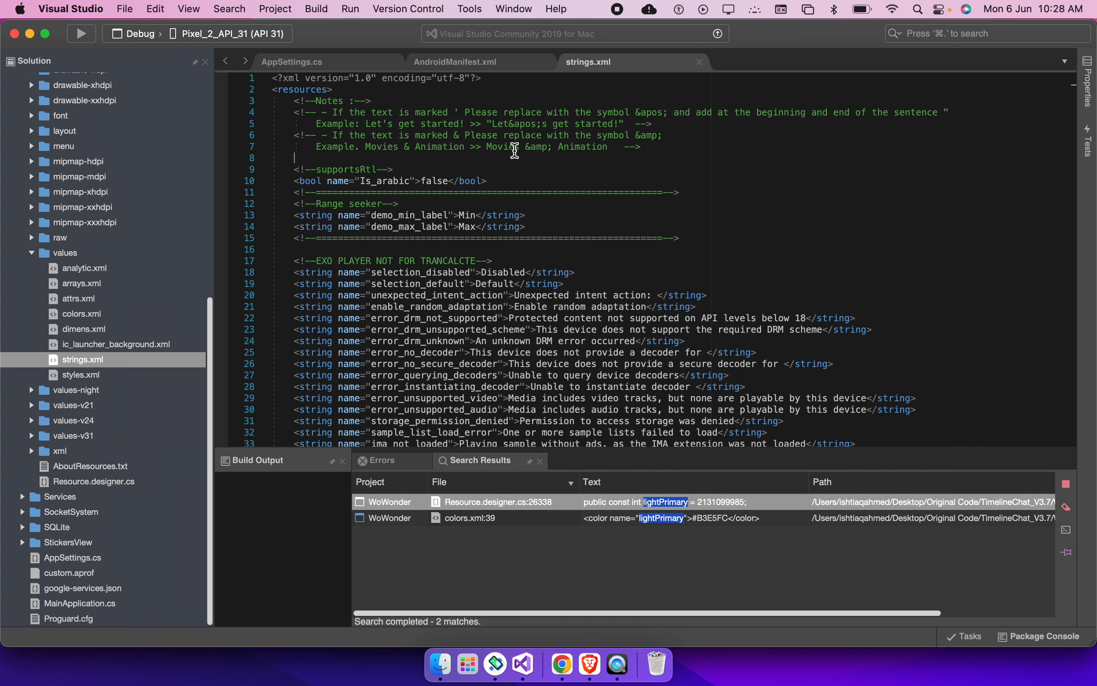
double_click(646, 114)
scroll(485, 192, "down", 1)
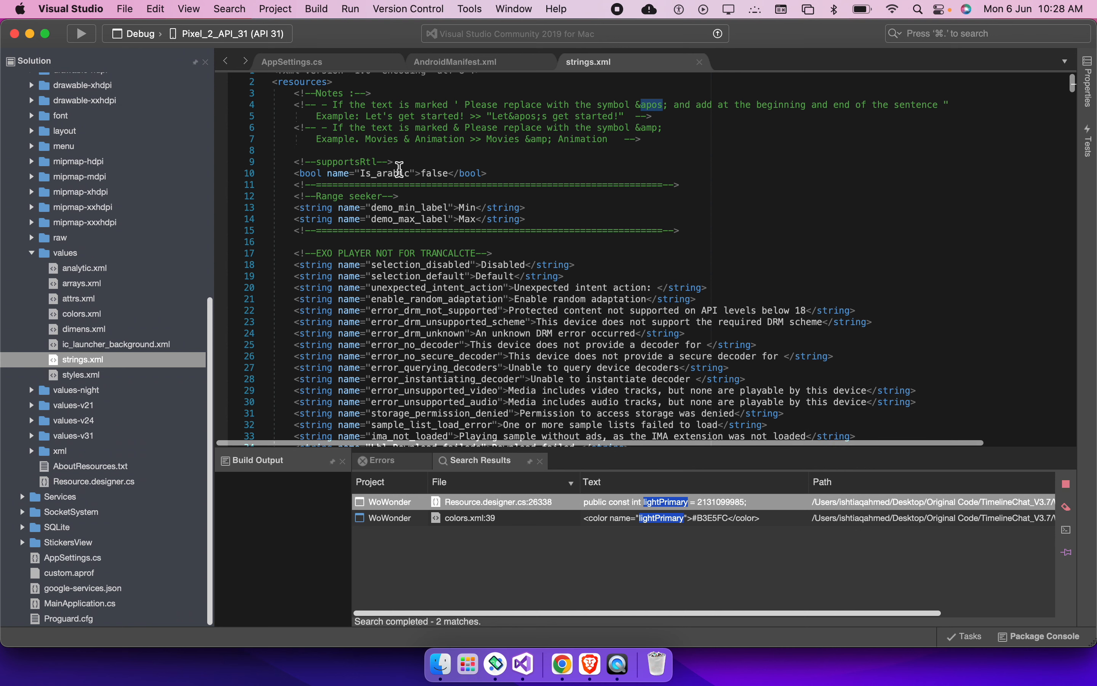
double_click(431, 173)
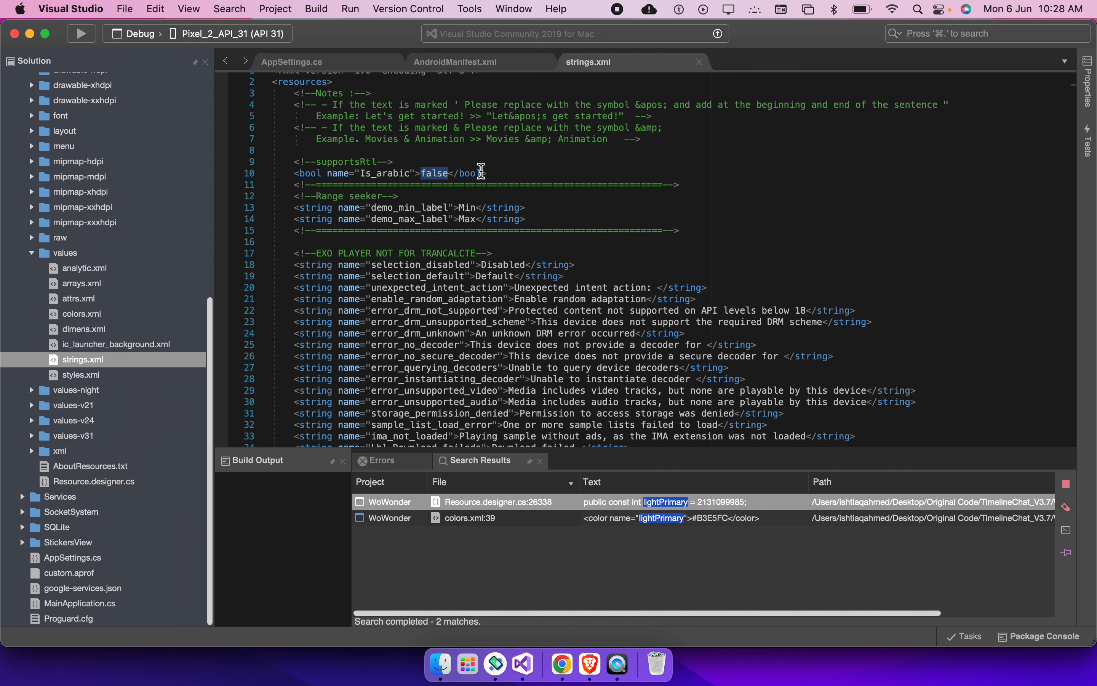
Copy the text Min from the demo_min_label string and switch to Chrome
left_click(437, 207)
double_click(463, 208)
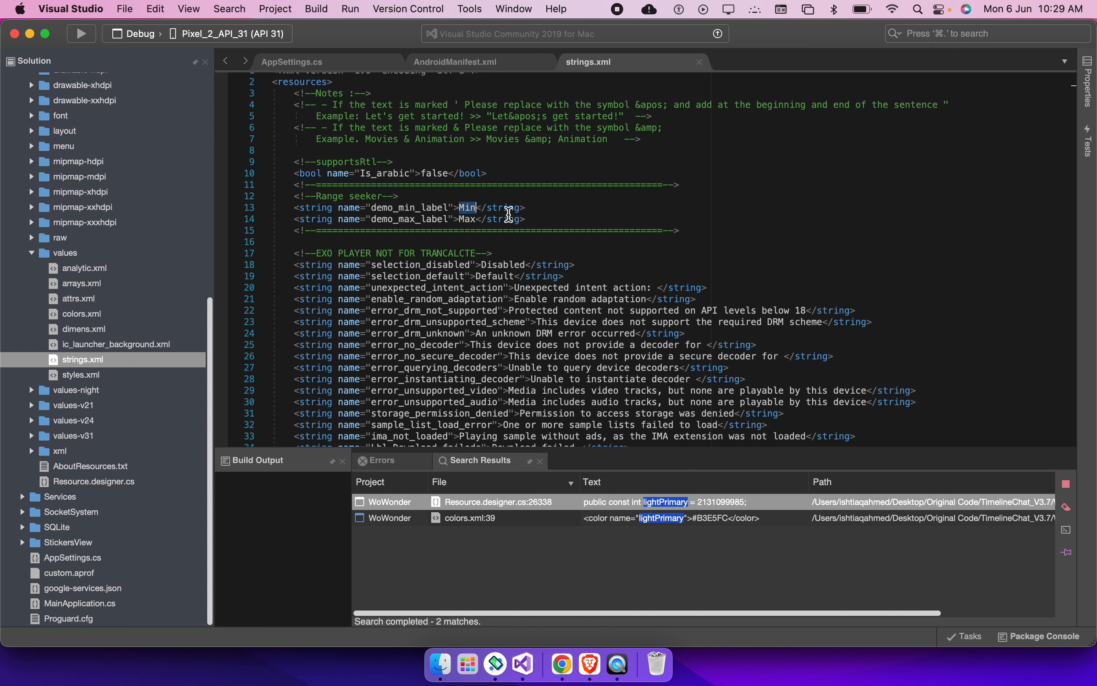
key("super+Tab")
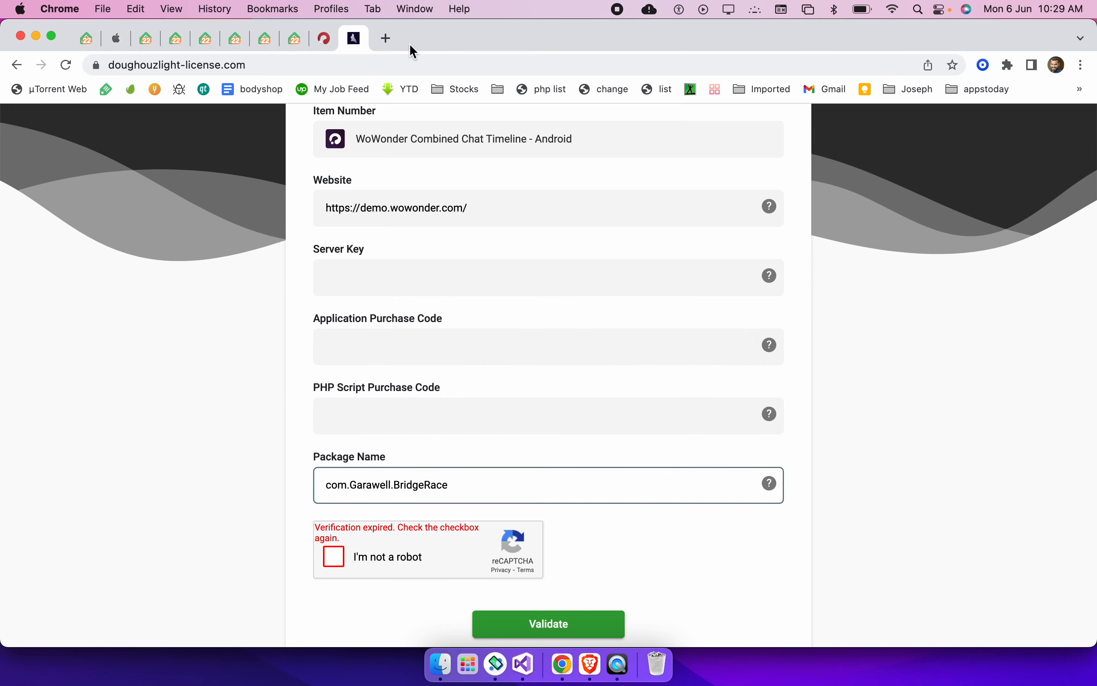
Search Google in a new tab for "google translate english to urdu"
left_click(385, 39)
key("super+a")
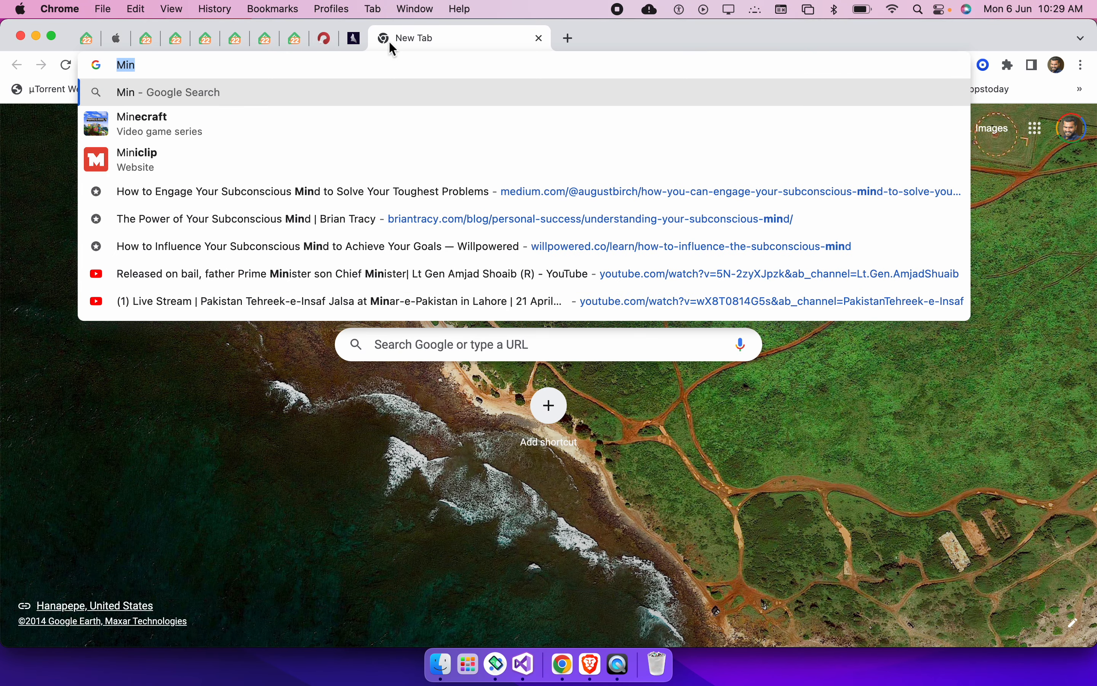
type("google translat")
type("e")
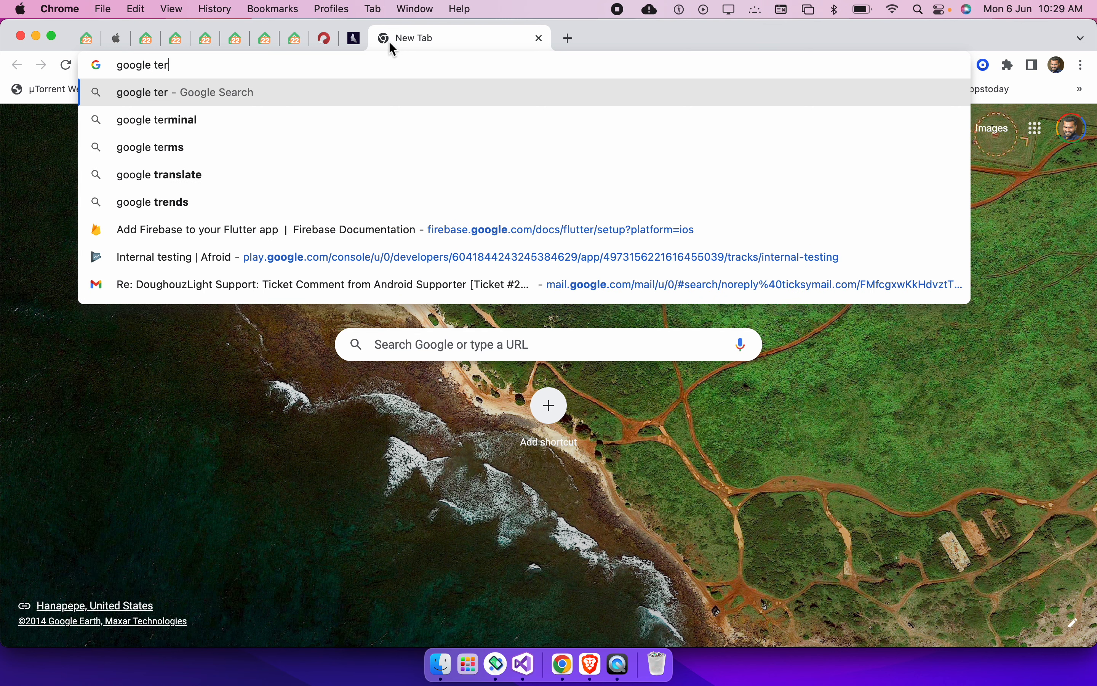
key("BackSpace")
type("ra")
key("Right")
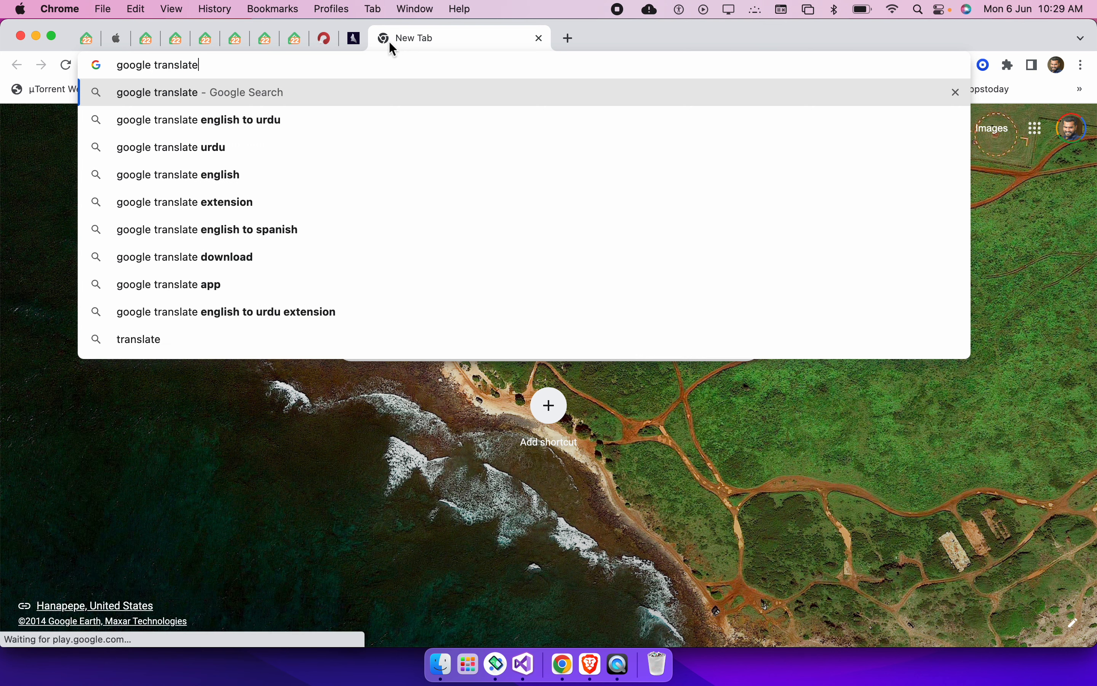
key("Down")
key("Return")
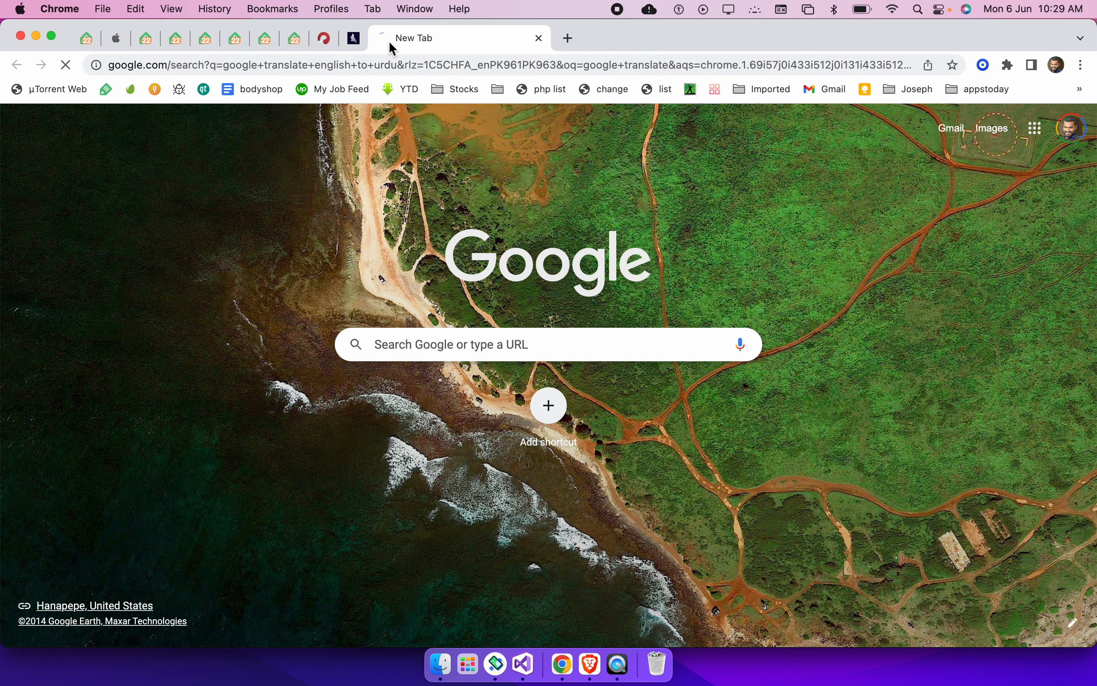
Translate Min from English to Urdu, copy the translation and switch back to Visual Studio
left_click(260, 301)
type("Min")
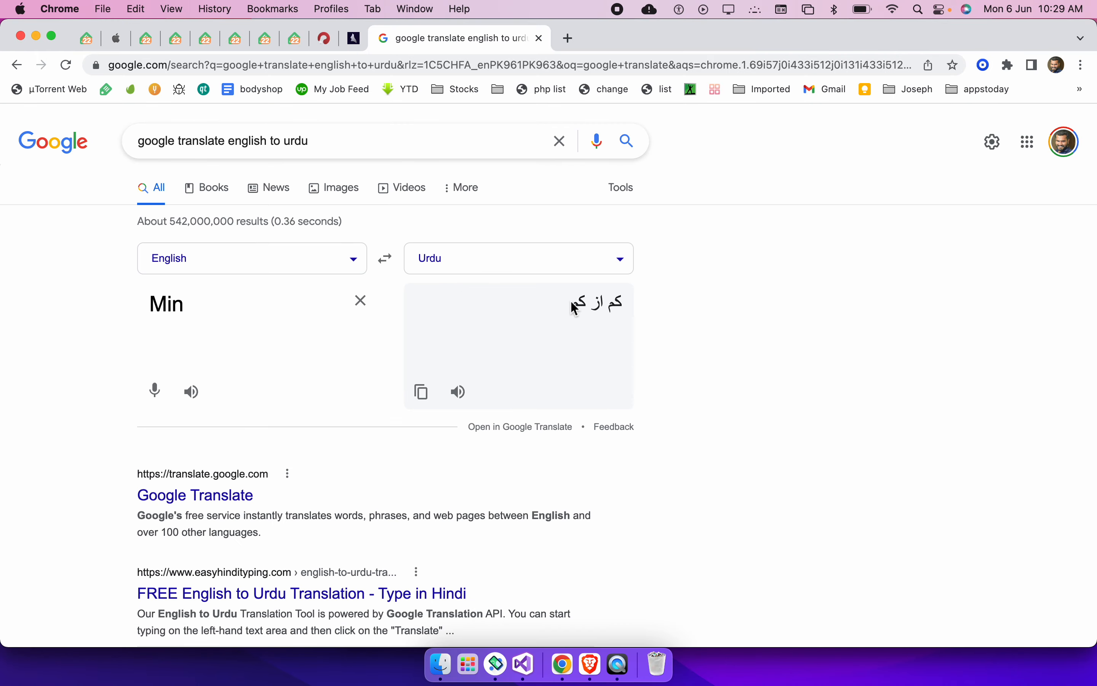
left_click_drag(570, 302, 725, 308)
key("super+c")
key("super+Tab")
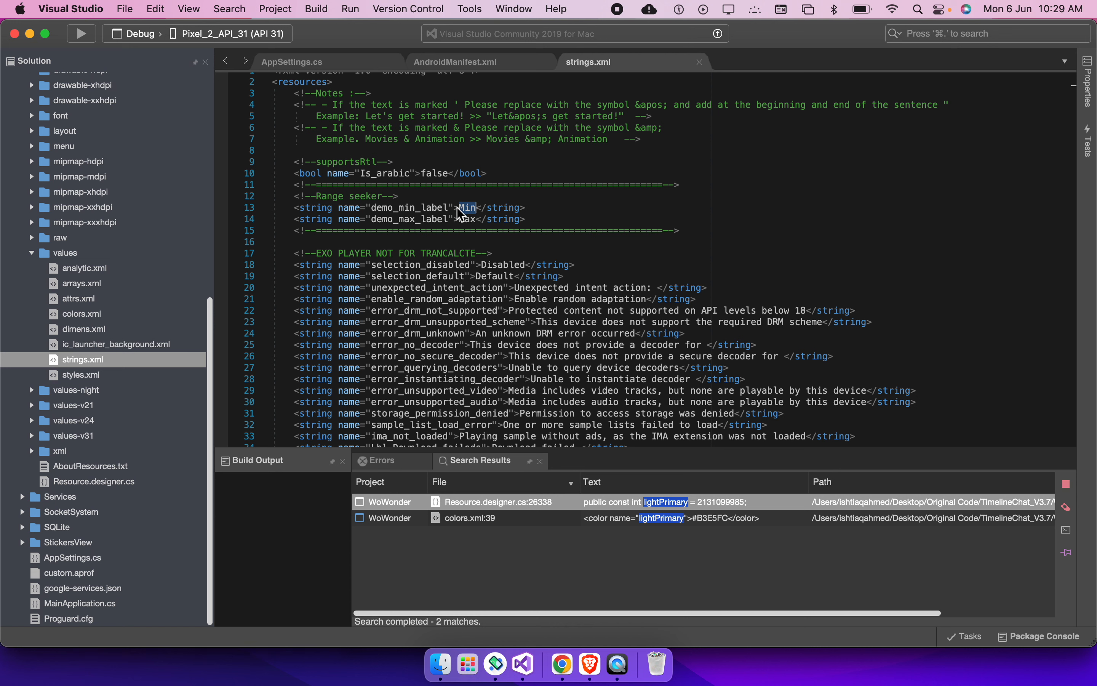
Try the copied Urdu translation in place of Min in the demo_min_label string and undo it
key("super+v")
key("super+z")
left_click(504, 185)
Collapse the values folder and the Properties folder in the solution tree
double_click(66, 254)
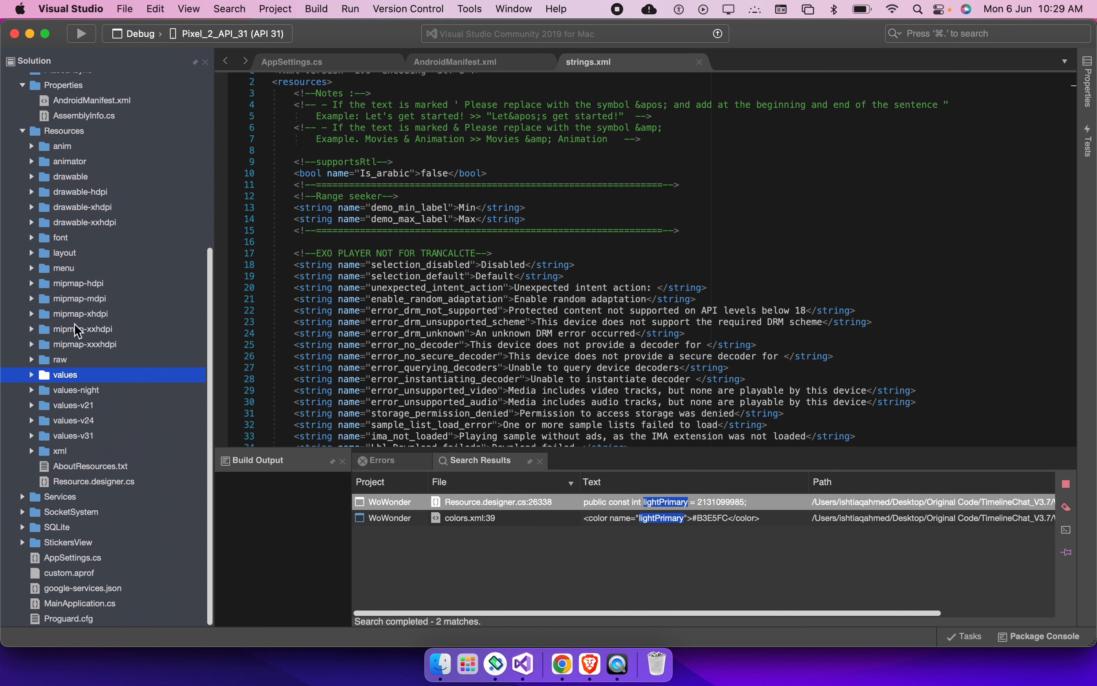
left_click(59, 406)
scroll(59, 412, "up", 5)
left_click(52, 341)
double_click(51, 341)
Add a new folder named values-ur inside the Resources folder
left_click(53, 354)
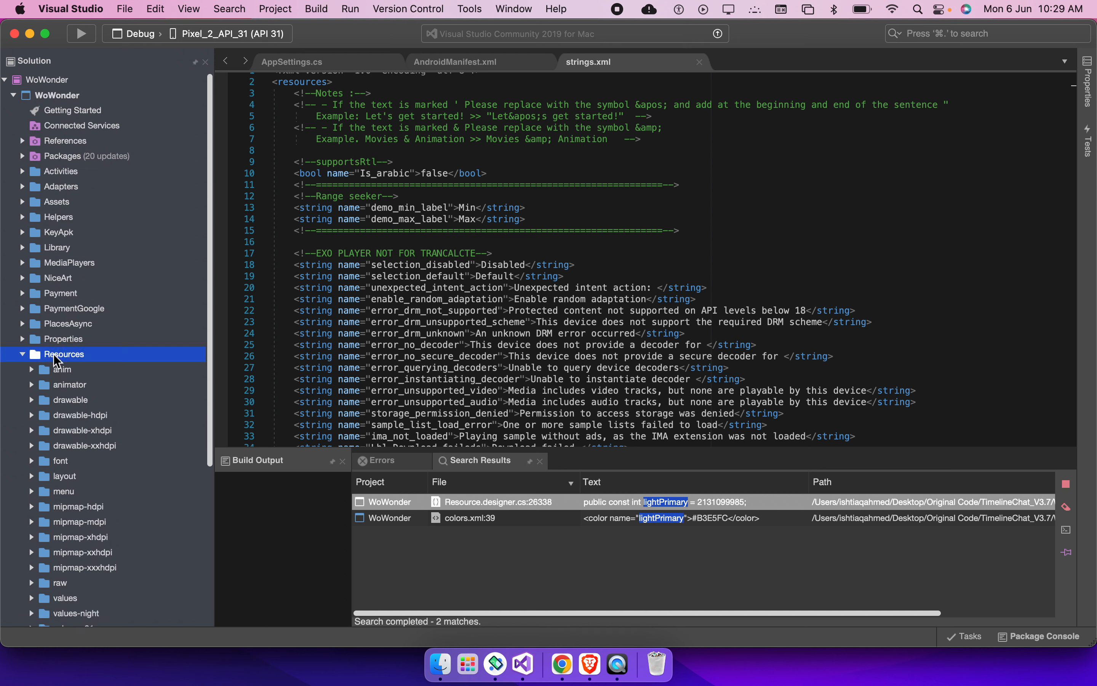
right_click(53, 353)
mouse_move(176, 364)
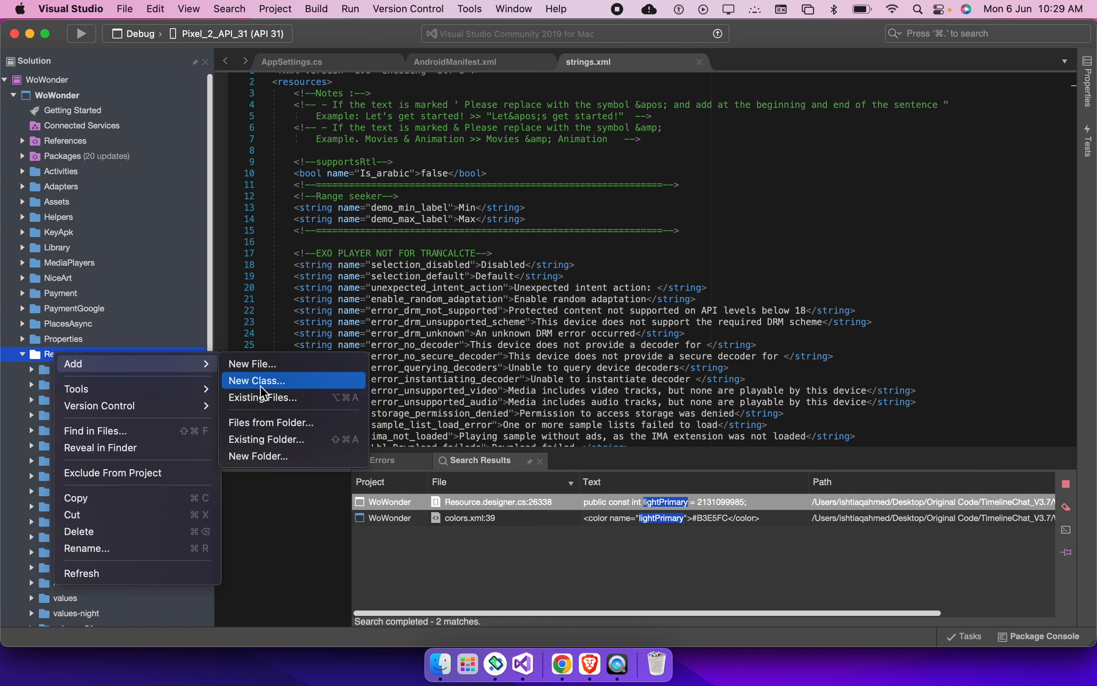
left_click(268, 461)
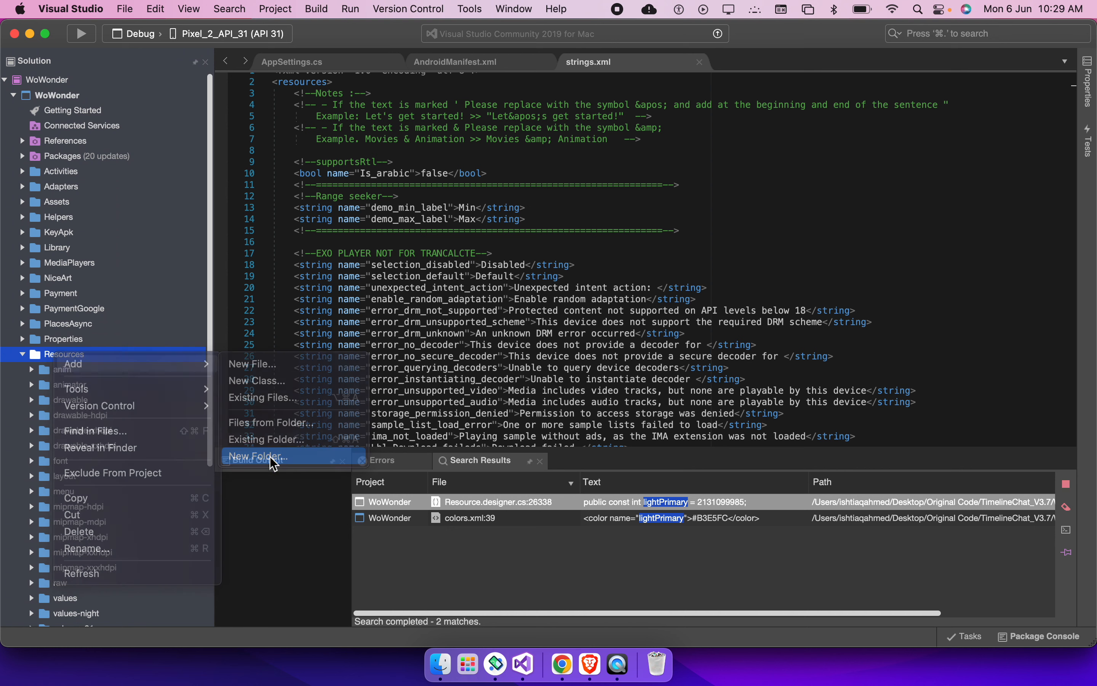
type("vzlu")
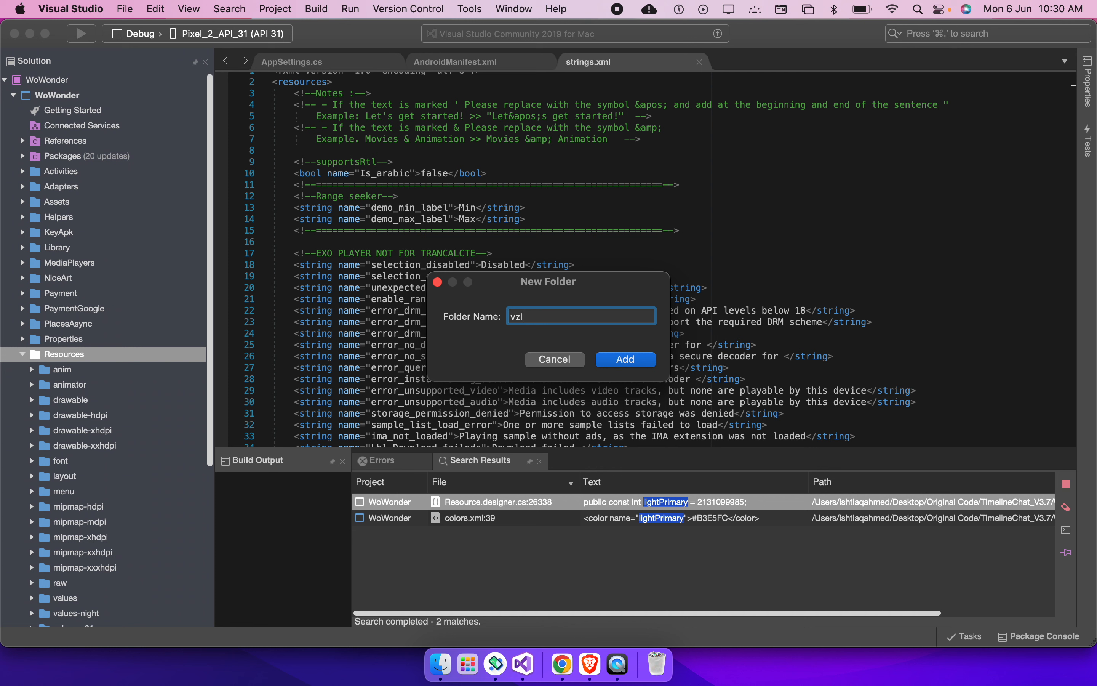
key("BackSpace")
type("values-ur")
left_click(634, 363)
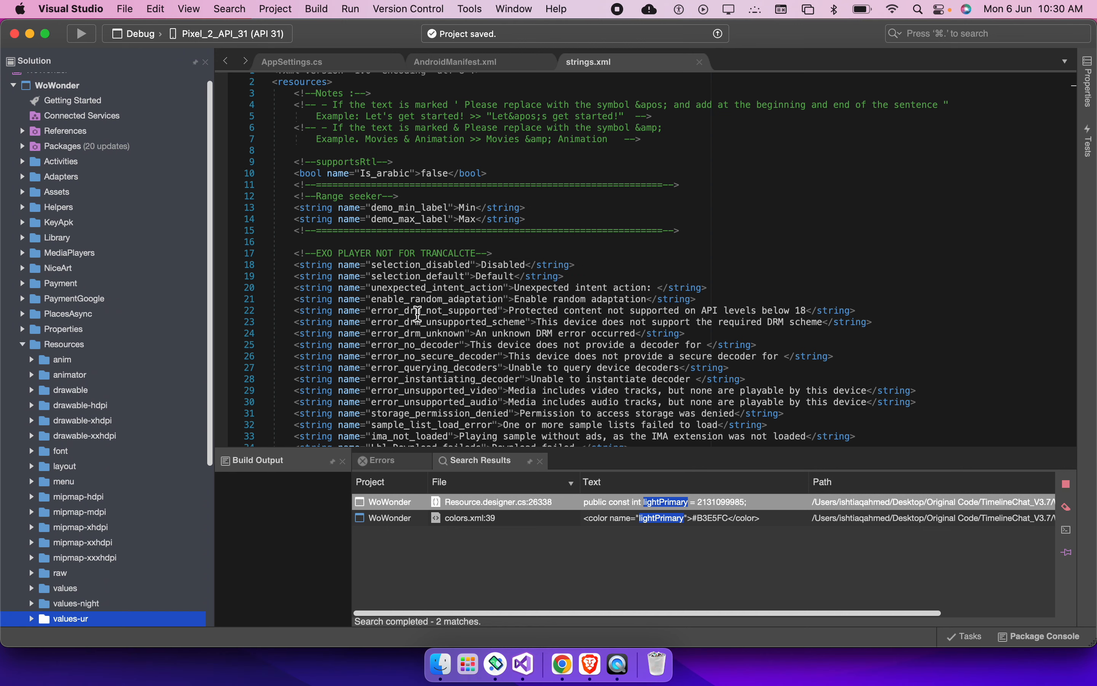
Add a new empty XML file named strings.xml to the values-ur folder
scroll(159, 458, "down", 5)
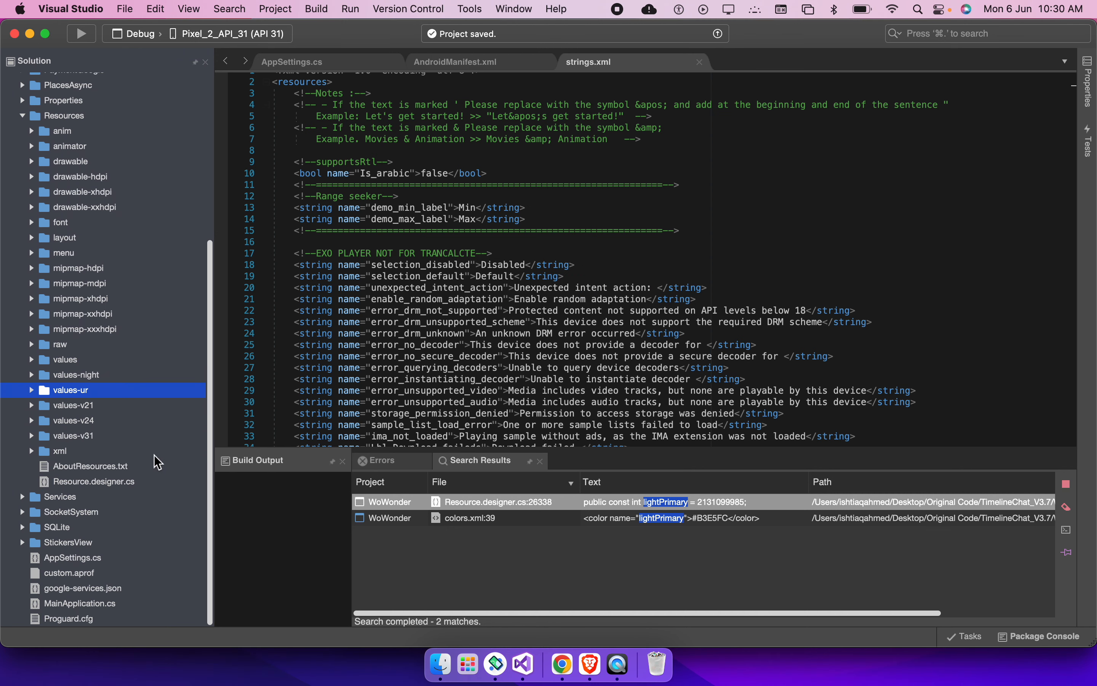
right_click(105, 392)
mouse_move(214, 403)
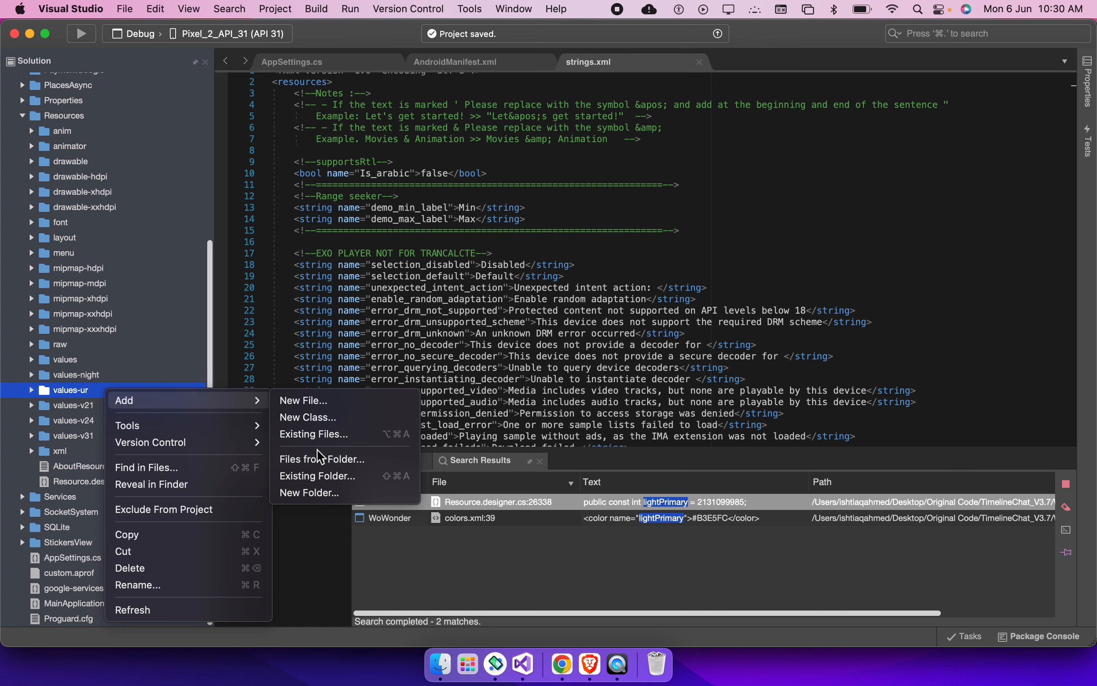
left_click(322, 406)
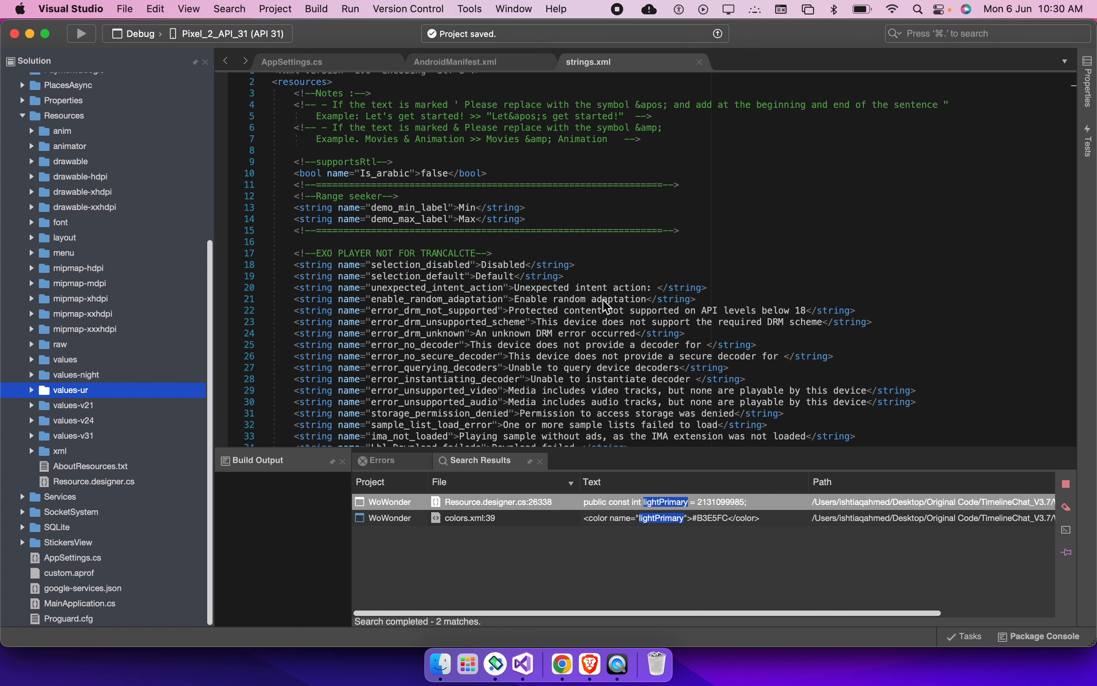
type("string.xml")
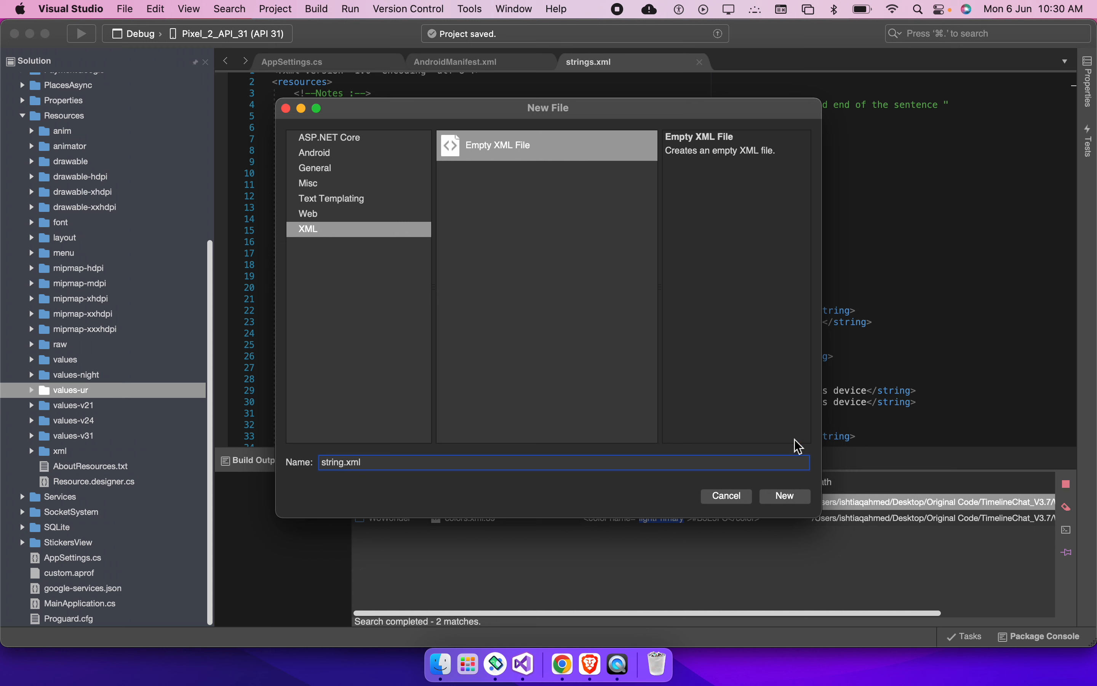
type("s")
left_click(786, 497)
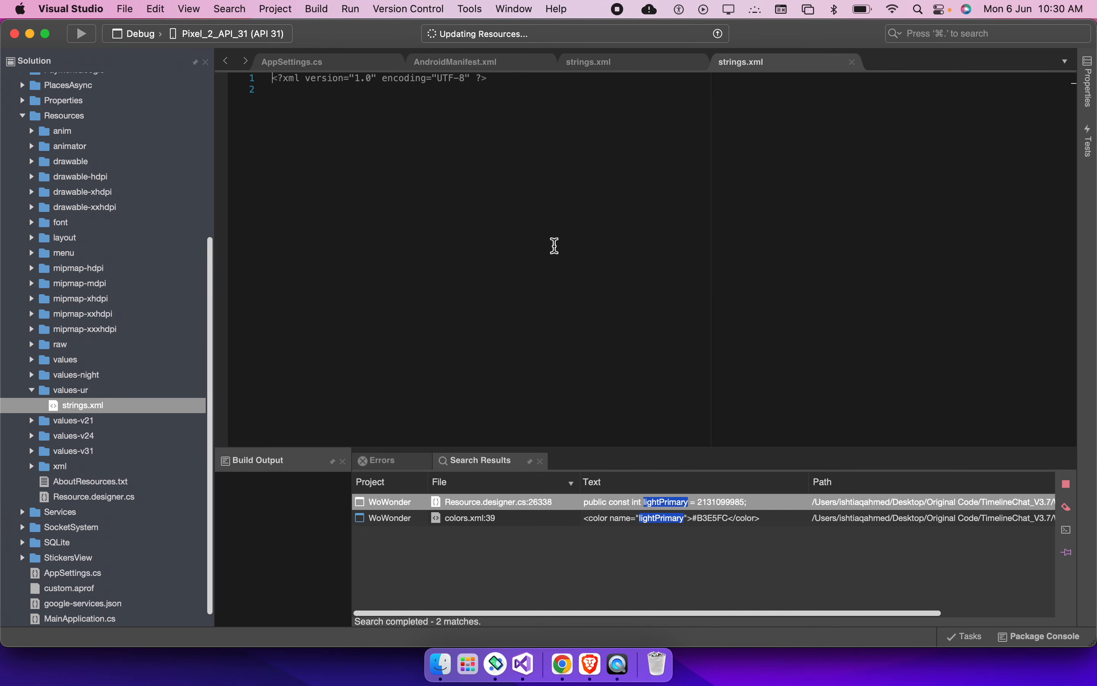
Copy the entire contents of the original strings.xml in the values folder
left_click(636, 63)
left_click(537, 175)
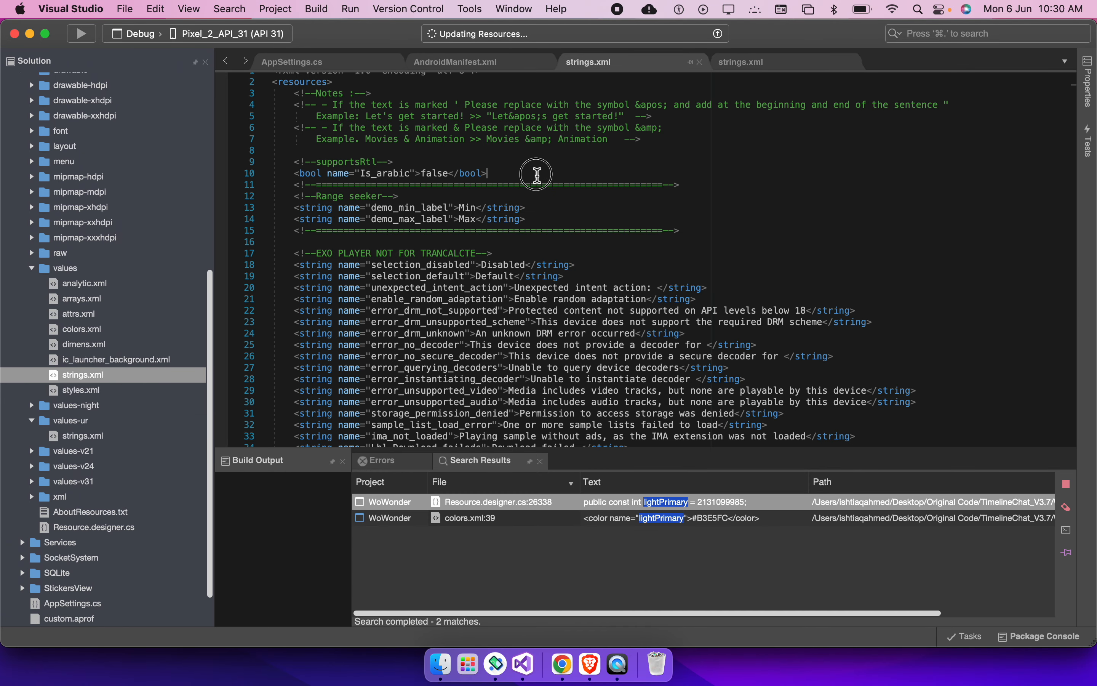
key("super+a")
key("super+c")
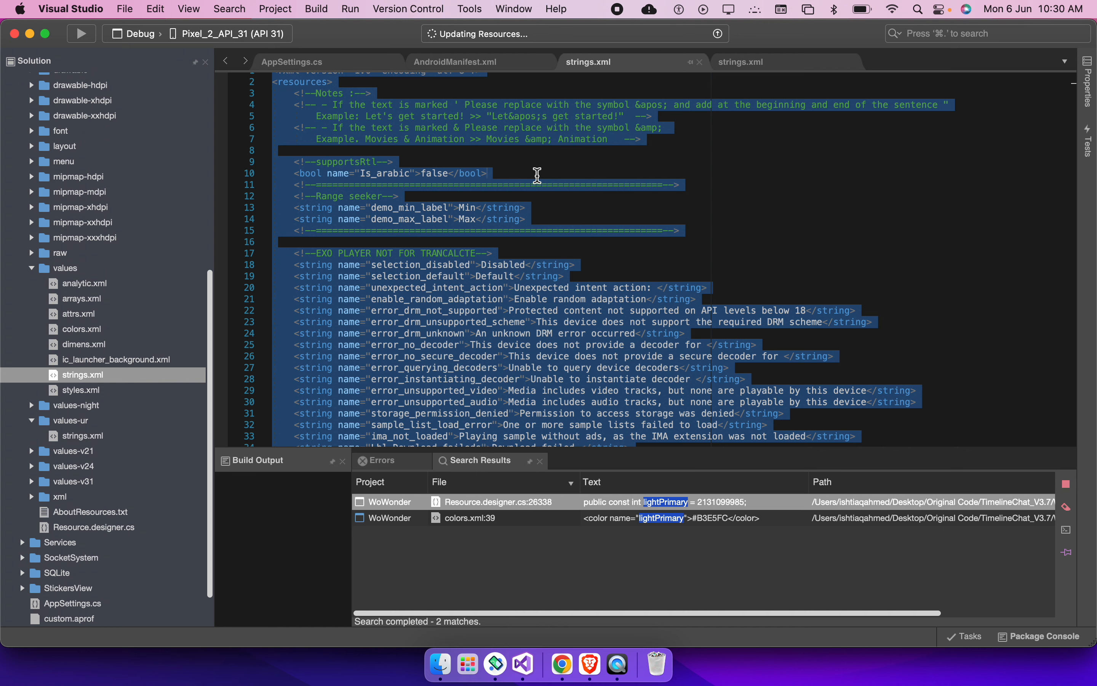
Close the original strings.xml, replace everything in the values-ur strings.xml with the copied contents and save it
key("super+w")
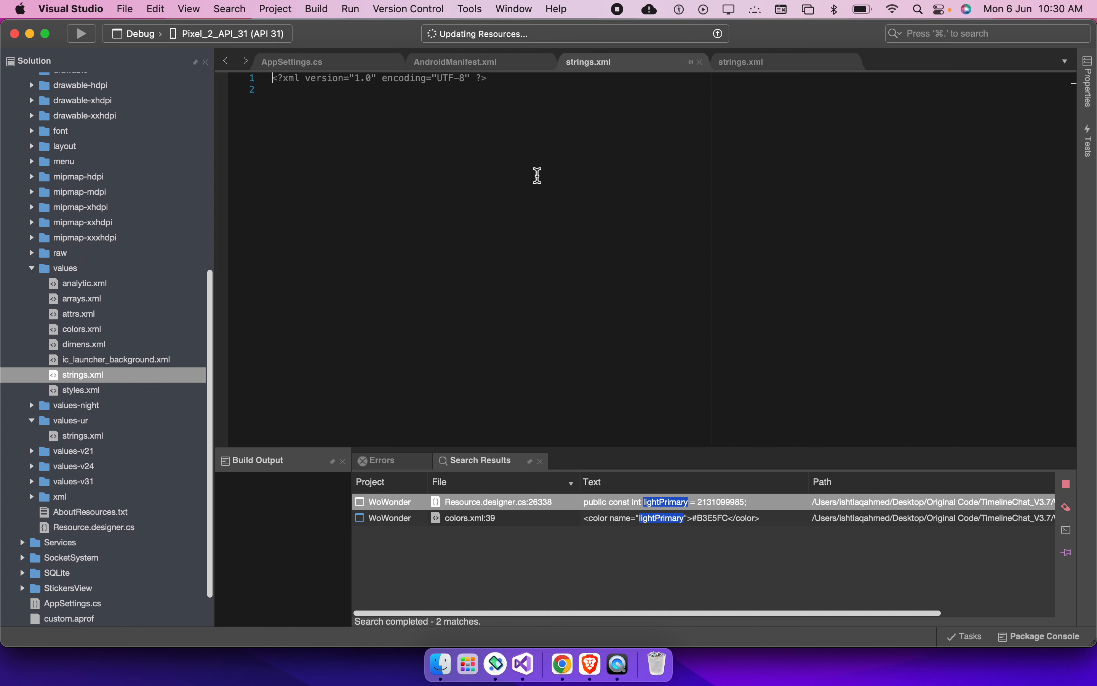
key("super+a")
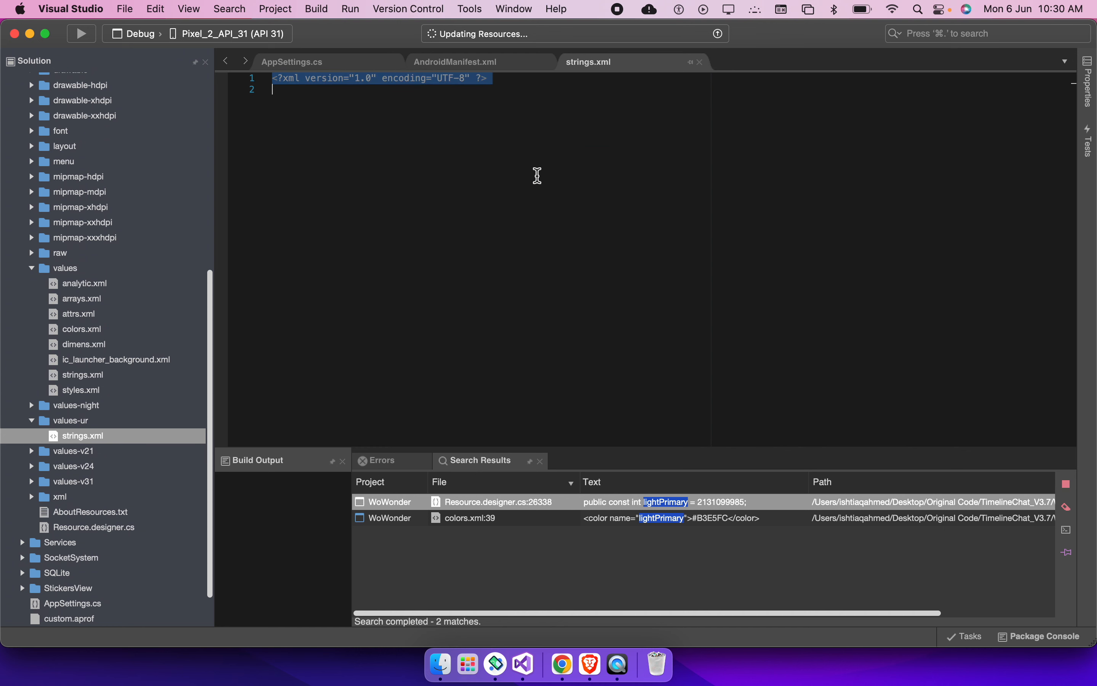
key("super+v")
key("super+s")
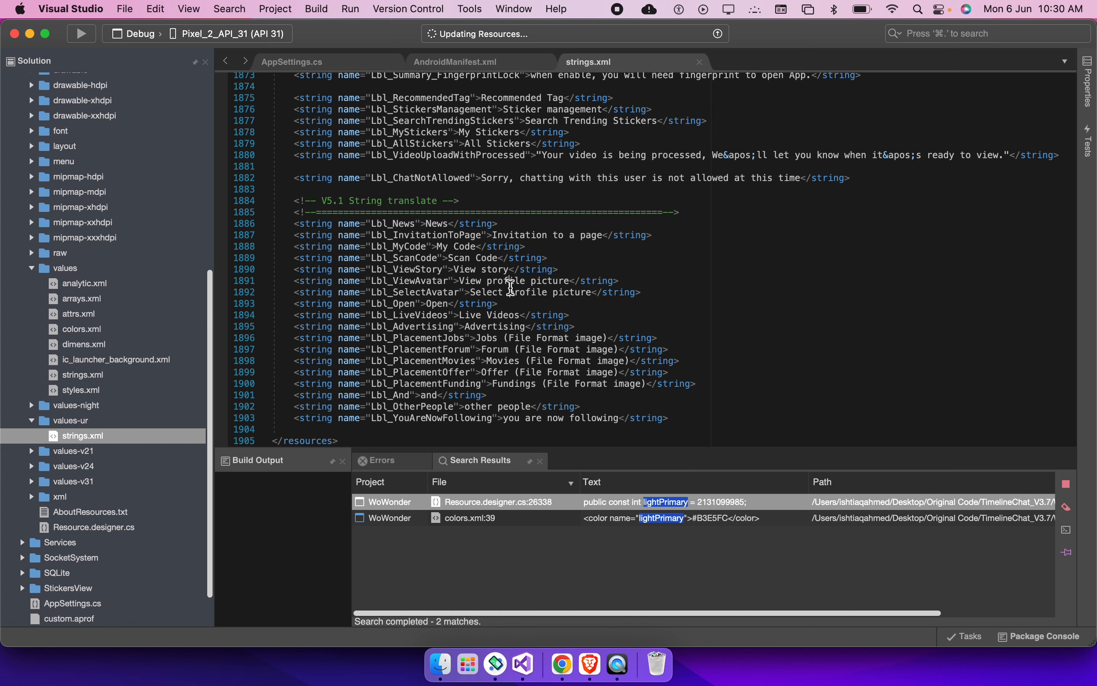
Translate Disabled to Urdu with Google Translate in Chrome and replace the selection_disabled text in Visual Studio with معذور
key("super+Up")
double_click(496, 272)
key("super+Tab")
double_click(257, 304)
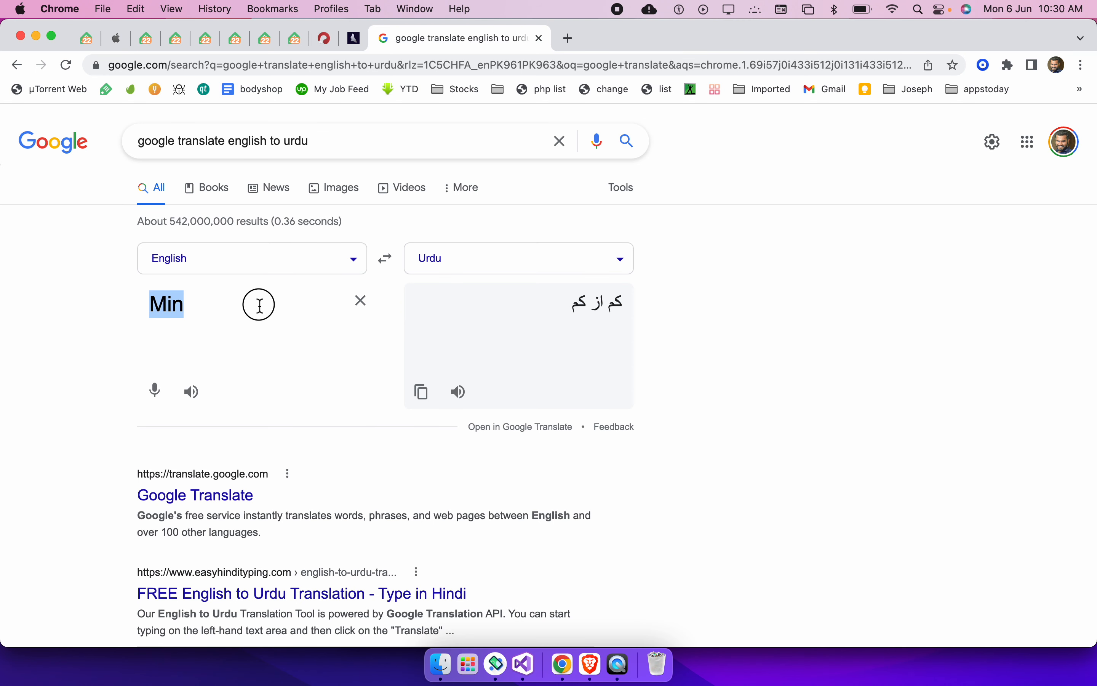
key("super+v")
left_click(421, 391)
key("super+Tab")
key("super+v")
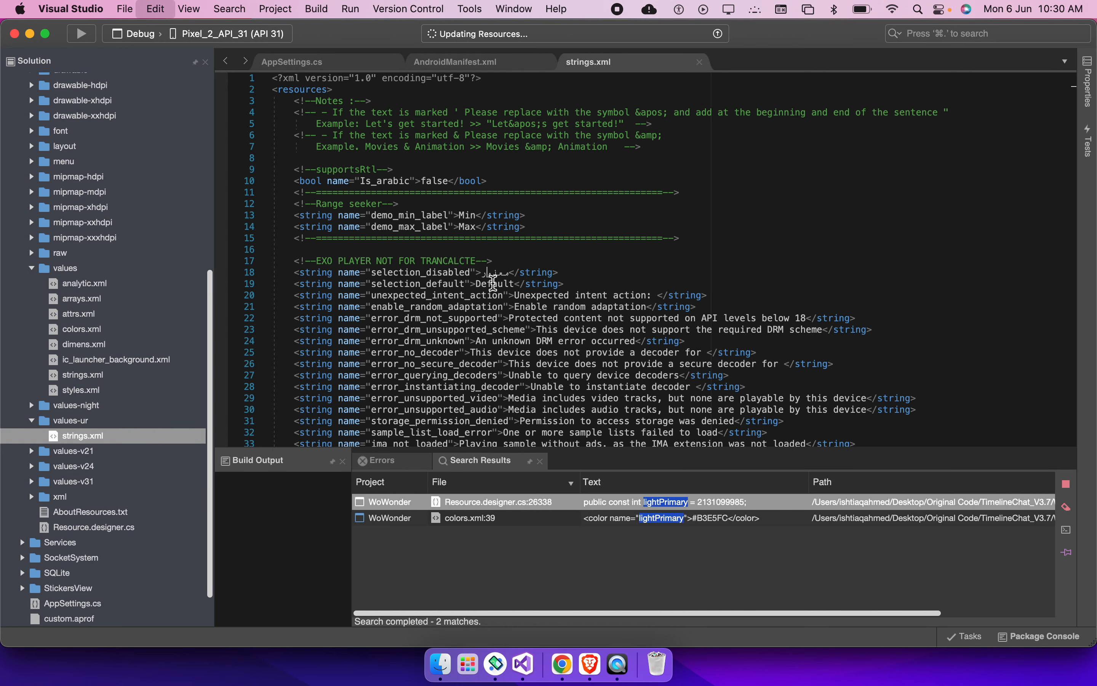
Translate Default to Urdu in Chrome, replace the selection_default text in Visual Studio with طے شدہ and save the file
double_click(494, 284)
key("super+c")
key("super+Tab")
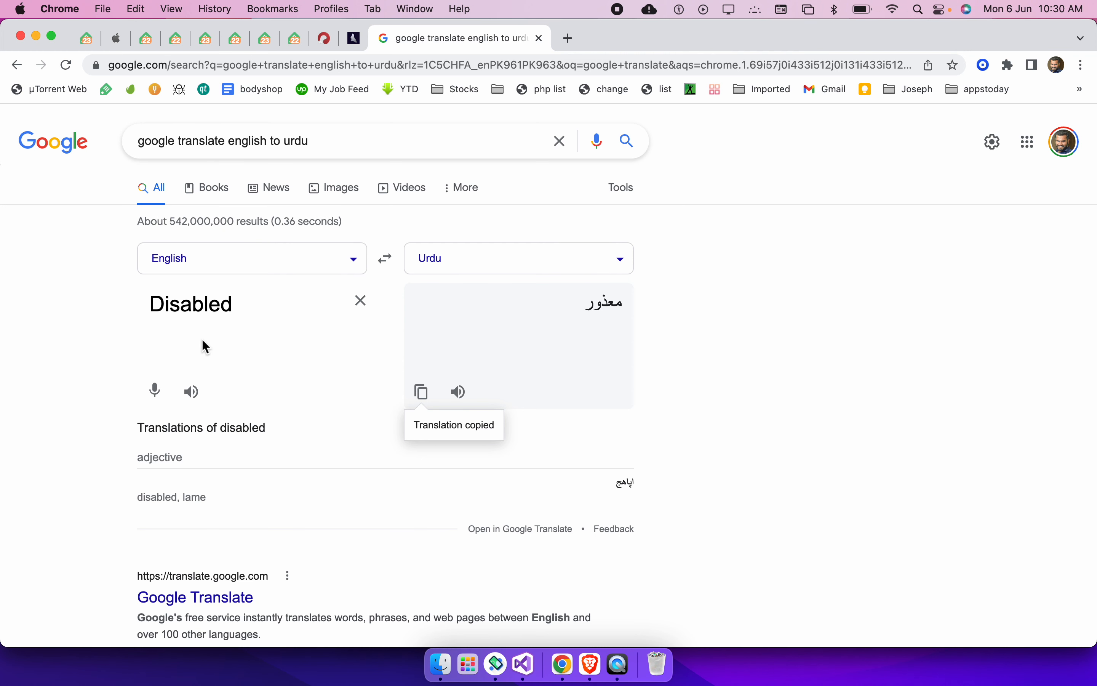
double_click(200, 311)
key("super+v")
left_click(423, 393)
key("super+Tab")
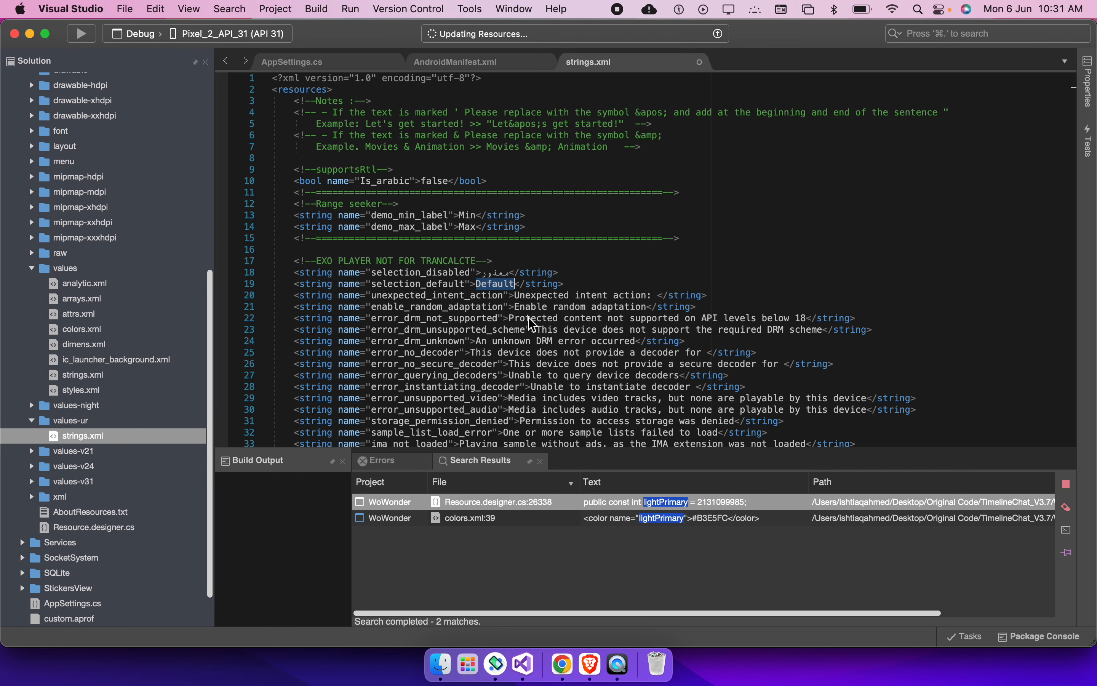
key("super+v")
key("super+s")
Look through the remaining untranslated strings in the values-ur strings.xml and close the file
scroll(578, 367, "down", 12)
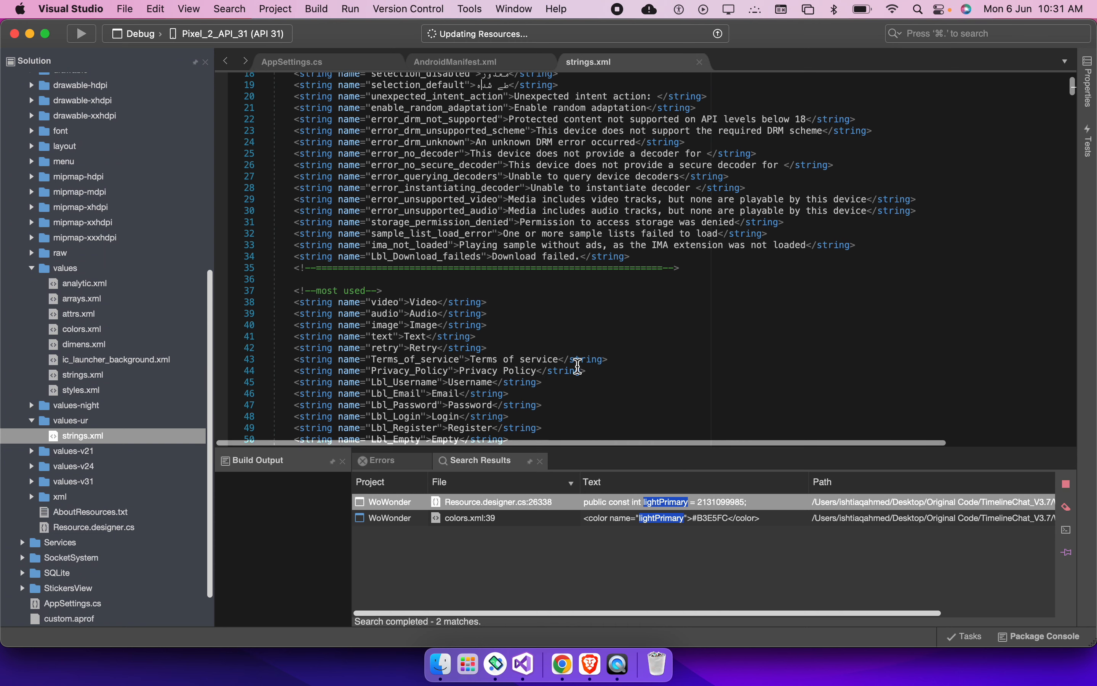
scroll(578, 367, "down", 20)
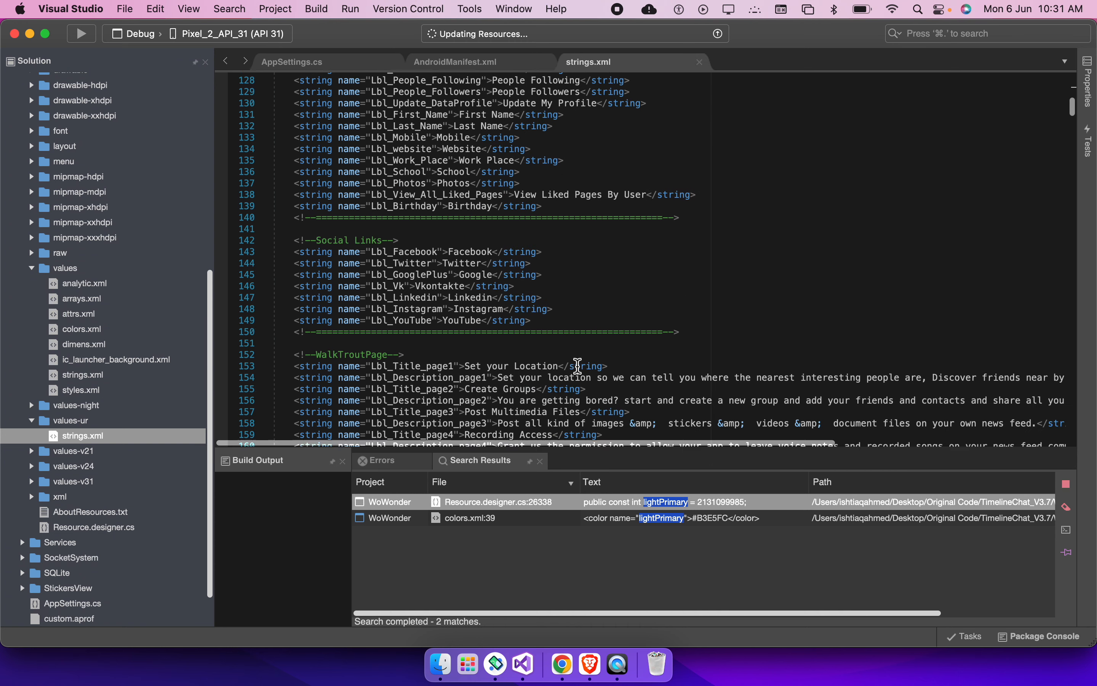
scroll(577, 367, "down", 20)
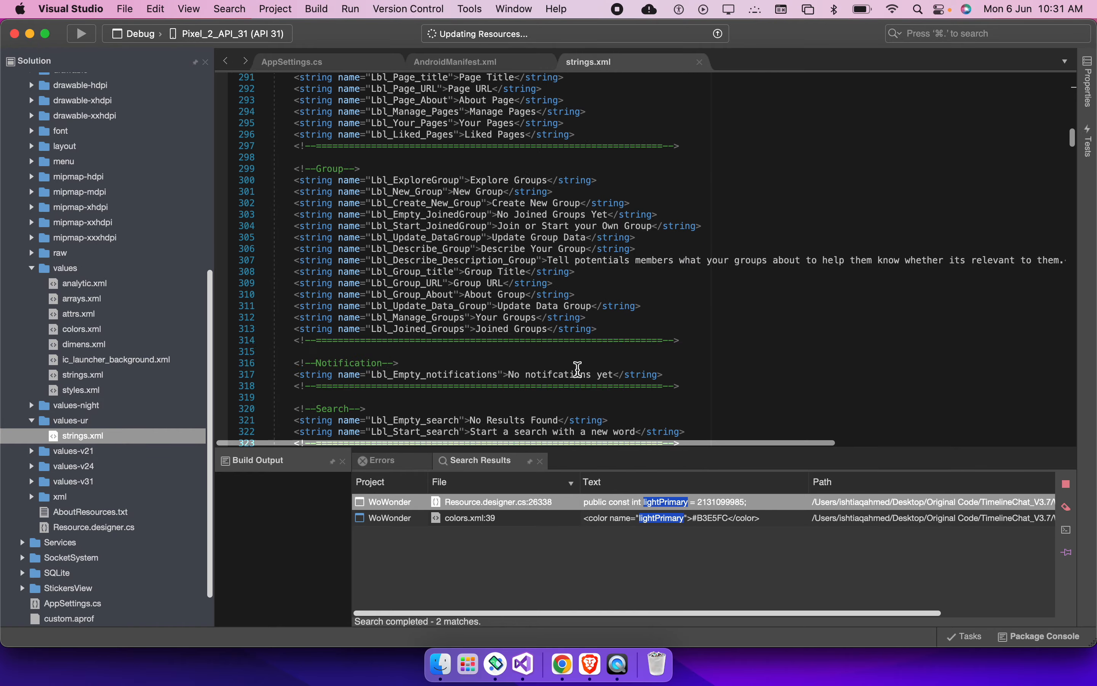
scroll(577, 368, "down", 20)
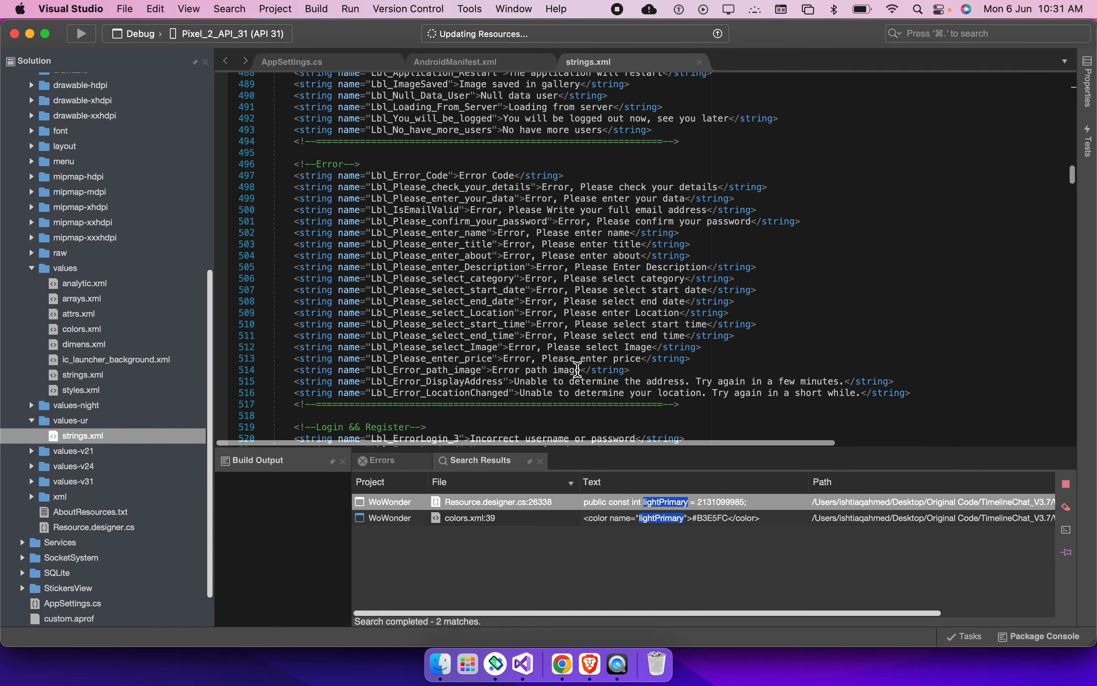
scroll(578, 369, "down", 20)
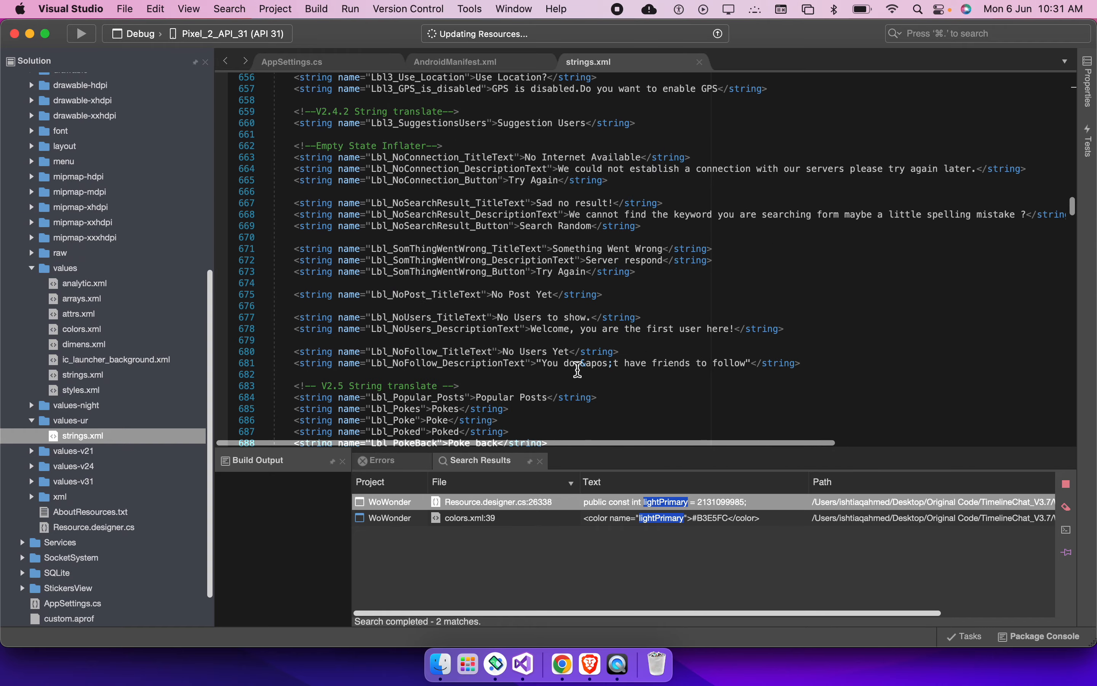
scroll(578, 368, "down", 20)
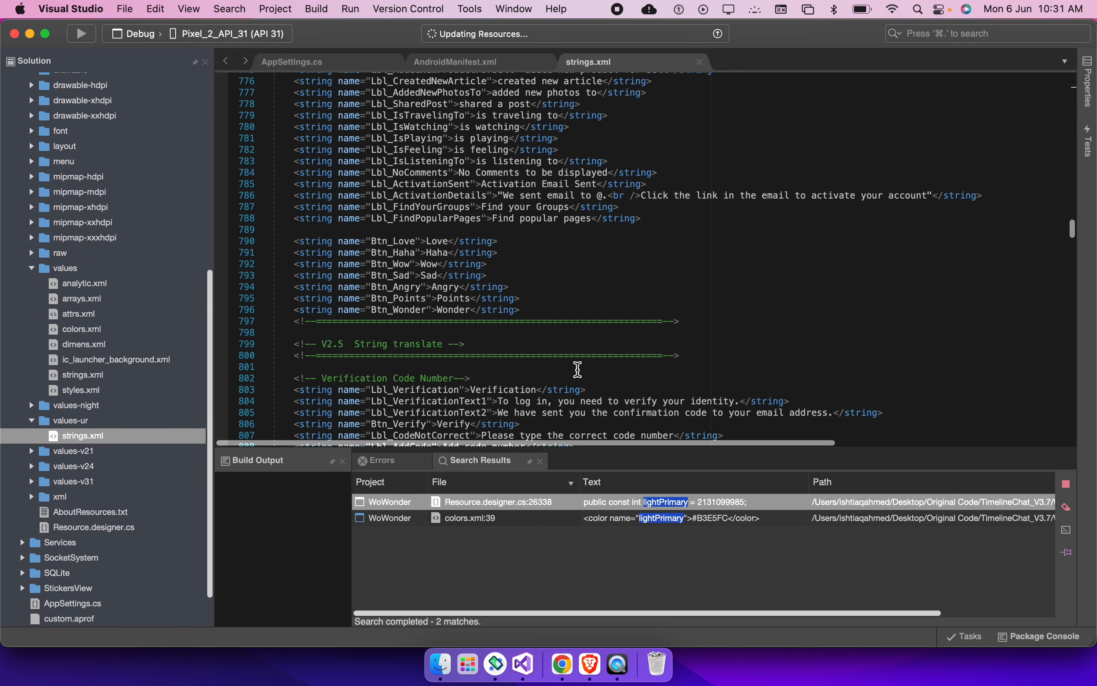
scroll(578, 369, "down", 20)
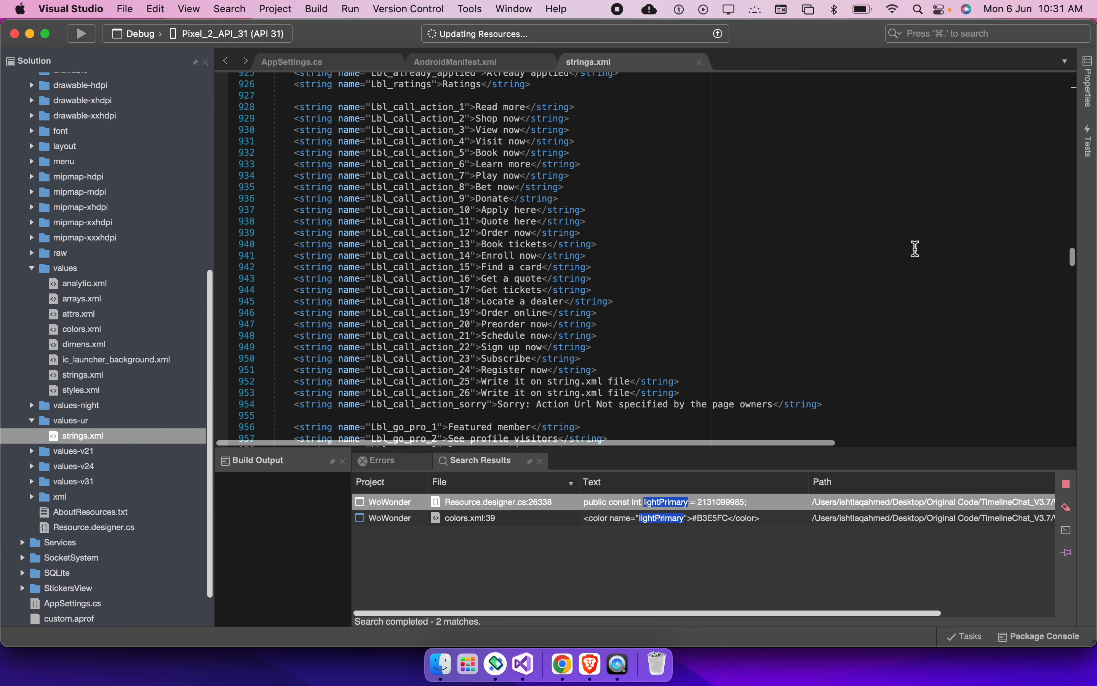
left_click(700, 62)
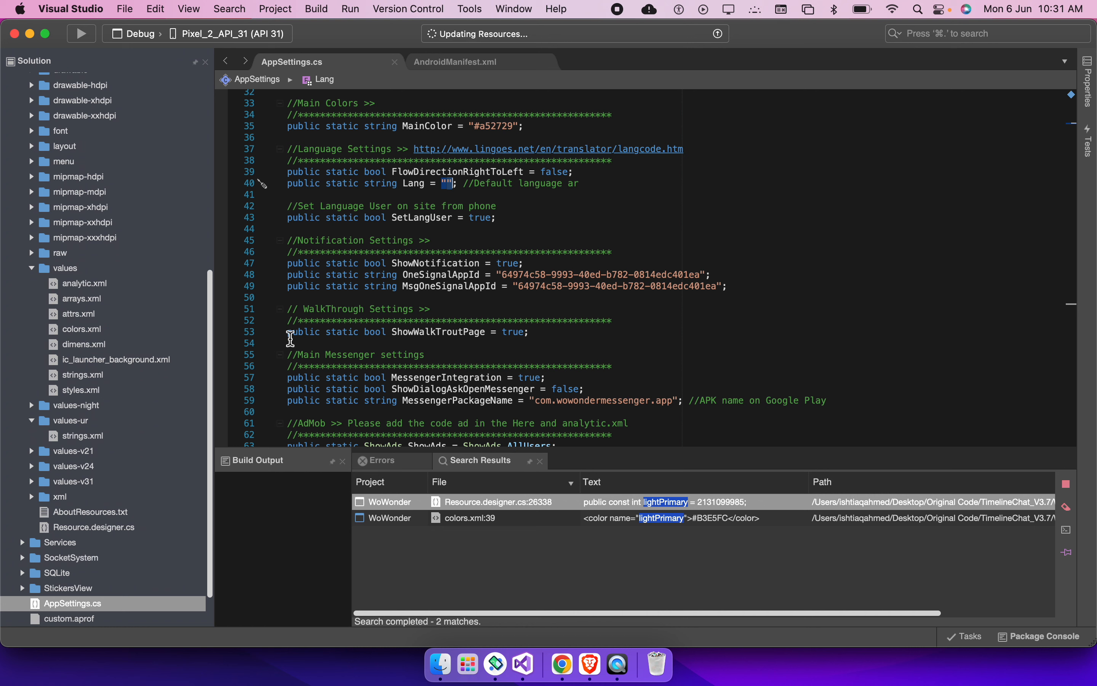
Reopen strings.xml from the values-ur folder and select all of its text
left_click(92, 437)
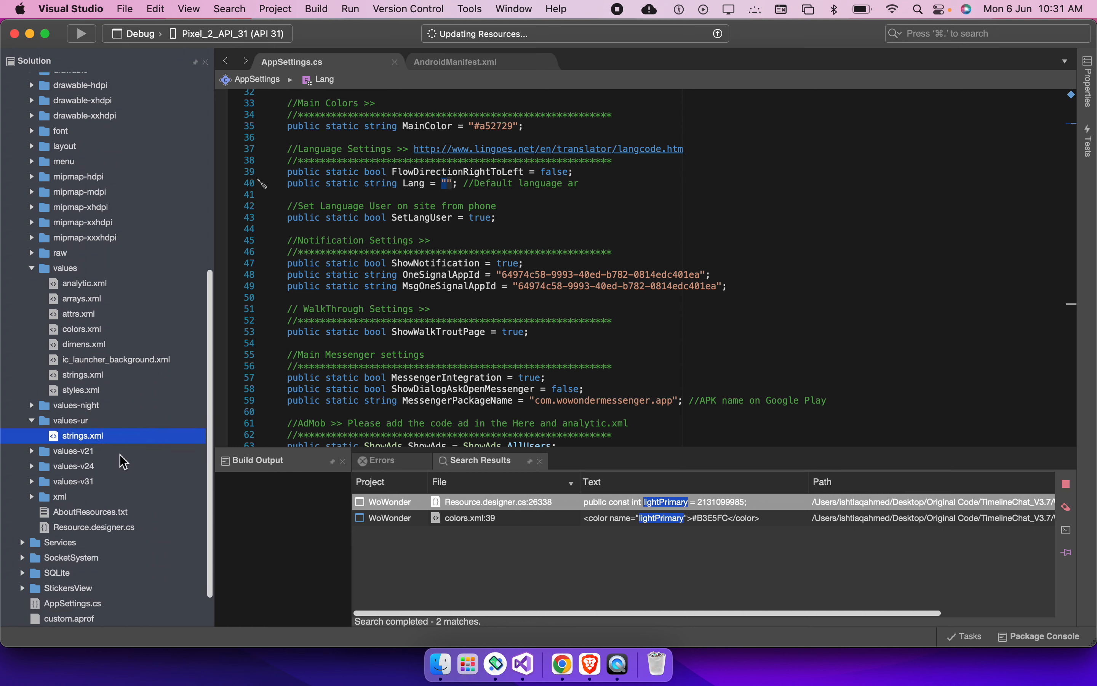
double_click(114, 439)
key("super+a")
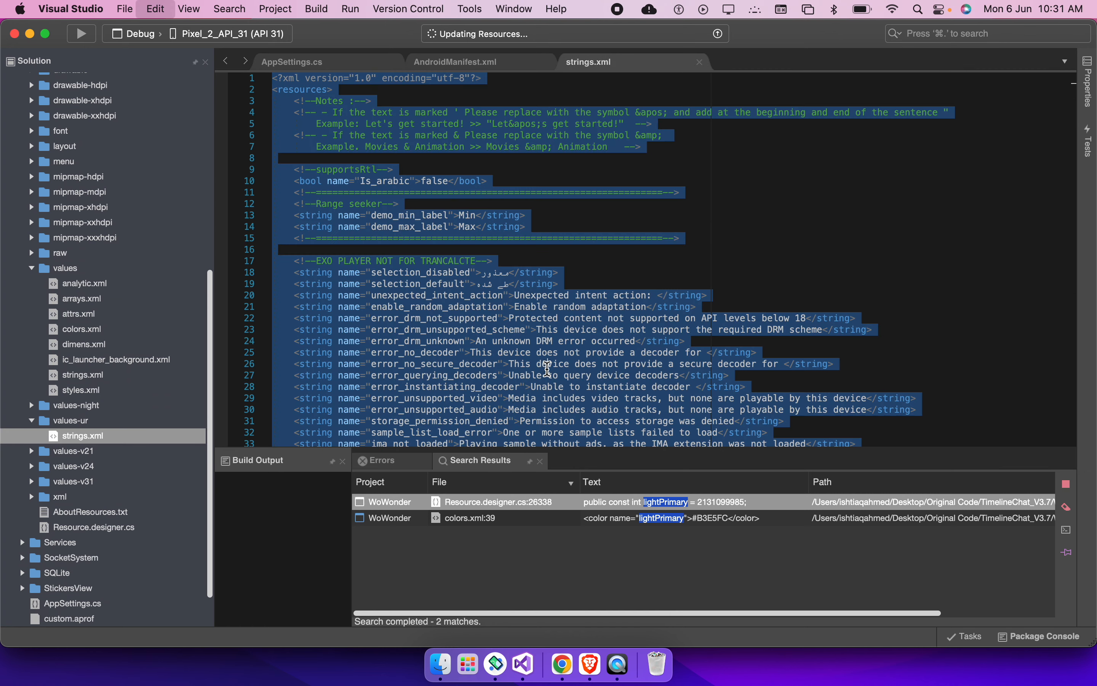
Switch to Chrome, search Google for "validate xml online" and open Code Beautify's XML Validator
left_click(562, 665)
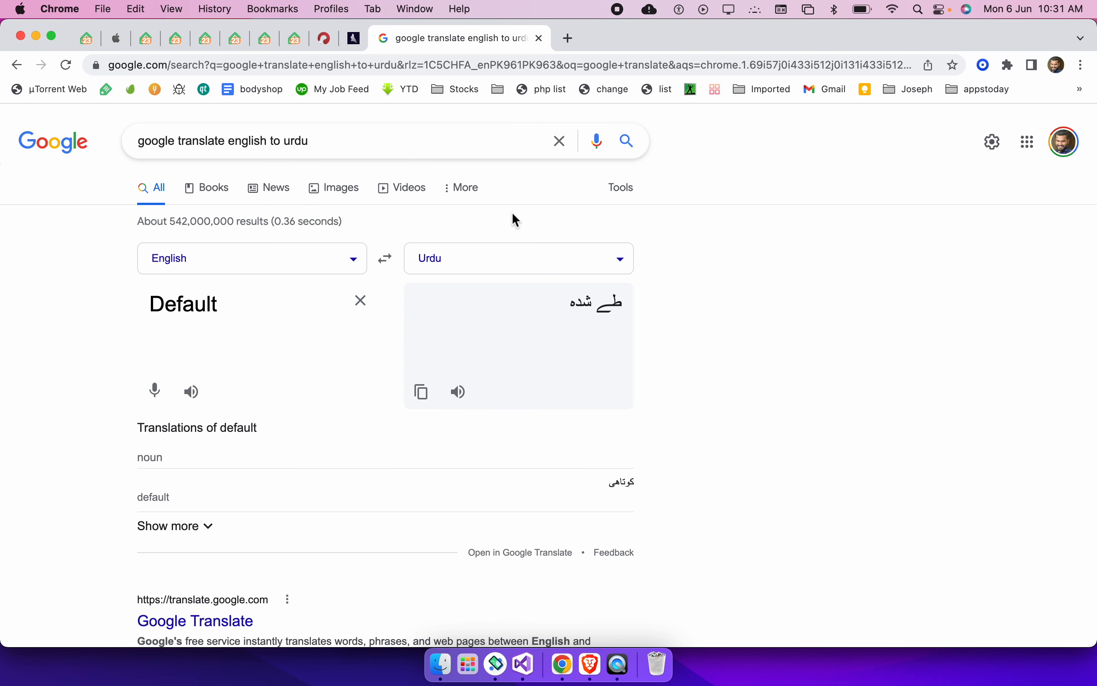
left_click(562, 57)
type("valu")
key("BackSpace")
type("idat")
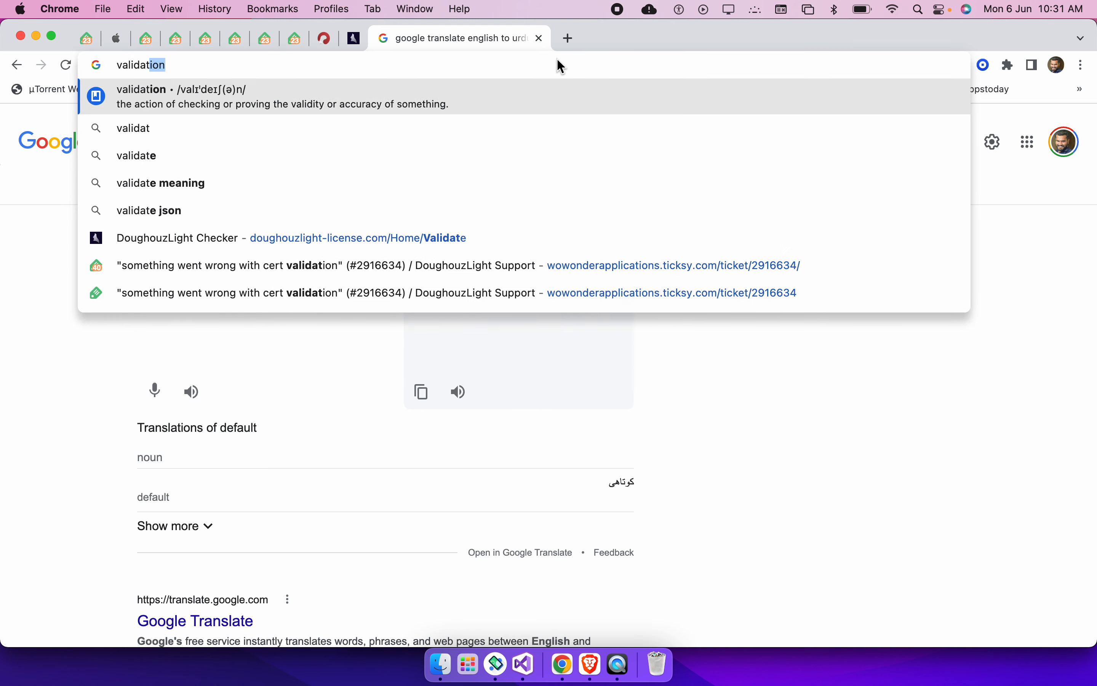
type("e xml")
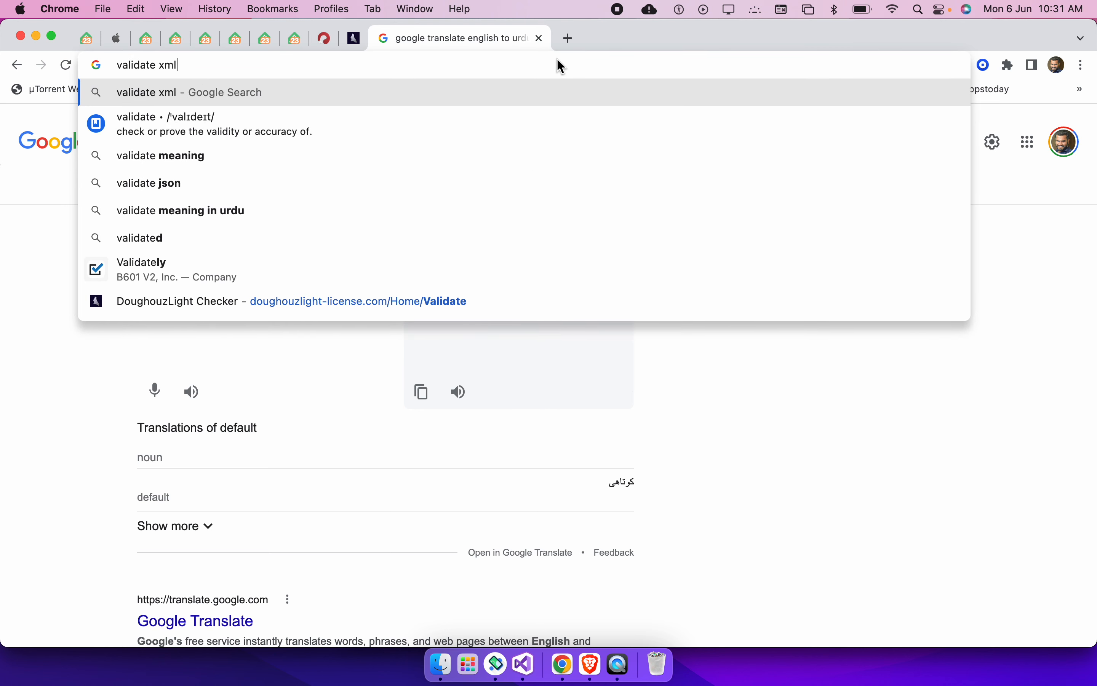
type(" online")
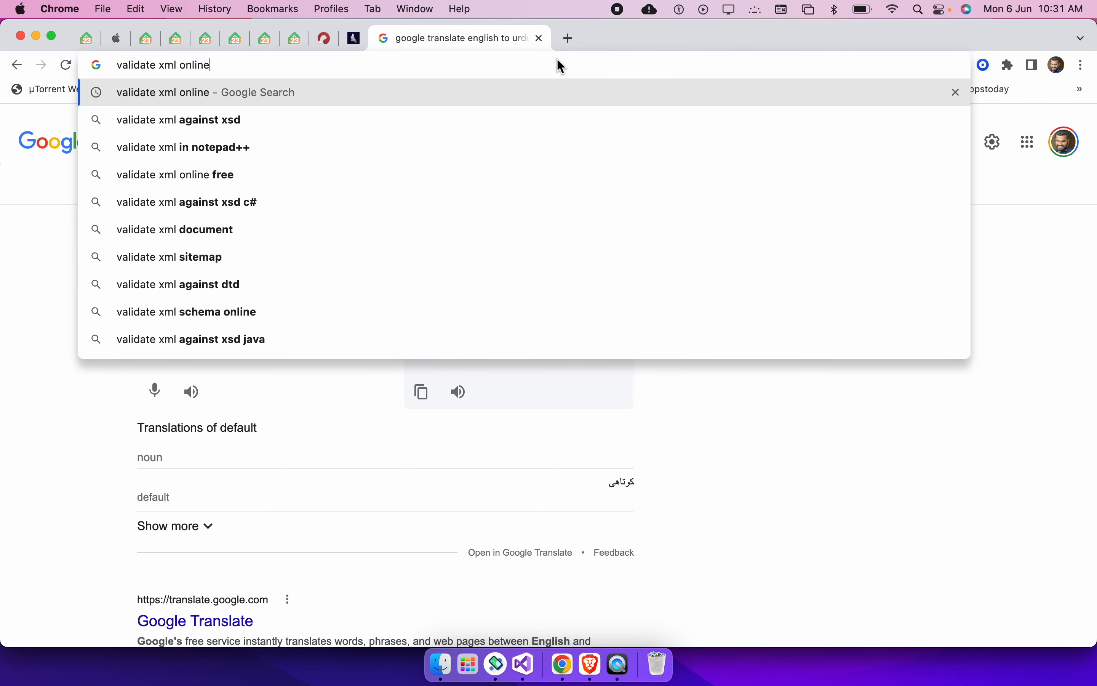
key("Return")
left_click(176, 386)
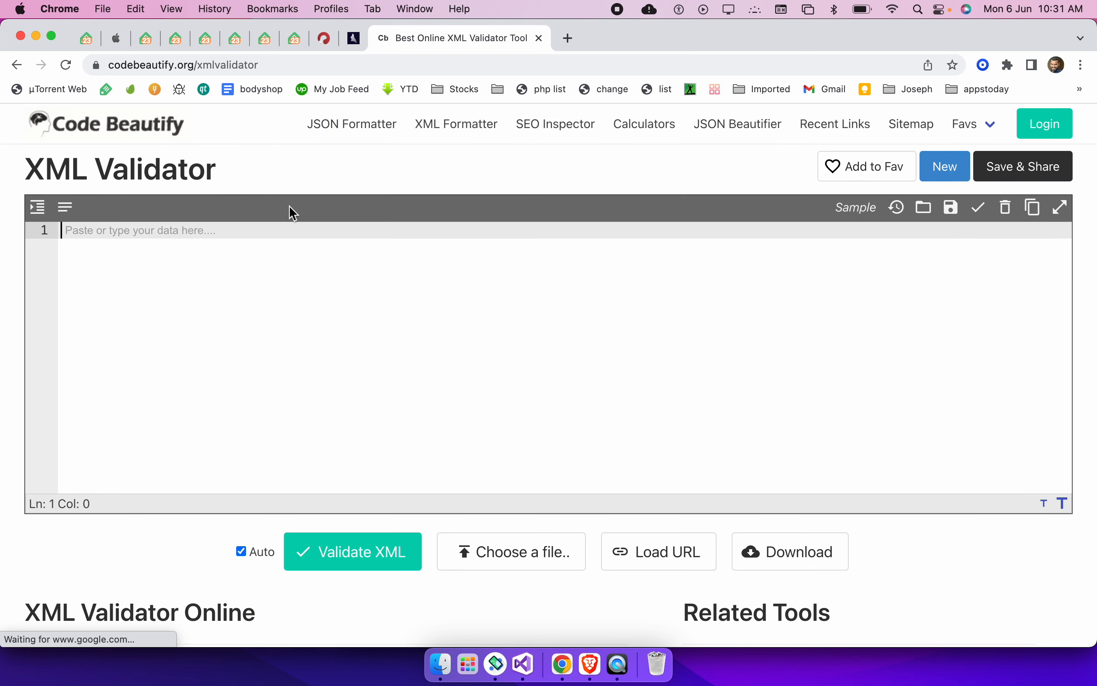
Validate the copied values-ur strings.xml content in the XML Validator
key("super+v")
scroll(240, 365, "down", 5)
left_click_drag(467, 550, 720, 550)
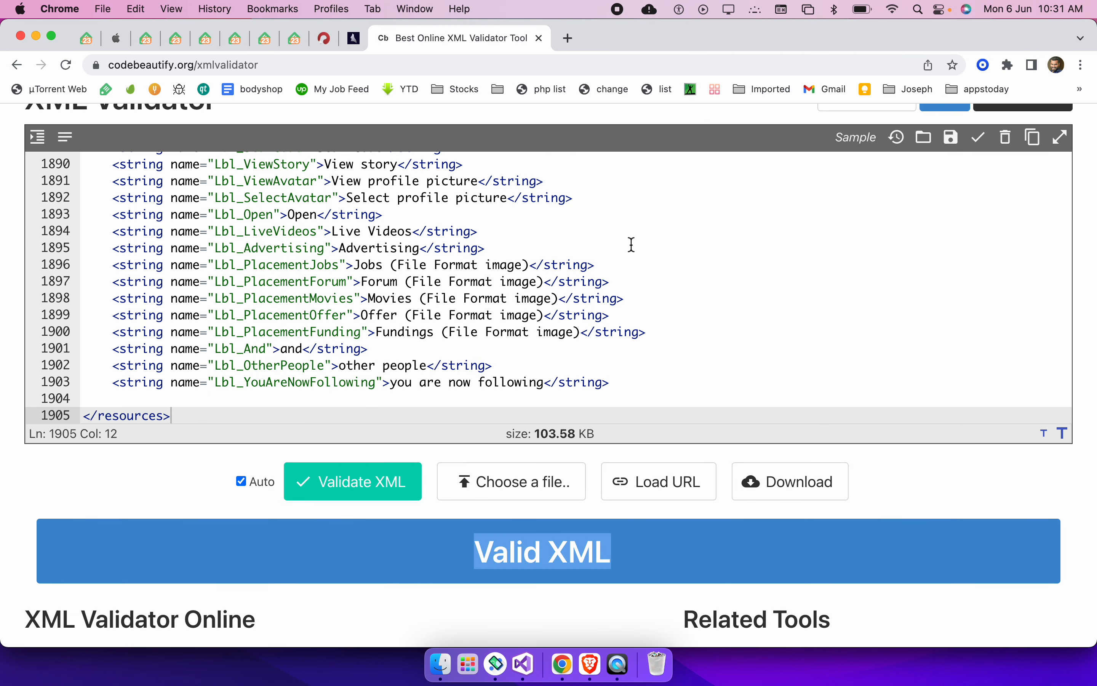
Delete the closing bracket of the Lbl_PlacementJobs end tag in the validator and check the reported error
left_click(617, 242)
left_click(628, 263)
key("BackSpace")
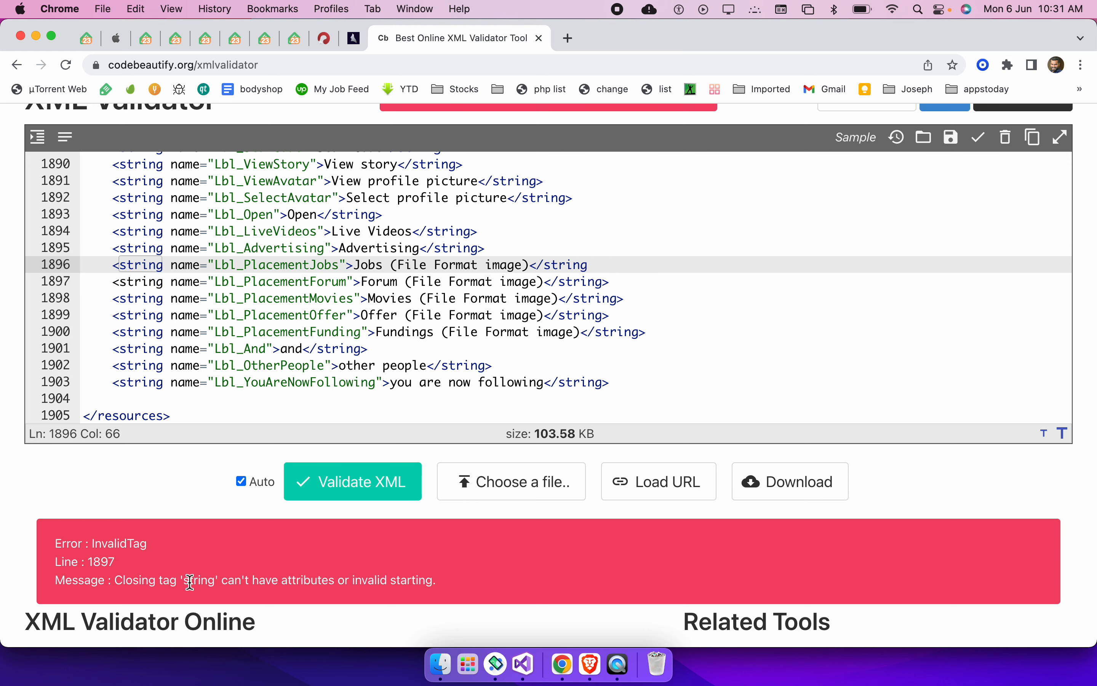
left_click_drag(187, 577, 457, 570)
left_click(458, 571)
left_click(394, 327)
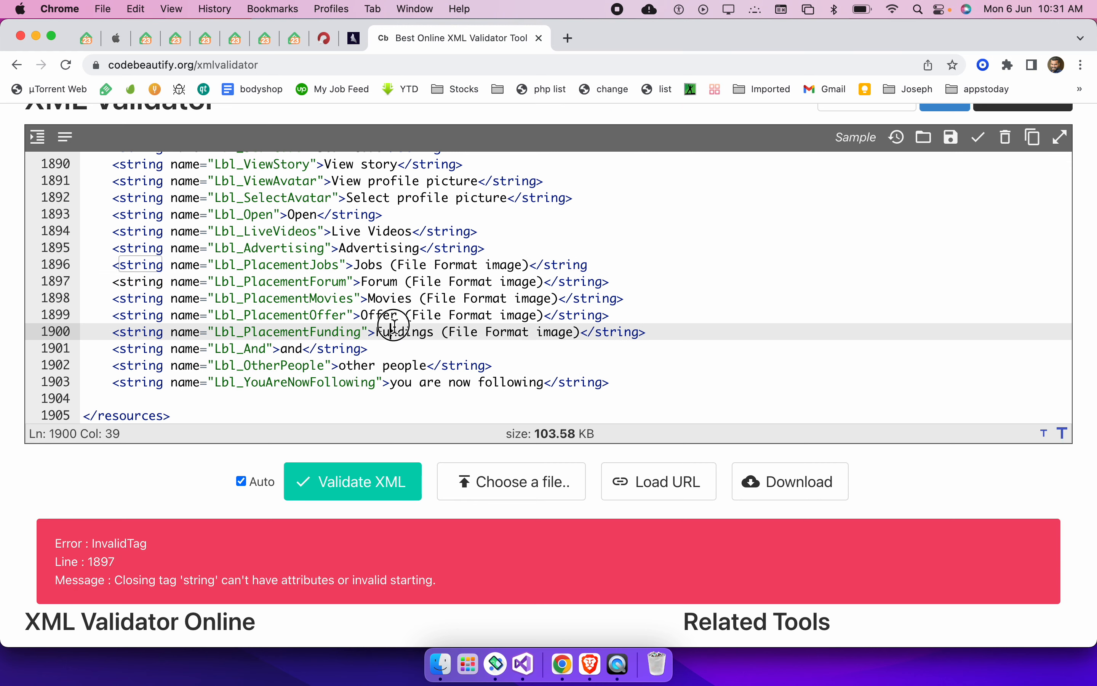
Copy all of the XML from the validator, return to Visual Studio and close the values-ur strings.xml
key("super+a")
key("super+c")
key("super+Tab")
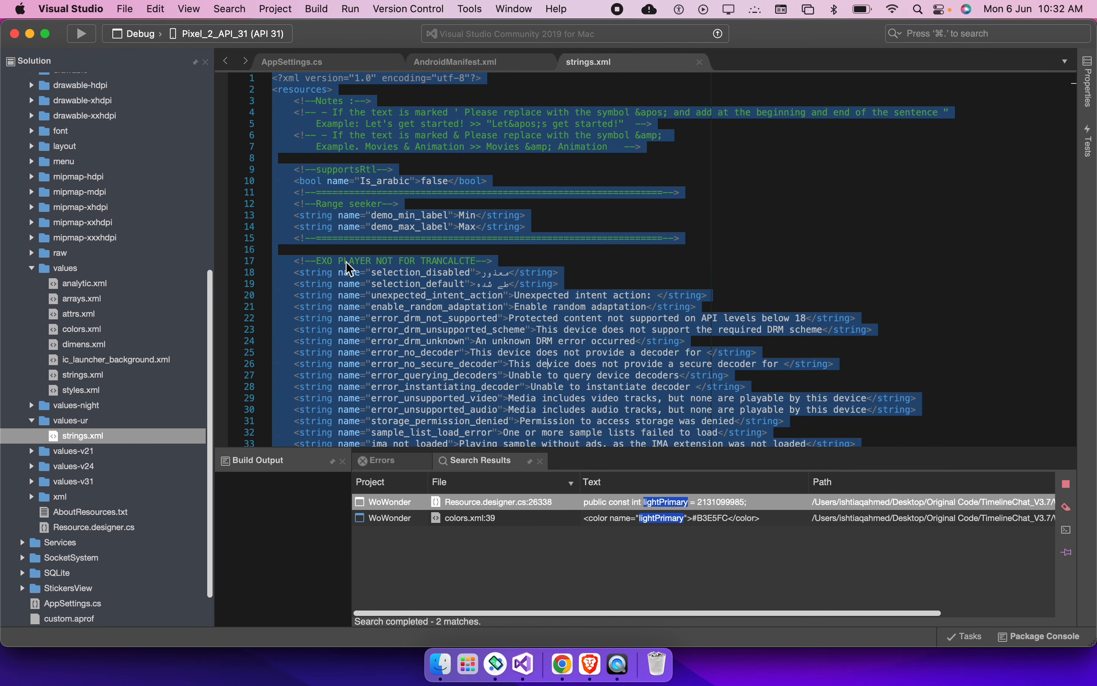
left_click(482, 303)
key("super+w")
left_click(509, 322)
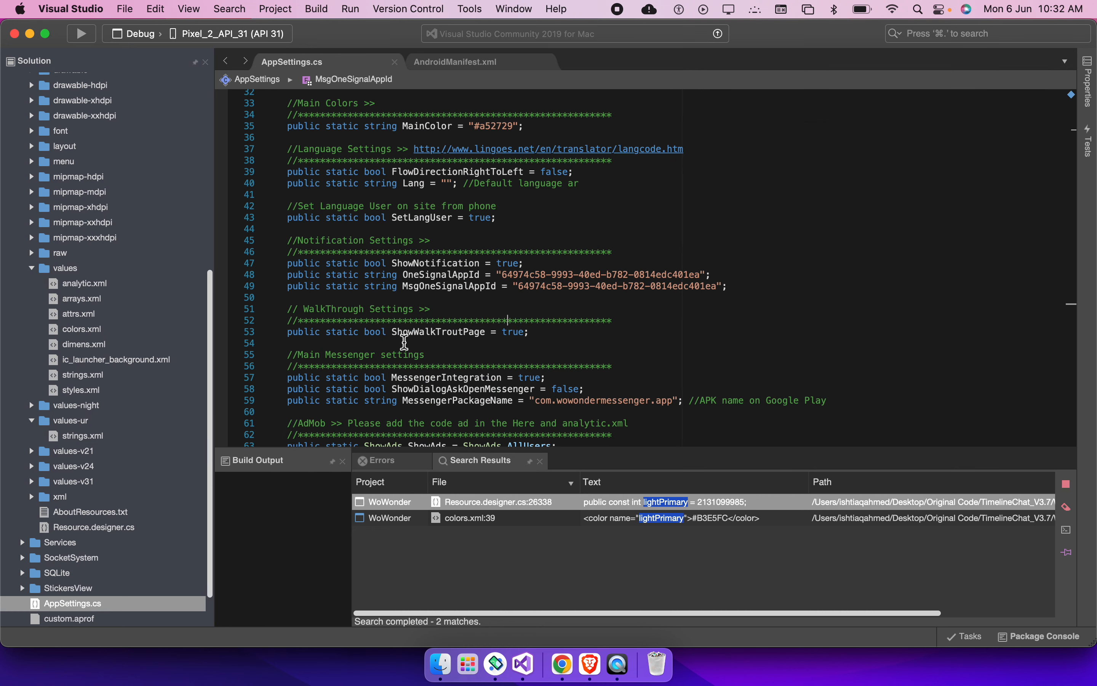
Set the Lang default language in AppSettings.cs to "ur" and save the file
left_click(68, 269)
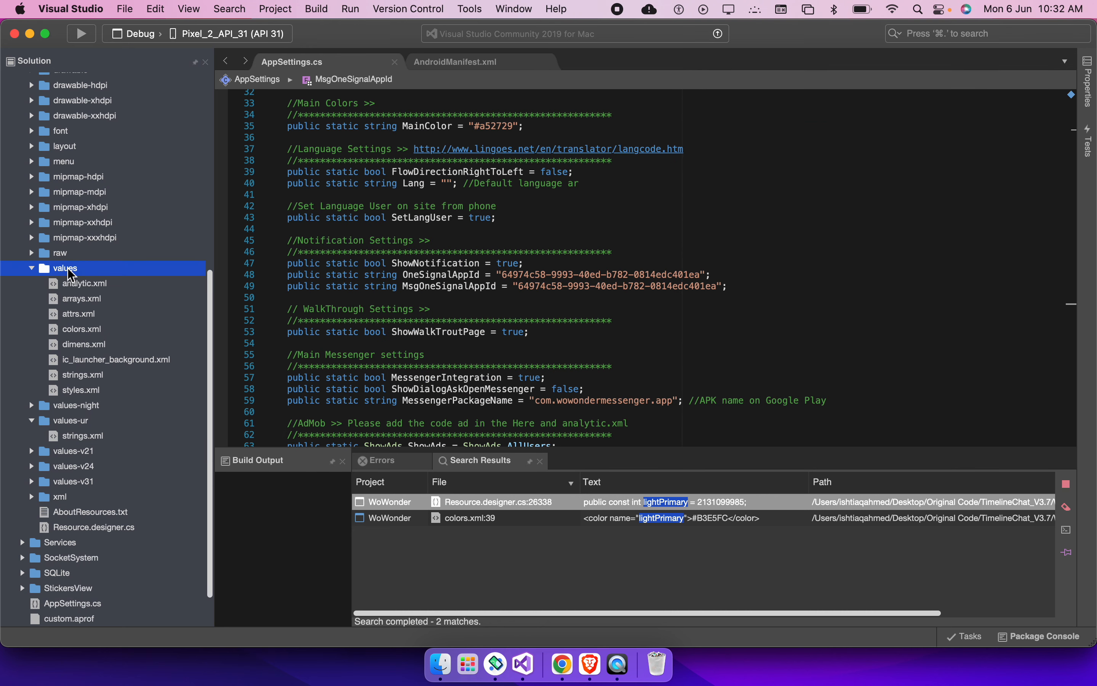
left_click(448, 183)
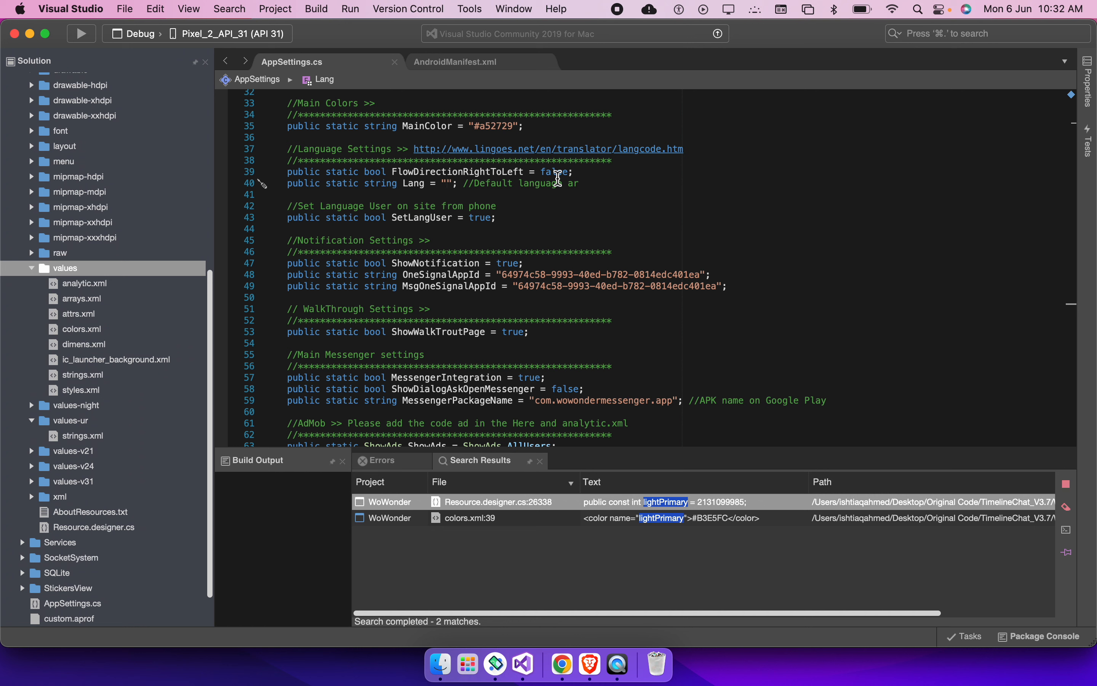
type("ur")
key("super+s")
left_click_drag(468, 185, 405, 187)
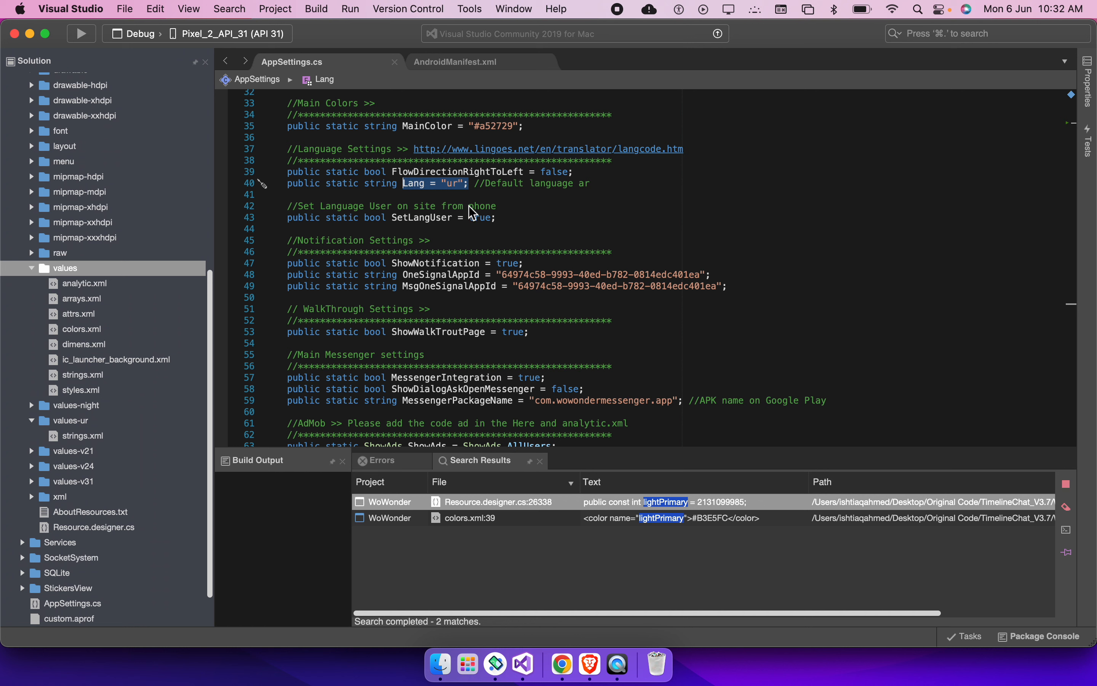
left_click(483, 188)
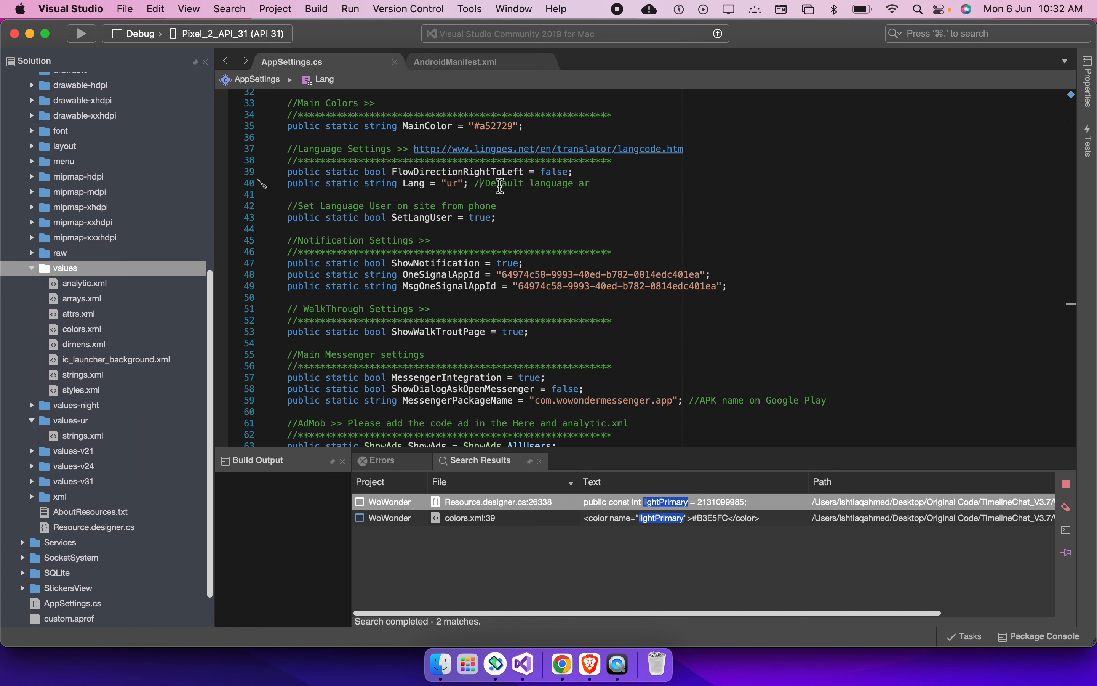
Try setting FlowDirectionRightToLeft to true, and undo both this change and the Lang edit
double_click(565, 171)
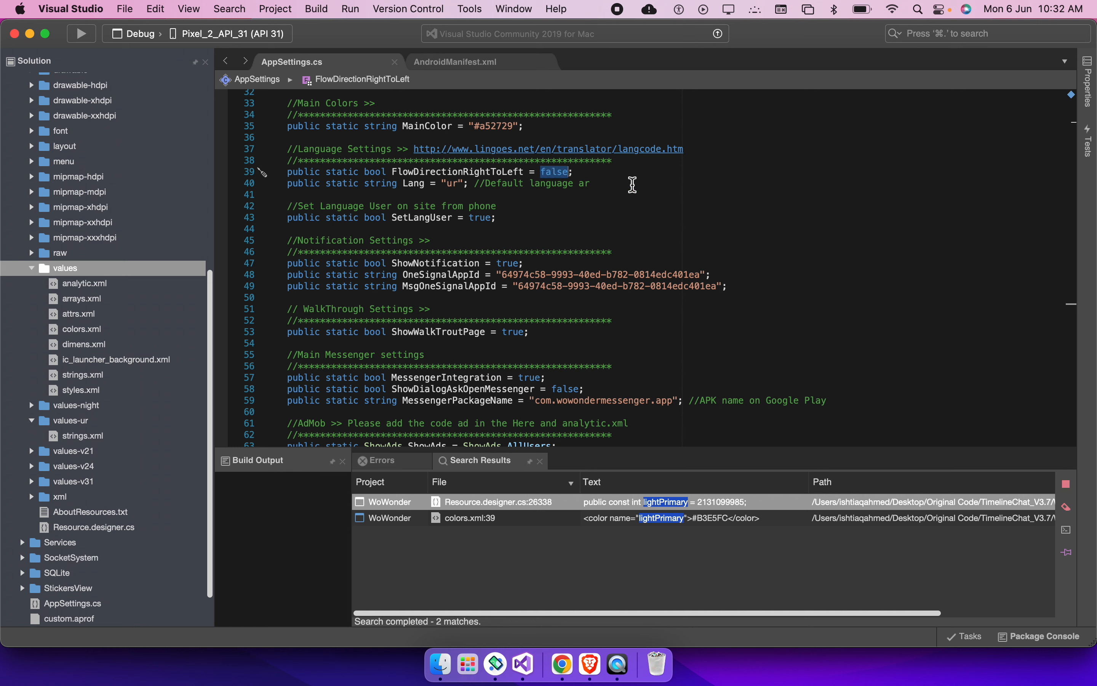
type("true")
key("ctrl+space")
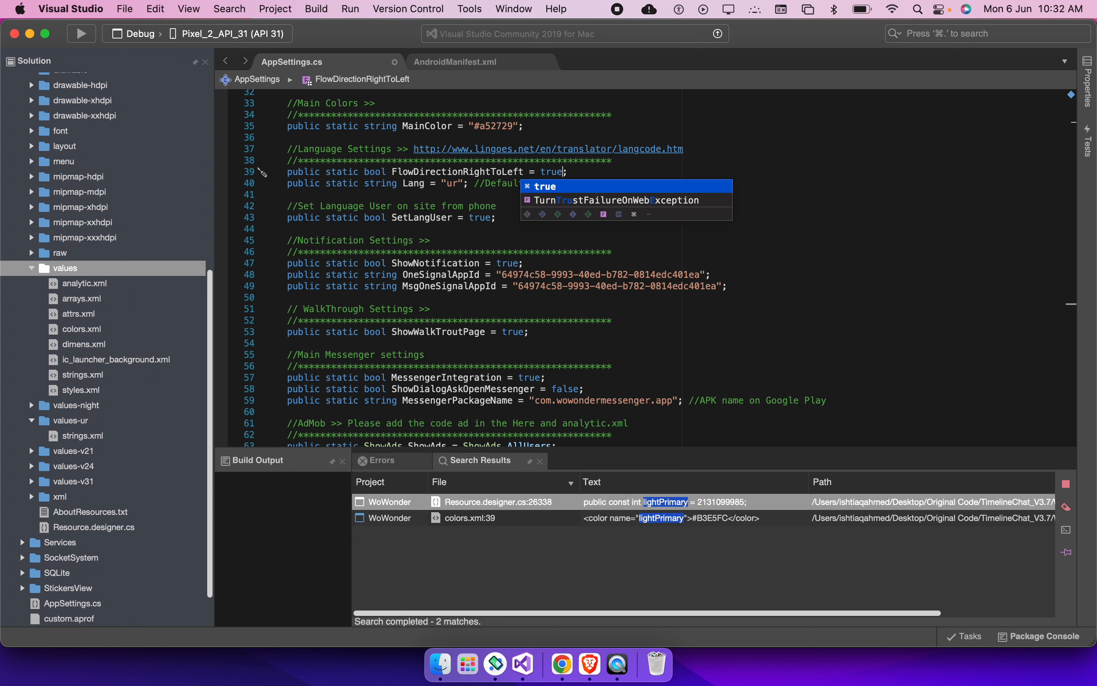
key("Escape")
key("super+z")
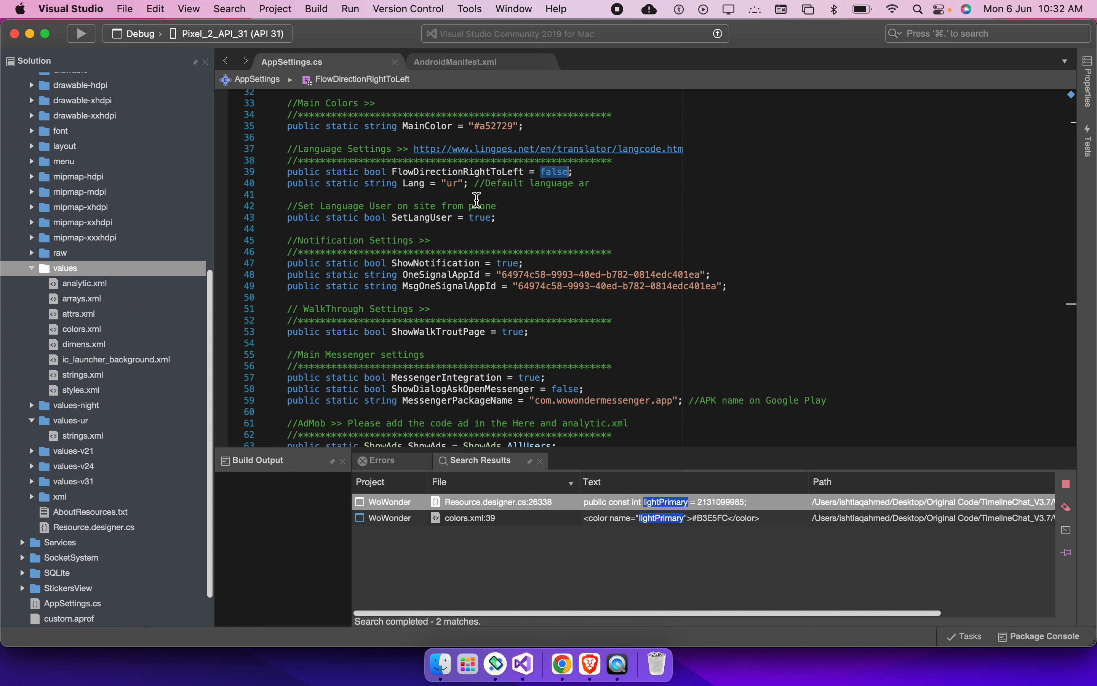
key("super+z")
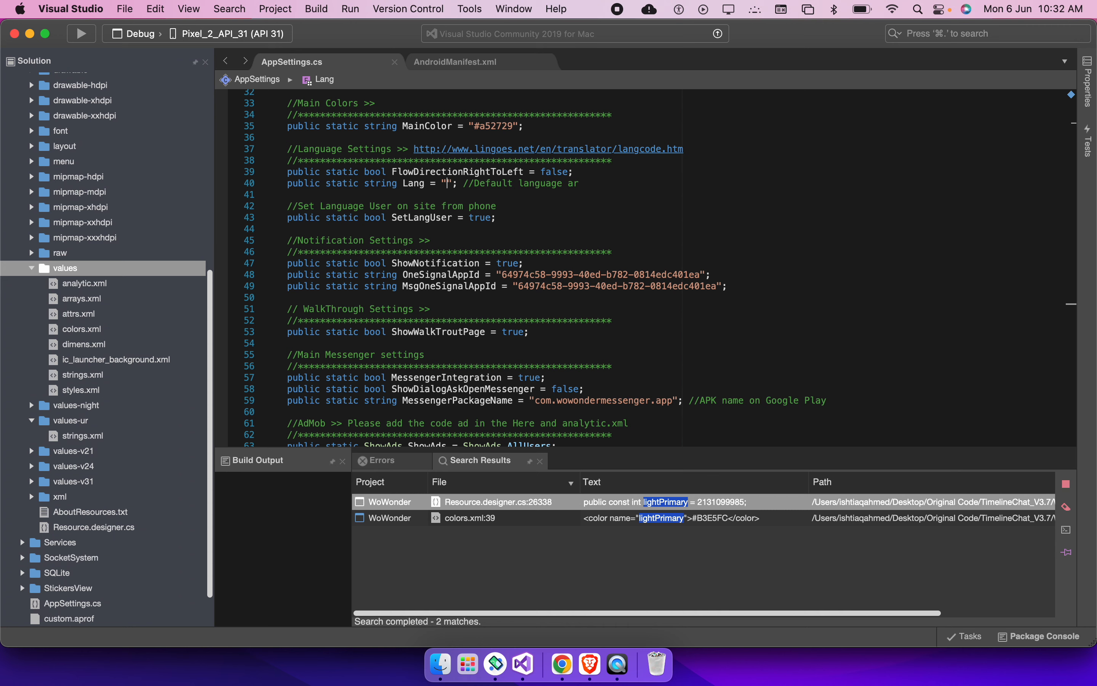
Open the language code table linked in the Language Settings comment and find the code for Urdu
left_click(546, 155)
left_click(522, 151, "super")
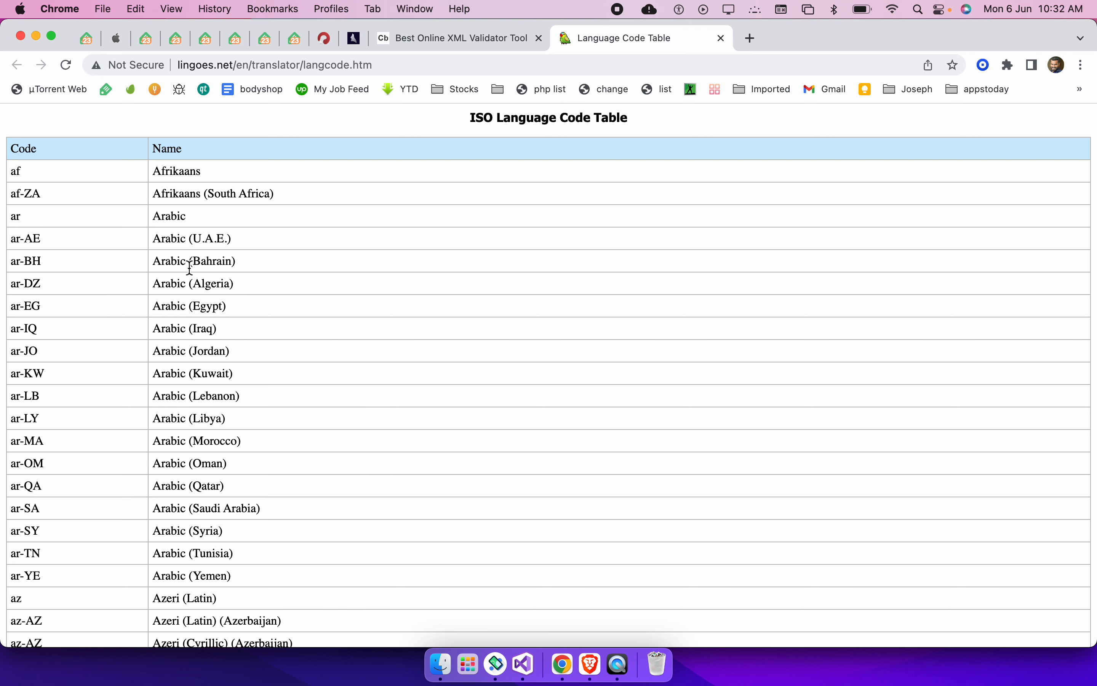
key("super+f")
type("Urdu")
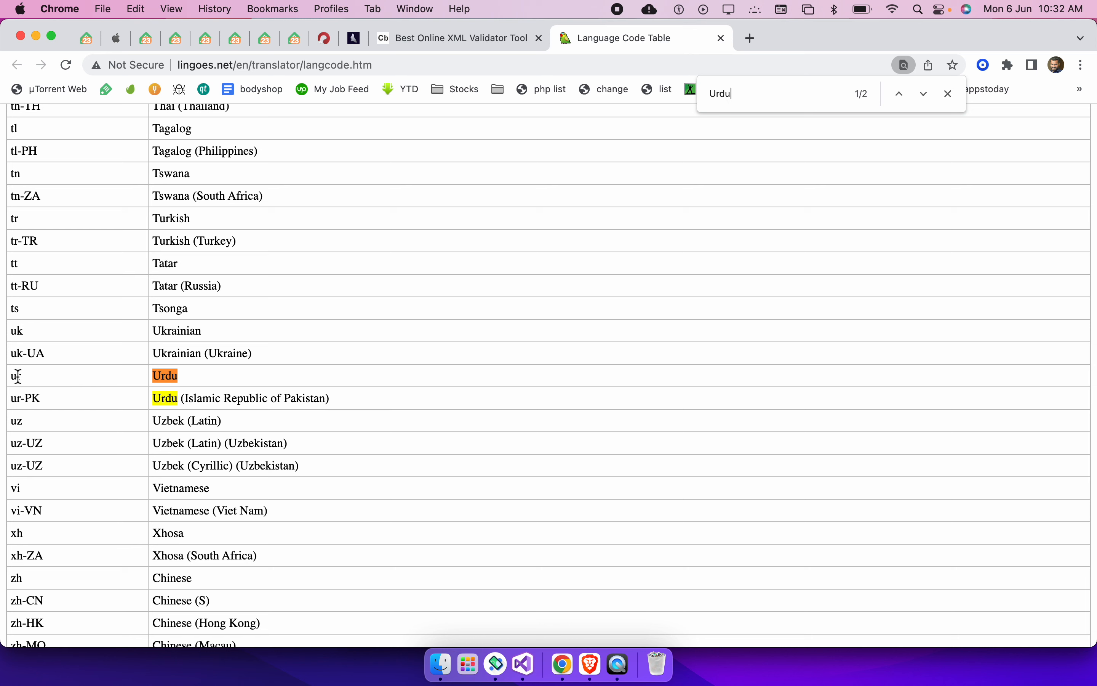
left_click_drag(17, 376, 1, 374)
left_click(186, 376)
left_click(70, 374)
Search the ISO Language Code Table for "french" to look up its code, and close the search
double_click(717, 95)
type("fri")
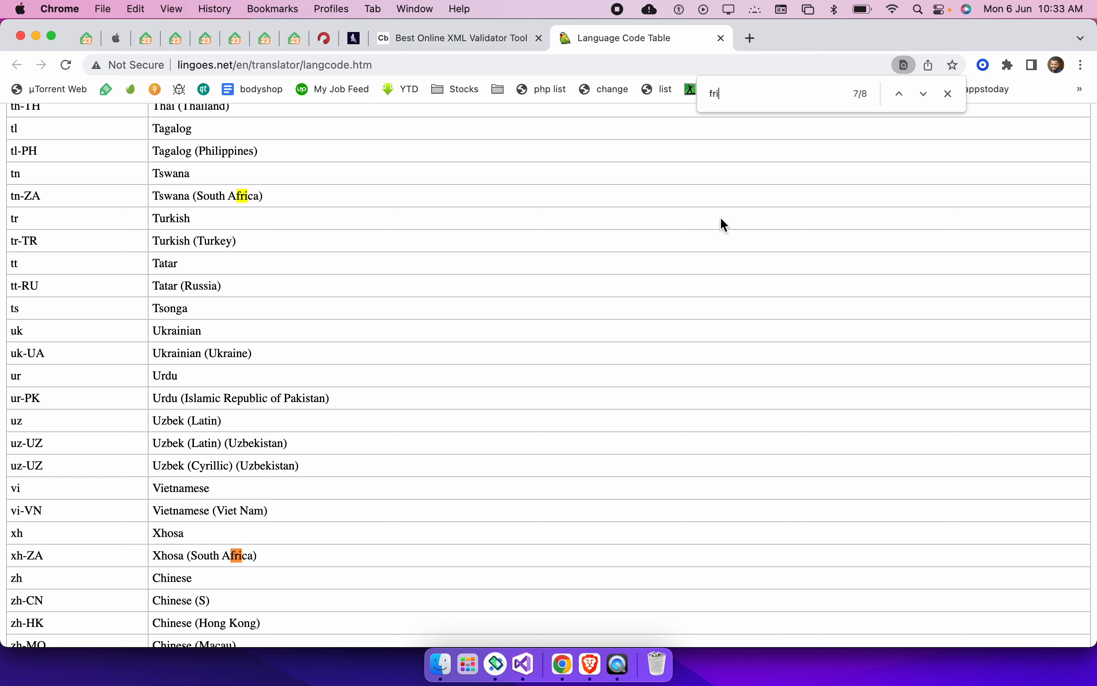
key("BackSpace")
key("BackSpace")
key("BackSpace")
type("frenc")
key("BackSpace")
type("nch")
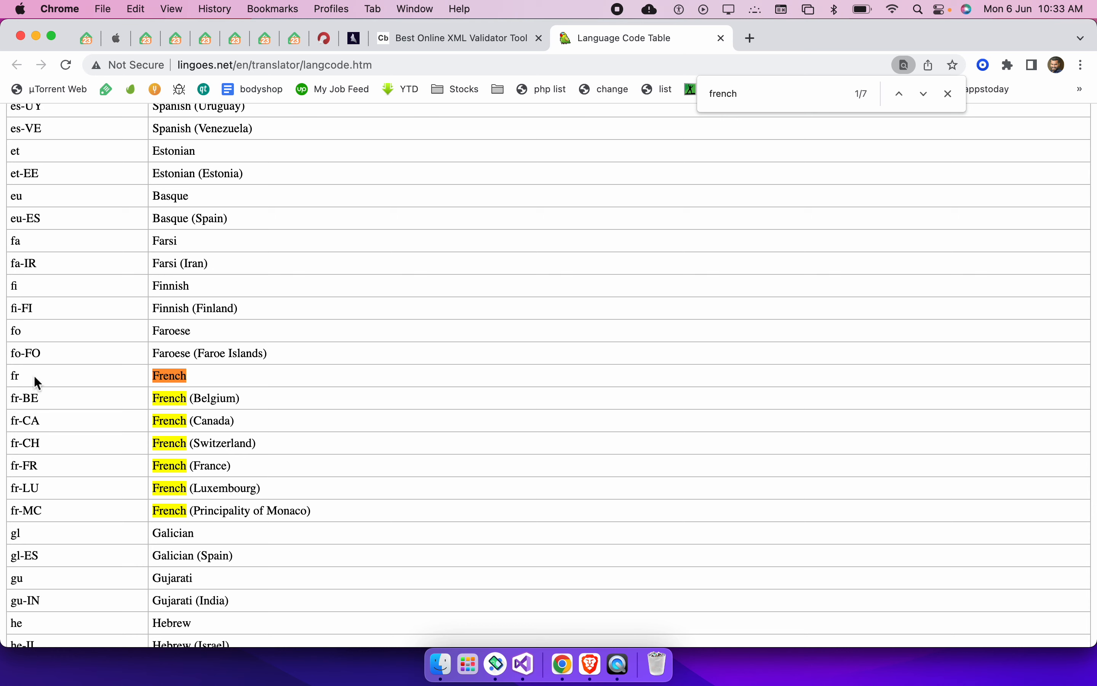
left_click(949, 94)
Return to Visual Studio and review the SetLangUser option in AppSettings.cs
key("super+Tab")
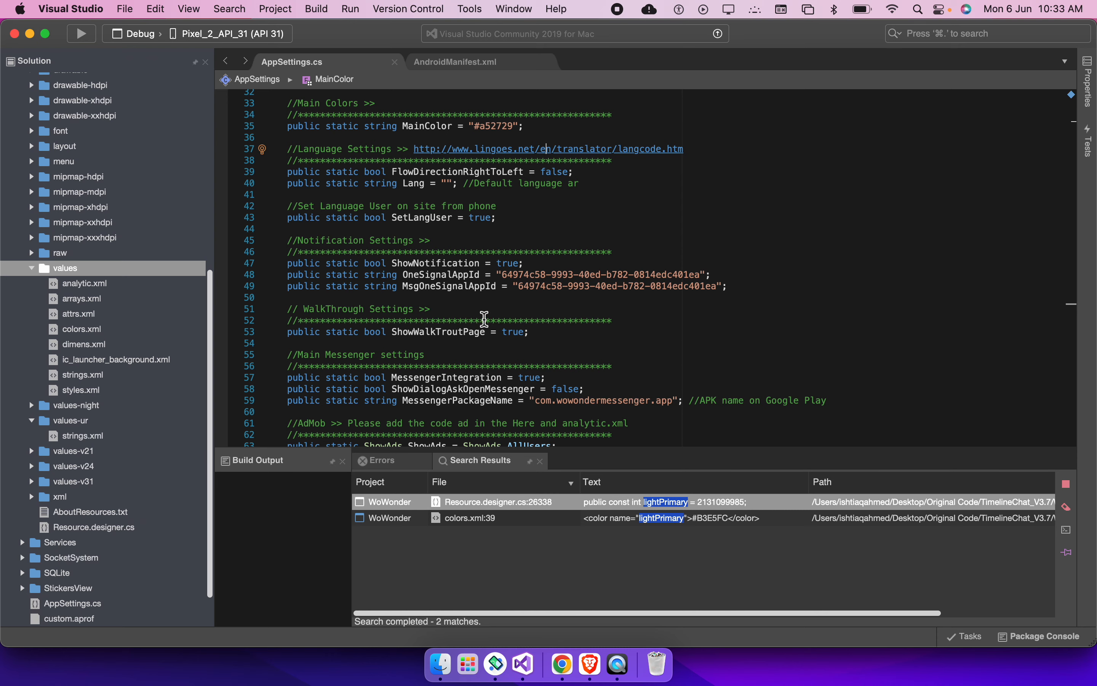
scroll(543, 249, "down", 2)
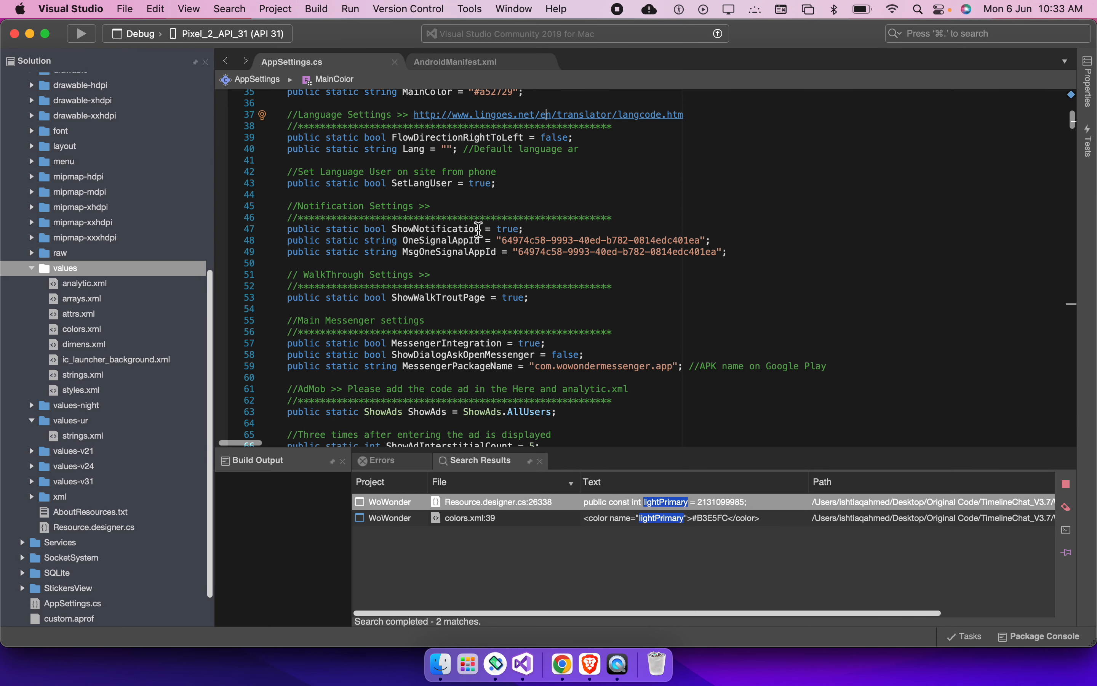
left_click_drag(396, 182, 503, 184)
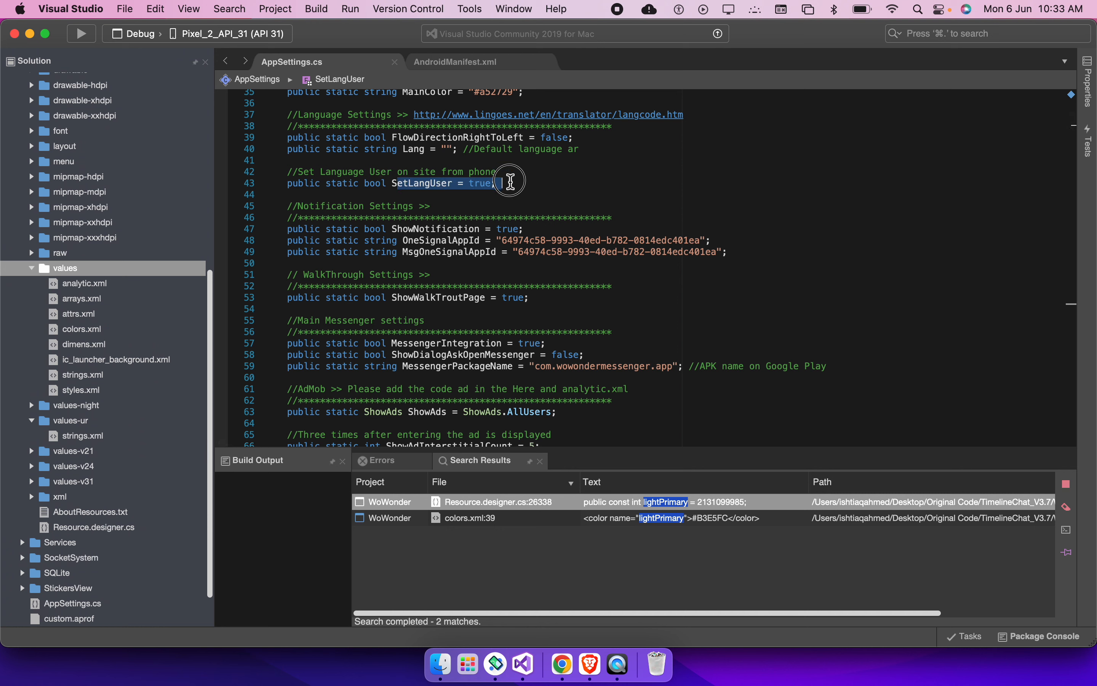
mouse_move(325, 171)
left_mouse_down()
mouse_move(494, 172)
mouse_move(322, 183)
left_mouse_up()
left_click(527, 183)
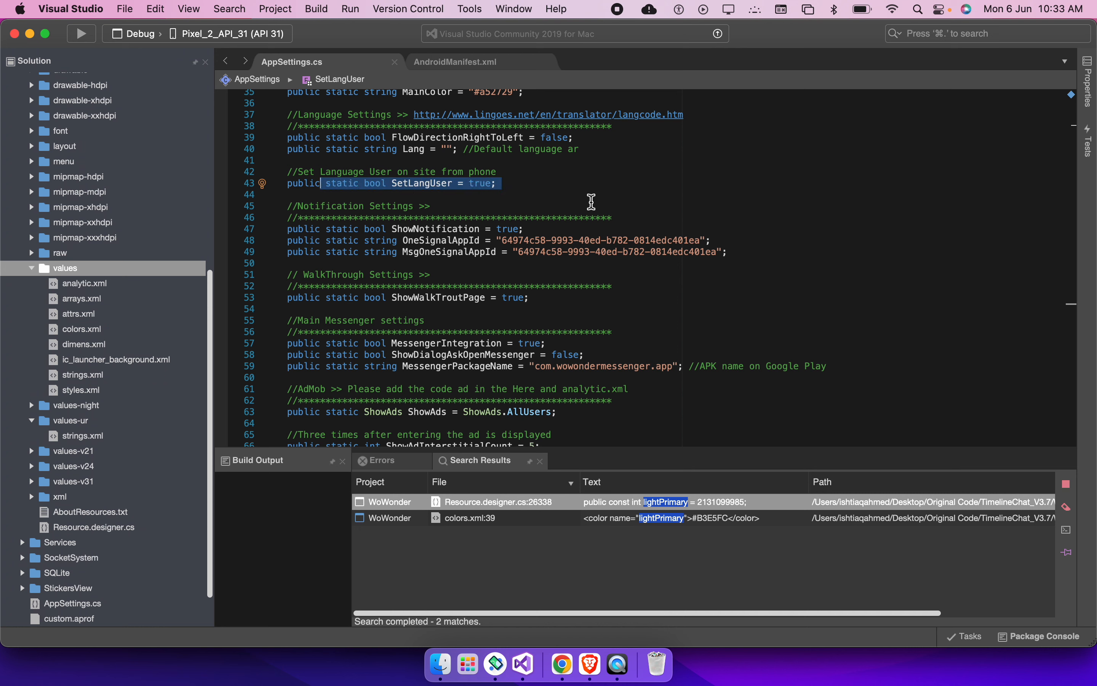
left_click(592, 202)
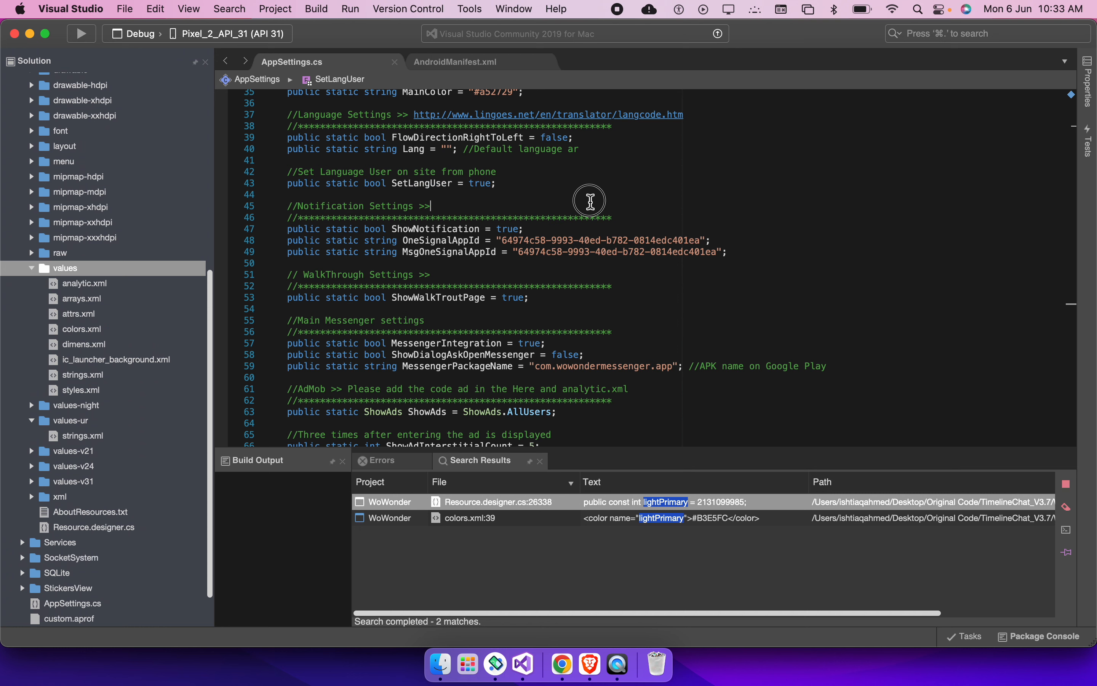
Examine the OneSignalAppId and MsgOneSignalAppId entries in the Notification Settings
scroll(590, 203, "down", 2)
left_click(460, 196)
left_click_drag(749, 209, 475, 198)
left_click(475, 198)
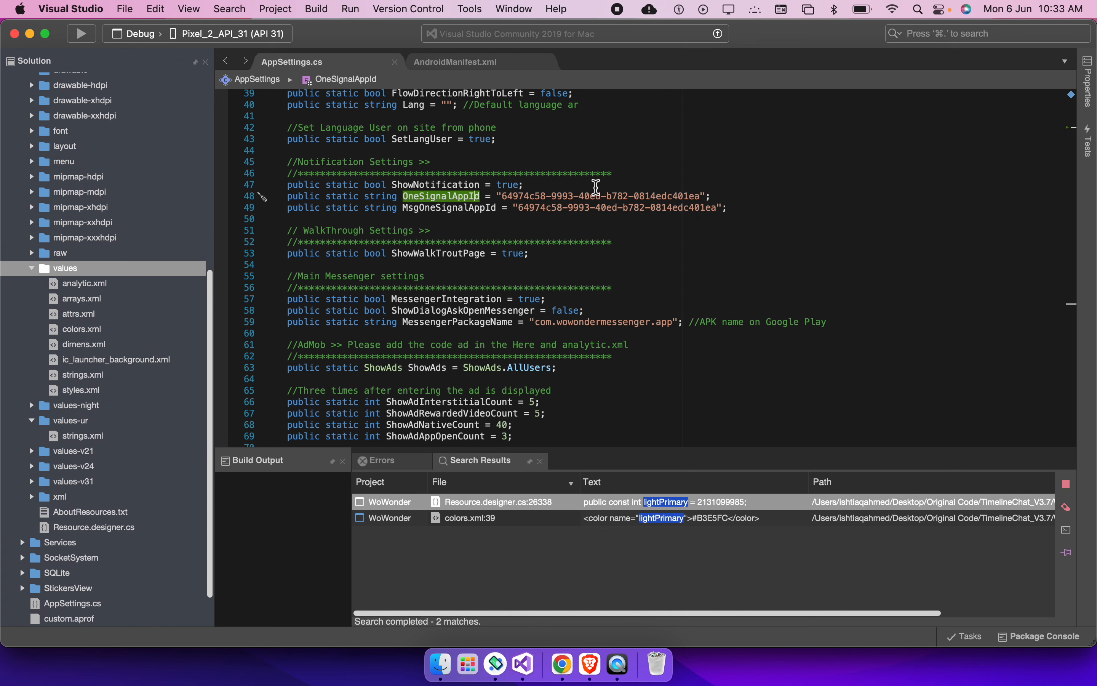
Switch to Chrome, open the Firebase console in a new tab and view the comekontychattest project before returning to the project list
key("super+Tab")
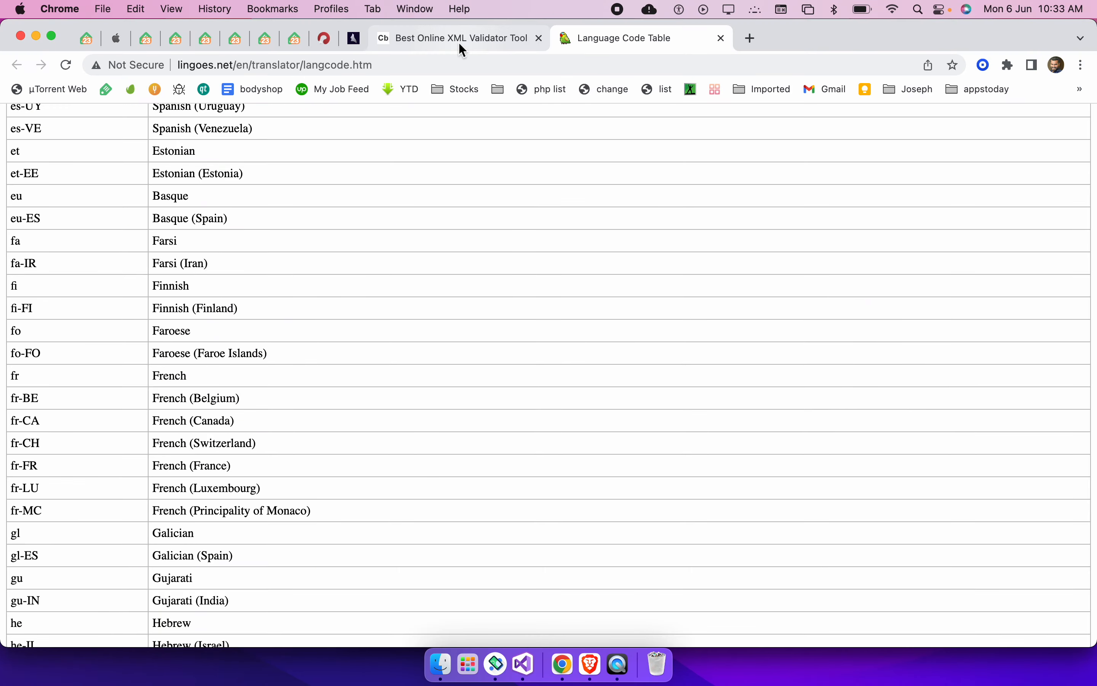
left_click(754, 41)
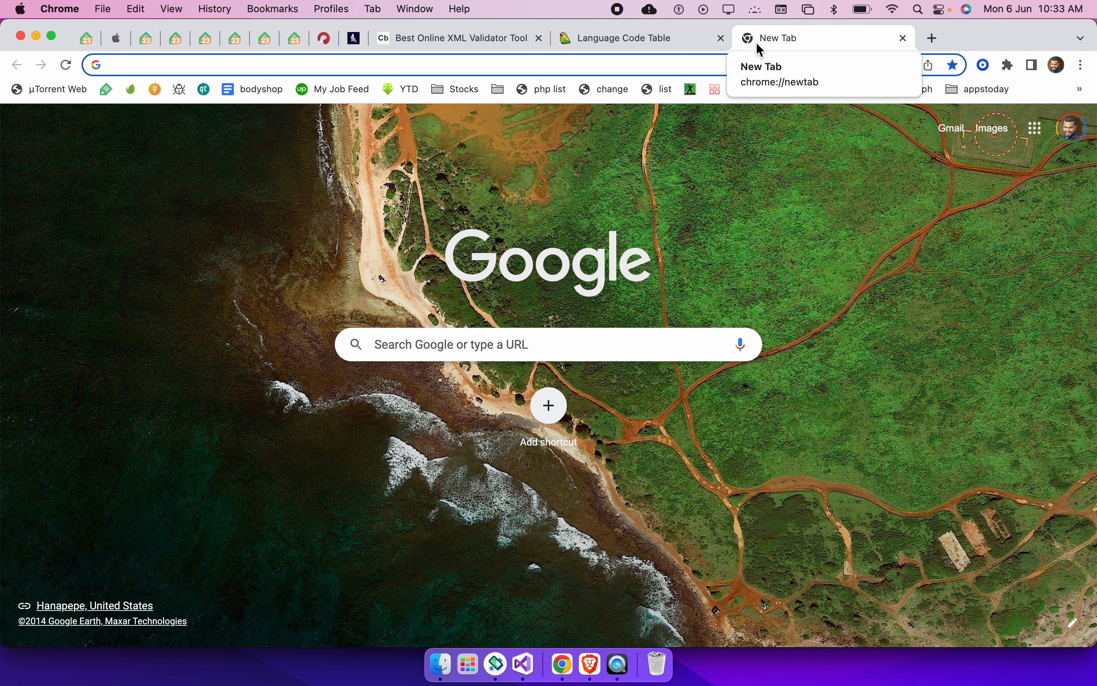
type("firebase.google.com/docs/flutter/setup?platform=ios")
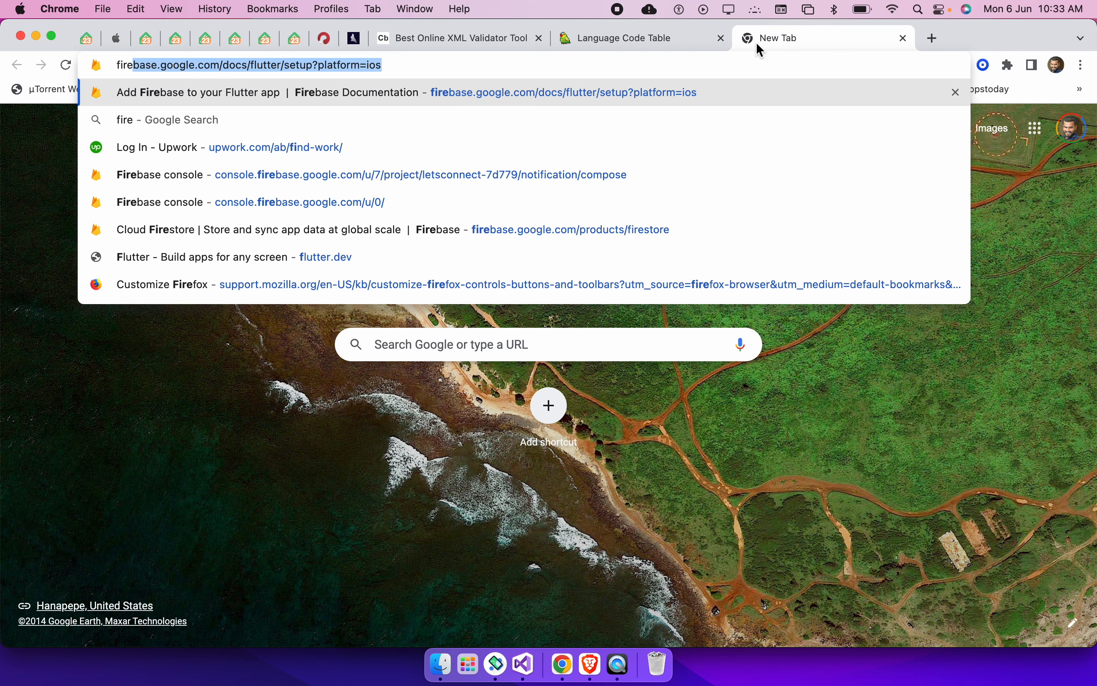
key("Return")
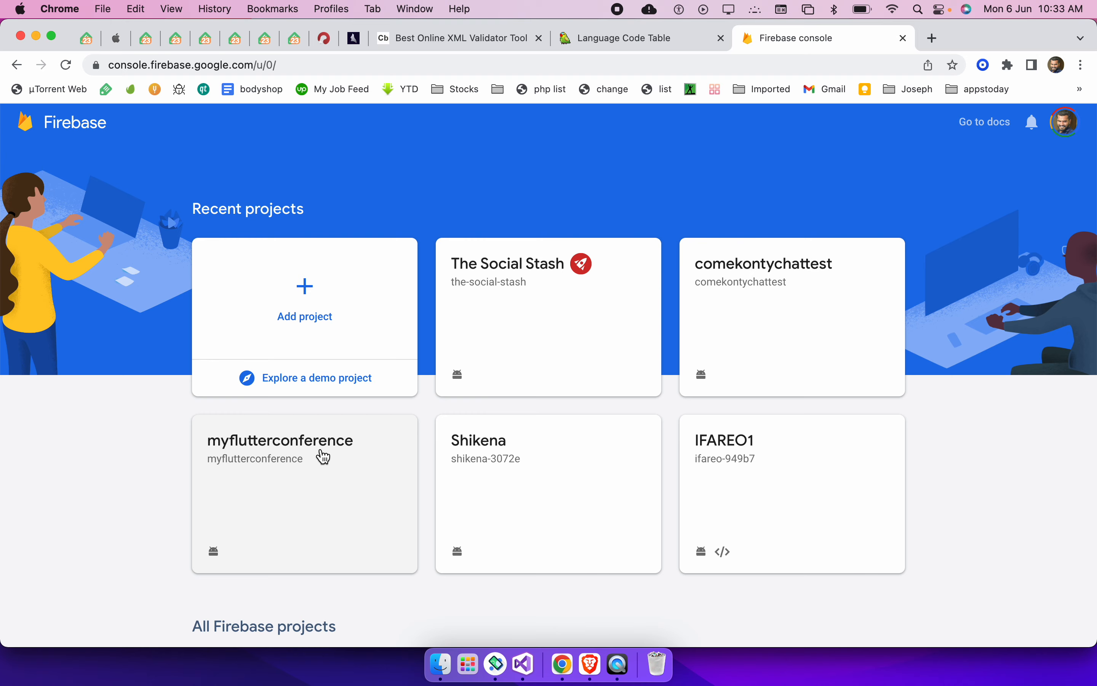
left_click(773, 285)
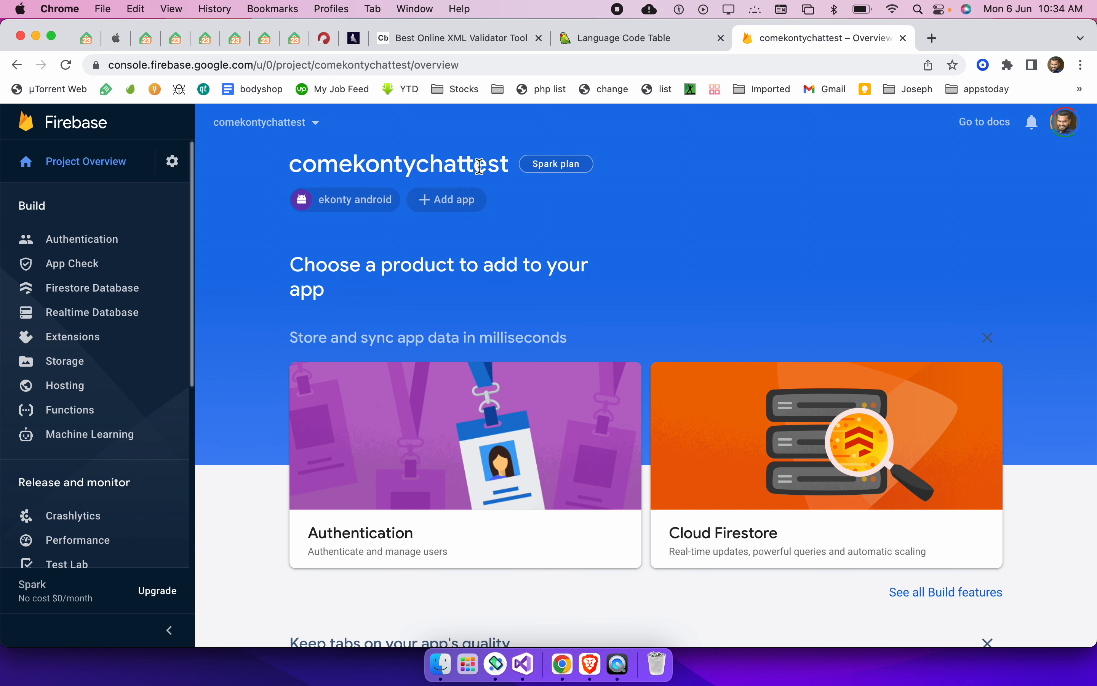
key("super+[")
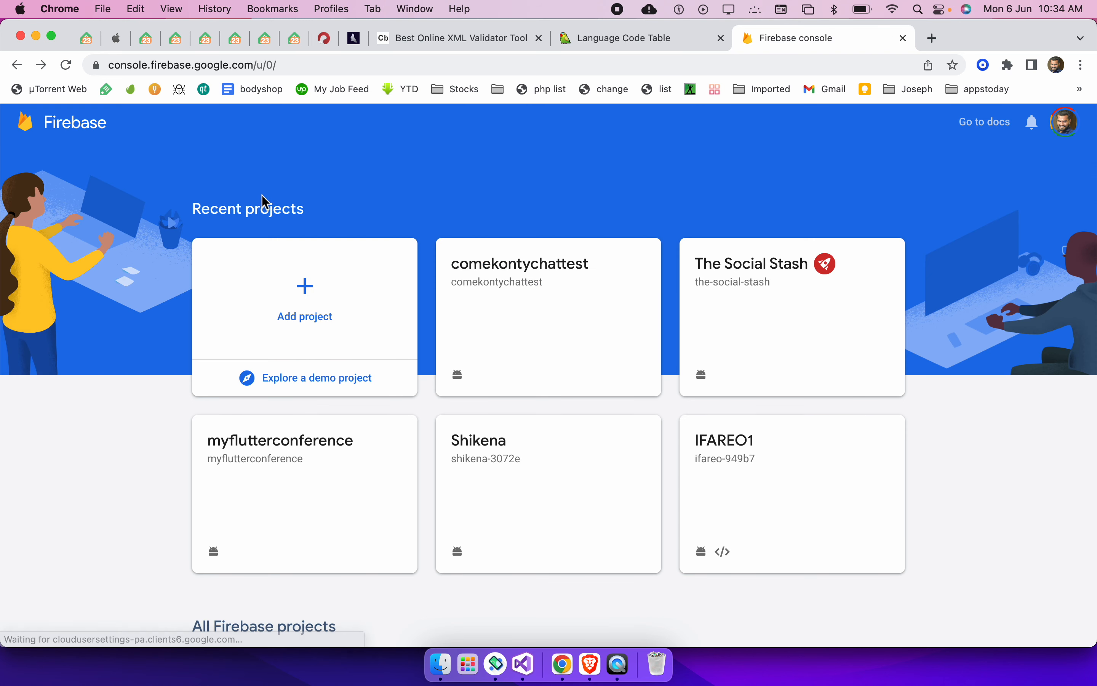
Create a new Firebase project named fmldkasdma
left_click(297, 327)
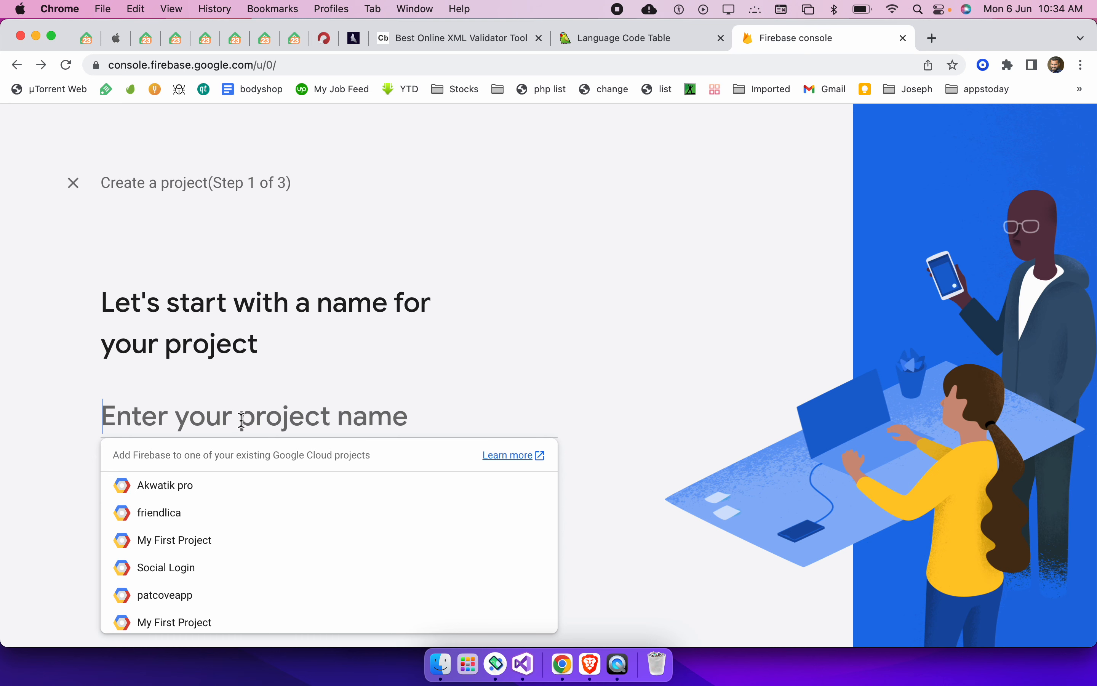
type("fmldkasdma")
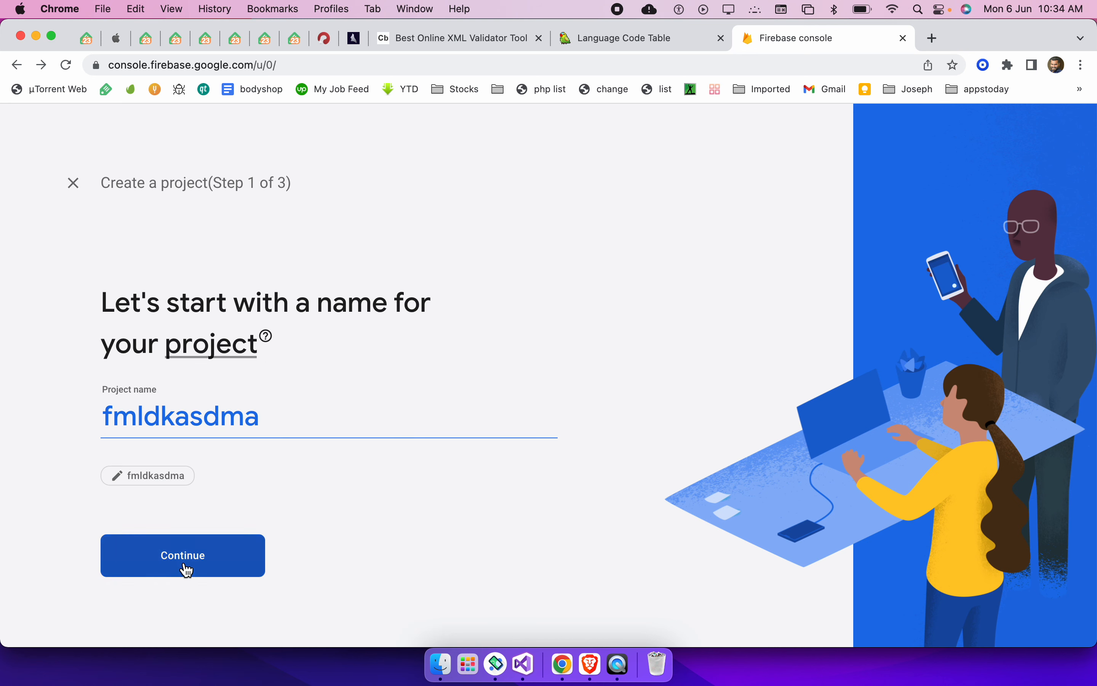
left_click(184, 566)
scroll(304, 372, "down", 3)
left_click(113, 502)
left_click(562, 590)
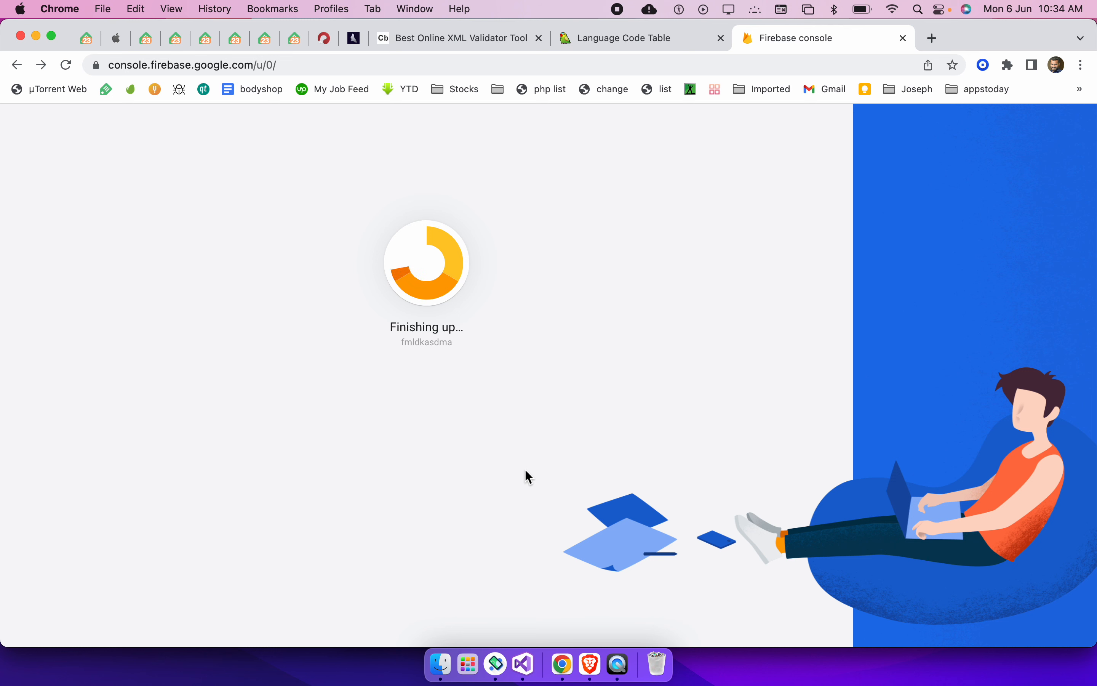
Switch to Visual Studio and collapse the values and Resources folders in the WoWonder solution tree
left_click(525, 666)
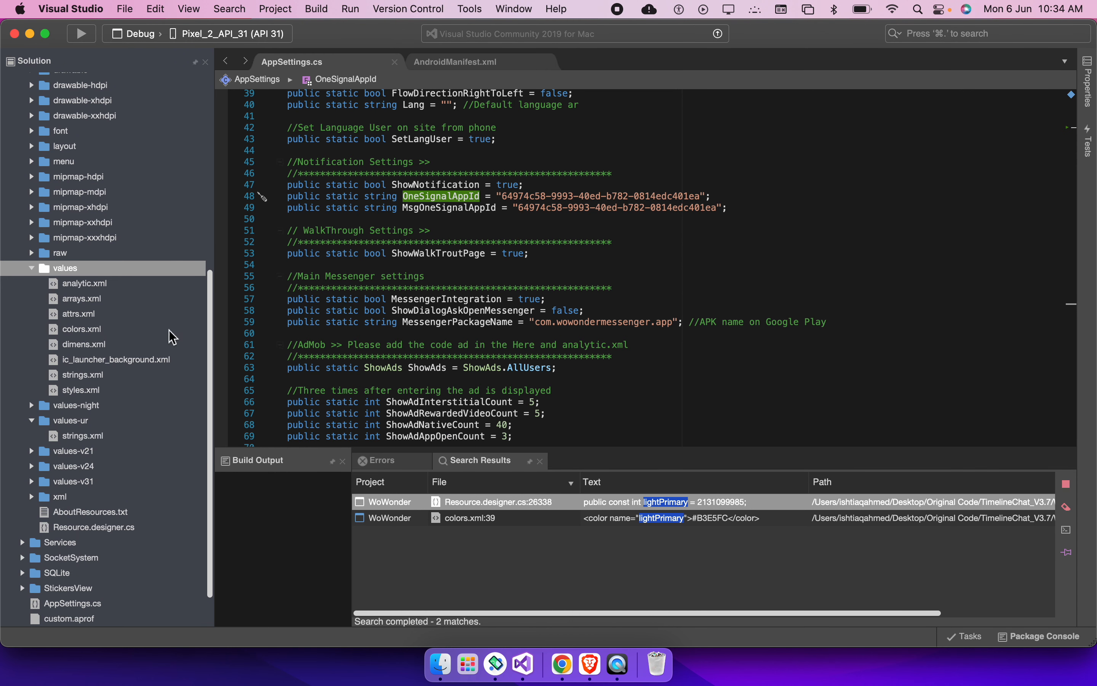
double_click(108, 274)
key("Left")
key("Left")
key("Left")
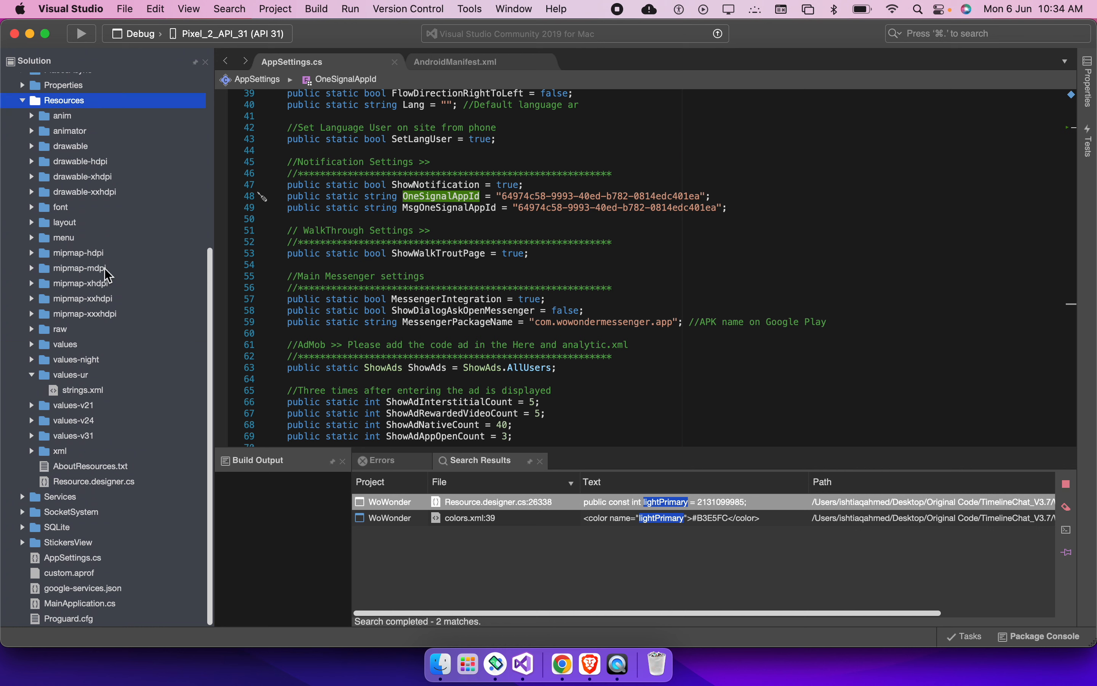
key("Down")
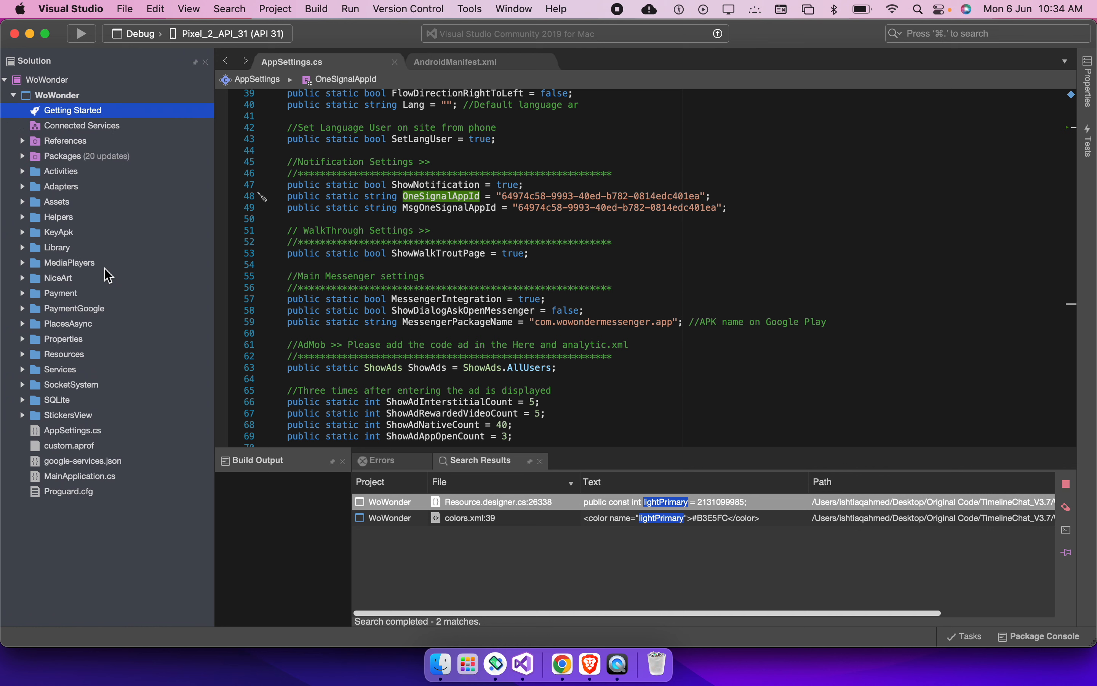
Open AndroidManifest.xml from the Properties folder and copy the package name com.wowondertimeline.chat from its ADM permission line
double_click(86, 338)
left_click(88, 354)
right_click(87, 354)
mouse_move(191, 360)
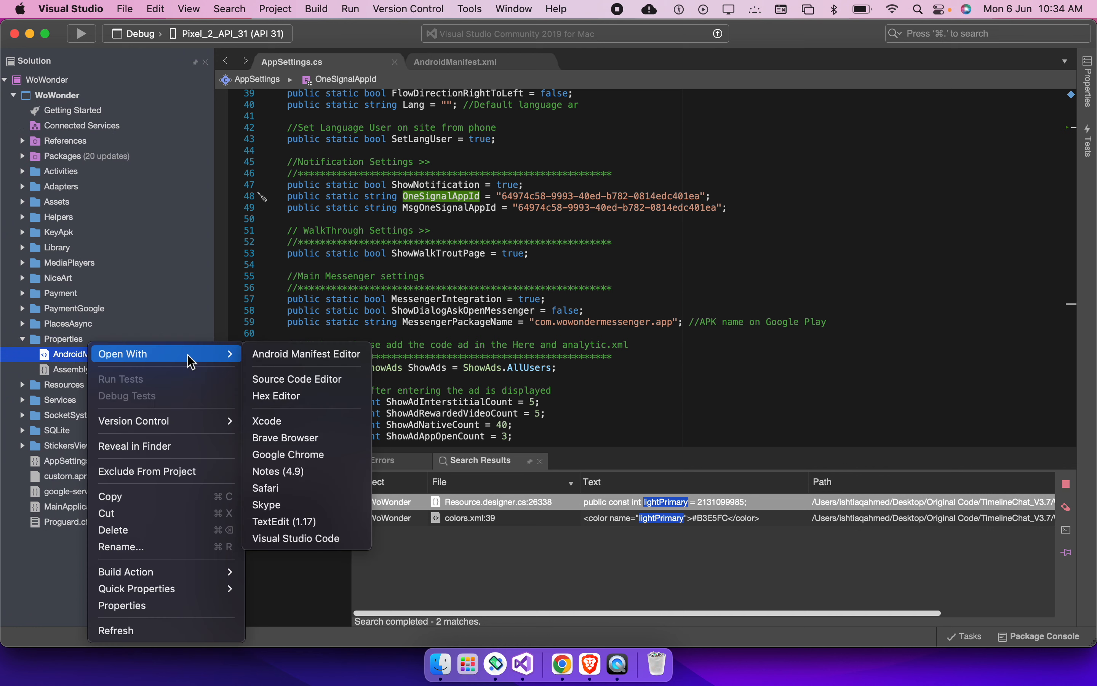
key("Escape")
left_click(481, 62)
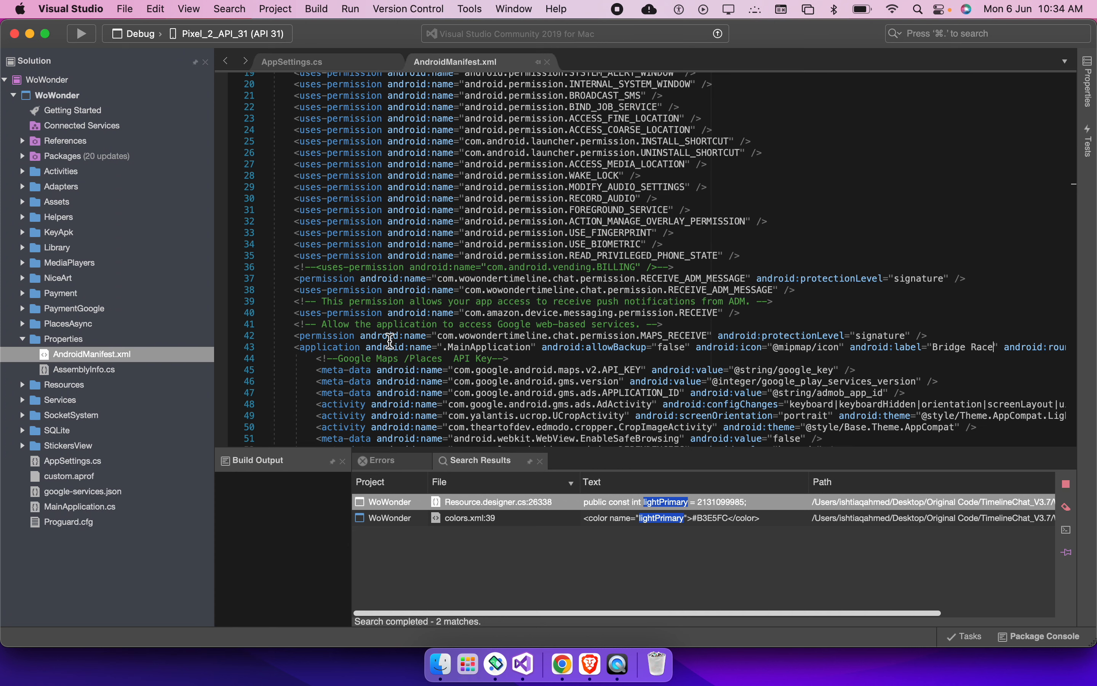
left_click_drag(438, 278, 575, 279)
key("super+c")
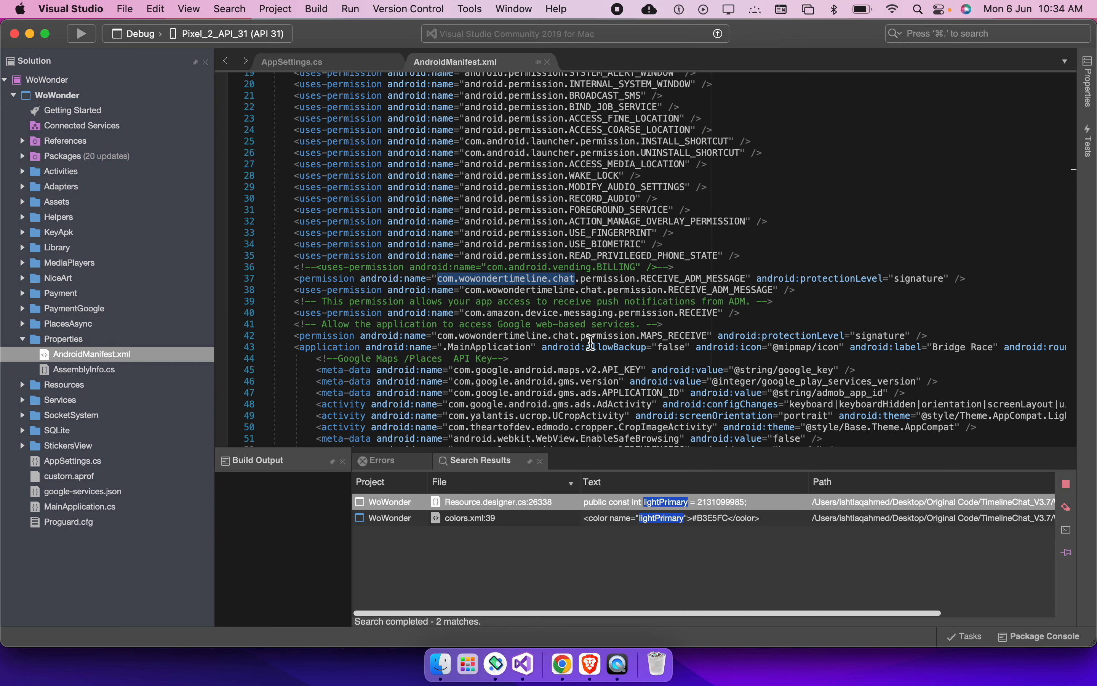
Switch to Chrome and register an Android app in the Firebase project with package name com.wowondertimeline.chatmay and nickname iofjdsok
key("super+Tab")
left_click(411, 447)
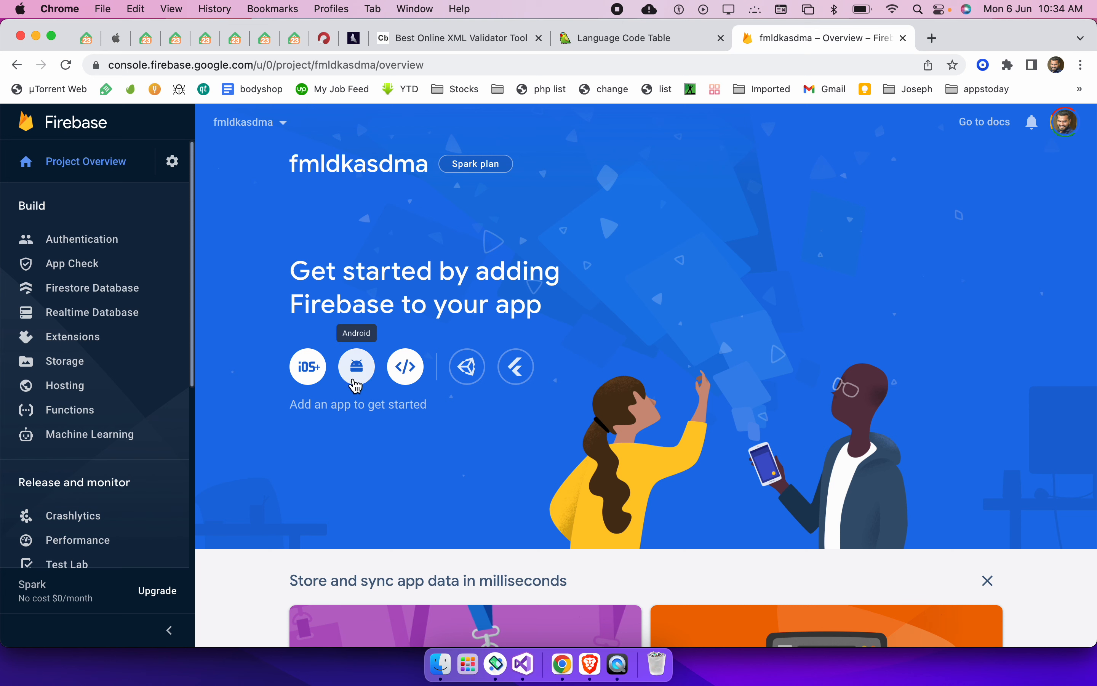
left_click(357, 383)
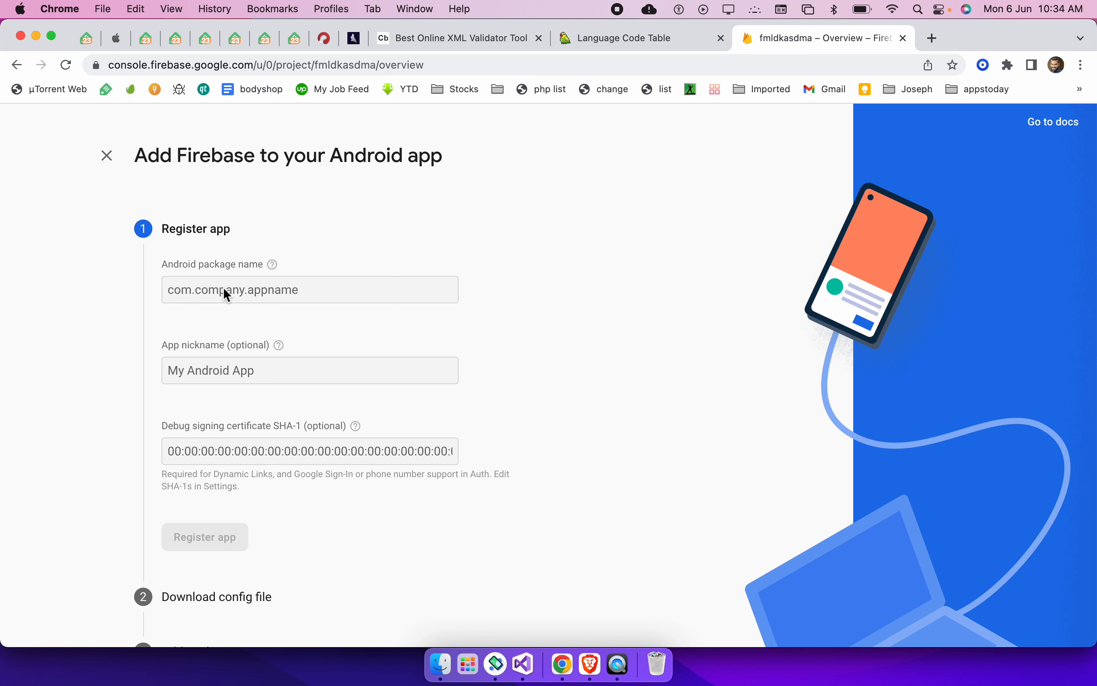
left_click(204, 289)
key("super+v")
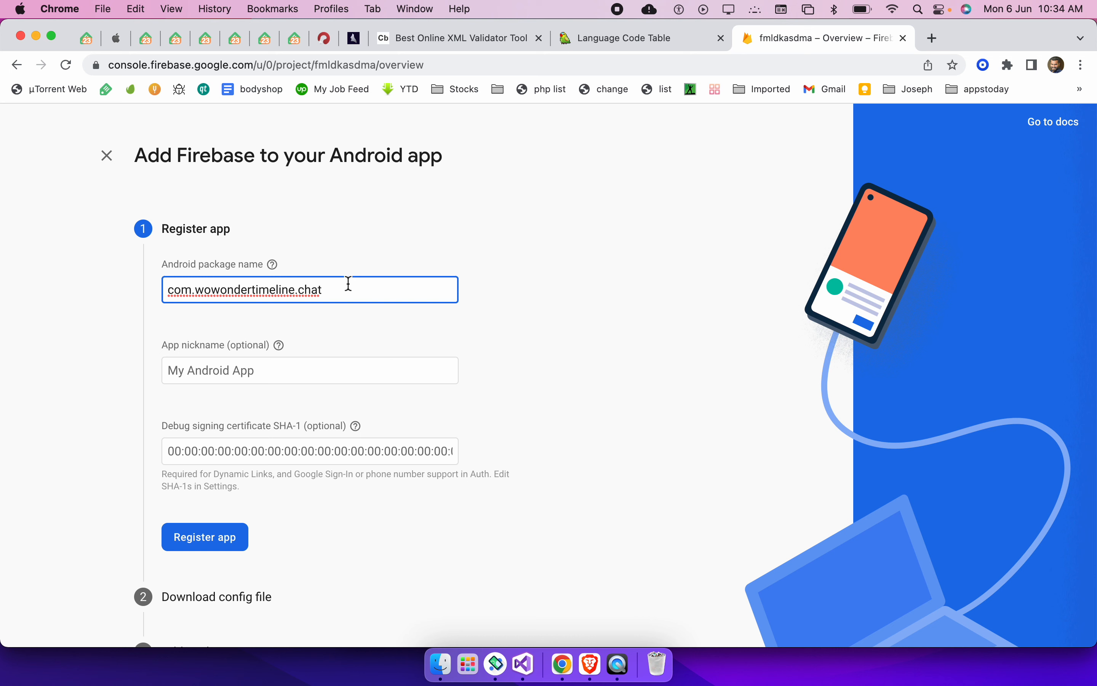
type("may")
left_click(274, 363)
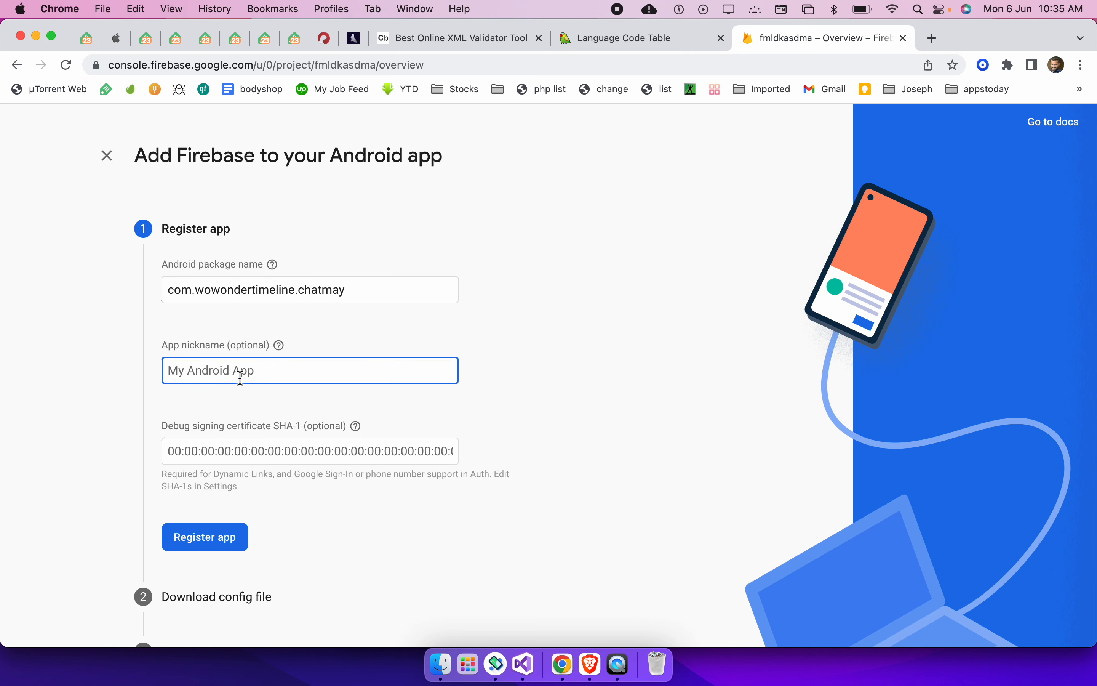
type("iofjdsok")
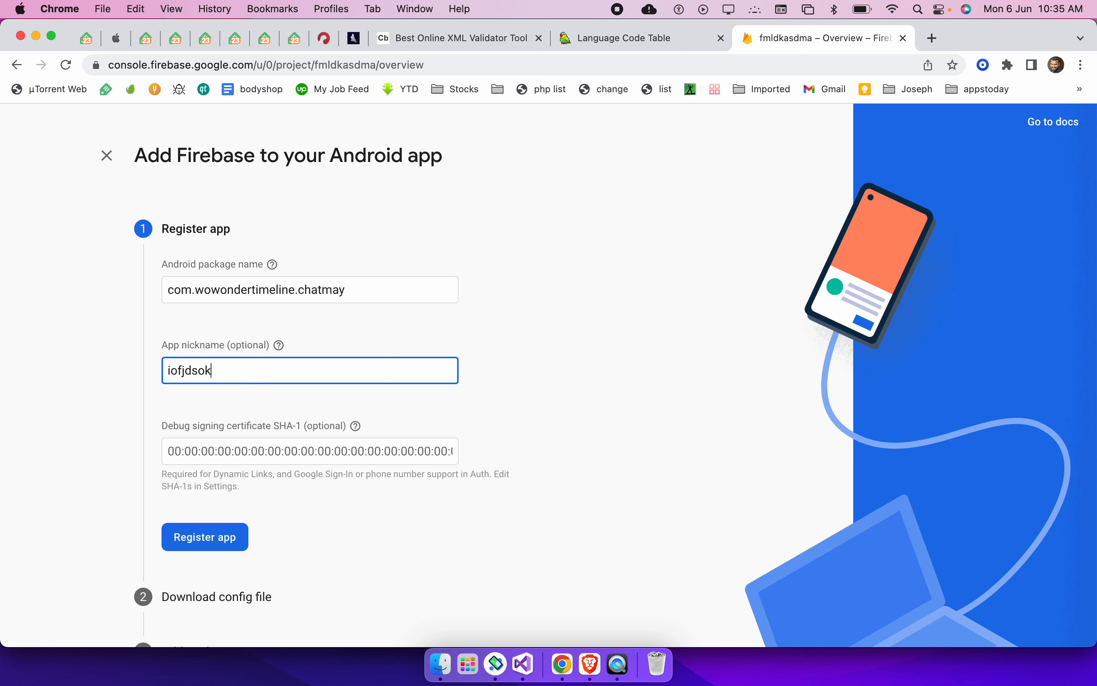
left_click(211, 456)
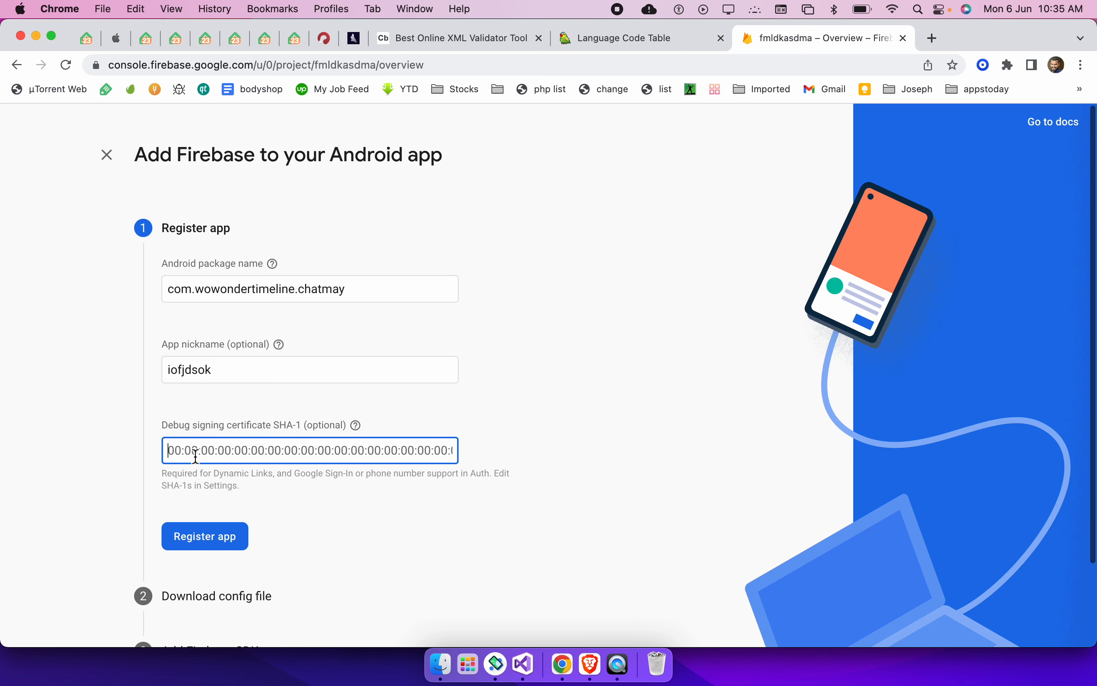
scroll(195, 455, "down", 1)
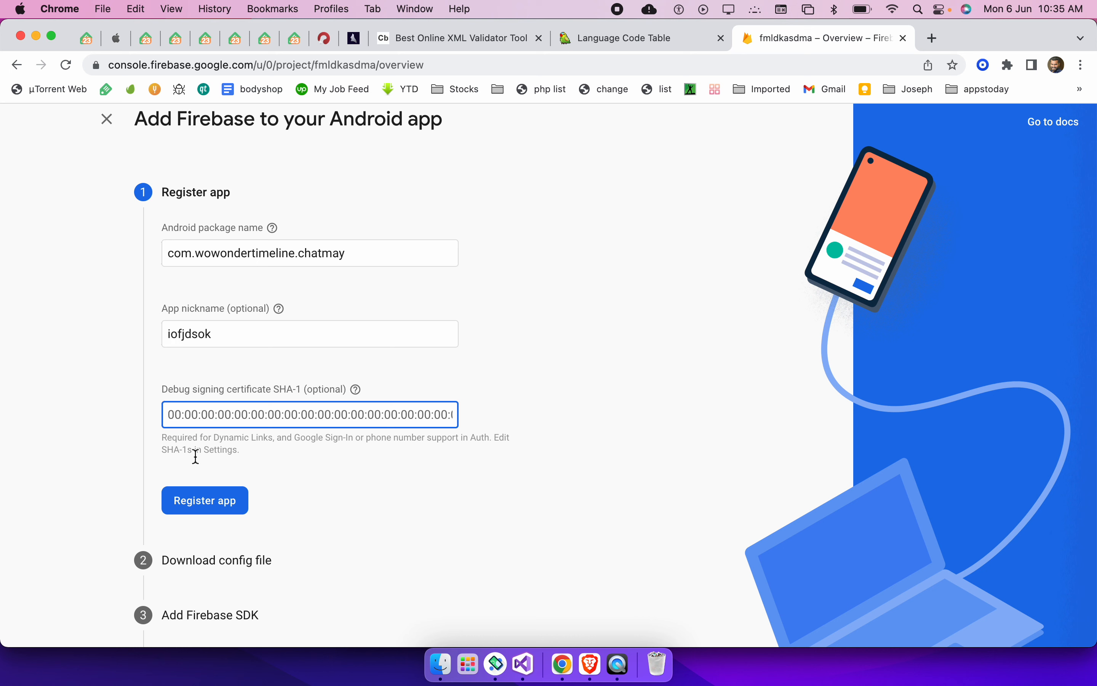
left_click(212, 505)
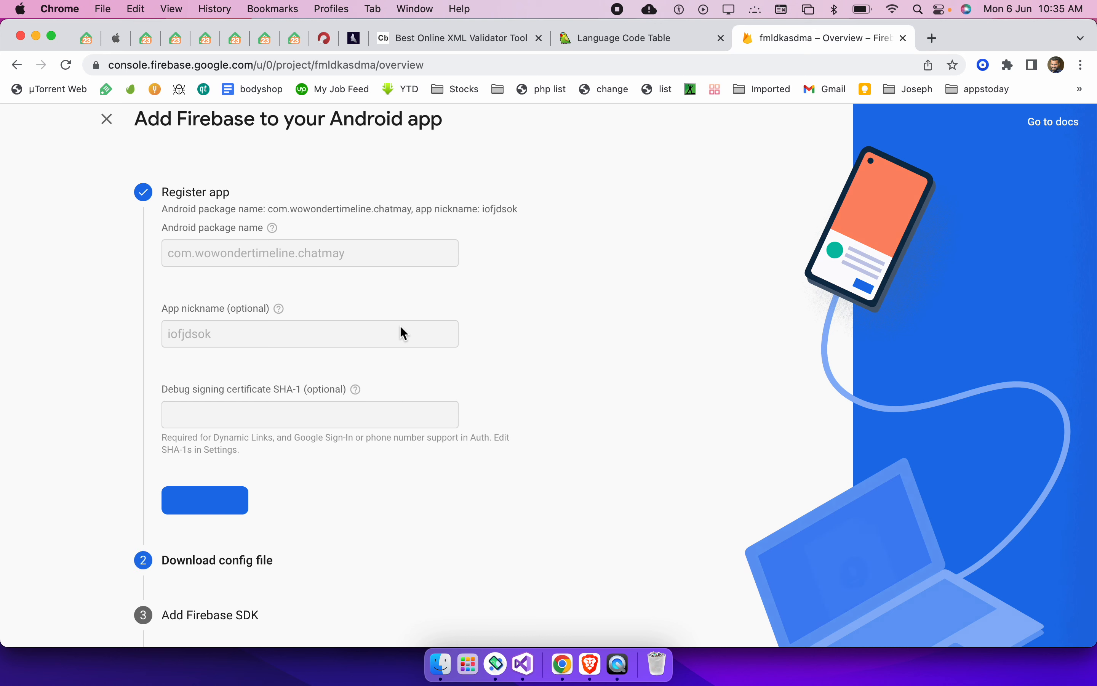
Download the google-services.json config file, view it in the Downloads folder, and close the Finder windows
left_click(238, 290)
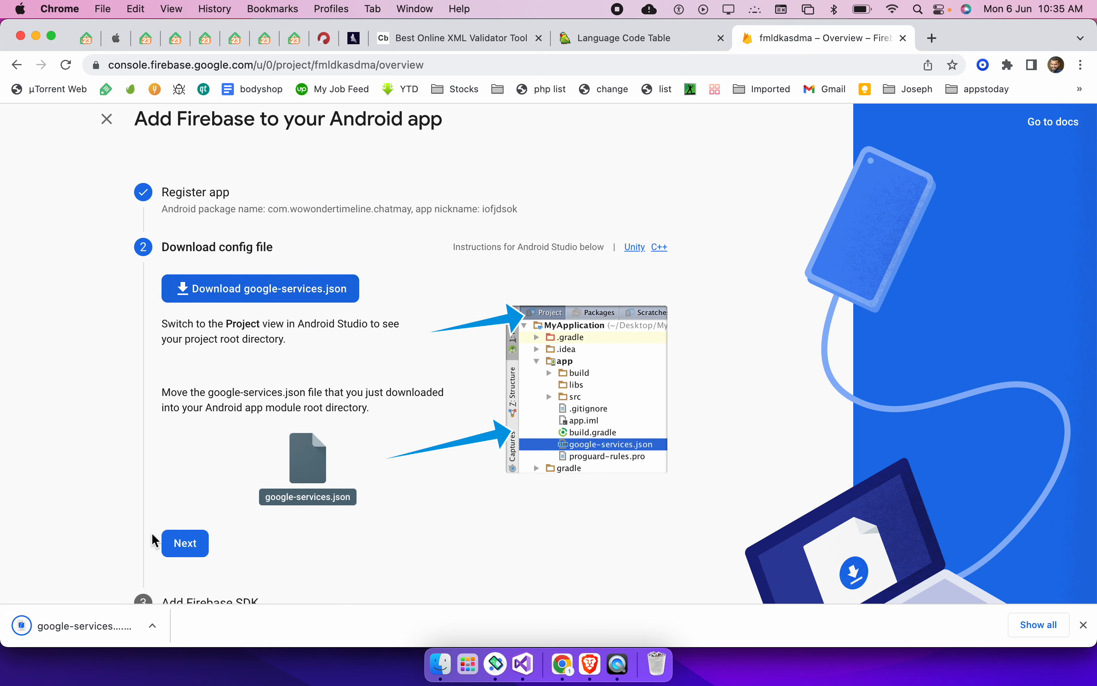
left_click(167, 626)
left_click(213, 603)
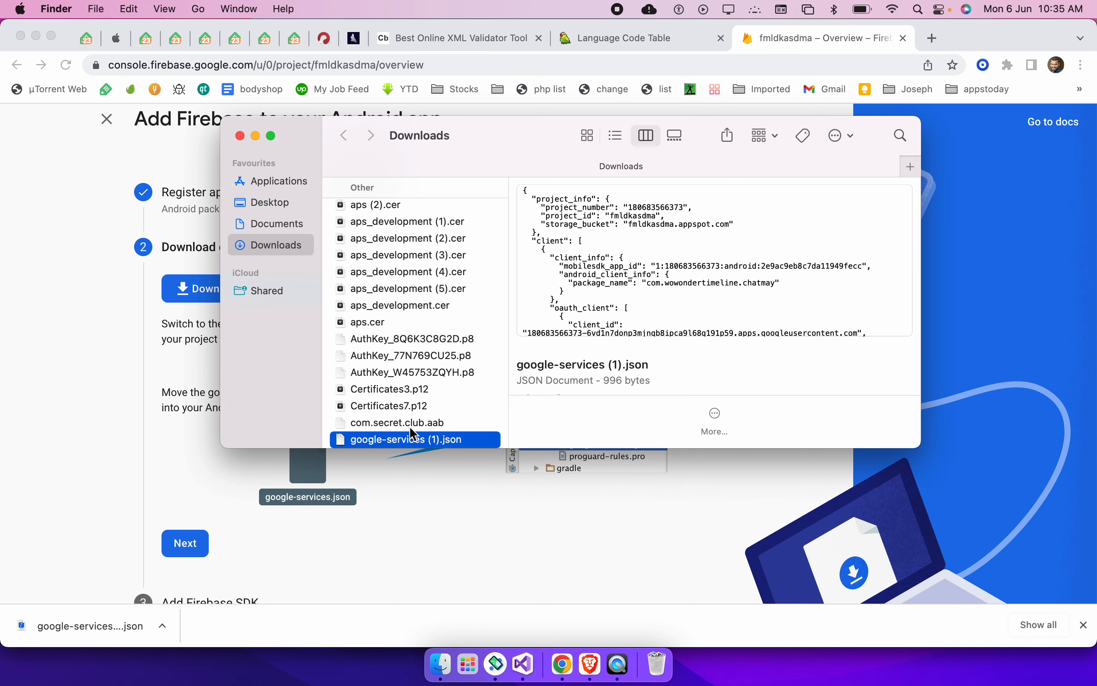
scroll(408, 422, "down", 3)
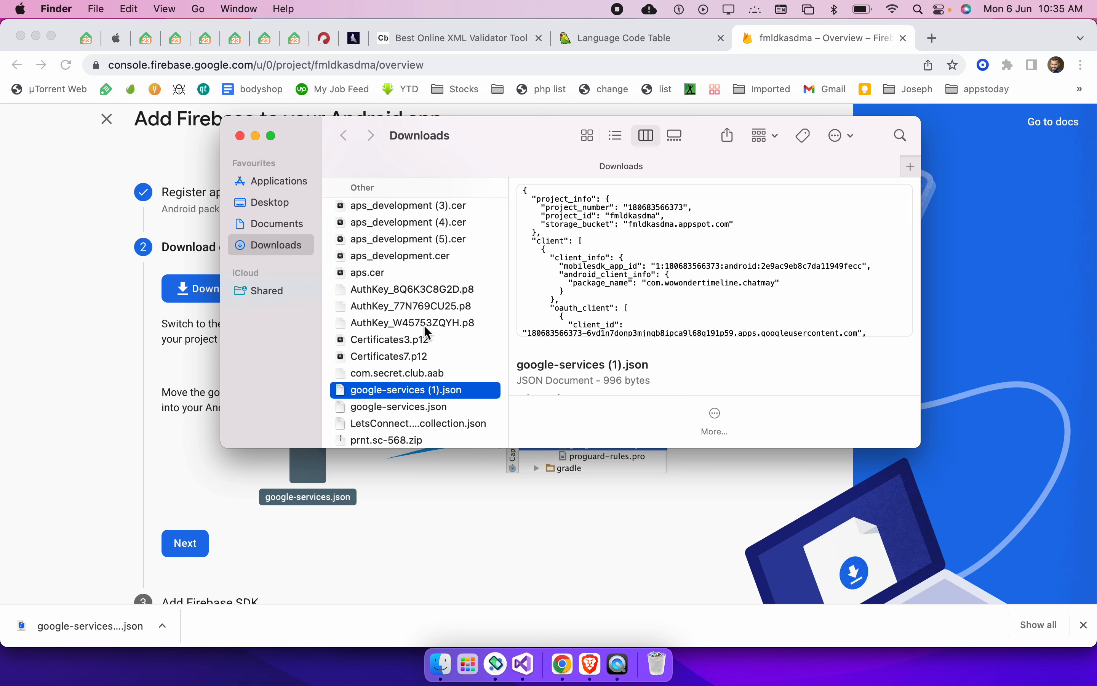
key("super+w")
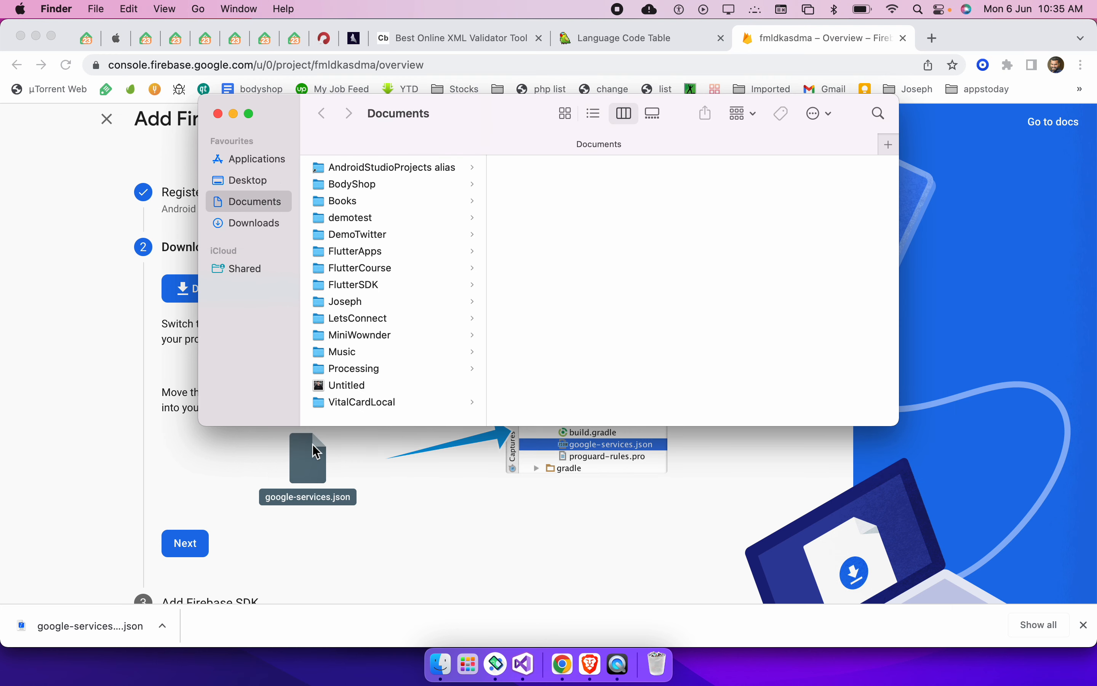
key("super+w")
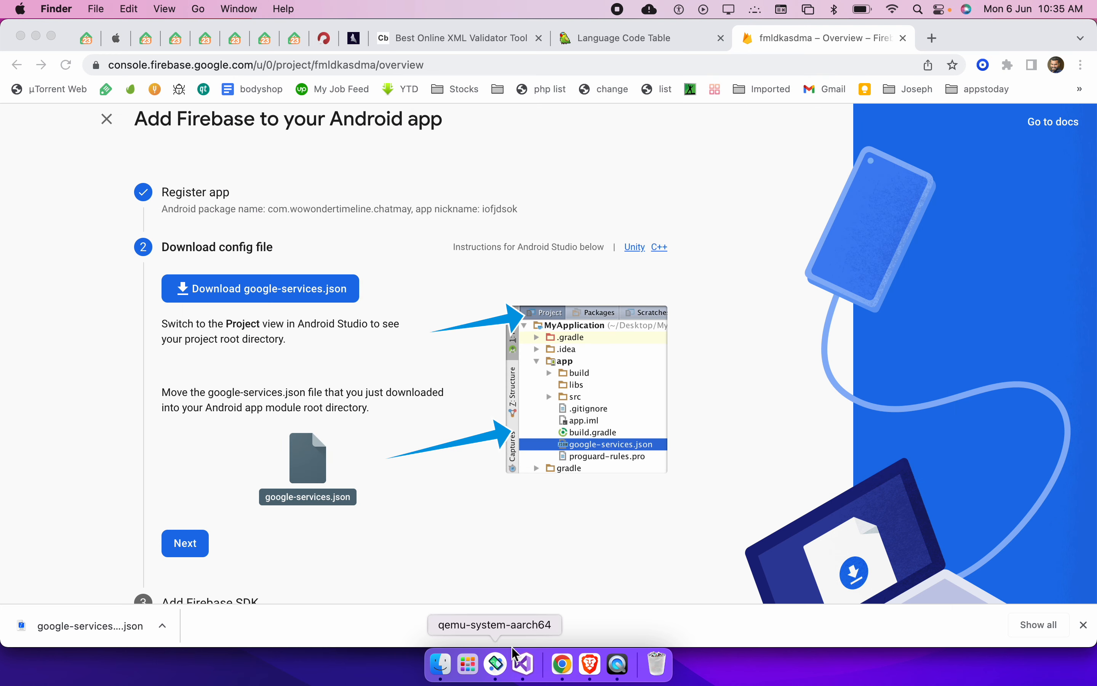
Switch to Visual Studio and examine the package name and client entries in the project's google-services.json, closing the file when done
left_click(524, 664)
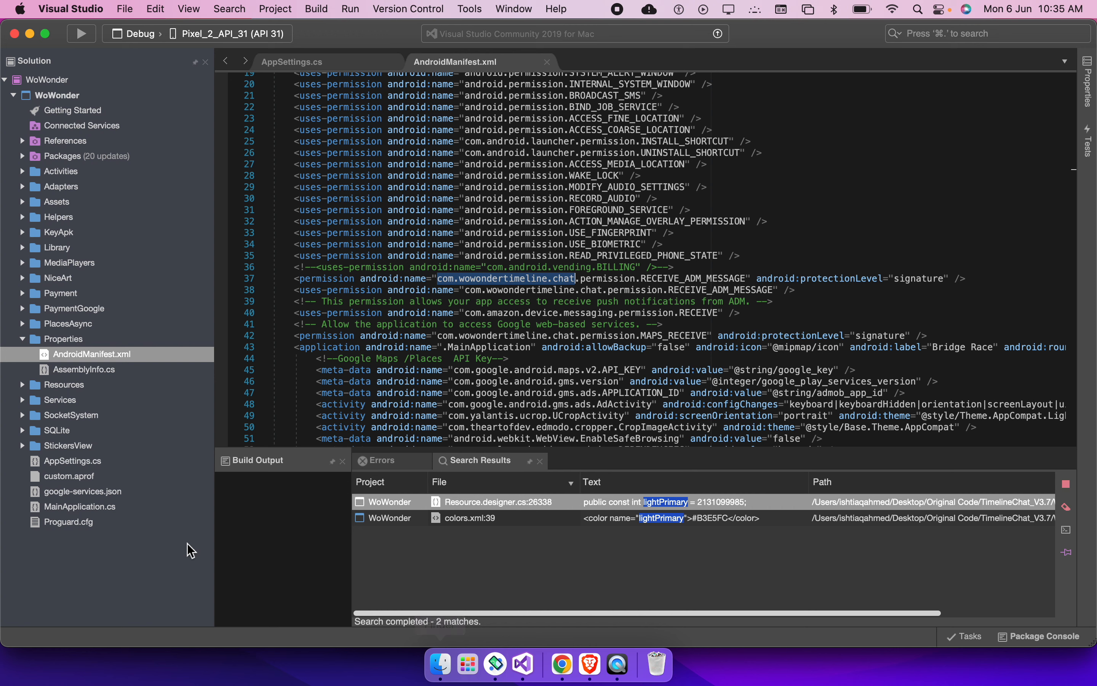
double_click(96, 490)
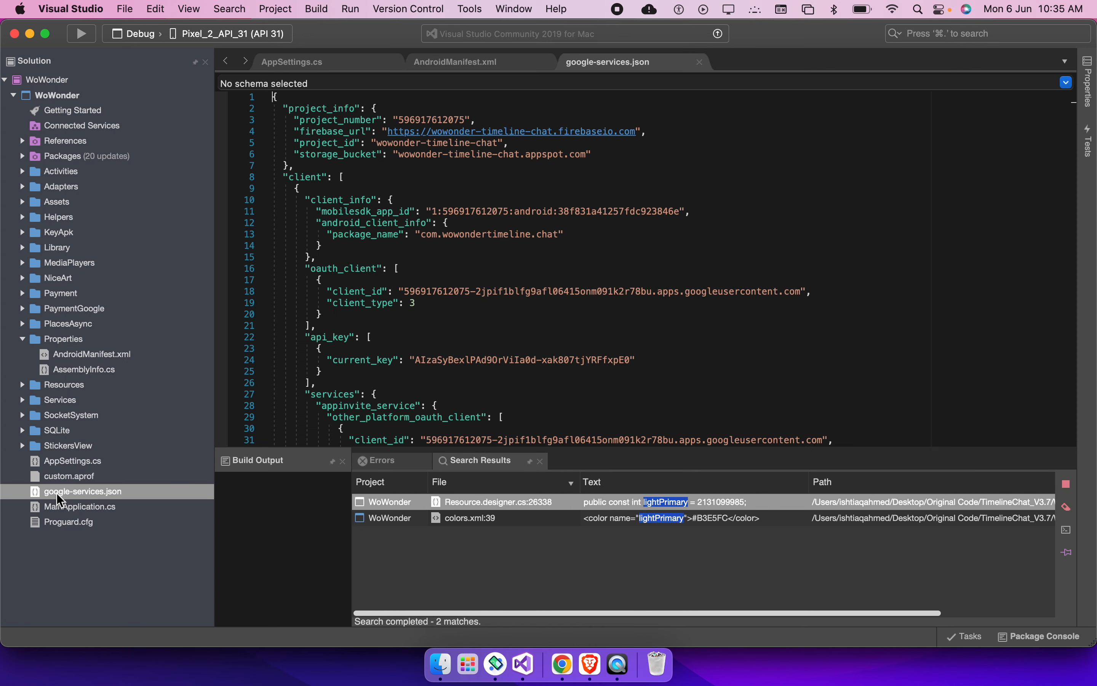
left_click_drag(422, 234, 564, 234)
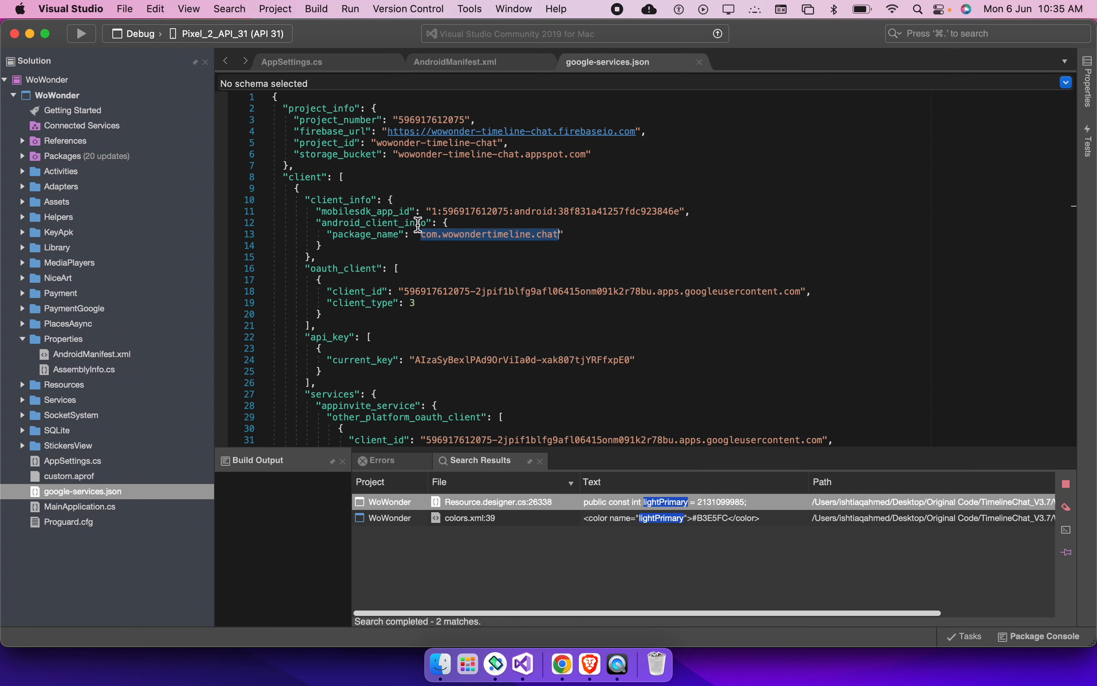
left_click(377, 197)
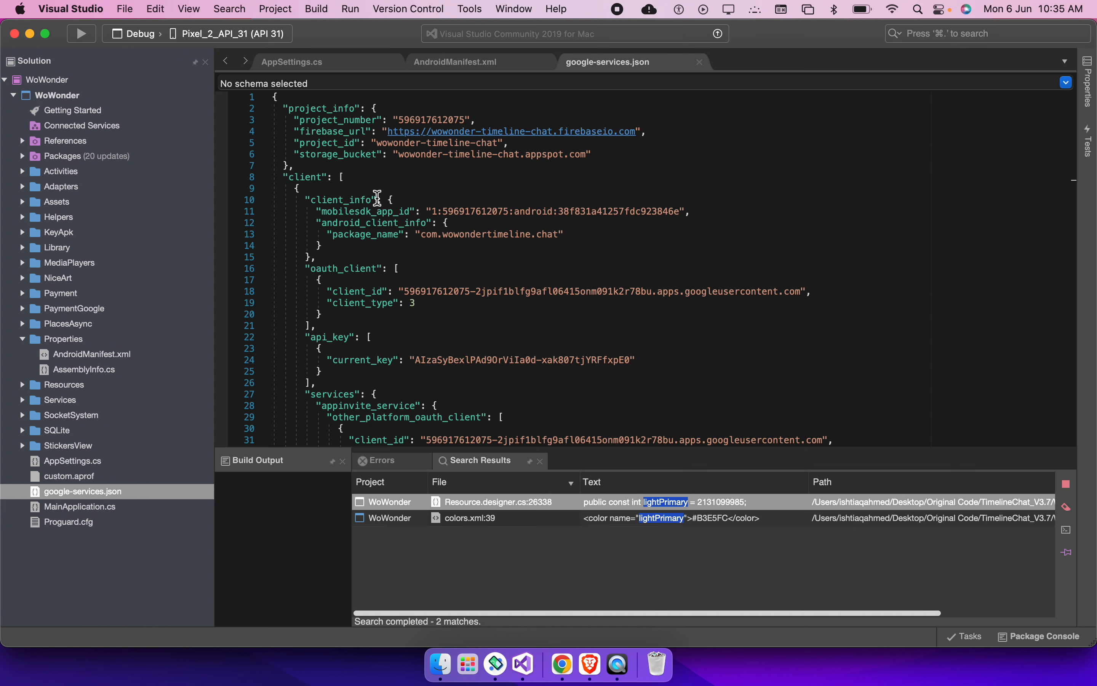
scroll(375, 198, "down", 10)
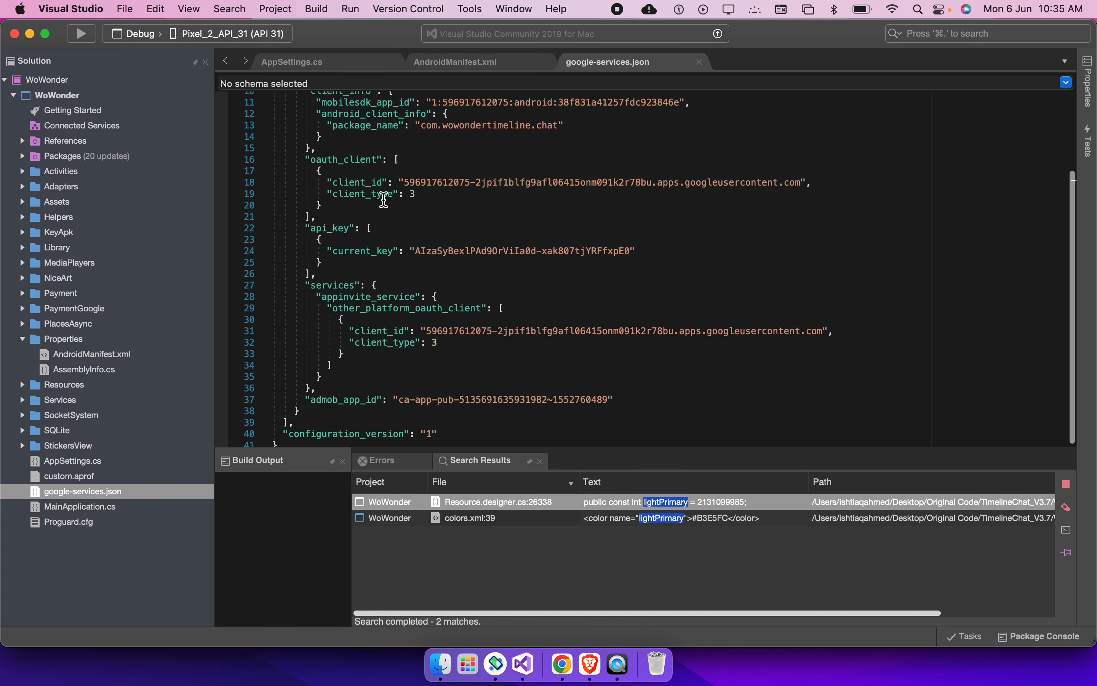
scroll(385, 199, "up", 5)
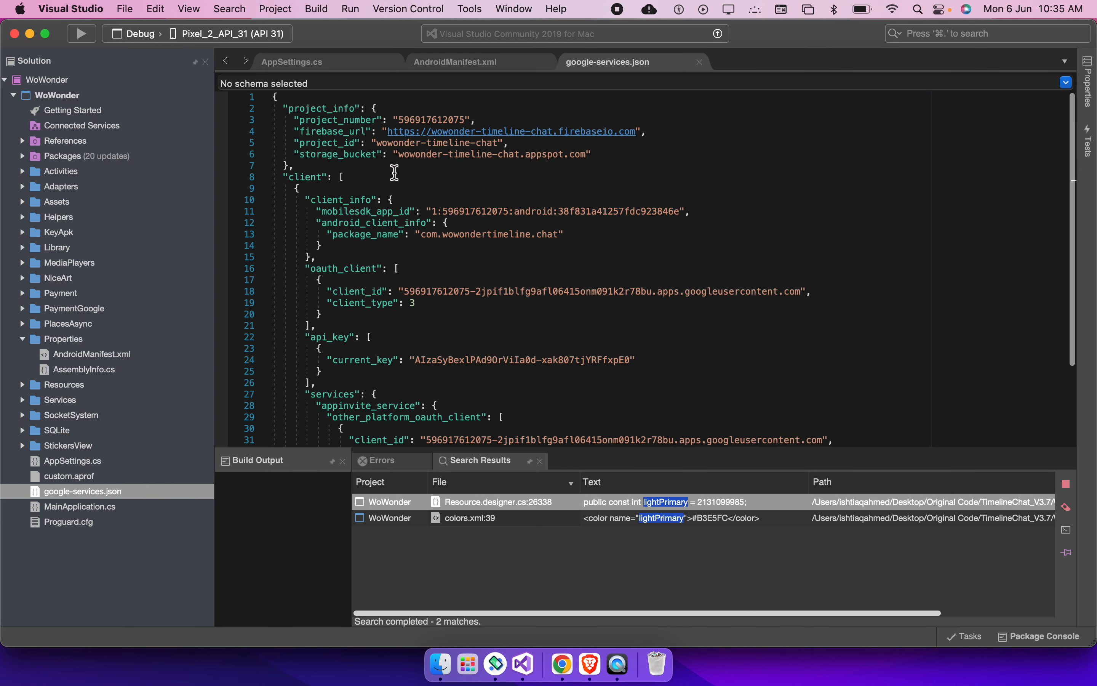
key("super+w")
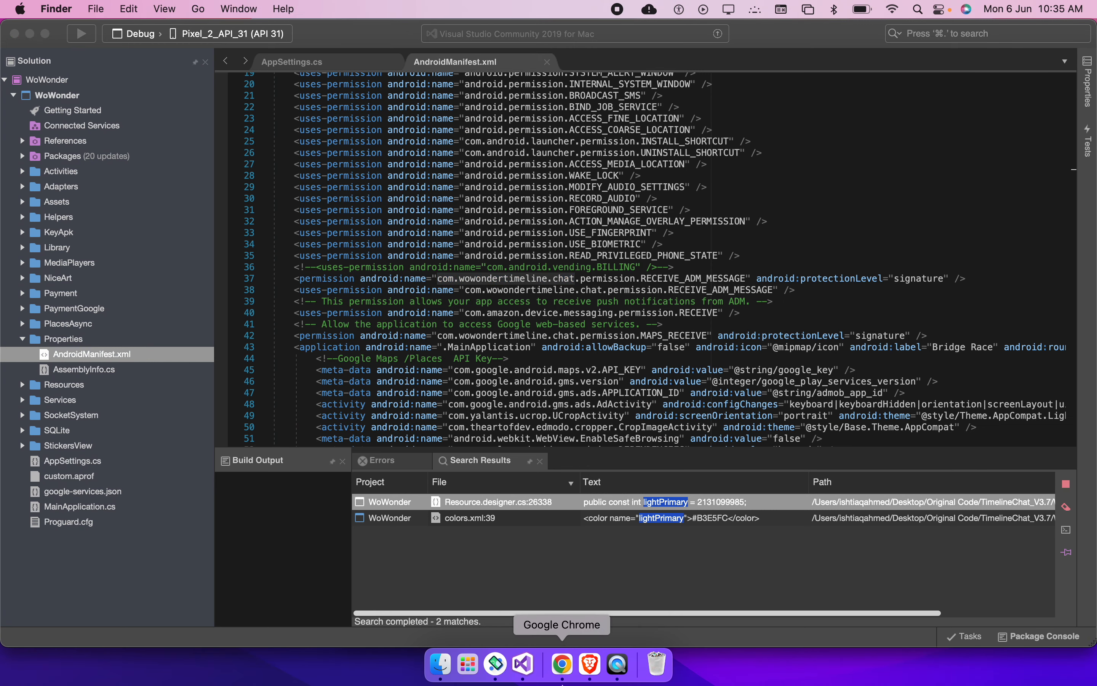
Switch back to Chrome, complete the remaining Firebase setup stages for the Android app, and continue to the console
left_click(562, 664)
left_click(179, 542)
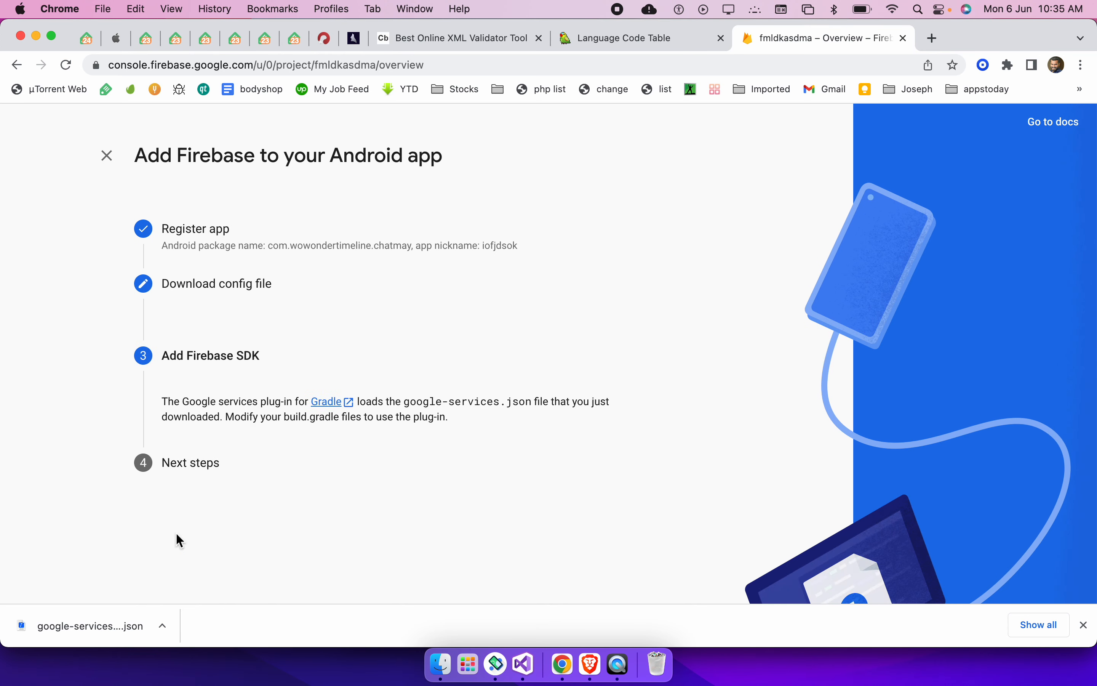
scroll(180, 539, "down", 10)
left_click(250, 504)
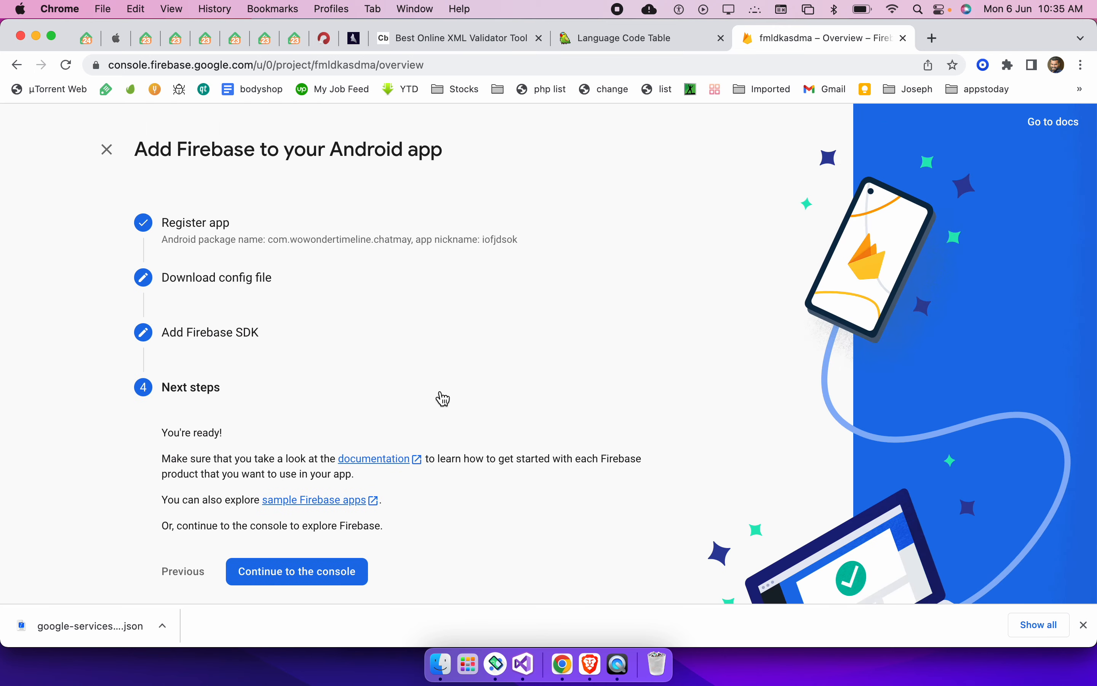
left_click(293, 572)
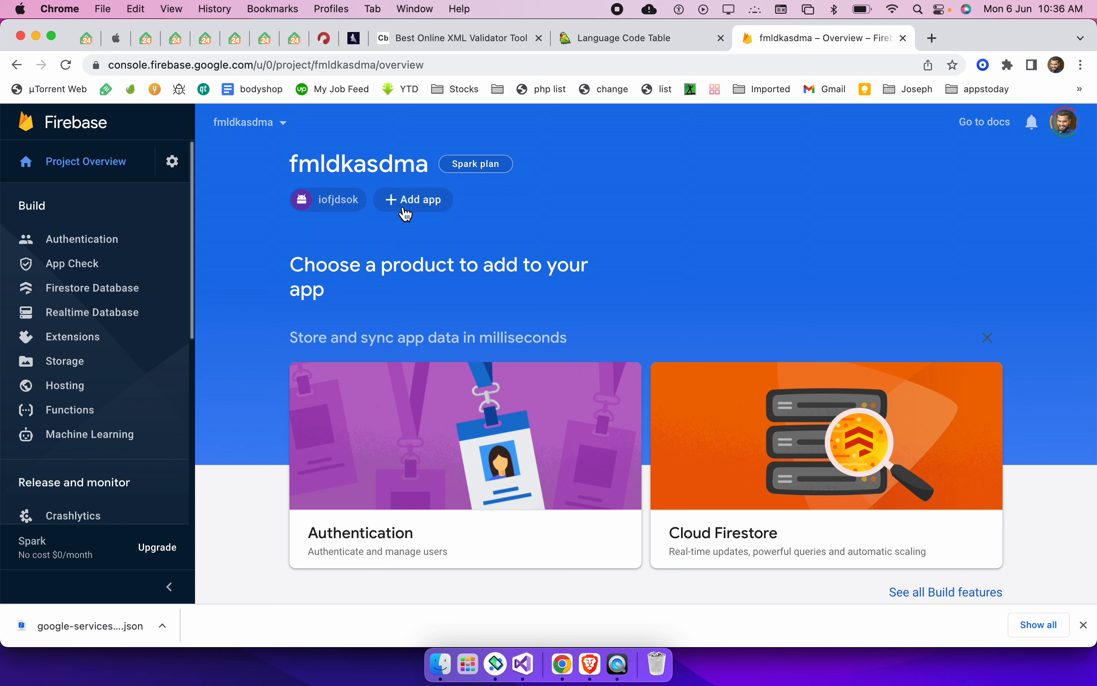
Open the iofjdsok app's Cloud Messaging settings and enable the legacy Cloud Messaging API through the Google Cloud console
mouse_move(331, 208)
left_click(501, 210)
left_click(336, 196)
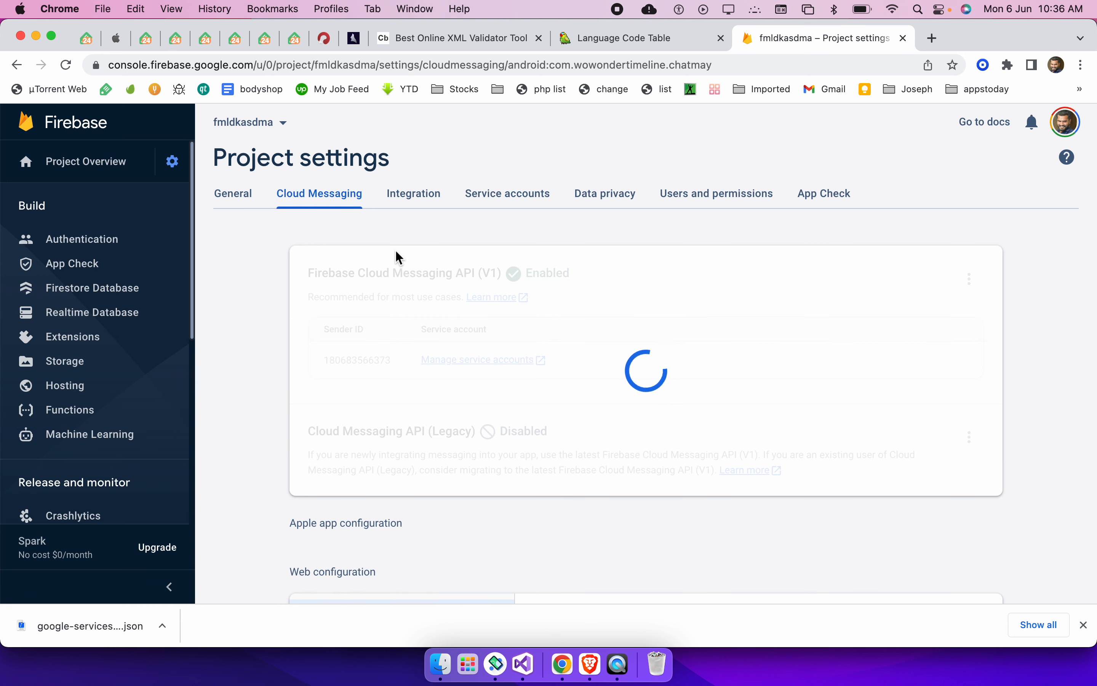
scroll(398, 257, "down", 1)
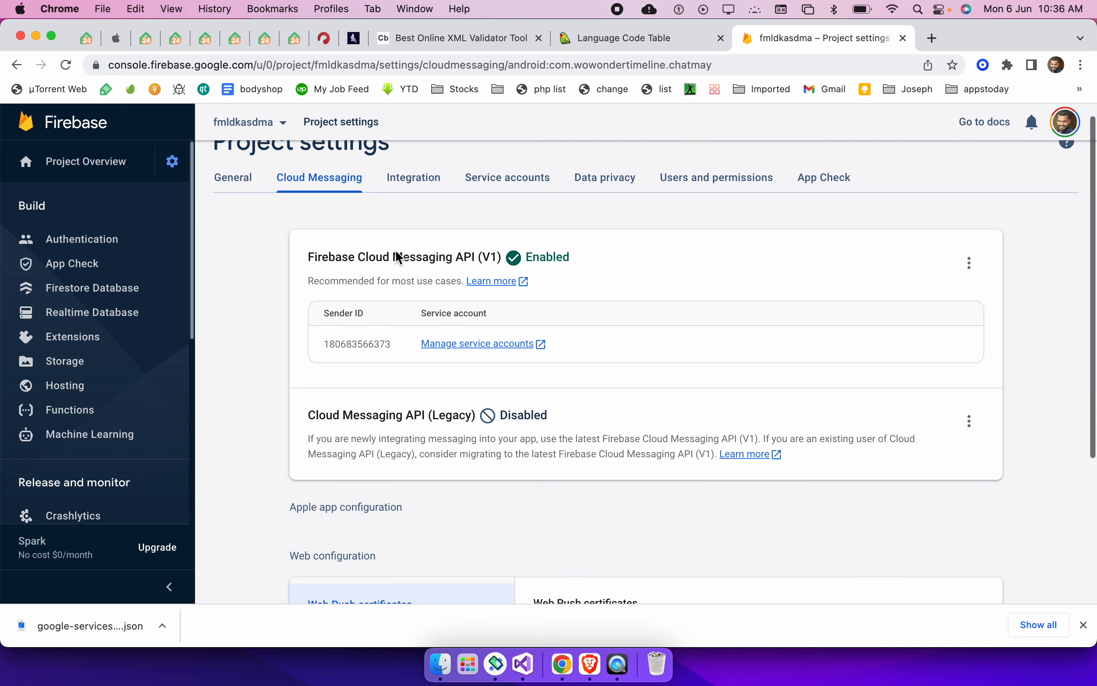
left_click(975, 419)
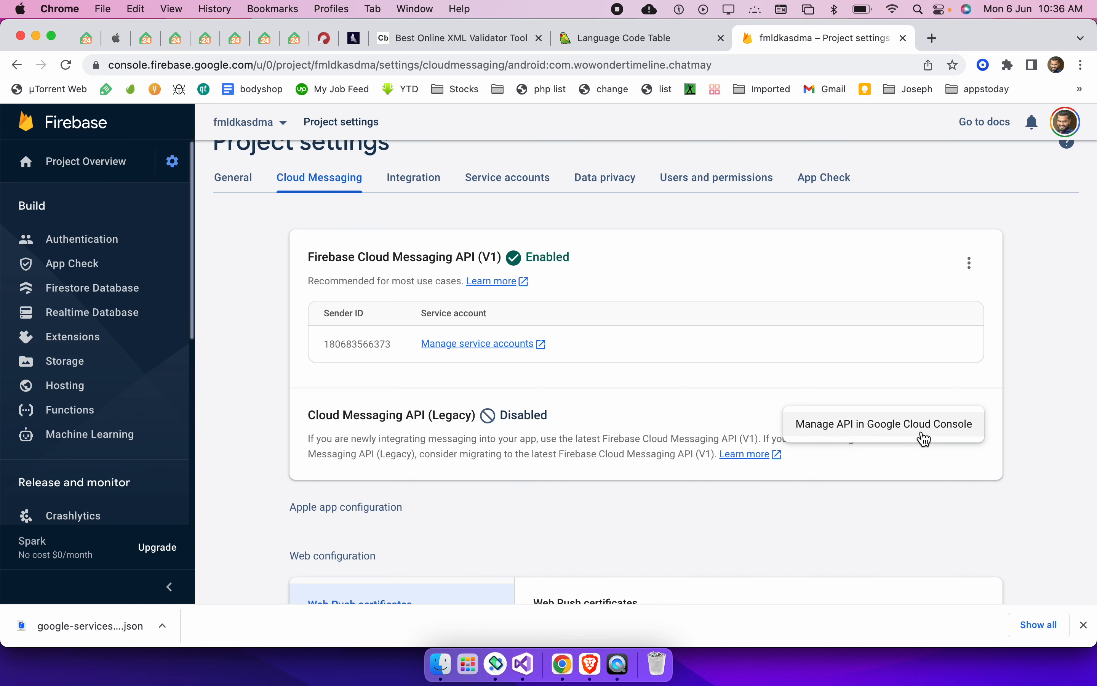
left_click(918, 433)
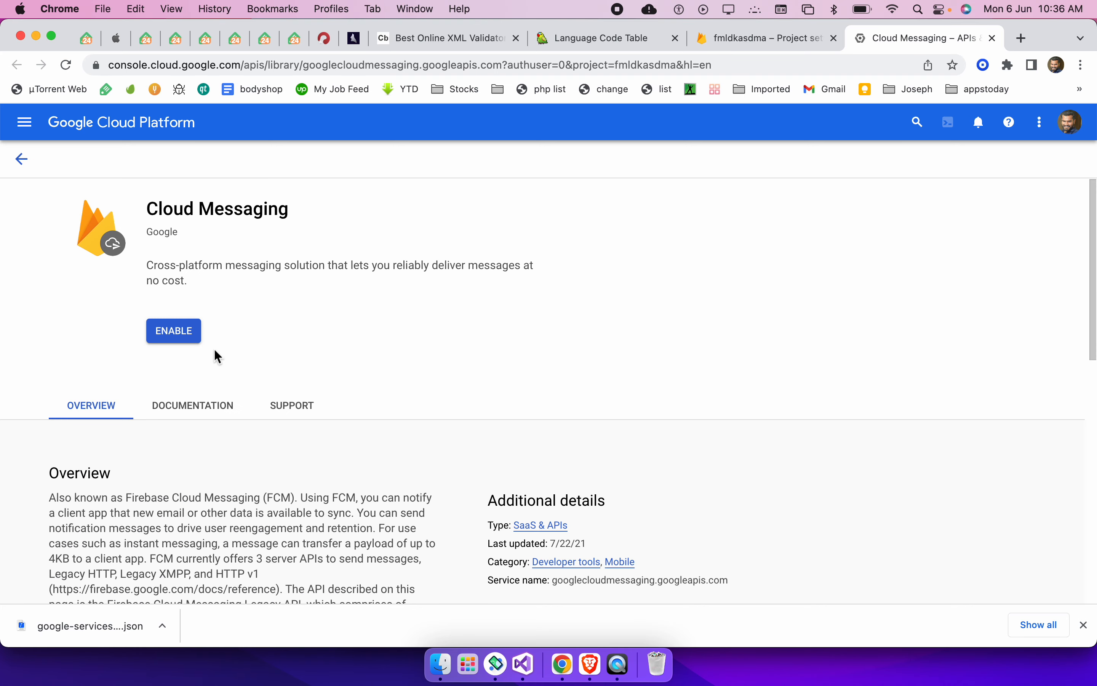
left_click(193, 336)
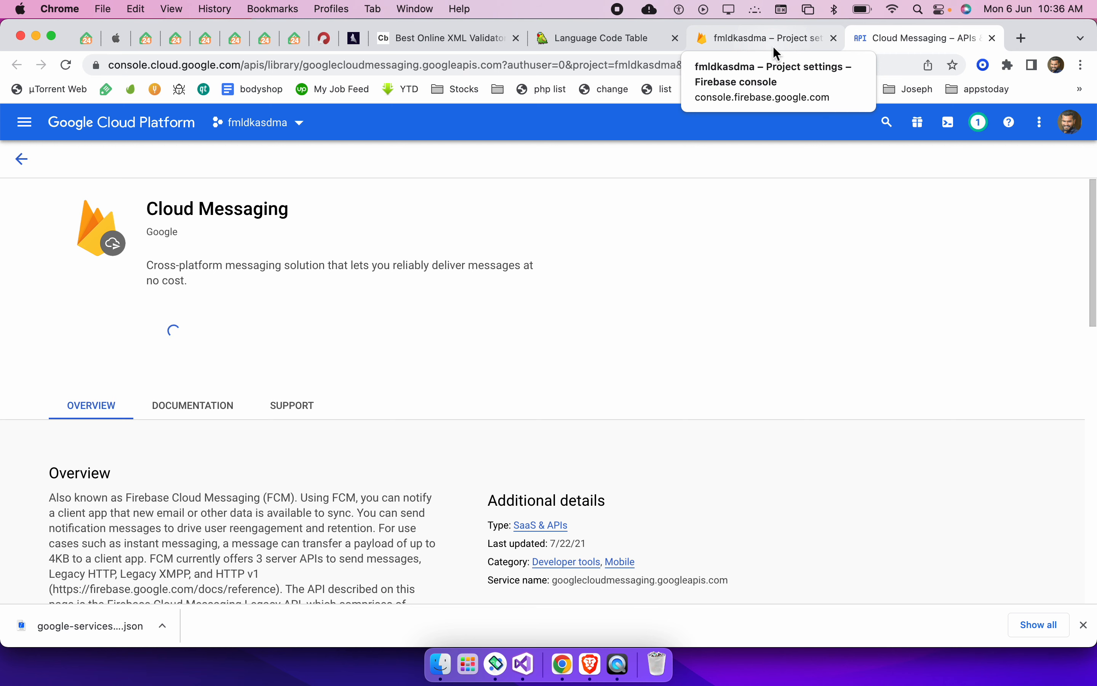
Return to the Firebase project settings, reload them, and examine the legacy Cloud Messaging API's server key and sender ID
left_click(774, 48)
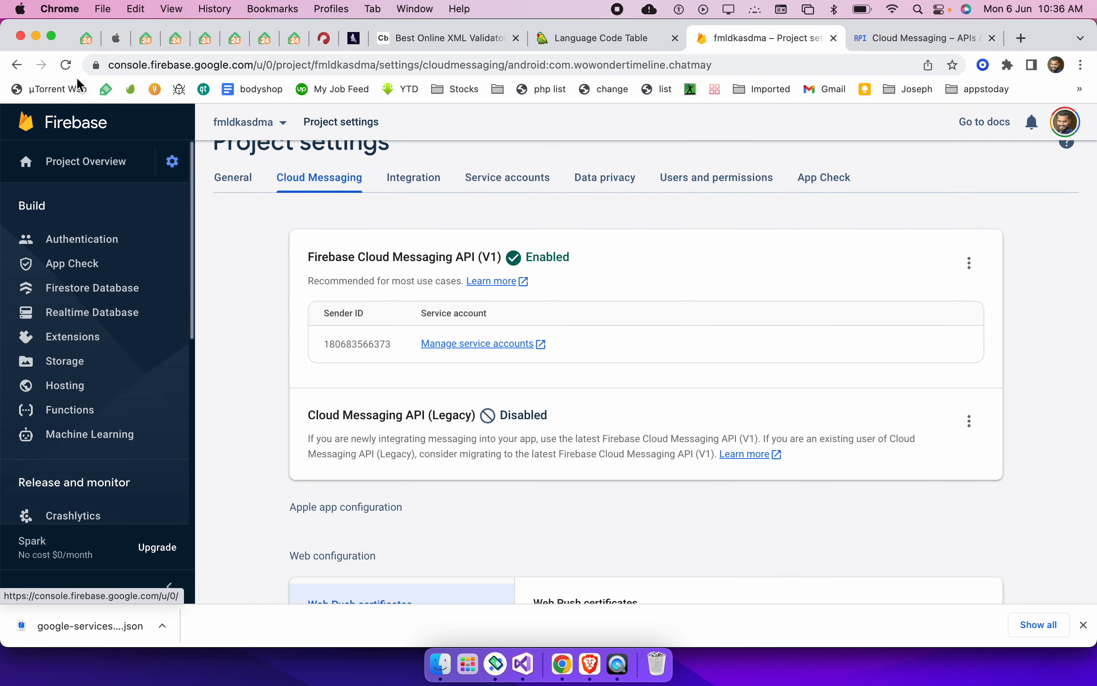
left_click(67, 65)
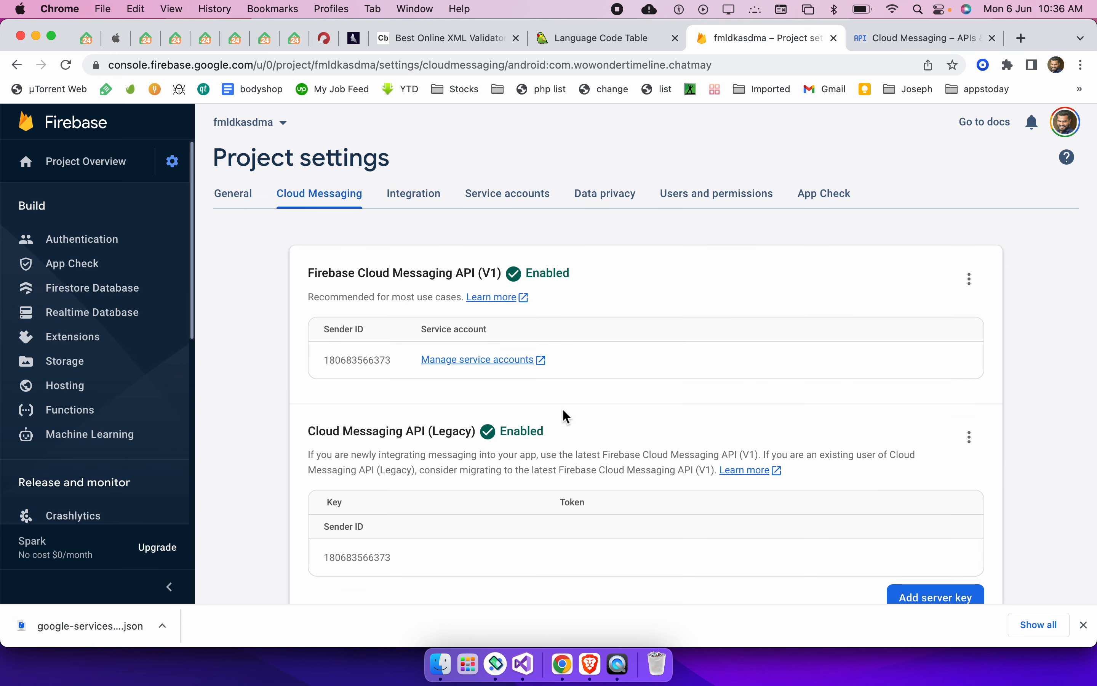
scroll(563, 417, "down", 3)
left_click_drag(410, 430, 759, 446)
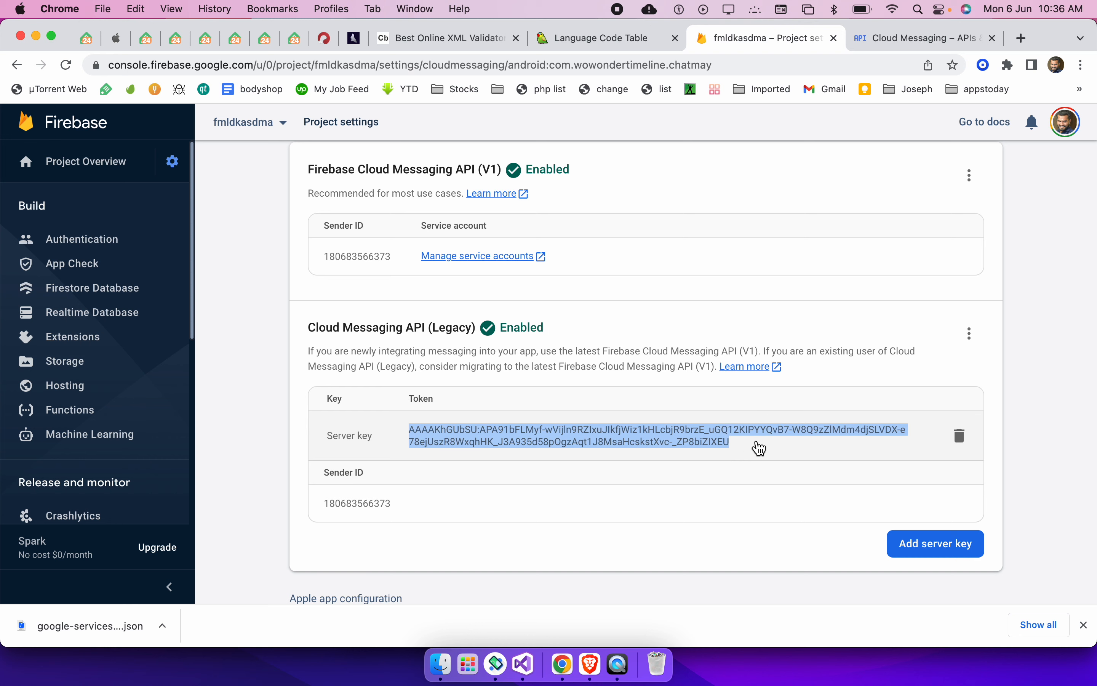
left_click(387, 499)
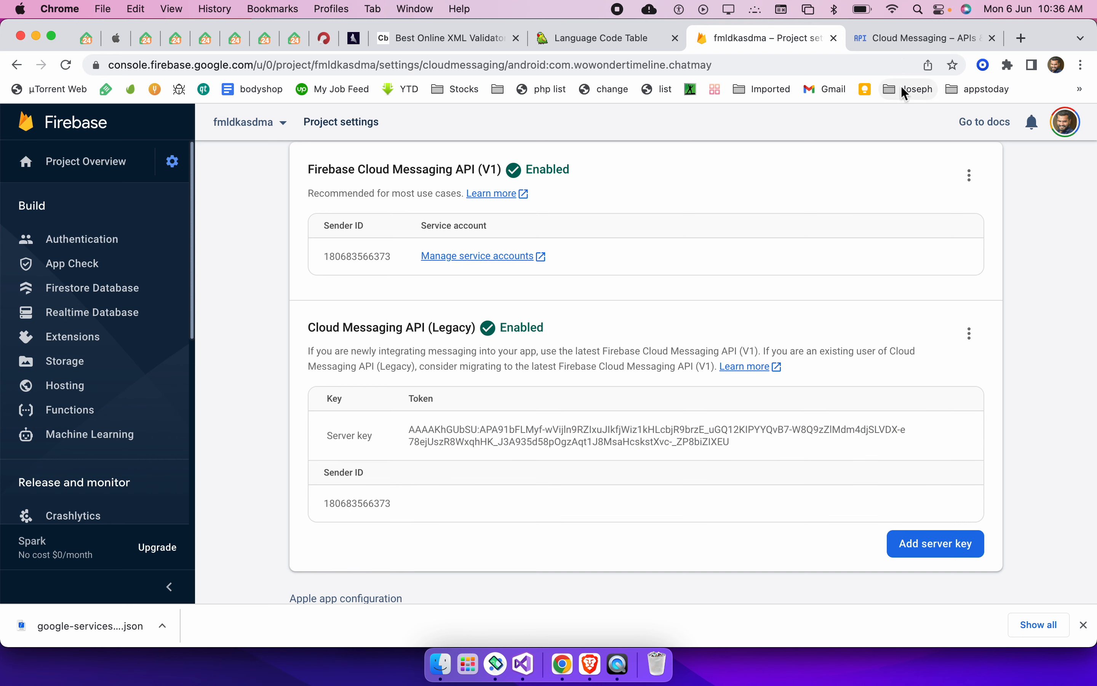
Search Google for "onesignal login" in a new browser tab and open the OneSignal website from the results
left_click(906, 39)
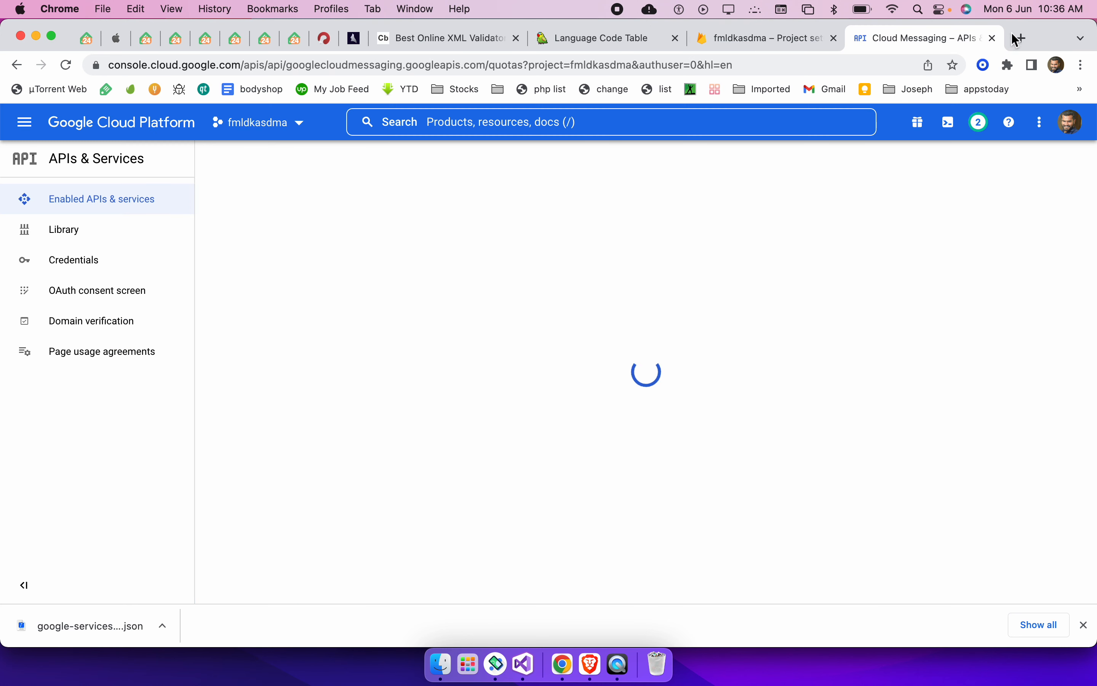
left_click(1016, 39)
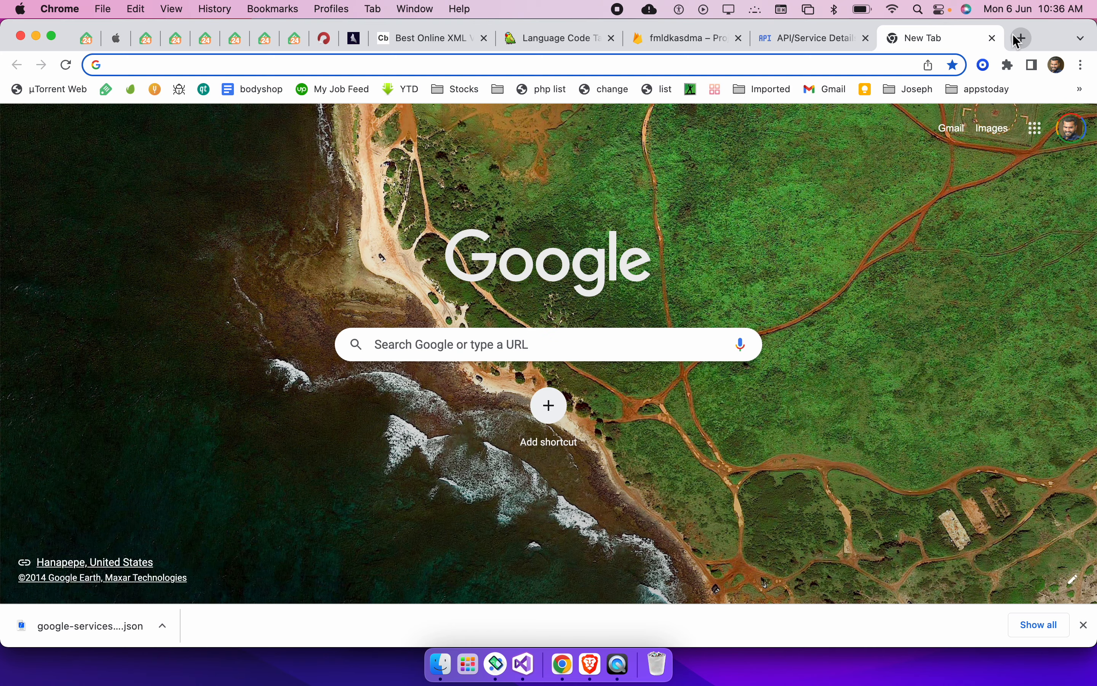
type("onesigna,")
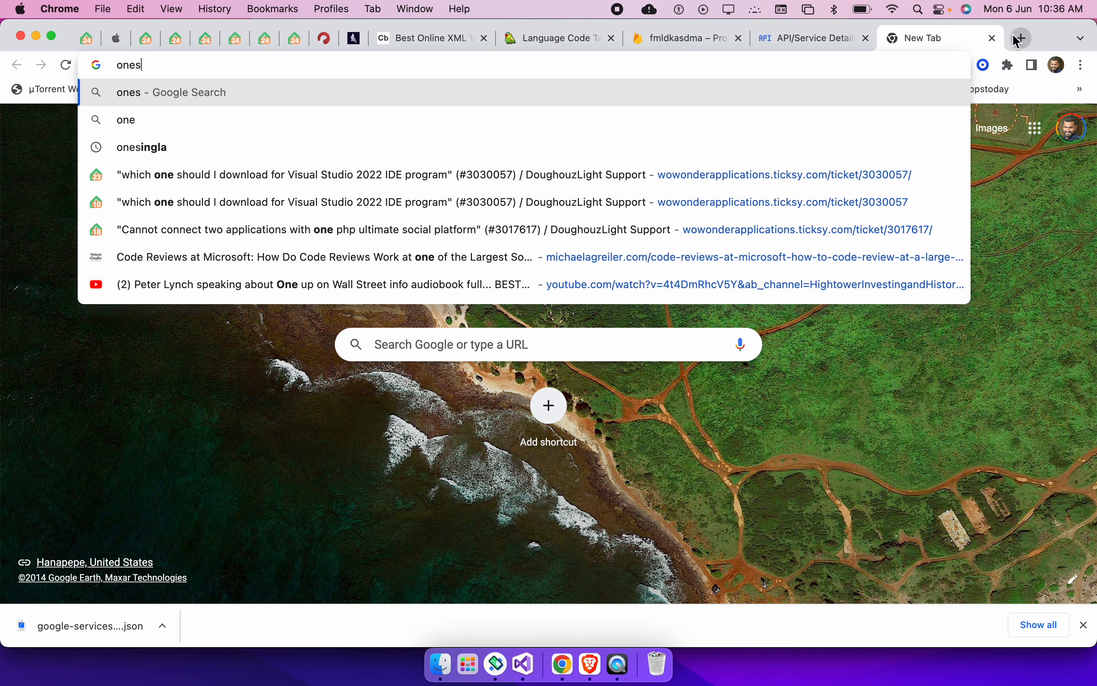
key("BackSpace")
type("l")
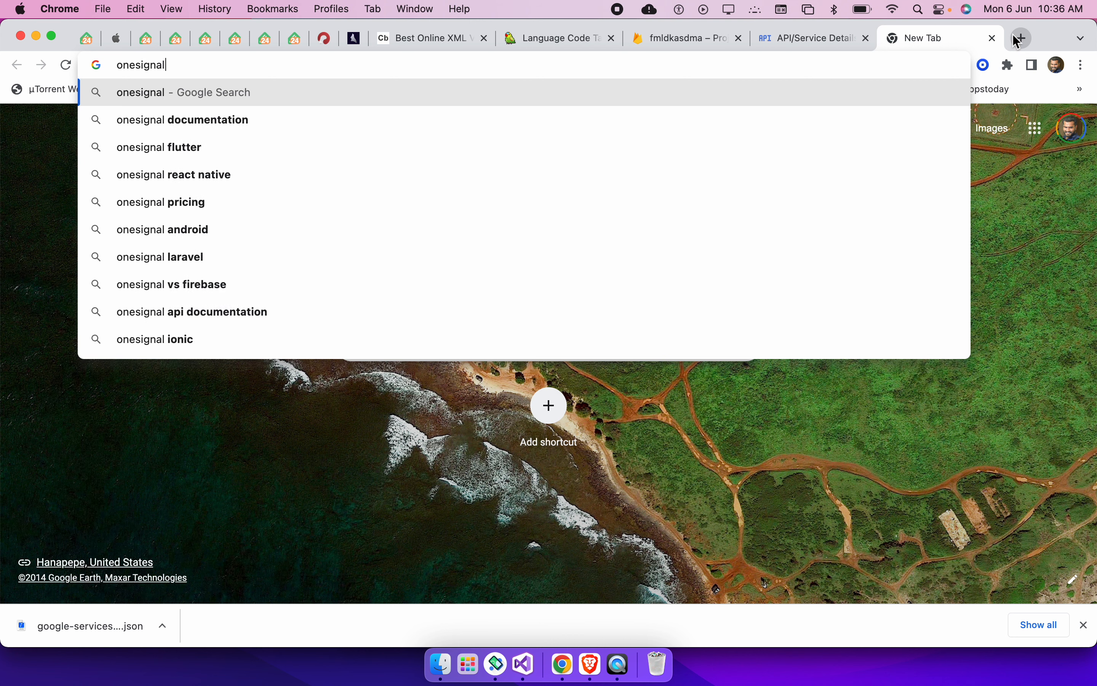
key("Down")
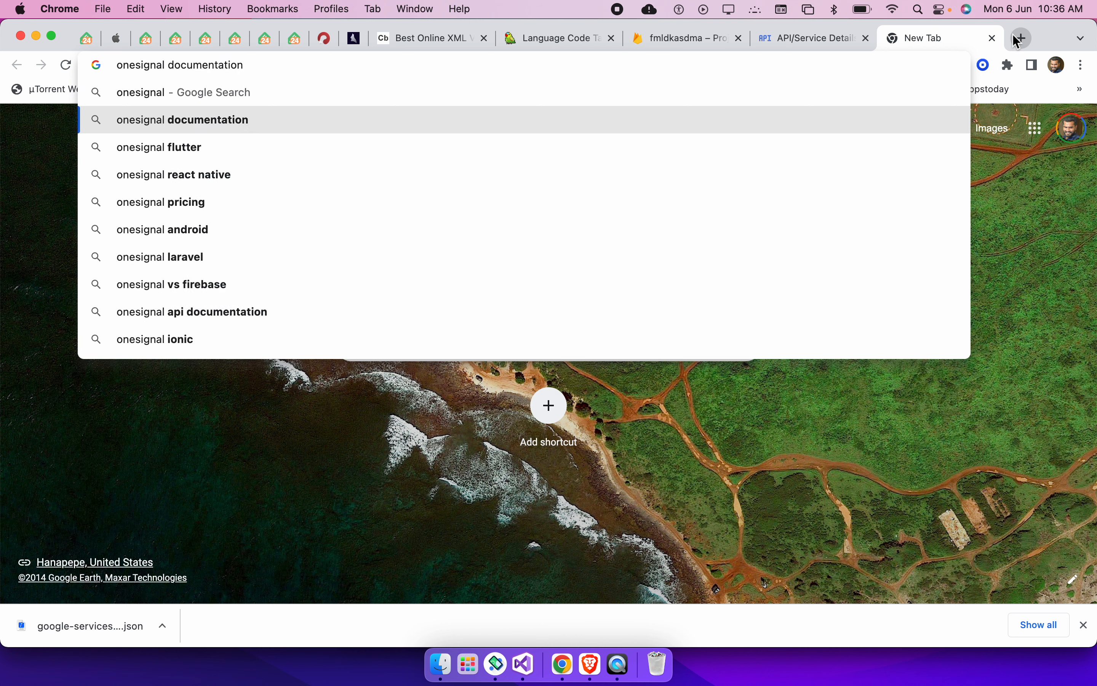
key("Up")
type("login")
key("Return")
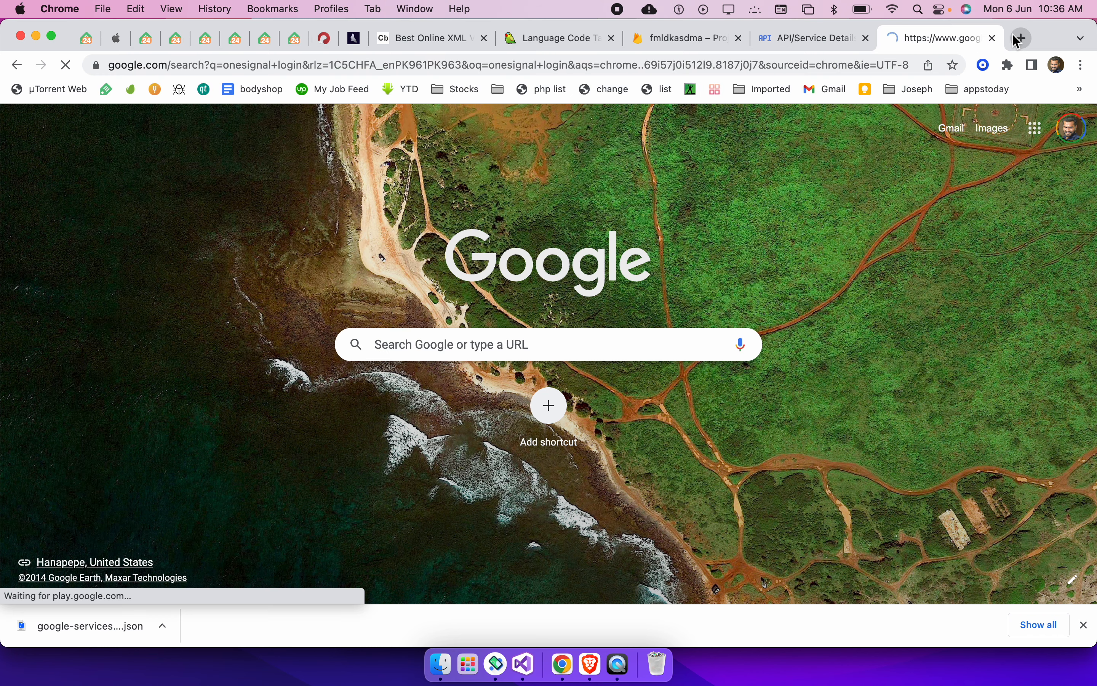
left_click(274, 271)
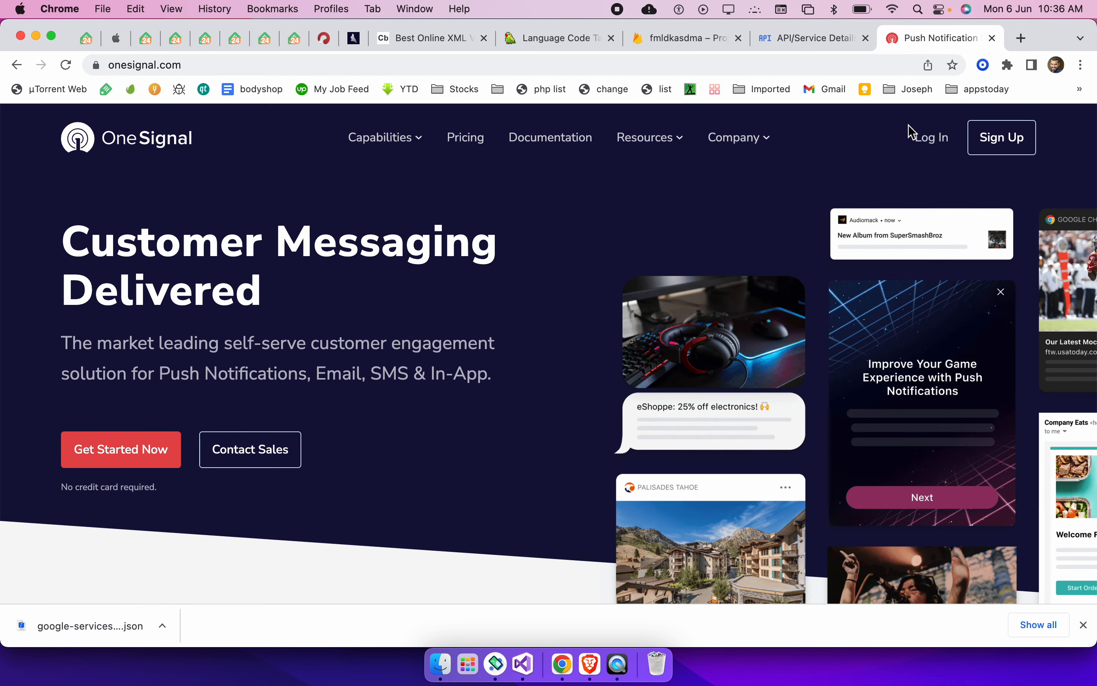
Log in to OneSignal with the saved account credentials and start adding a new app
left_click(932, 137)
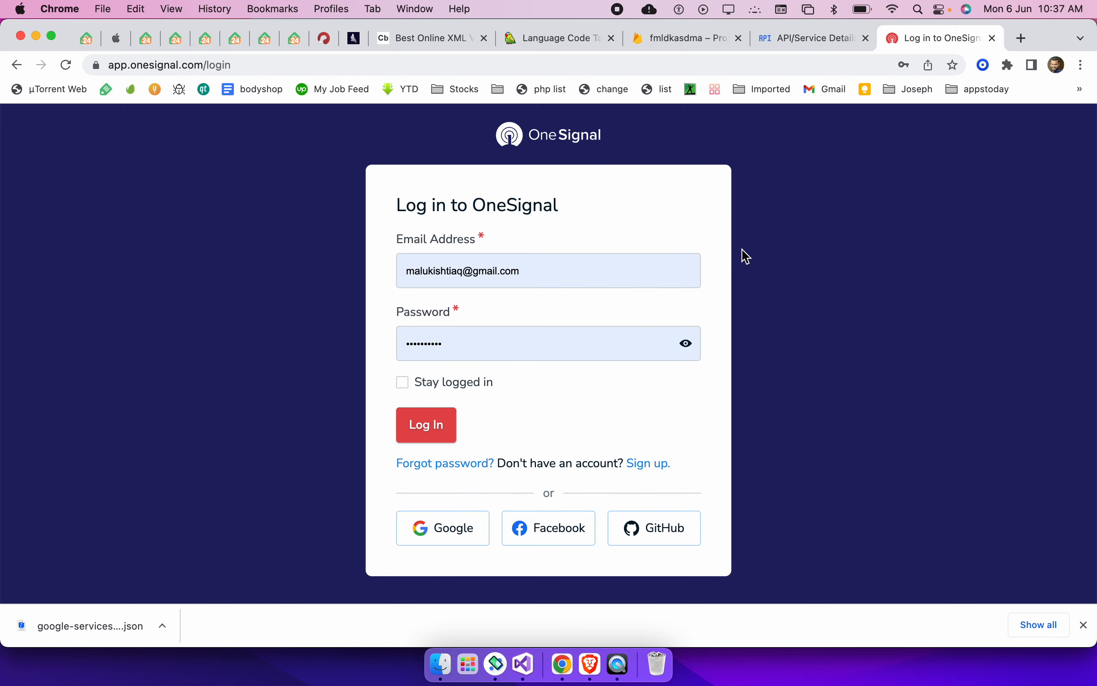
left_click(439, 434)
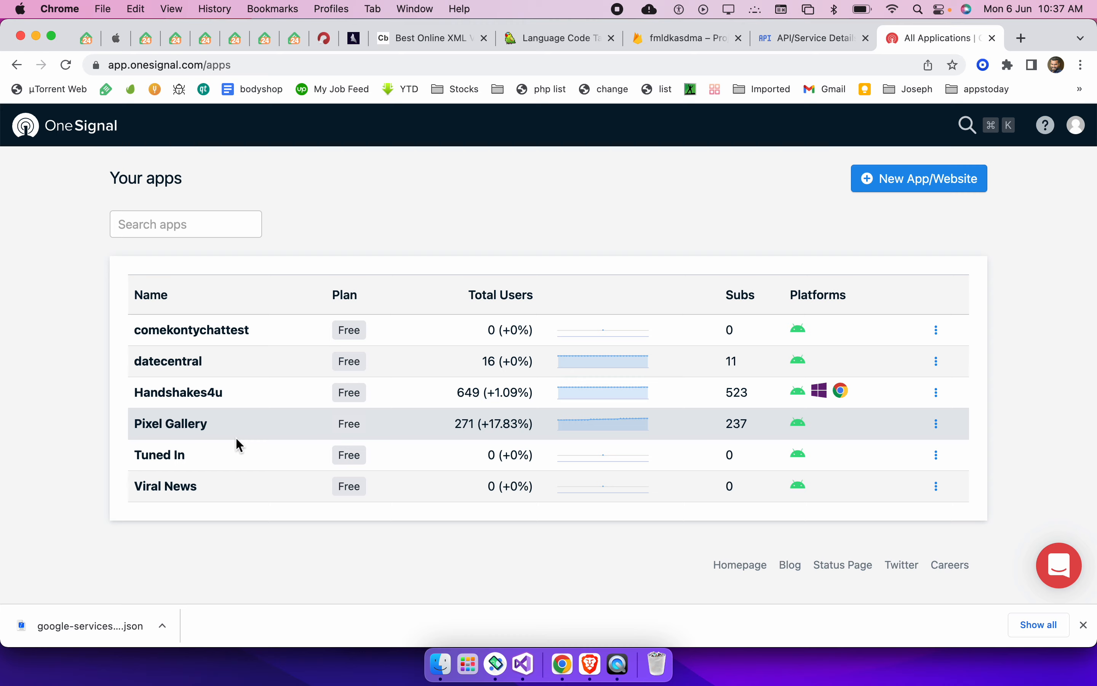
left_click(896, 182)
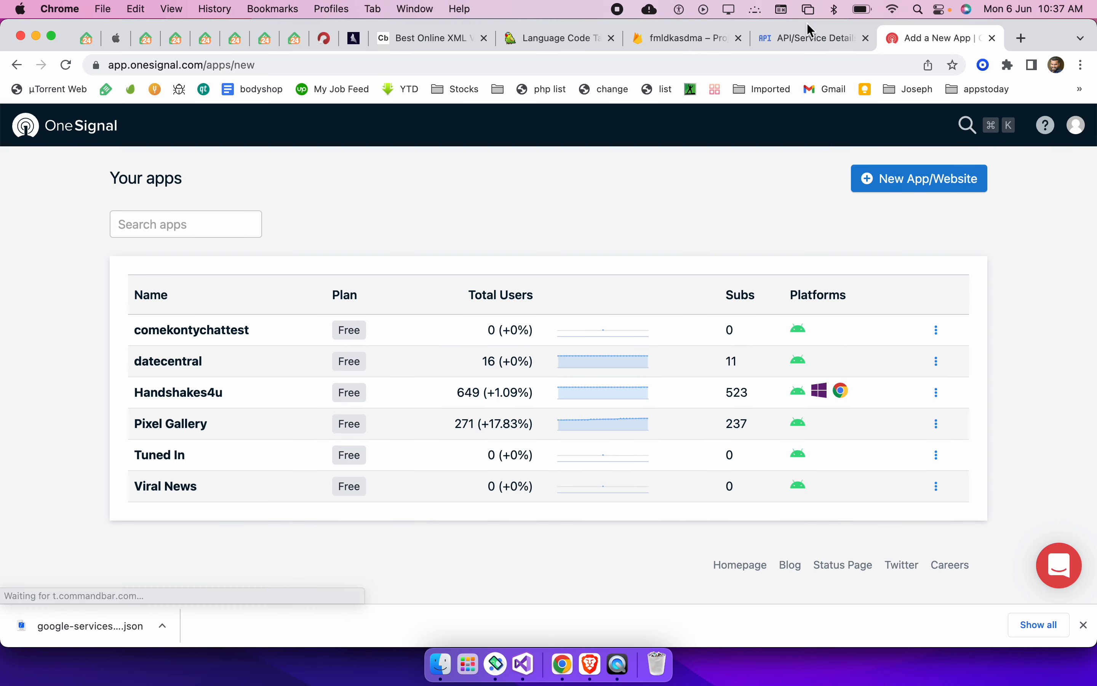
Move the Firebase project settings tab beside the OneSignal tab and return to OneSignal's new app form
left_click(810, 30)
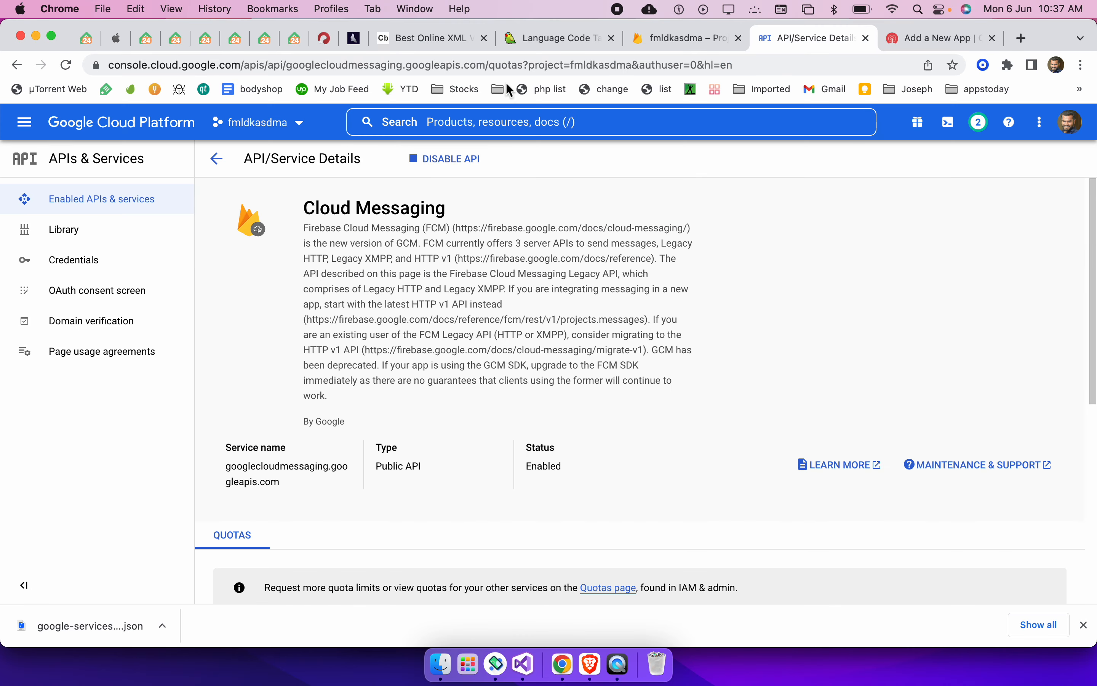
left_click(683, 38)
left_click_drag(683, 38, 814, 40)
scroll(498, 284, "up", 3)
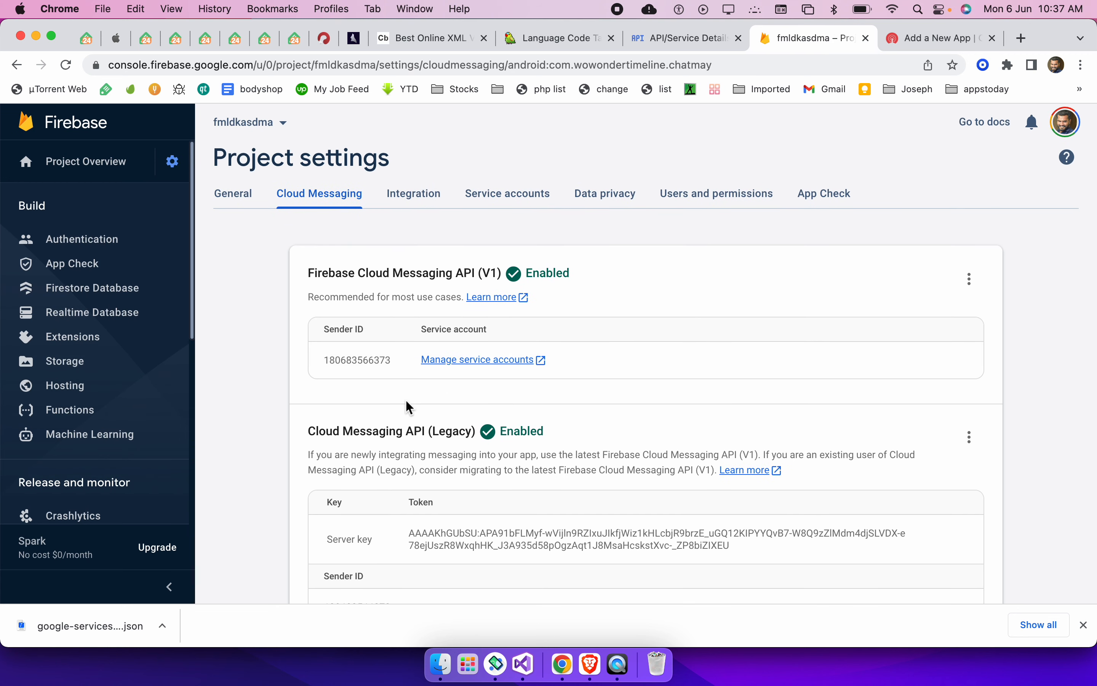
key("ctrl+Tab")
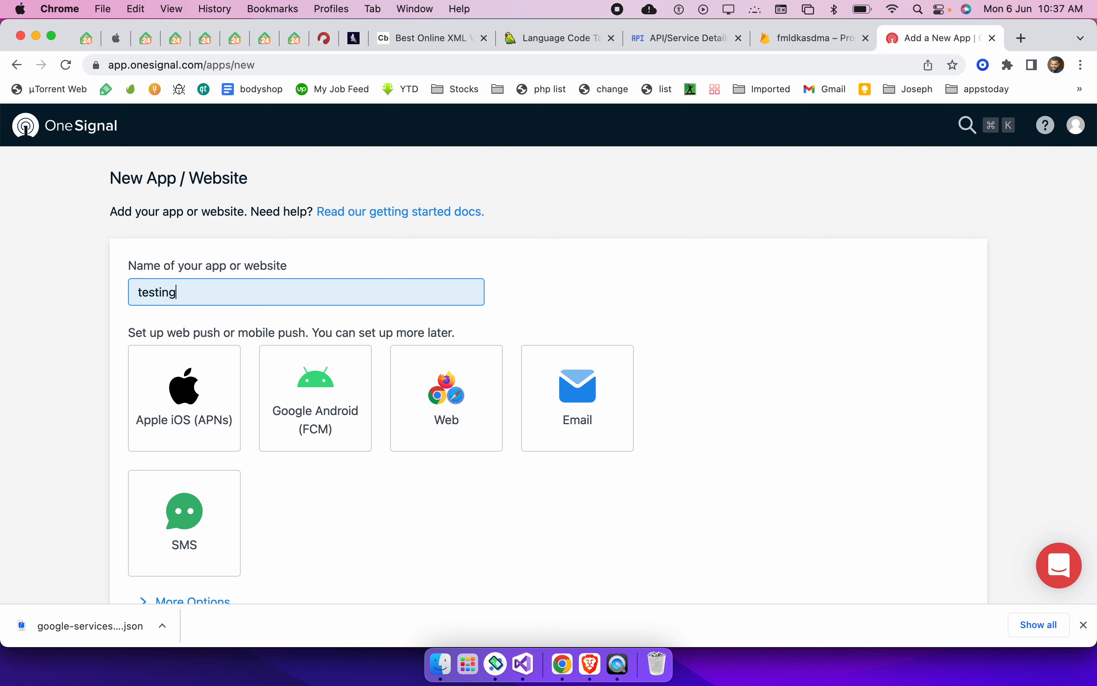
Name the new OneSignal app testing, choose Google Android (FCM) as its platform, and continue to the platform configuration
left_click(332, 419)
scroll(331, 421, "down", 4)
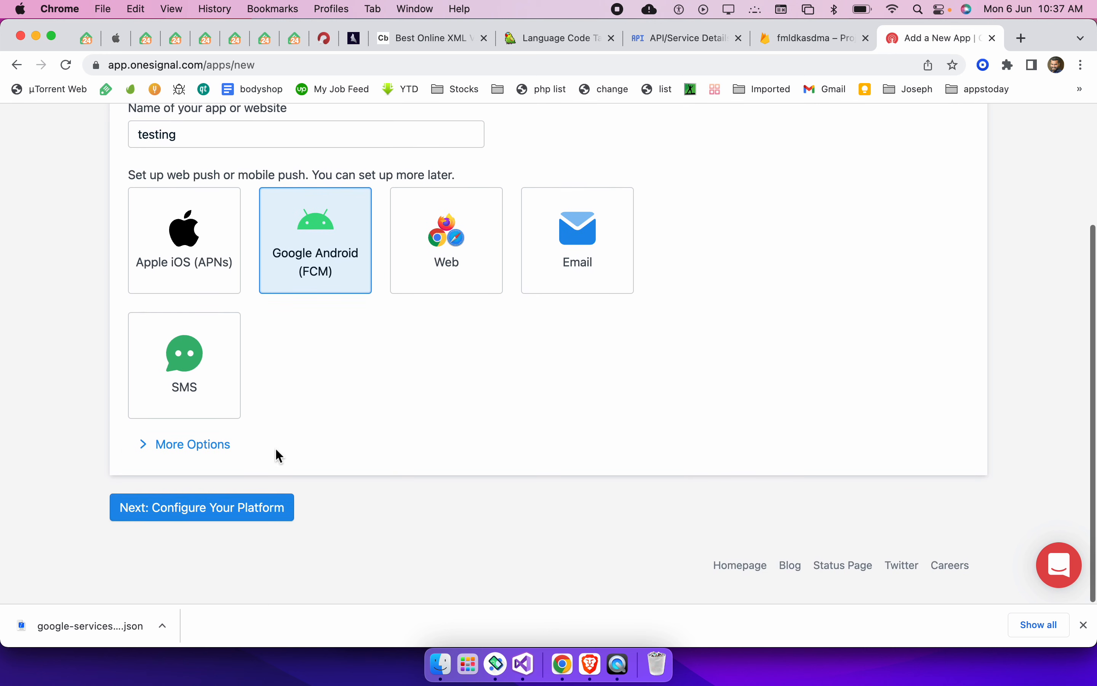
left_click(192, 528)
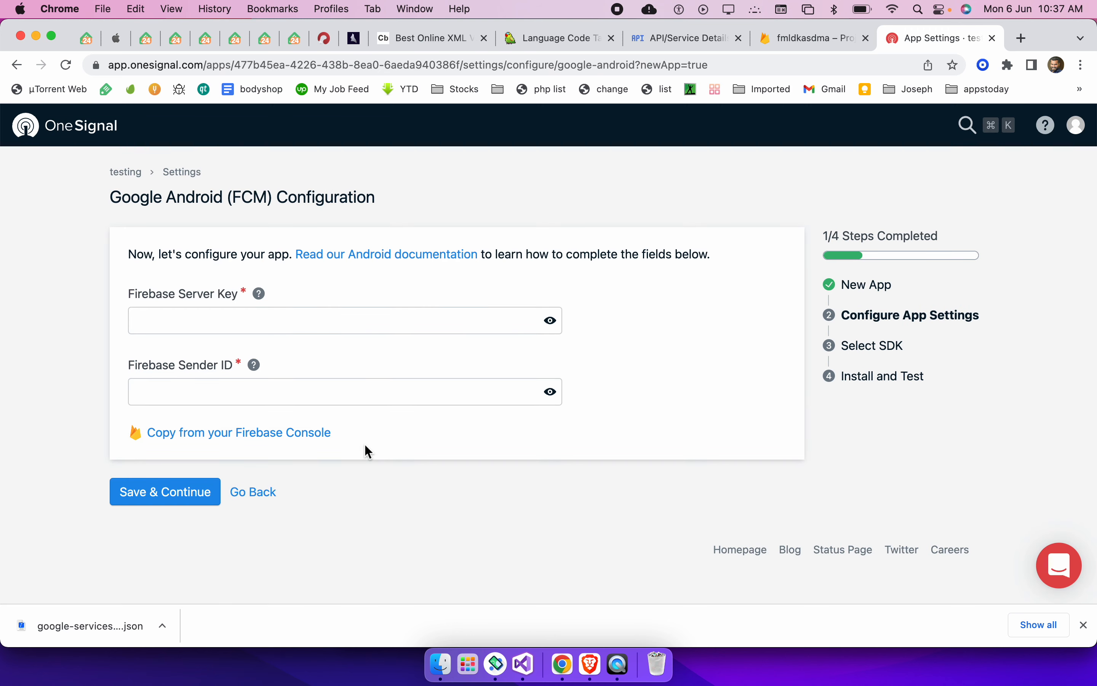
Copy the legacy Cloud Messaging server key from Firebase and paste it as OneSignal's Firebase Server Key
left_click(204, 326)
left_click(814, 38)
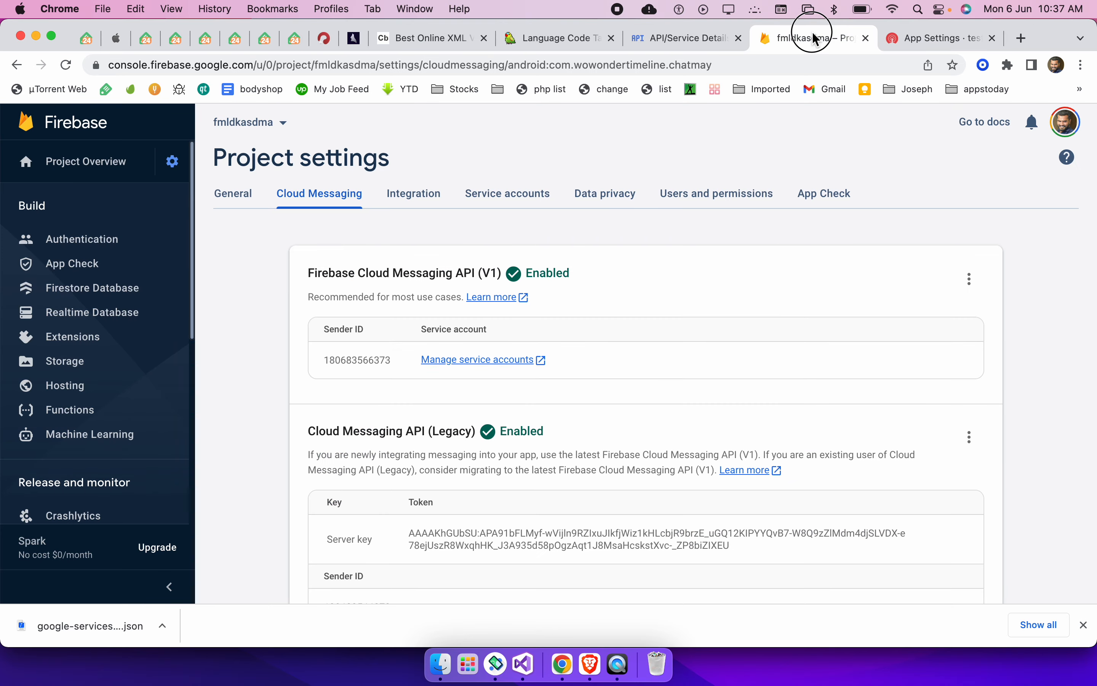
scroll(401, 424, "down", 3)
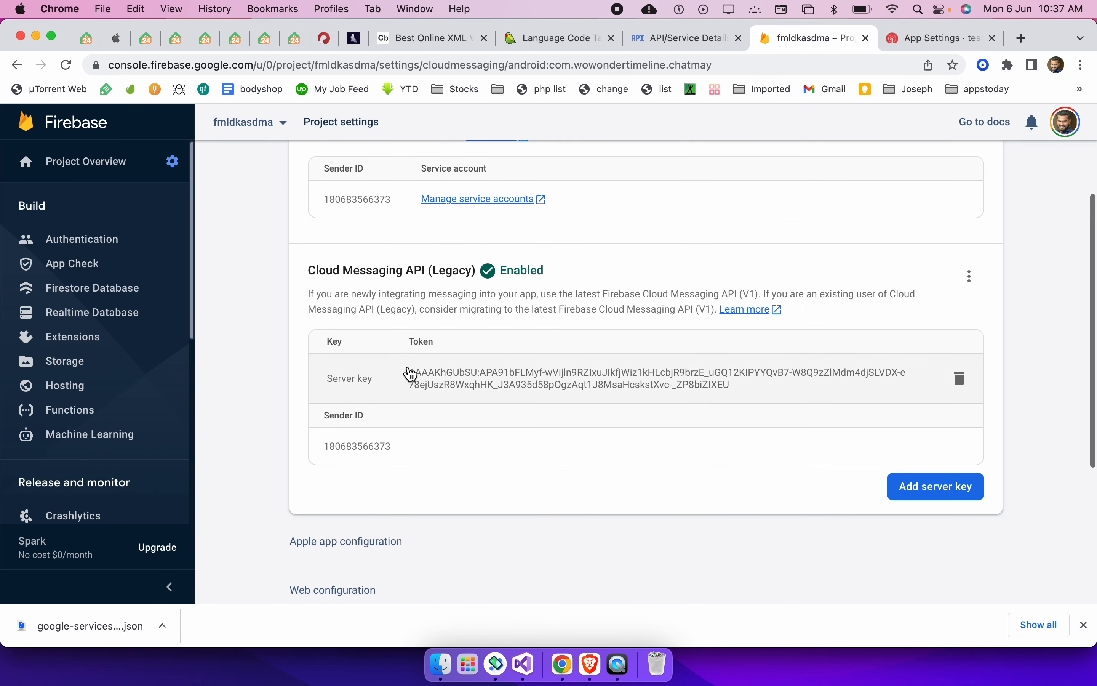
left_click_drag(410, 373, 735, 386)
left_click(940, 39)
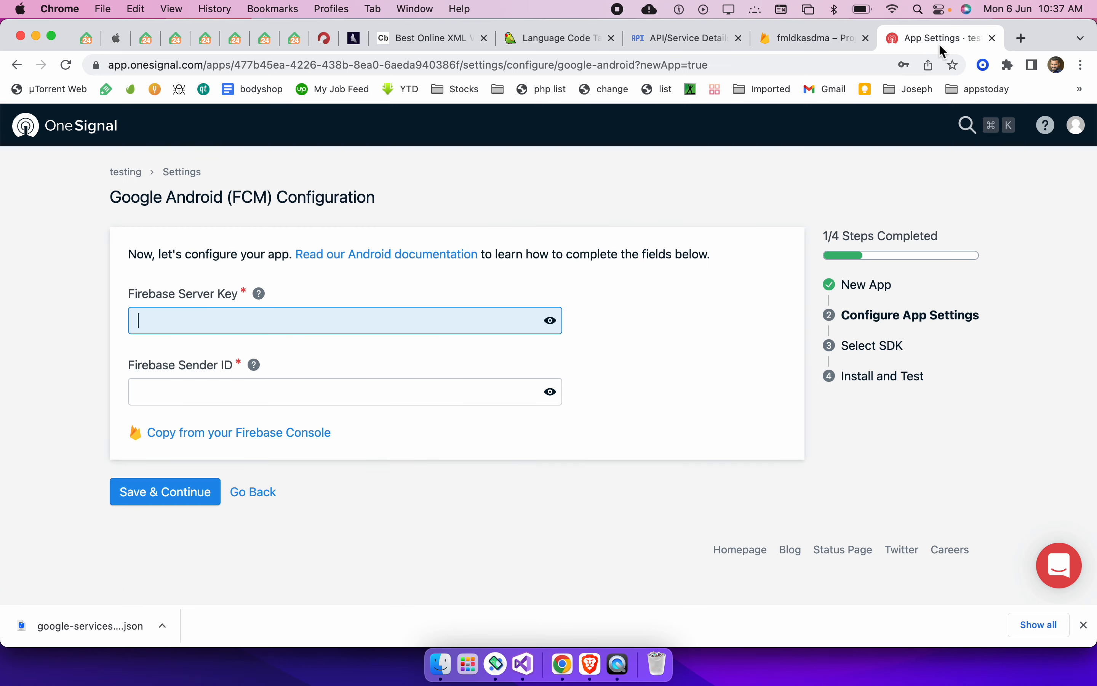
key("super+v")
Copy the sender ID from Firebase into OneSignal's Firebase Sender ID field, then save and continue
left_click(319, 391)
left_click(811, 38)
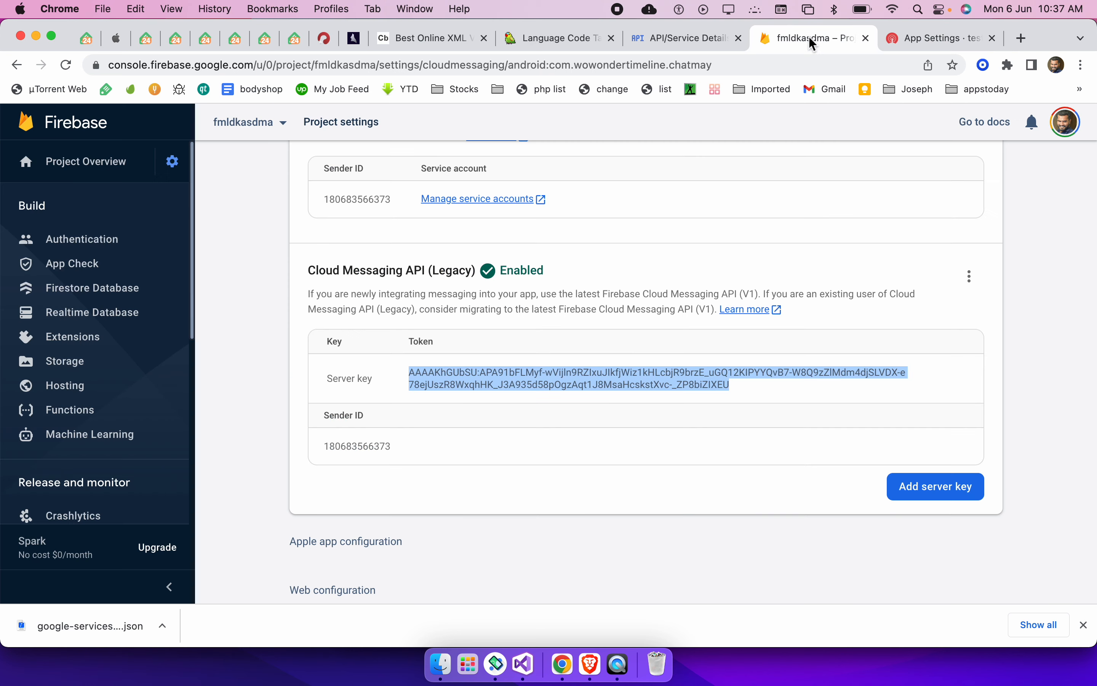
left_click_drag(381, 462, 323, 447)
left_click(939, 38)
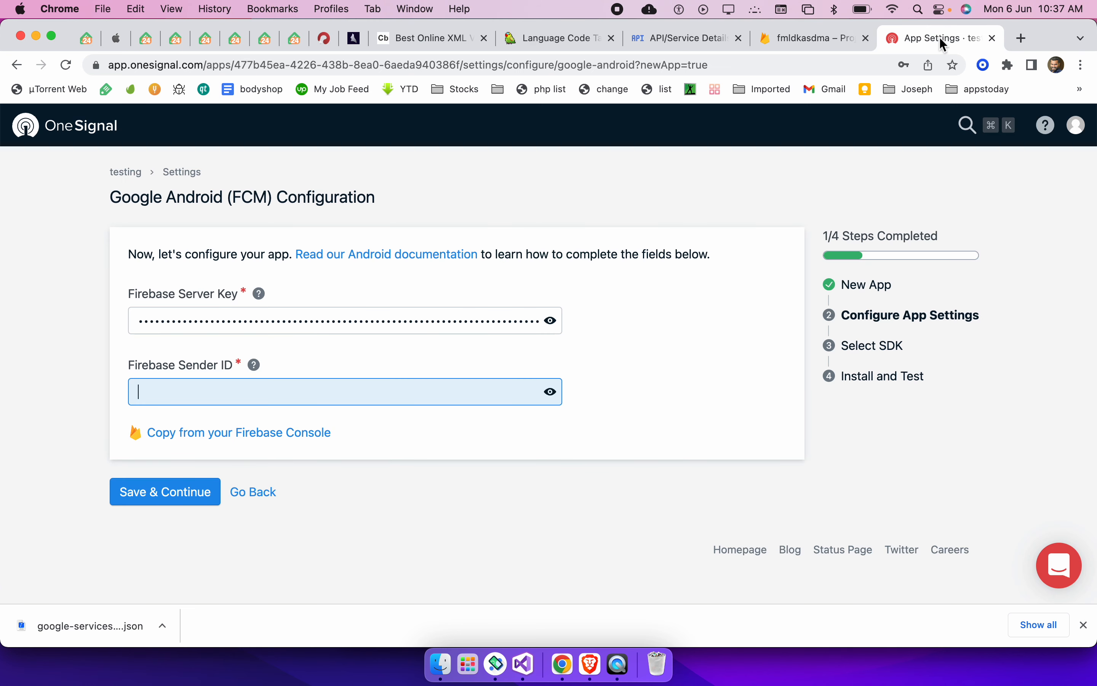
left_click(193, 496)
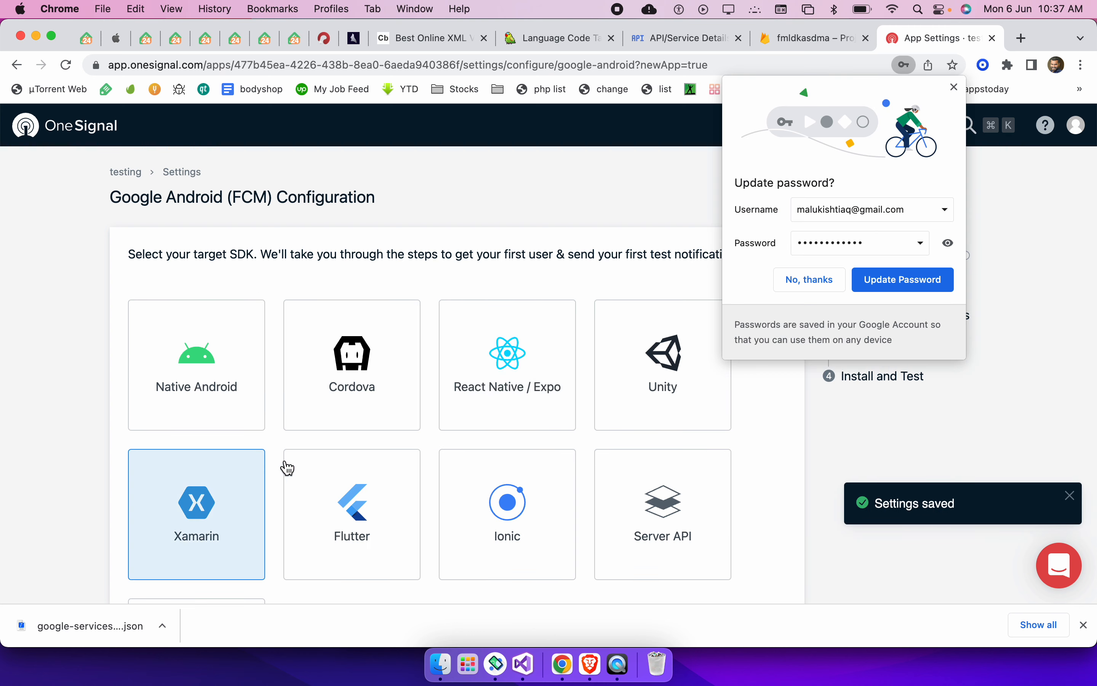
Select Native Android as the target SDK, finish the FCM configuration, and dismiss the browser's password update prompt
left_click(233, 384)
scroll(232, 385, "down", 5)
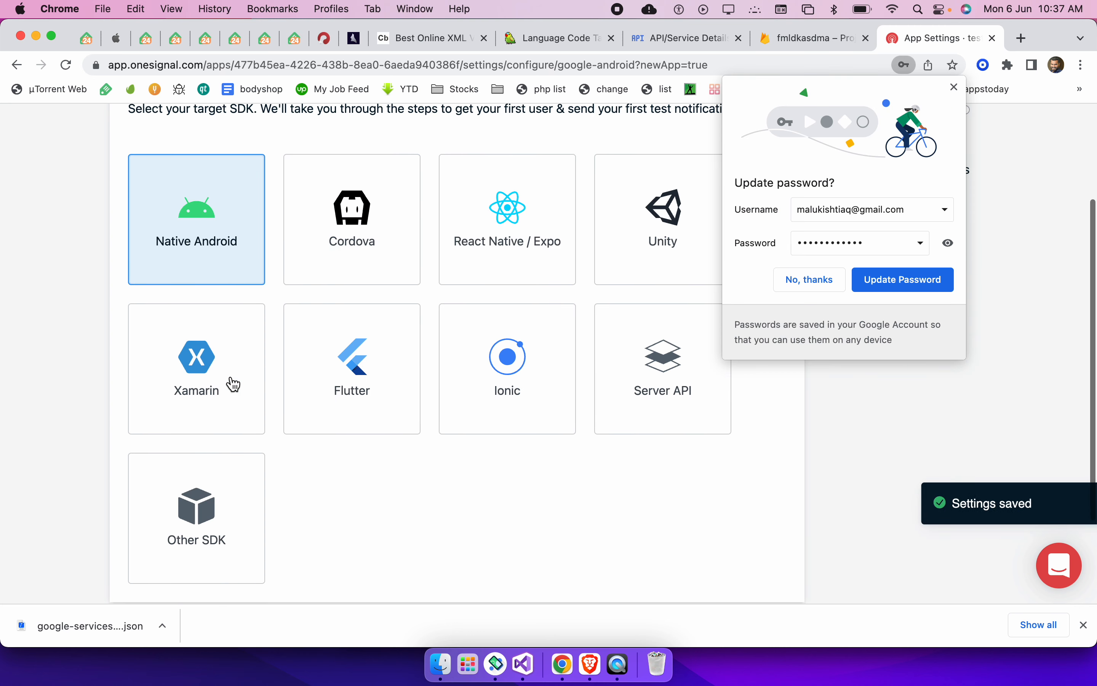
left_click(199, 536)
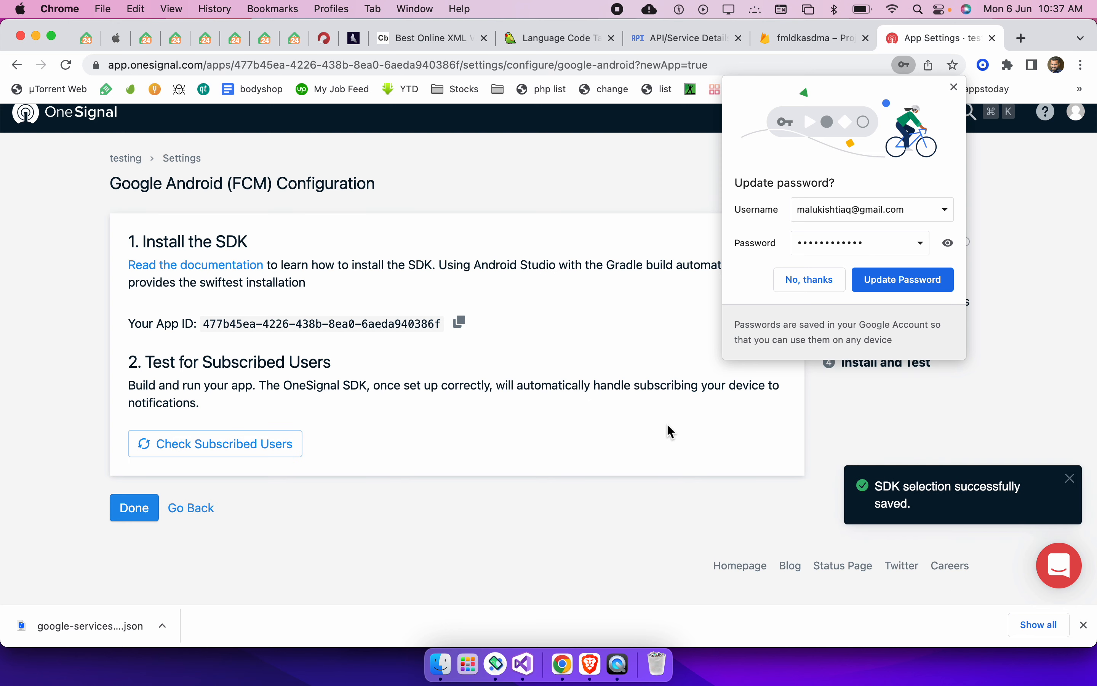
left_click(144, 514)
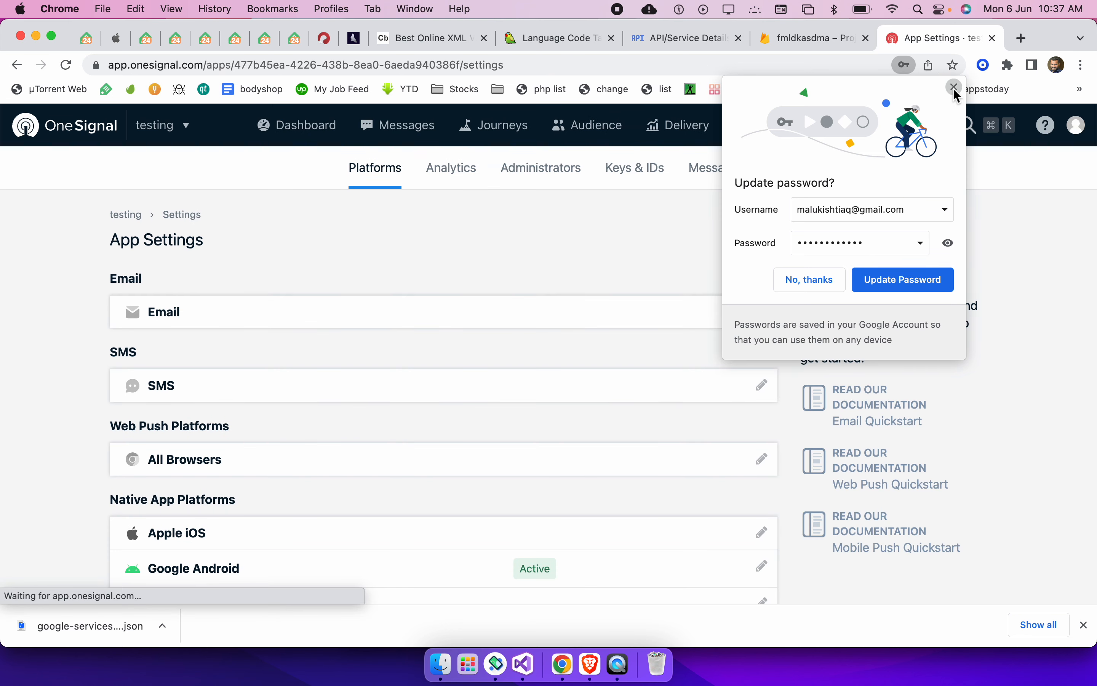
left_click(954, 87)
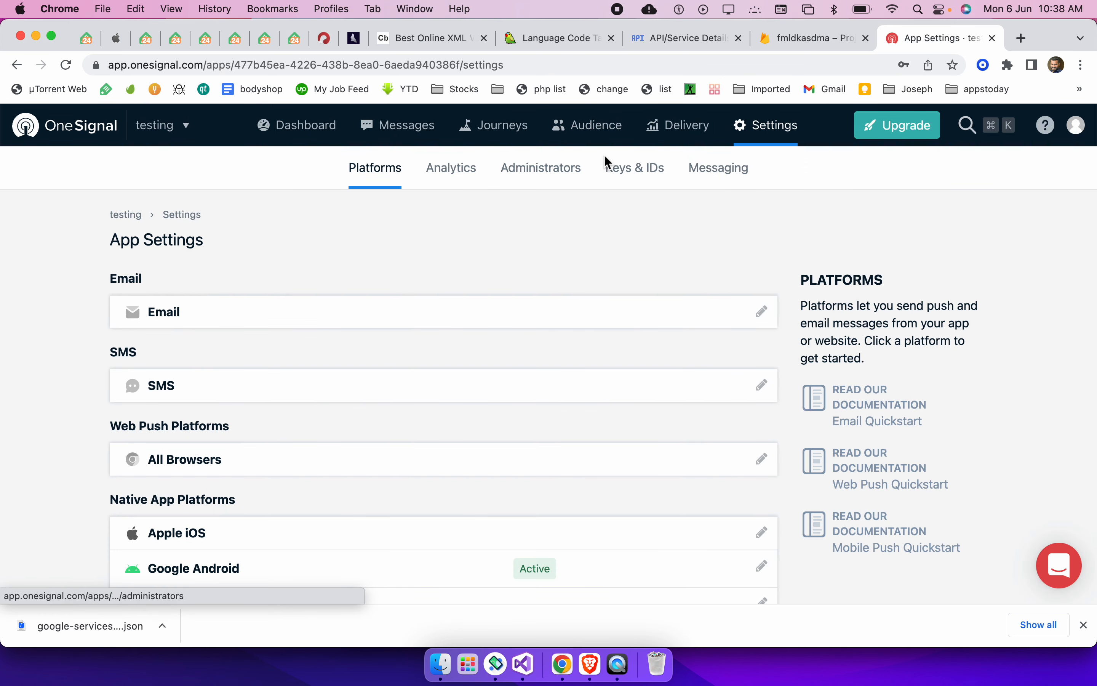
Copy the testing app's OneSignal App ID into the Android Global Notifications Settings on WoWonder's Push Notifications Settings page
left_click(635, 171)
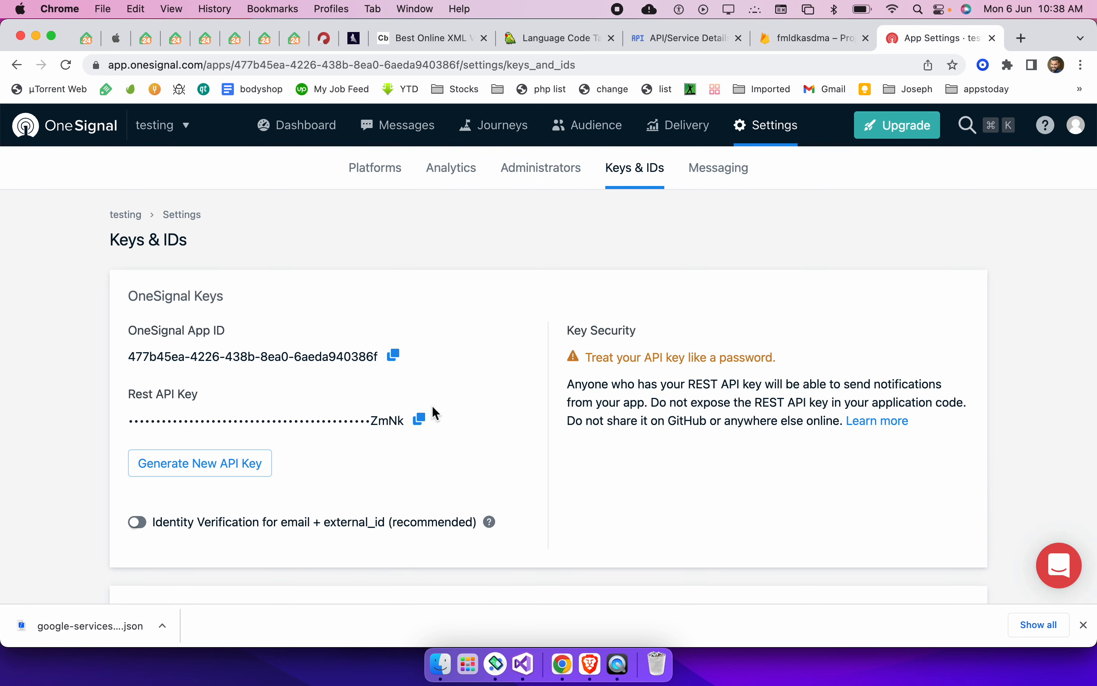
left_click(393, 355)
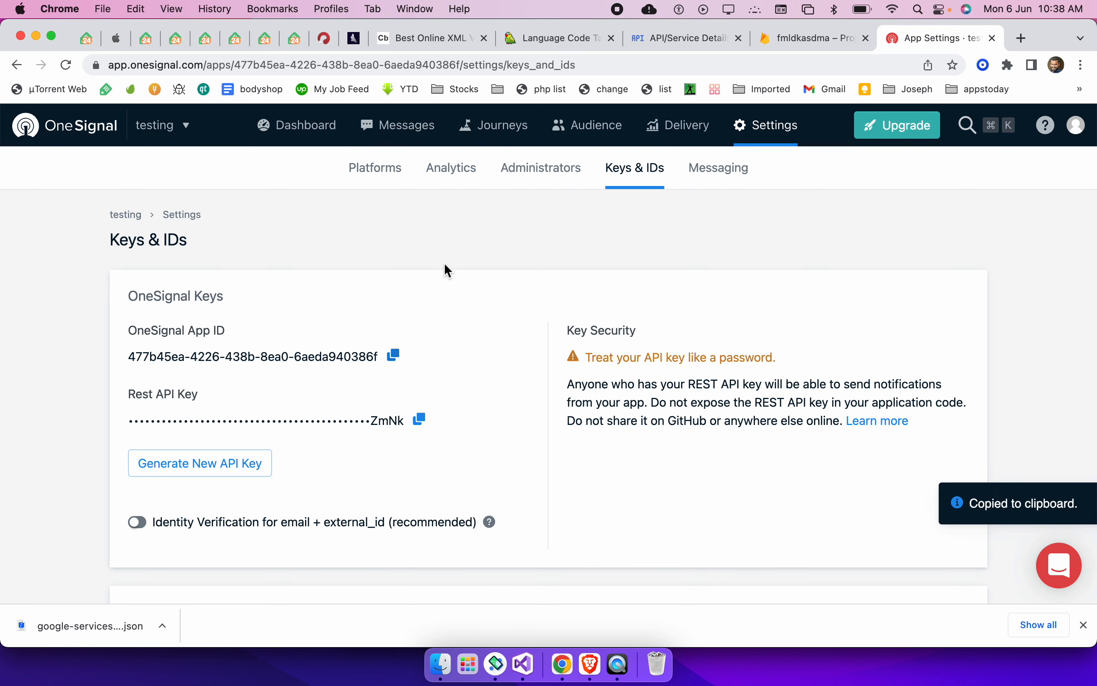
left_click(325, 40)
scroll(19, 405, "up", 2)
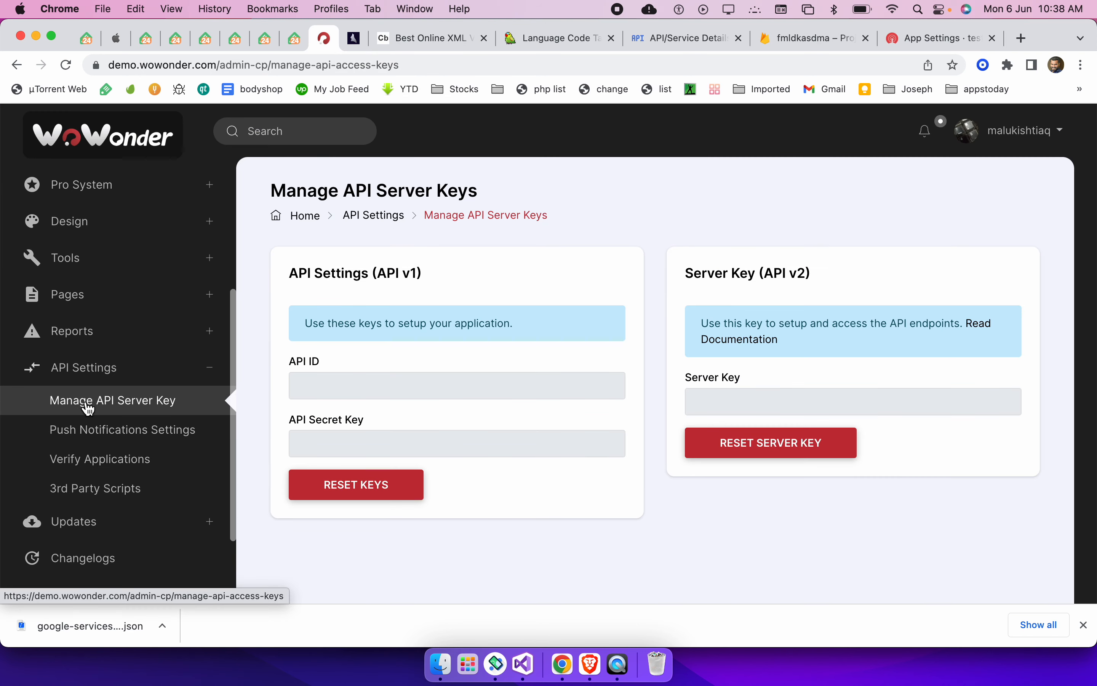
left_click(93, 431)
triple_click(758, 356)
key("super+v")
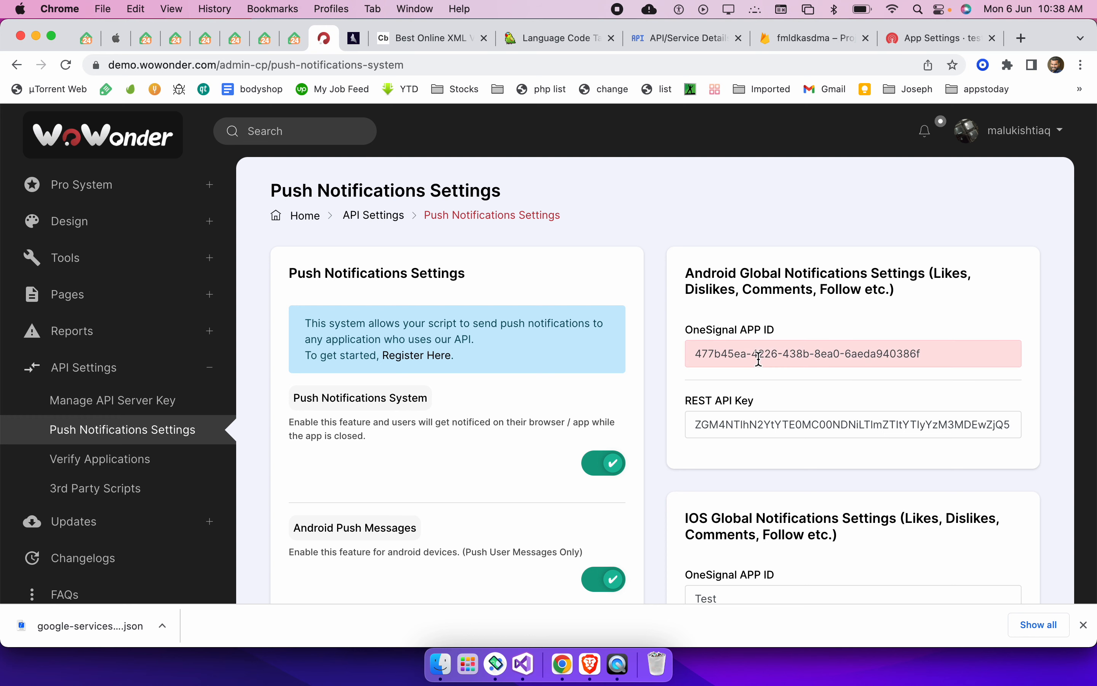
Copy the Rest API Key from OneSignal and replace the Android Global Notifications REST API Key in WoWonder with it
left_click(940, 38)
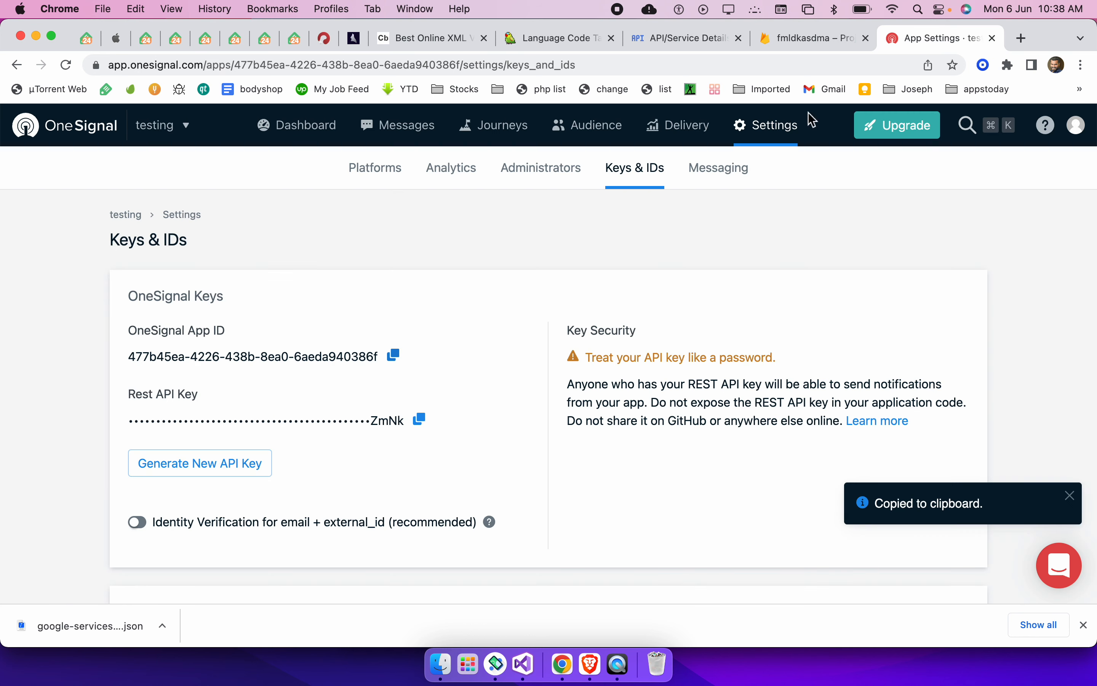
left_click(422, 421)
left_click(329, 42)
left_click(734, 429)
key("super+a")
key("super+v")
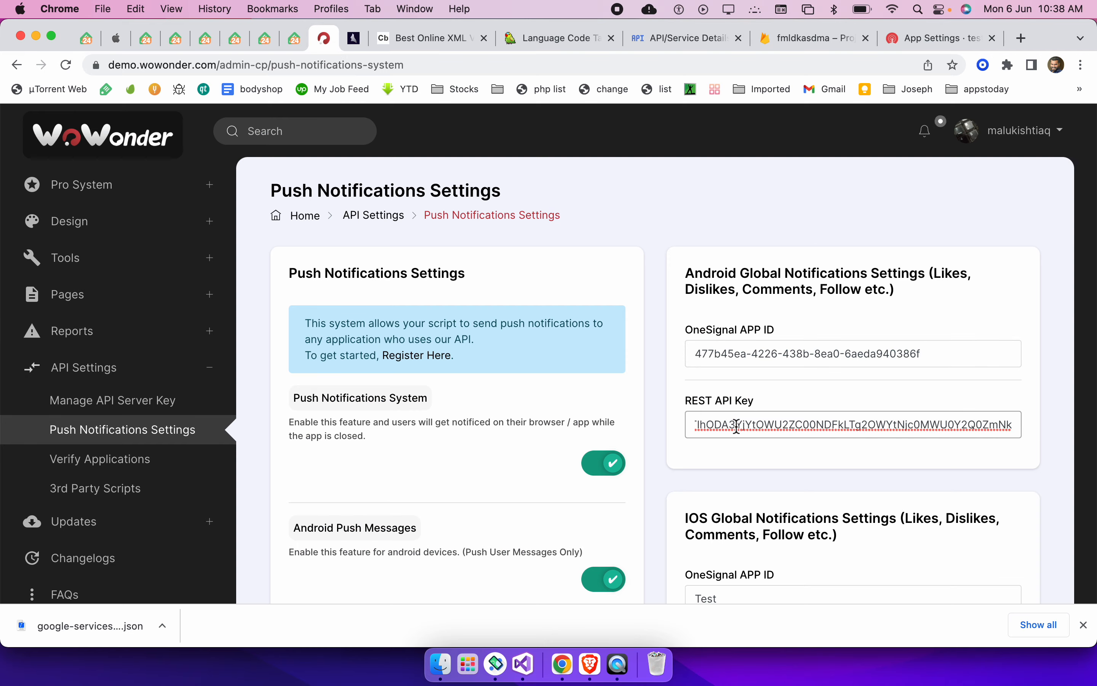
Examine the Android, iOS, web and messenger sections of the Push Notifications Settings page
scroll(737, 426, "down", 10)
scroll(739, 431, "up", 1)
scroll(738, 431, "up", 10)
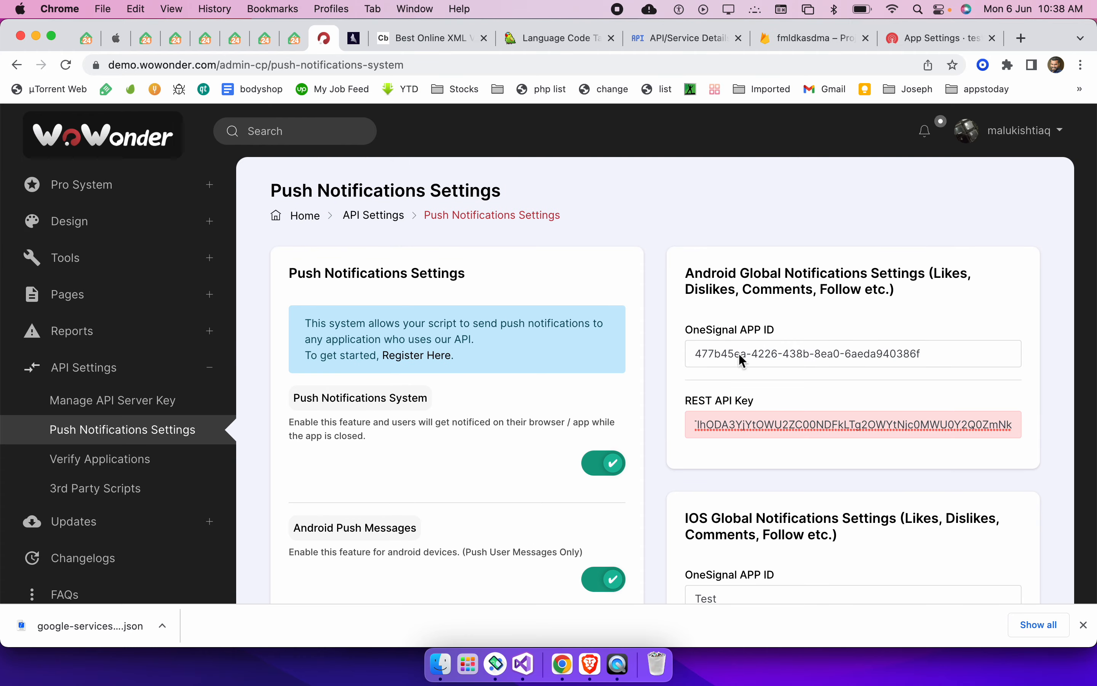
left_click_drag(692, 269, 931, 289)
scroll(963, 299, "down", 5)
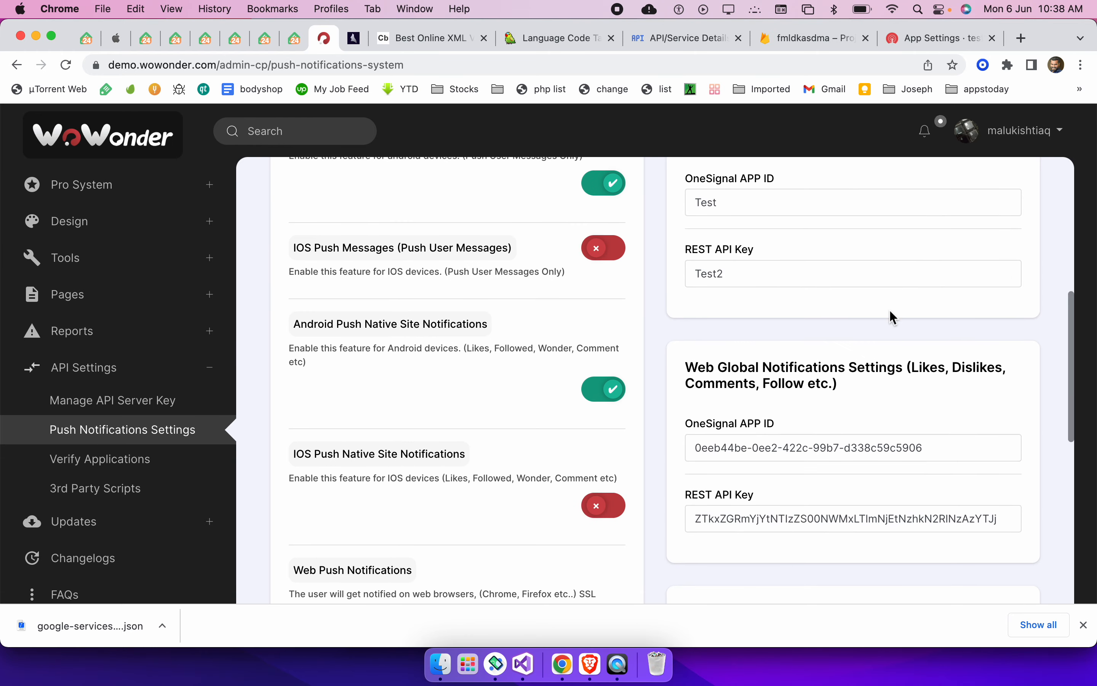
scroll(806, 302, "up", 3)
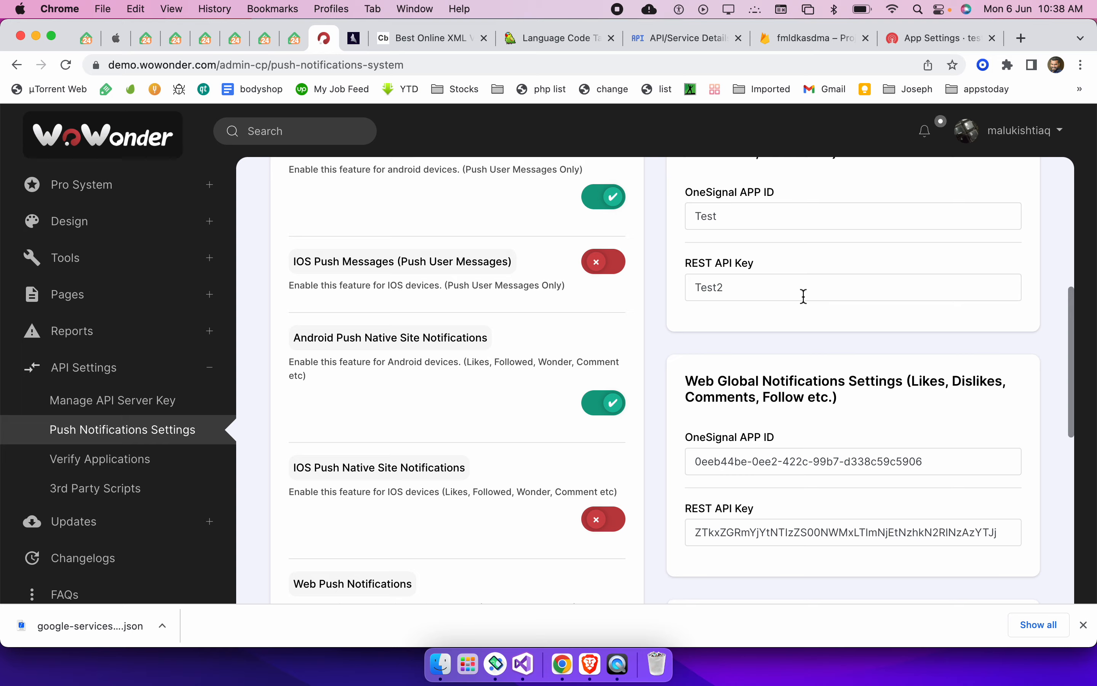
scroll(770, 490, "down", 10)
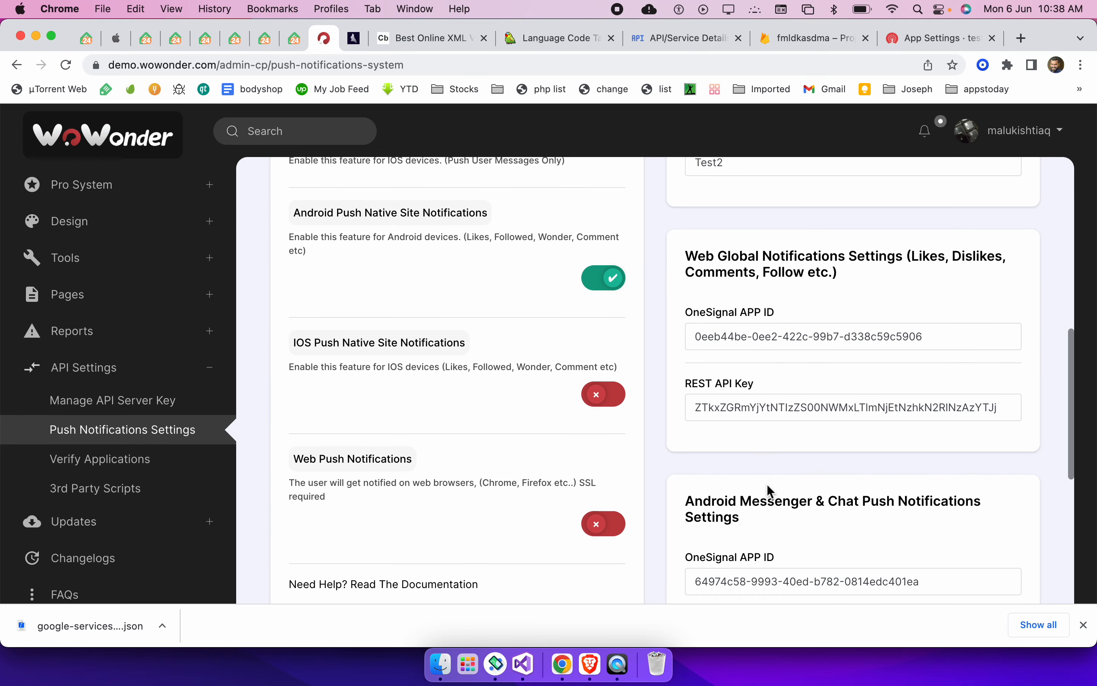
Undo the replacement of the OneSignal App ID and REST API Key in the Android Global Notifications Settings
scroll(770, 491, "down", 2)
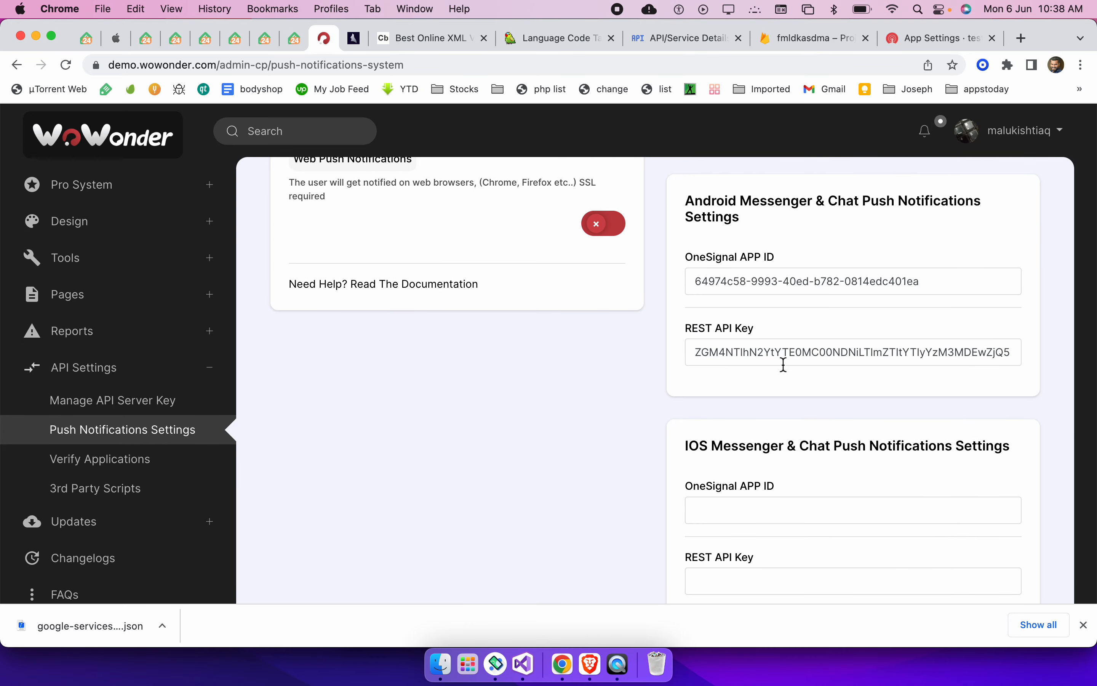
scroll(635, 512, "up", 10)
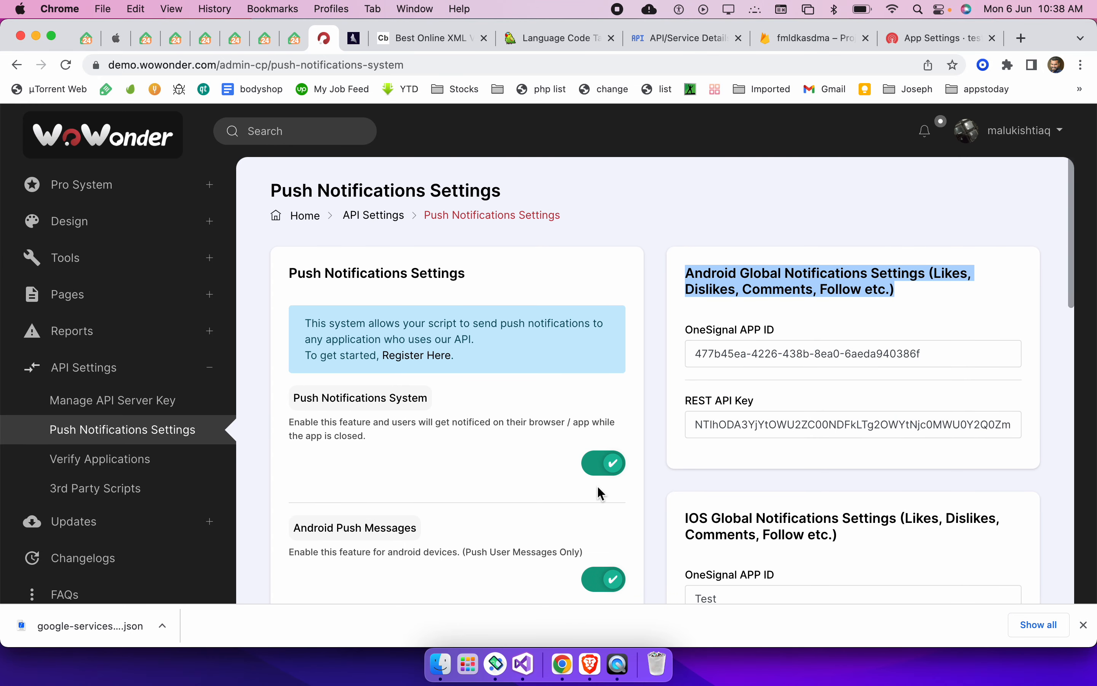
key("super+z")
key("super+z")
key("super+z")
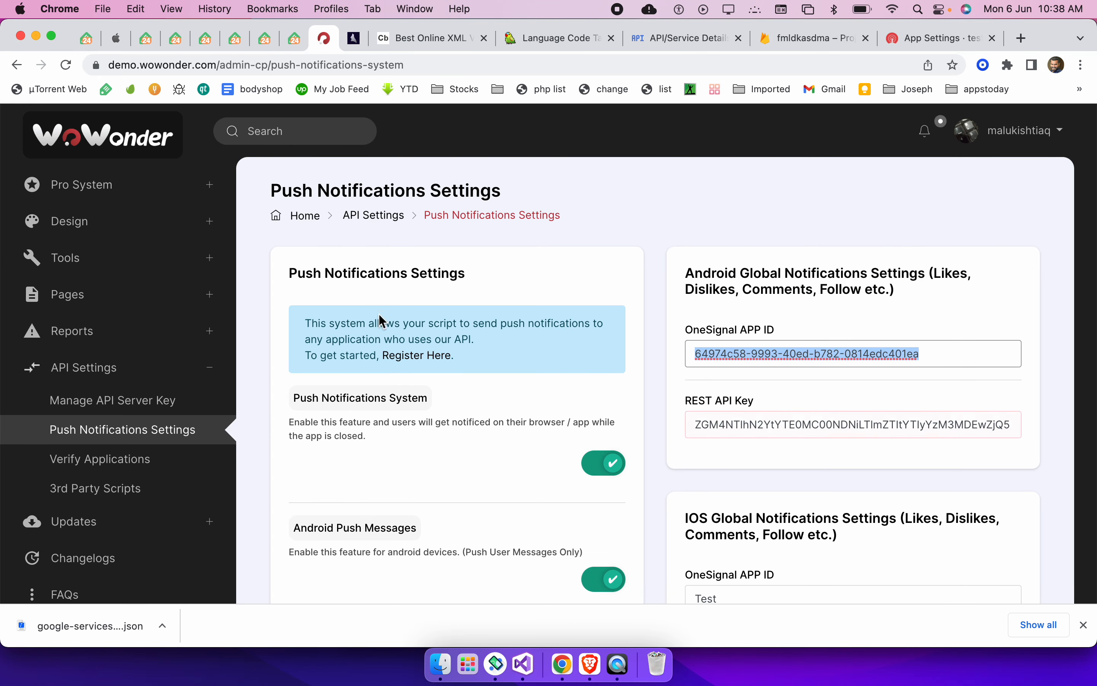
Copy the testing app's App ID from OneSignal, switch to Visual Studio and open AppSettings.cs
left_click(925, 39)
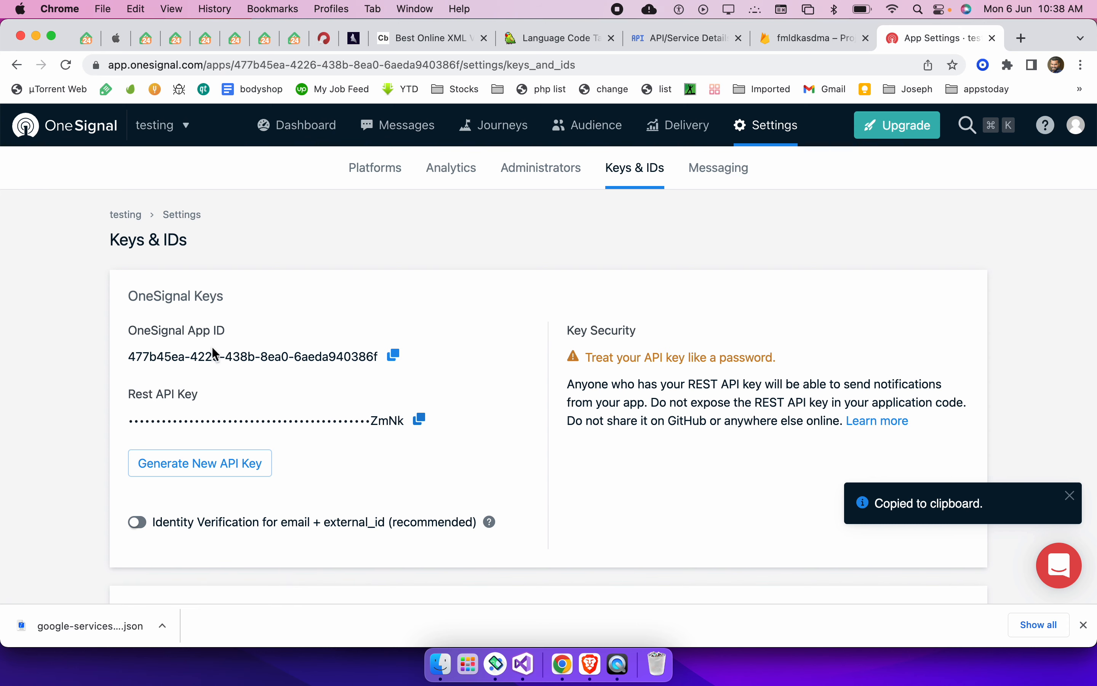
left_click(394, 356)
key("super+Tab")
key("super+Tab")
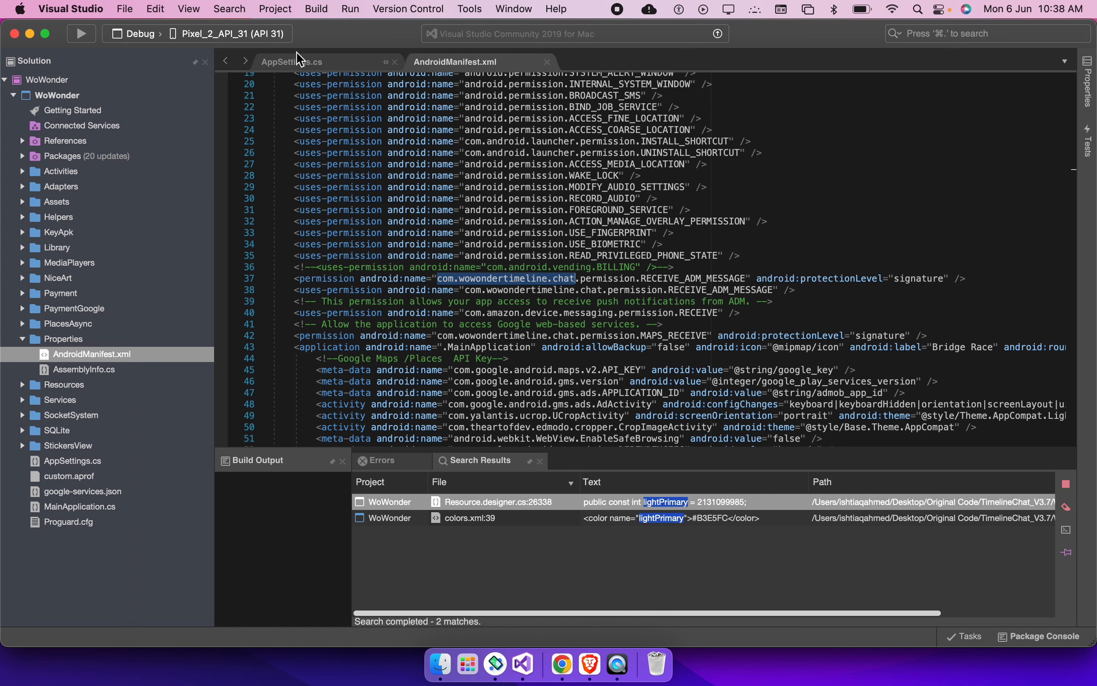
left_click(300, 60)
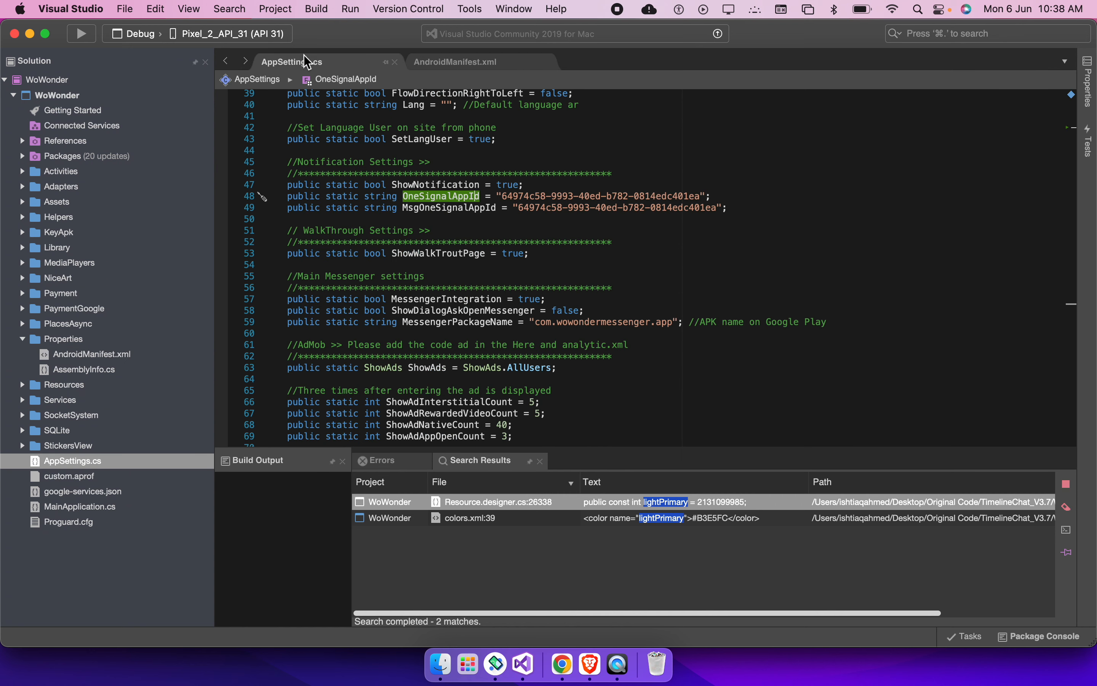
Search AppSettings.cs for the OneSignalAppId value in the Notification Settings, and close the search
left_click(503, 196)
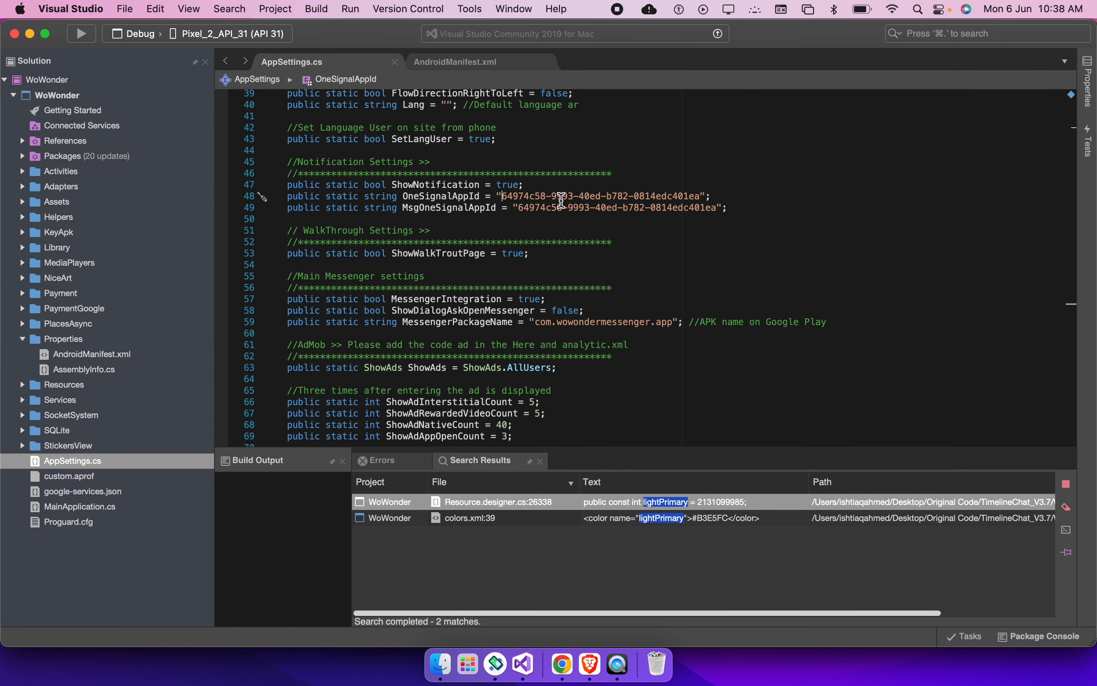
left_click(703, 197, "shift")
key("super+f")
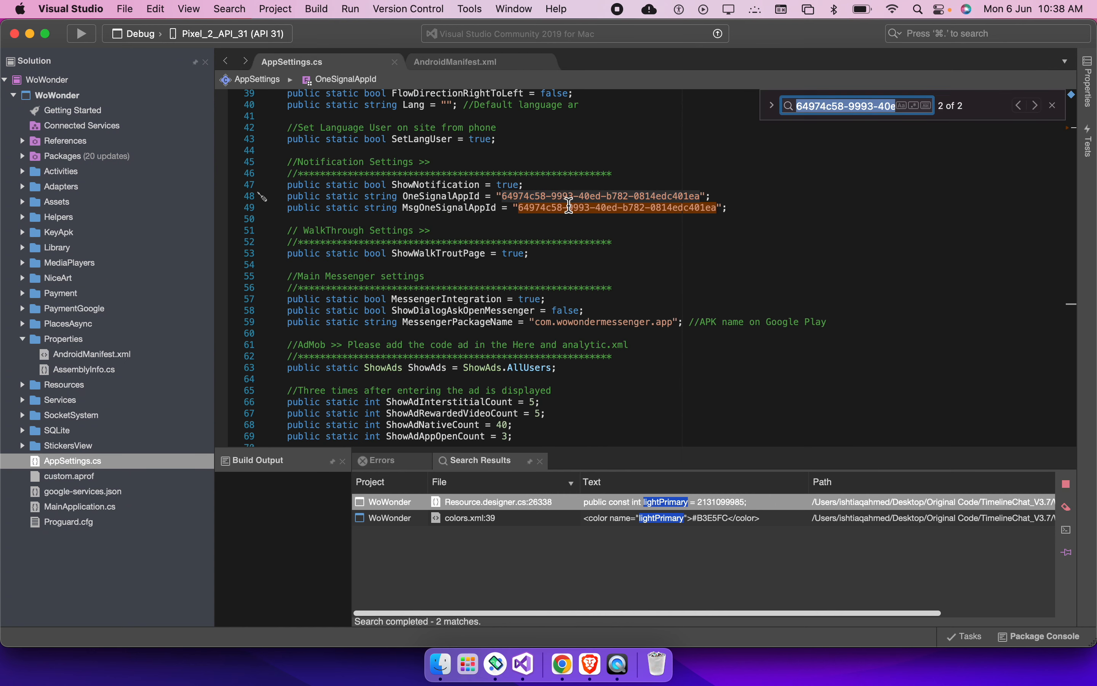
left_click(1053, 108)
left_click(835, 205)
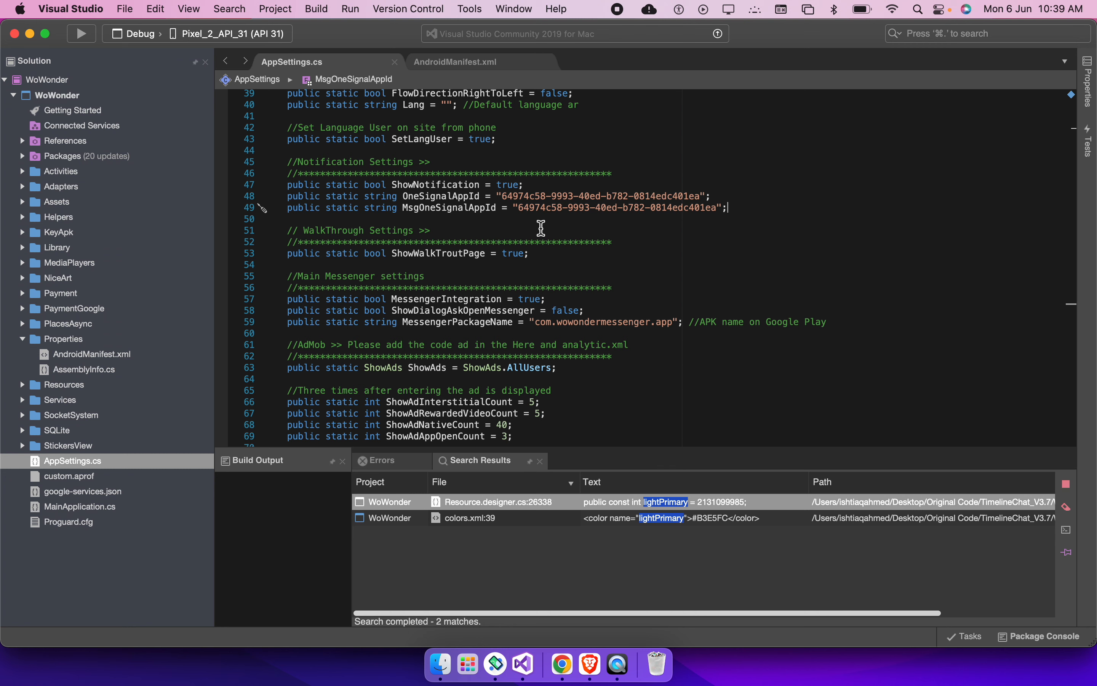
Switch to Chrome and close the OneSignal, Firebase, Language Code Table and XML validator pages
key("super+Tab")
key("super+w")
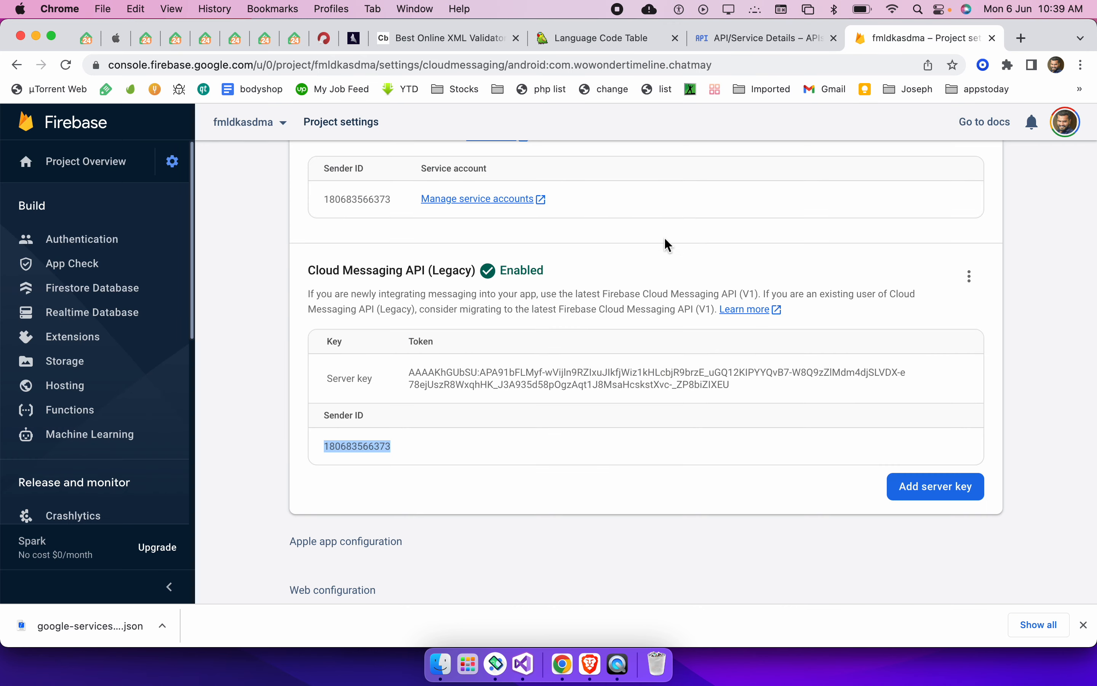
key("super+w")
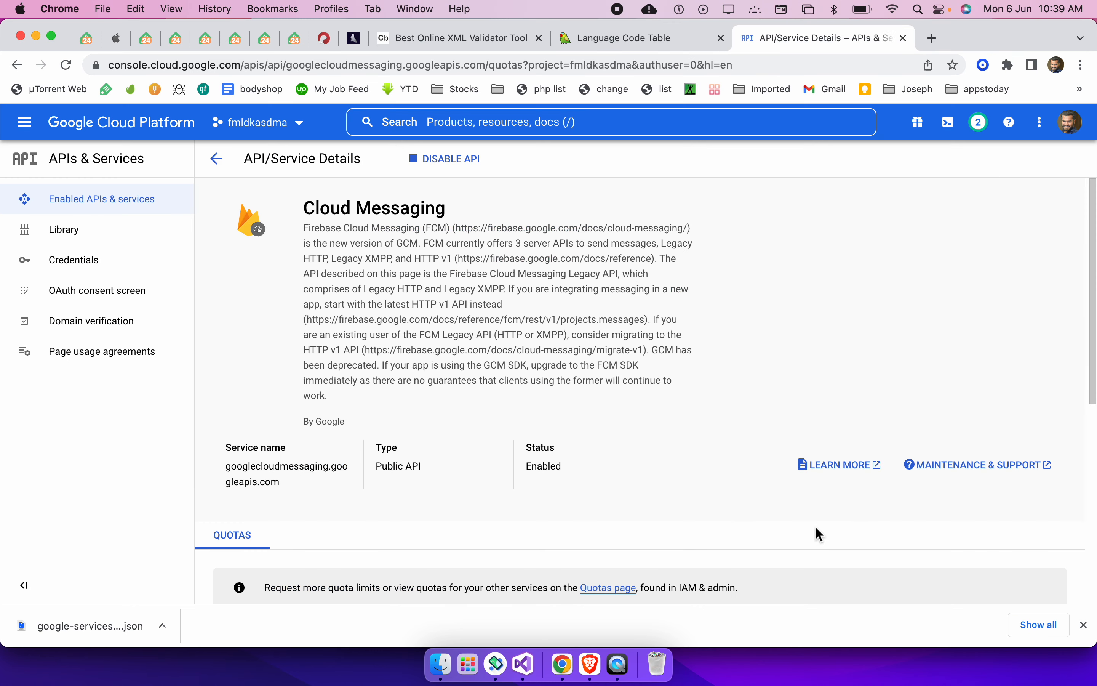
left_click(631, 38)
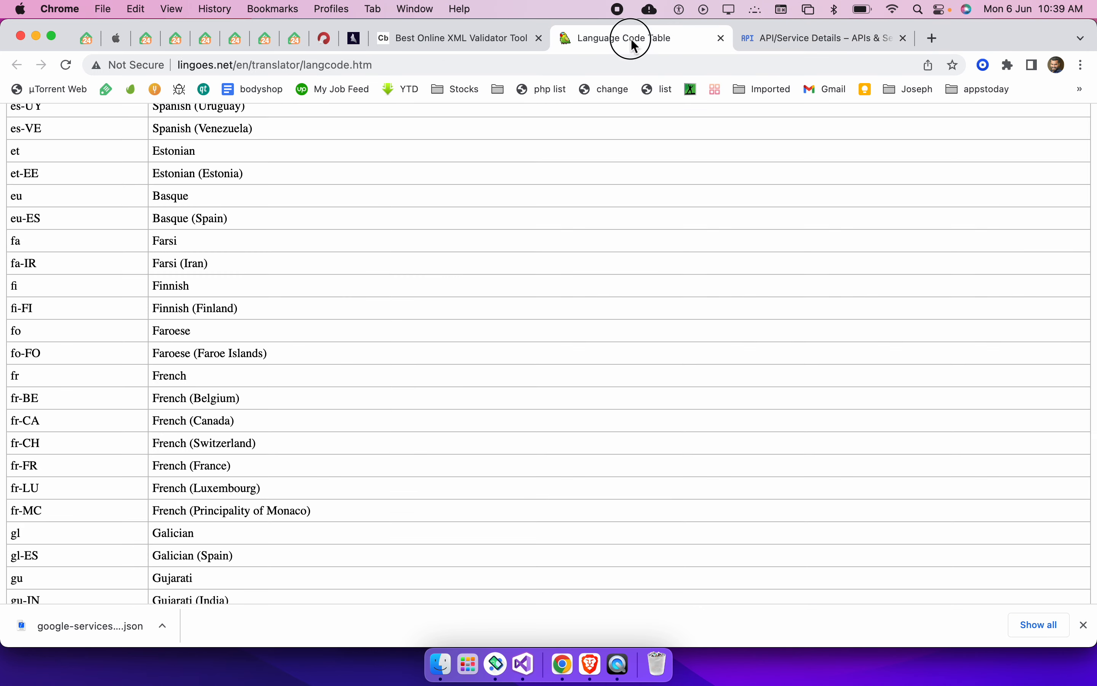
key("super+w")
left_click(431, 39)
key("super+w")
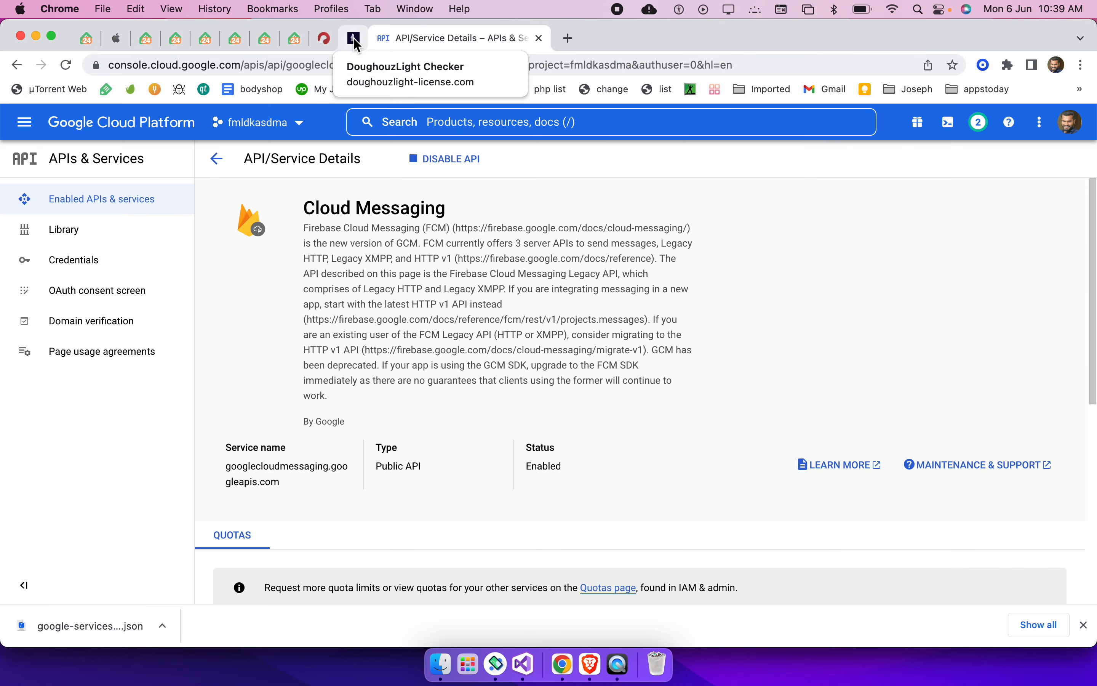
Switch to Visual Studio and examine the WalkThrough and Main Messenger settings in AppSettings.cs
key("super+Tab")
left_click(498, 262)
scroll(498, 255, "down", 2)
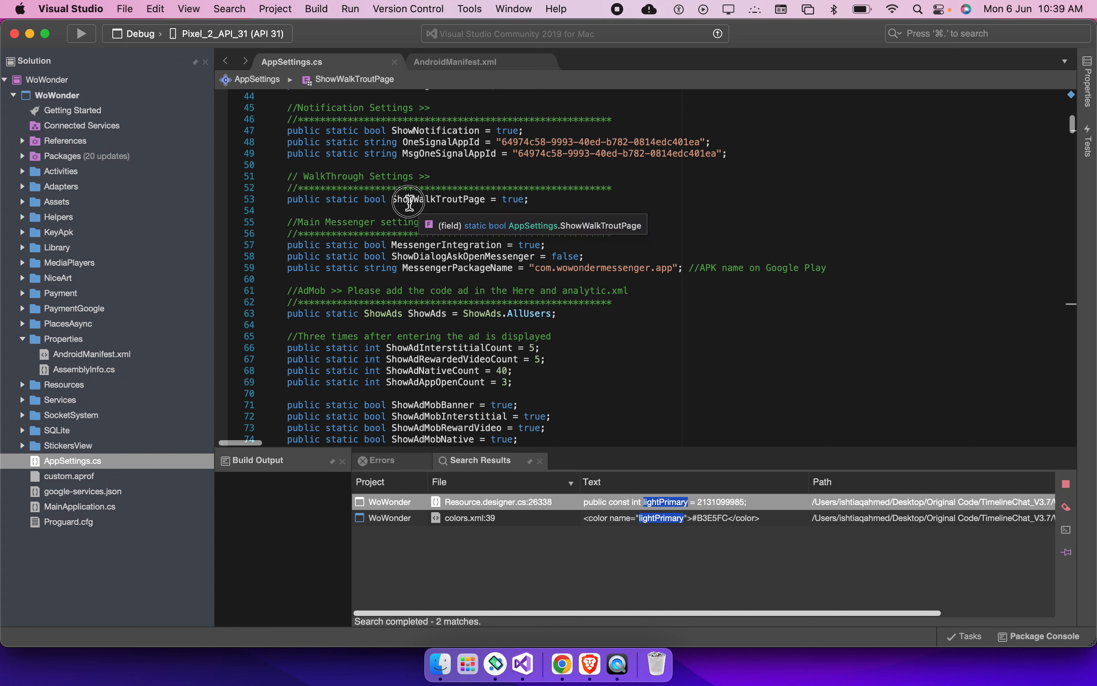
left_click_drag(409, 202, 551, 201)
left_click(554, 203)
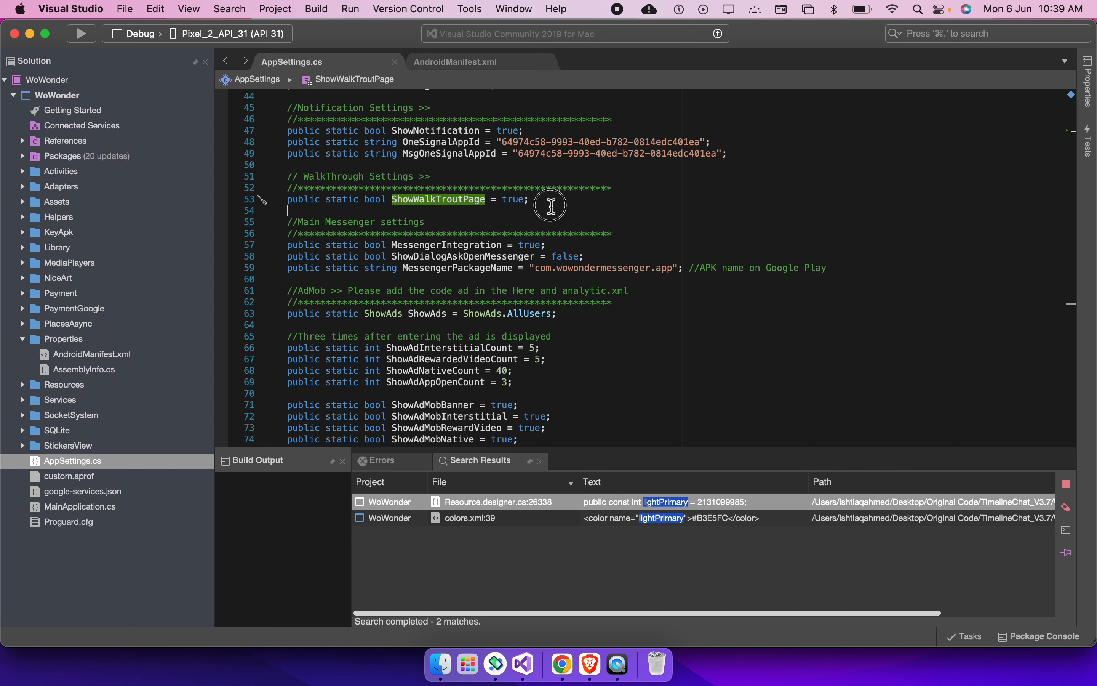
left_click_drag(554, 206, 504, 201)
double_click(509, 200)
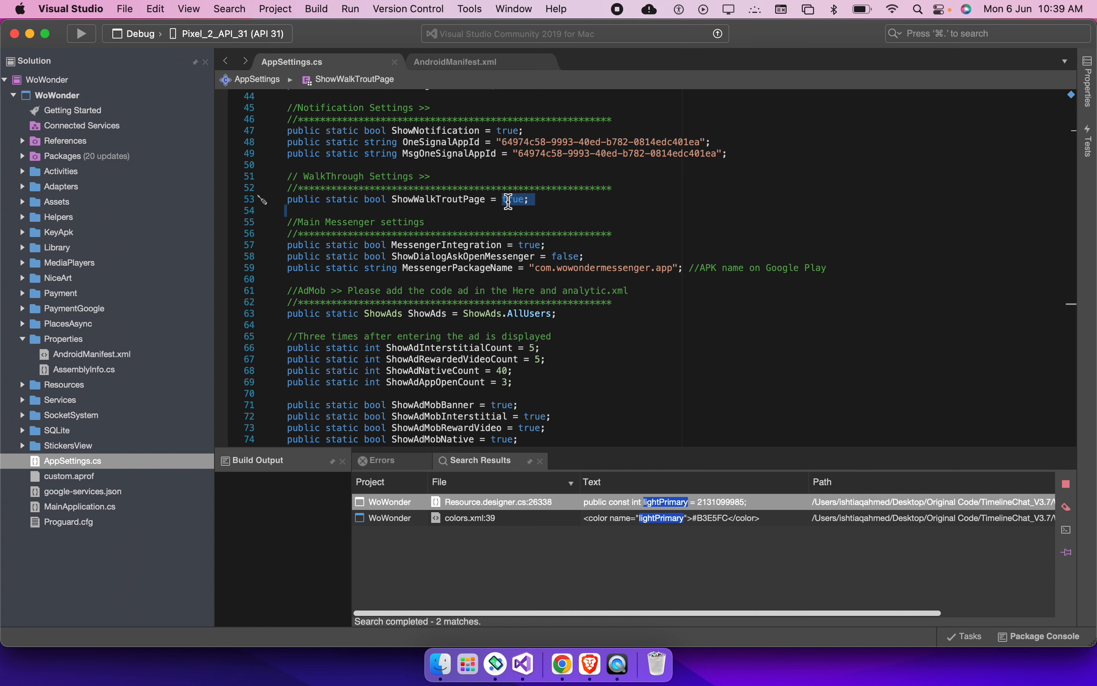
scroll(699, 216, "down", 2)
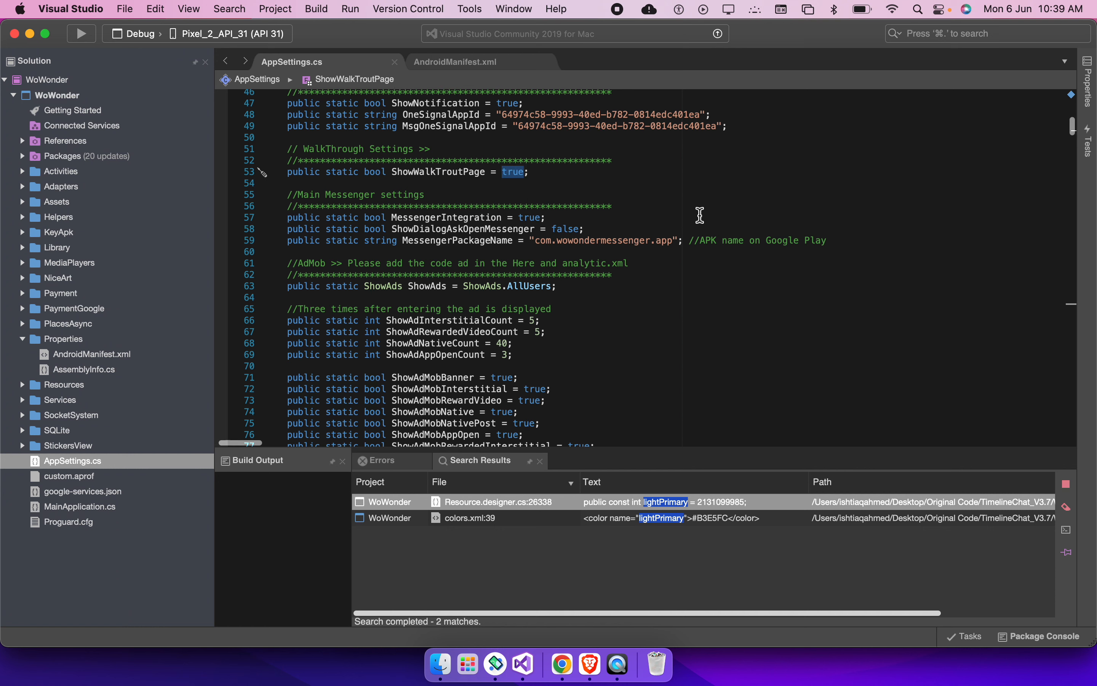
scroll(699, 215, "down", 2)
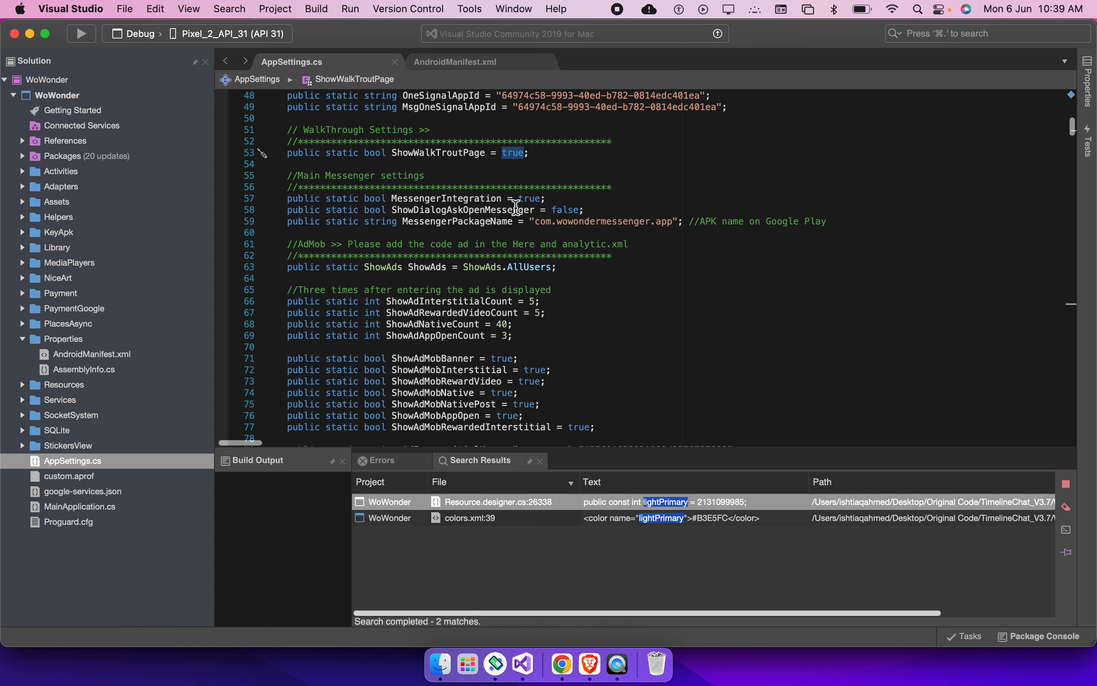
double_click(526, 199)
left_click_drag(832, 220, 279, 207)
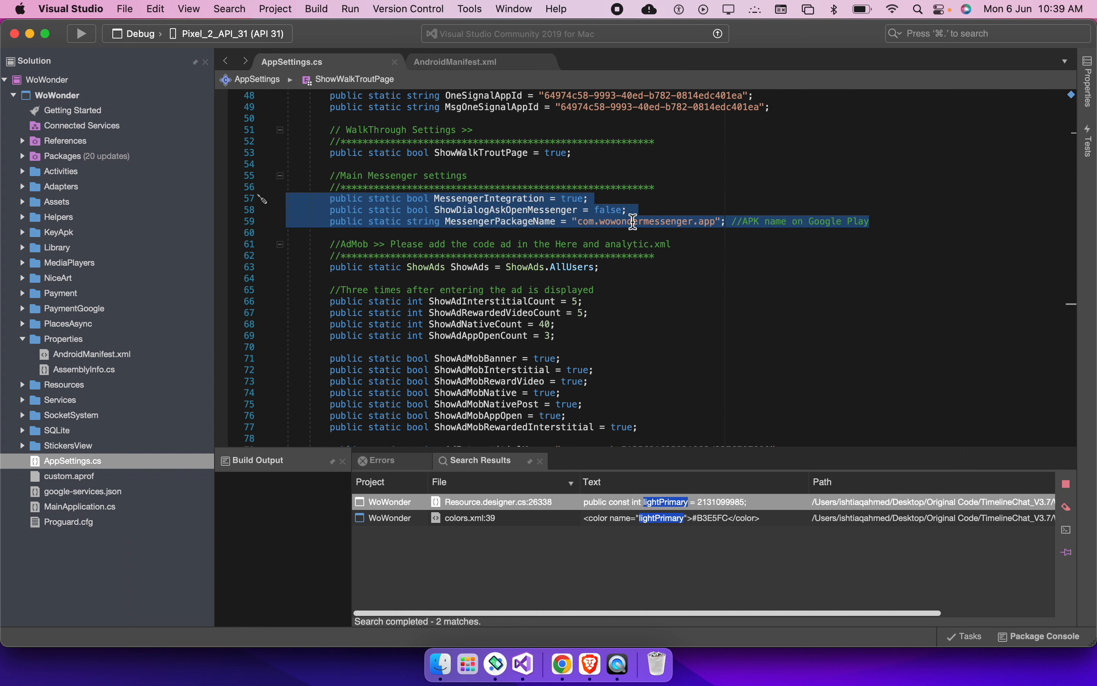
Examine the ShowAds setting in the AdMob section of AppSettings.cs
scroll(633, 222, "down", 3)
scroll(633, 223, "down", 2)
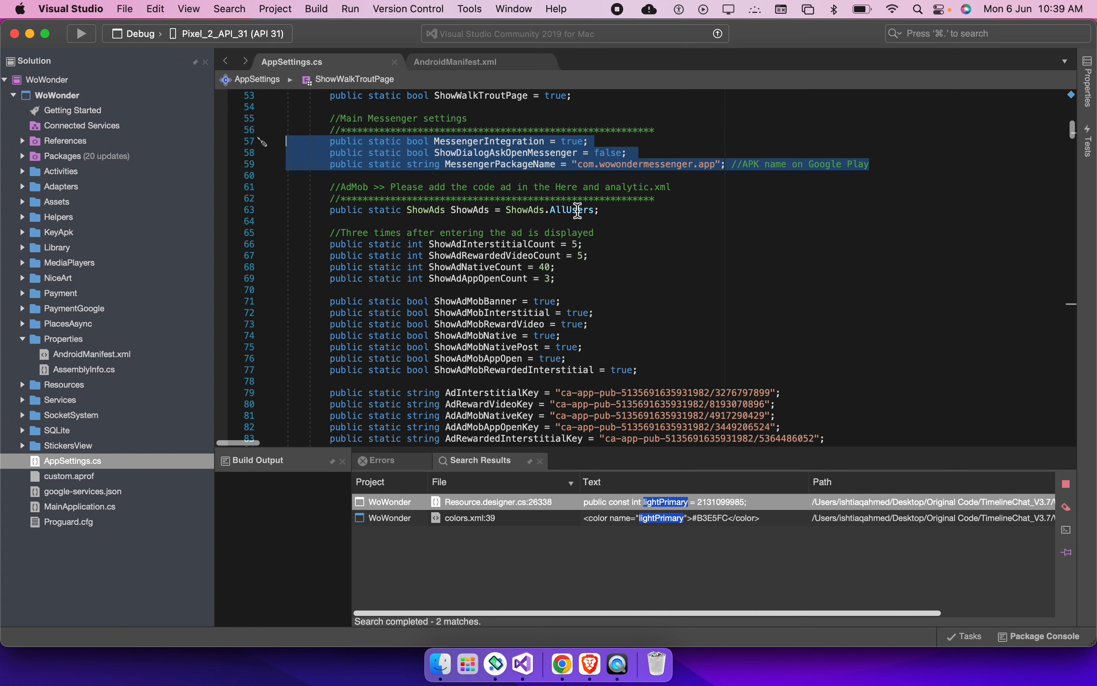
left_click(574, 209)
double_click(574, 209)
left_click_drag(452, 210, 687, 209)
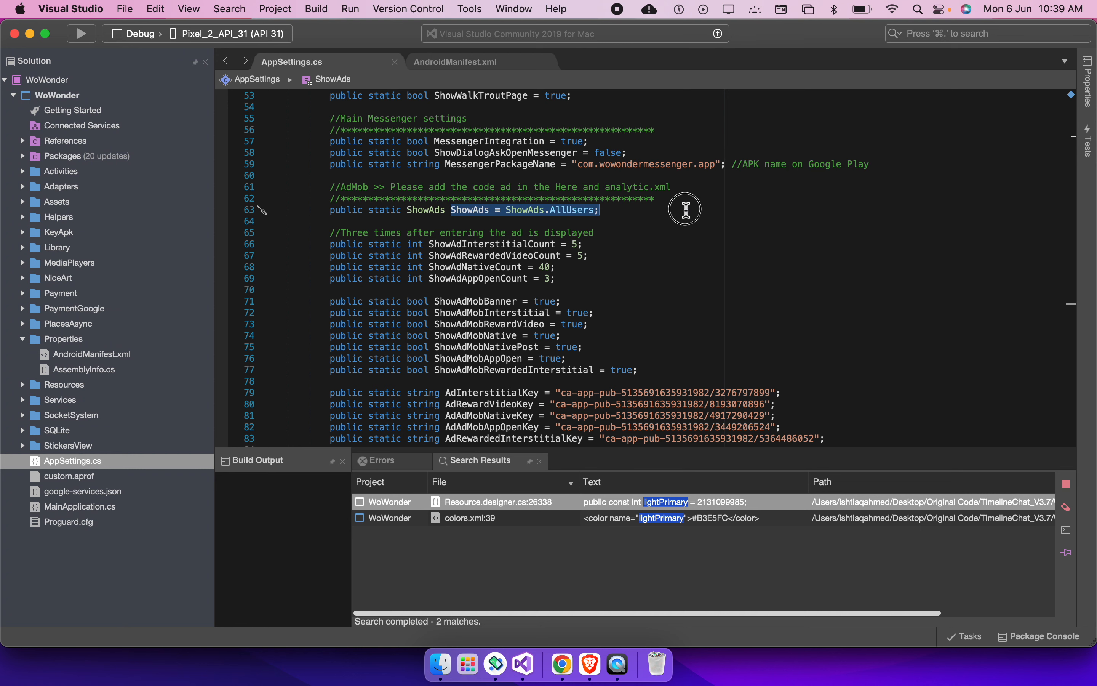
Clear the ShowAds option after the dot and browse the code completion list for alternatives such as UnProfessional
scroll(686, 210, "down", 2)
double_click(575, 189)
key("BackSpace")
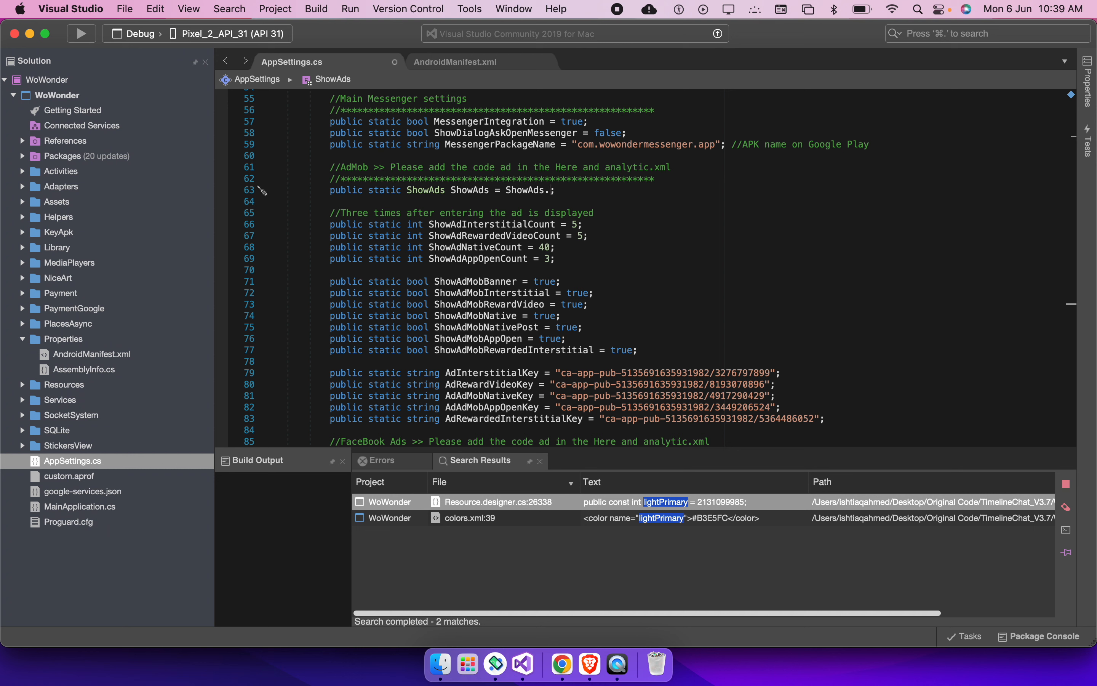
type("Al")
key("BackSpace")
key("BackSpace")
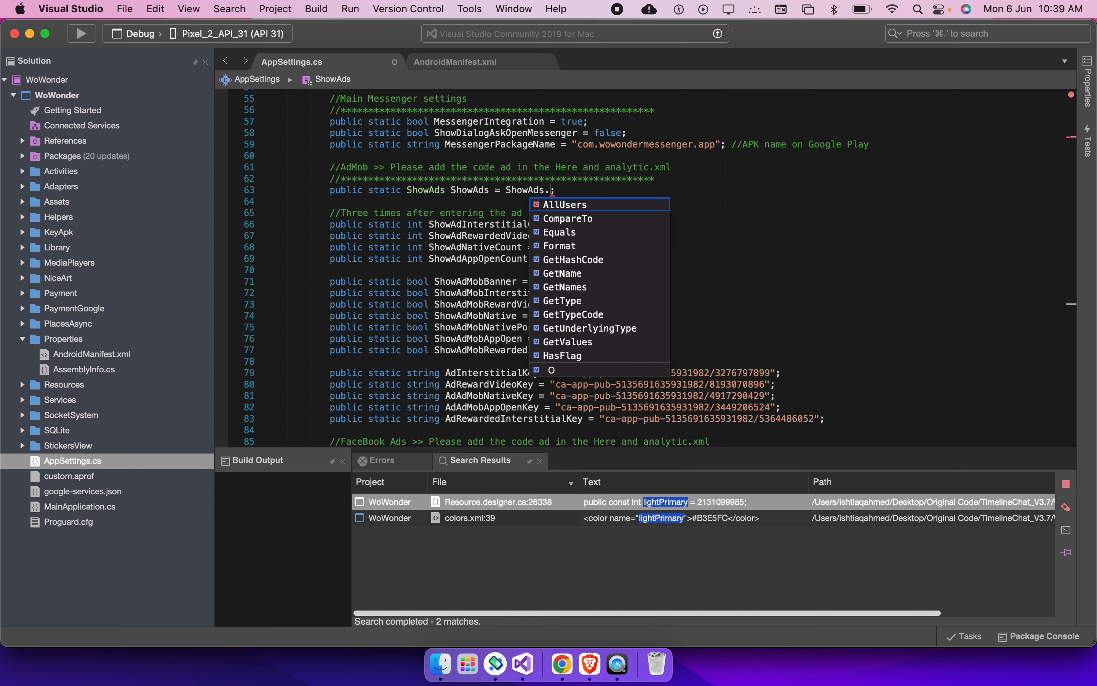
scroll(562, 363, "down", 1)
scroll(562, 363, "up", 1)
left_click(552, 370)
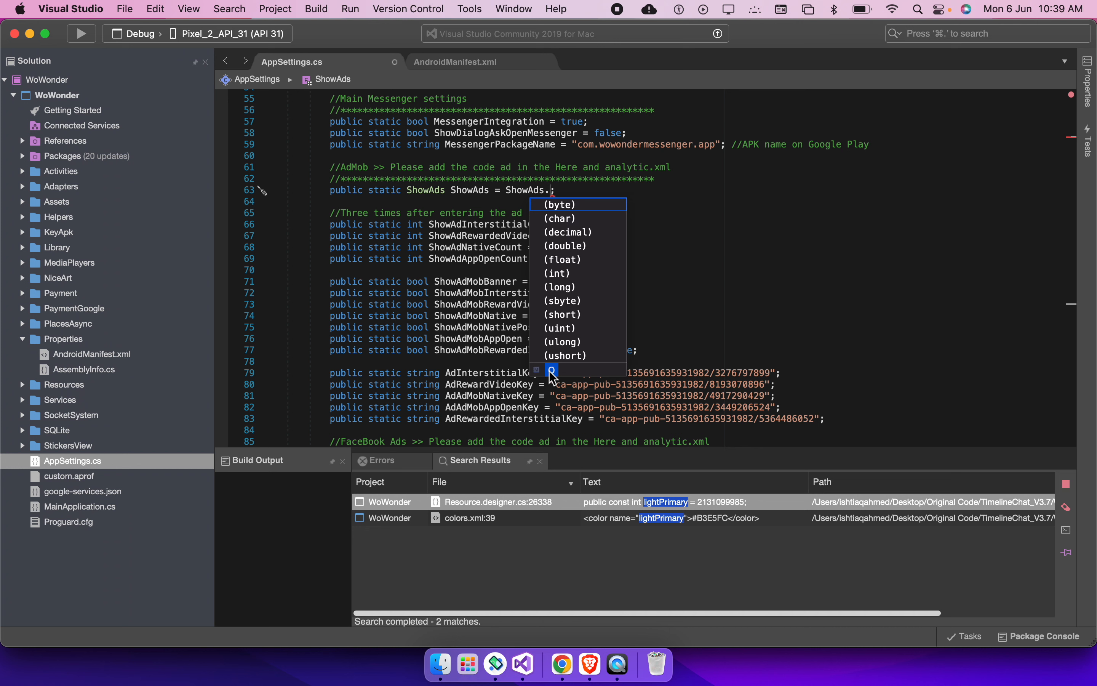
left_click(551, 370)
scroll(556, 362, "down", 4)
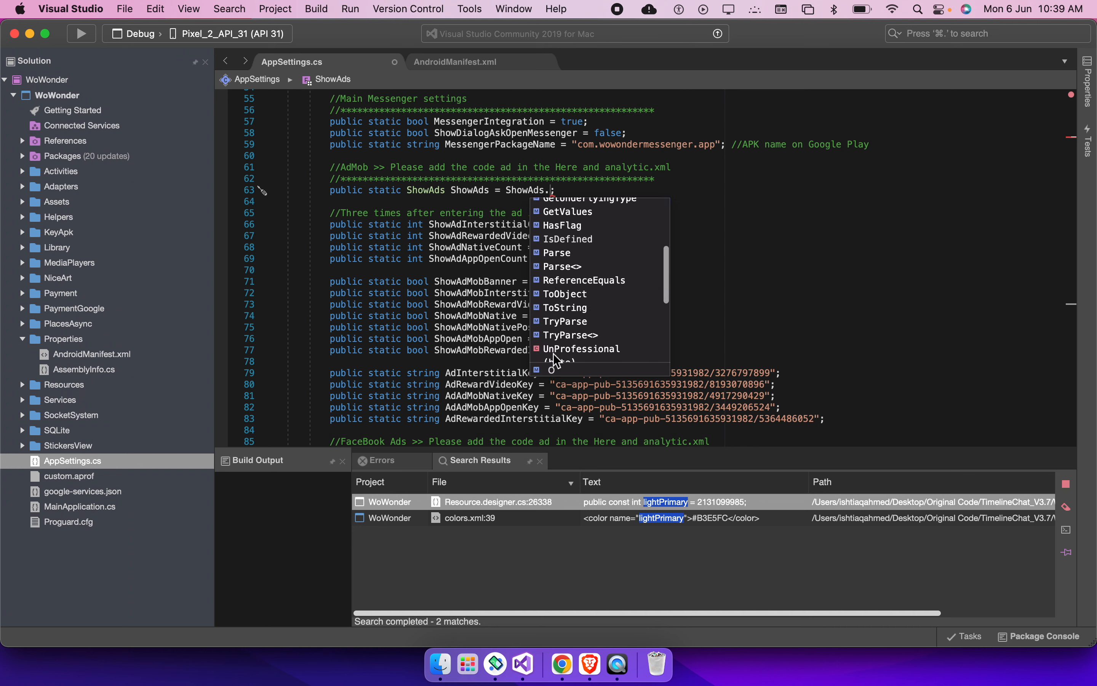
scroll(556, 361, "down", 1)
left_click(572, 335)
scroll(572, 335, "down", 2)
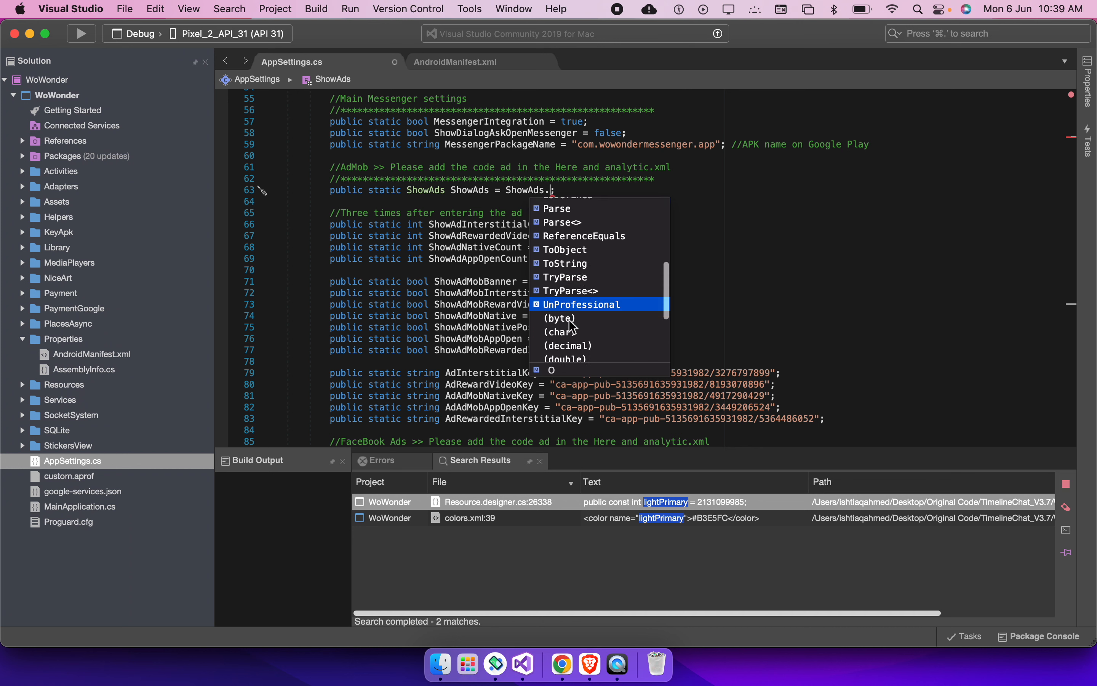
Dismiss the code completion and undo the ShowAds edits to restore ShowAds.AllUsers
key("Escape")
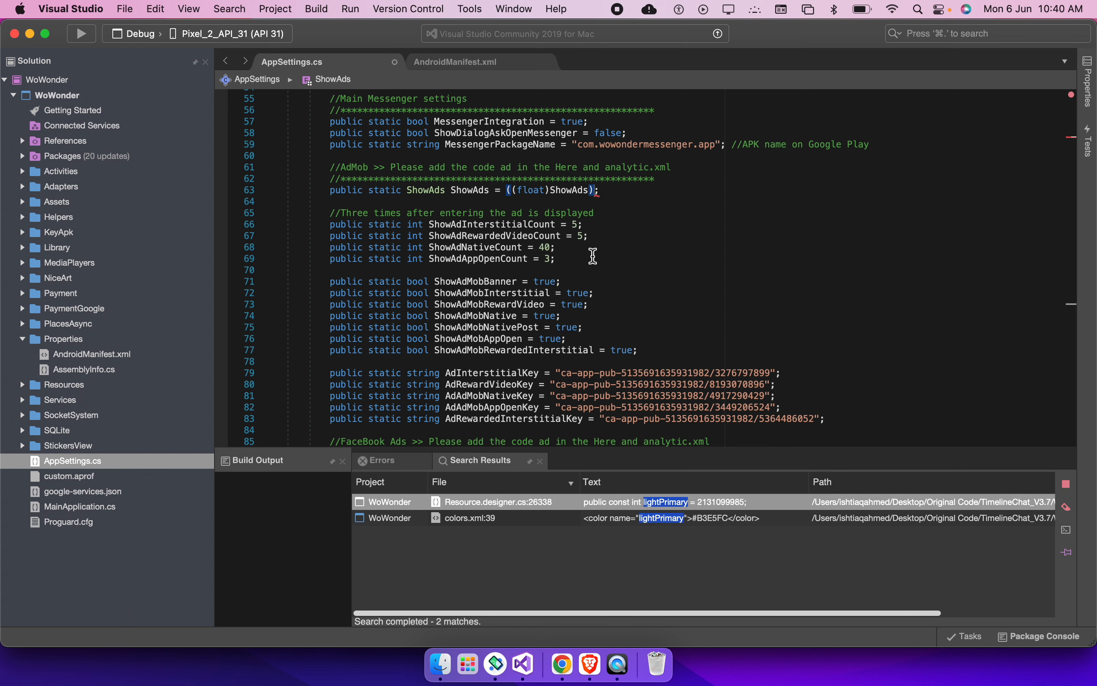
type("A")
key("super+z")
left_click(611, 225)
Examine the ad display counts for interstitial, rewarded video, native and app open ads
scroll(611, 224, "down", 2)
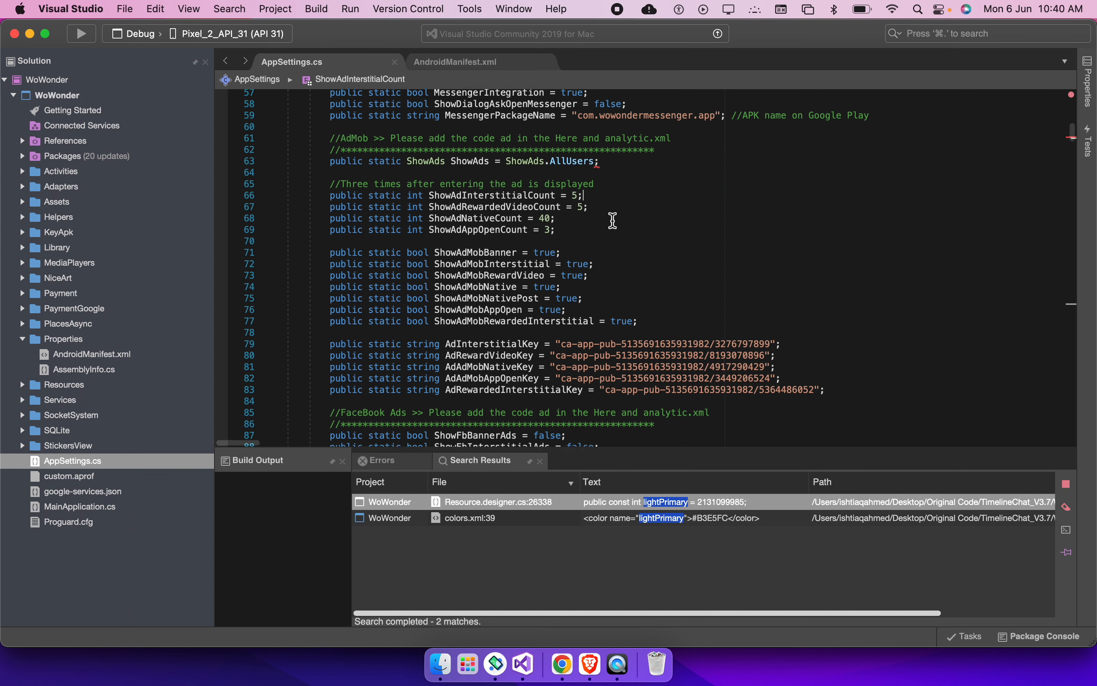
left_click(458, 192)
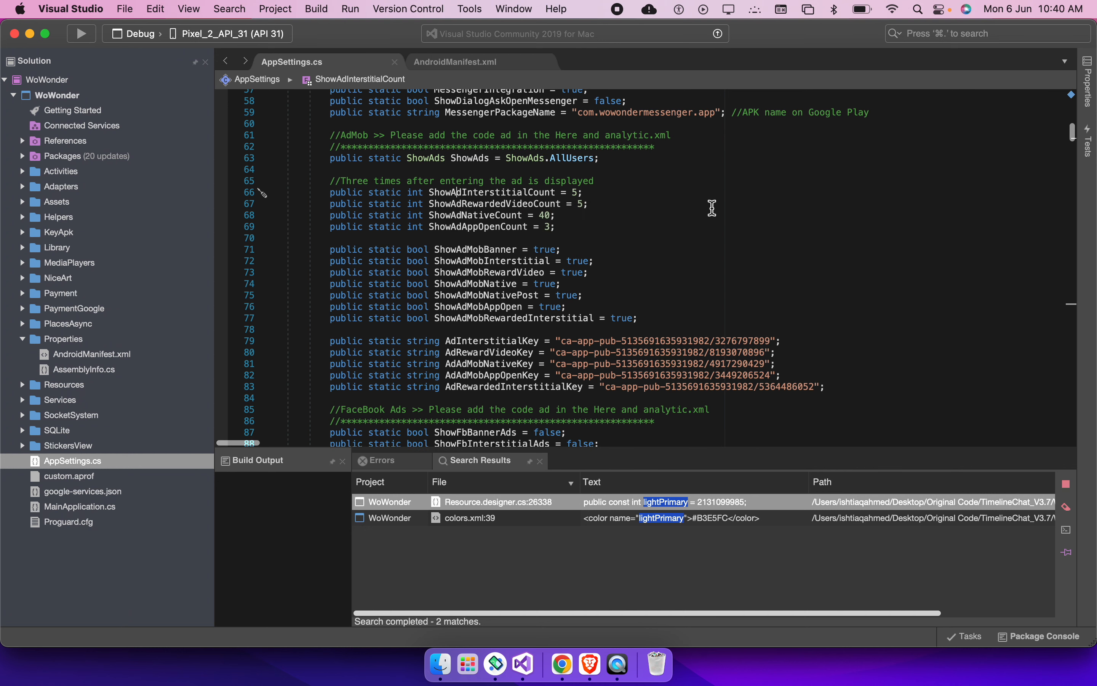
scroll(692, 214, "down", 1)
scroll(691, 213, "down", 1)
left_click_drag(557, 211, 321, 181)
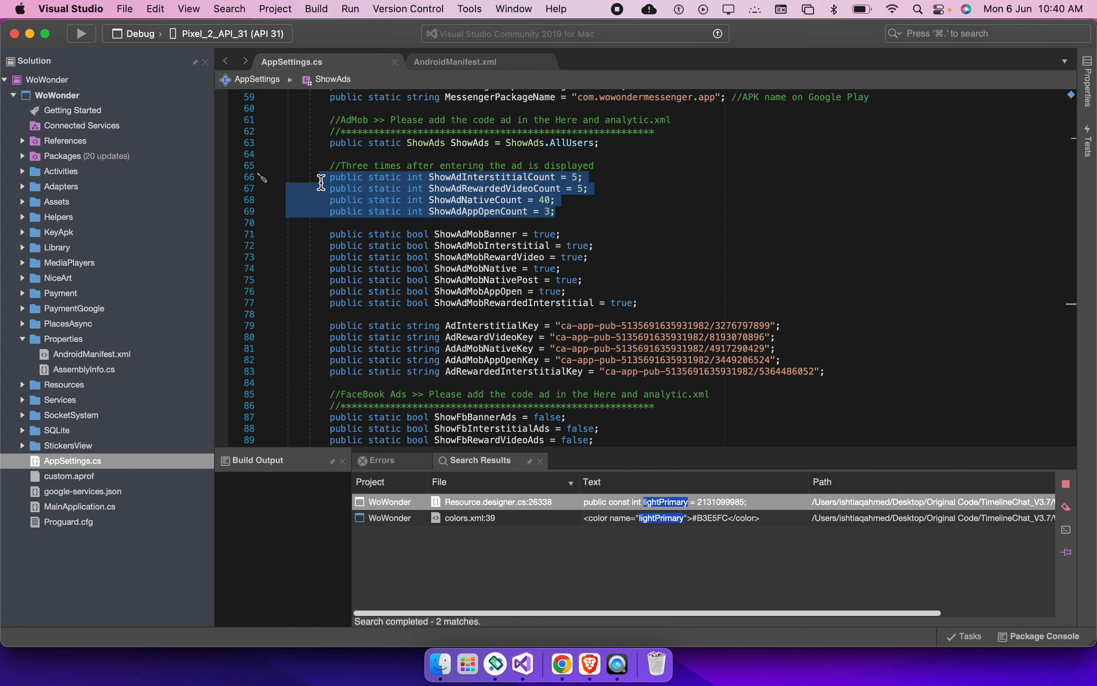
scroll(544, 190, "down", 1)
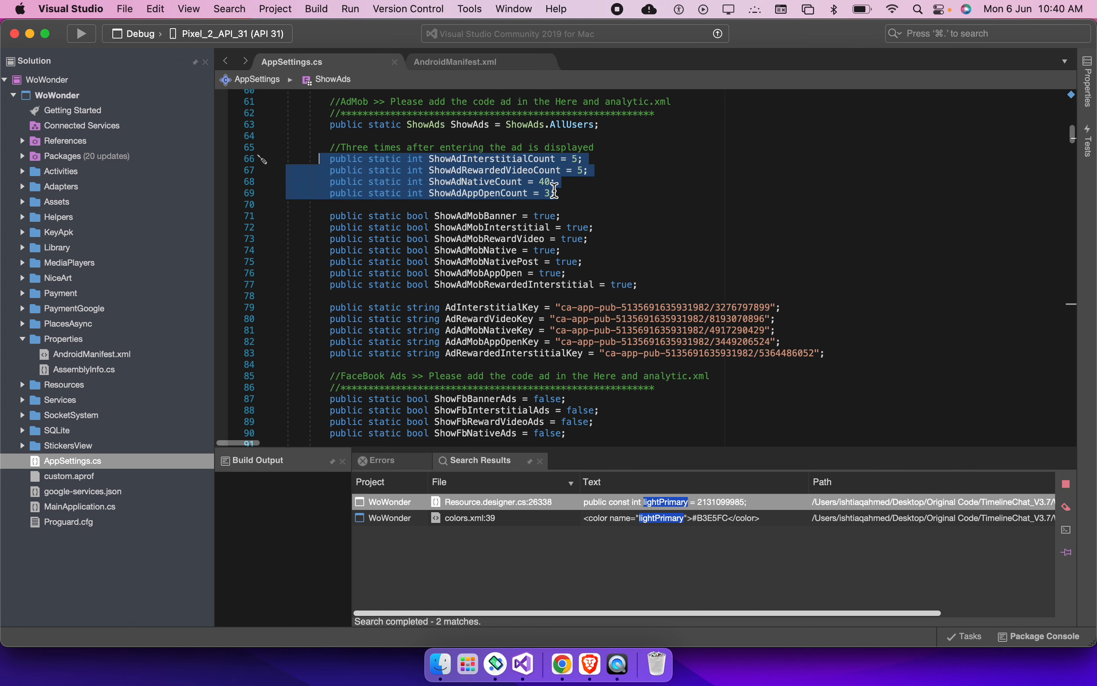
left_click(622, 168)
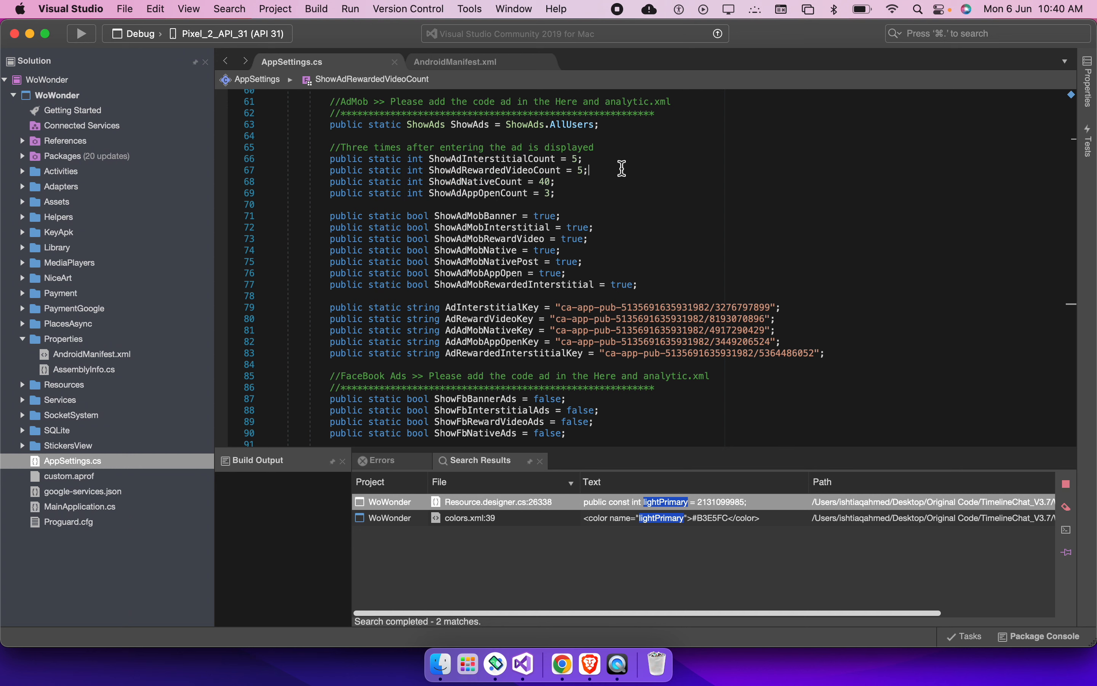
Examine the AdMob switches starting with ShowAdMobBanner and the AdMob ad keys below them
scroll(566, 181, "down", 3)
double_click(499, 173)
scroll(601, 184, "down", 2)
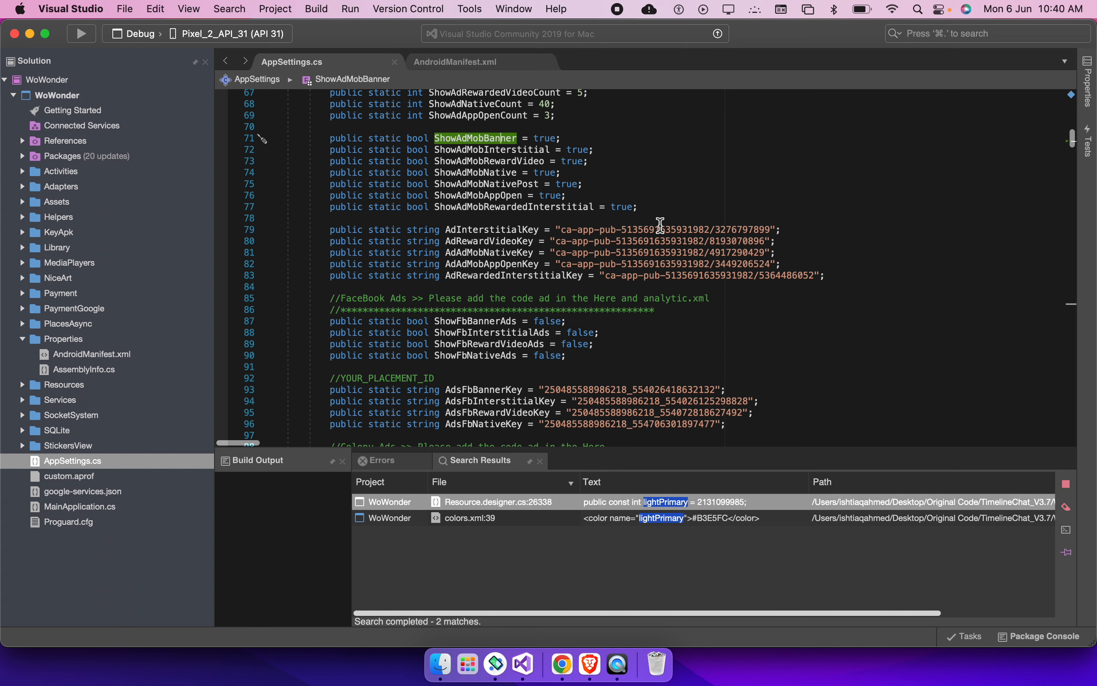
left_click_drag(837, 275, 376, 241)
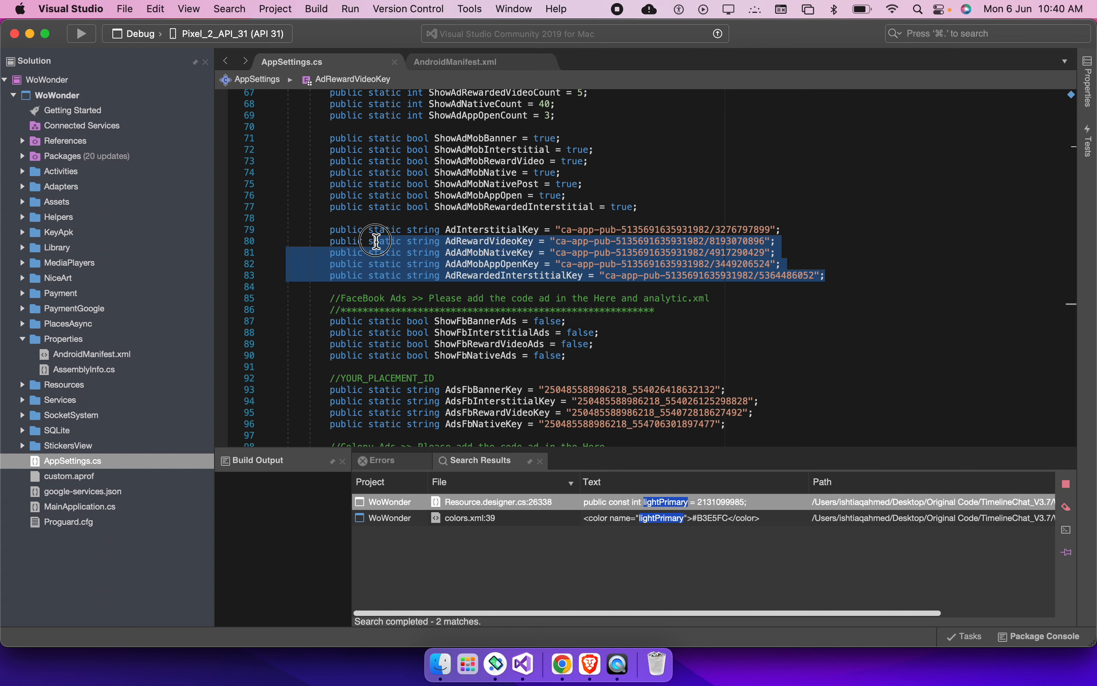
left_click(515, 214)
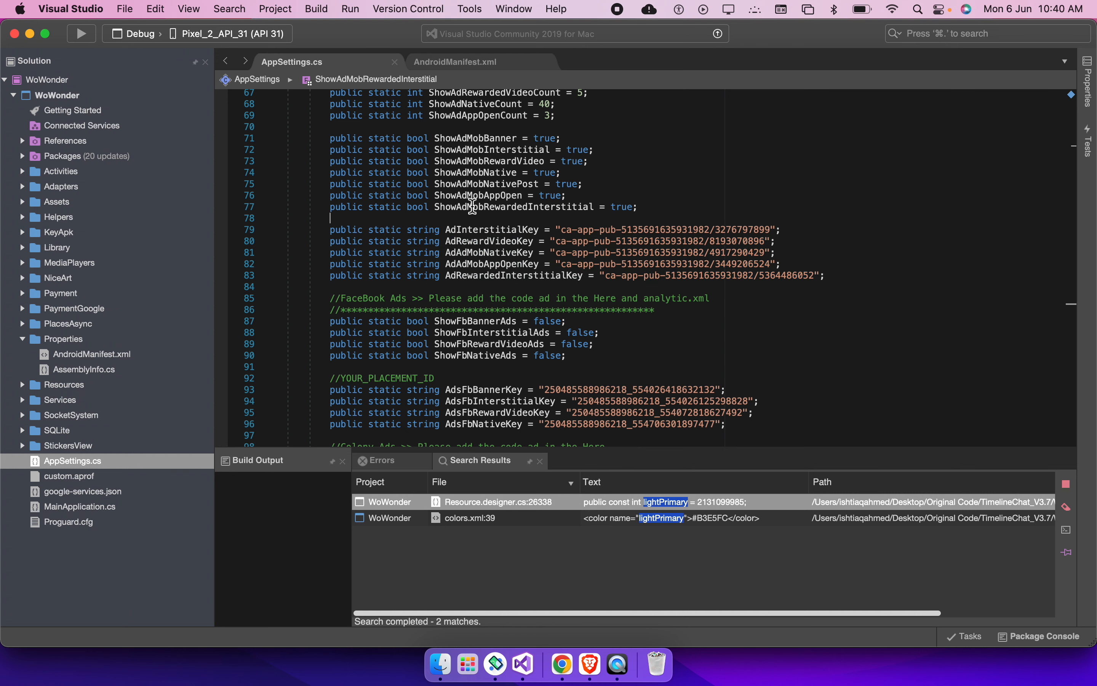
Collapse the Properties folder and open analytic.xml from the values folder under Resources
double_click(55, 338)
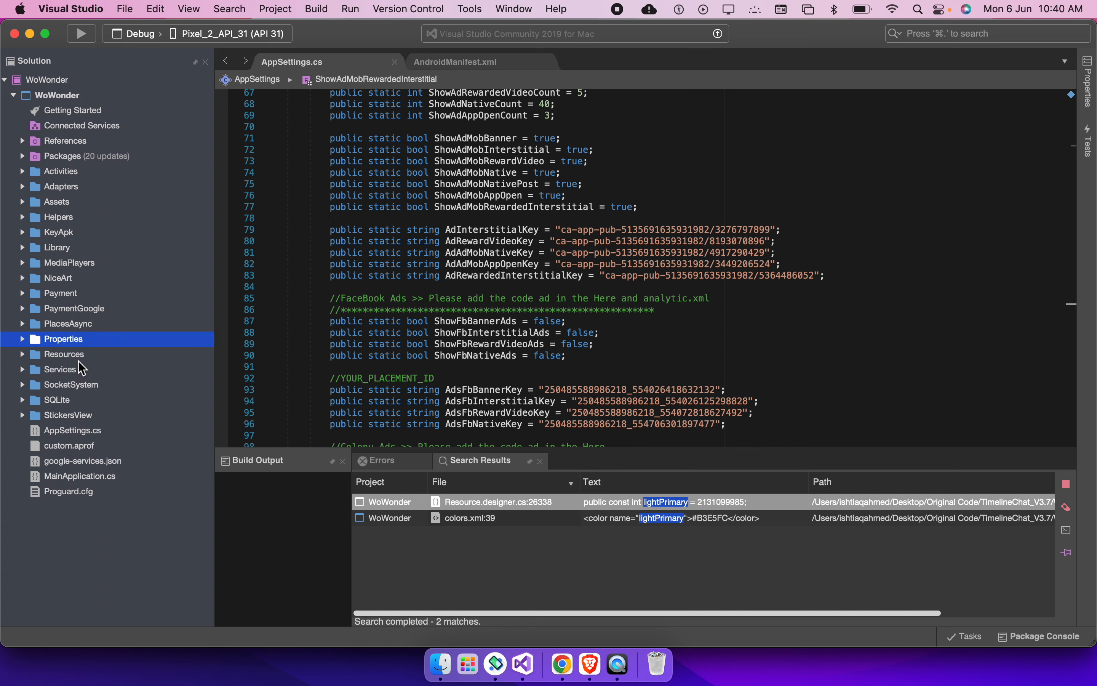
double_click(68, 354)
scroll(82, 509, "down", 5)
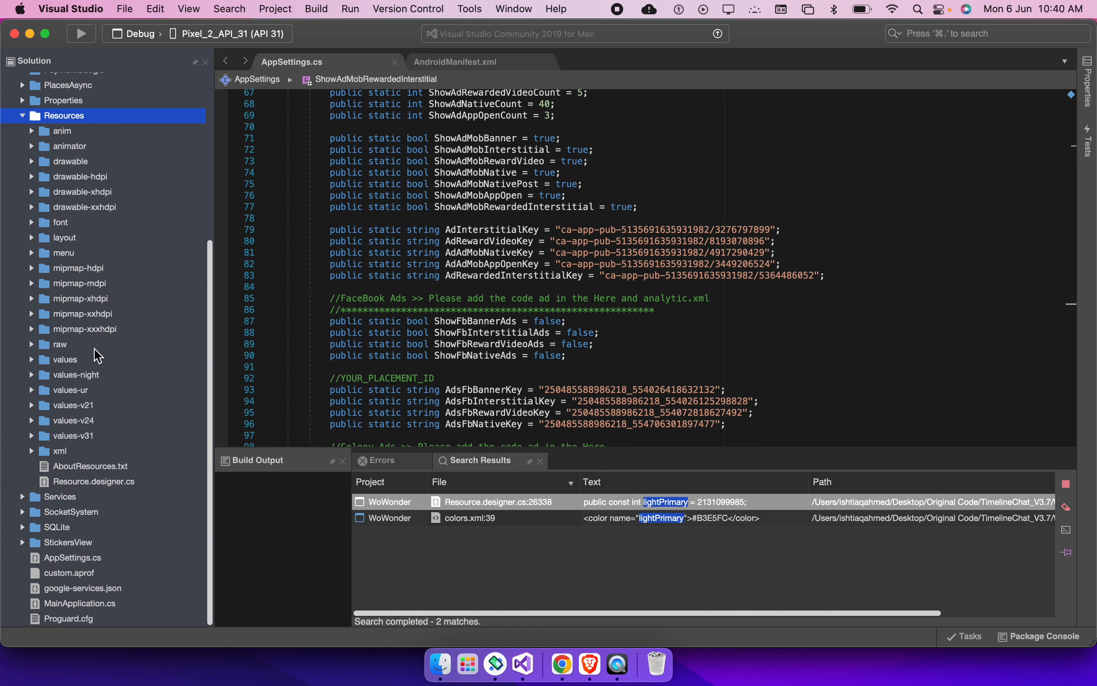
double_click(75, 360)
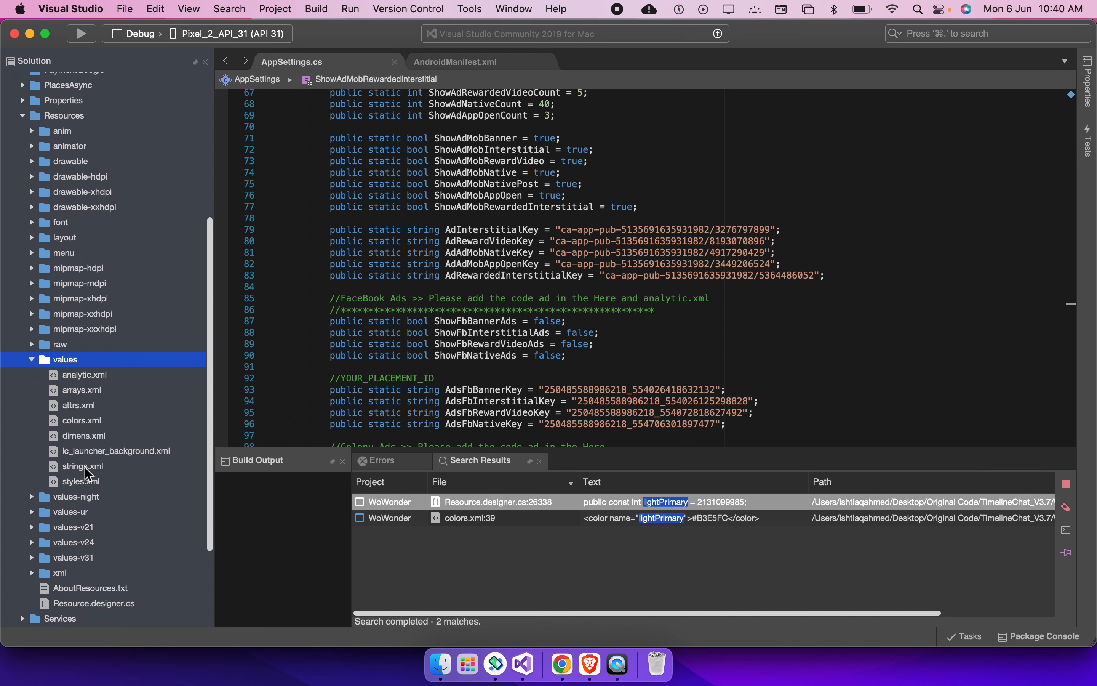
double_click(88, 380)
Examine the AdMob app ID and the banner ad unit entries in analytic.xml
scroll(610, 306, "down", 3)
scroll(610, 308, "down", 2)
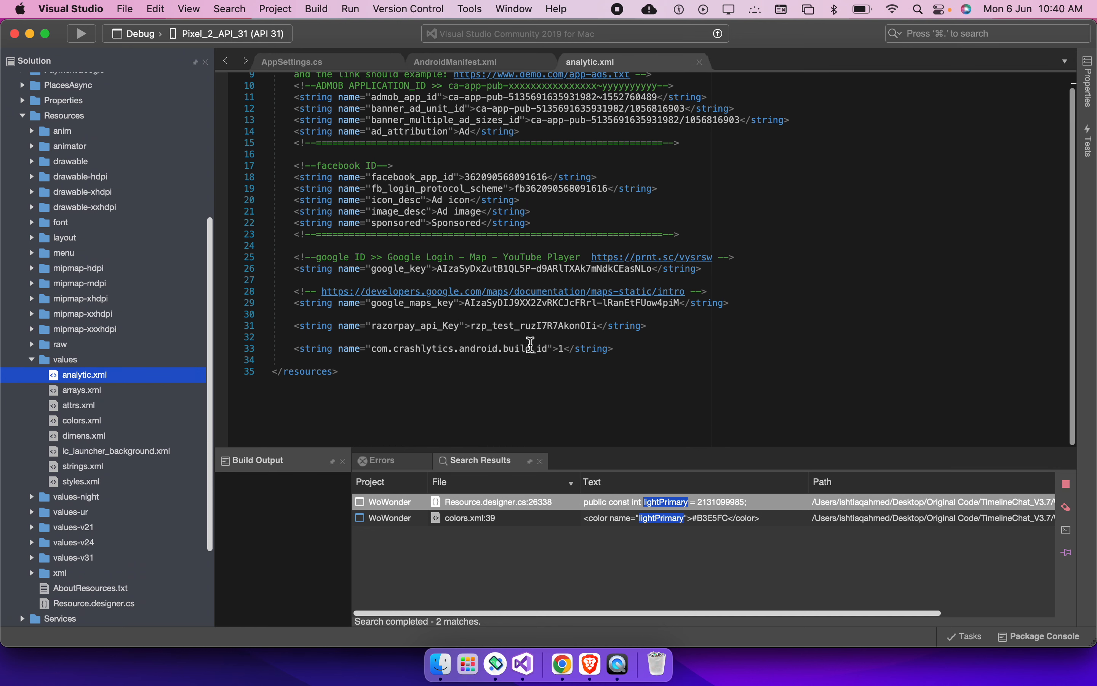
scroll(503, 198, "up", 3)
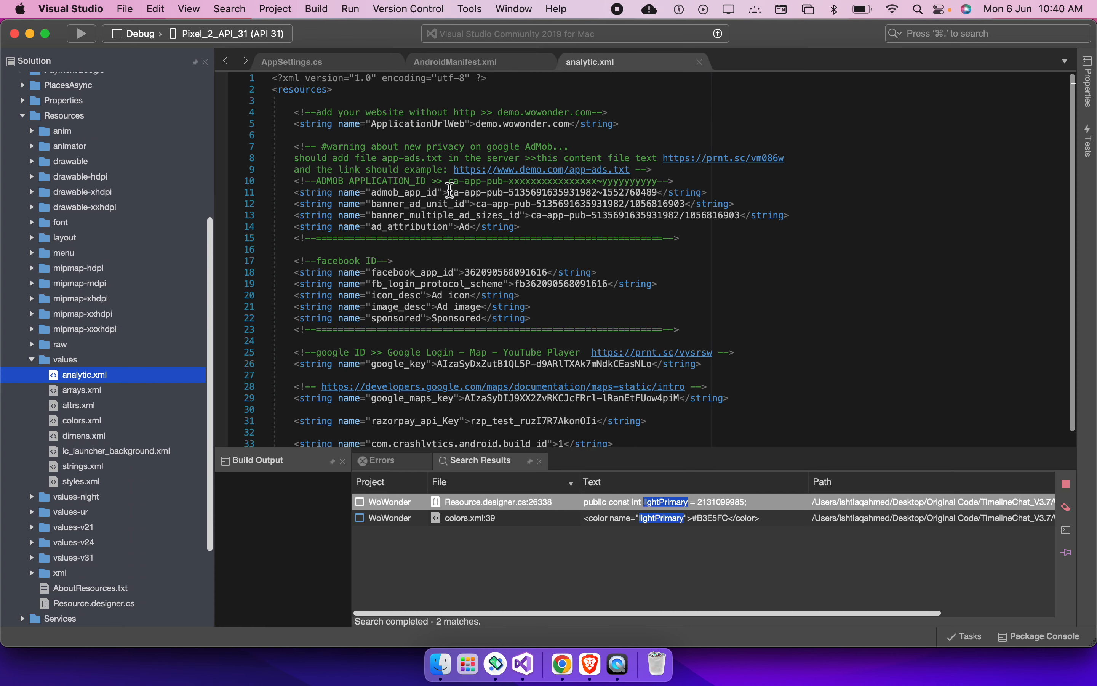
left_click_drag(449, 192, 675, 192)
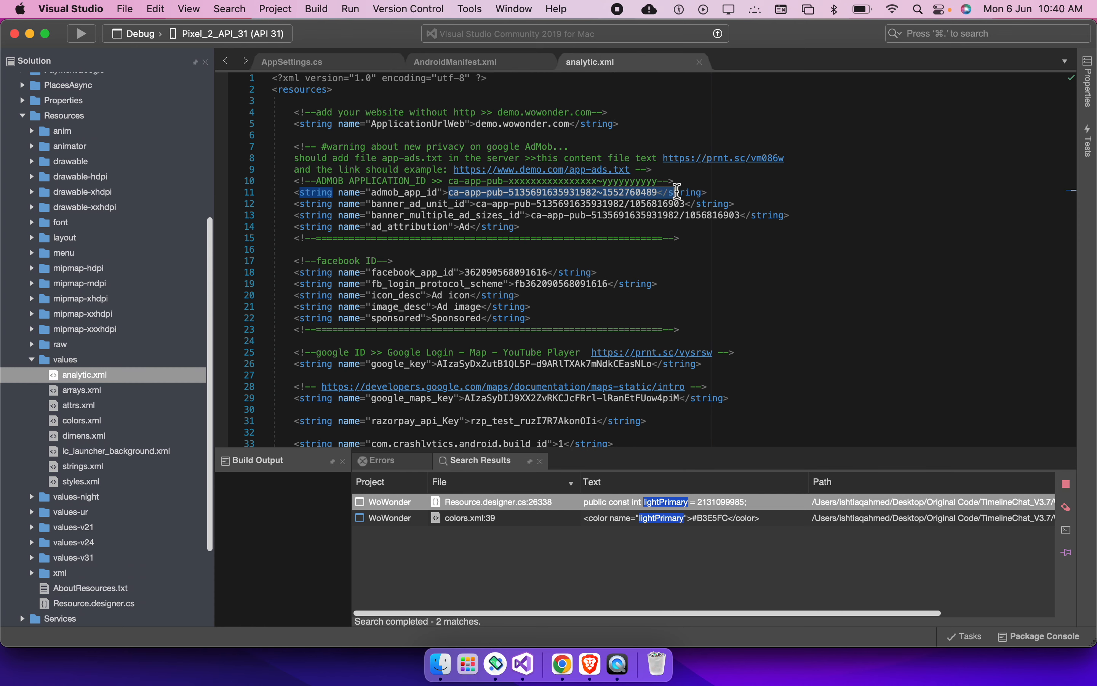
left_click(494, 206)
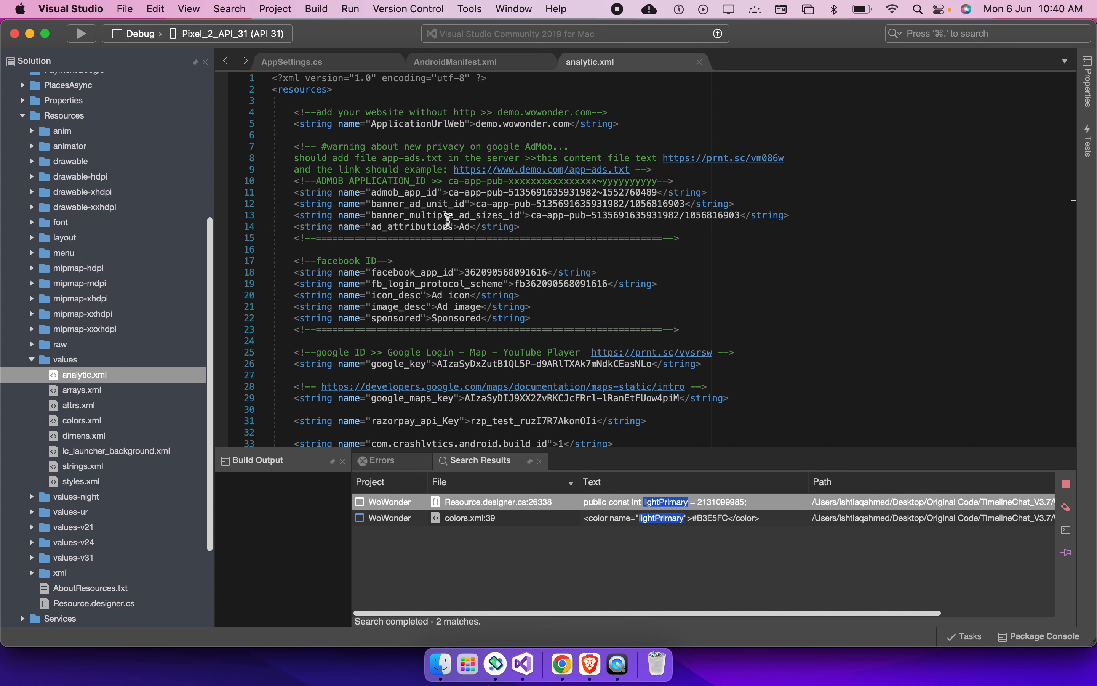
left_click(613, 217)
left_click_drag(373, 205, 448, 205)
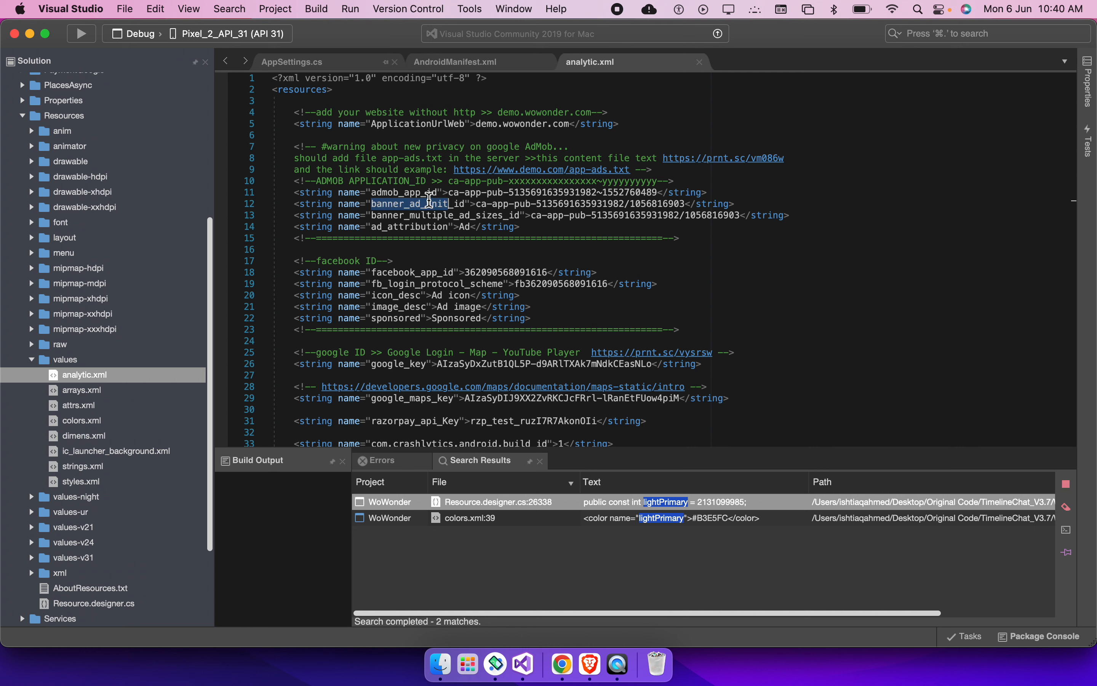
Return to AppSettings.cs and examine the AdMob keys from AdInterstitialKey to AdRewardedInterstitialKey, along with the switches above them
left_click(314, 64)
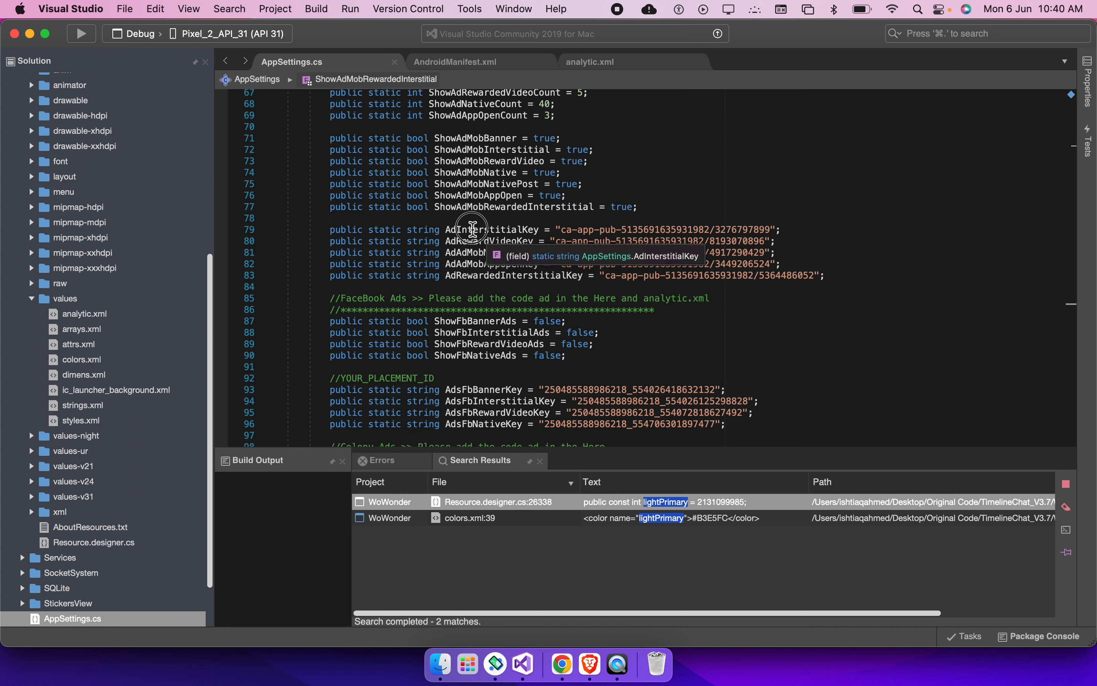
double_click(488, 230)
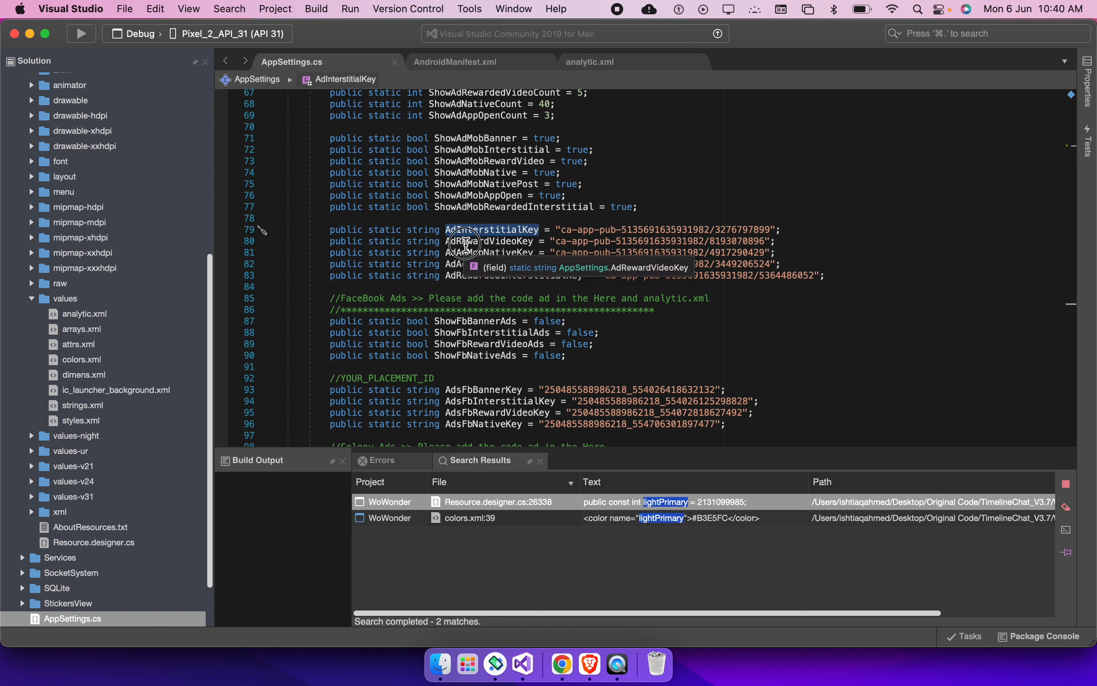
double_click(465, 242)
double_click(480, 253)
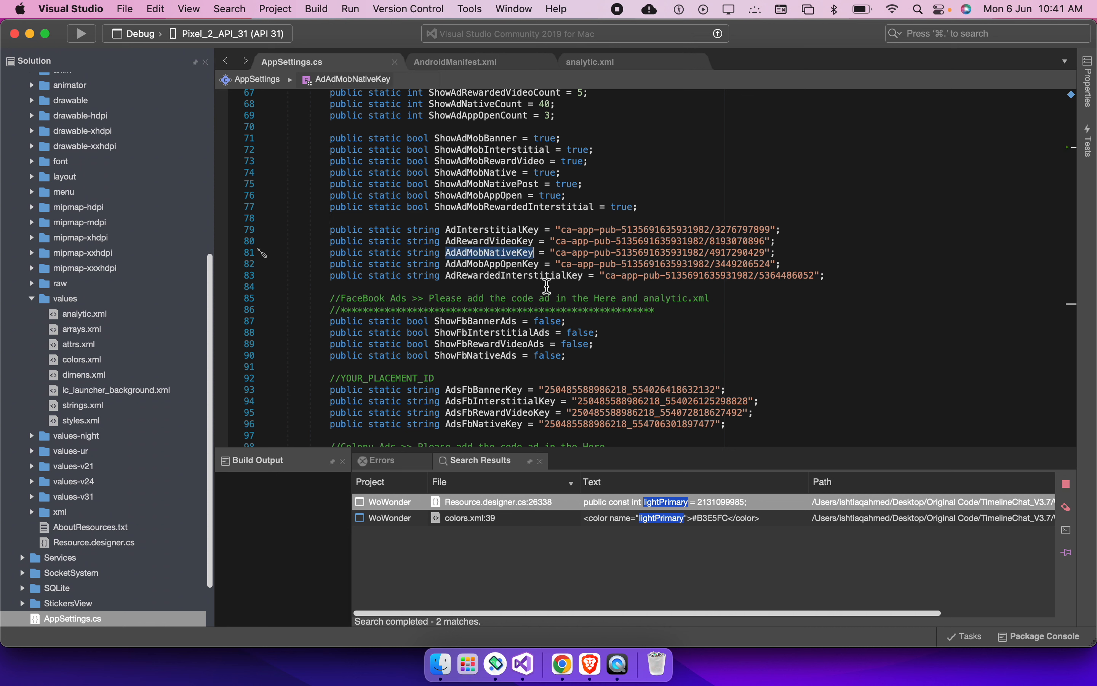
left_click(601, 244)
scroll(674, 260, "down", 1)
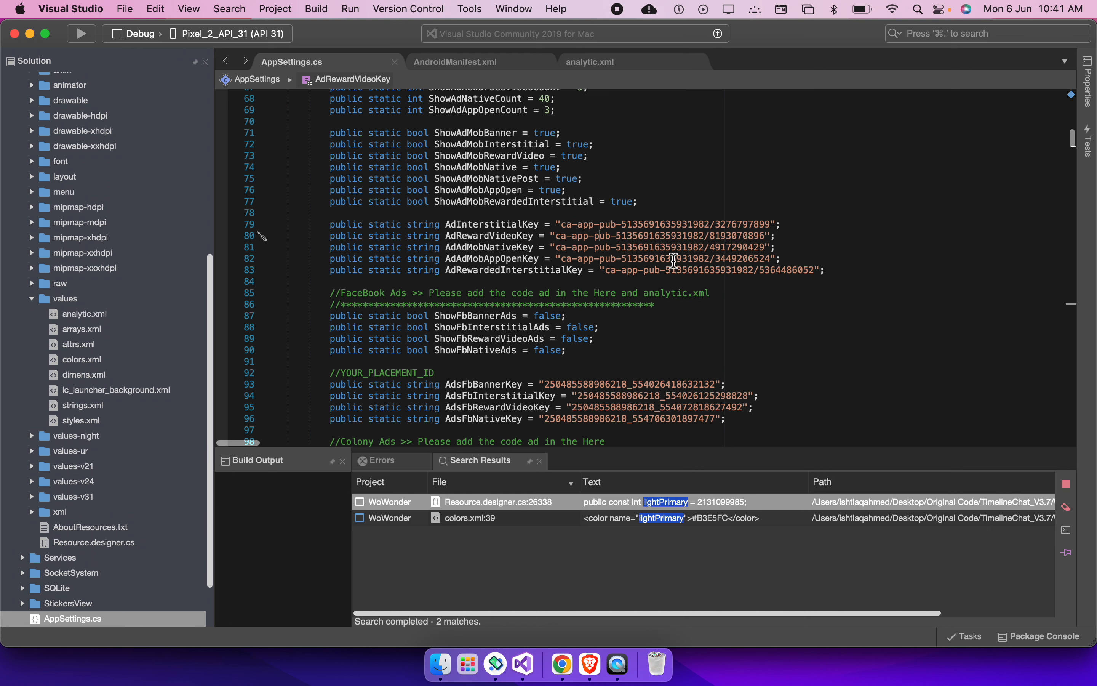
left_click_drag(834, 270, 387, 175)
left_click(401, 190)
Examine the Facebook ad switches starting with ShowFbBannerAds and the placement ID keys below them
scroll(403, 191, "down", 3)
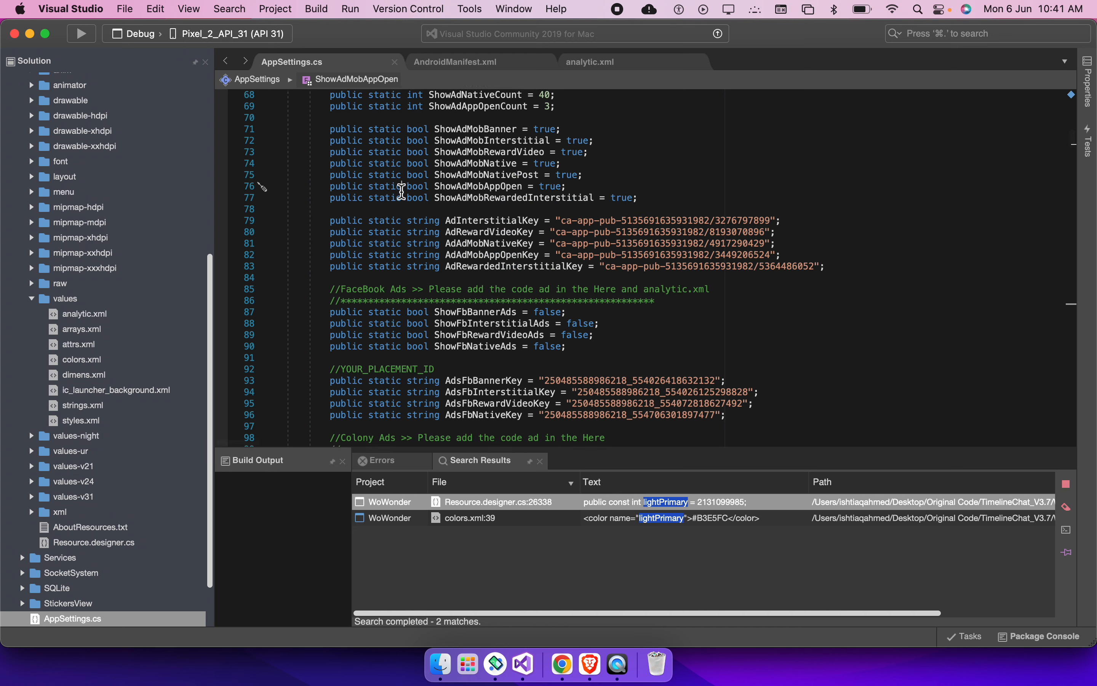
scroll(401, 190, "down", 5)
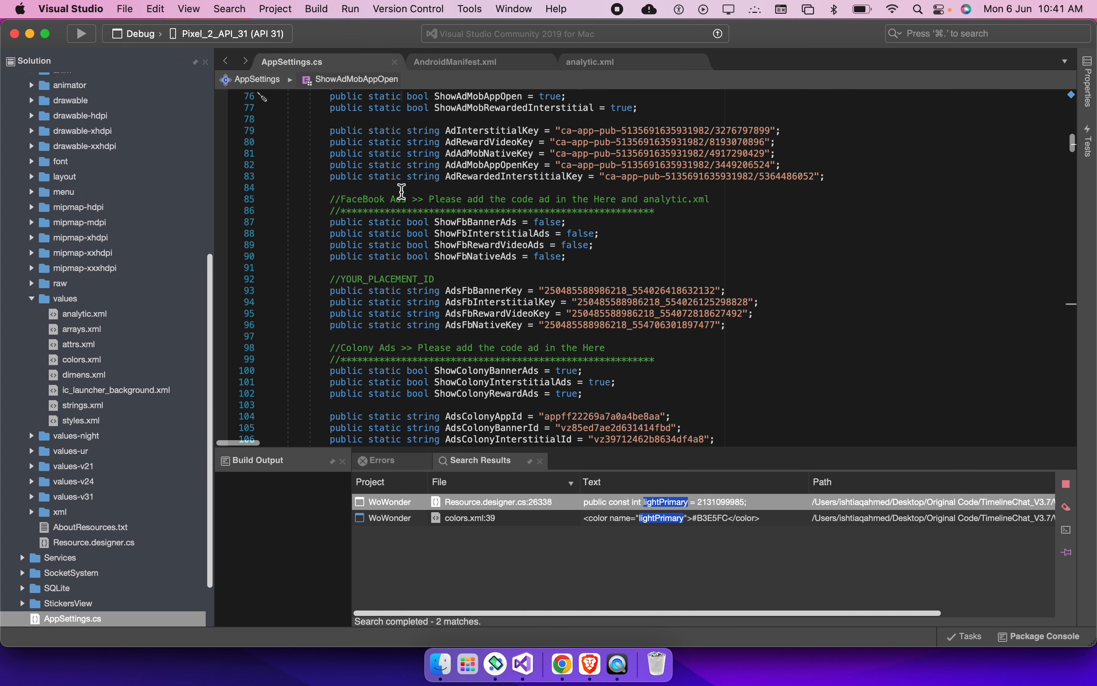
scroll(401, 191, "down", 2)
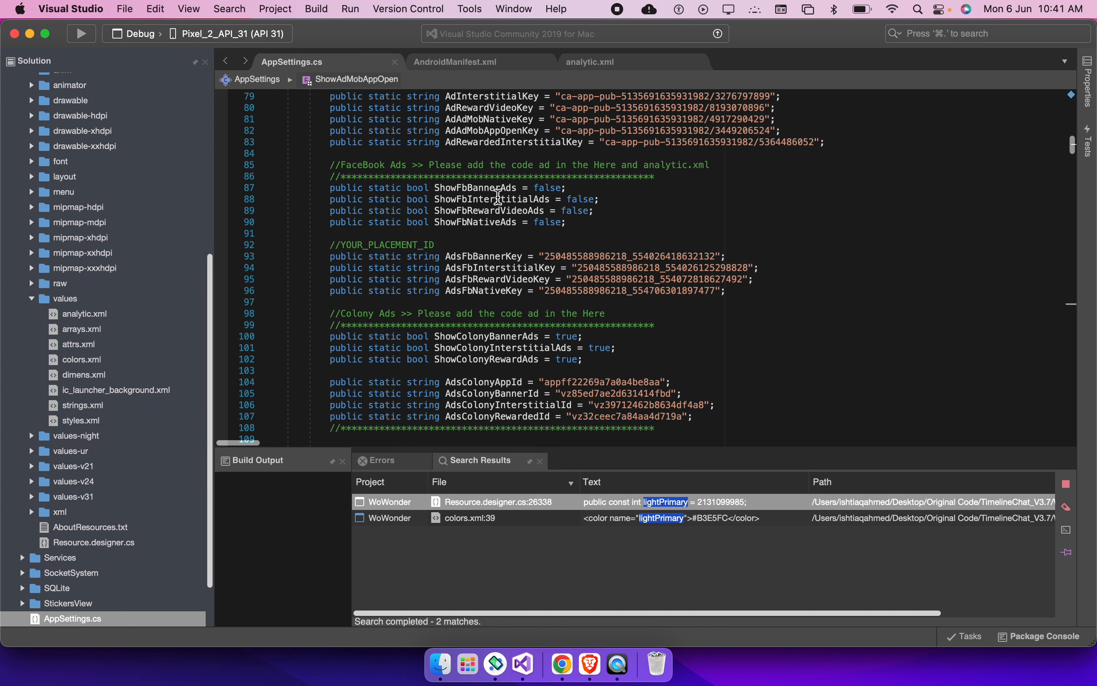
left_click(499, 198)
left_click(473, 188)
left_click_drag(332, 188, 700, 233)
scroll(516, 206, "down", 3)
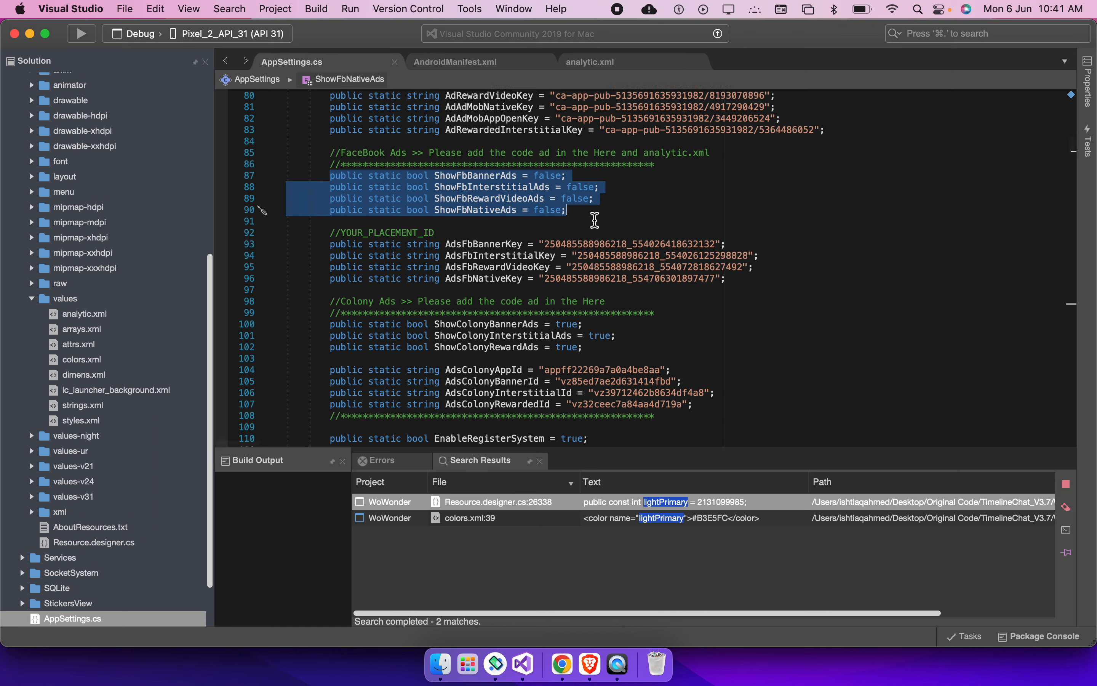
left_click(489, 188)
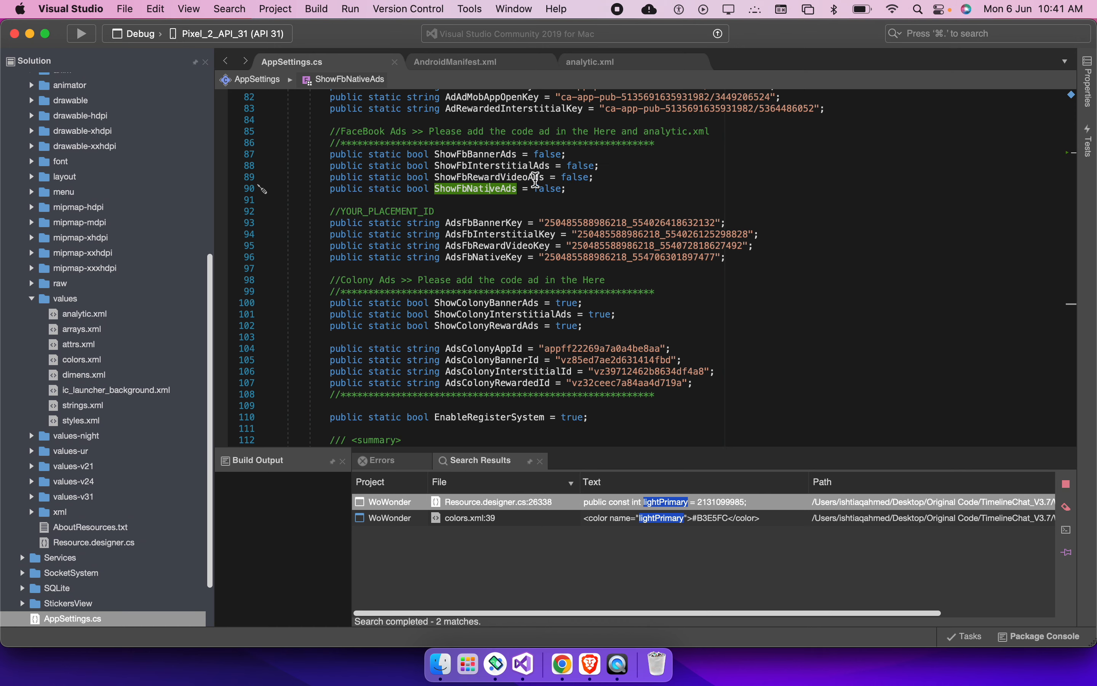
left_click_drag(730, 257, 337, 217)
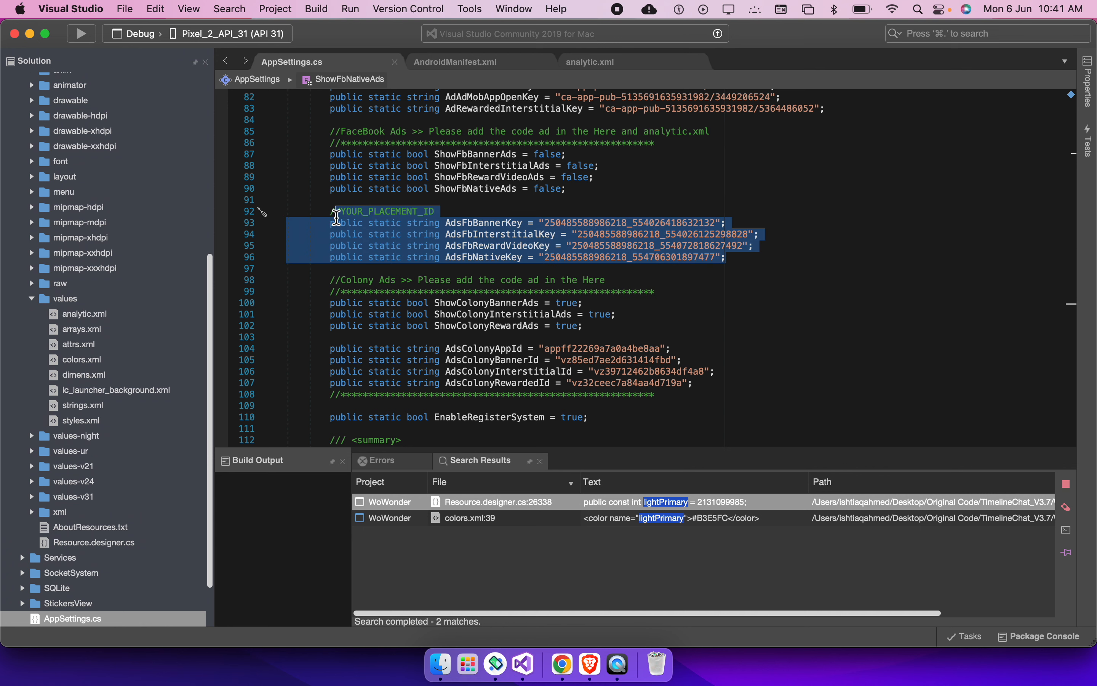
scroll(358, 229, "down", 2)
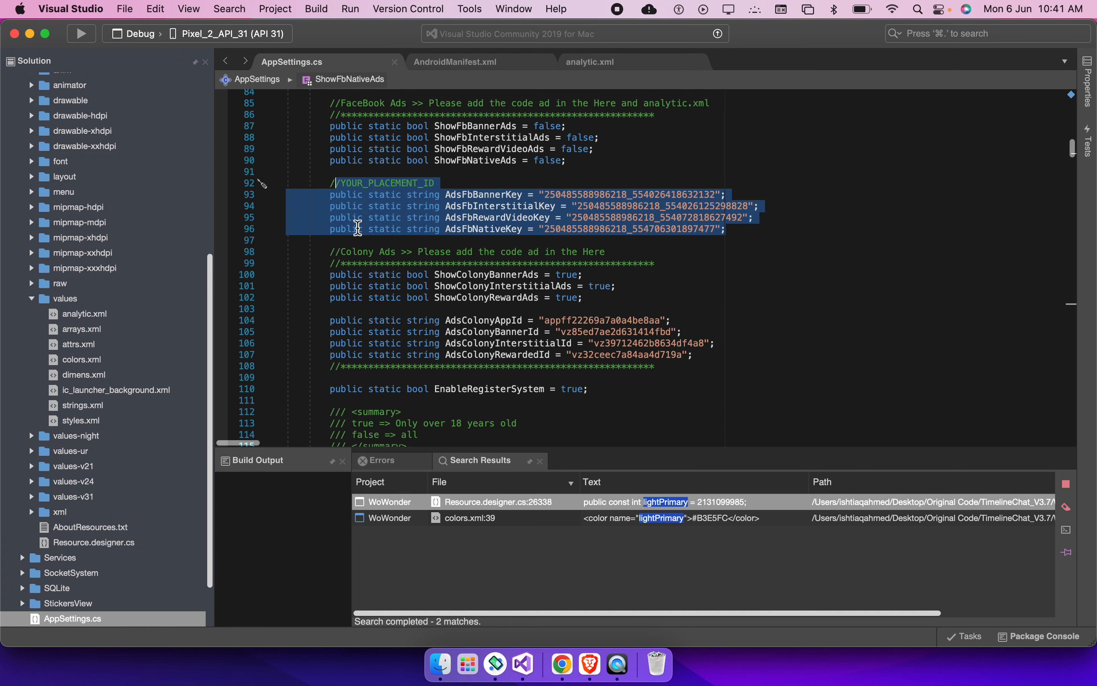
Examine the Colony ad switches and the Colony app, banner, interstitial and rewarded IDs
scroll(357, 229, "down", 1)
left_click(462, 263)
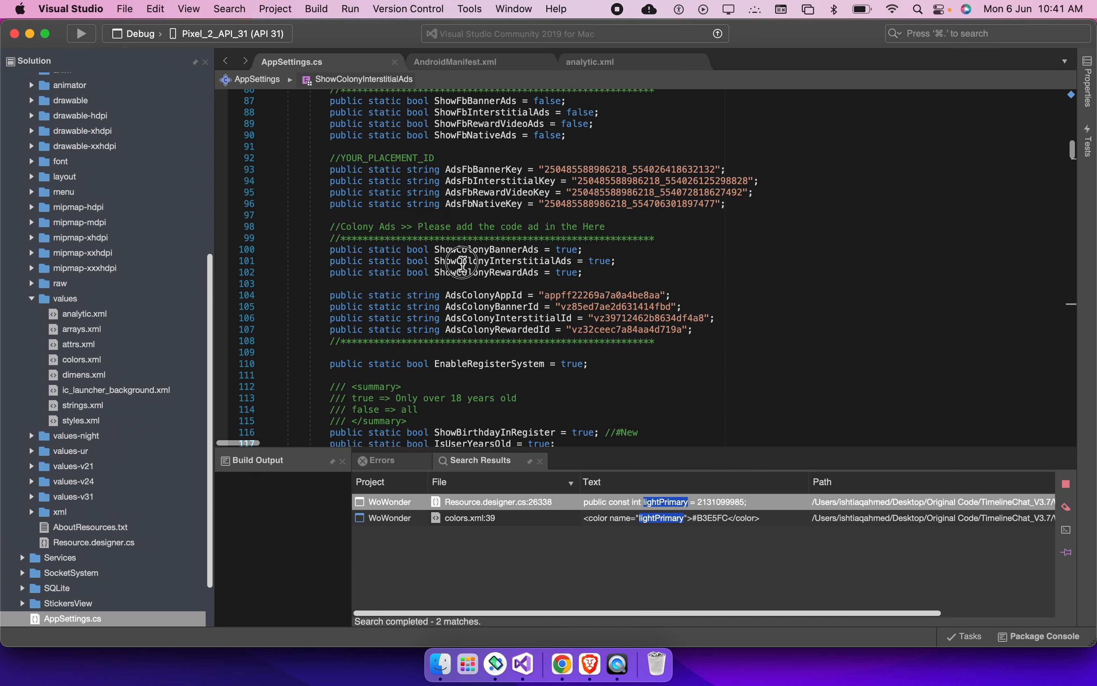
scroll(463, 263, "down", 2)
scroll(463, 263, "down", 2)
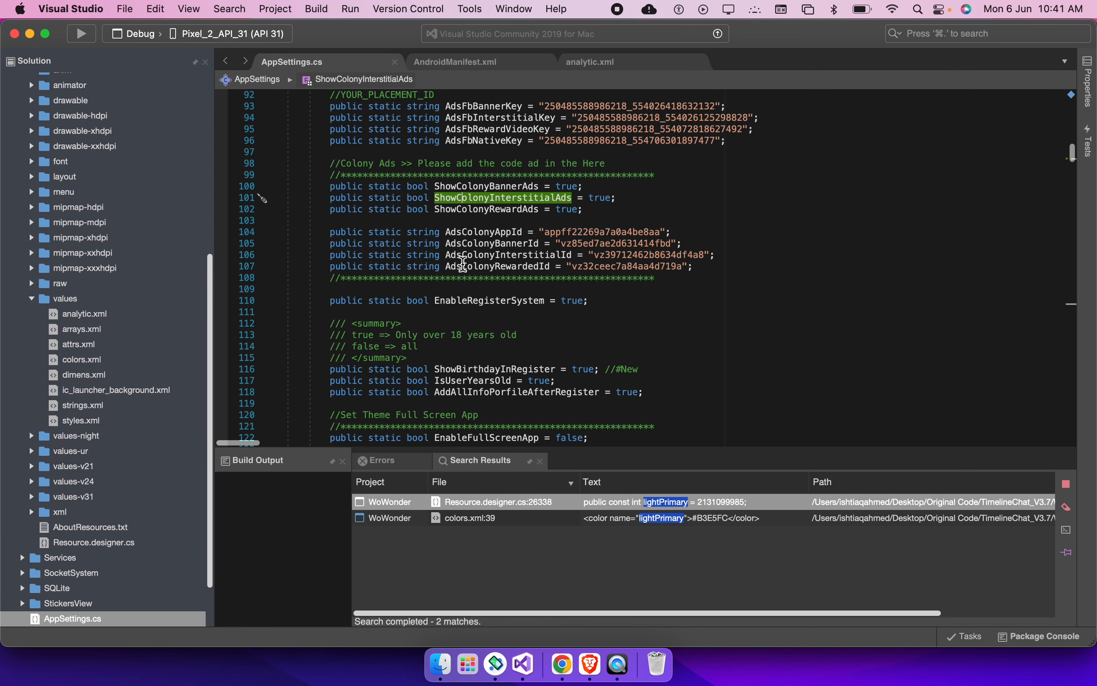
scroll(463, 263, "down", 3)
left_click(606, 179)
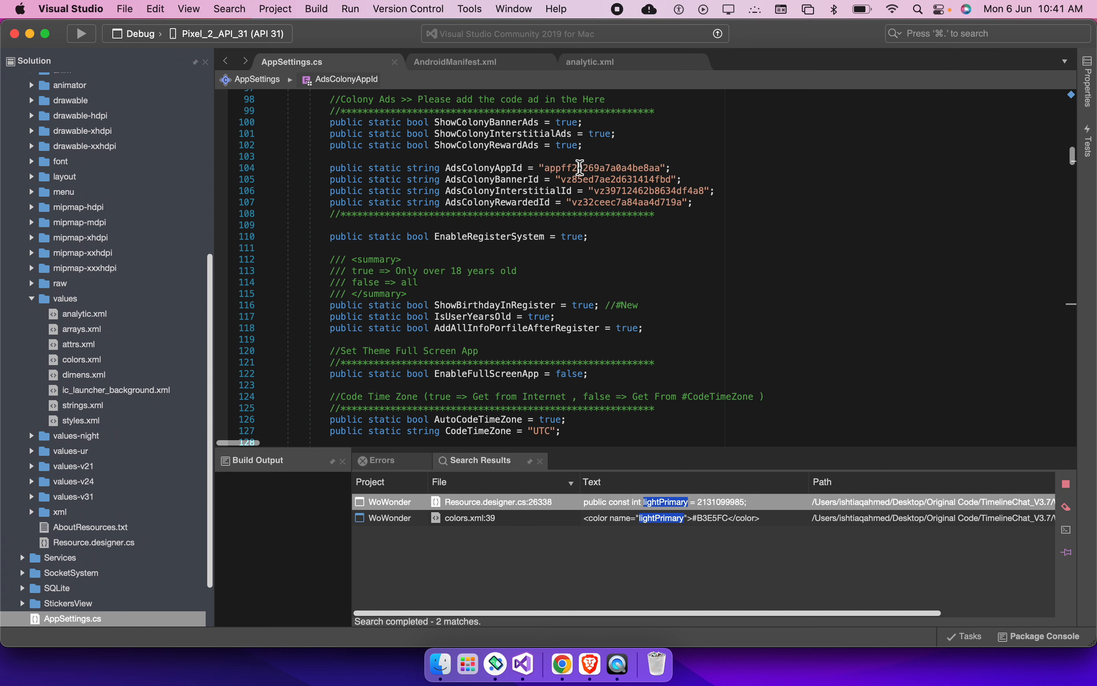
Examine the registration settings EnableRegisterSystem, ShowBirthdayInRegister, IsUserYearsOld and AddAllInfoPorfileAfterRegister
scroll(504, 231, "down", 3)
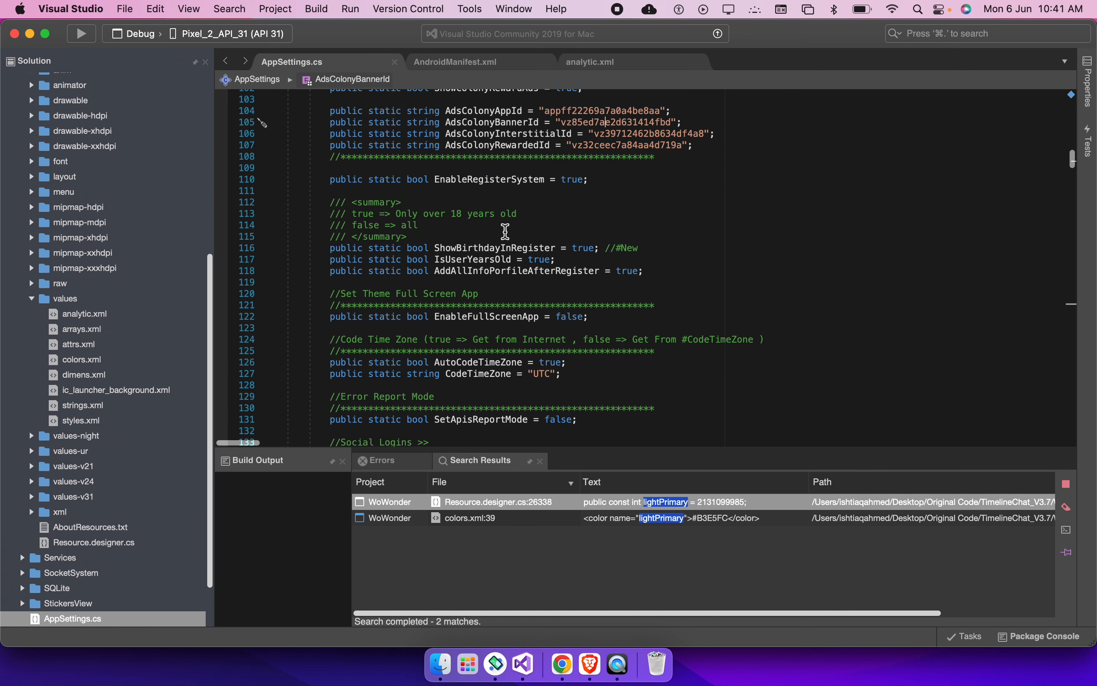
scroll(506, 231, "down", 1)
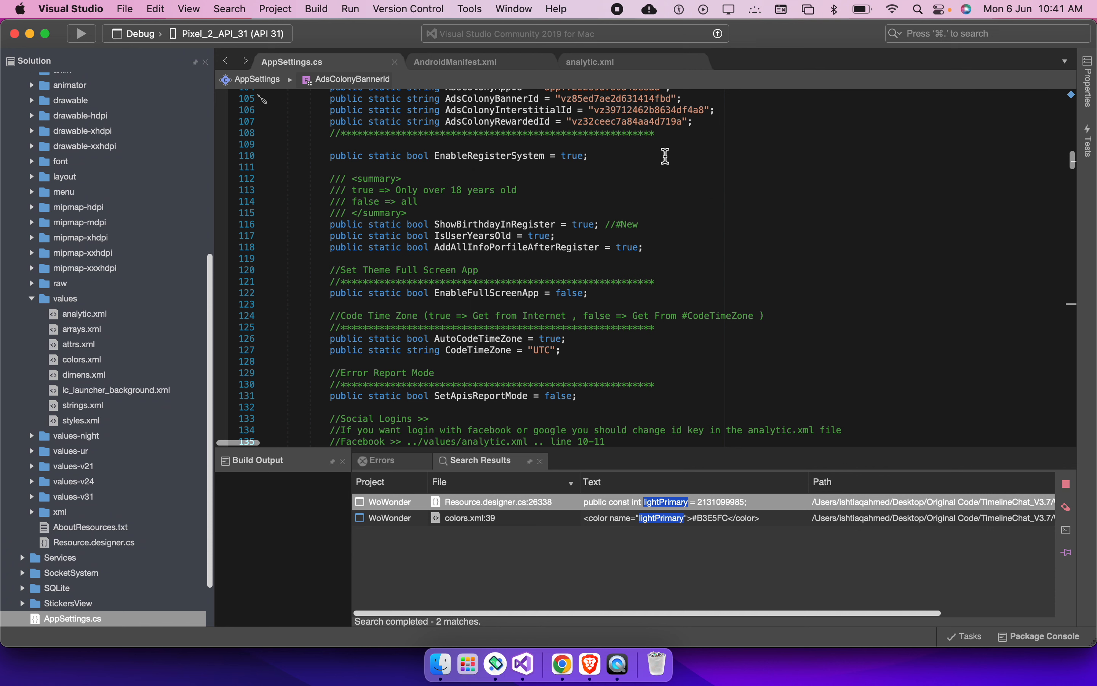
scroll(610, 201, "down", 2)
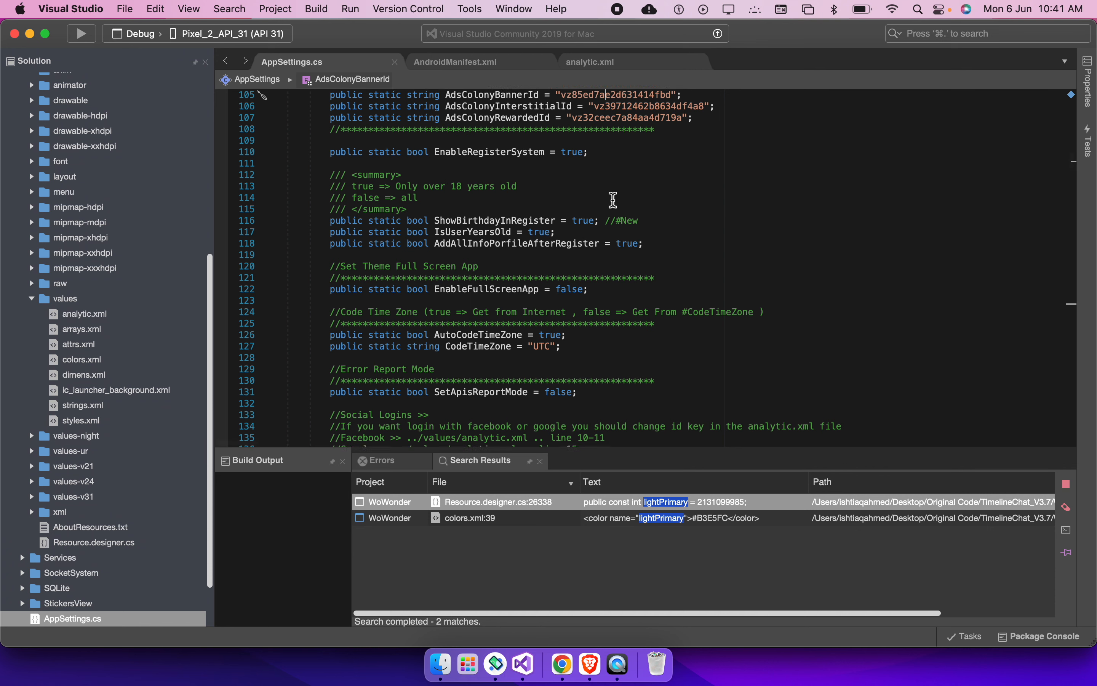
left_click(524, 202)
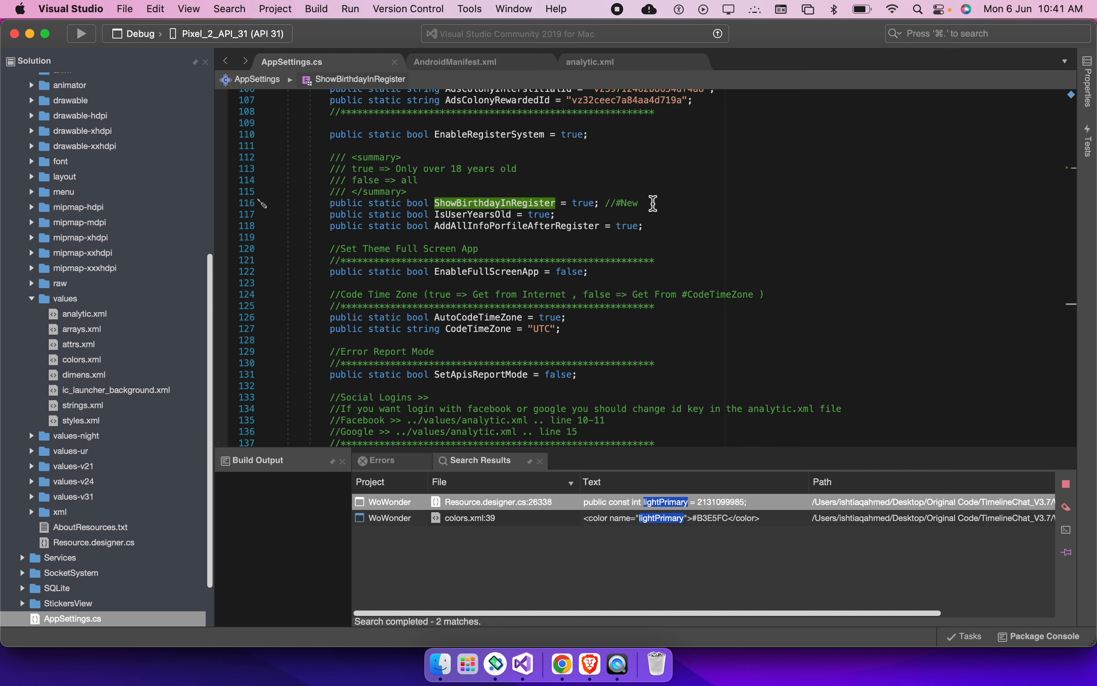
left_click(470, 214)
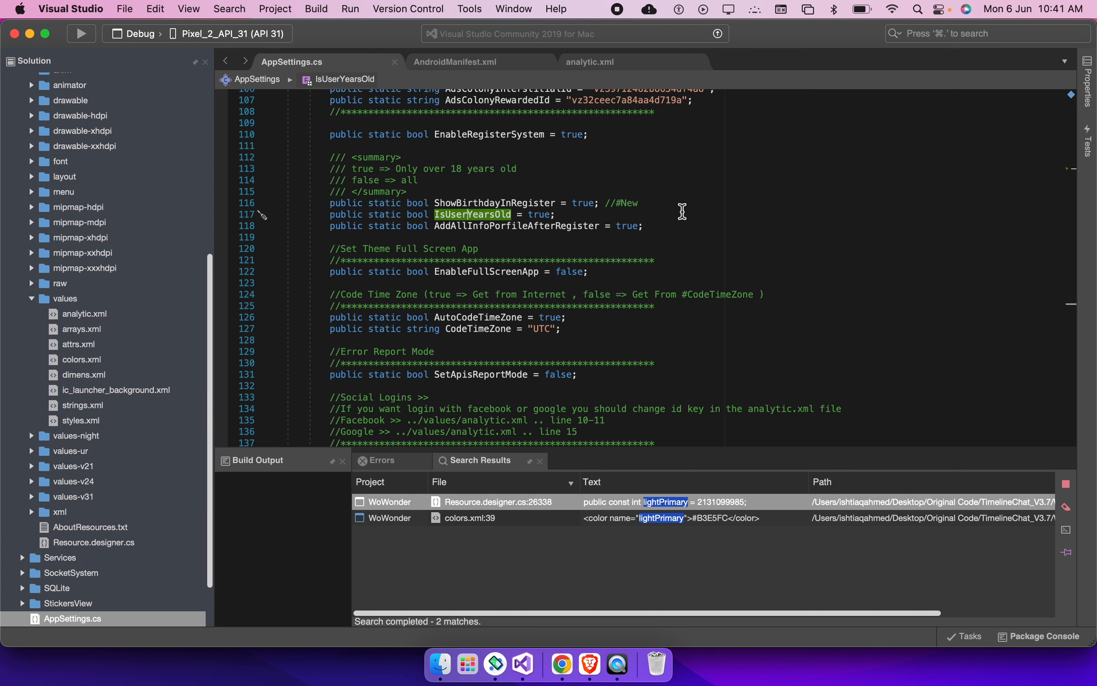
scroll(684, 214, "down", 1)
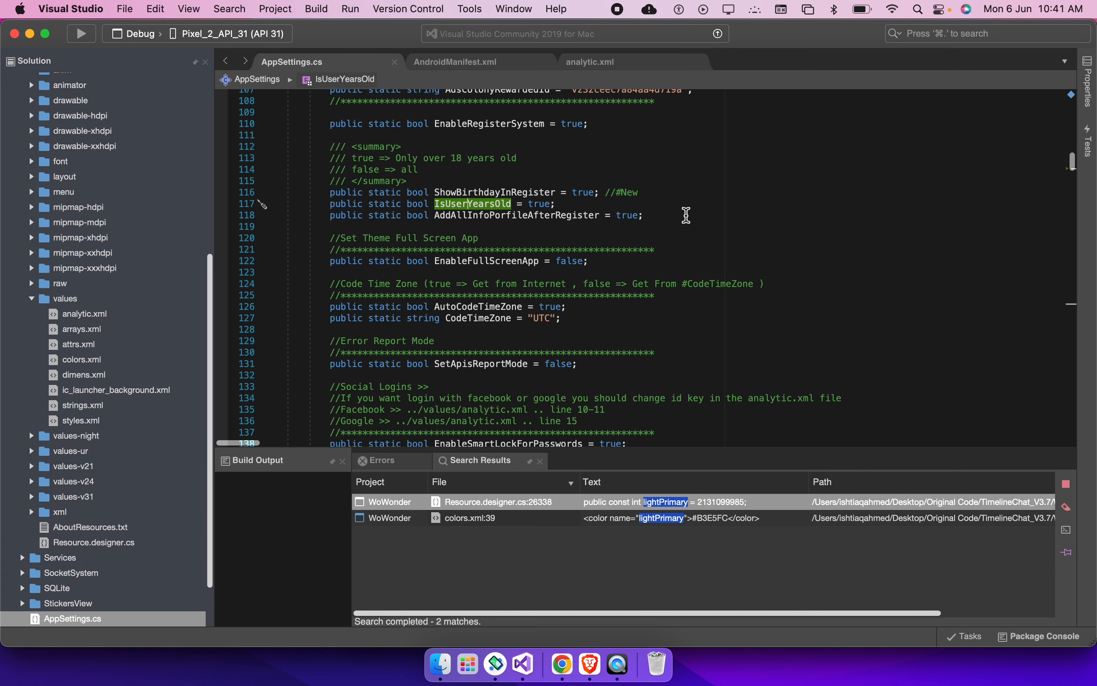
scroll(686, 215, "down", 1)
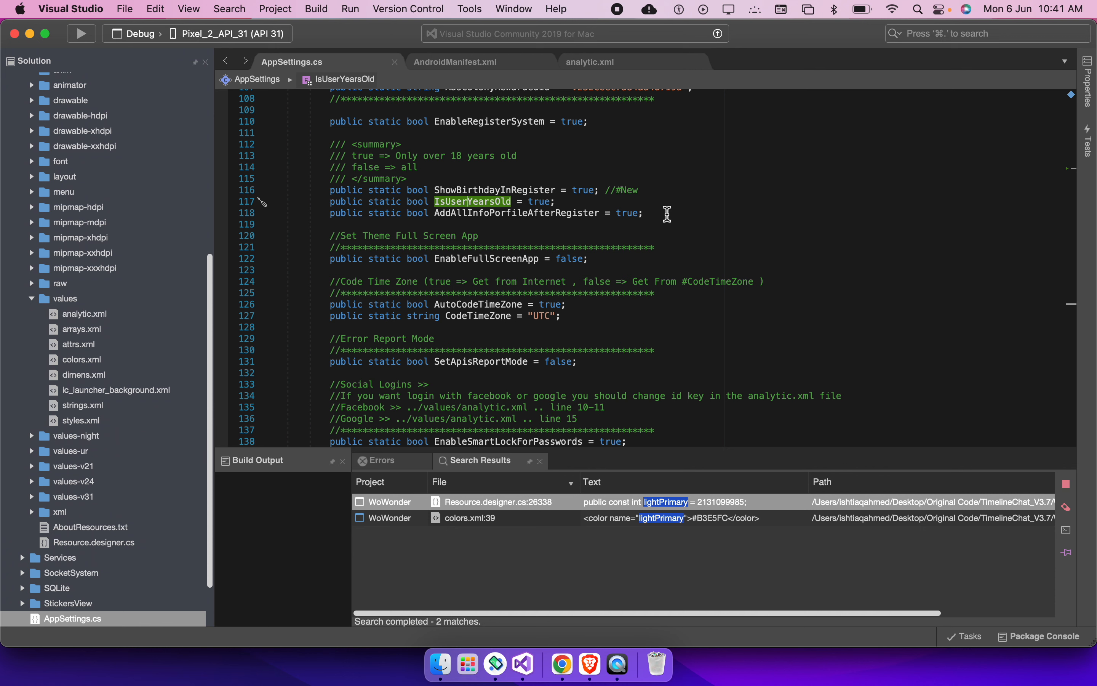
left_click(507, 211)
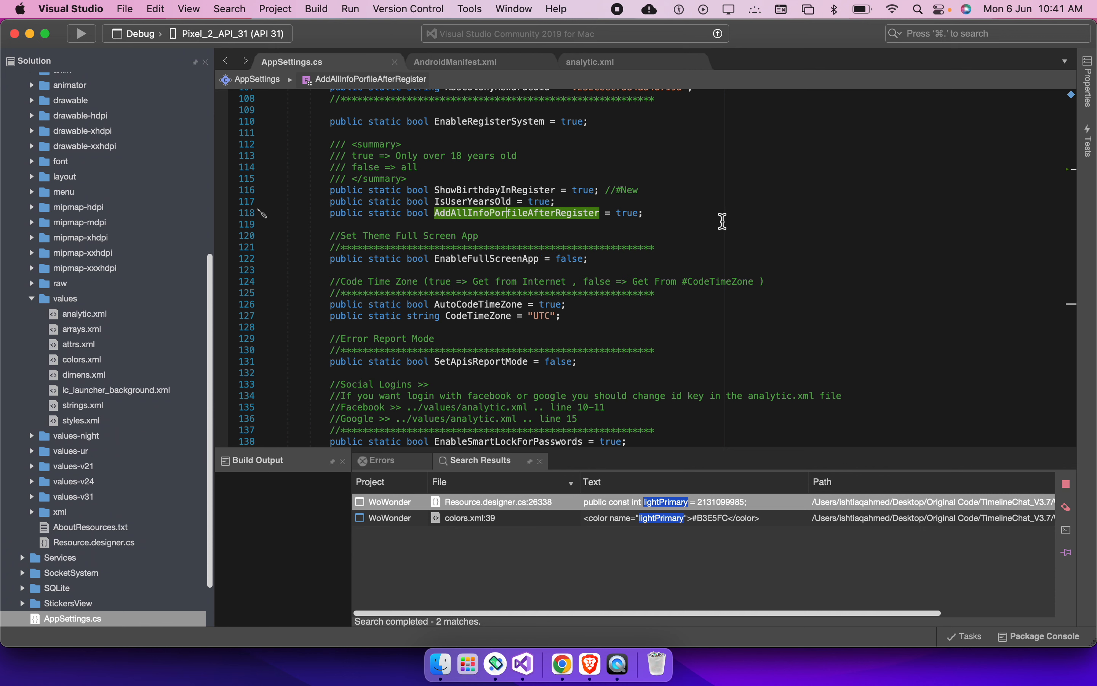
scroll(723, 221, "down", 1)
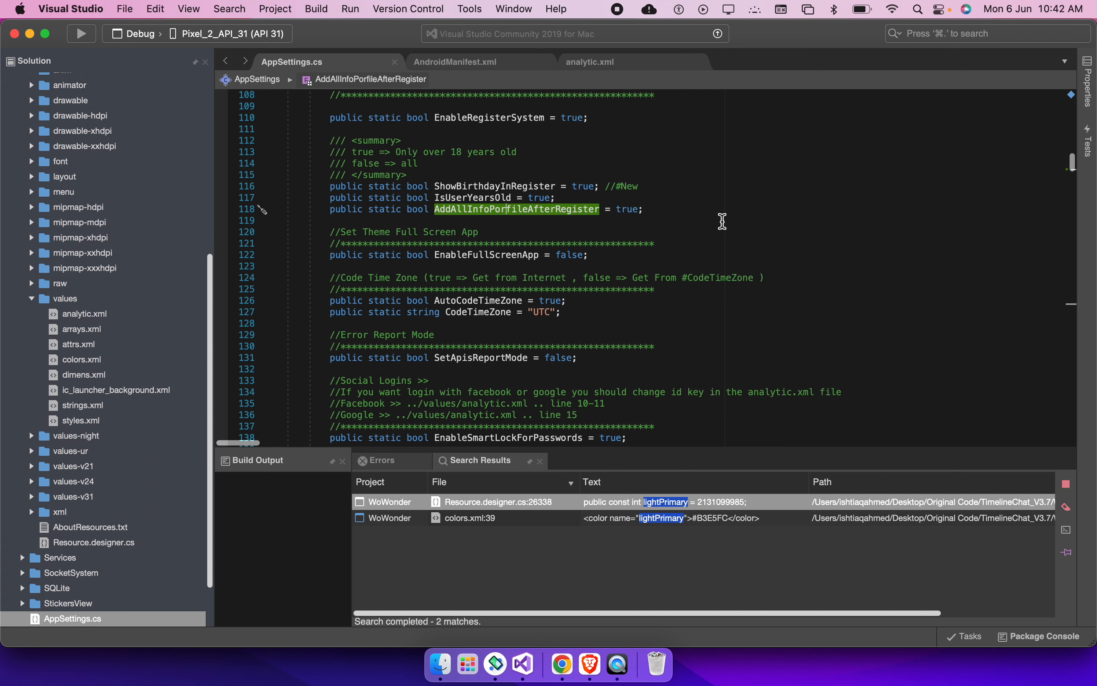
Examine the EnableFullScreenApp setting and highlight the AutoCodeTimeZone and CodeTimeZone lines
scroll(723, 221, "down", 3)
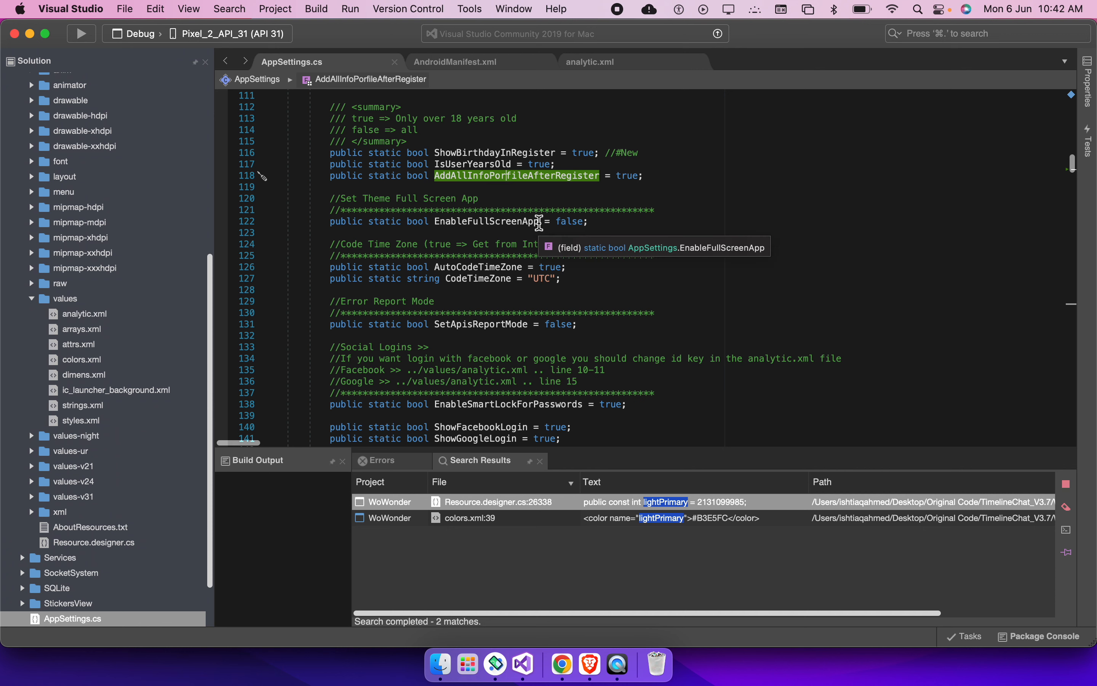
scroll(678, 214, "down", 3)
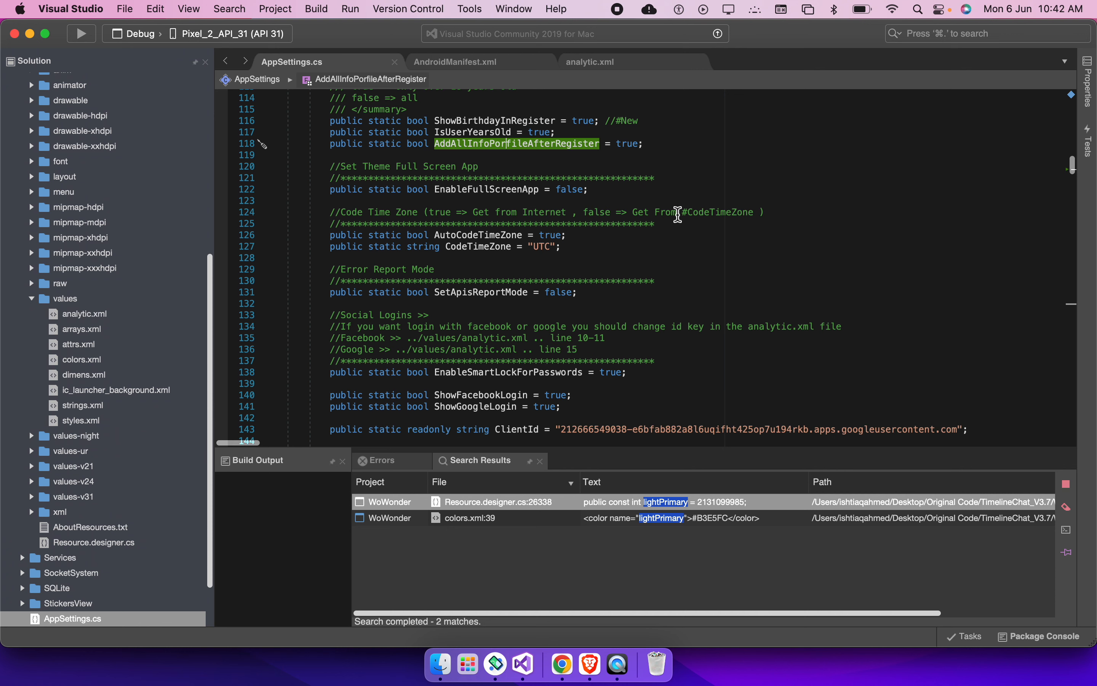
scroll(677, 215, "down", 3)
scroll(677, 214, "down", 3)
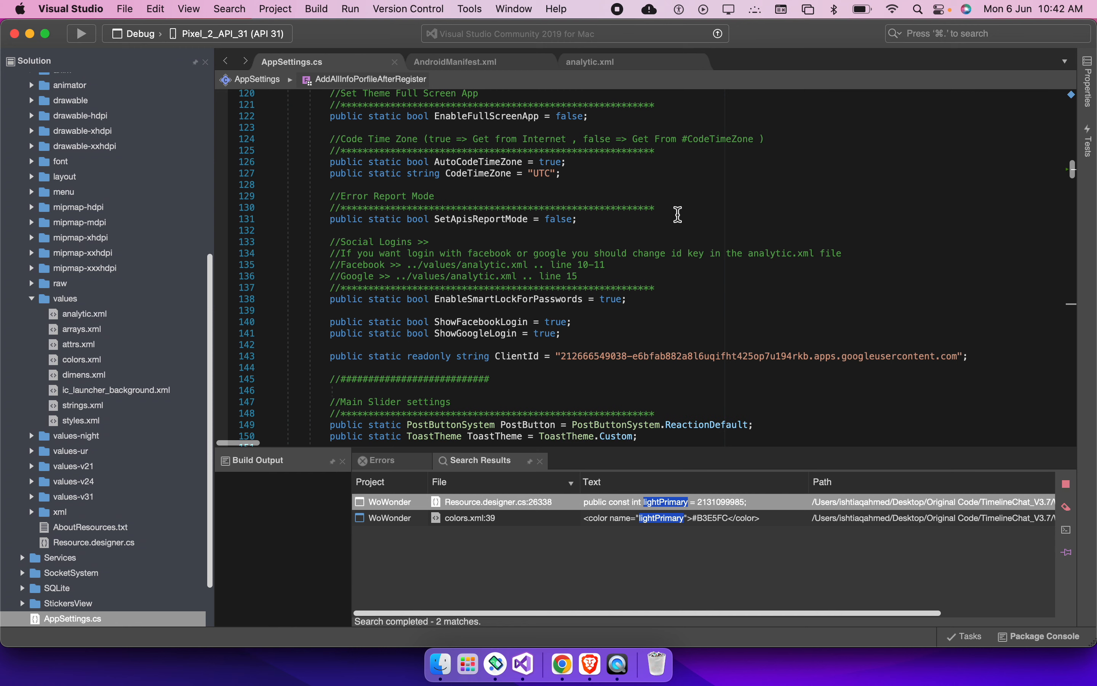
left_click_drag(573, 174, 366, 148)
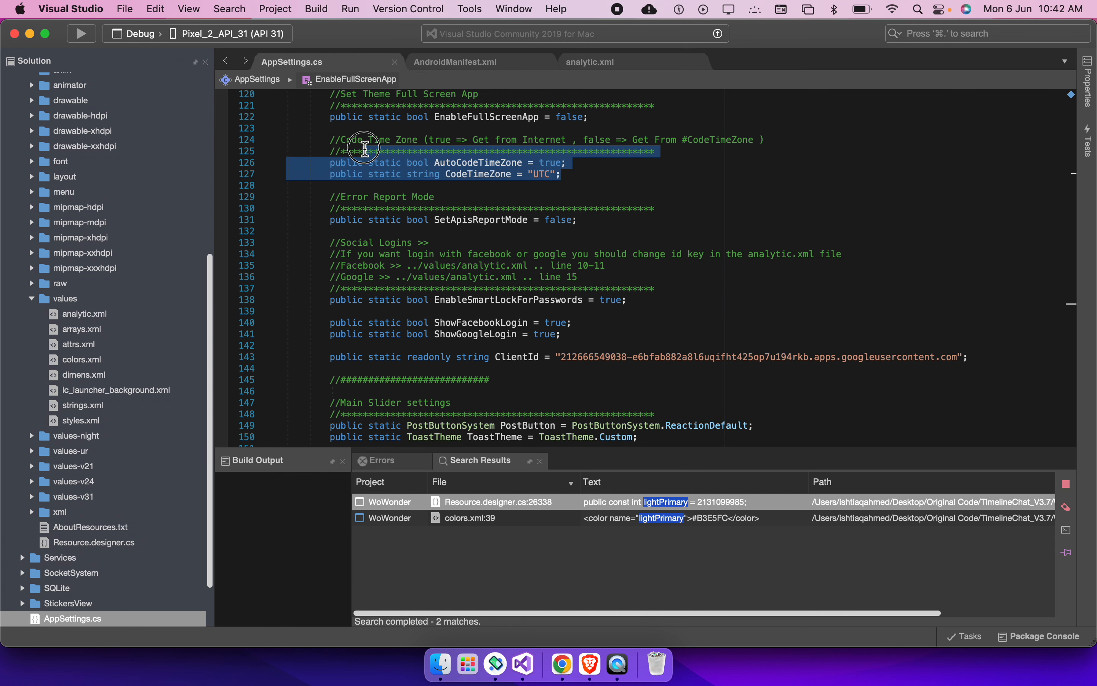
Examine the Error Report Mode section and its SetApisReportMode setting in AppSettings.cs
scroll(595, 217, "down", 2)
left_click_drag(462, 195, 663, 195)
left_click_drag(662, 196, 566, 194)
left_click(329, 200)
double_click(551, 194)
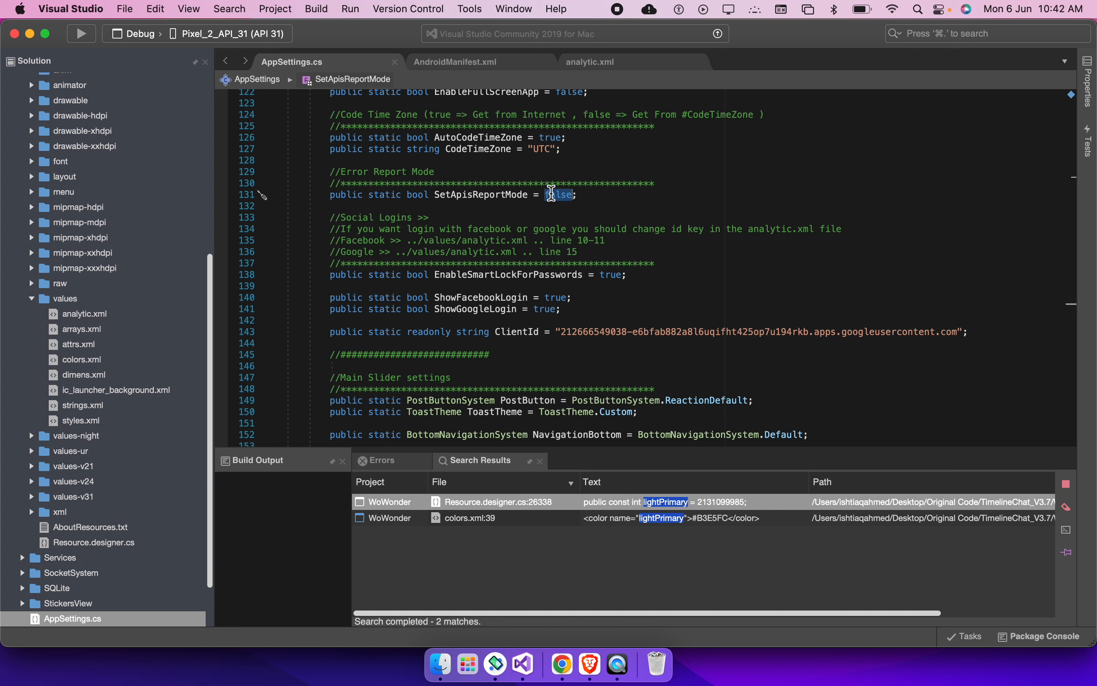
left_click(615, 195)
left_click_drag(616, 196, 336, 171)
Examine the EnableSmartLockForPasswords setting under Social Logins
scroll(338, 169, "down", 1)
scroll(374, 169, "down", 5)
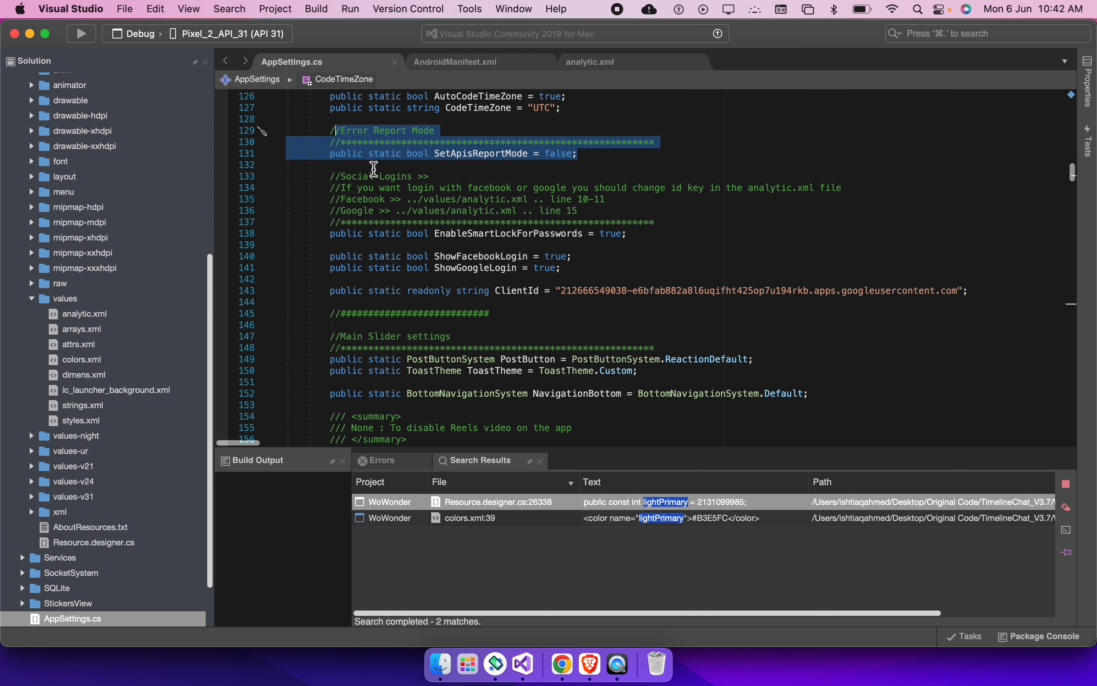
left_click(501, 193)
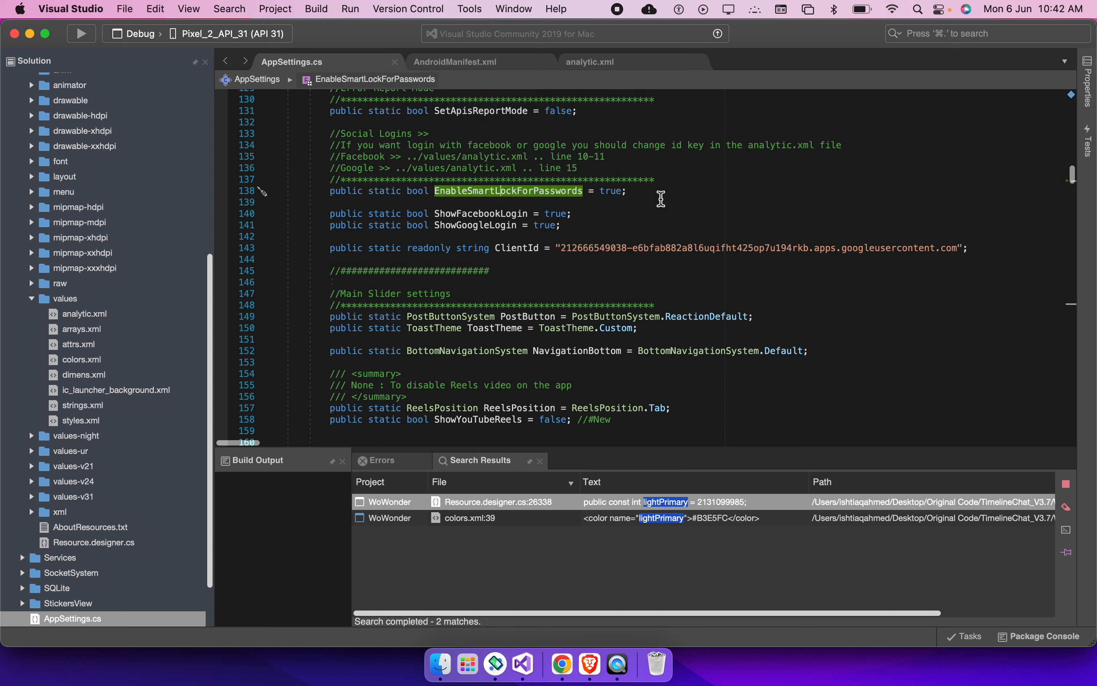
left_click_drag(652, 194, 468, 193)
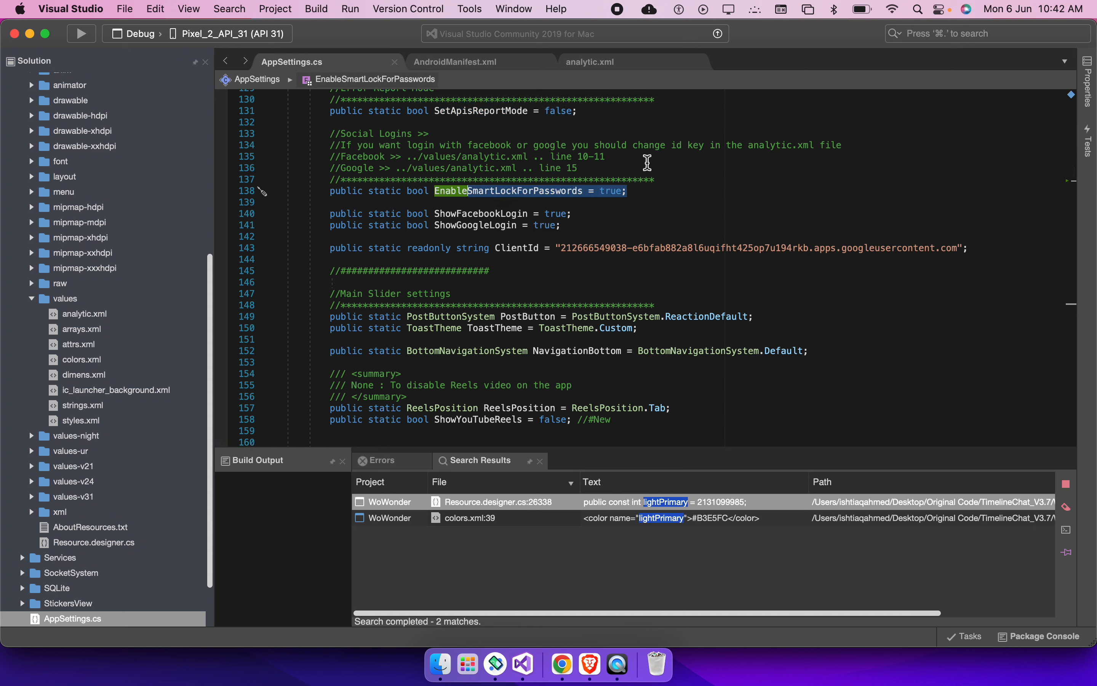
left_click(642, 192)
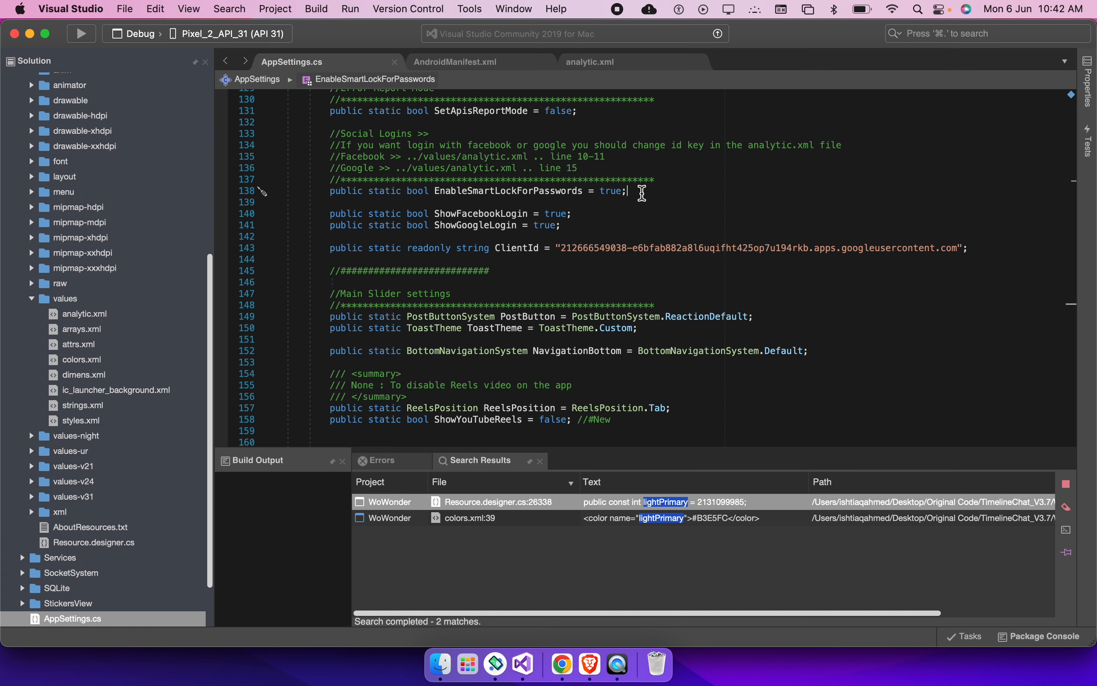
Examine the ShowFacebookLogin and ShowGoogleLogin switches and the ClientId line below them
scroll(597, 226, "down", 1)
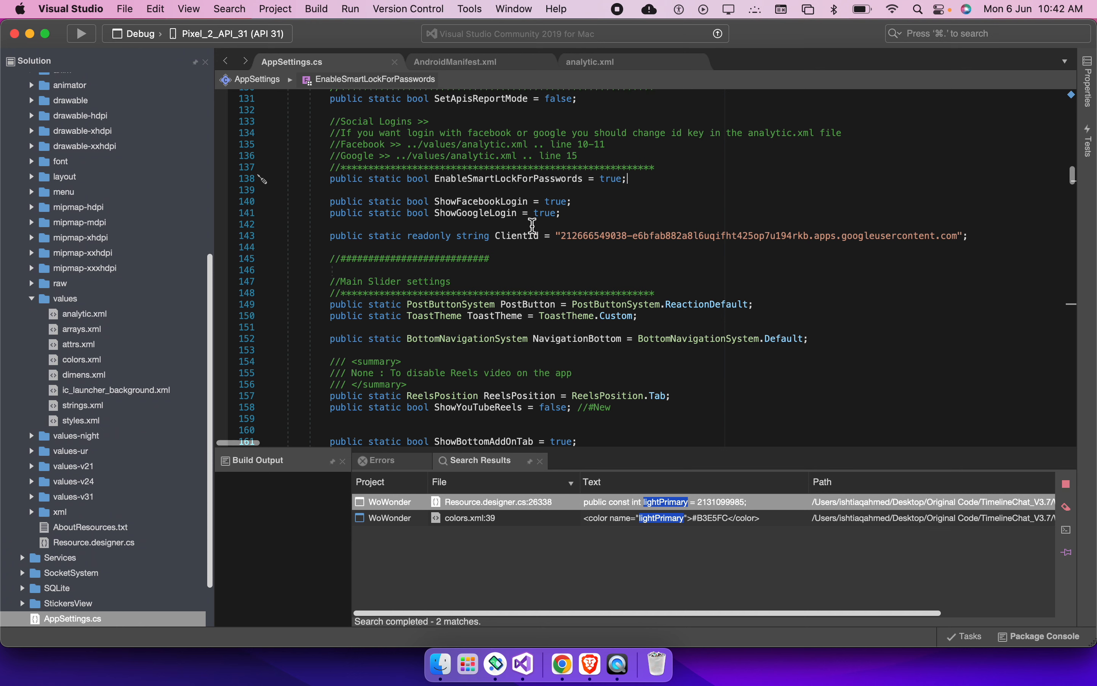
left_click_drag(341, 201, 651, 237)
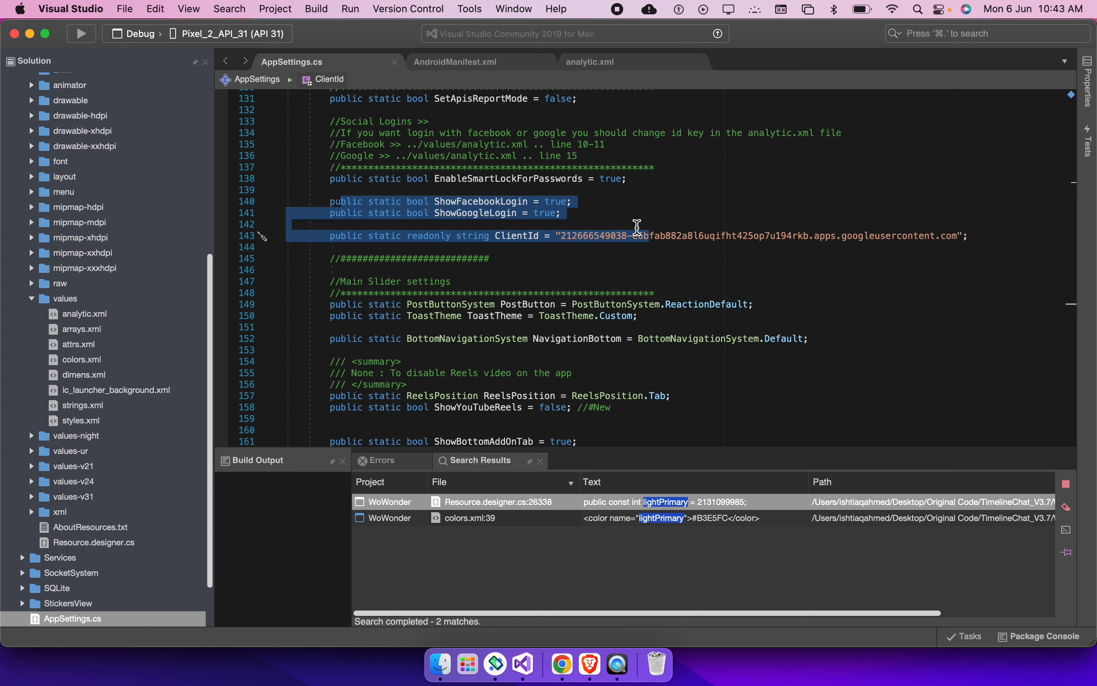
left_click(637, 225)
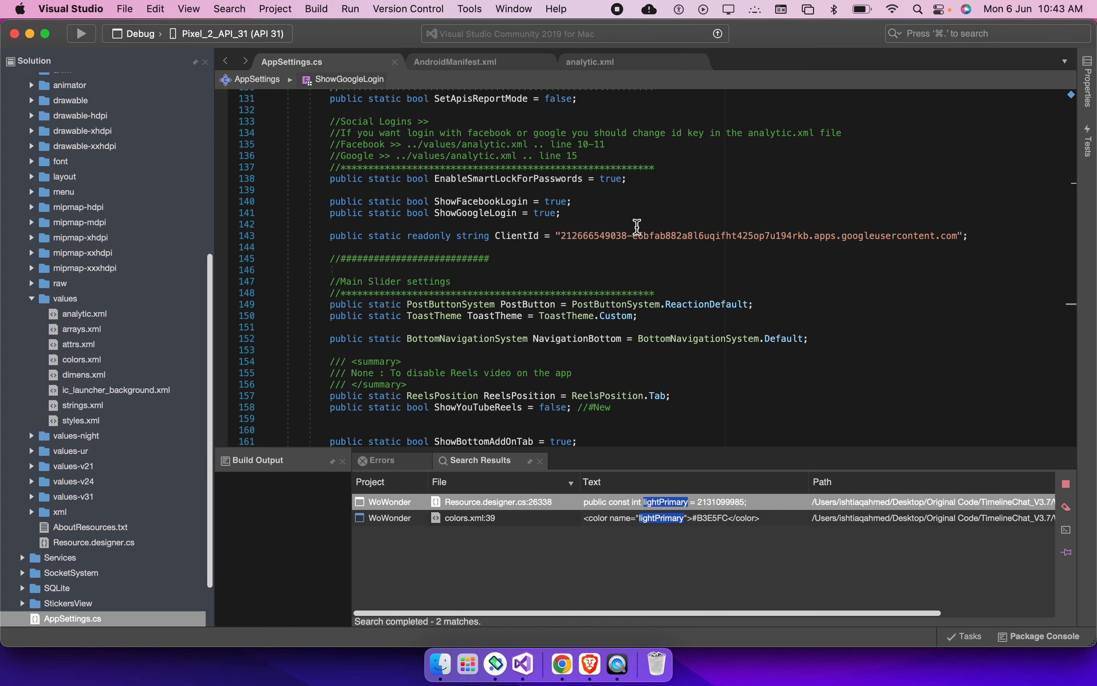
Switch to Meta for Developers in the browser, open the app's dashboard in a new tab and review the products that can be added
key("ctrl+Right")
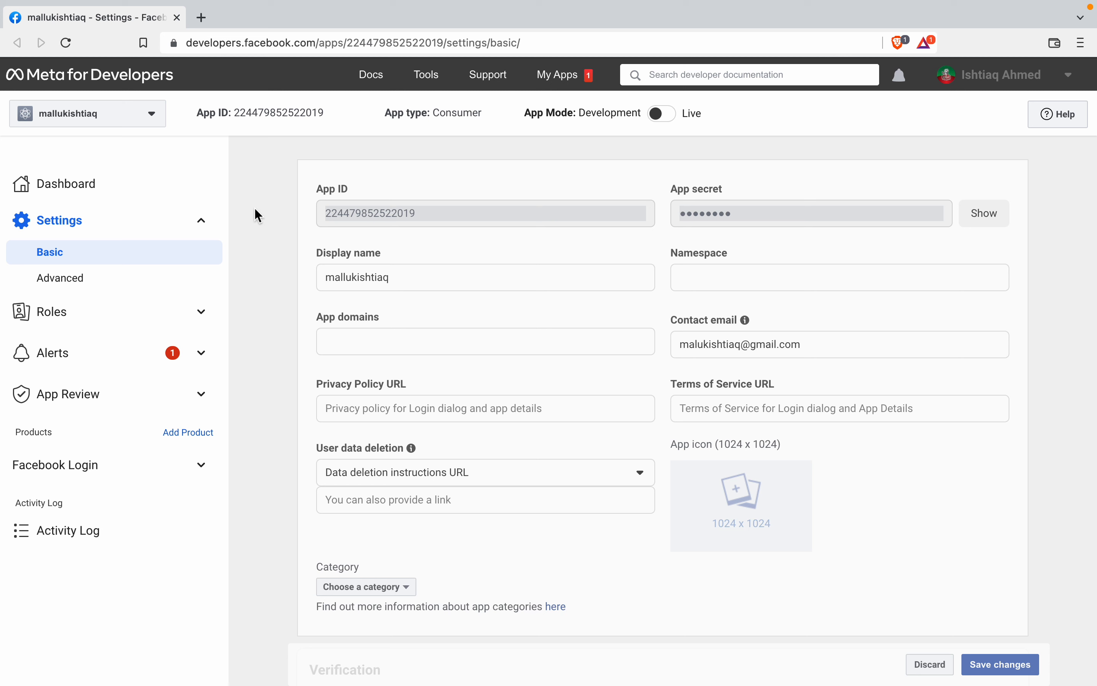
left_click(396, 214)
left_click(101, 193, "super")
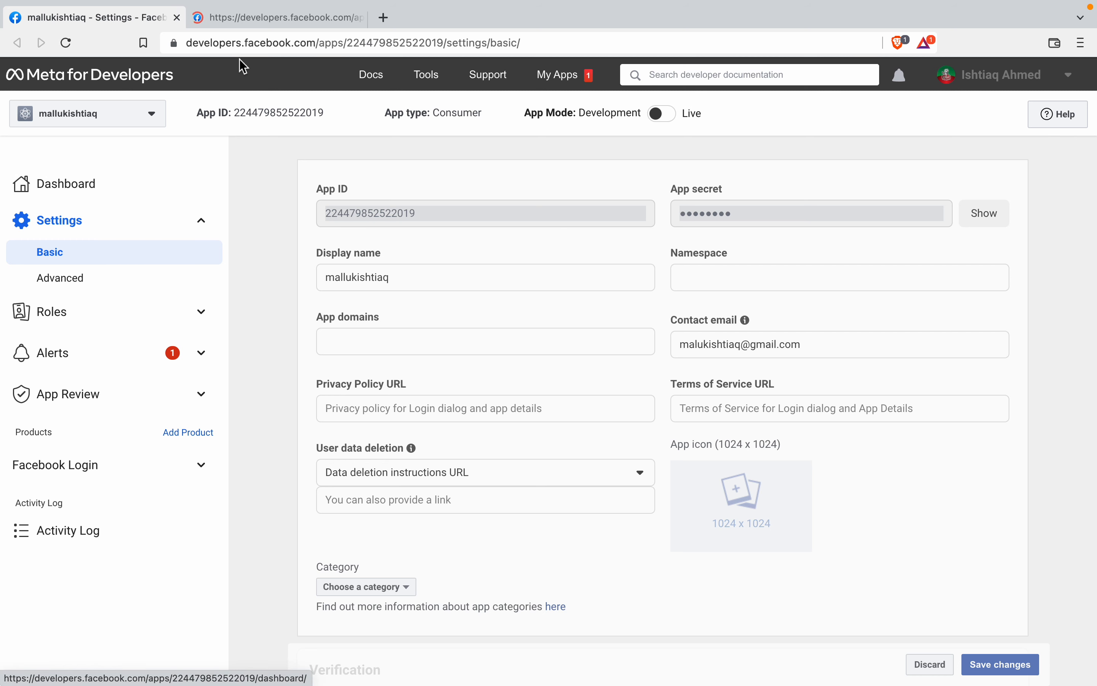
left_click(286, 21)
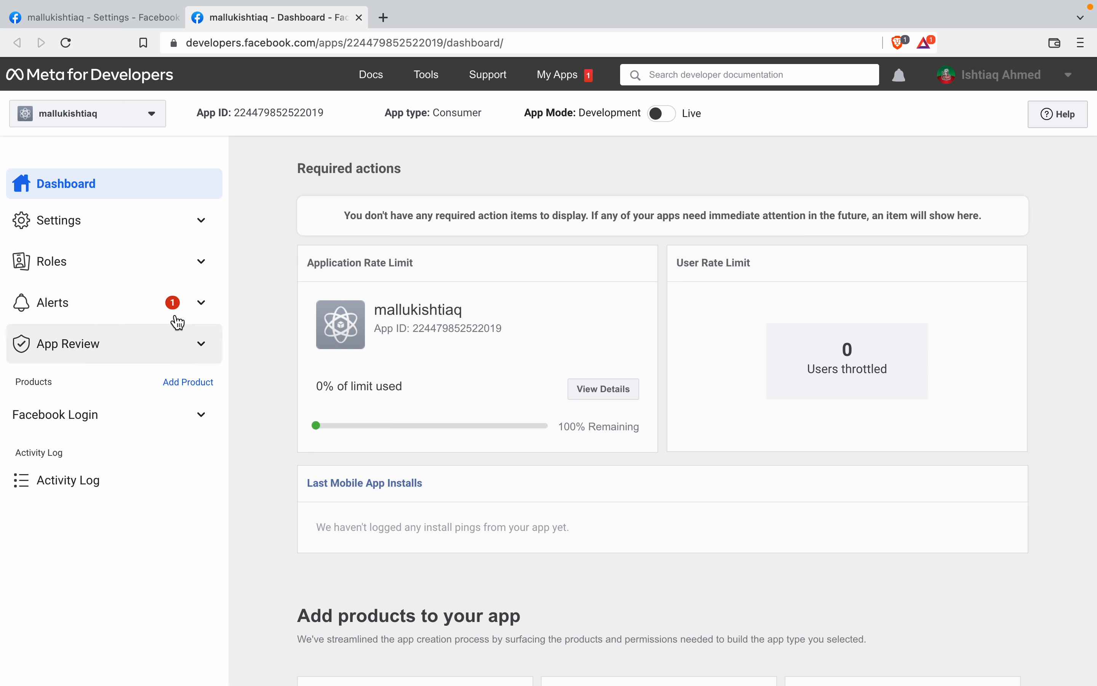
left_click(202, 384)
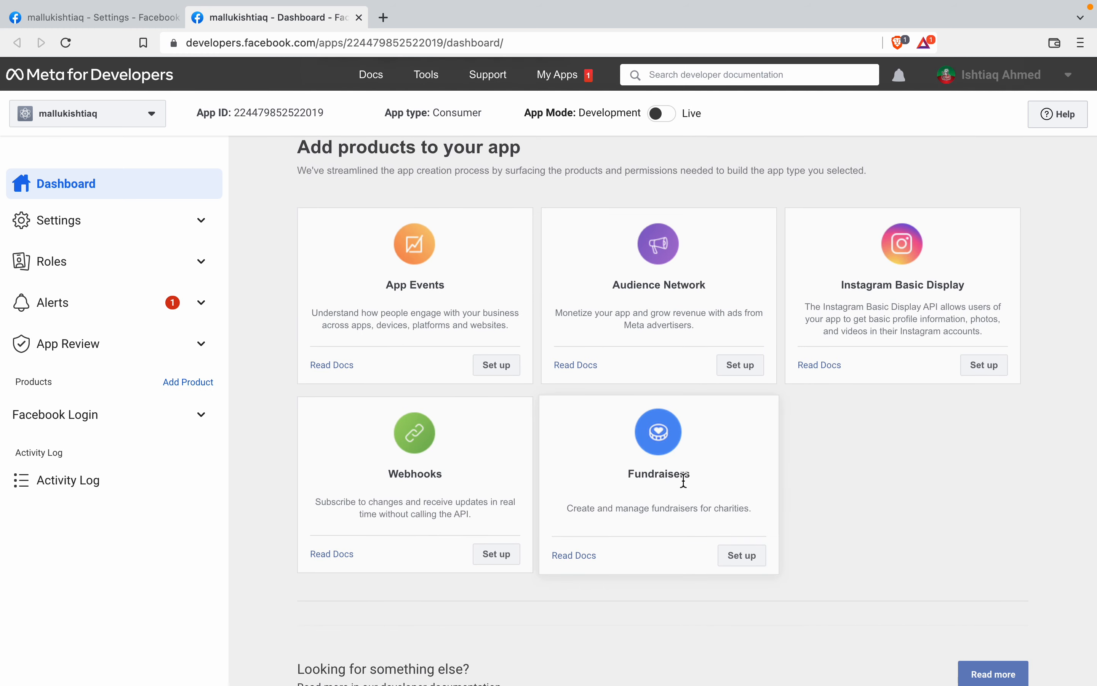
scroll(683, 478, "down", 5)
scroll(468, 386, "up", 15)
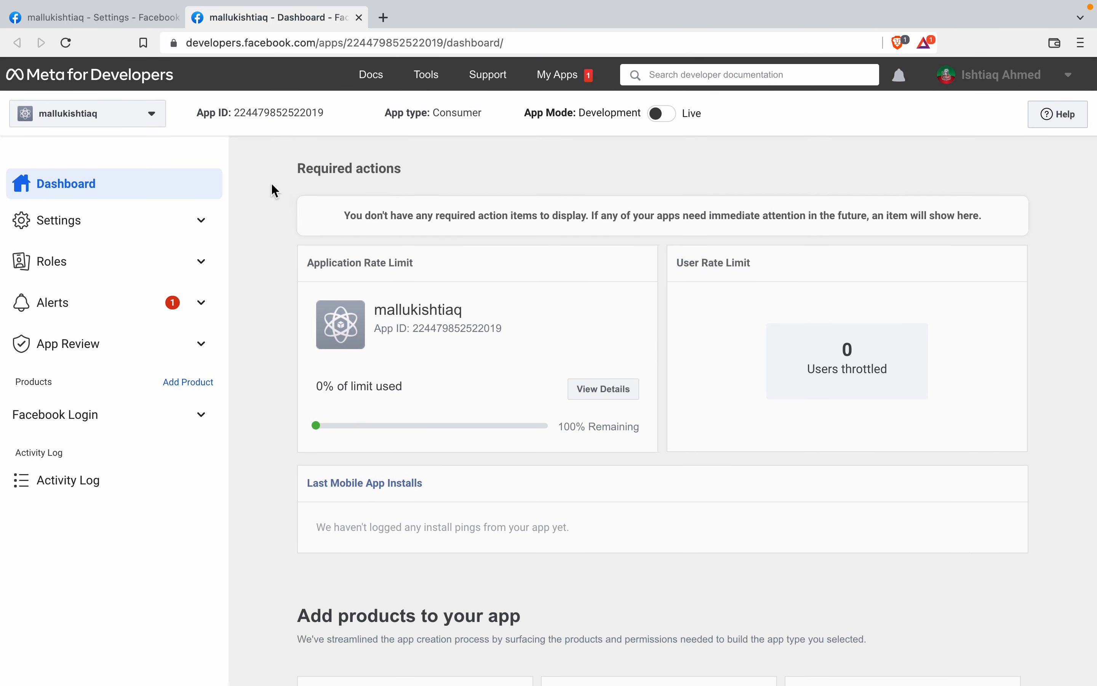
Start creating a new Facebook app from the apps list, choosing the Business type
left_click(561, 83)
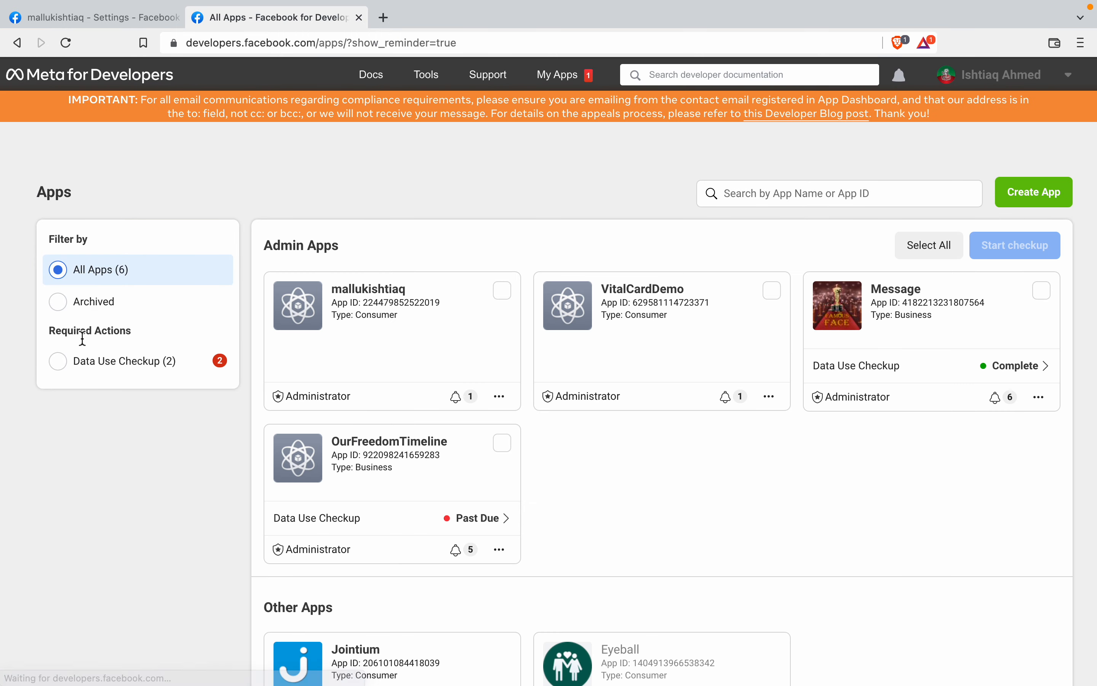
left_click(1036, 192)
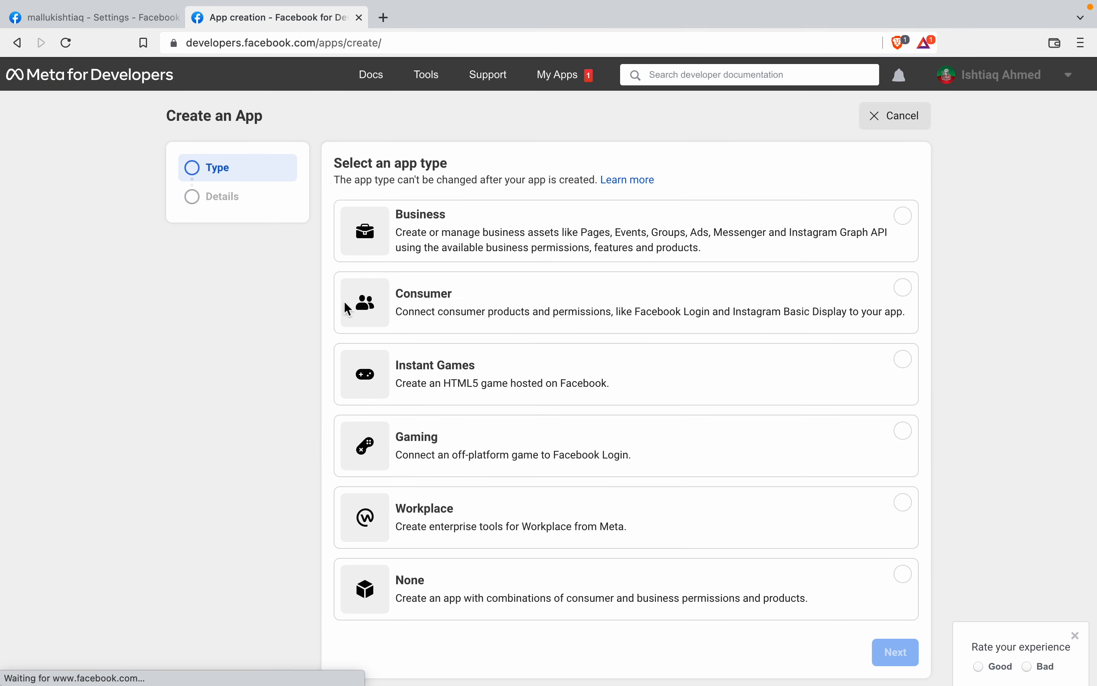
left_click(482, 245)
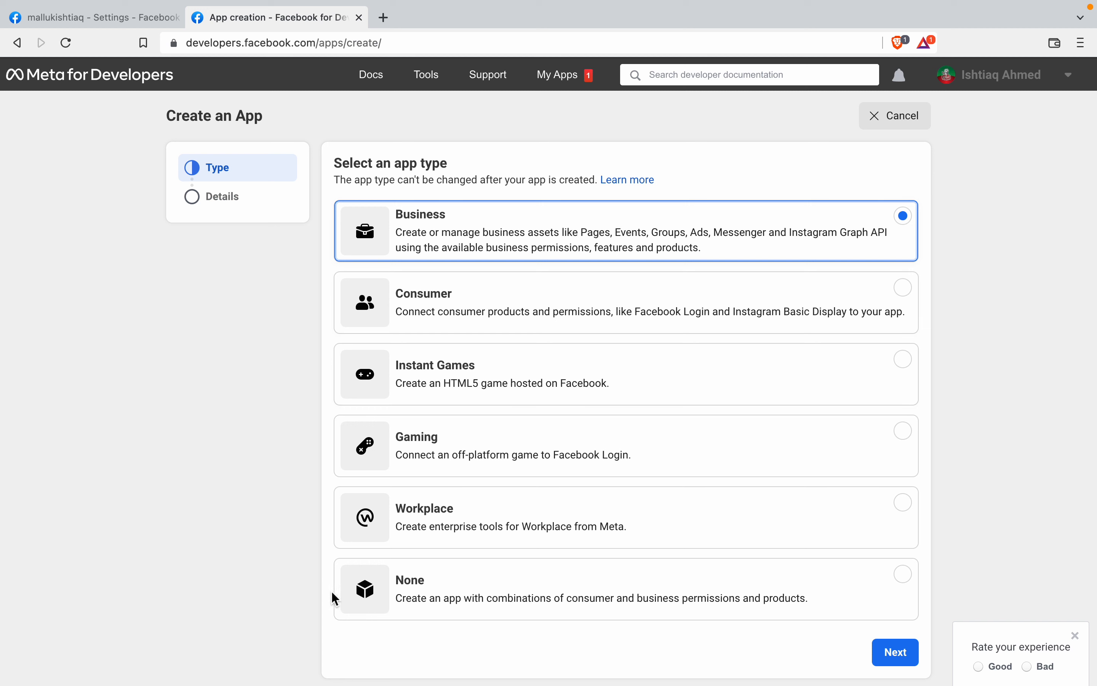
left_click(914, 656)
Name the new app testapppp, leave the Business Account unselected and submit its creation
left_click(470, 233)
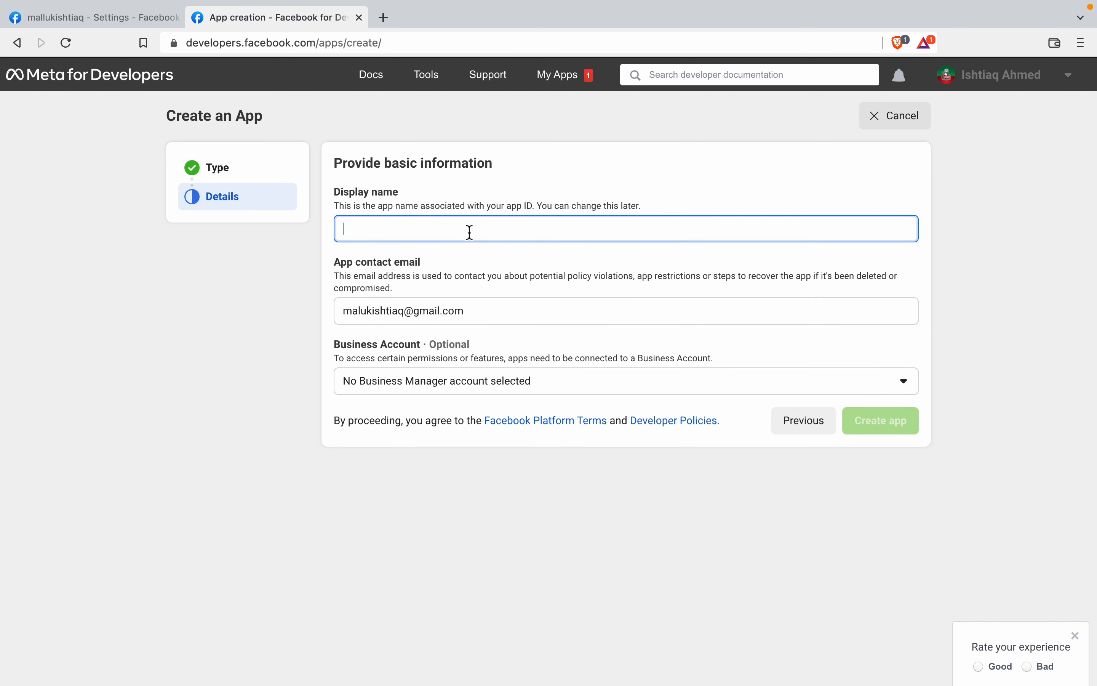
type("testapp")
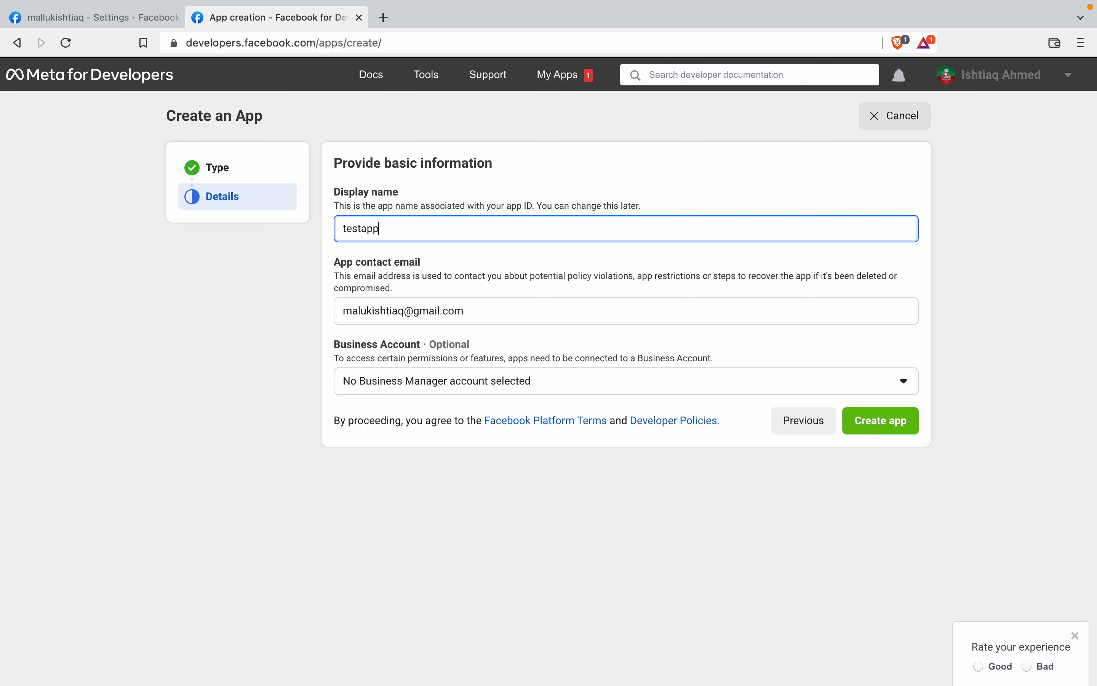
type("pp")
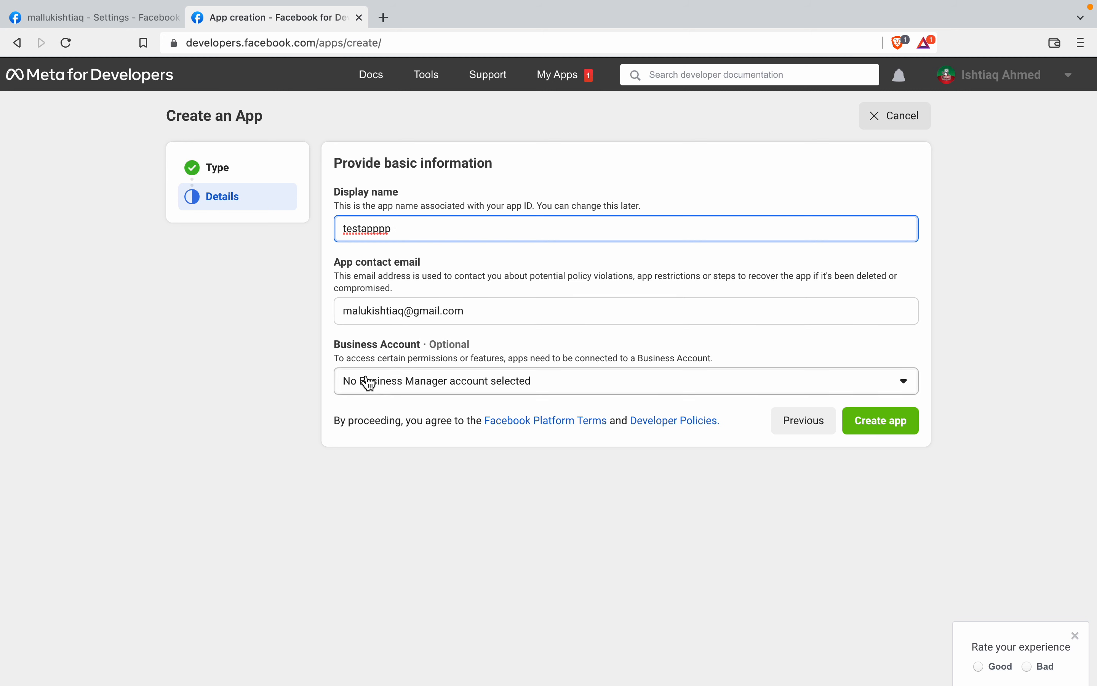
left_click(369, 383)
left_click(369, 382)
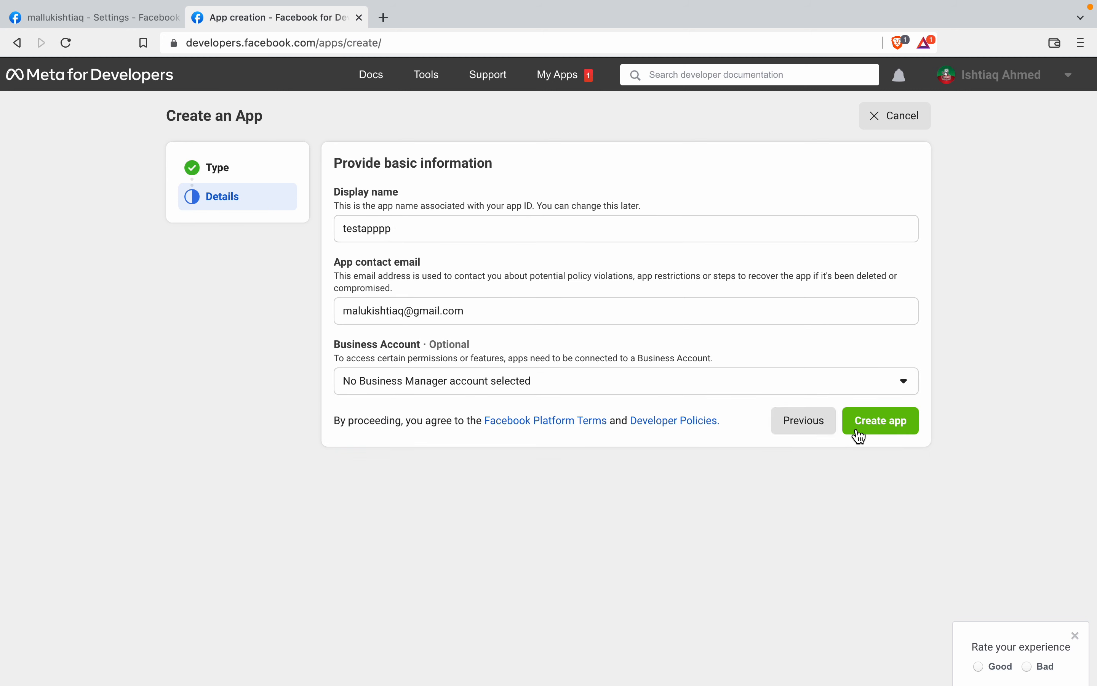
left_click(883, 428)
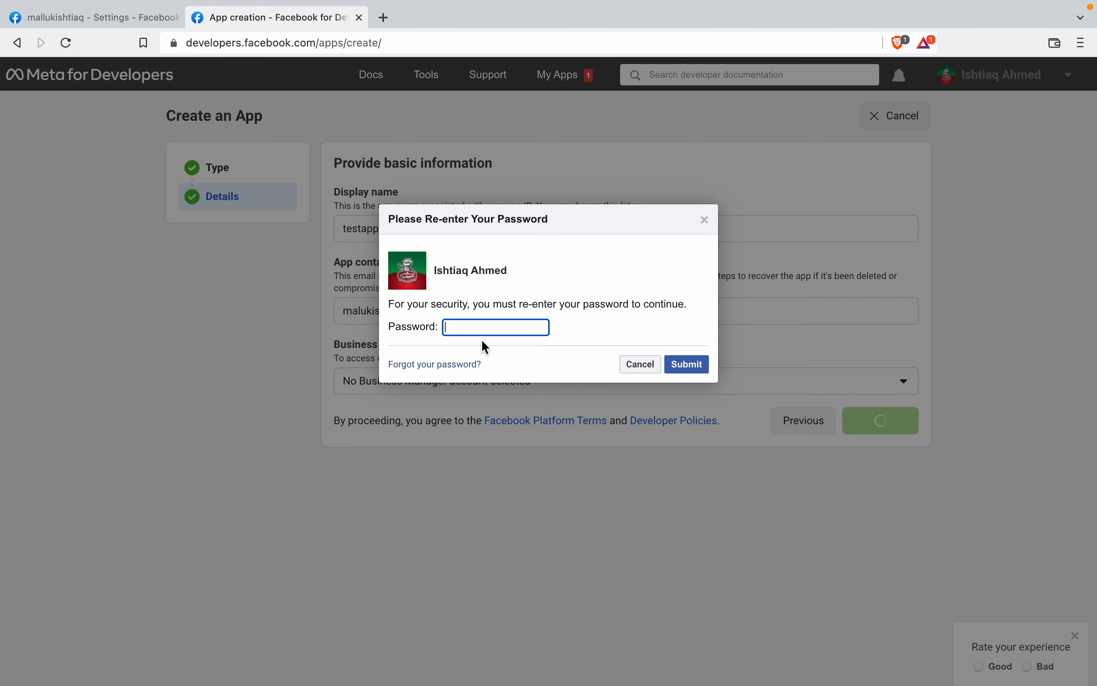
Submit the account password for the app creation, dismiss the password-saving offer and close the app creation page
type("••••••••")
left_click(667, 365)
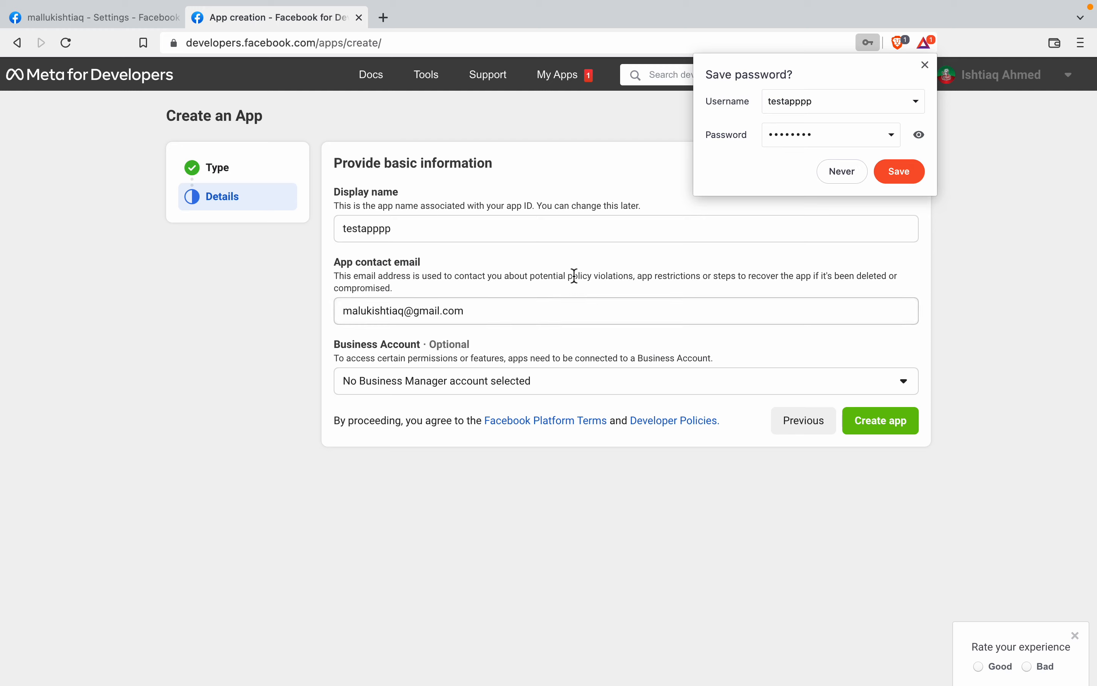
left_click(926, 64)
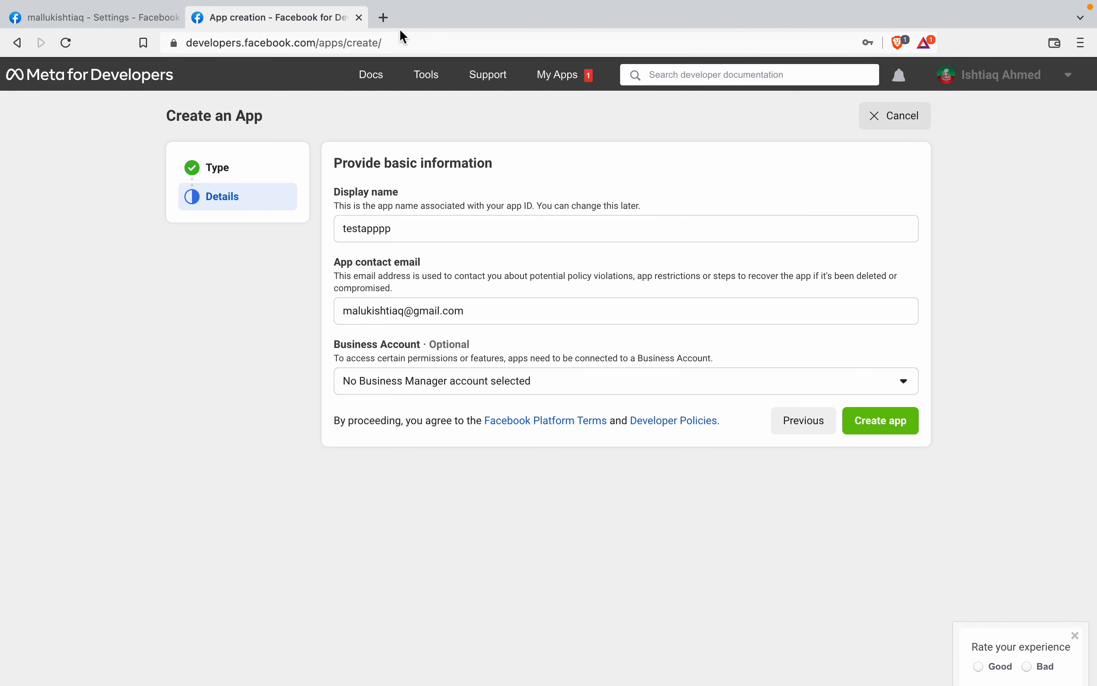
left_click(359, 57)
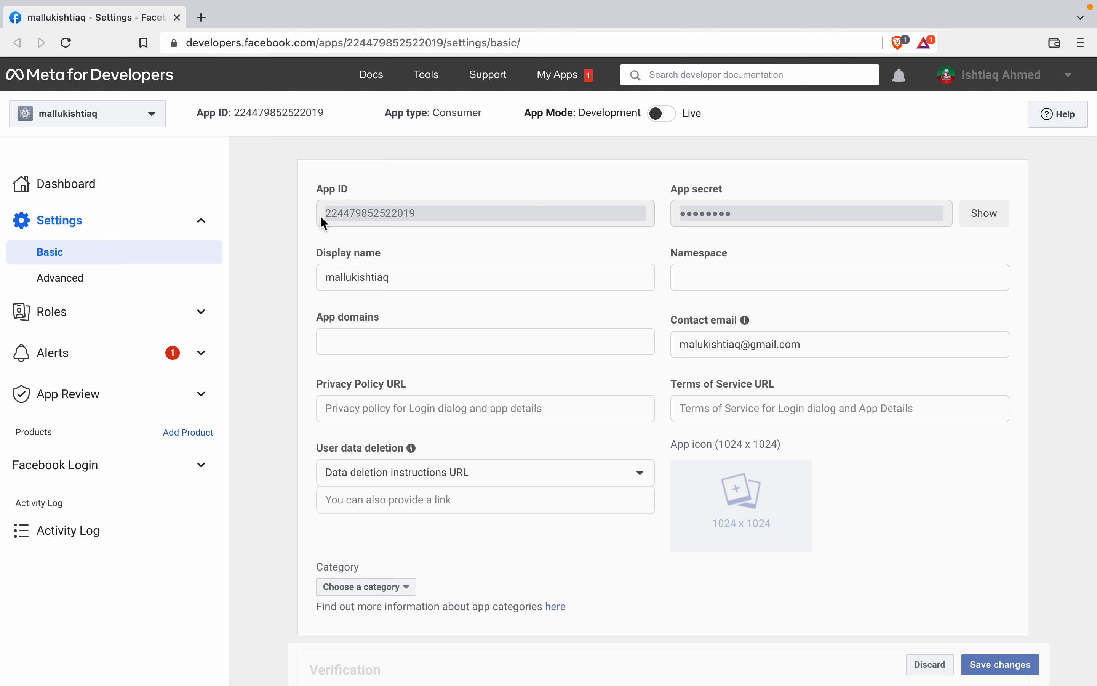
Copy the App ID from the Facebook app's basic settings and open analytic.xml in Visual Studio
scroll(332, 220, "down", 2)
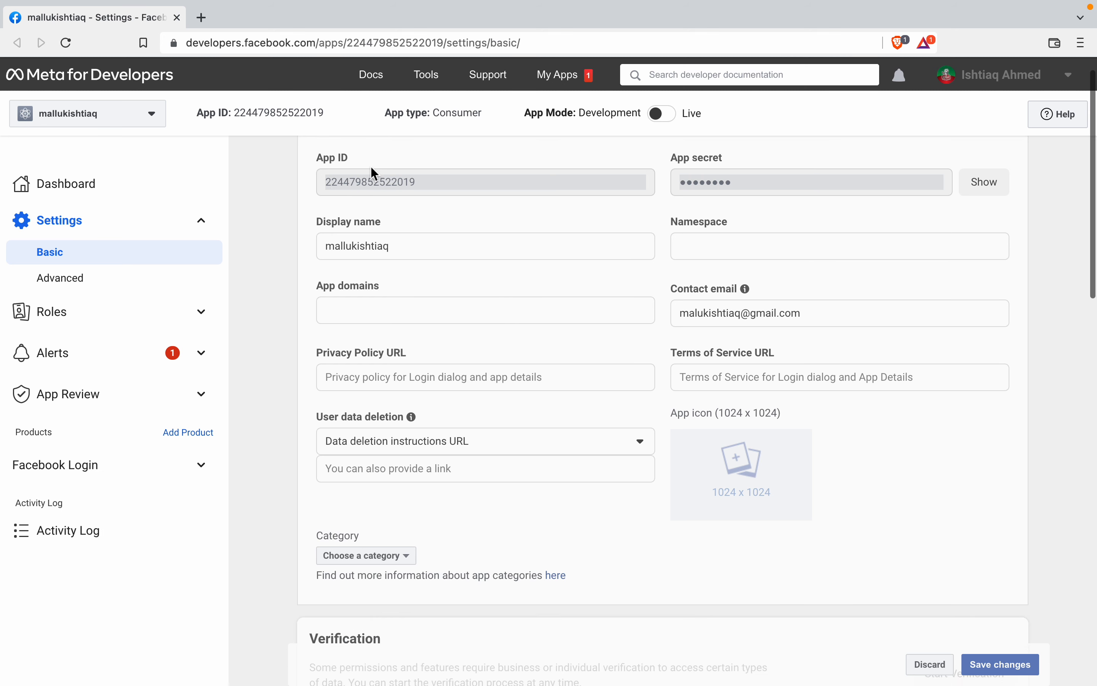
double_click(404, 187)
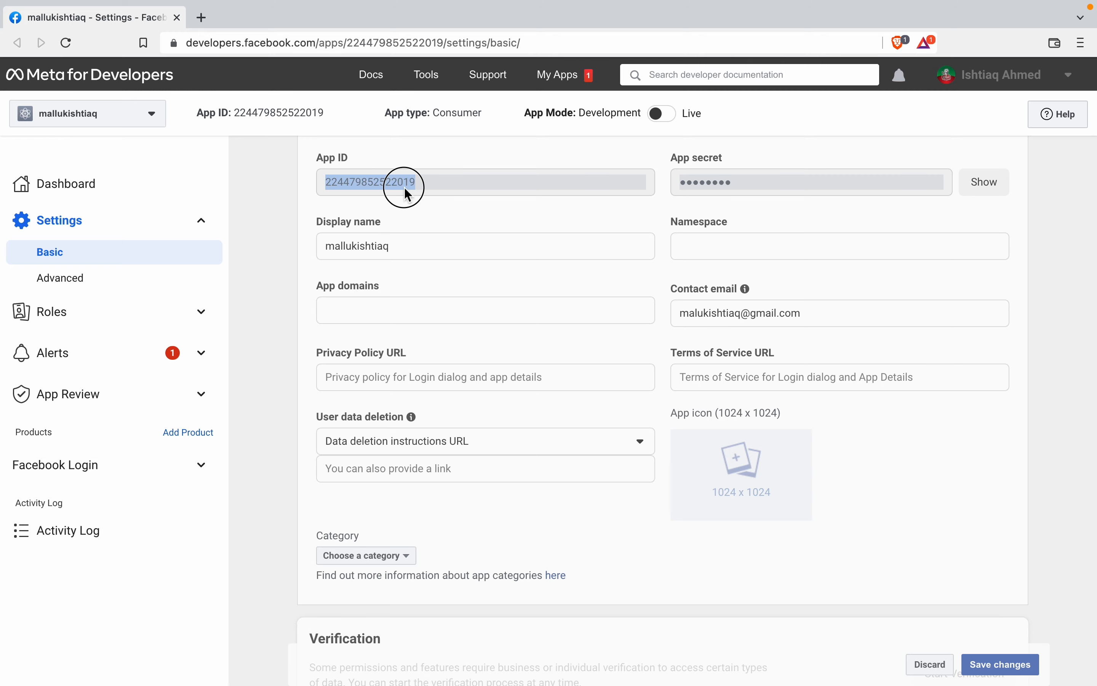
key("super+Tab")
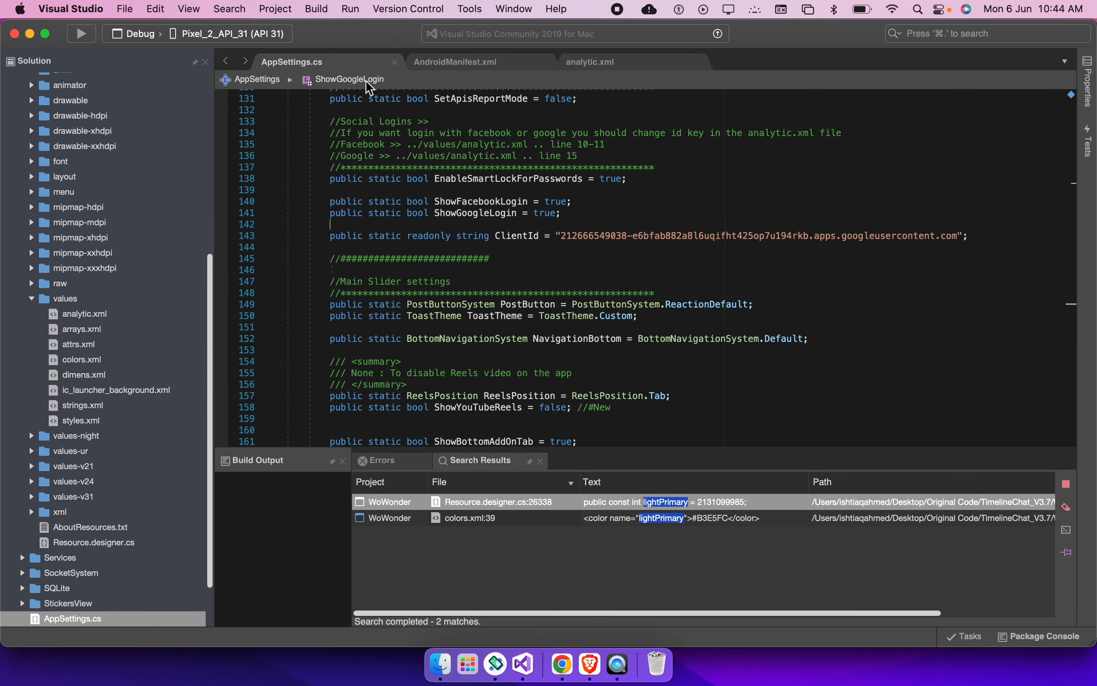
left_click(593, 63)
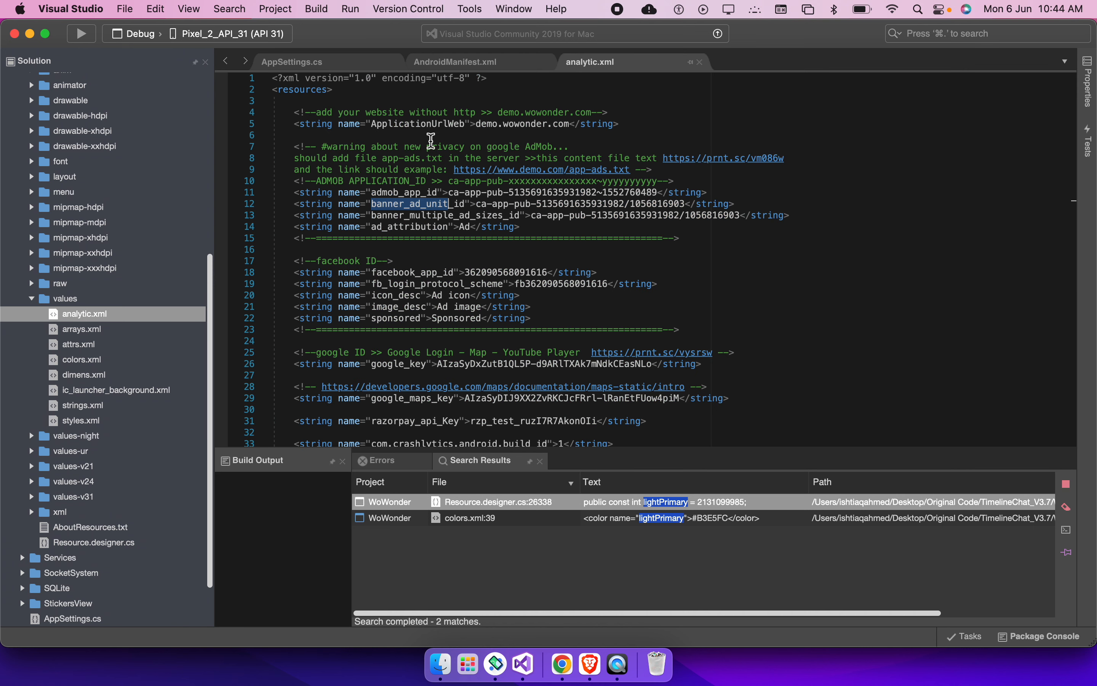
Replace every occurrence of the ID in facebook_app_id and fb_login_protocol_scheme with the copied Facebook App ID
double_click(501, 272)
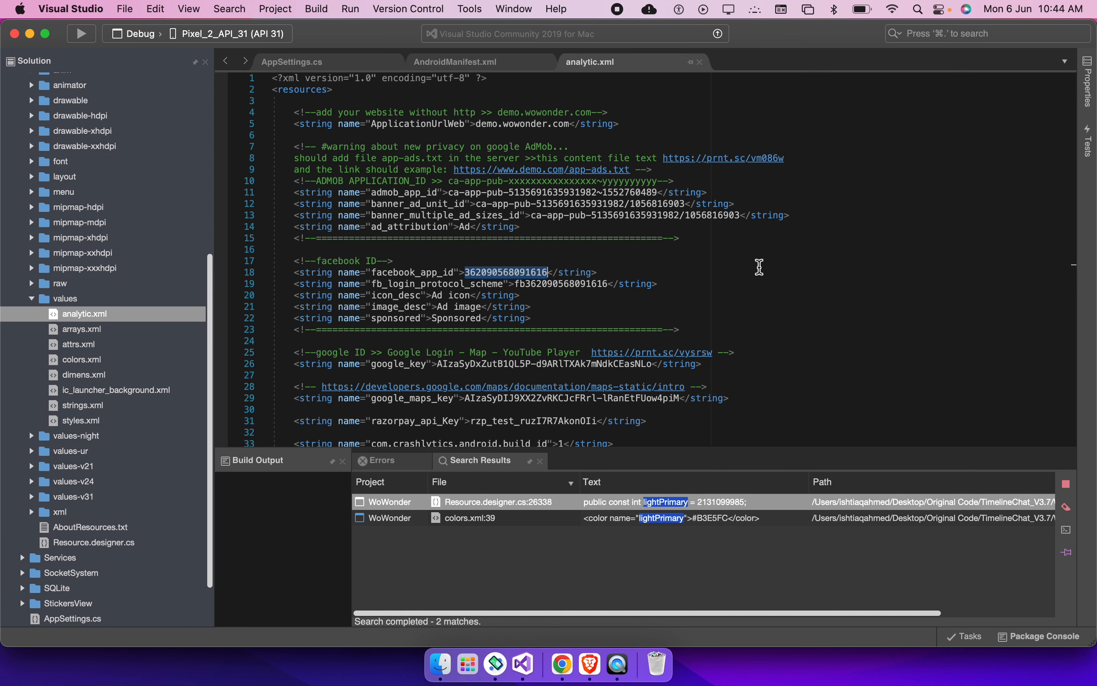
key("super+f")
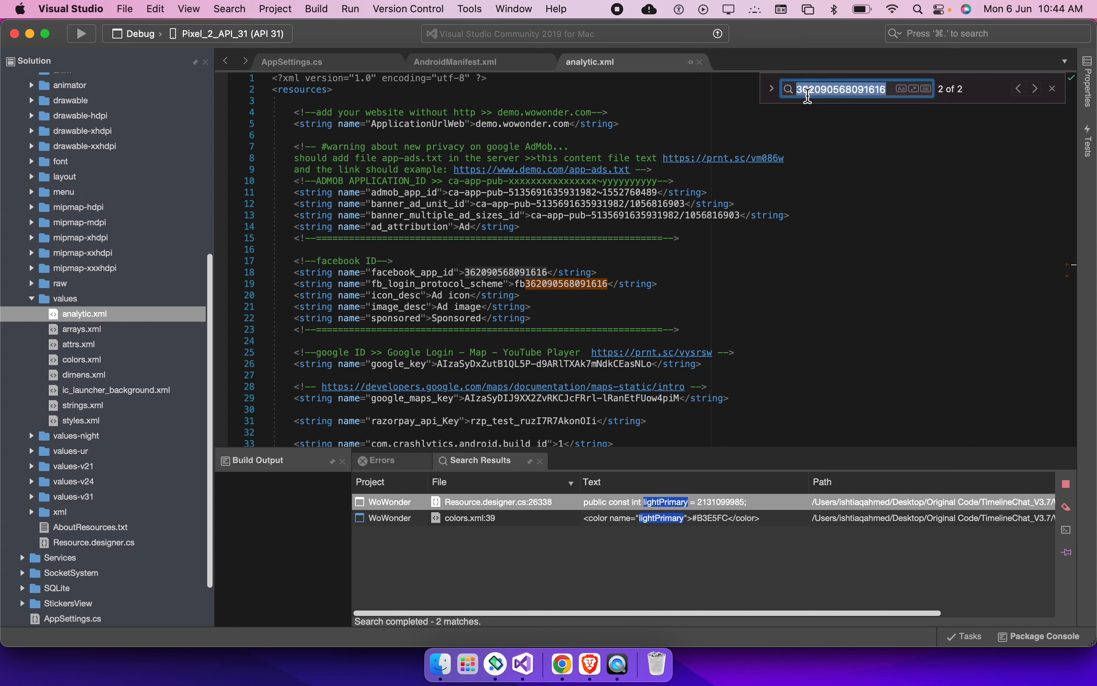
left_click(517, 272)
left_click(568, 276)
double_click(569, 283)
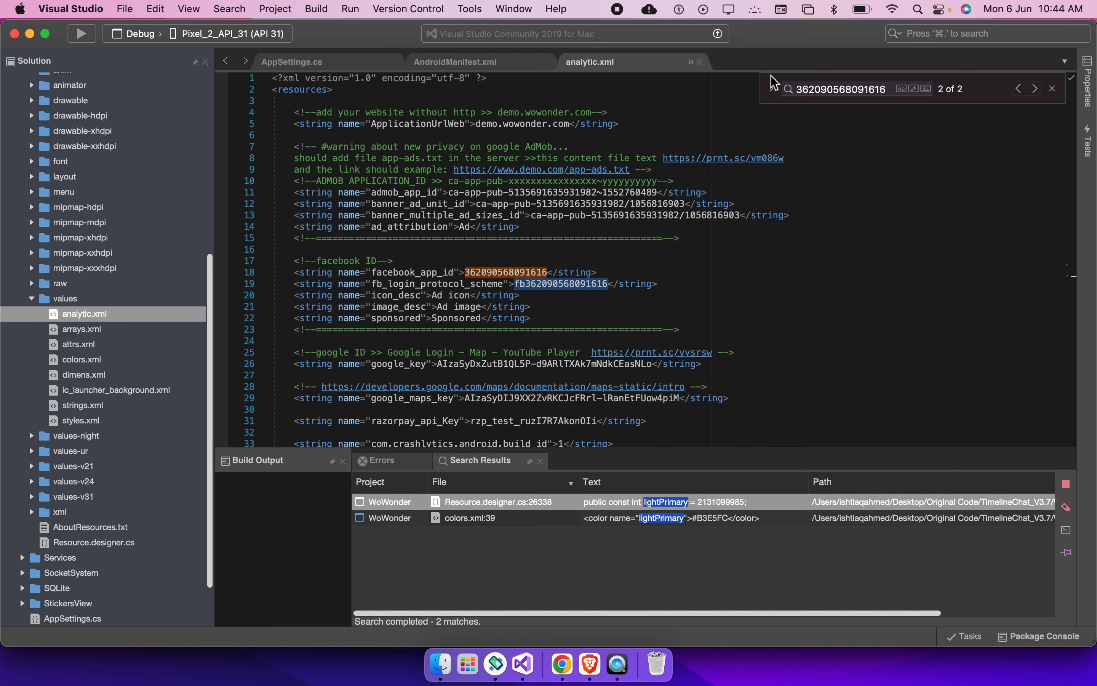
left_click(772, 88)
left_click(822, 108)
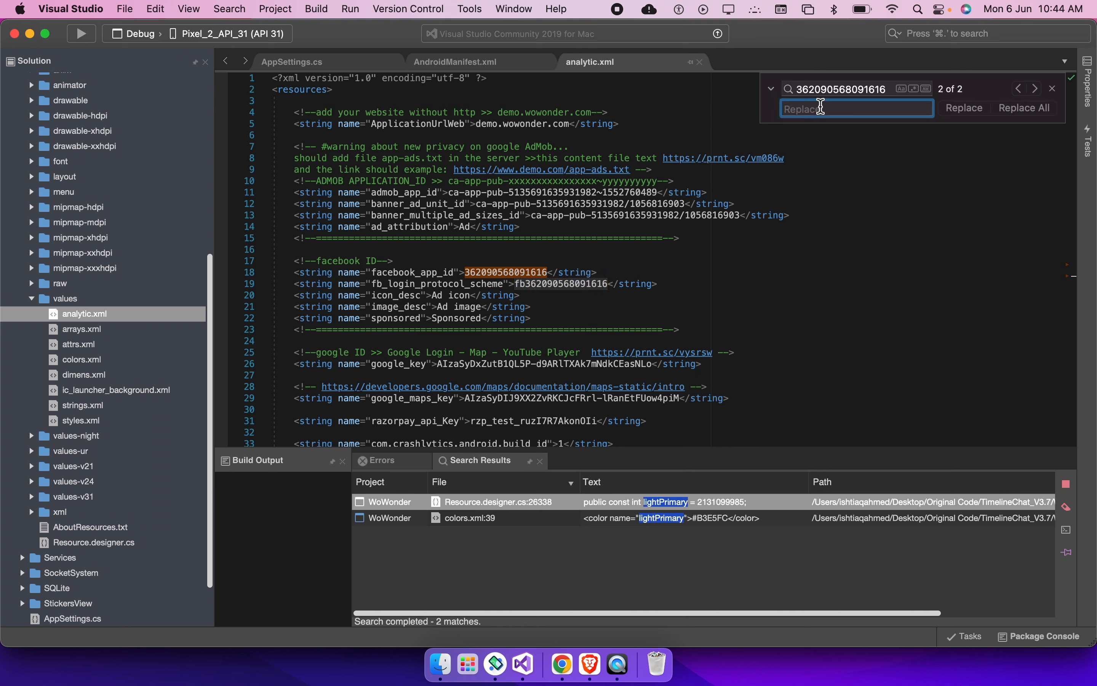
key("super+v")
left_click(1025, 107)
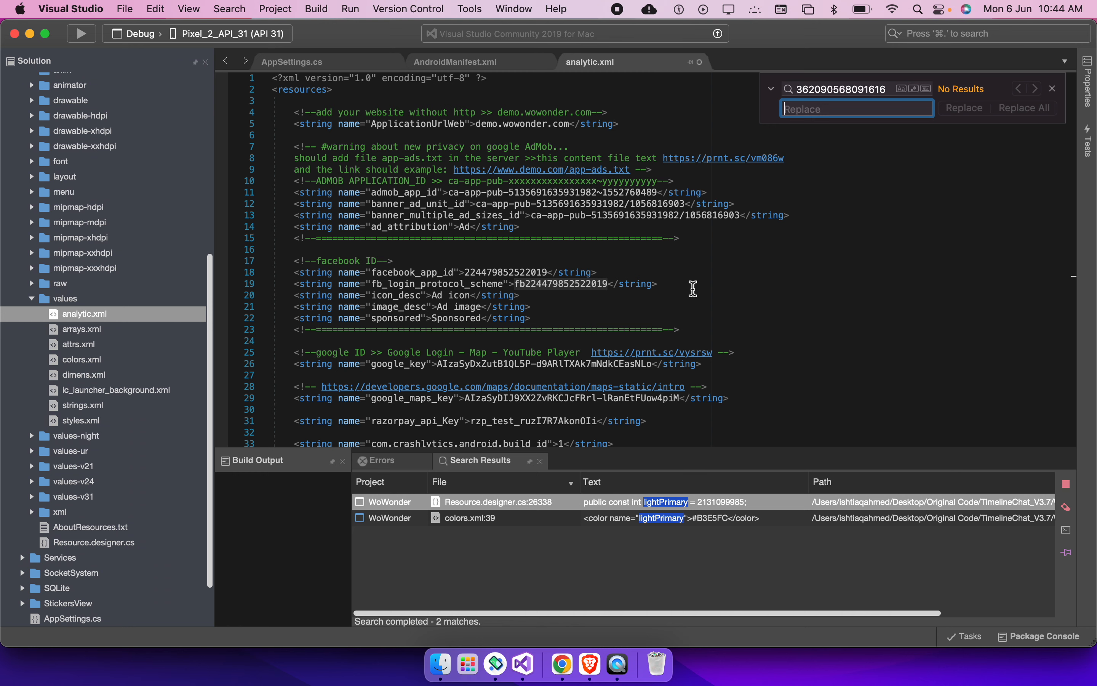
Close the search, undo the Facebook App ID replacement in analytic.xml and return to the Meta for Developers page in the browser
left_click(1052, 89)
key("super+z")
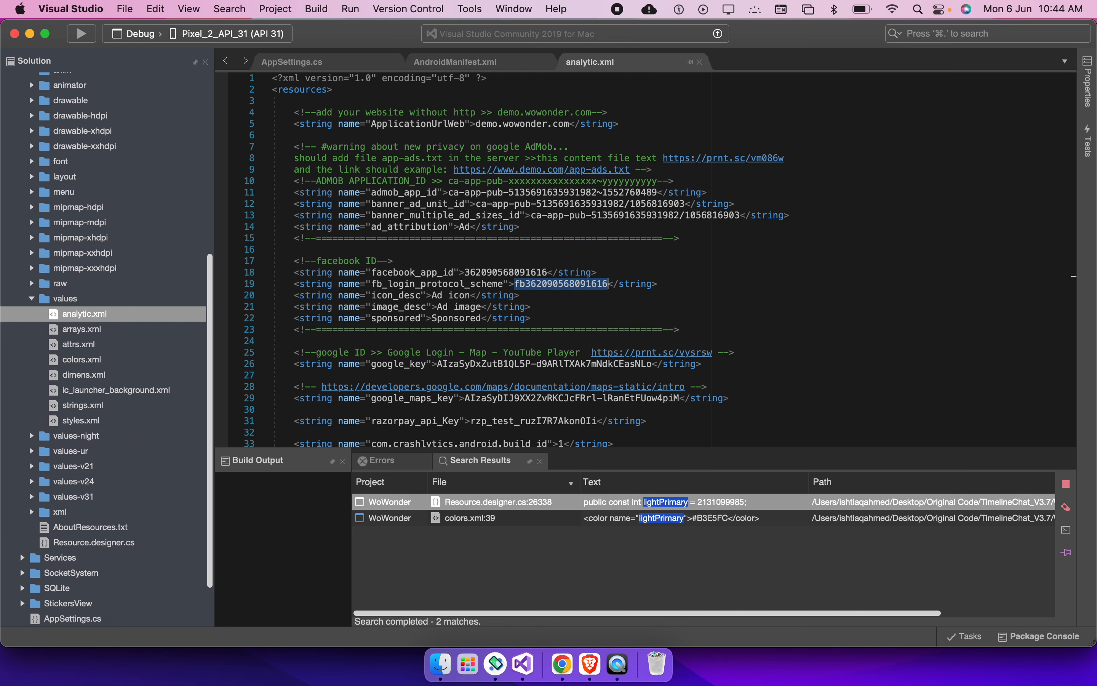
key("ctrl+Right")
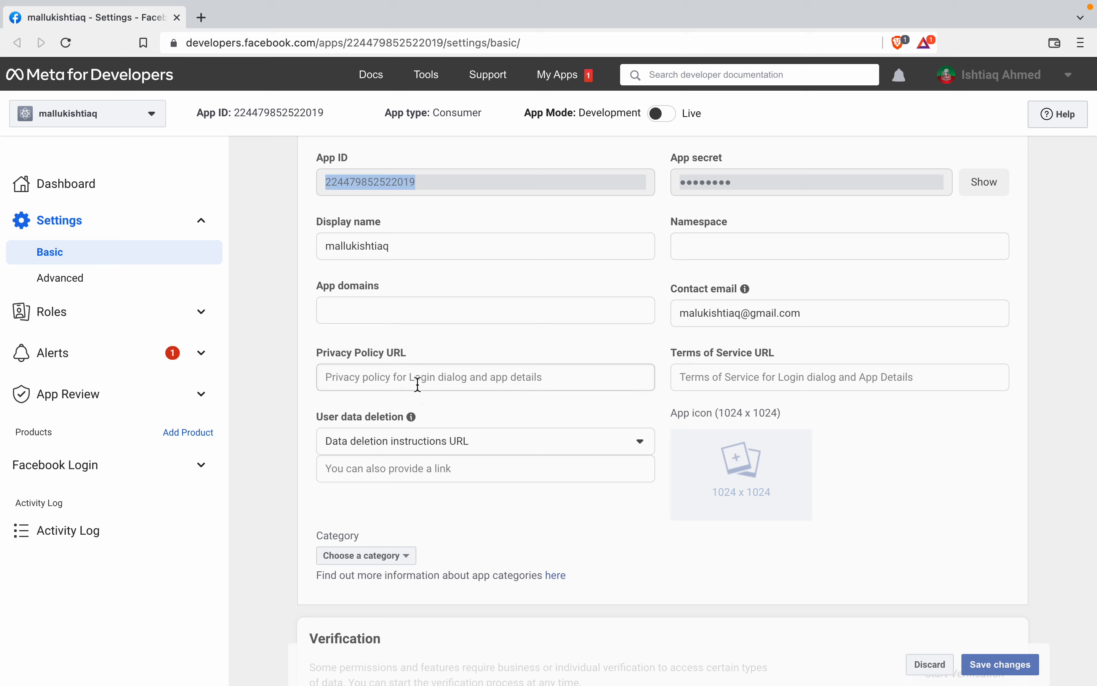
Compare the Facebook app's display name with ApplicationName in AppSettings.cs in Visual Studio, and check the App domains and Namespace fields
left_click_drag(453, 241, 184, 240)
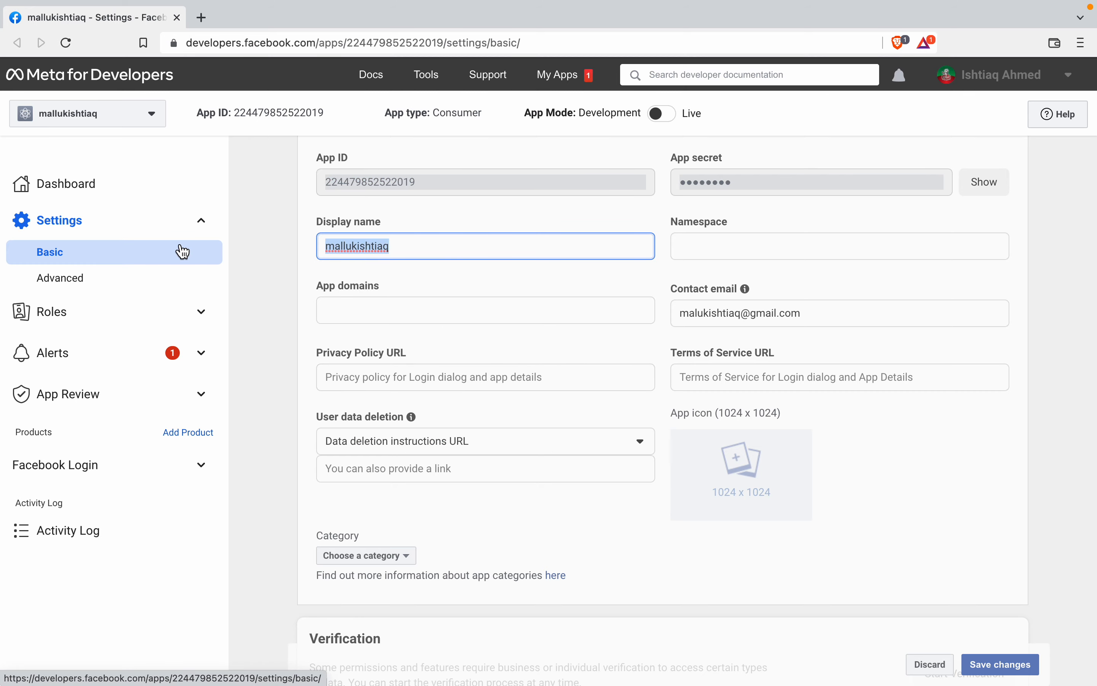
key("ctrl+Left")
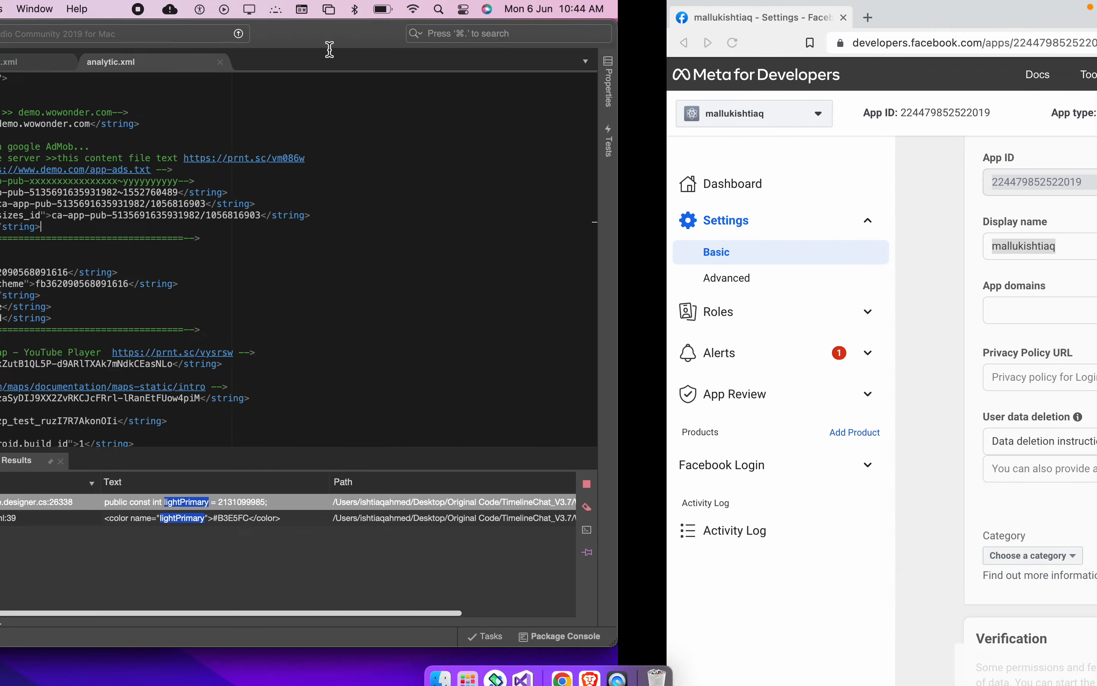
scroll(580, 186, "up", 15)
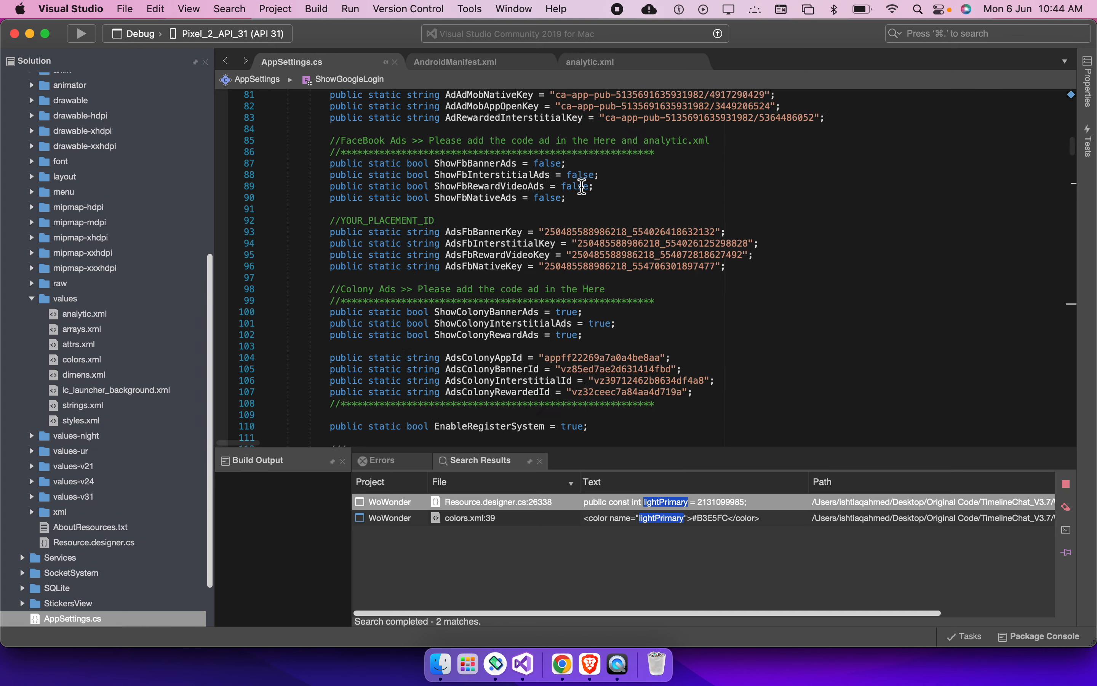
double_click(573, 336)
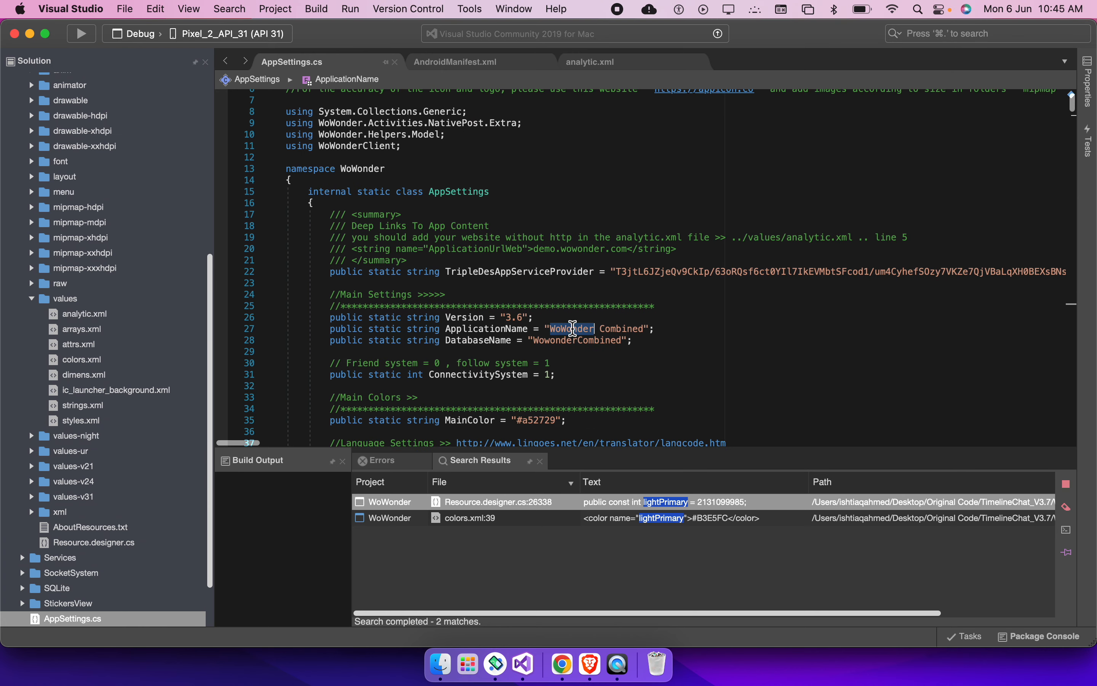
key("ctrl+Right")
left_click(411, 305)
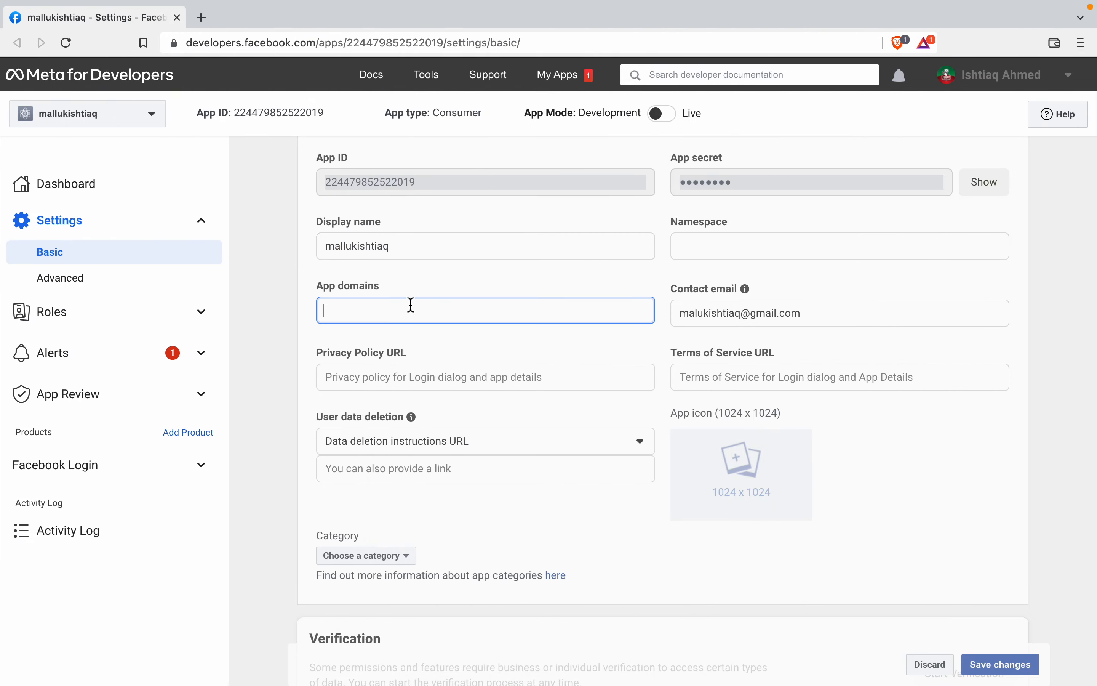
left_click(419, 253)
left_click(794, 249)
Switch to Visual Studio, collapse the WoWonder project's folders in the solution tree and expand the Activities folder
key("super+Tab")
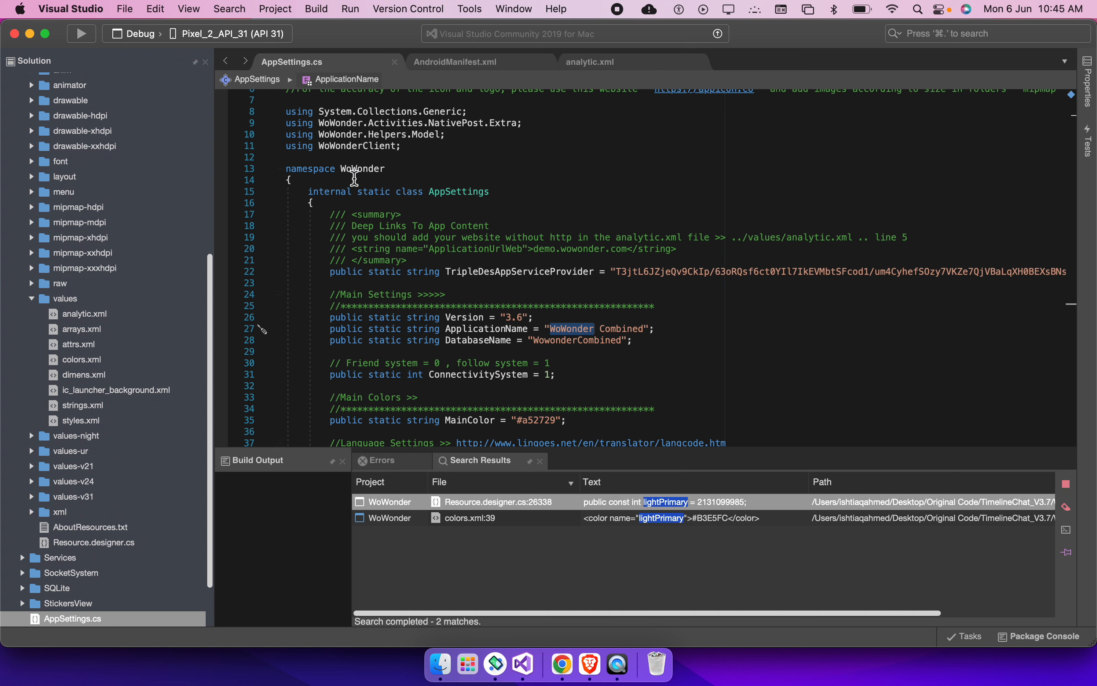
left_click(83, 297)
key("Left")
key("Left")
key("Left")
key("Left")
key("Down")
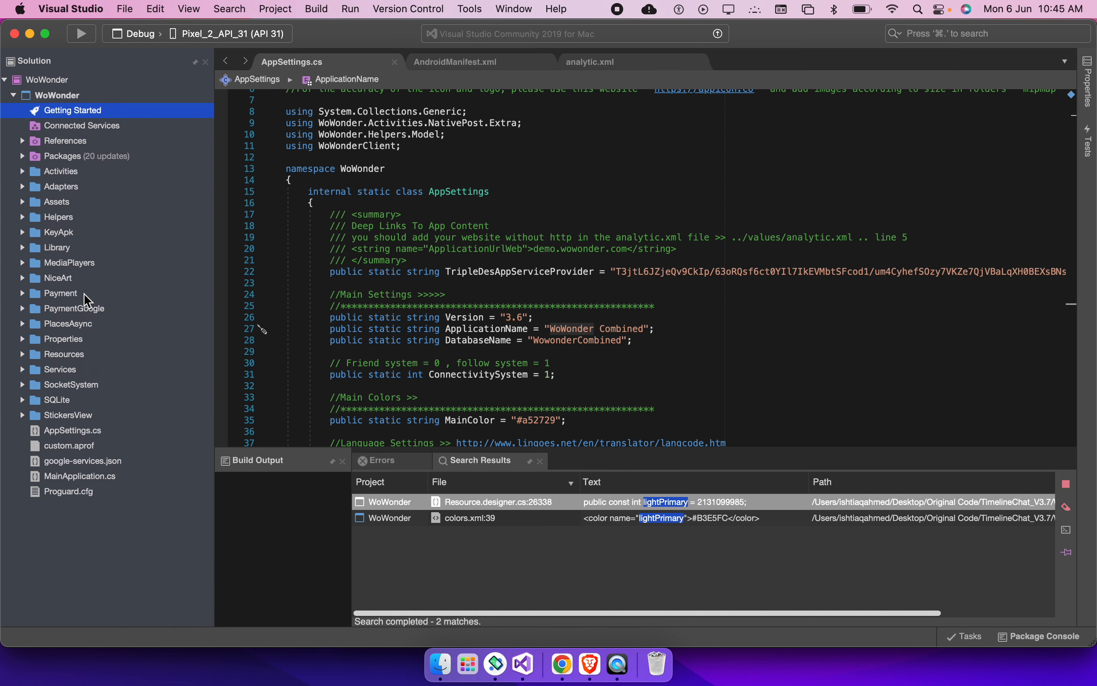
double_click(84, 176)
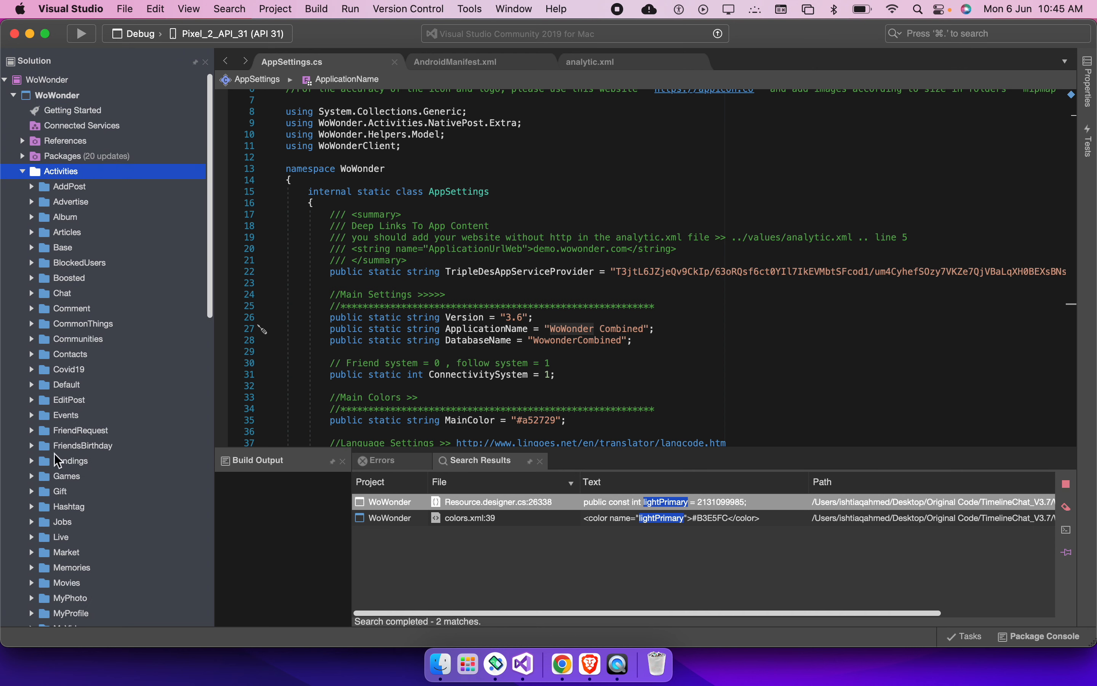
Expand the Default folder inside Activities and open LoginActivity.cs
scroll(59, 460, "down", 10)
left_click(110, 299)
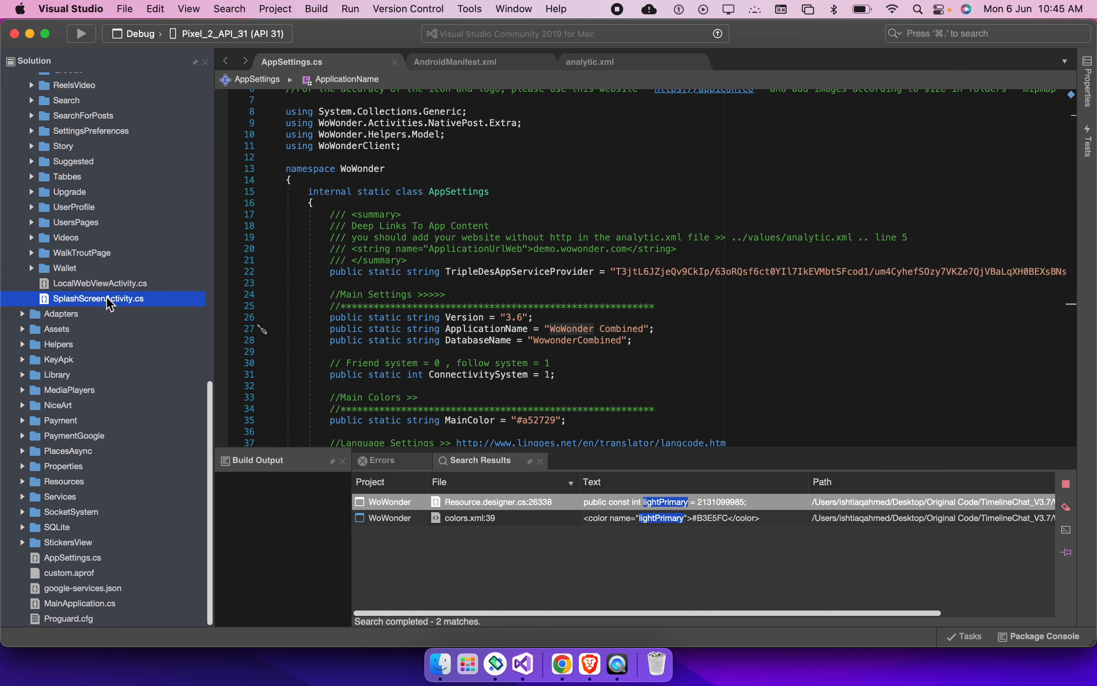
scroll(109, 301, "up", 10)
scroll(80, 181, "up", 6)
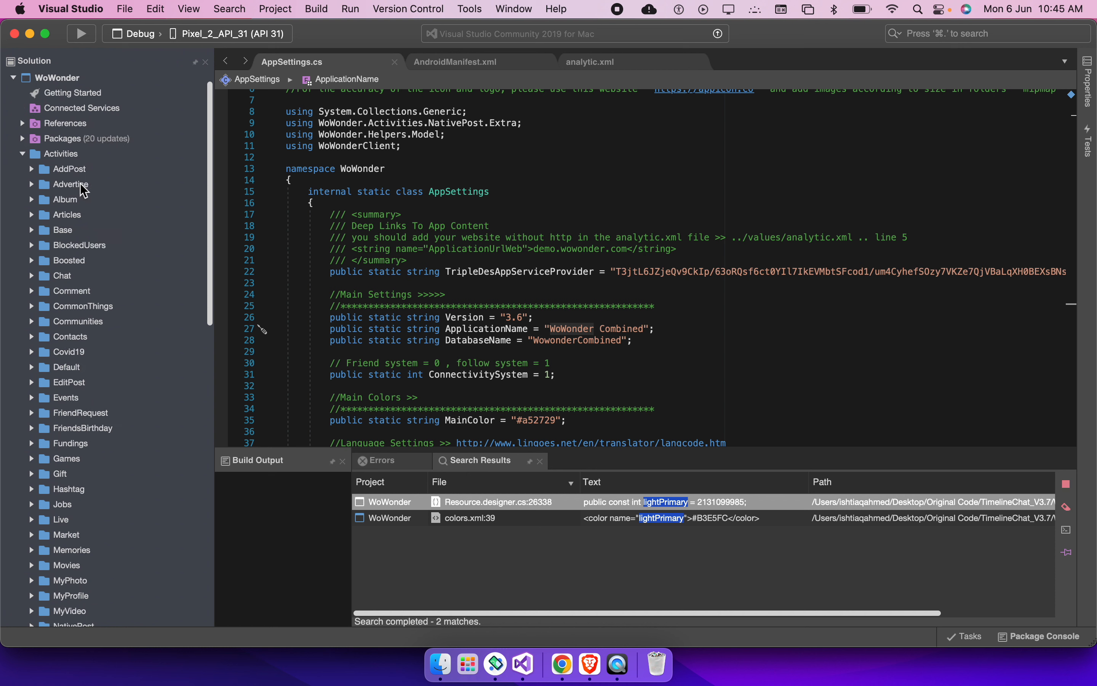
left_click(73, 321)
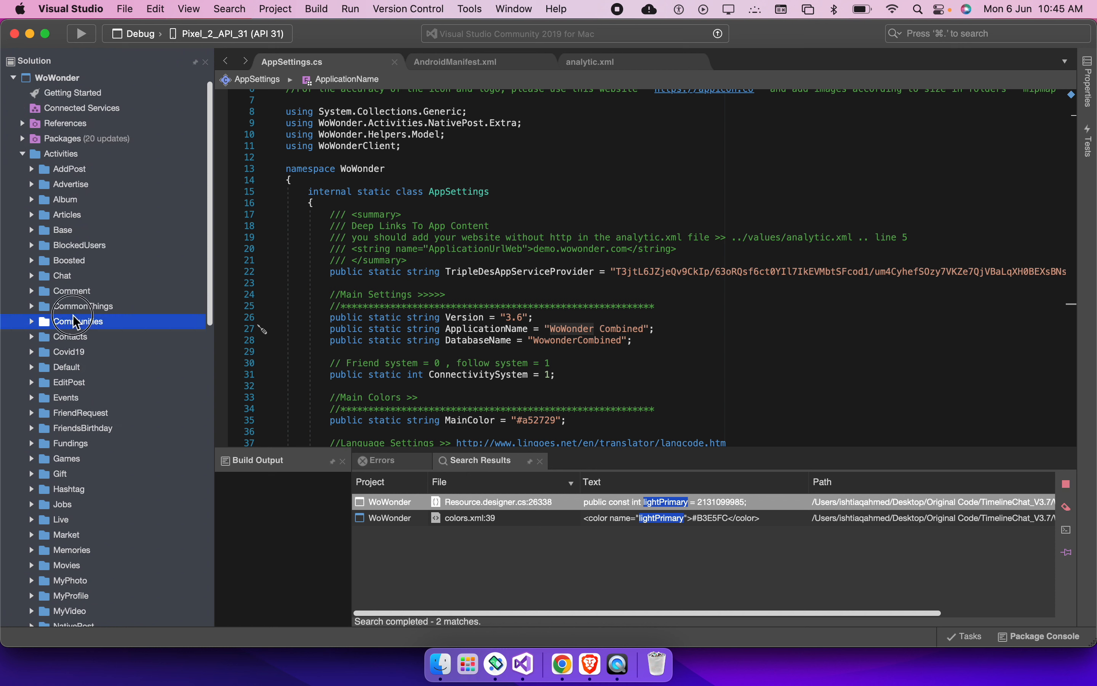
double_click(66, 367)
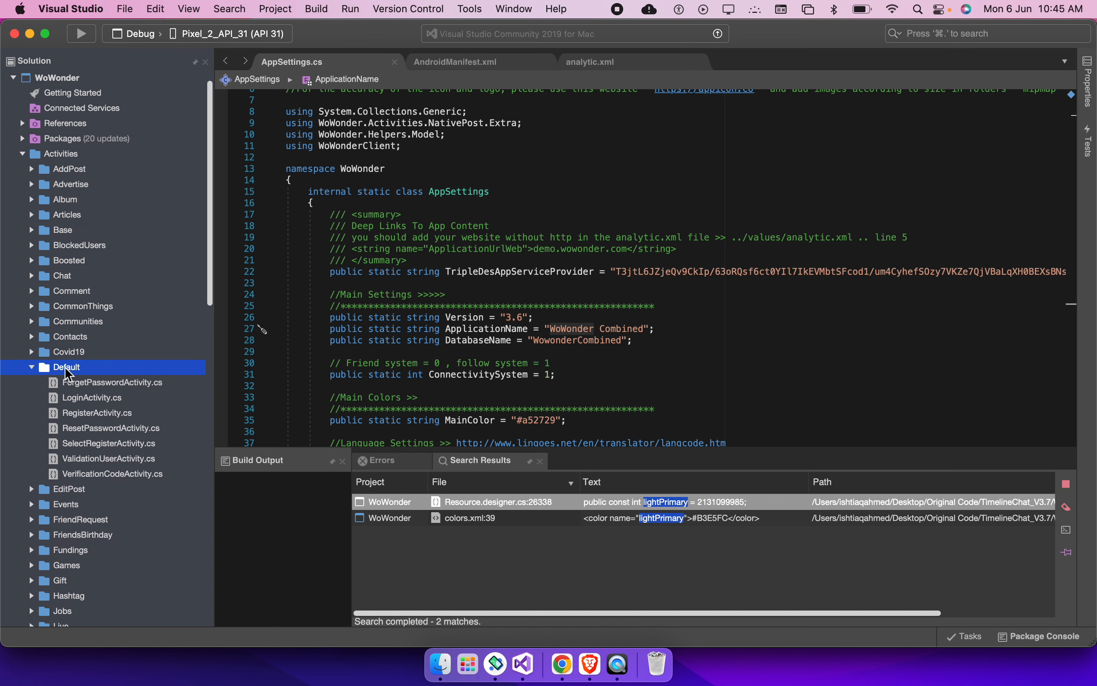
key("XF86MonBrightnessDown")
left_click(102, 399)
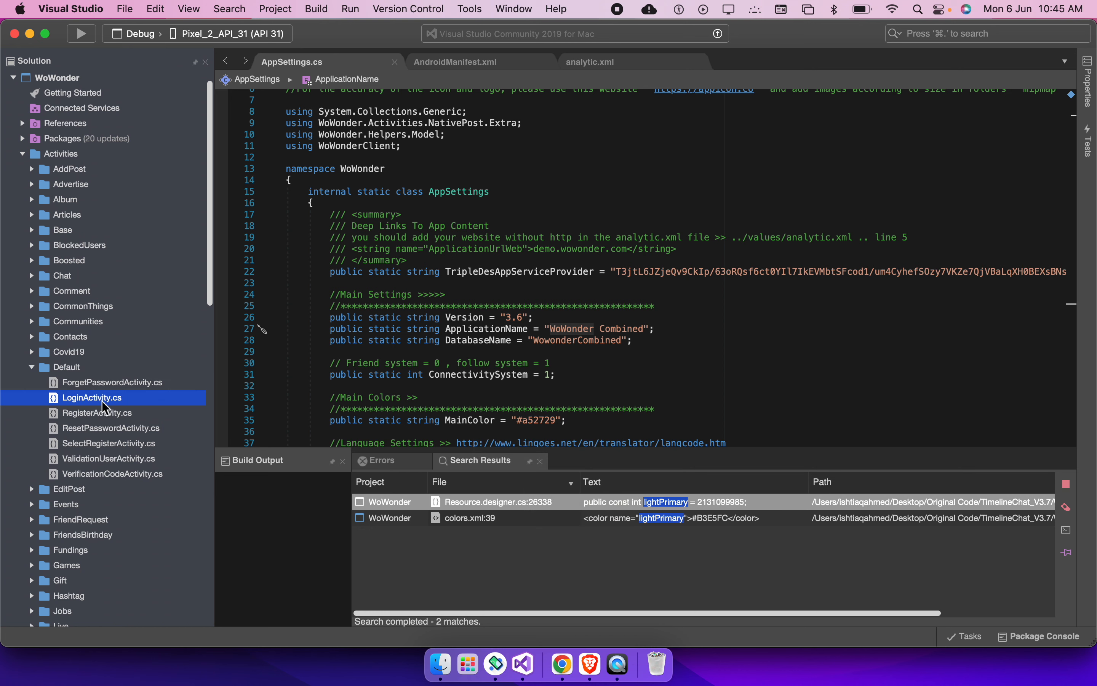
double_click(103, 400)
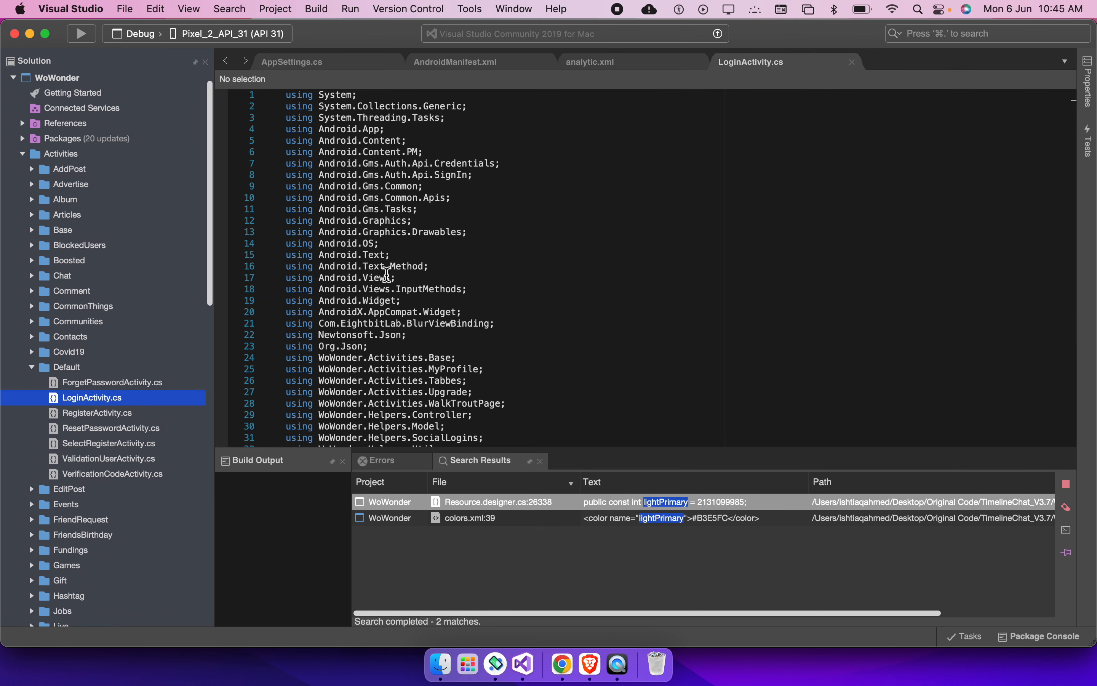
Copy the namespace WoWonder.Activities.Default from LoginActivity.cs into the Namespace field of the Facebook app's basic settings in the browser
scroll(696, 183, "down", 8)
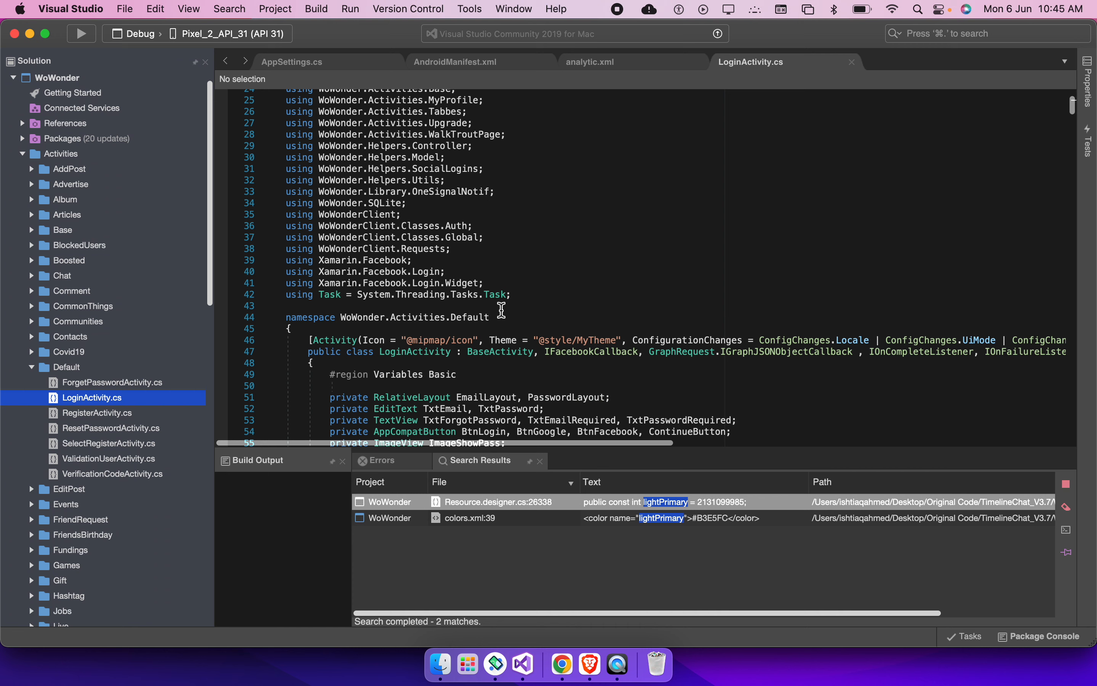
left_click_drag(340, 321, 550, 321)
key("super+c")
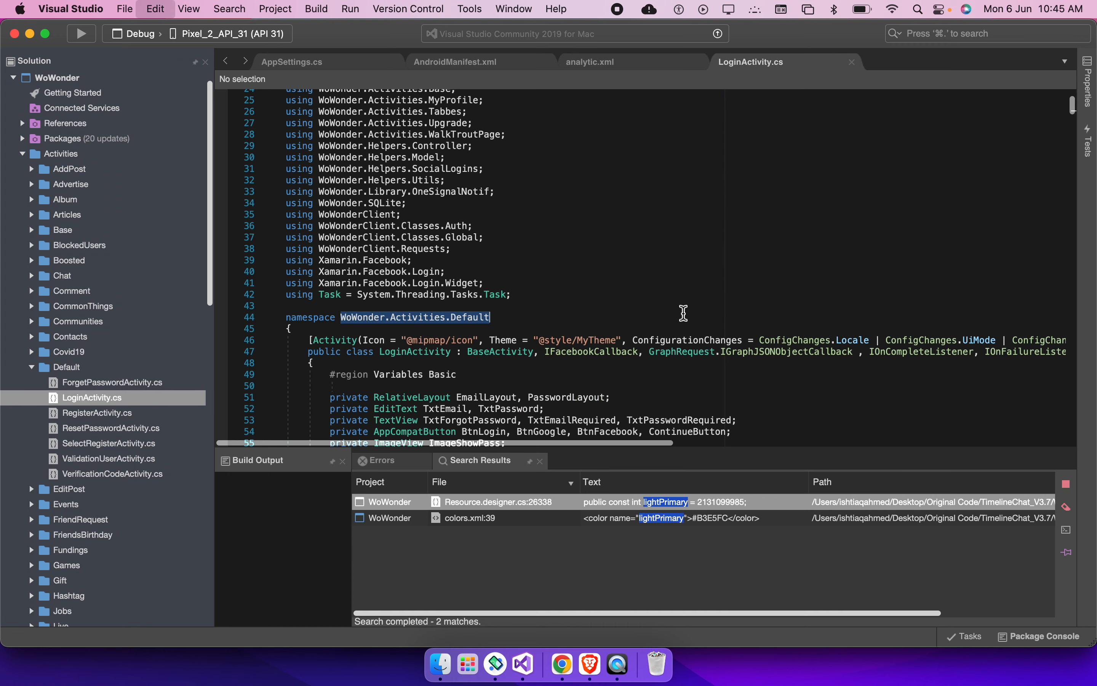
key("ctrl+Right")
left_click(775, 247)
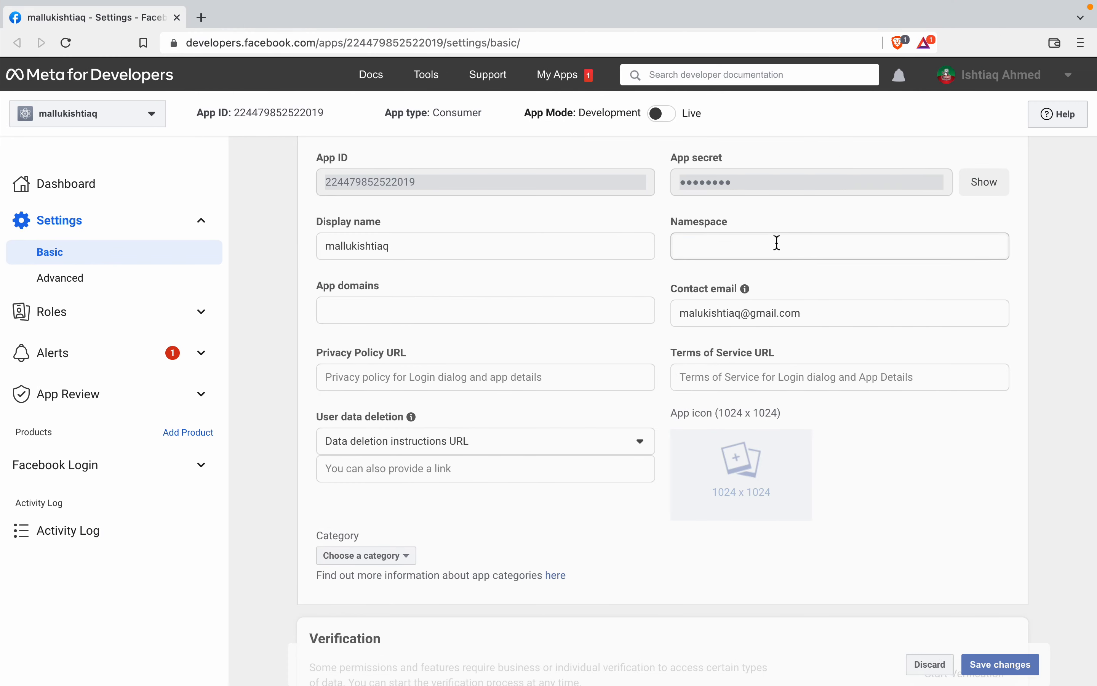
key("super+v")
Review the App domains, Contact email, Privacy Policy URL and Terms of Service URL fields in the app's basic settings
left_click(454, 310)
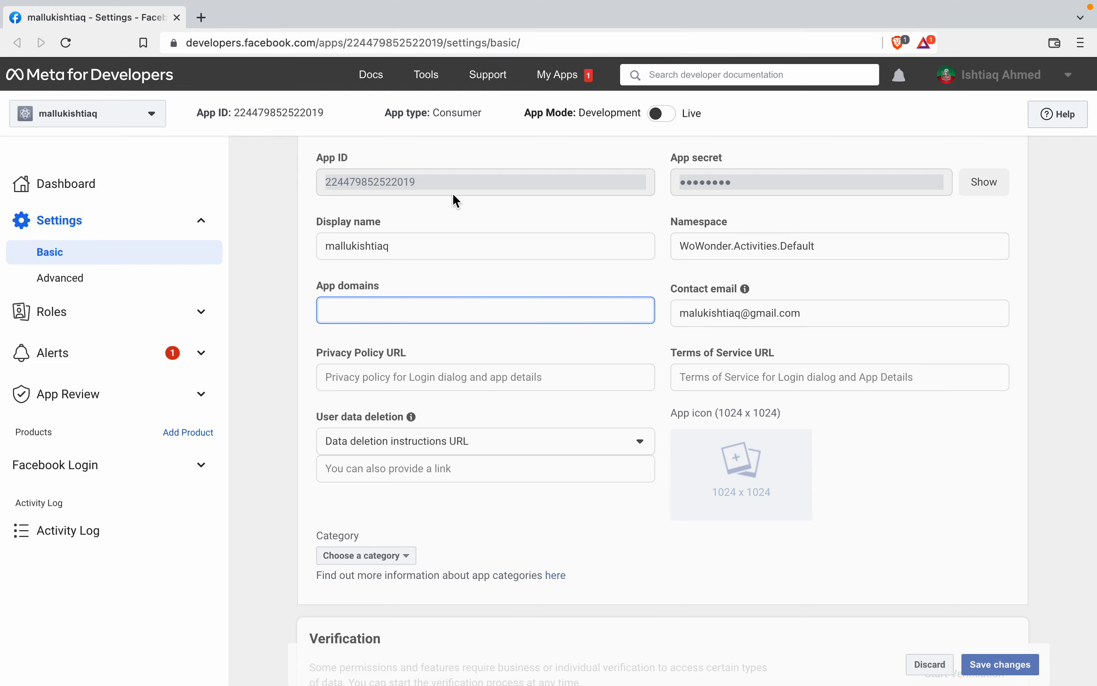
key("ctrl+Left")
key("ctrl+Right")
left_click(746, 312)
scroll(724, 315, "down", 3)
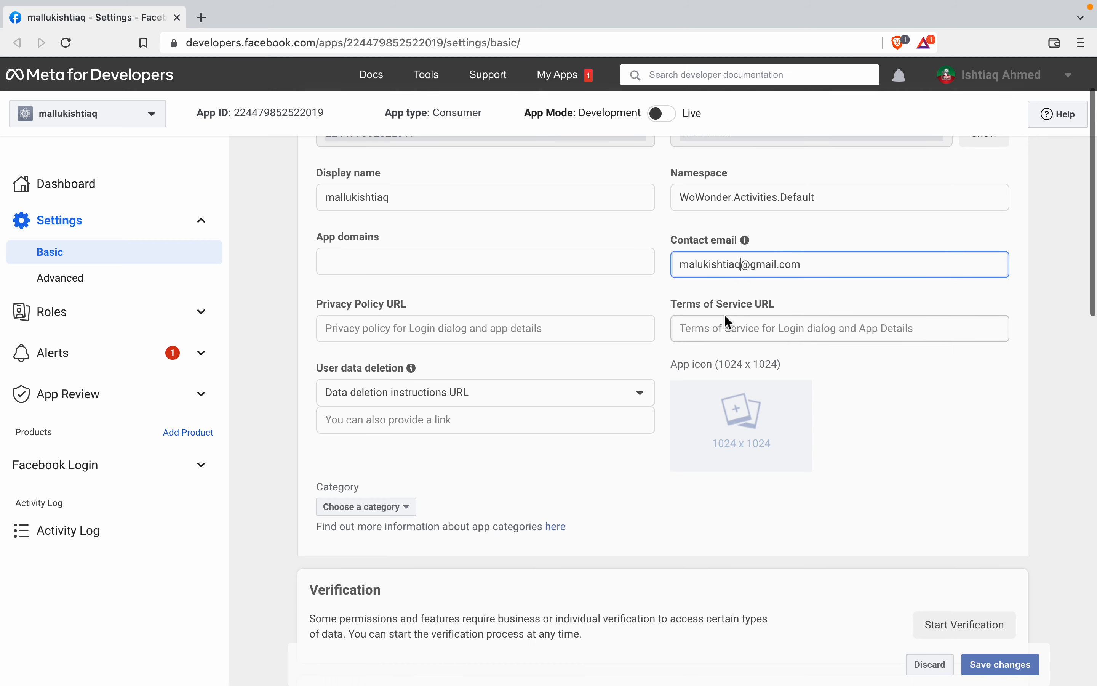
scroll(725, 317, "down", 2)
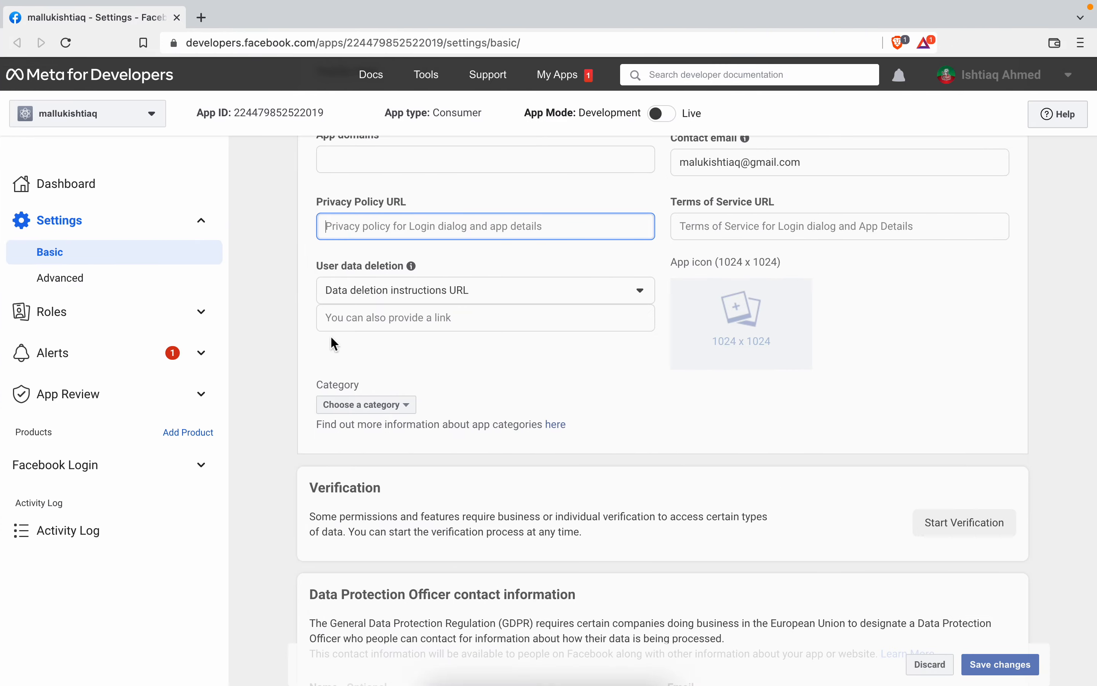
left_click(744, 226)
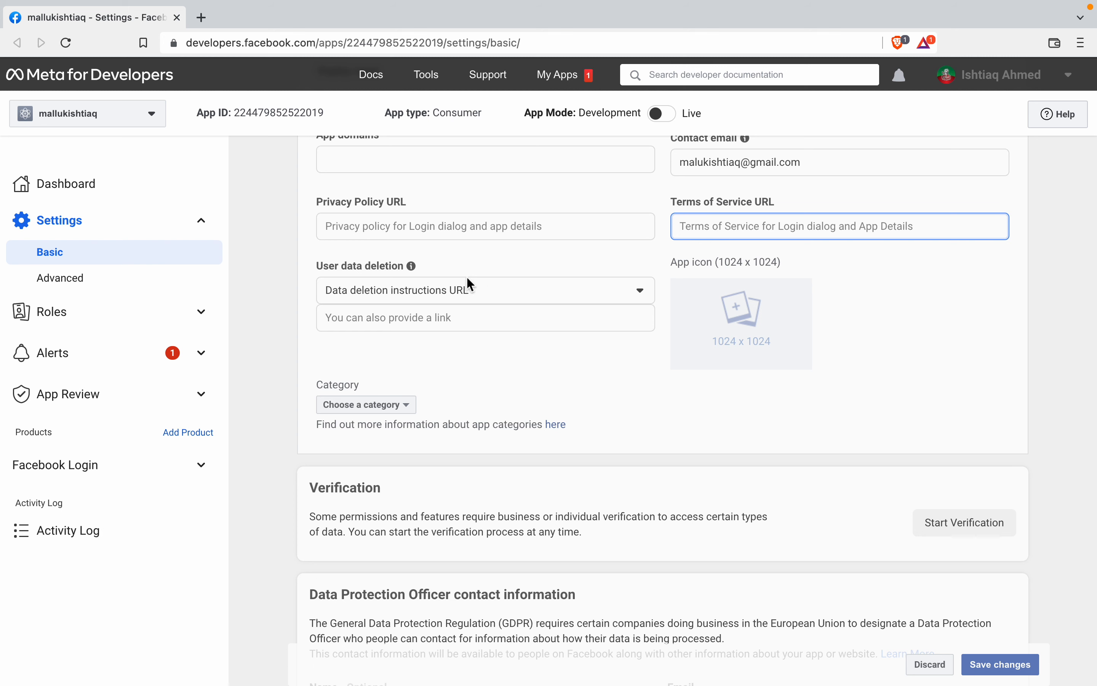
Examine the User data deletion options, the Category choices and the App icon area without changing them
left_click(443, 295)
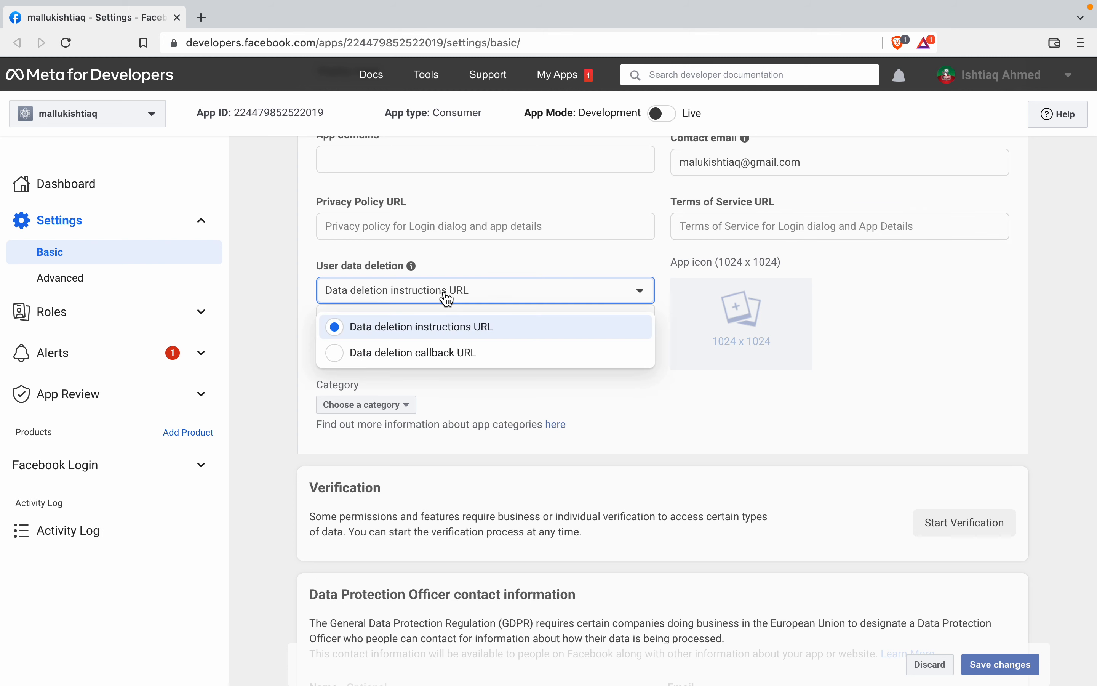
left_click(293, 363)
scroll(292, 362, "down", 2)
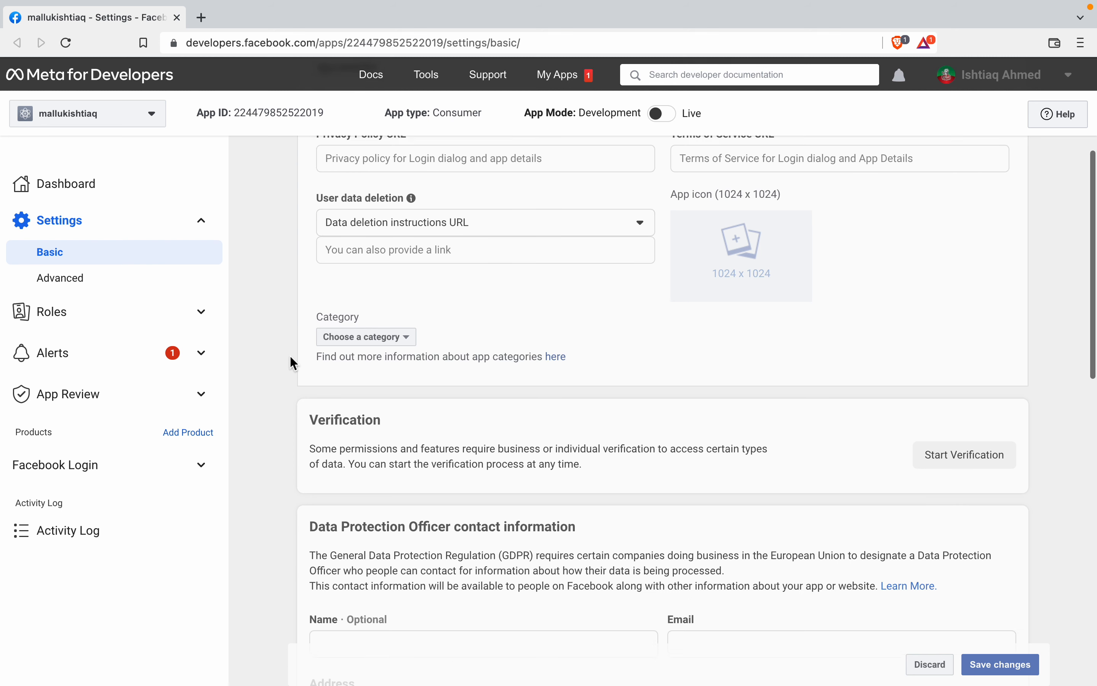
left_click(391, 335)
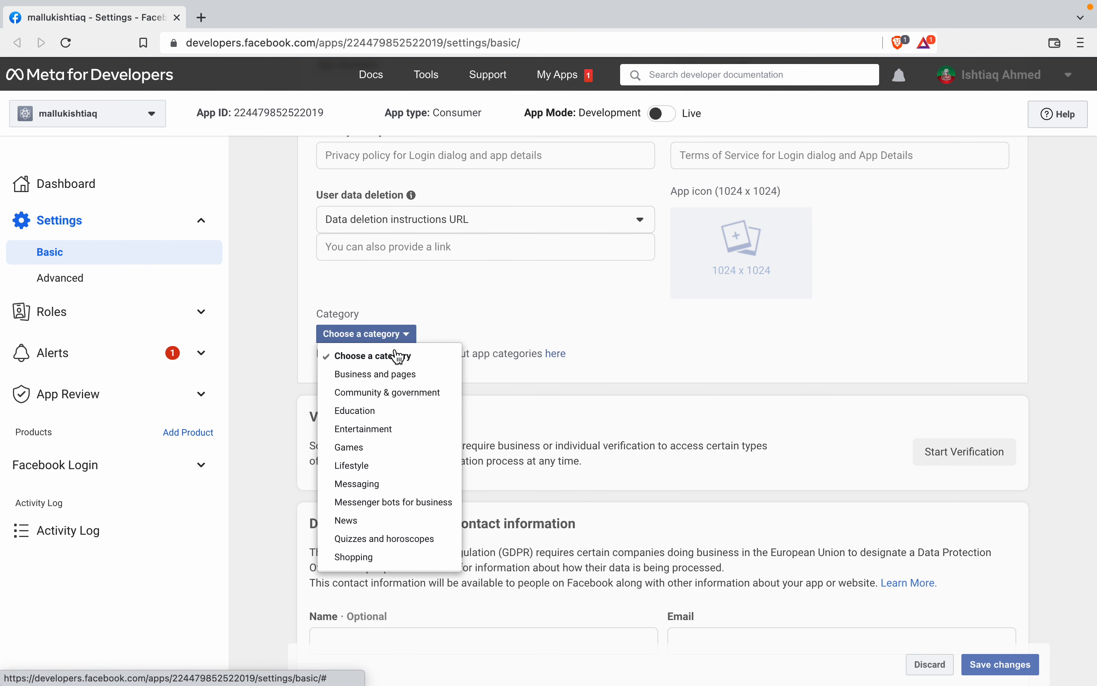
left_click(510, 339)
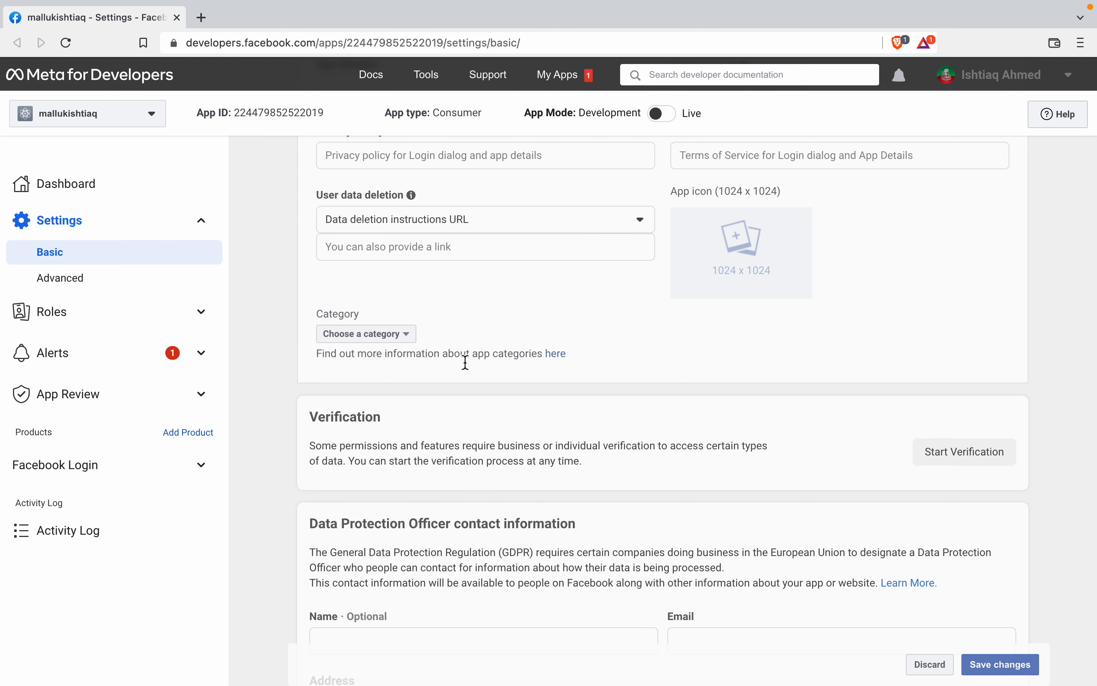
scroll(465, 365, "down", 1)
scroll(465, 365, "up", 2)
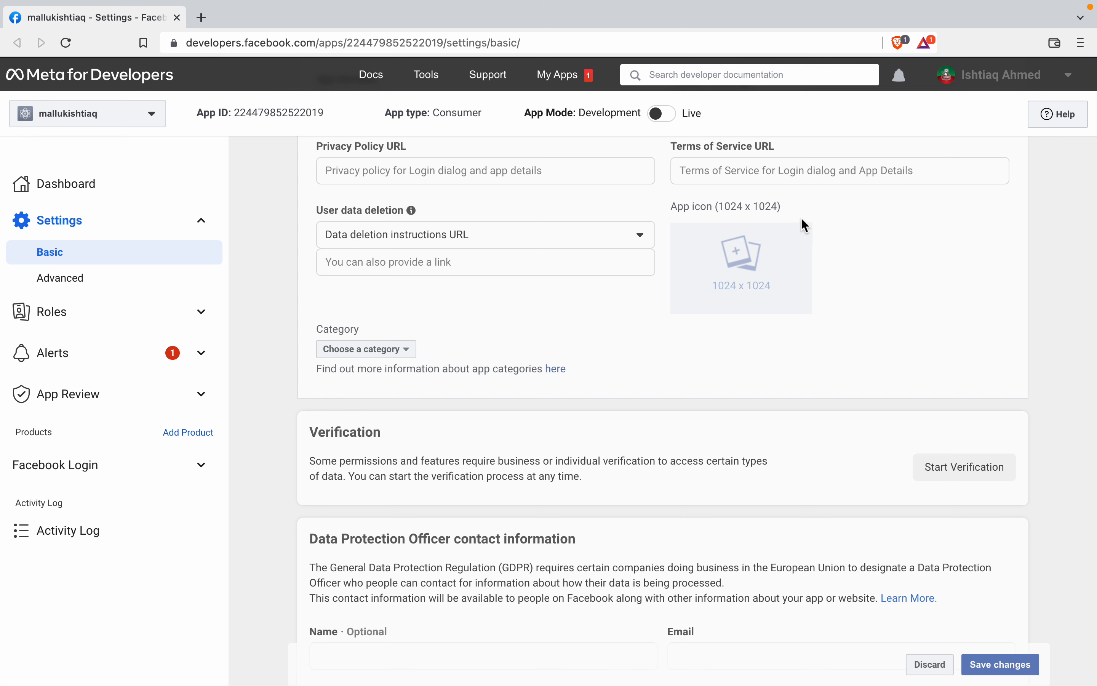
scroll(802, 222, "down", 2)
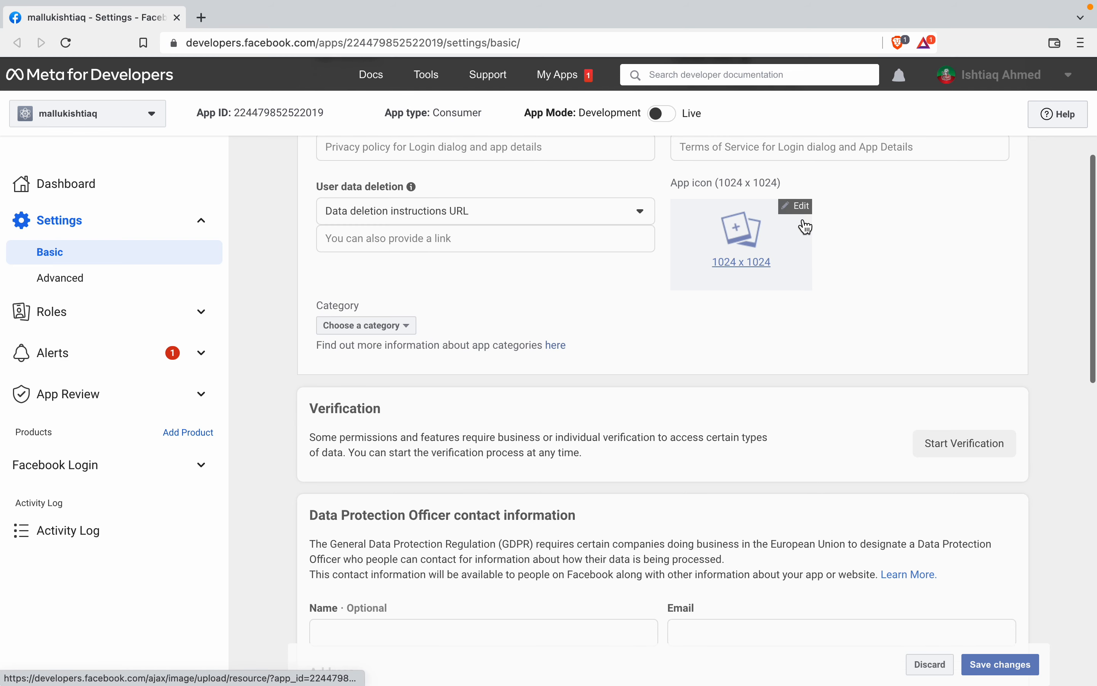
Review the app's basic settings from user data deletion down to the Android section's Key hashes field and package names
scroll(806, 227, "down", 2)
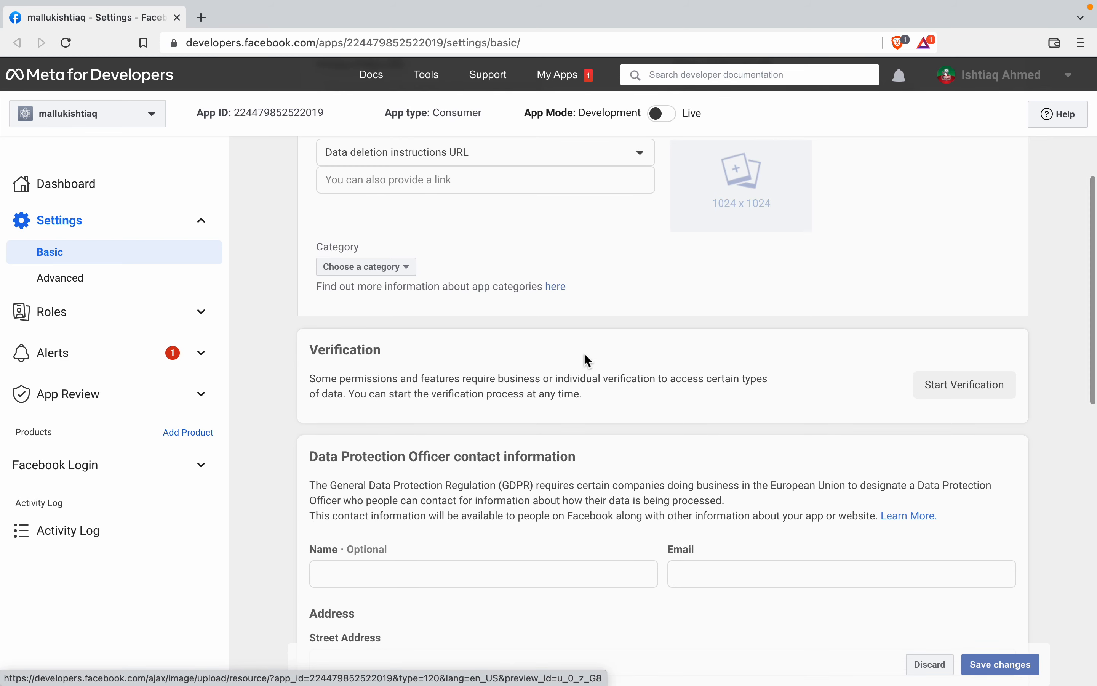
scroll(584, 353, "down", 2)
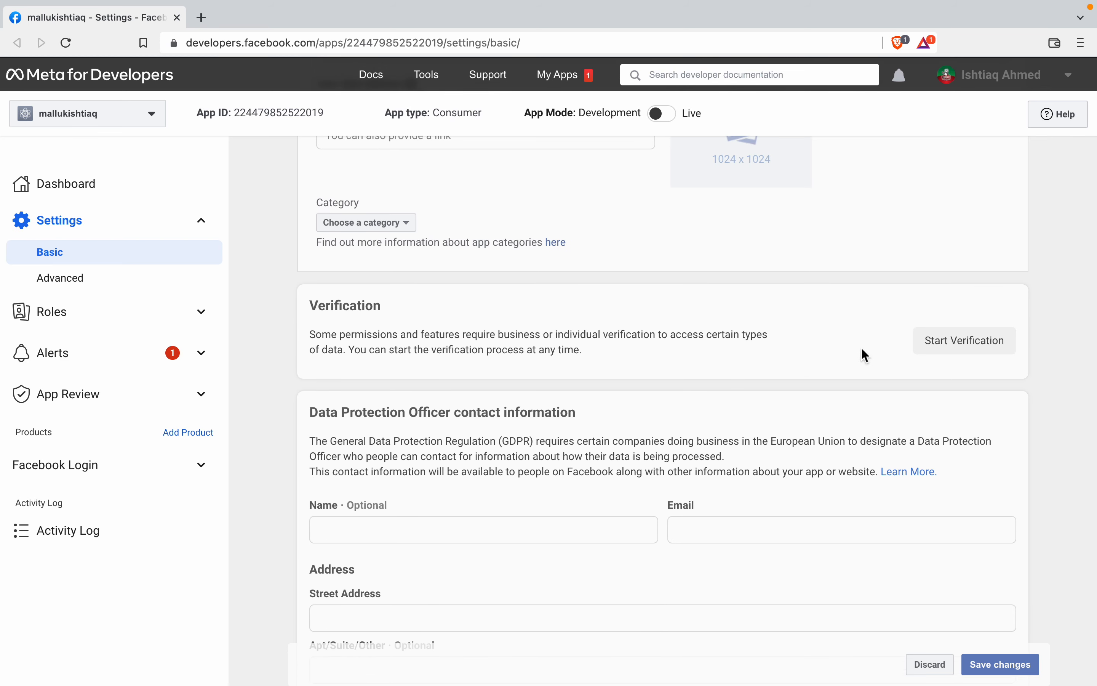
scroll(888, 358, "down", 6)
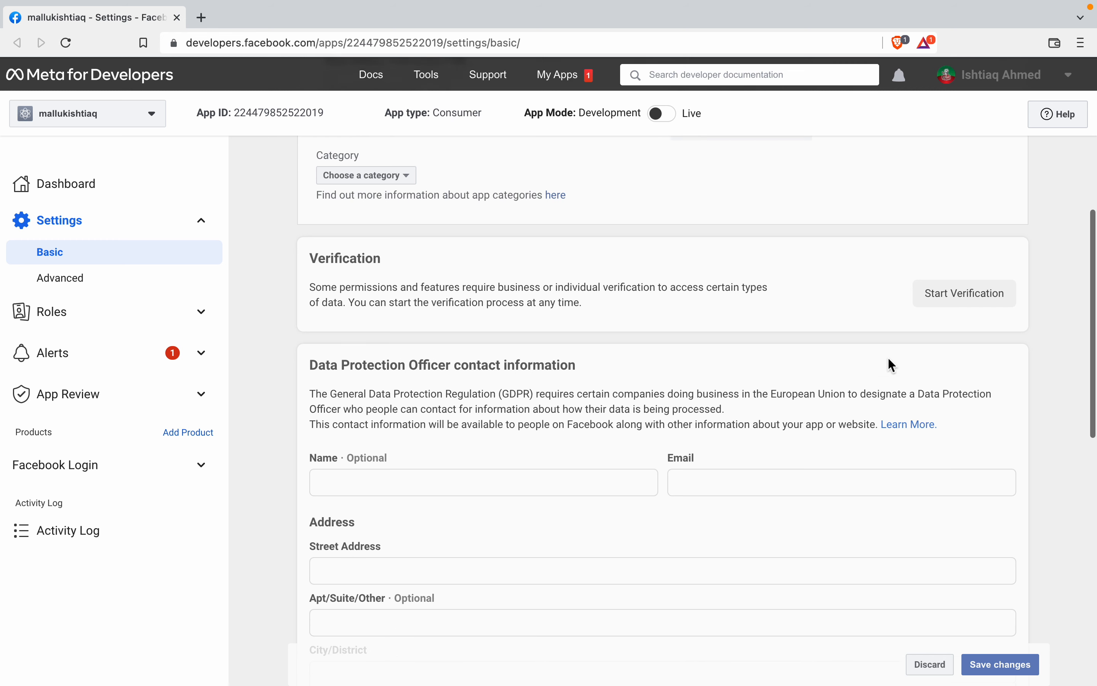
scroll(889, 358, "down", 2)
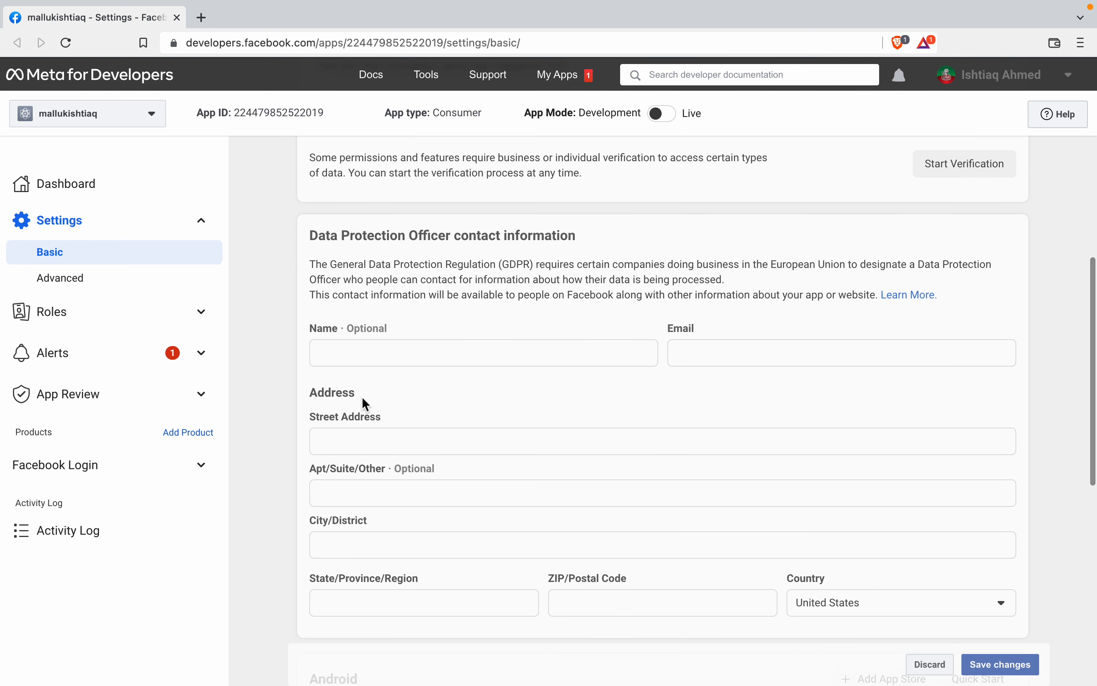
scroll(365, 404, "down", 6)
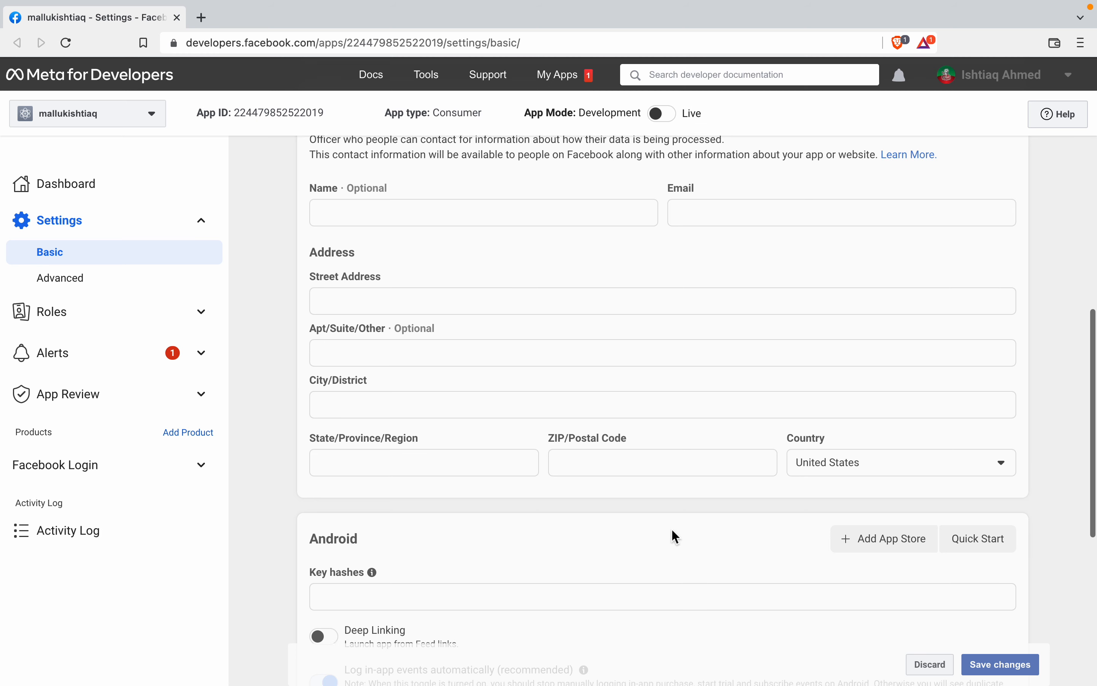
scroll(657, 533, "down", 8)
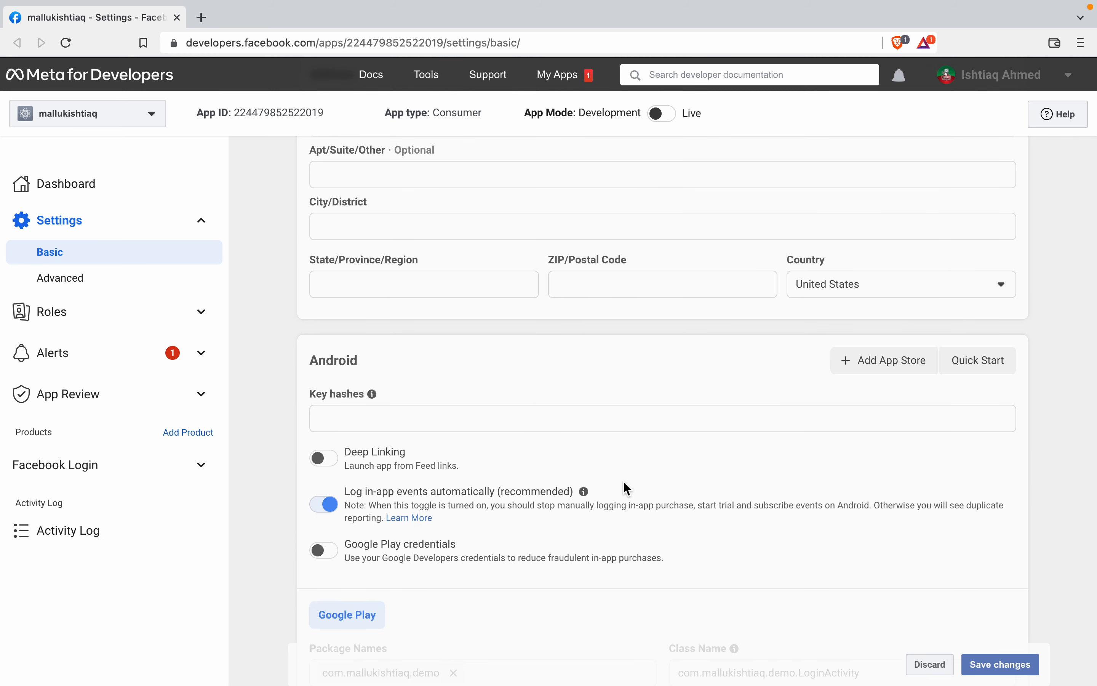
left_click(422, 418)
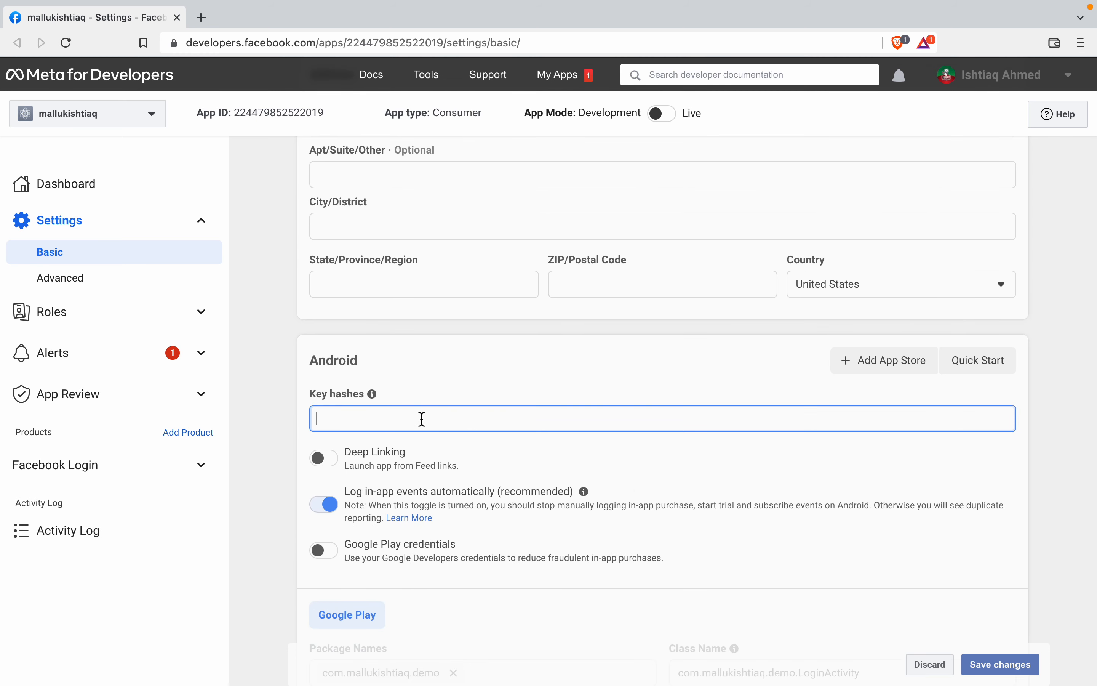
scroll(387, 413, "down", 5)
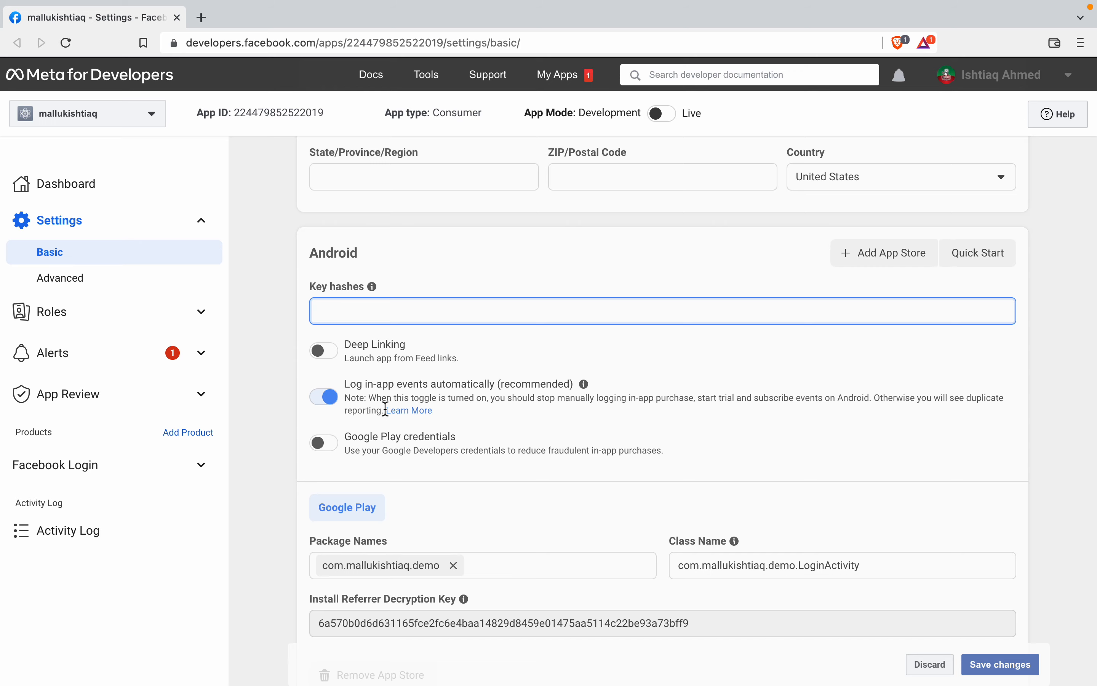
Switch to Visual Studio, collapse the WoWonder project's folders in the solution tree and bring up AppSettings.cs
key("super+Tab")
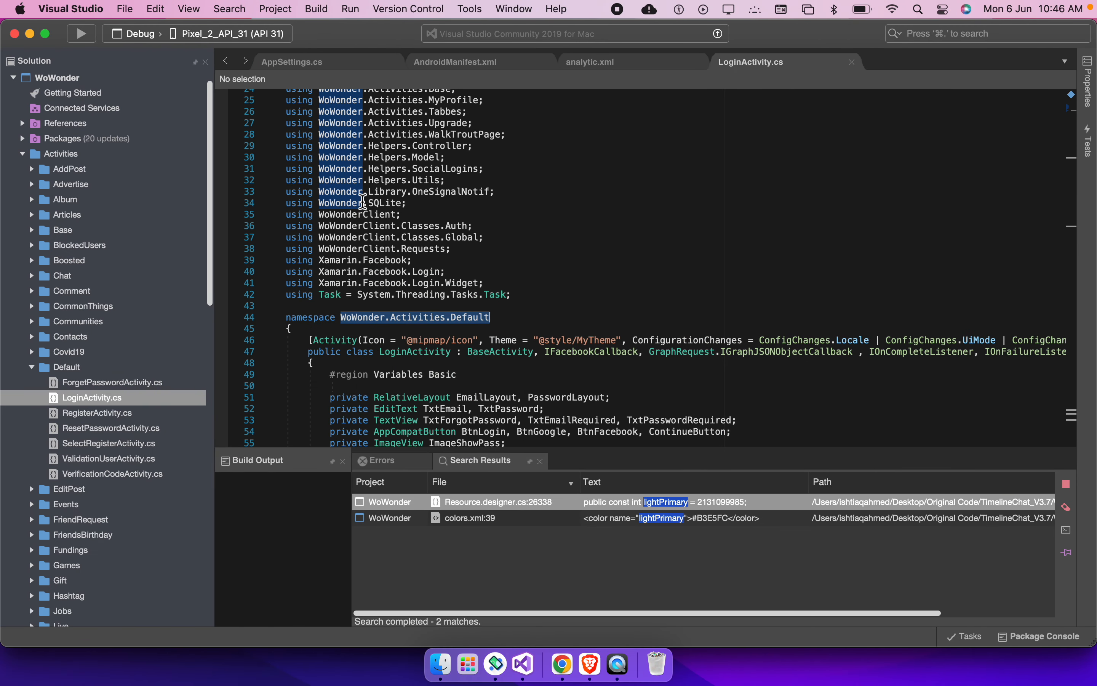
left_click(437, 171)
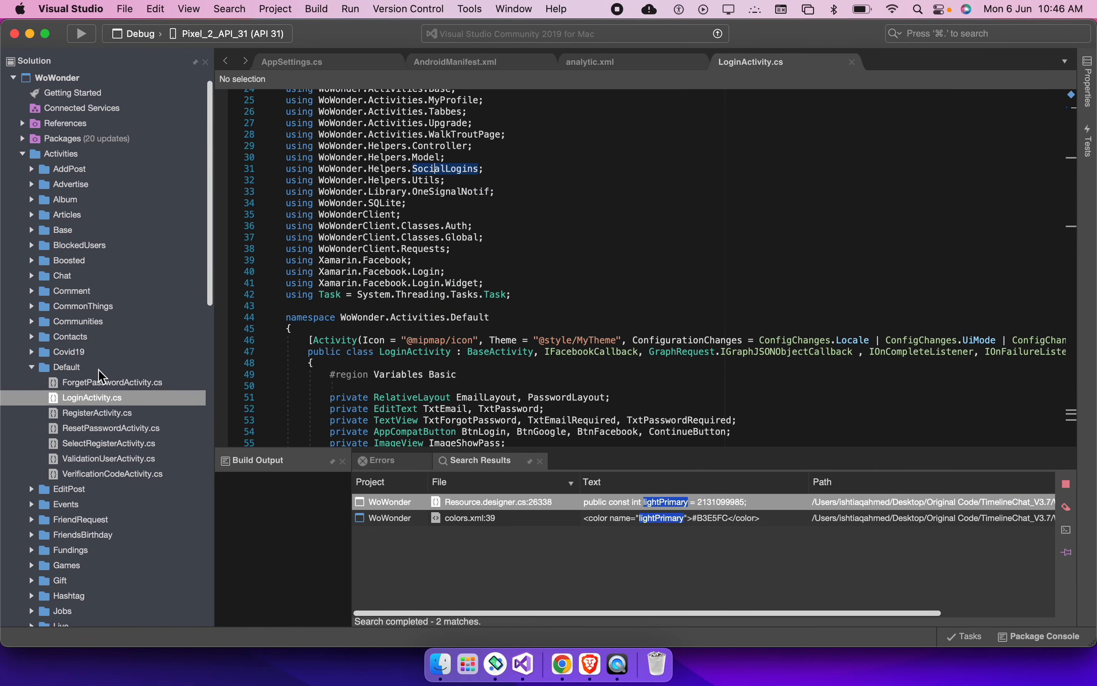
left_click(76, 369)
key("Left")
key("Left")
key("Left")
key("Left")
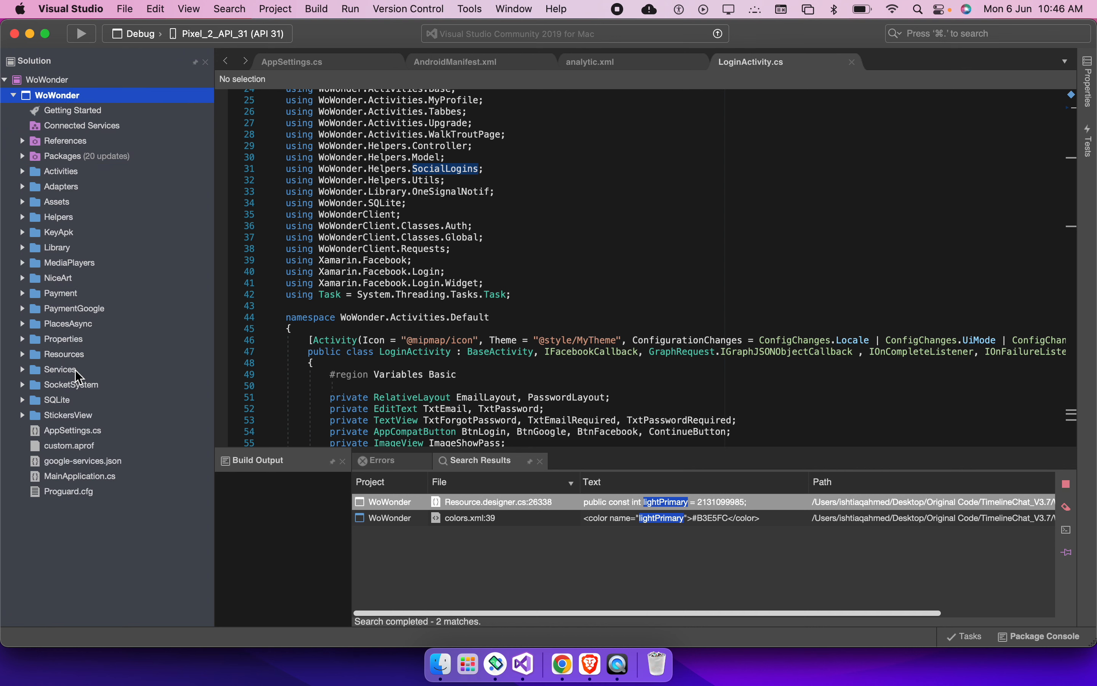
left_click(299, 64)
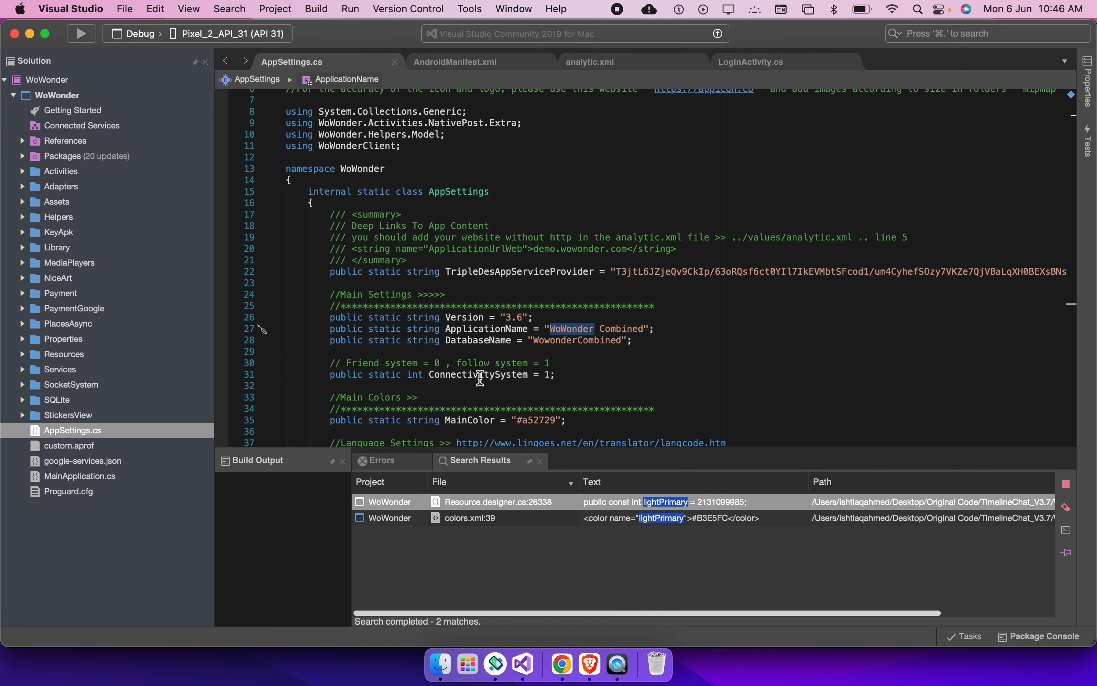
left_click(608, 364)
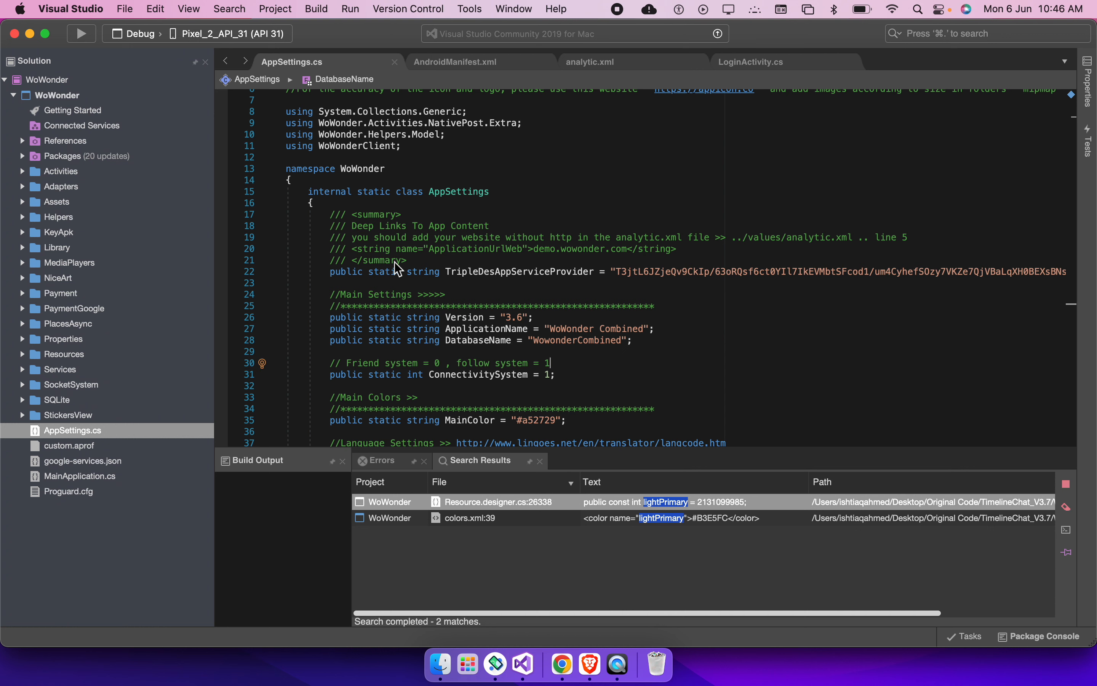
Bring up LoginActivity.cs and search it for "keyhas"
left_click(762, 64)
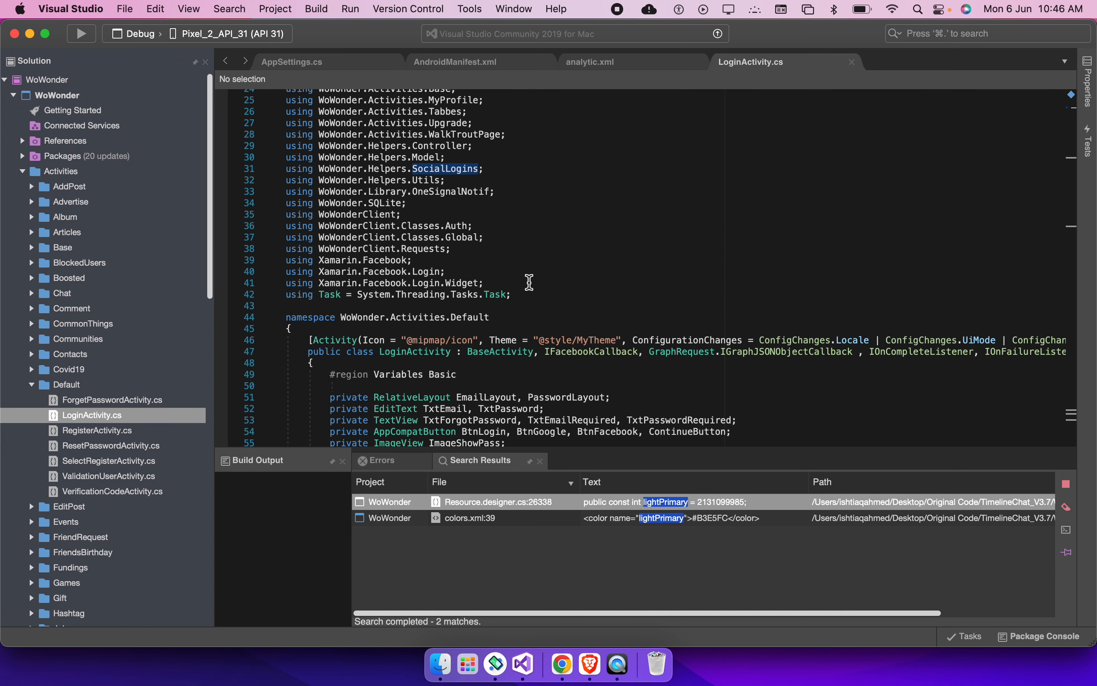
key("super+f")
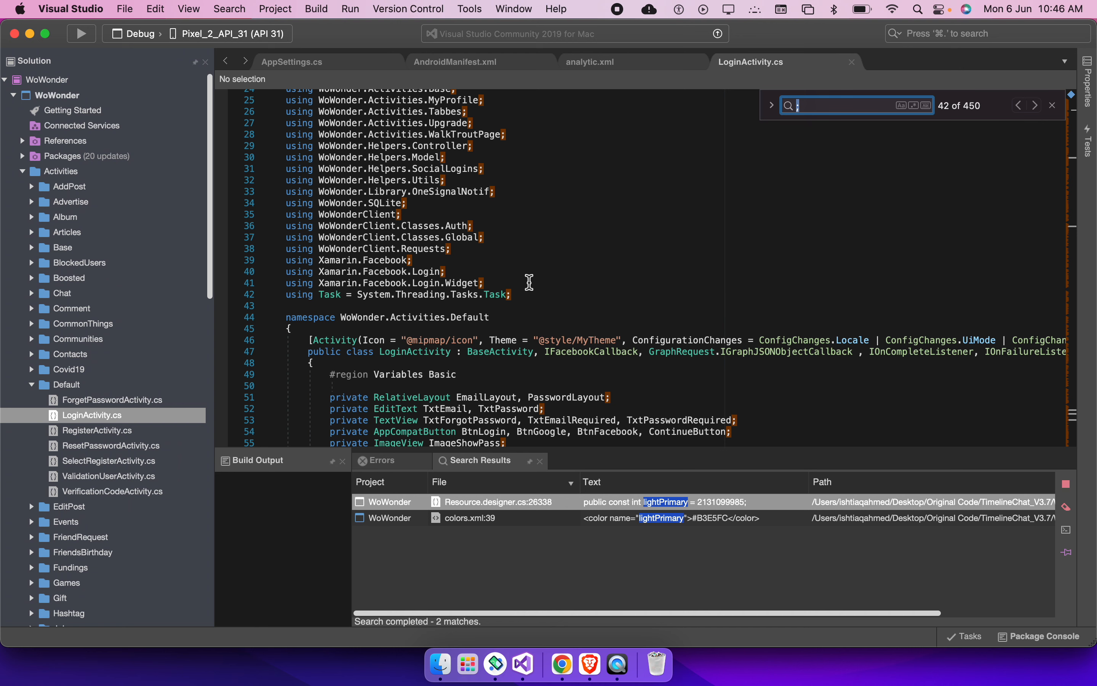
type("keyhas")
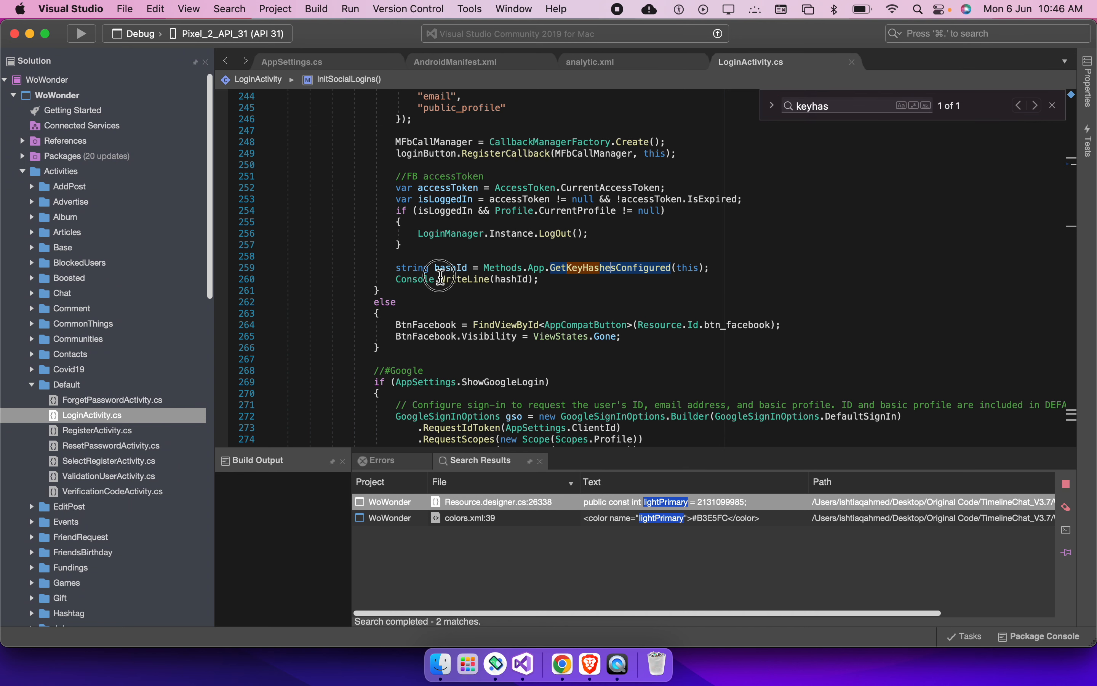
Set a breakpoint on the Console.WriteLine(hashId) line in InitSocialLogins and close the search
double_click(452, 269)
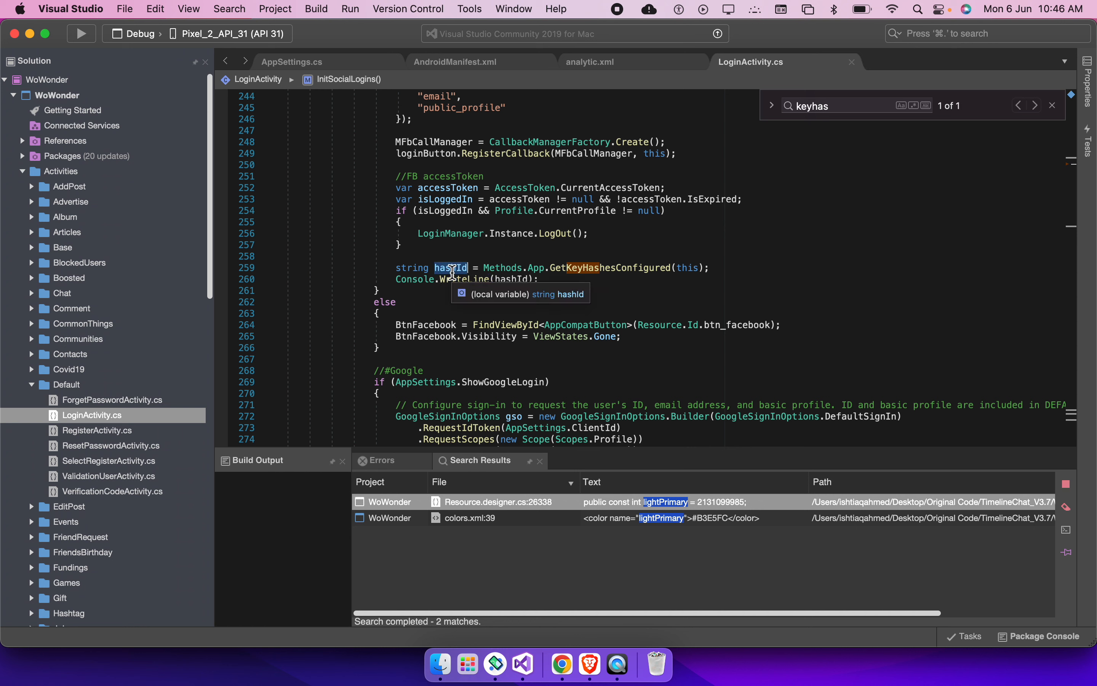
left_click(226, 282)
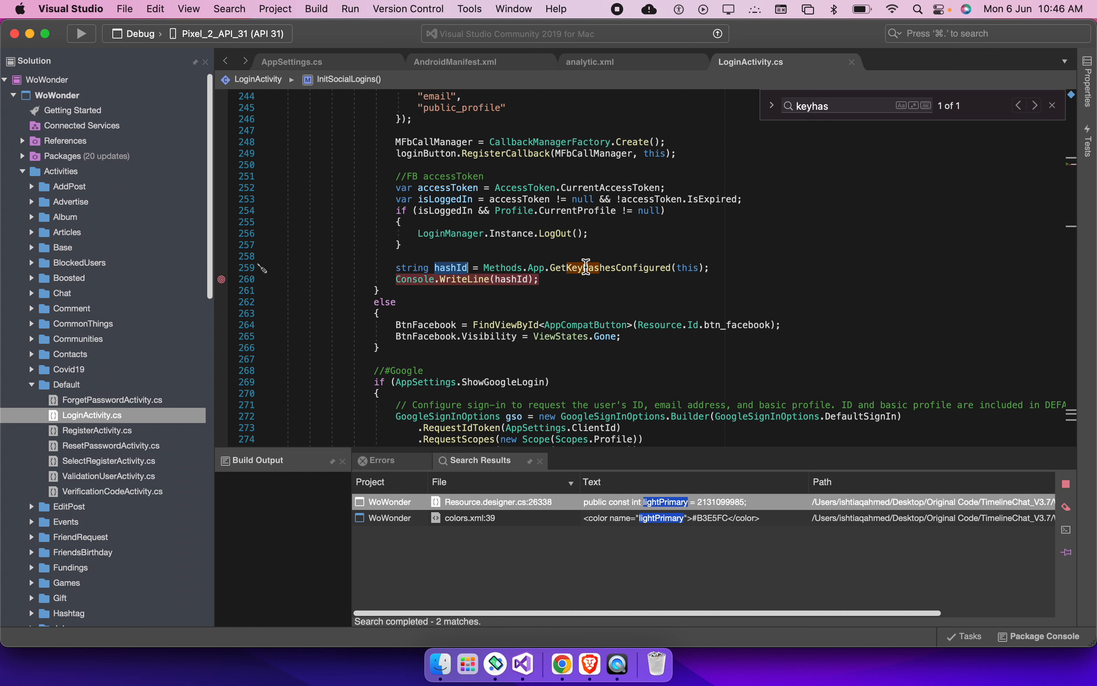
left_click(1054, 107)
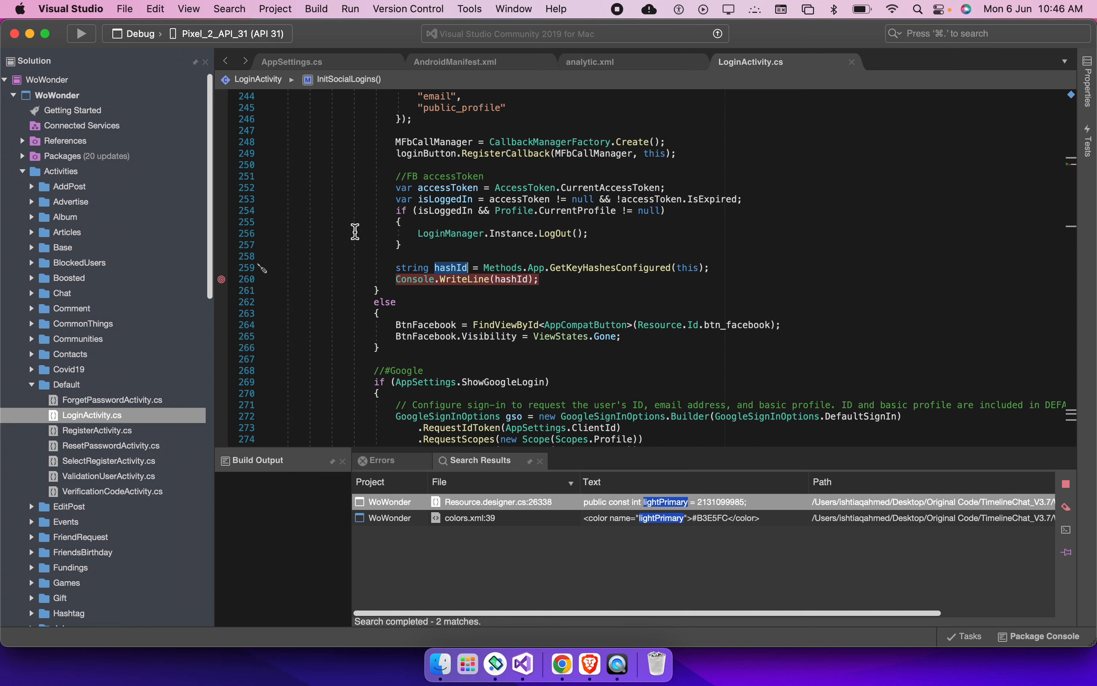
left_click(456, 257)
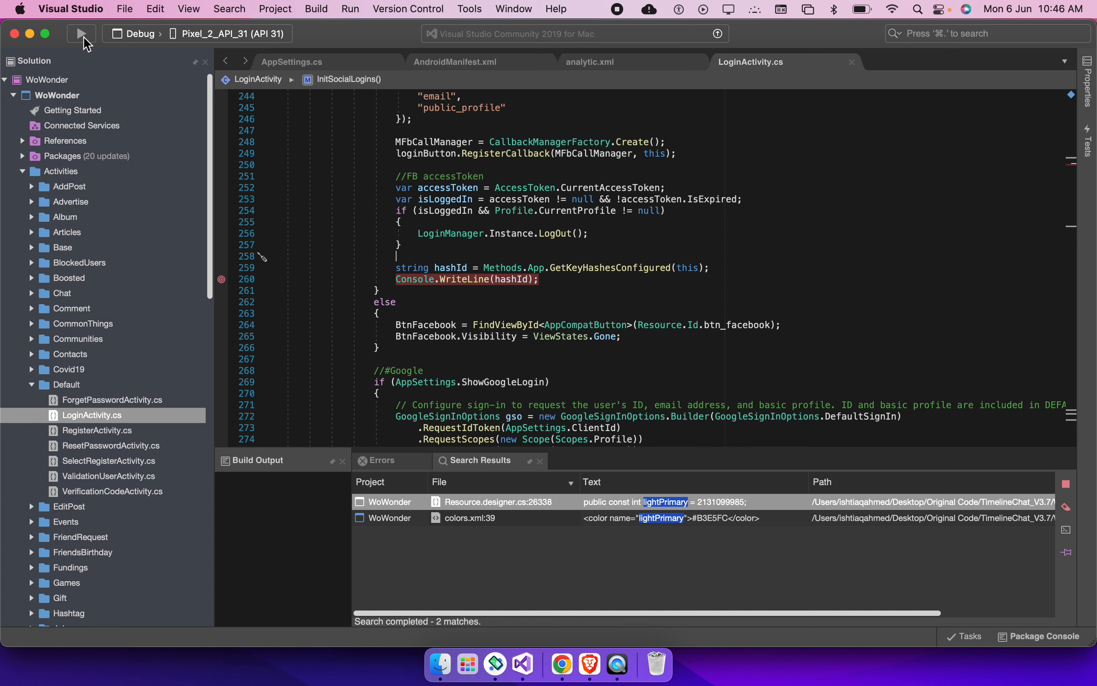
left_click(683, 268)
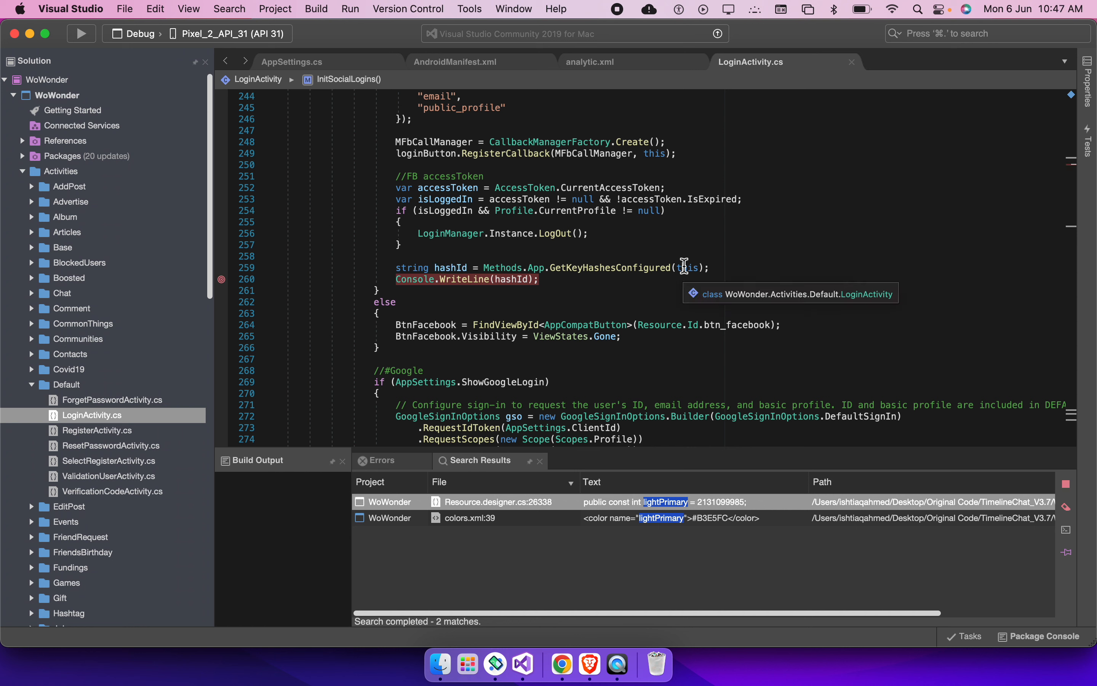
Toggle the breakpoint on the Console.WriteLine(hashId) line and leave it removed
left_click(221, 281)
left_click(220, 280)
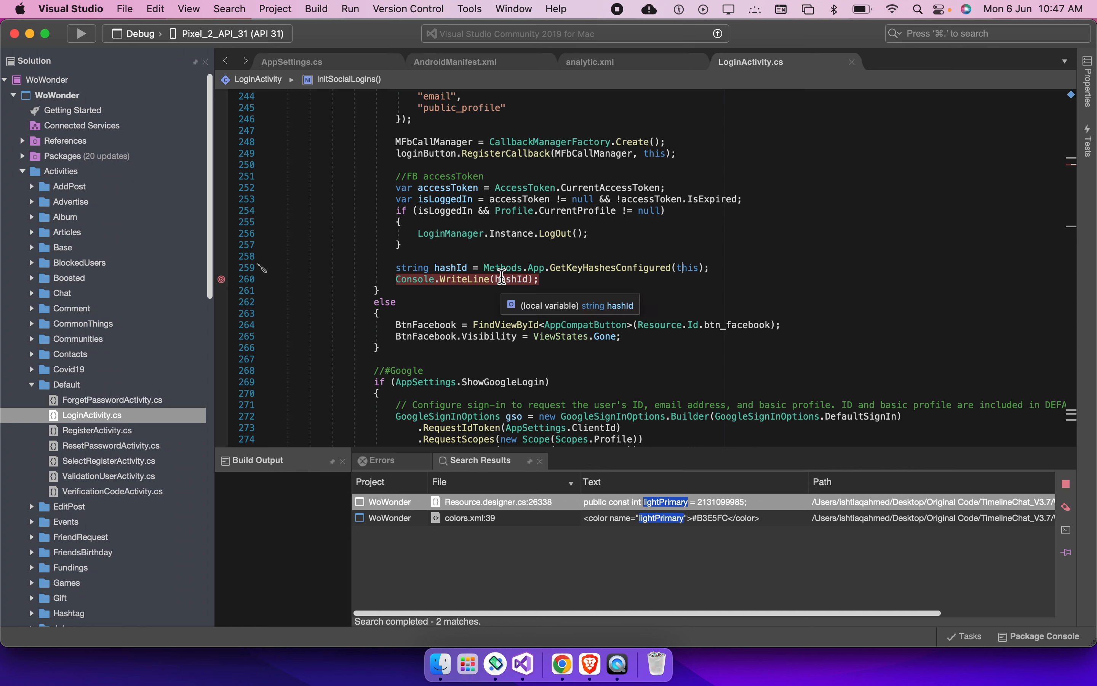
left_click(459, 267)
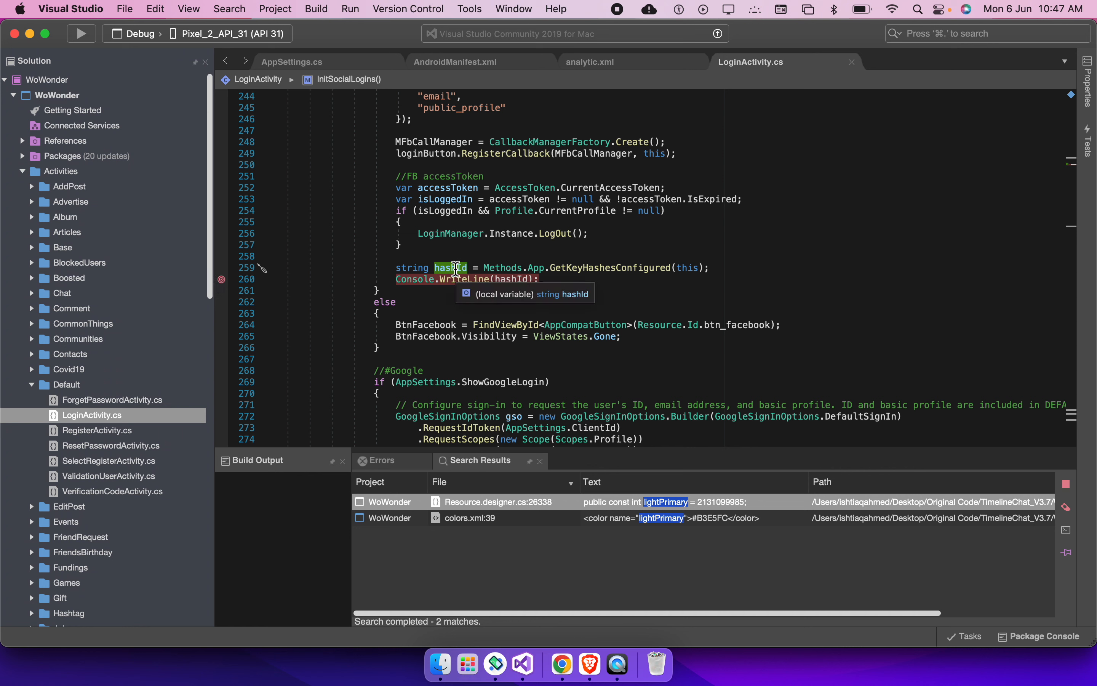
left_click(222, 279)
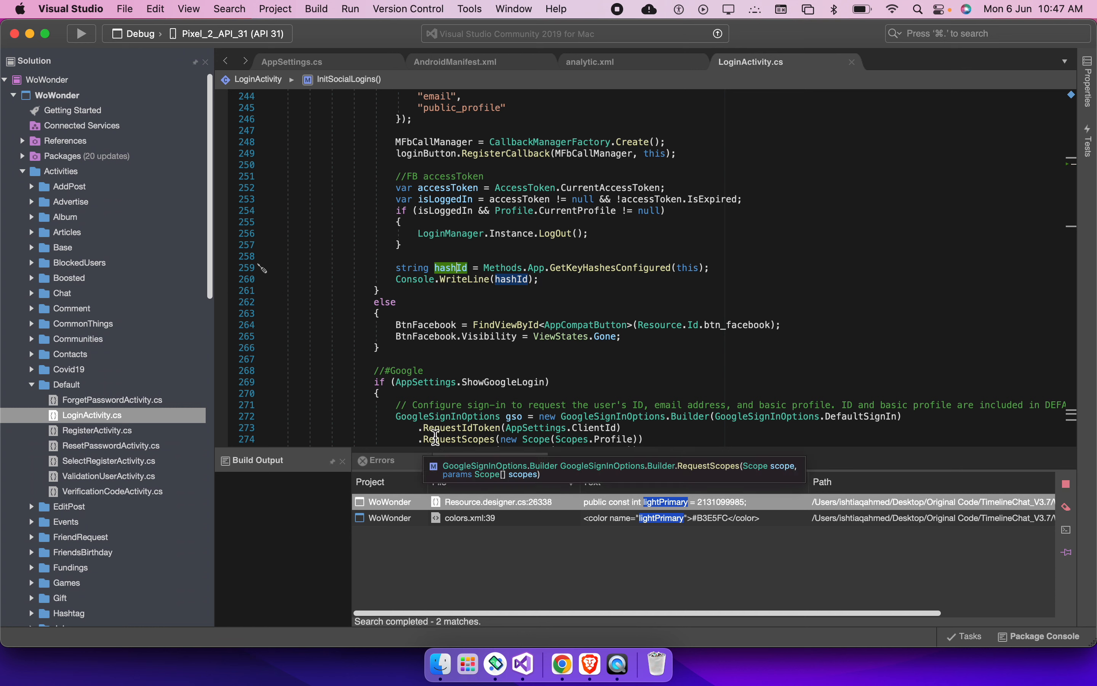
left_click(424, 8)
left_click(470, 9)
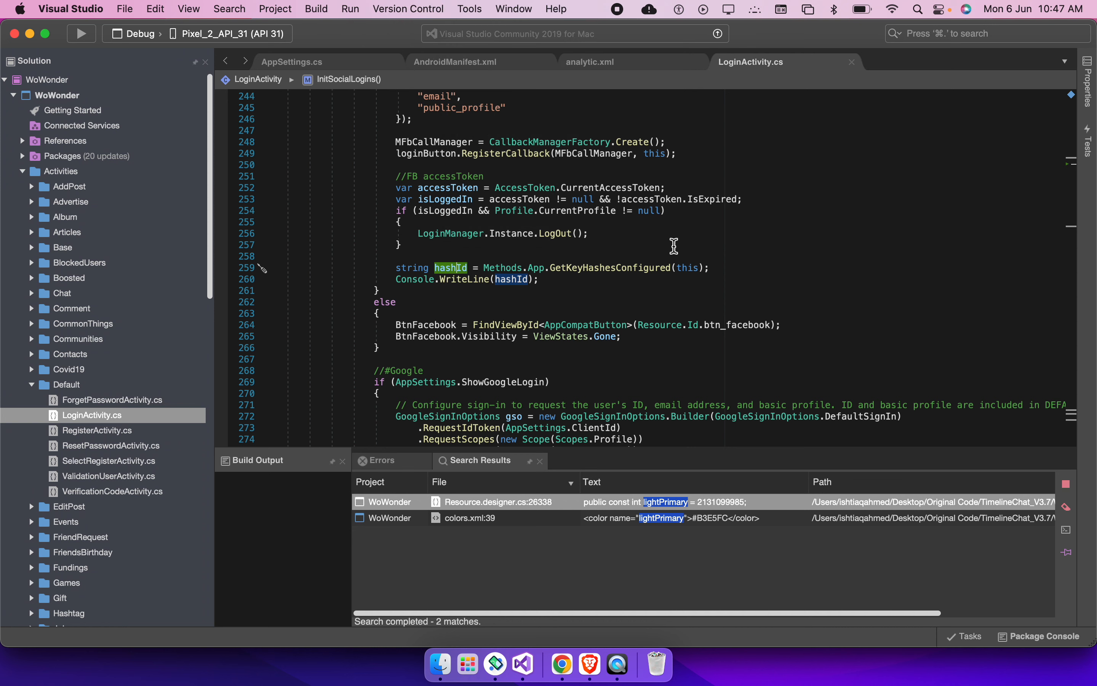
left_click(517, 10)
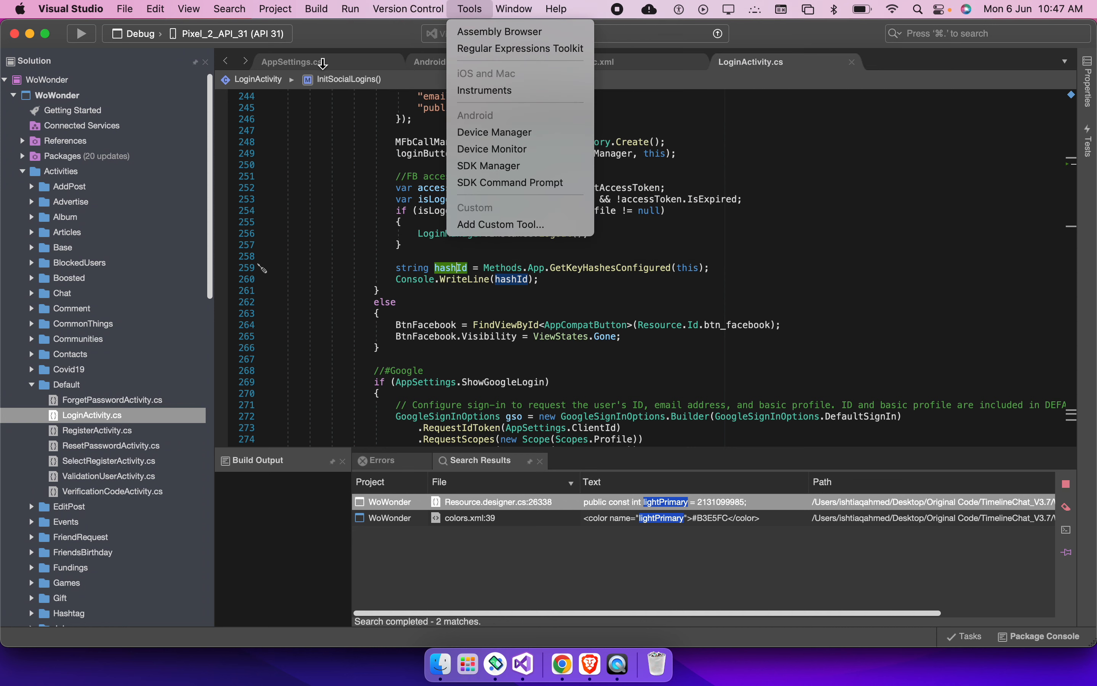
mouse_move(254, 8)
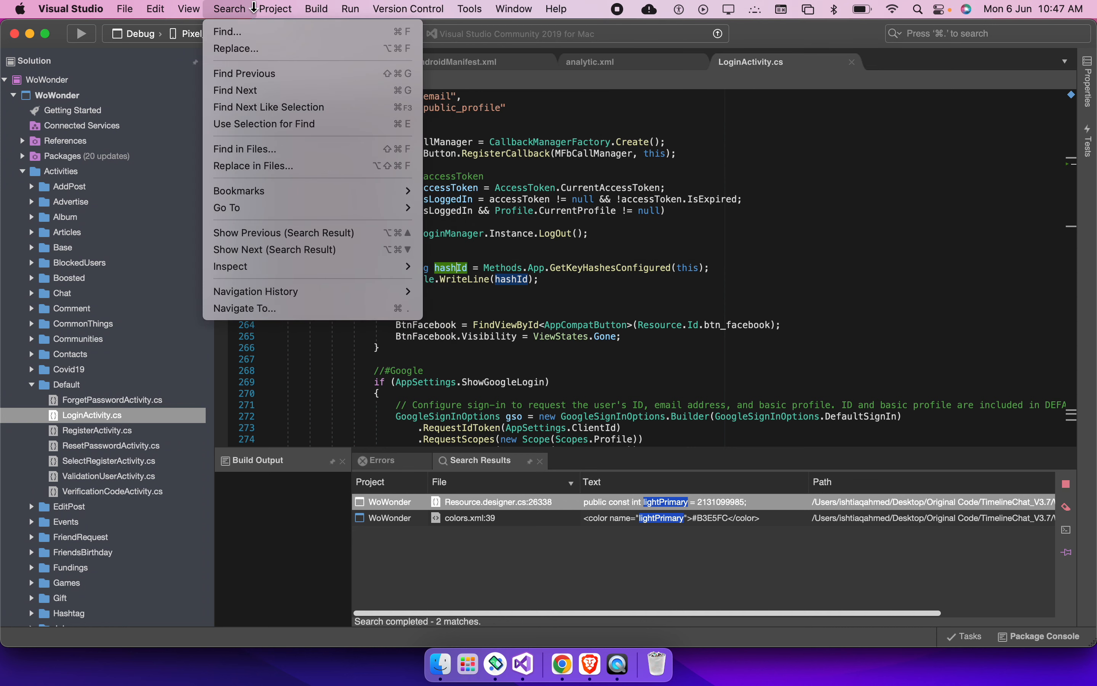
mouse_move(196, 10)
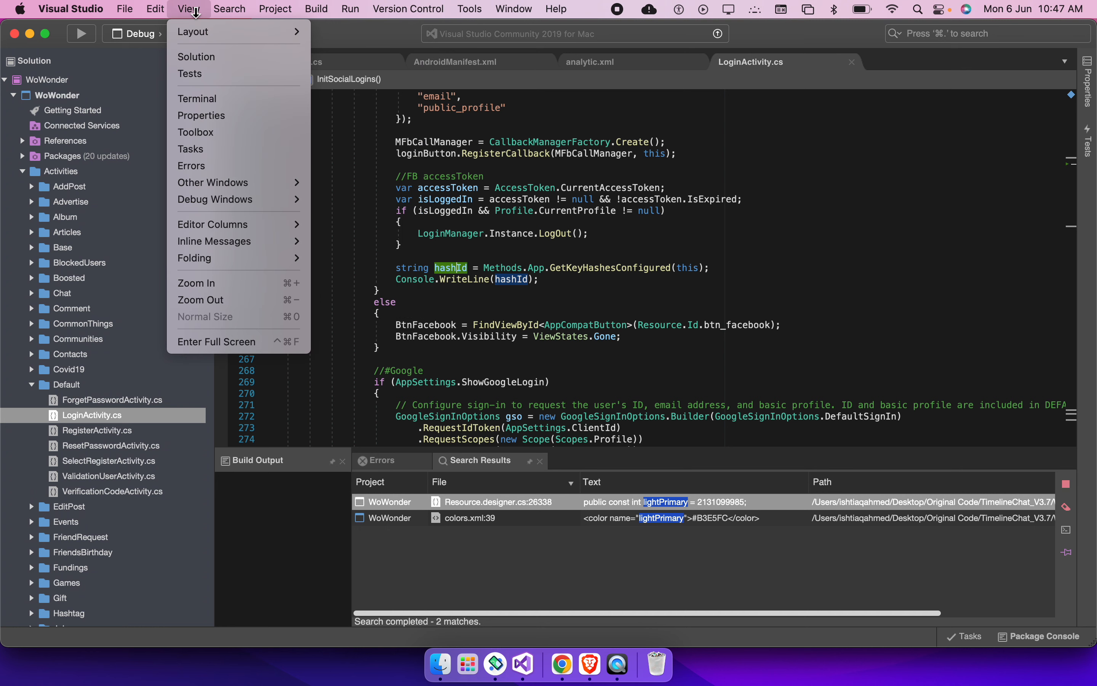
mouse_move(235, 183)
mouse_move(272, 200)
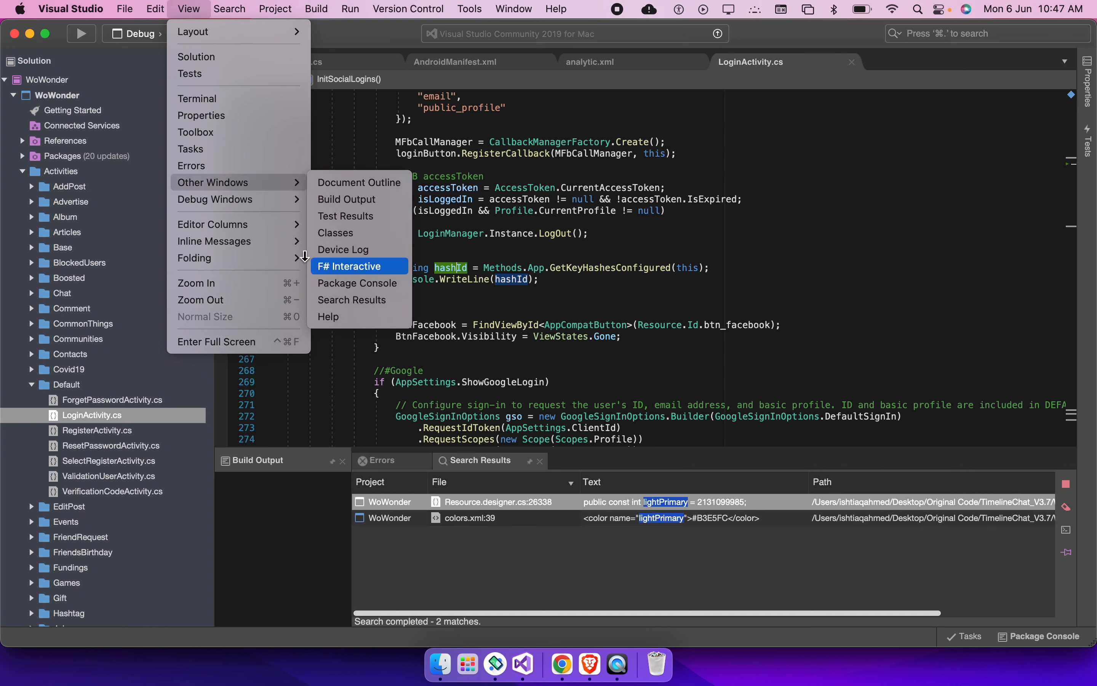
mouse_move(265, 225)
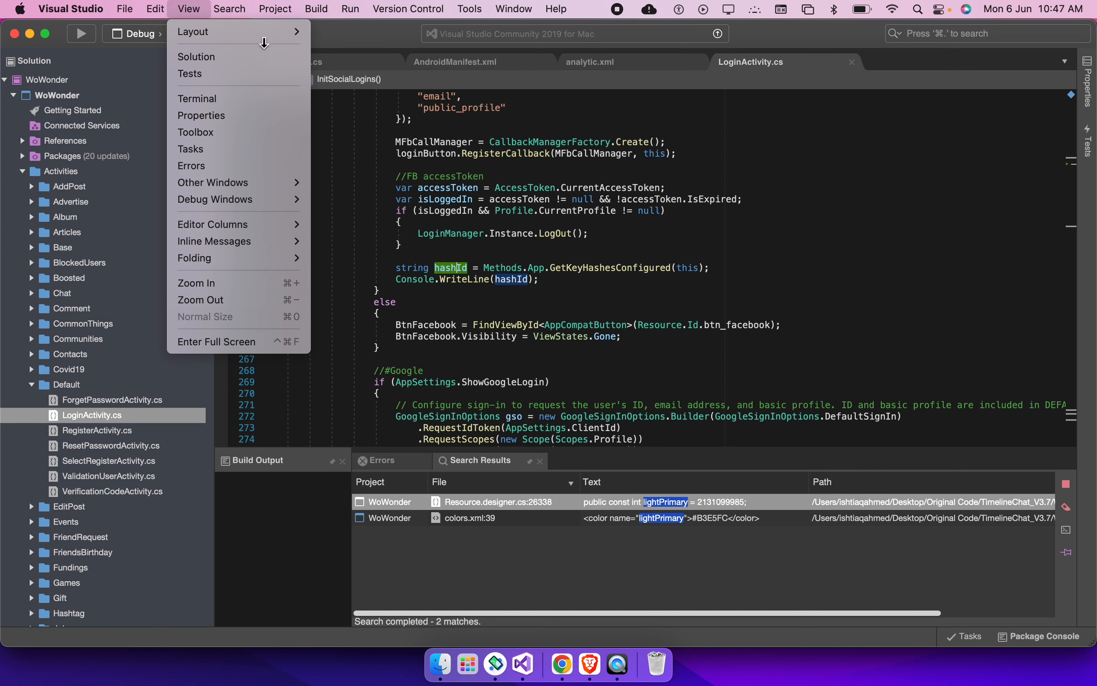
mouse_move(265, 36)
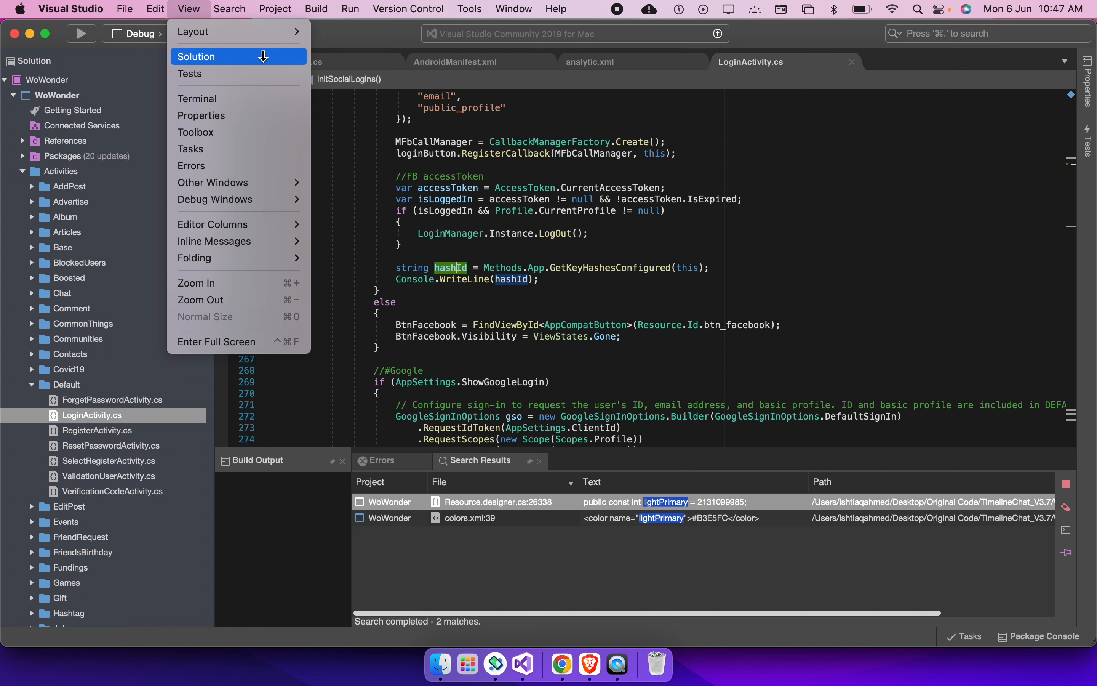
left_click(283, 57)
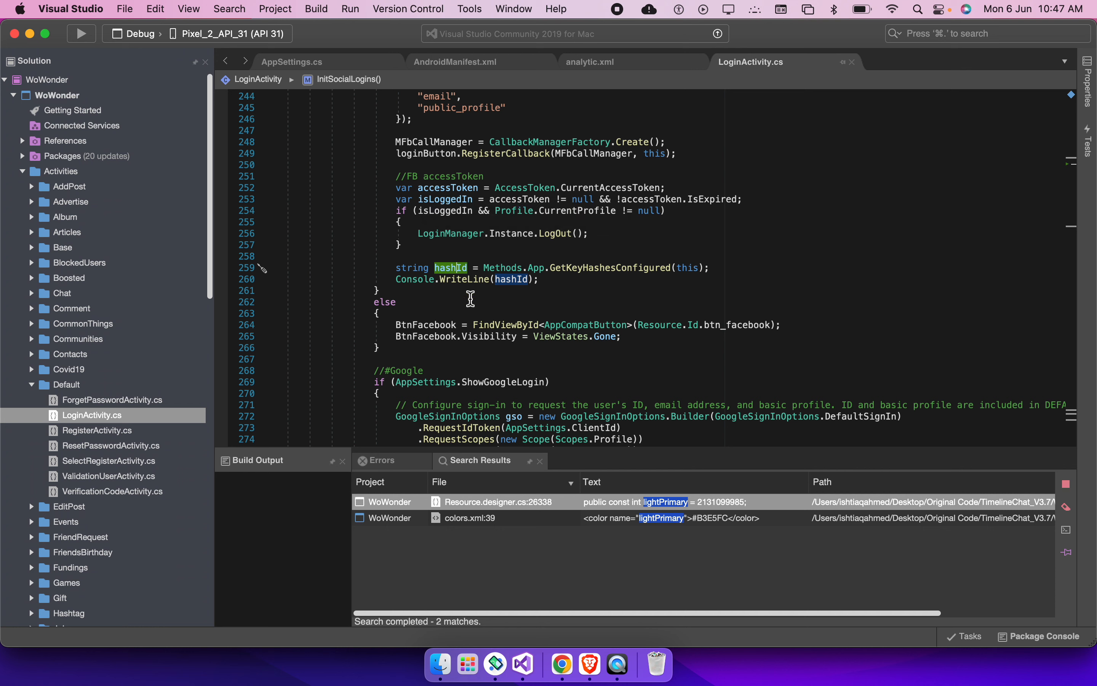
Show the Errors list in place of the search results and activate its filter field
left_click(531, 574)
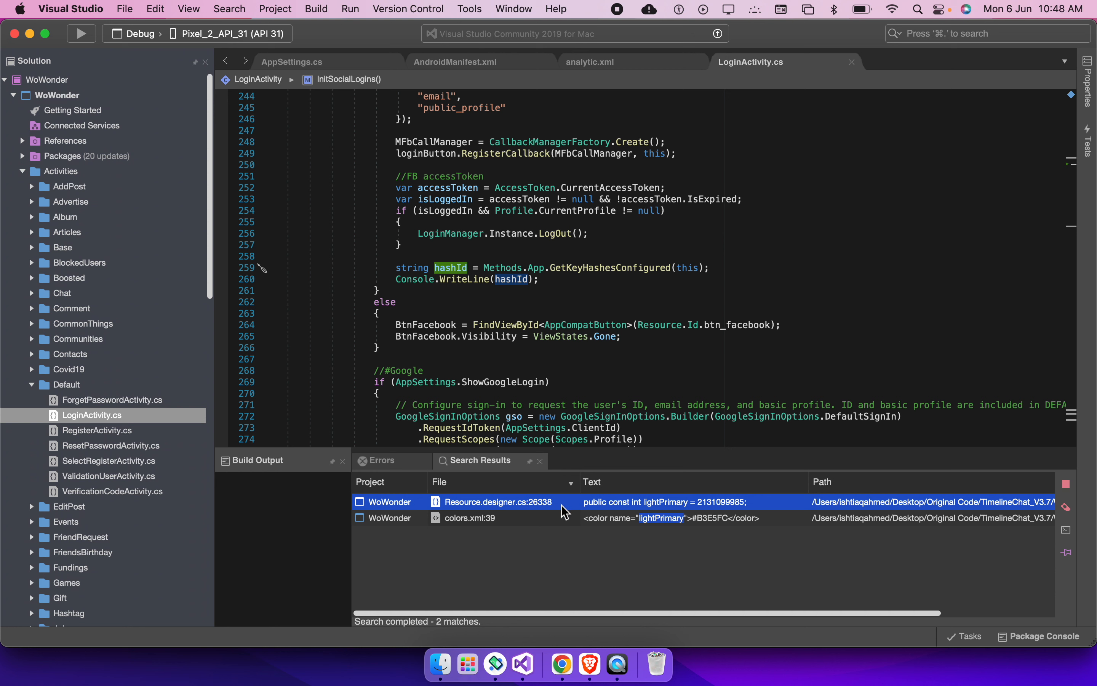
left_click(389, 465)
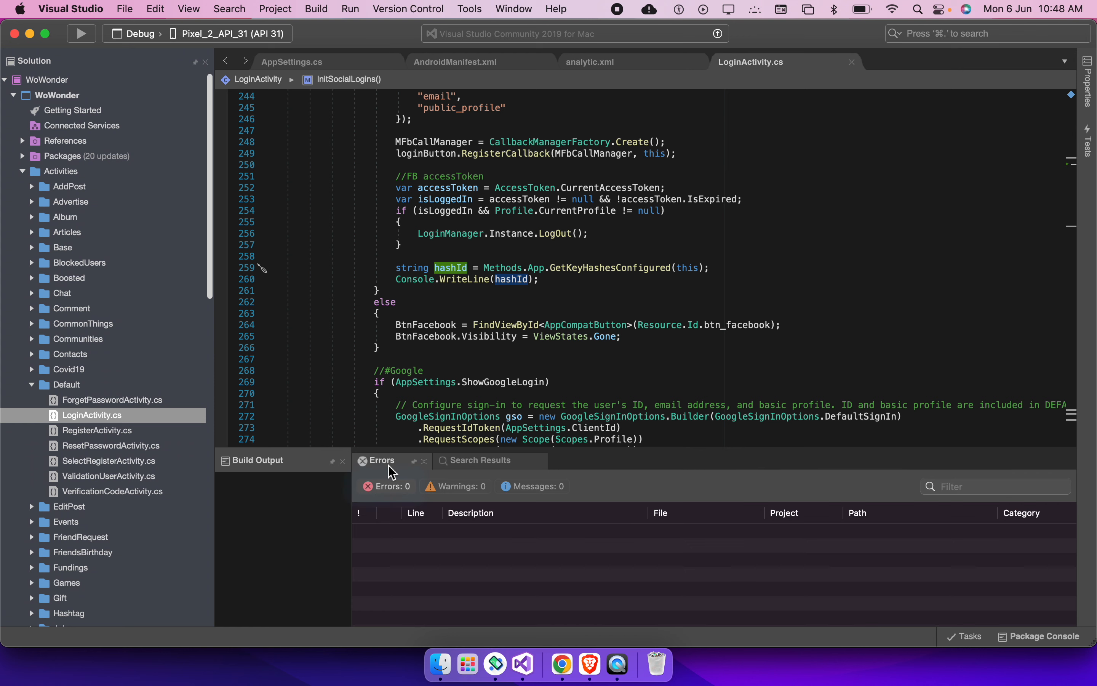
left_click(584, 538)
left_click(961, 490)
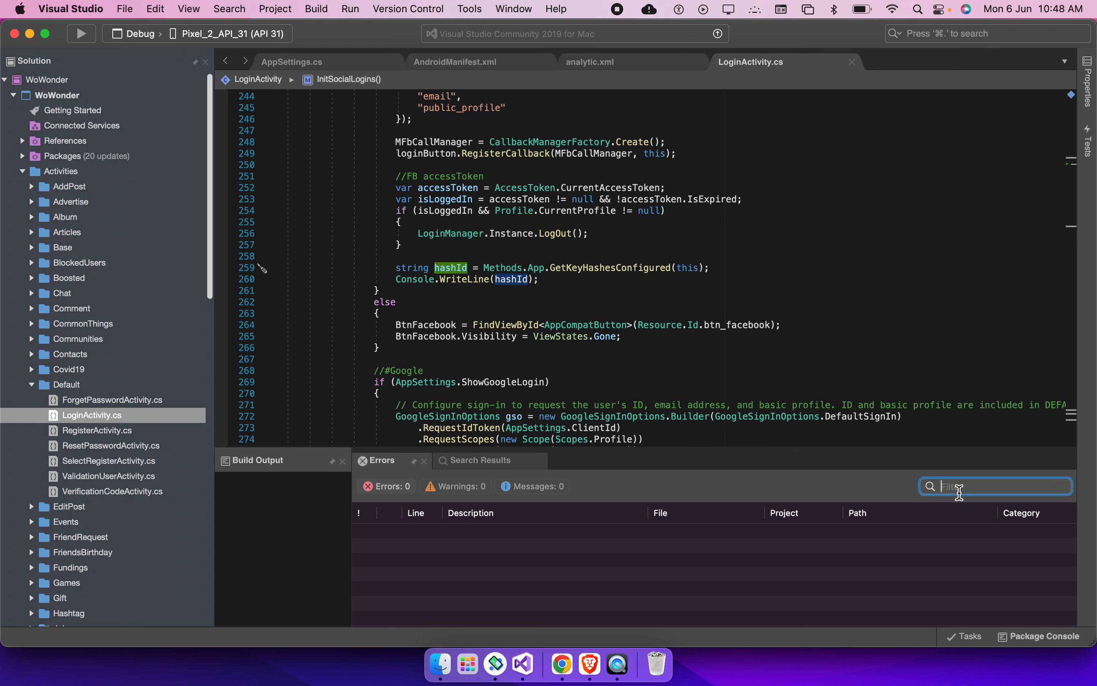
Filter the Errors list by "key" and go to the definition of GetKeyHashesConfigured in Methods.cs
type("key")
double_click(450, 267)
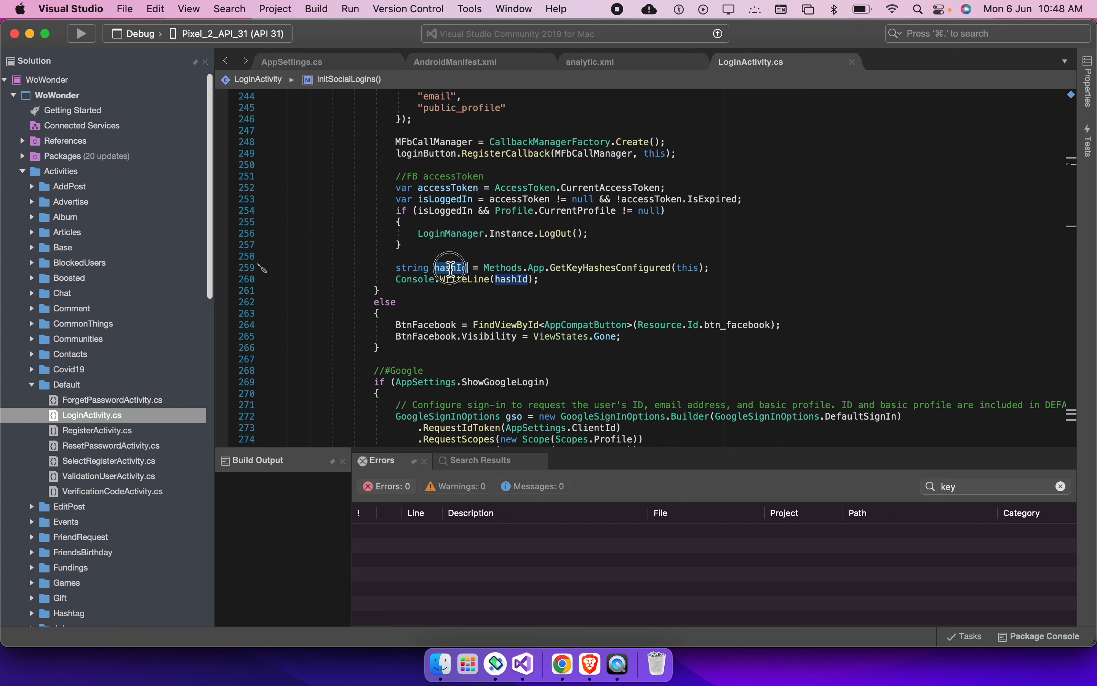
left_click(497, 270, "super")
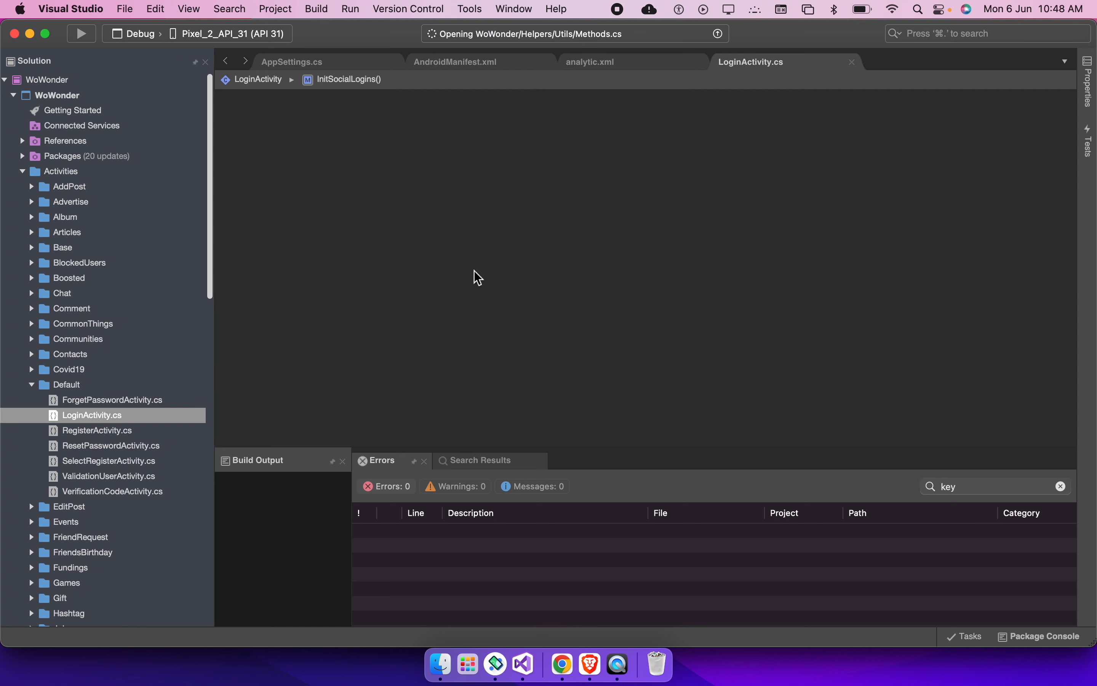
scroll(510, 283, "down", 5)
scroll(511, 284, "up", 2)
scroll(510, 283, "down", 6)
scroll(449, 274, "up", 2)
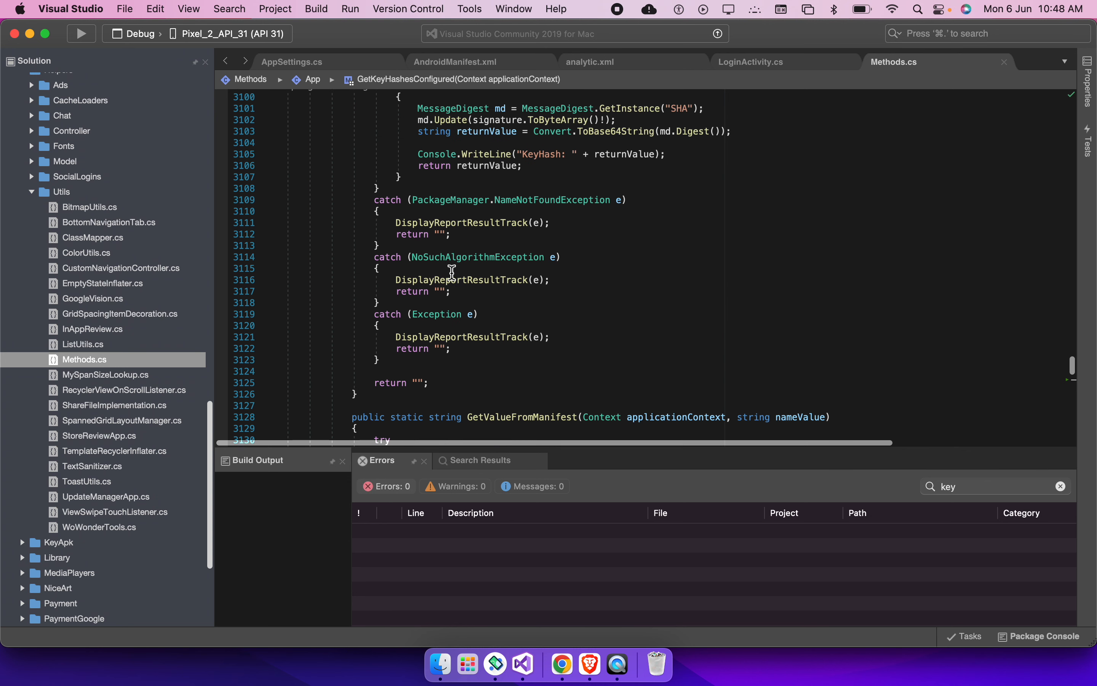
Filter the Errors list by the "KeyHash: " text copied from the Console.WriteLine line in Methods.cs, and clear the filter
scroll(452, 272, "up", 1)
double_click(549, 162)
key("super+c")
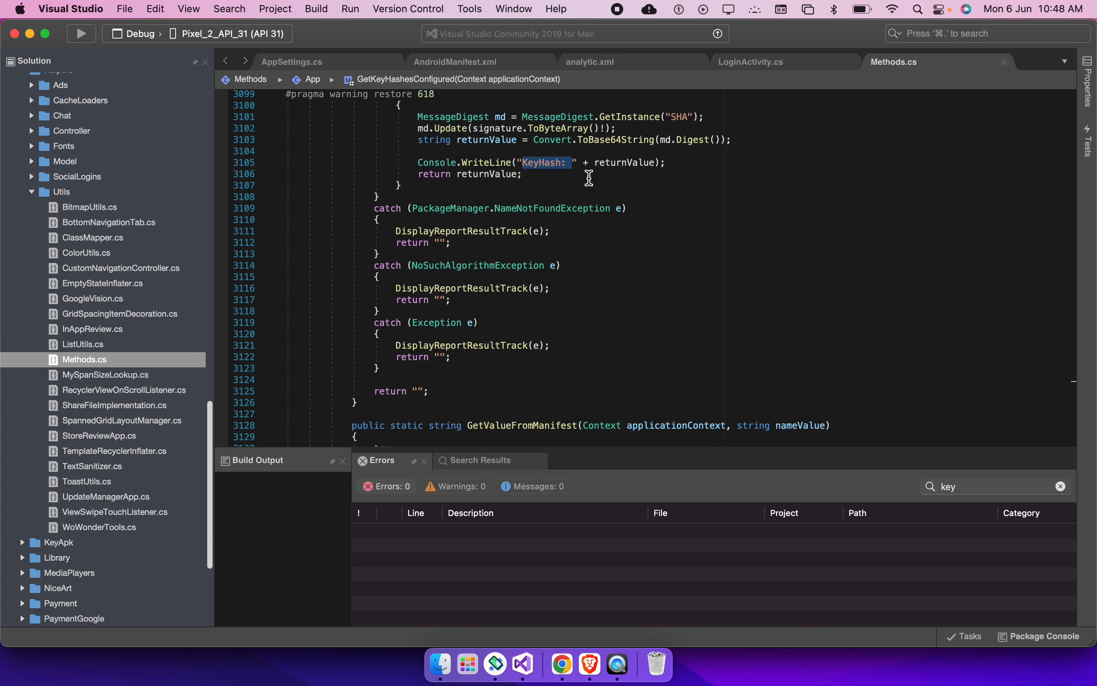
left_click(963, 490)
key("super+v")
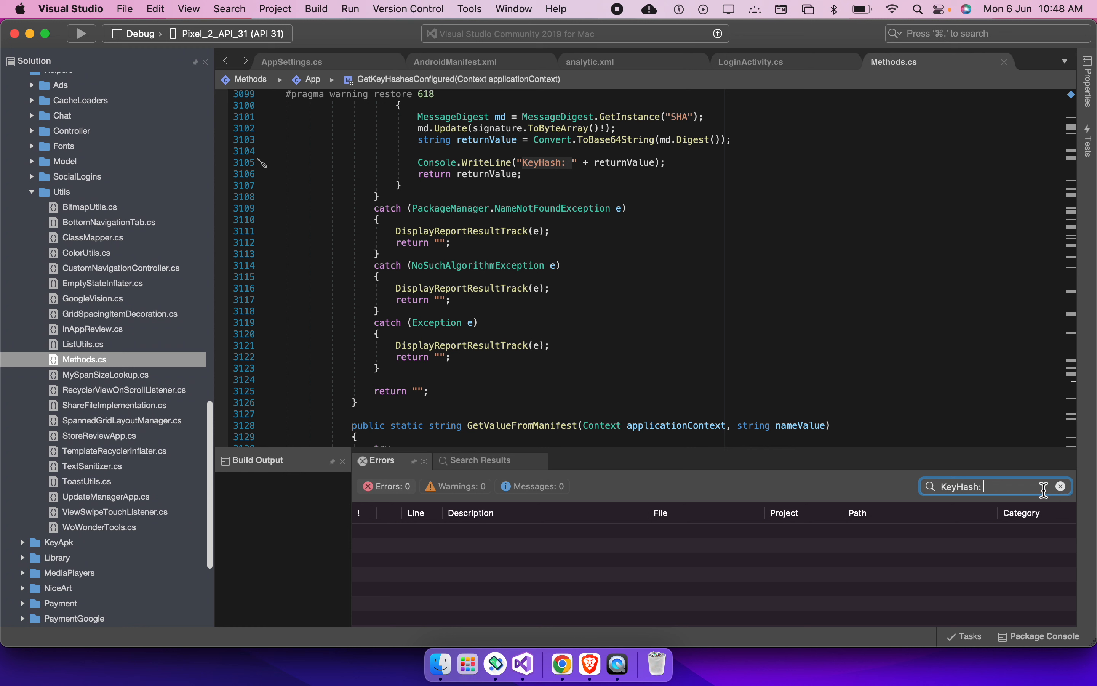
left_click(1061, 487)
Switch to the Facebook app's basic settings in Brave, read the Key hashes help and activate the Key hashes field
key("super+Tab")
key("super+Tab")
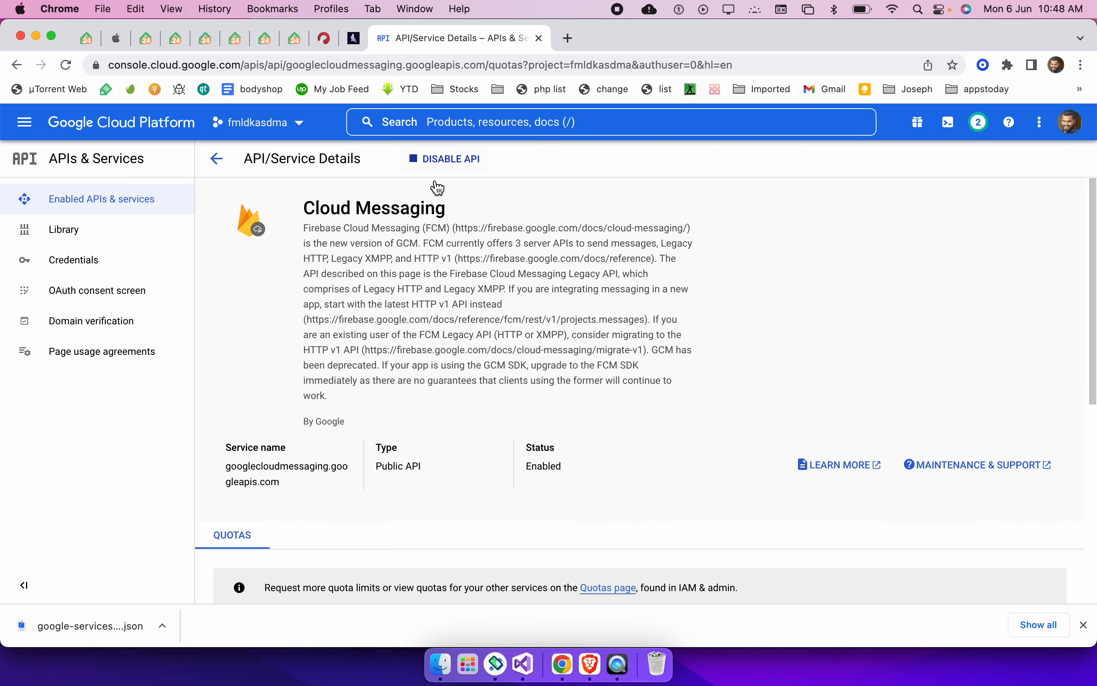
key("super+Tab")
key("super+Tab")
left_click(355, 315)
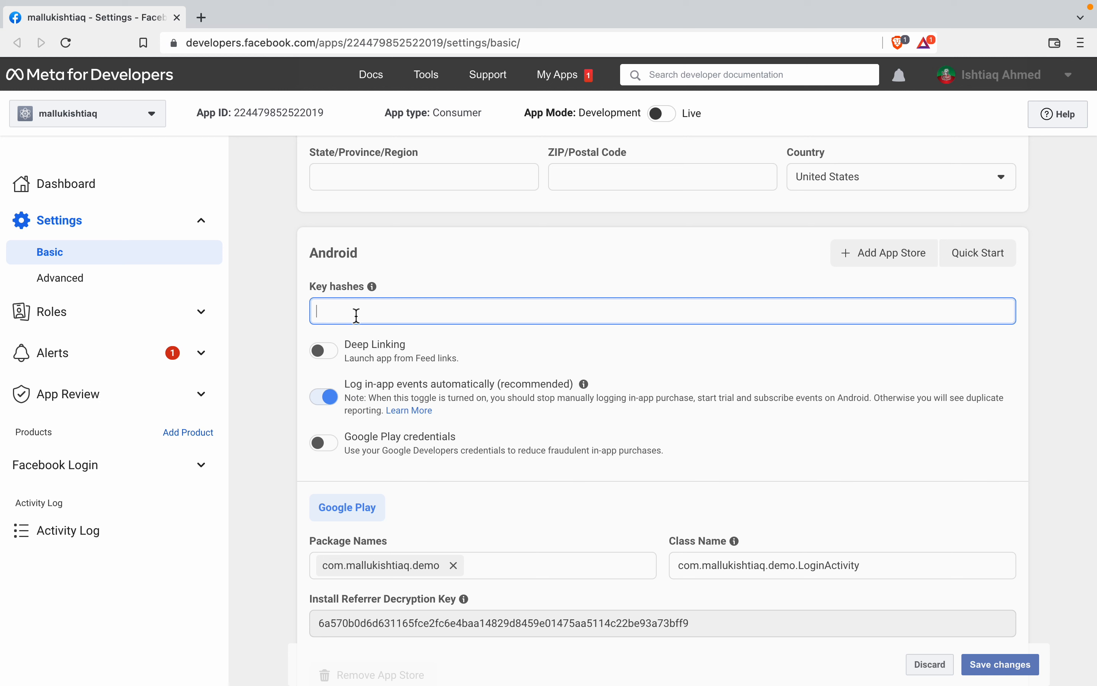
left_click(372, 287)
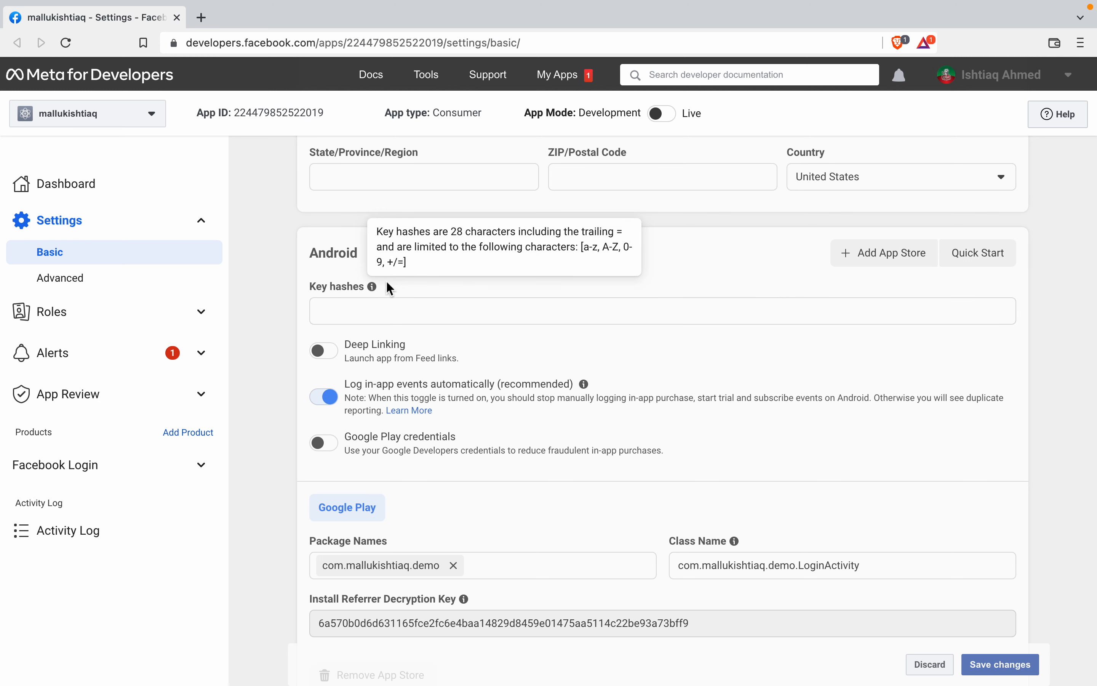
mouse_move(370, 287)
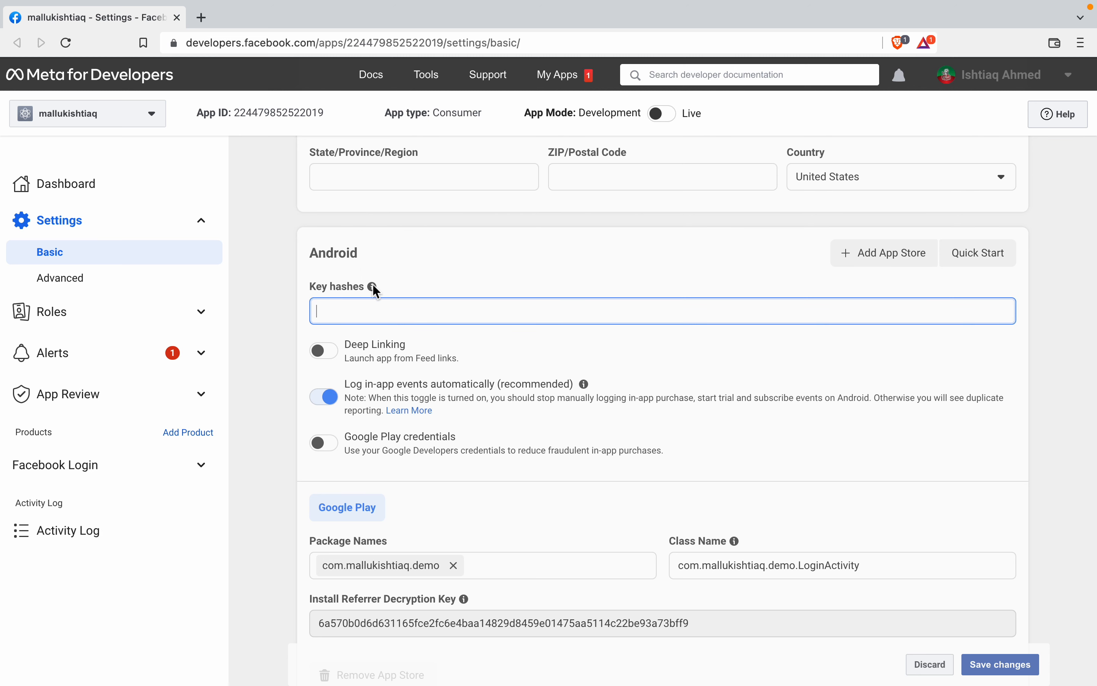
left_click(380, 305)
Highlight the LoginActivity part of the Class Name value in the Google Play settings
scroll(698, 477, "down", 3)
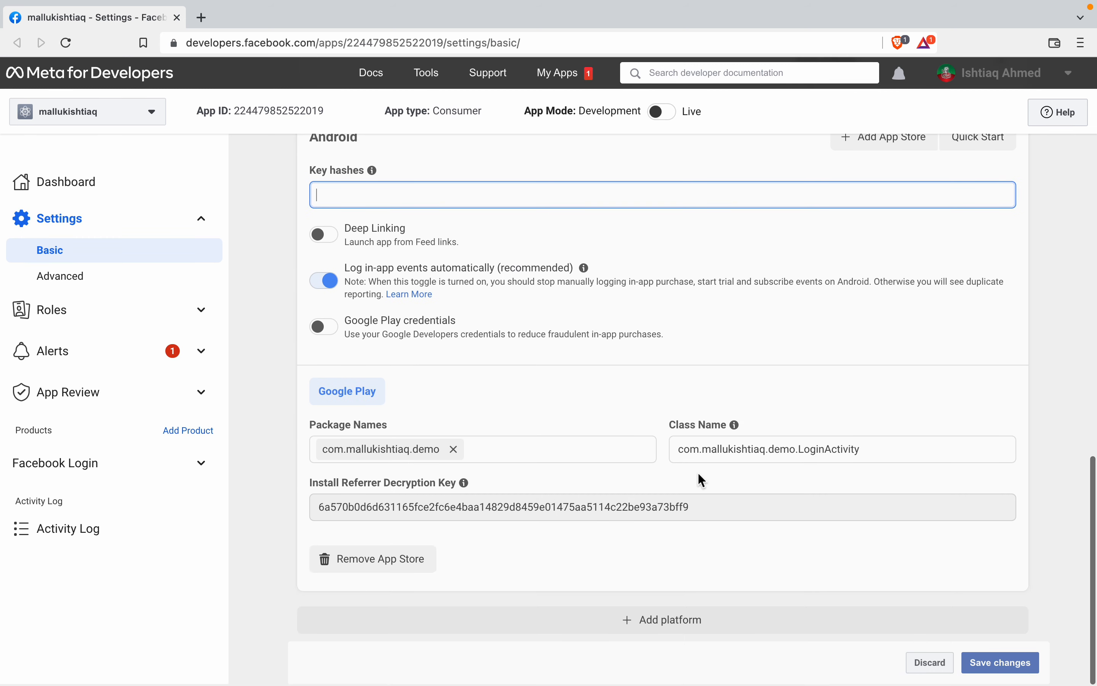
left_click_drag(867, 449, 698, 450)
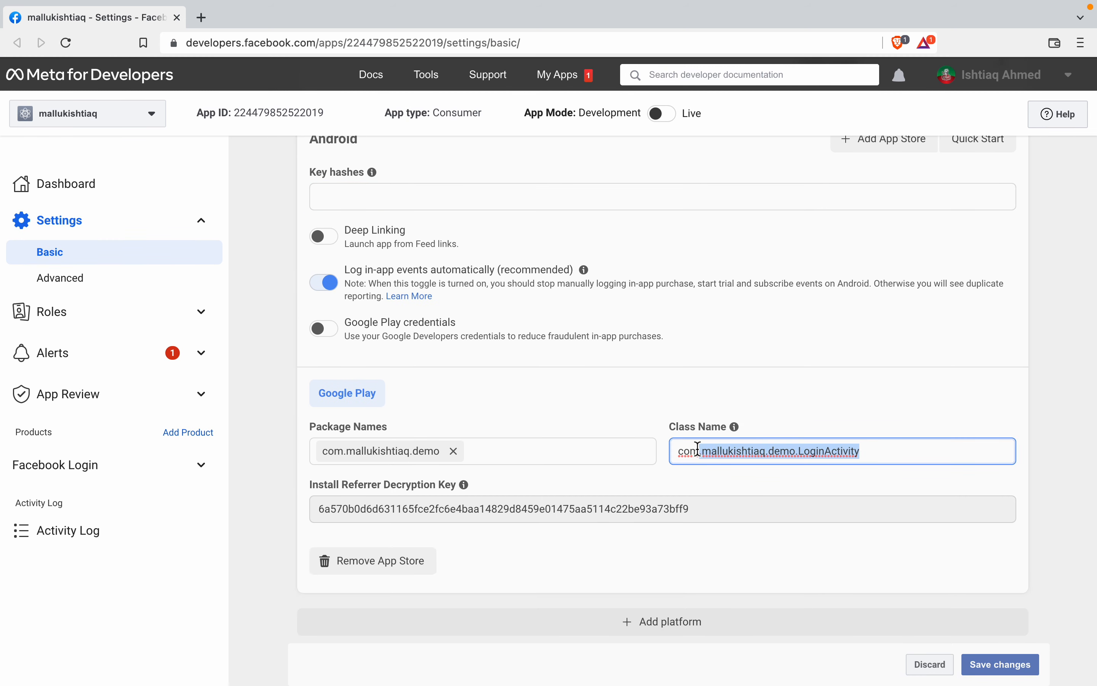
left_click(775, 449)
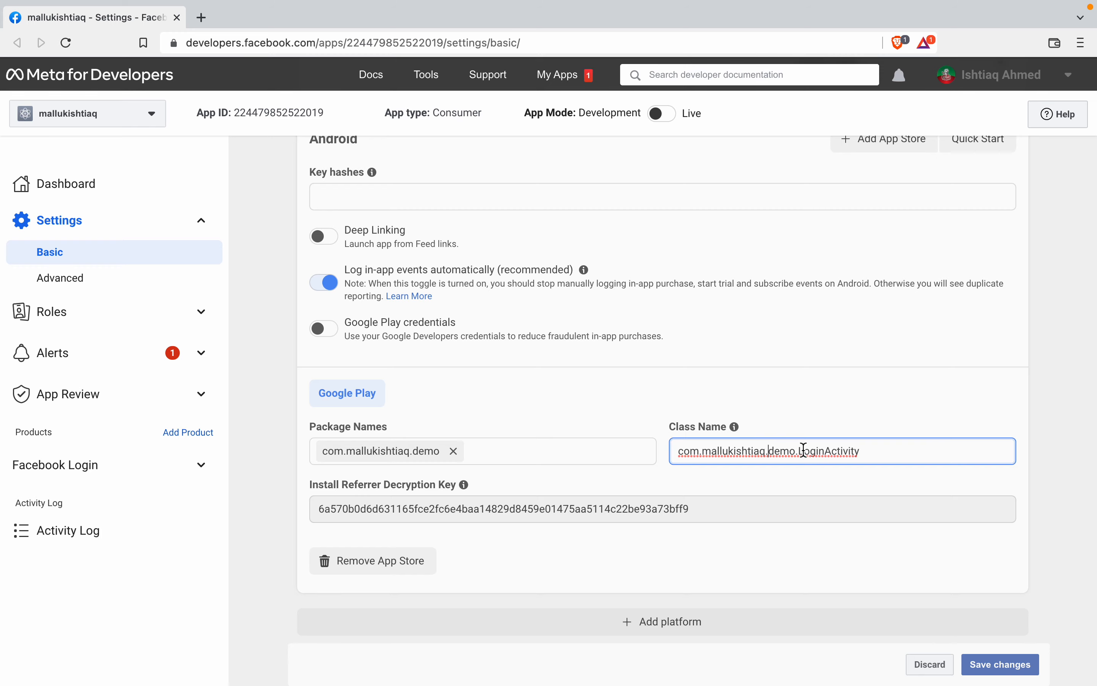
double_click(836, 452)
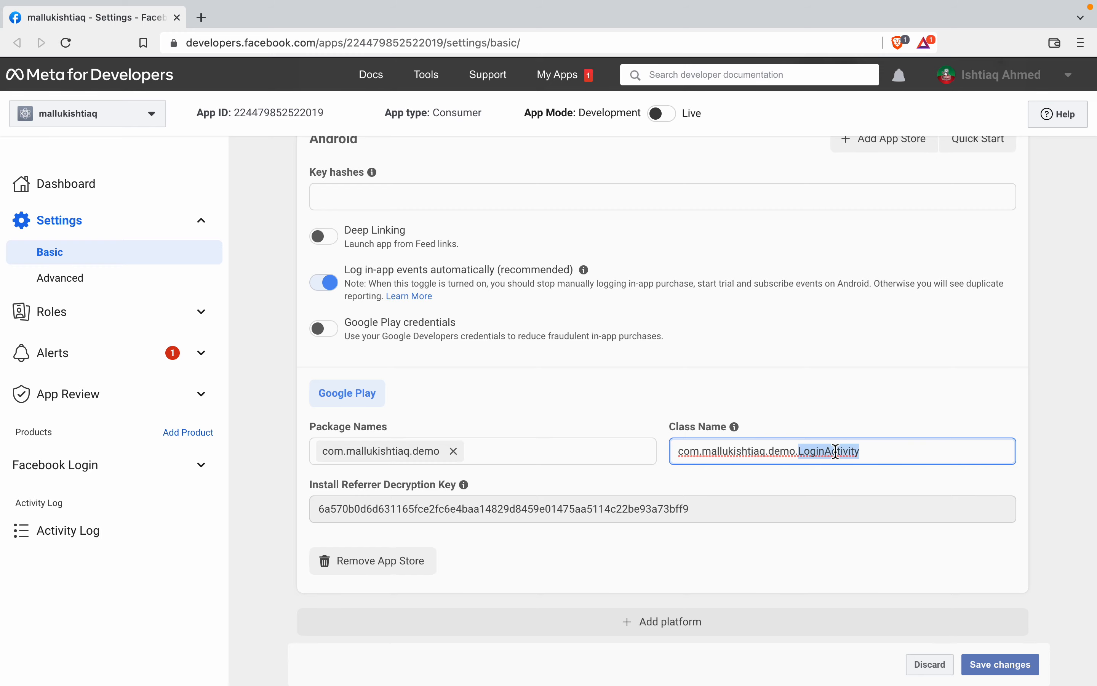
Switch to Visual Studio and examine the namespace and class declarations at the beginning of Methods.cs
key("ctrl+Left")
key("super+Tab")
key("super+Tab")
key("super+Tab")
scroll(383, 161, "up", 20)
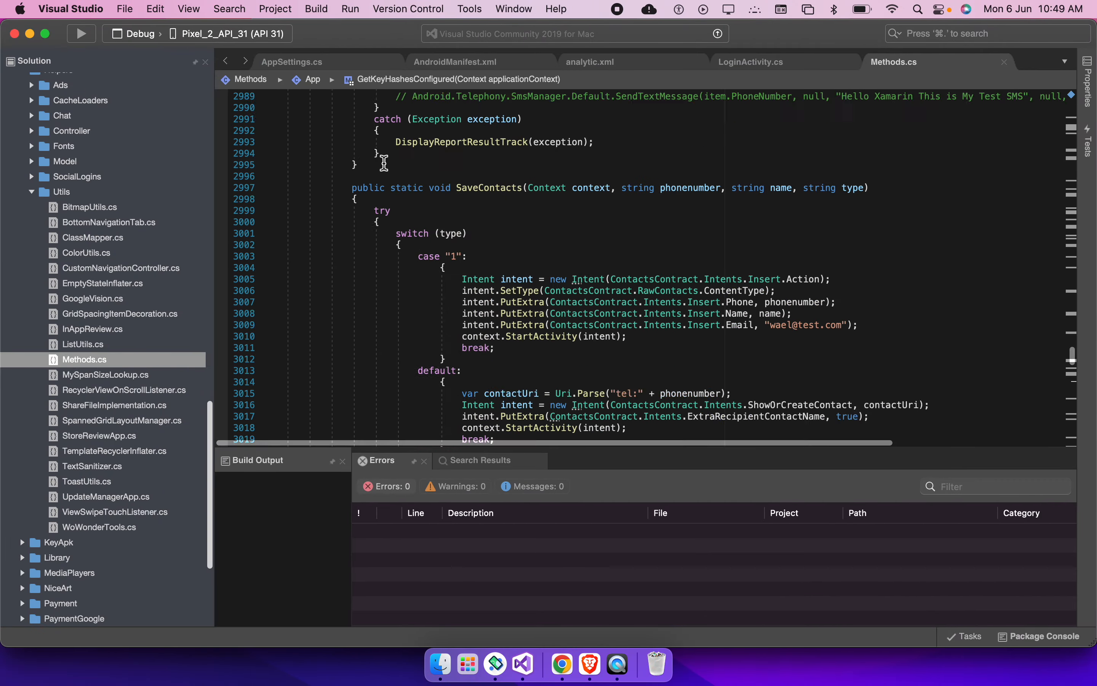
scroll(383, 161, "up", 20)
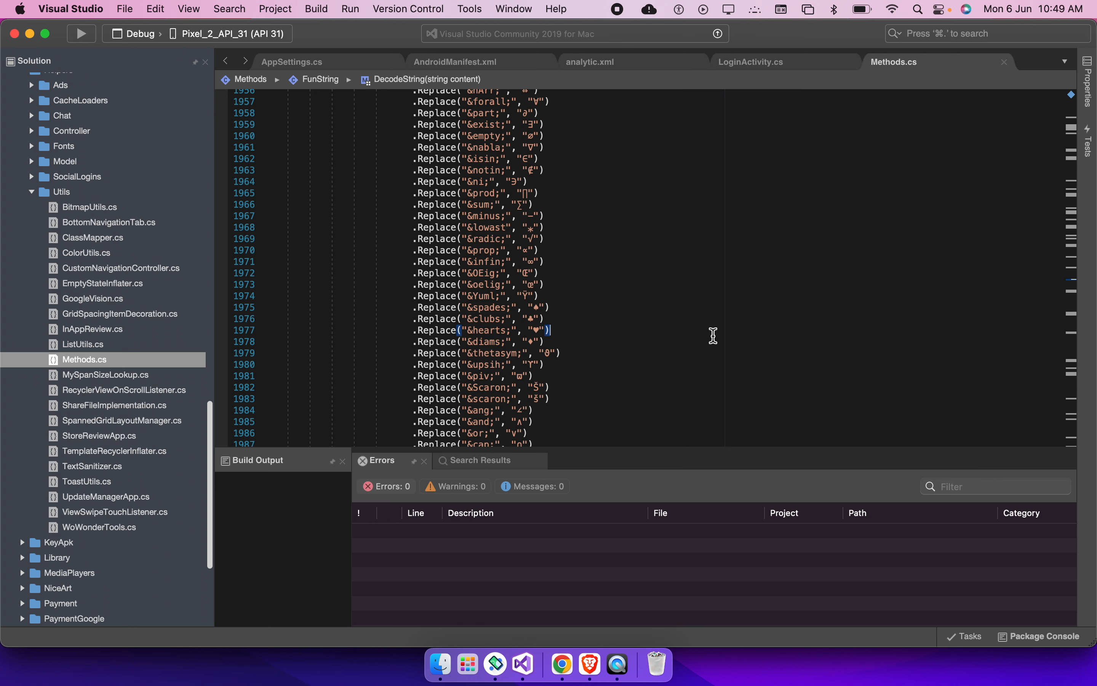
key("super+Up")
scroll(498, 336, "down", 13)
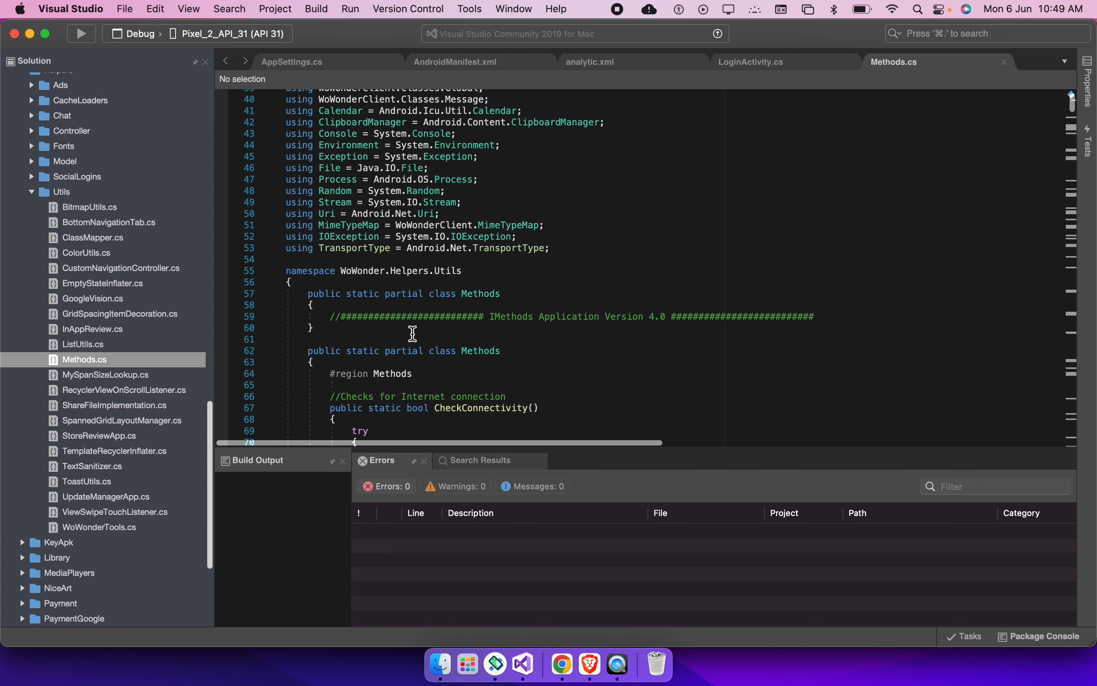
scroll(413, 335, "down", 5)
scroll(455, 294, "down", 19)
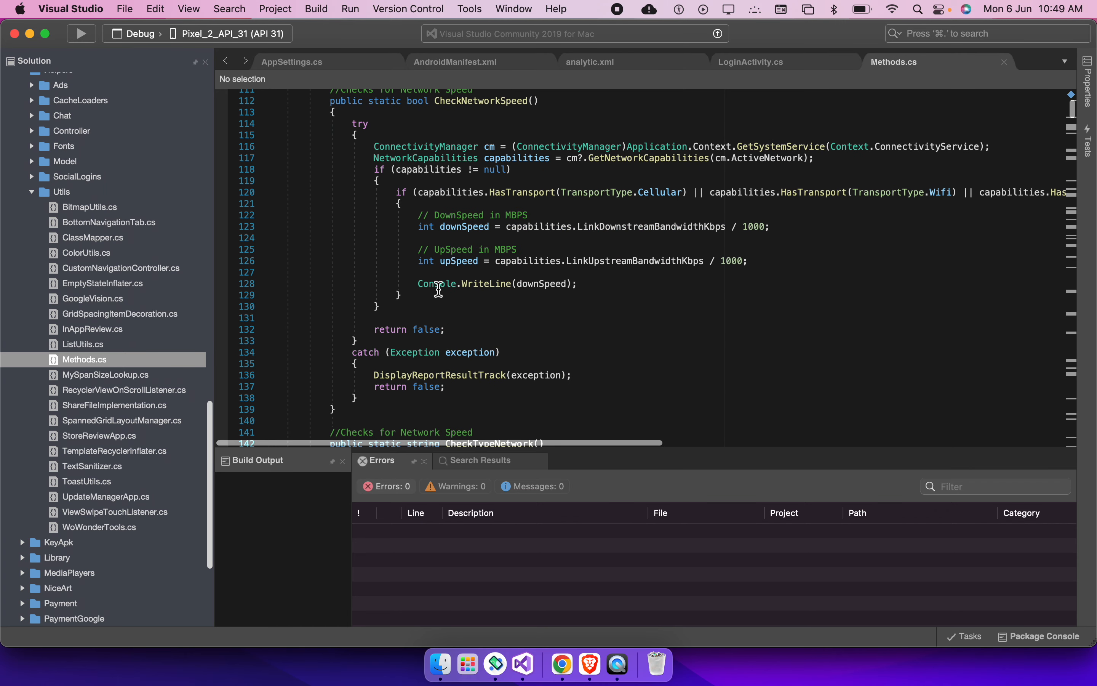
Bring up LoginActivity.cs and highlight the LoginActivity class name in its declaration
left_click(308, 62)
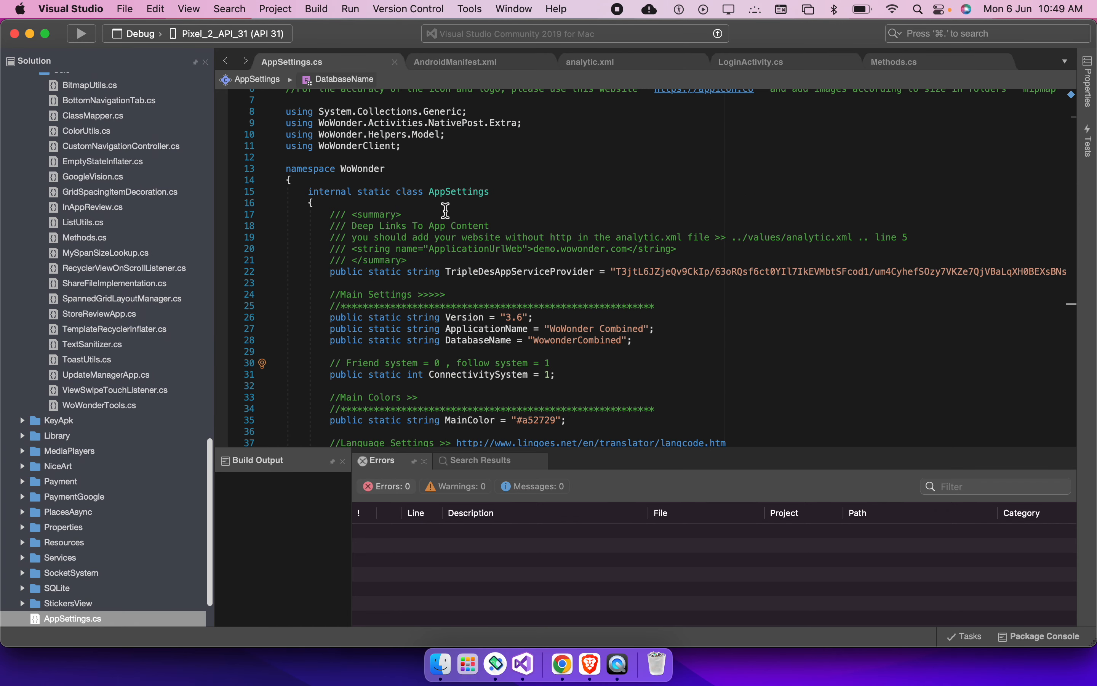
left_click(784, 62)
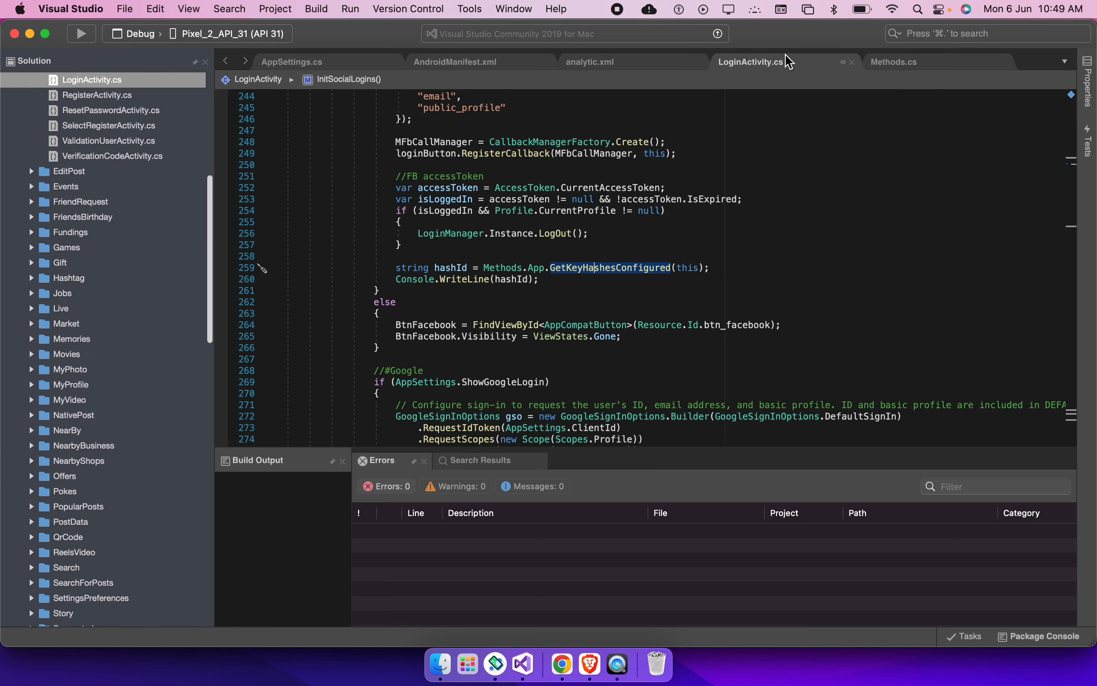
scroll(417, 186, "up", 20)
scroll(417, 186, "down", 9)
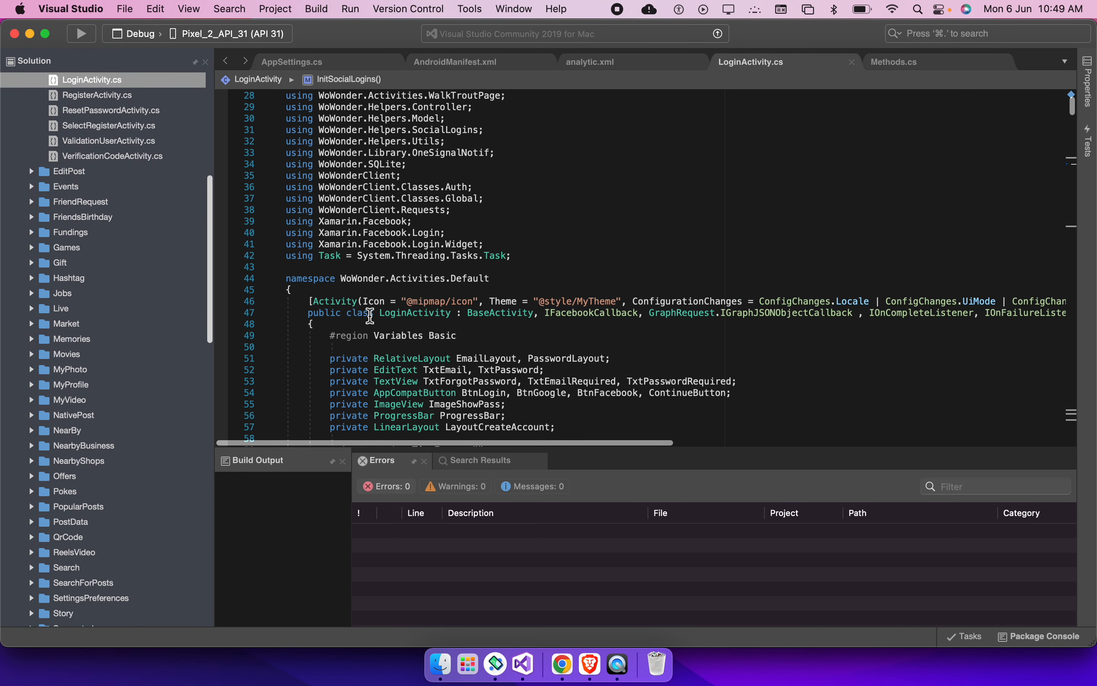
double_click(389, 313)
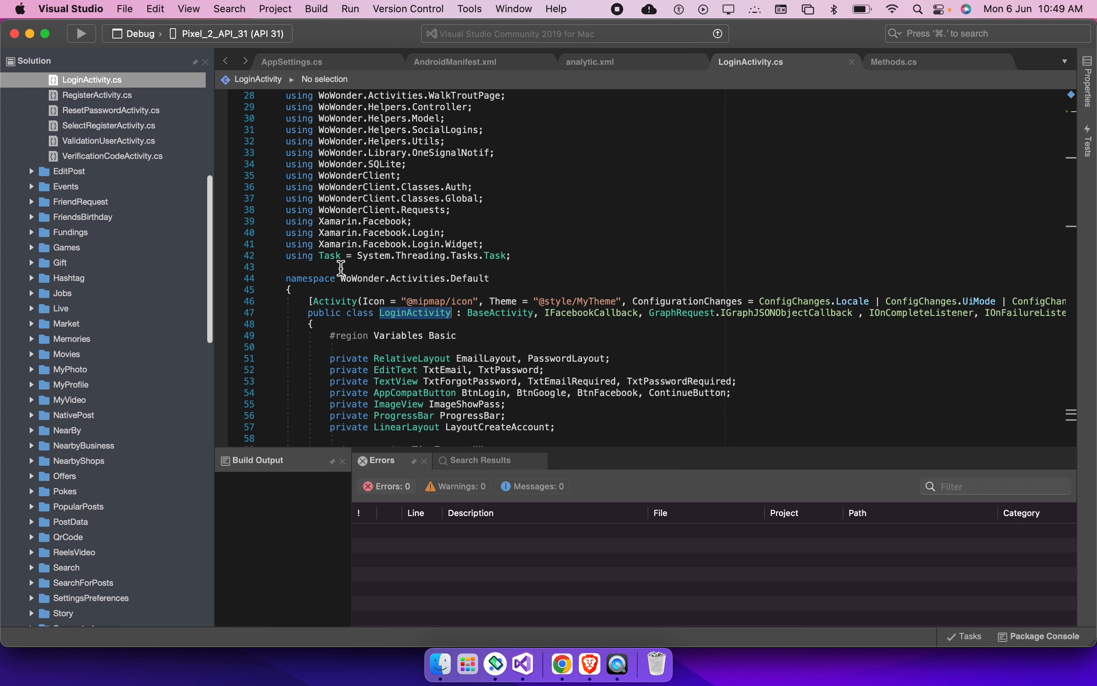
Return to the Facebook app settings in Brave and check the Class Name value and the Class Name and Install Referrer Decryption Key help
key("super+Tab")
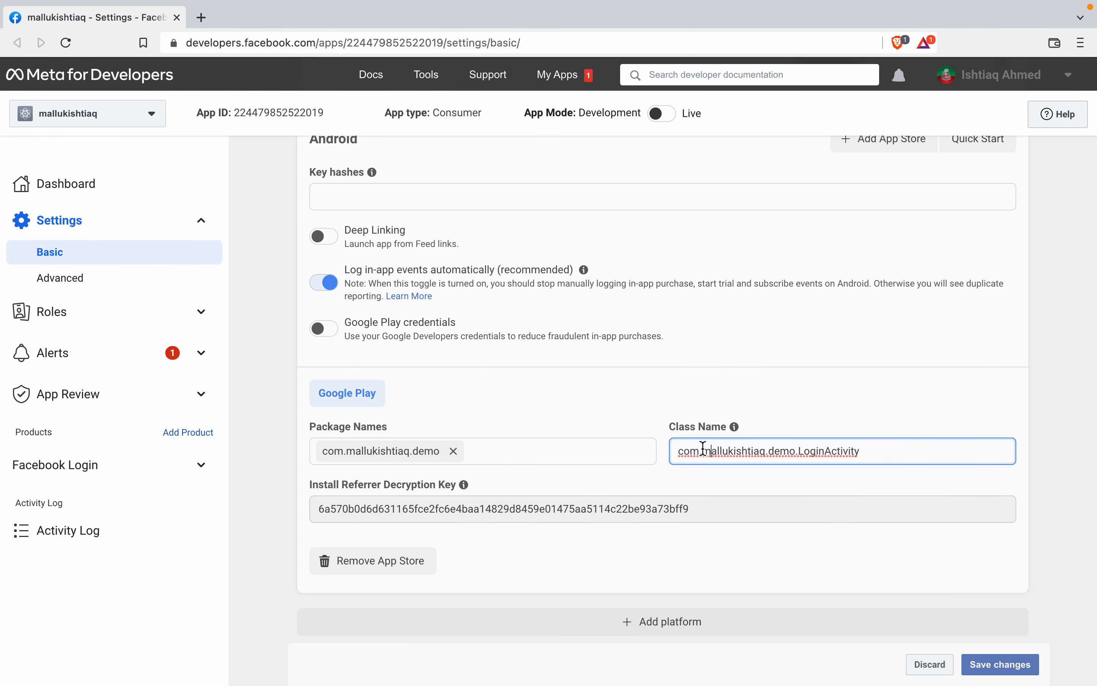
left_click_drag(679, 450, 861, 451)
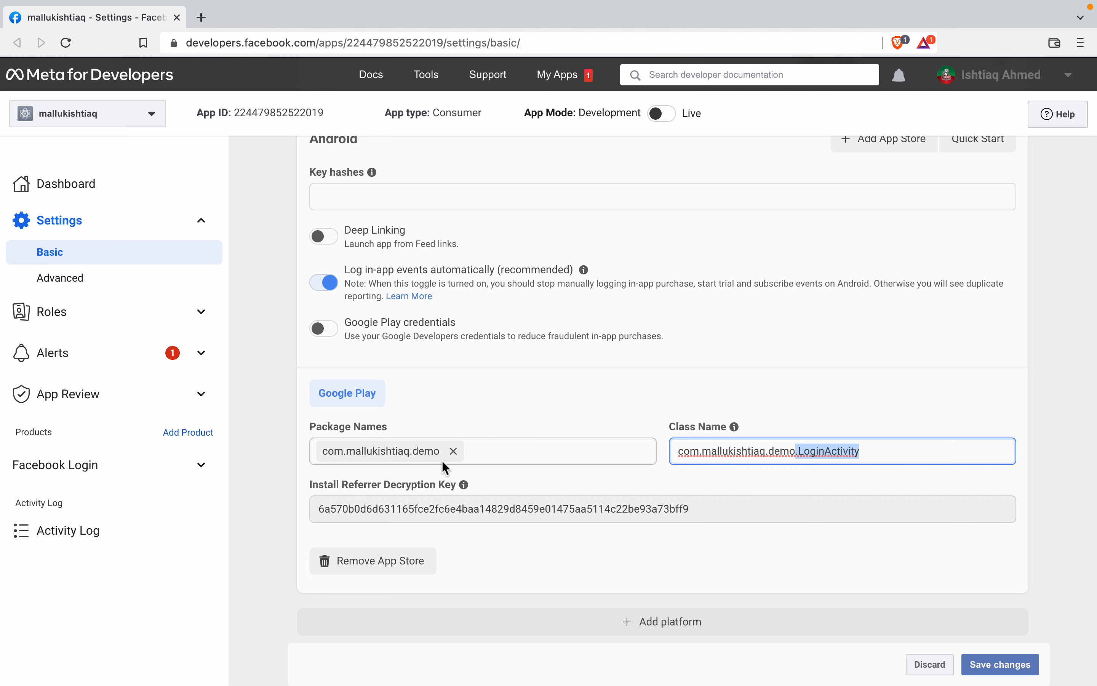
mouse_move(737, 427)
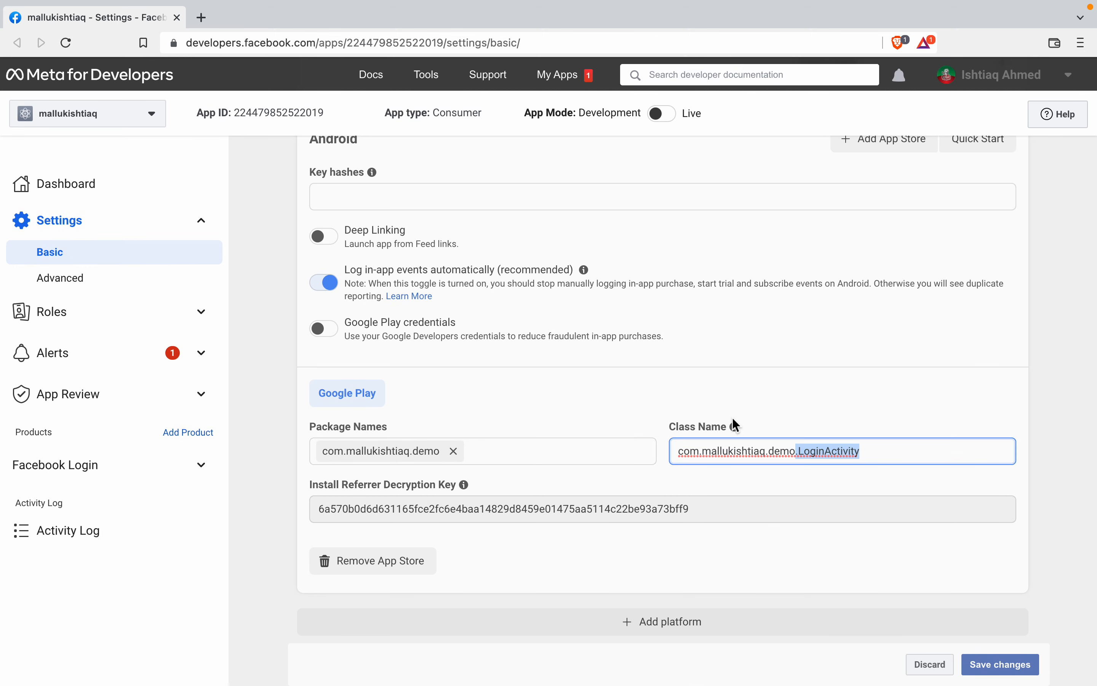
left_click(737, 427)
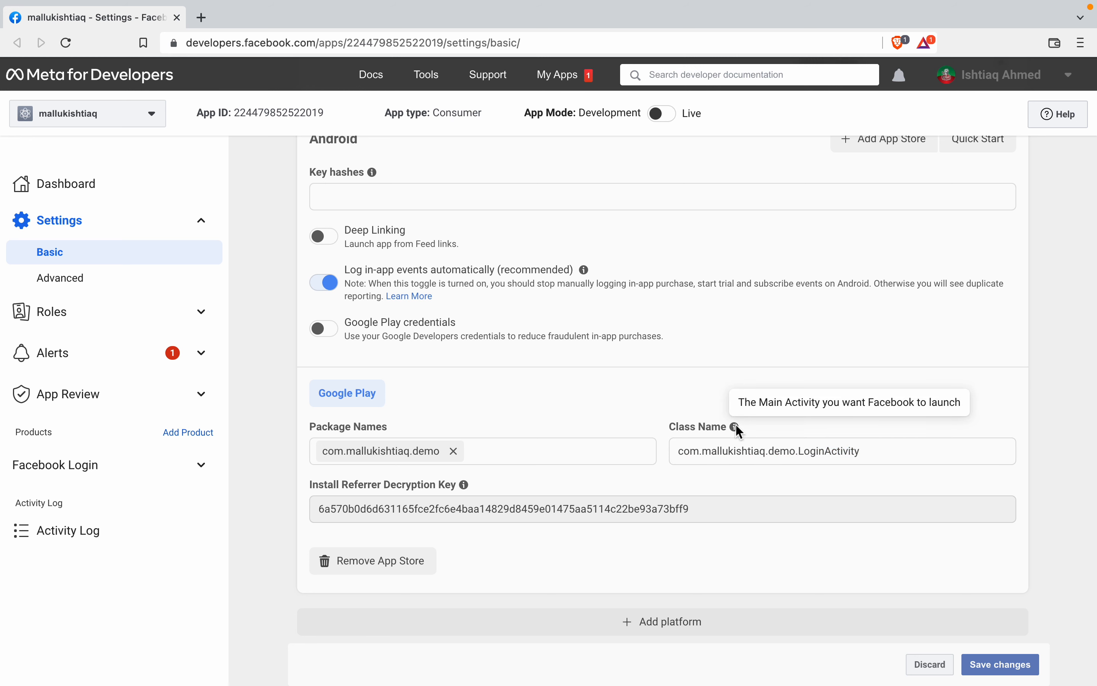
left_click(802, 452)
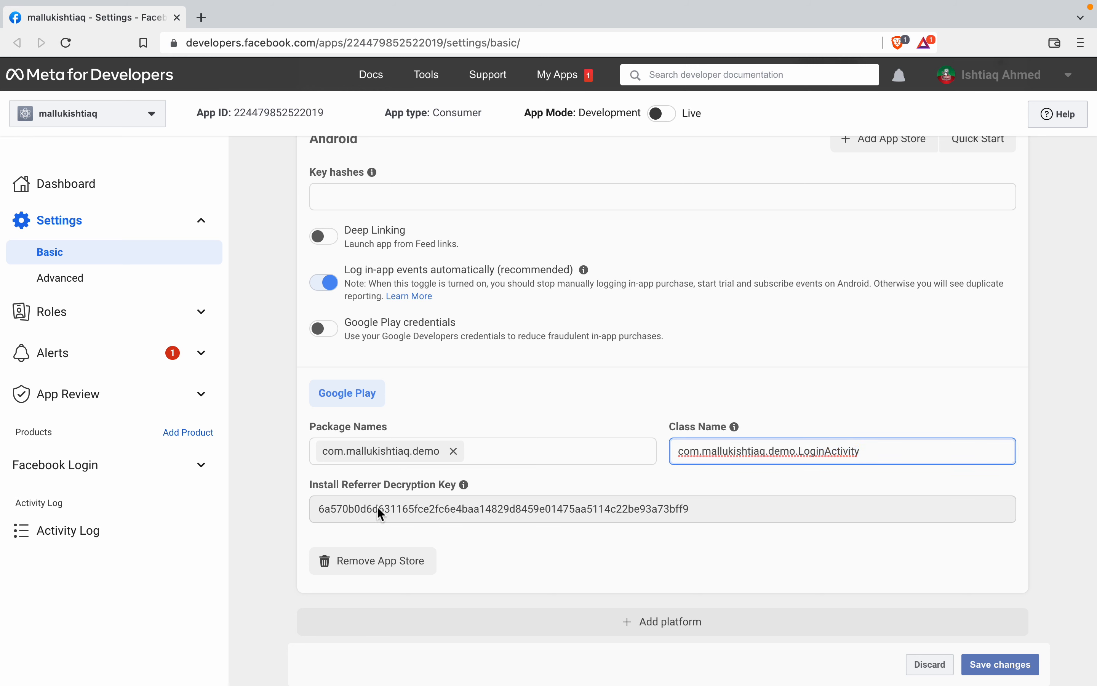
left_click_drag(311, 490, 475, 494)
left_click(465, 487)
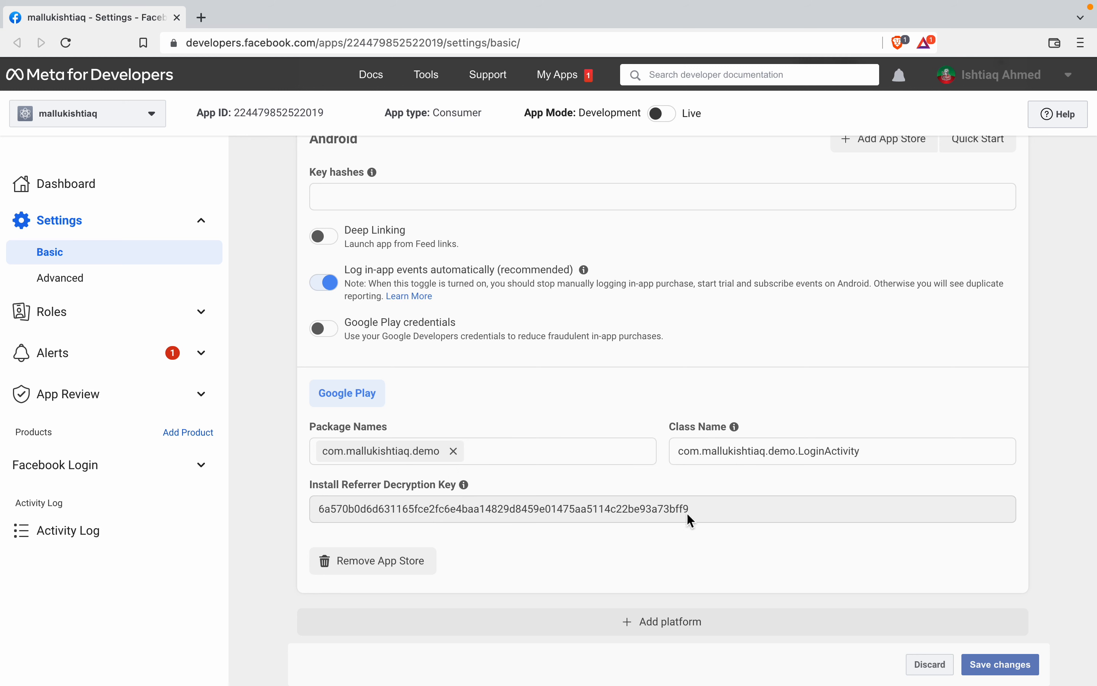
Save the Facebook app's basic settings and review the general app details at the beginning of the page
left_click(985, 664)
scroll(697, 502, "up", 8)
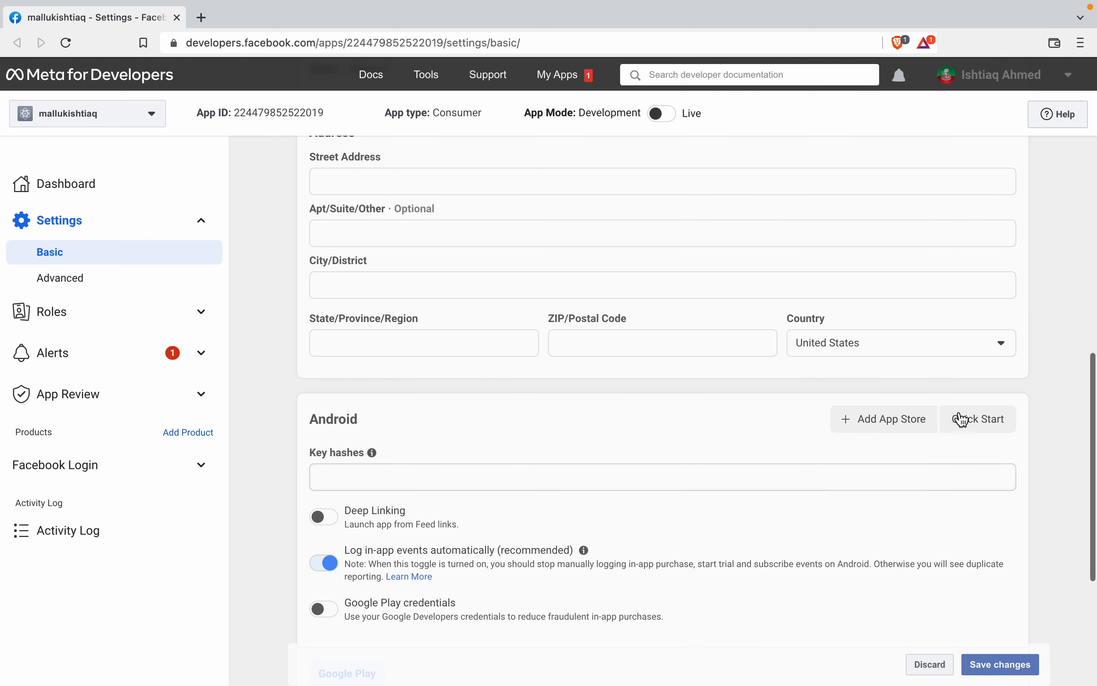
scroll(761, 325, "up", 6)
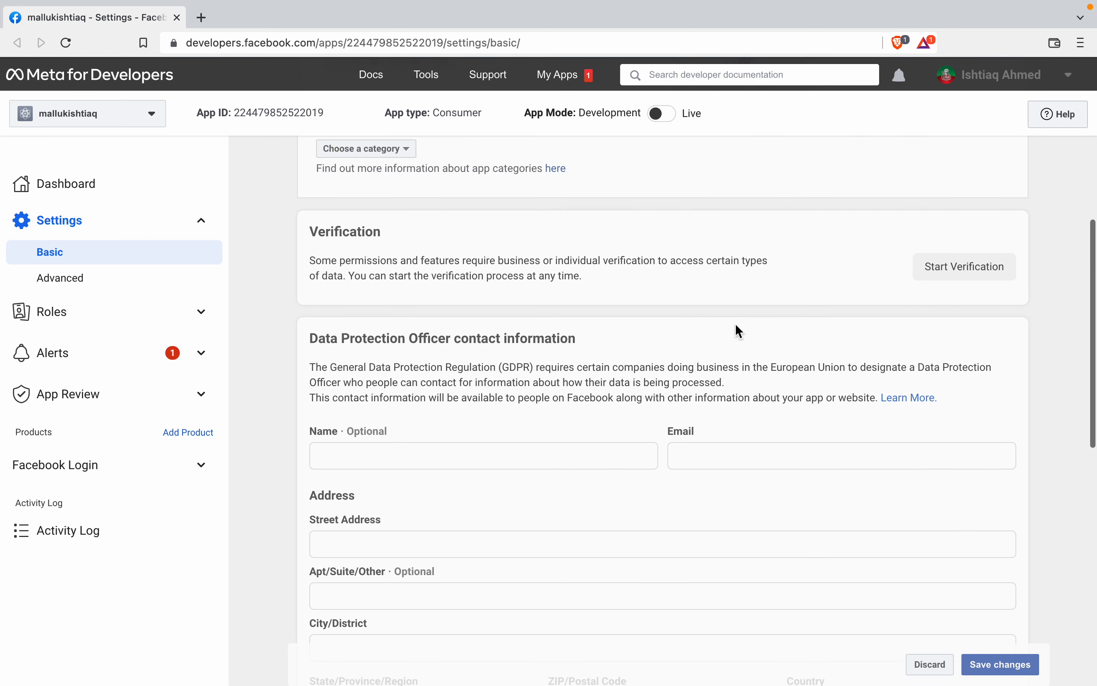
scroll(470, 260, "up", 2)
scroll(469, 252, "up", 7)
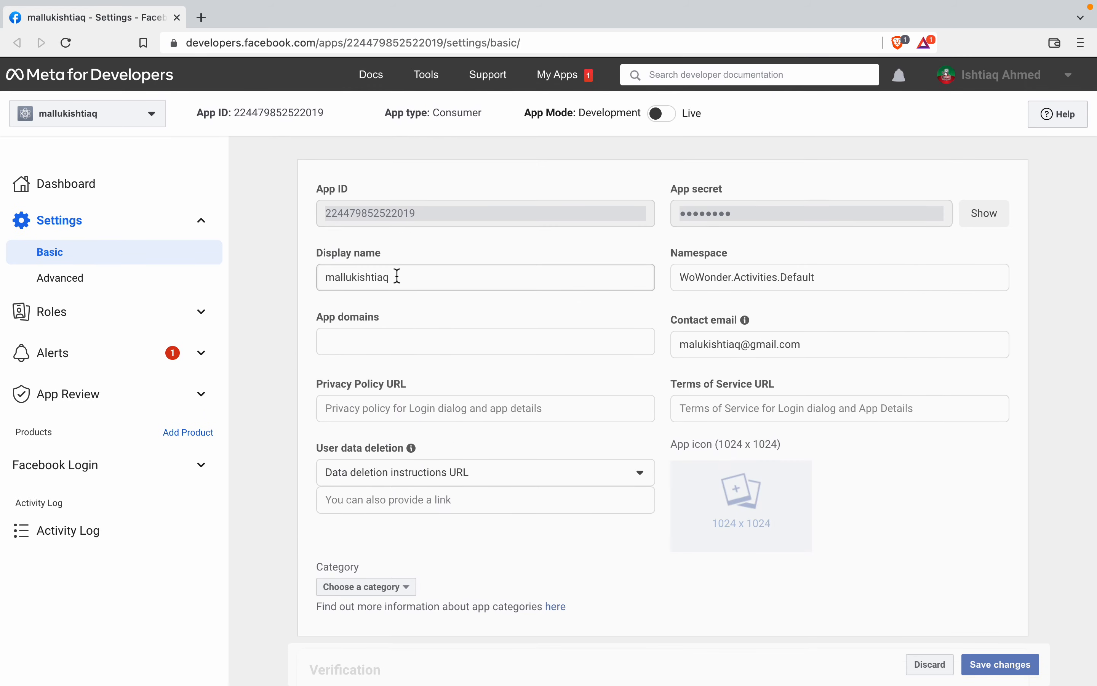
Switch to Visual Studio and close all open files
key("super+Tab")
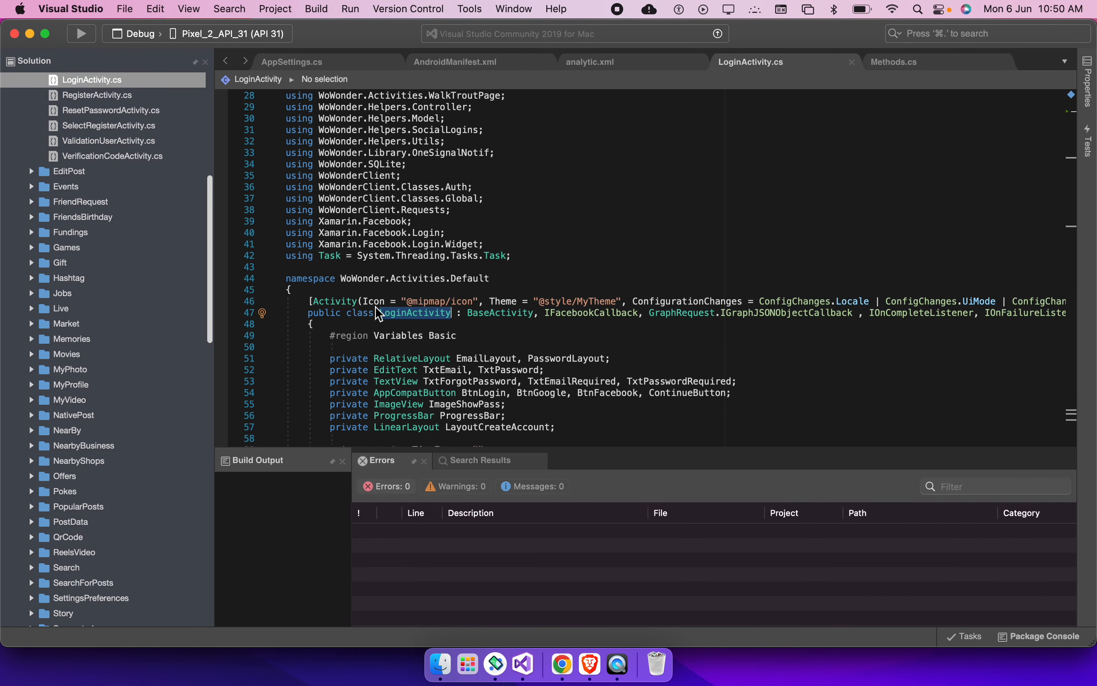
left_click(334, 62)
right_click(338, 68)
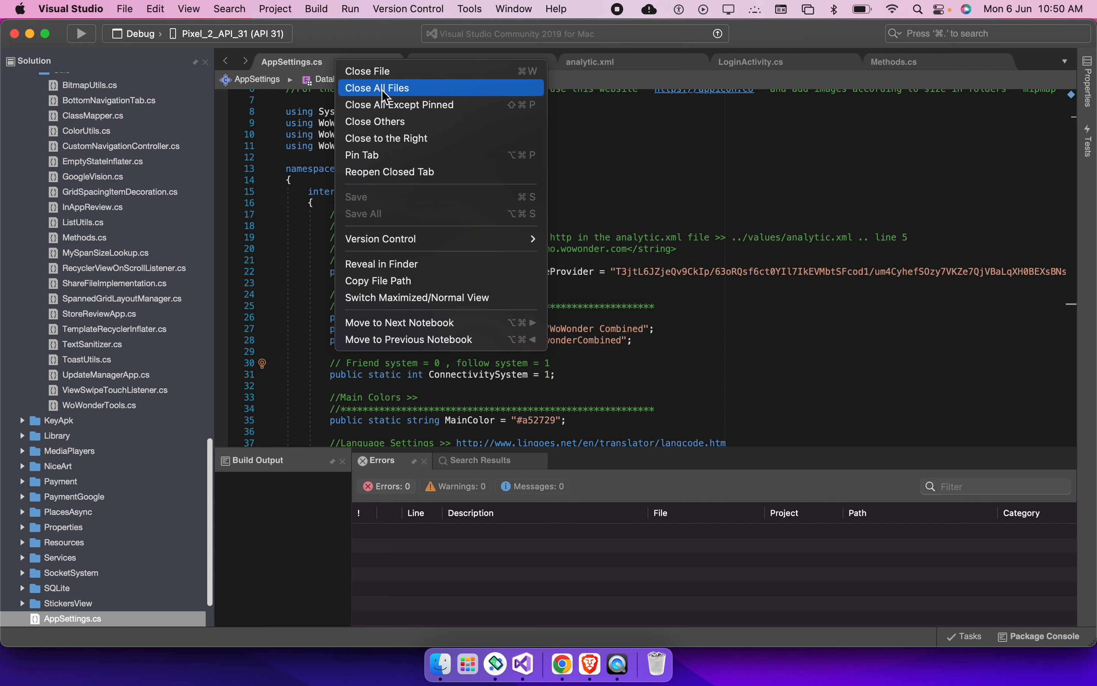
left_click(384, 90)
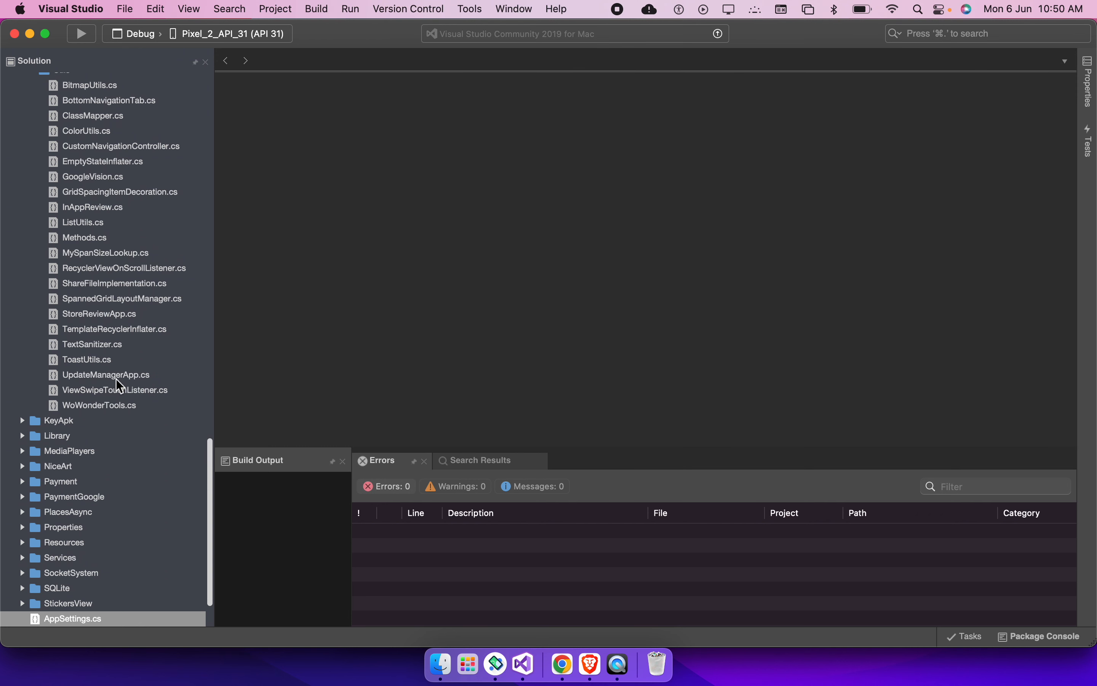
Switch to Chrome with the Google Cloud Platform Cloud Messaging API details
key("super+Tab")
key("super+Tab")
key("super+Tab")
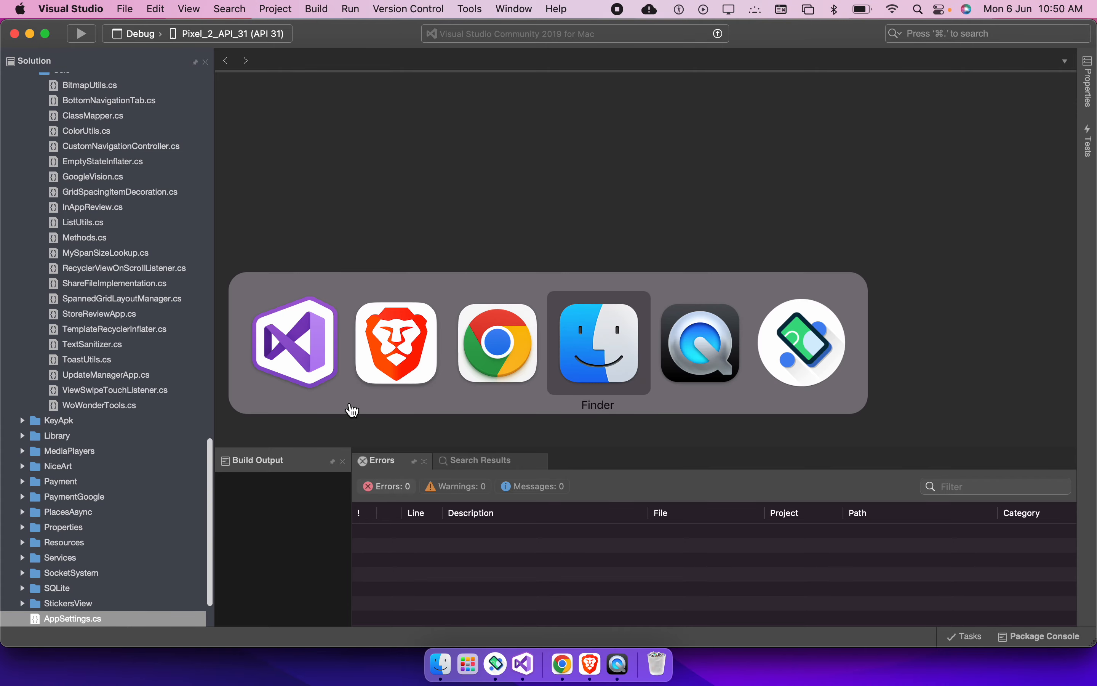
key("super+Tab")
key("super+Tab")
key("super+Tab")
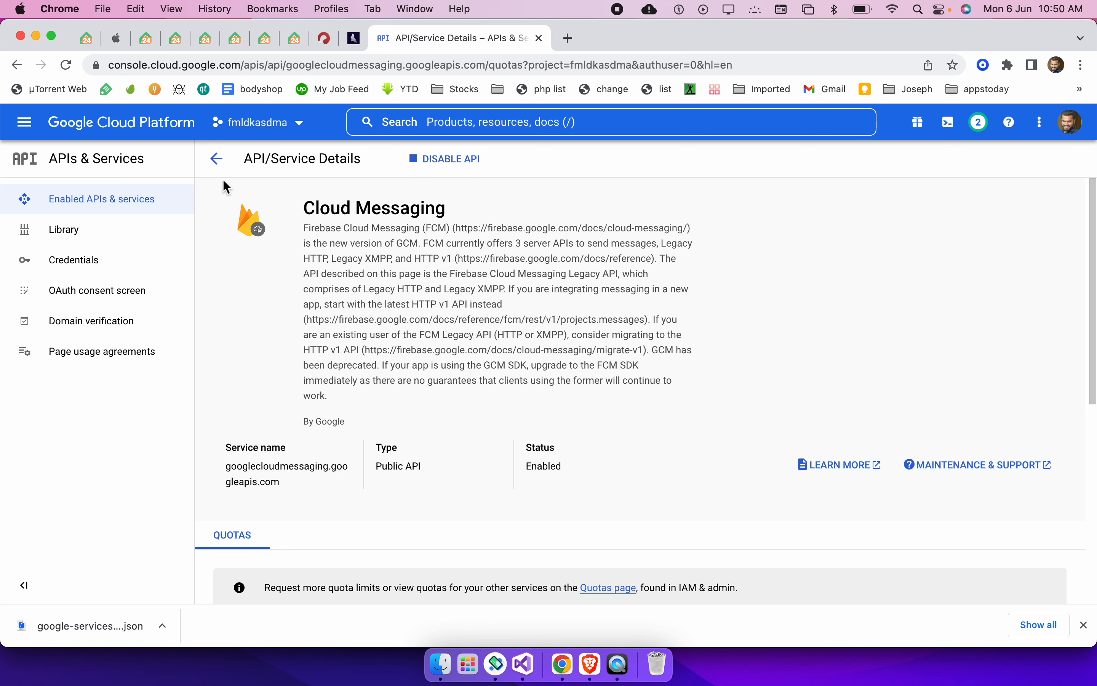
Open the project's API credentials and copy the client ID of the auto-created web client
left_click(216, 158)
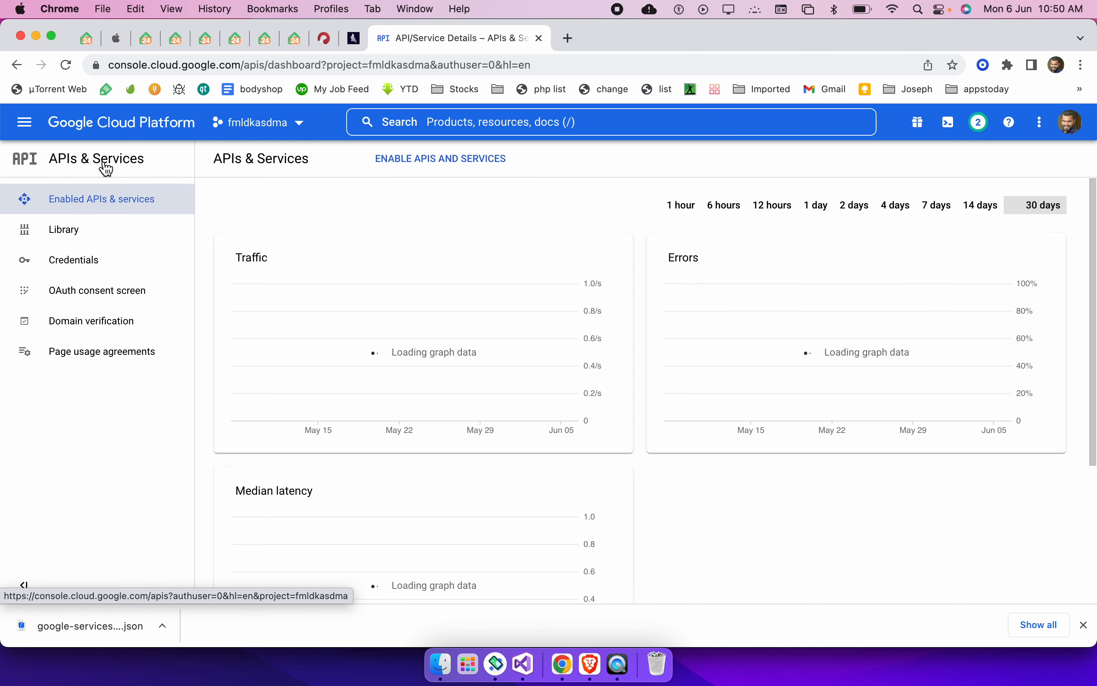
left_click(100, 269)
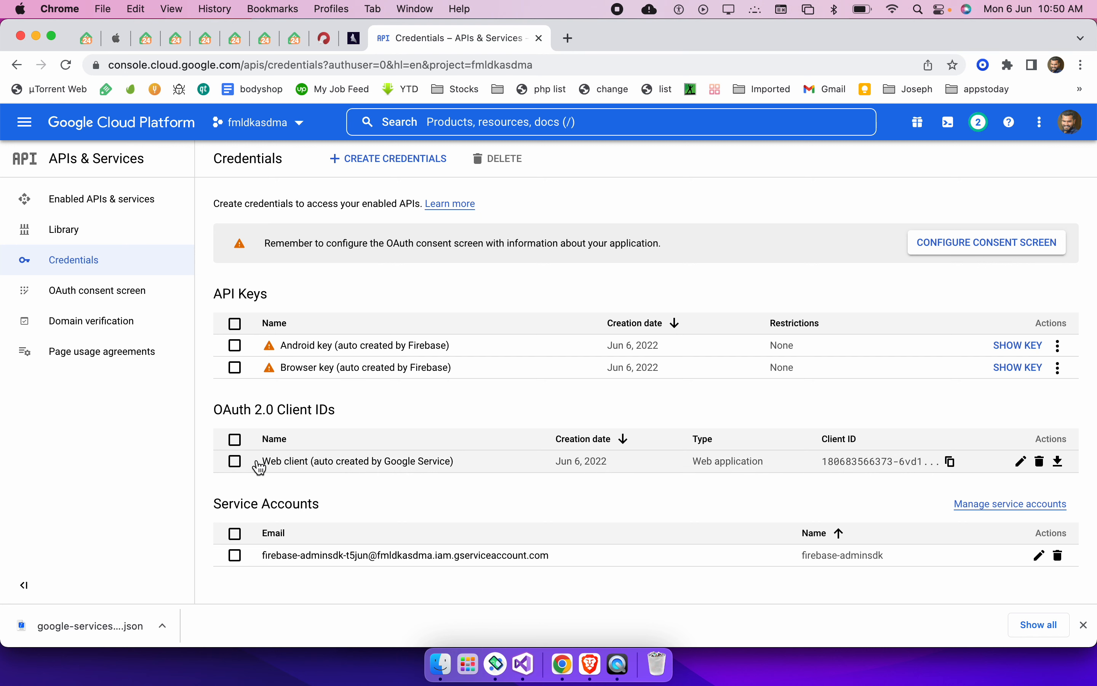
left_click(957, 465)
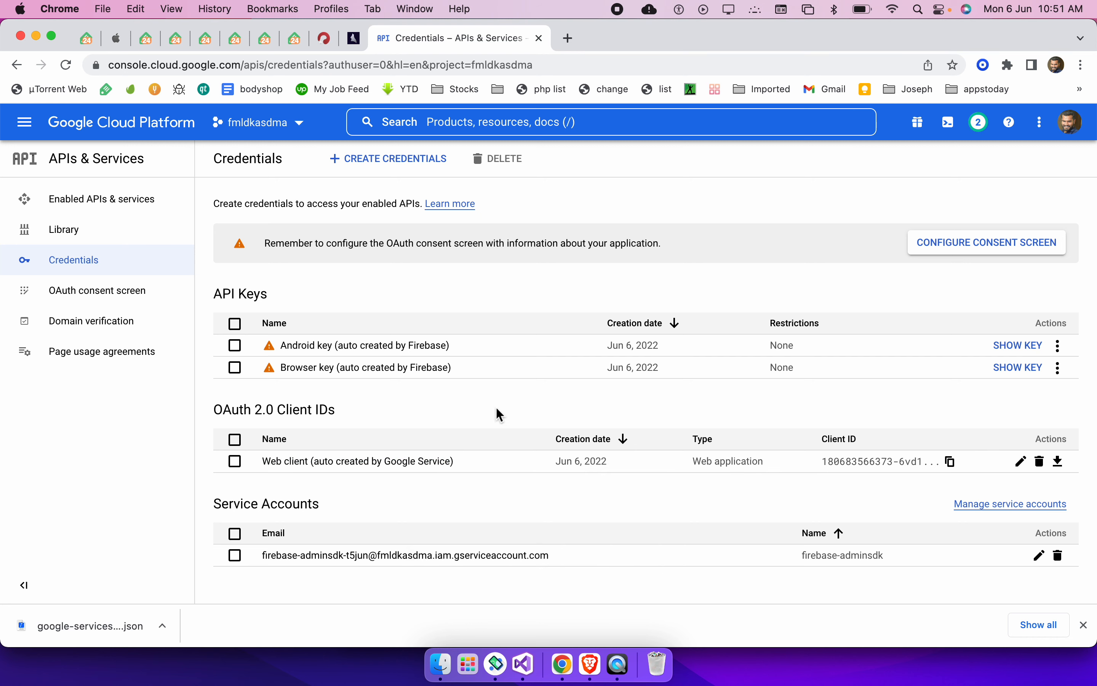
Create the project's OAuth consent screen with the External user type
left_click(975, 248)
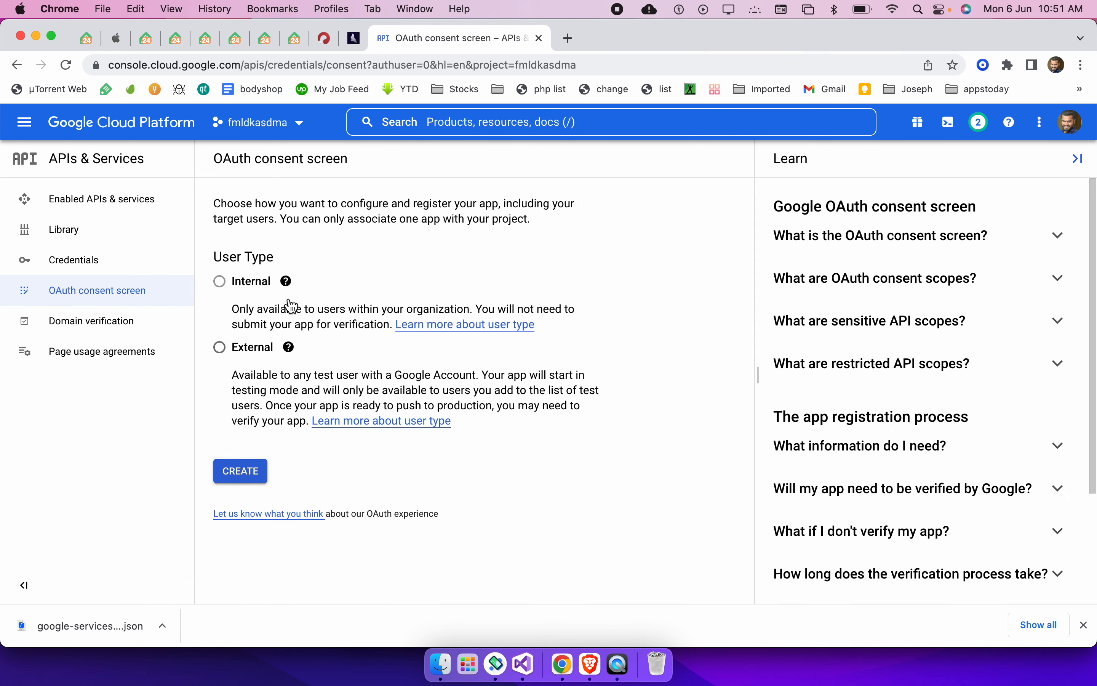
mouse_move(224, 286)
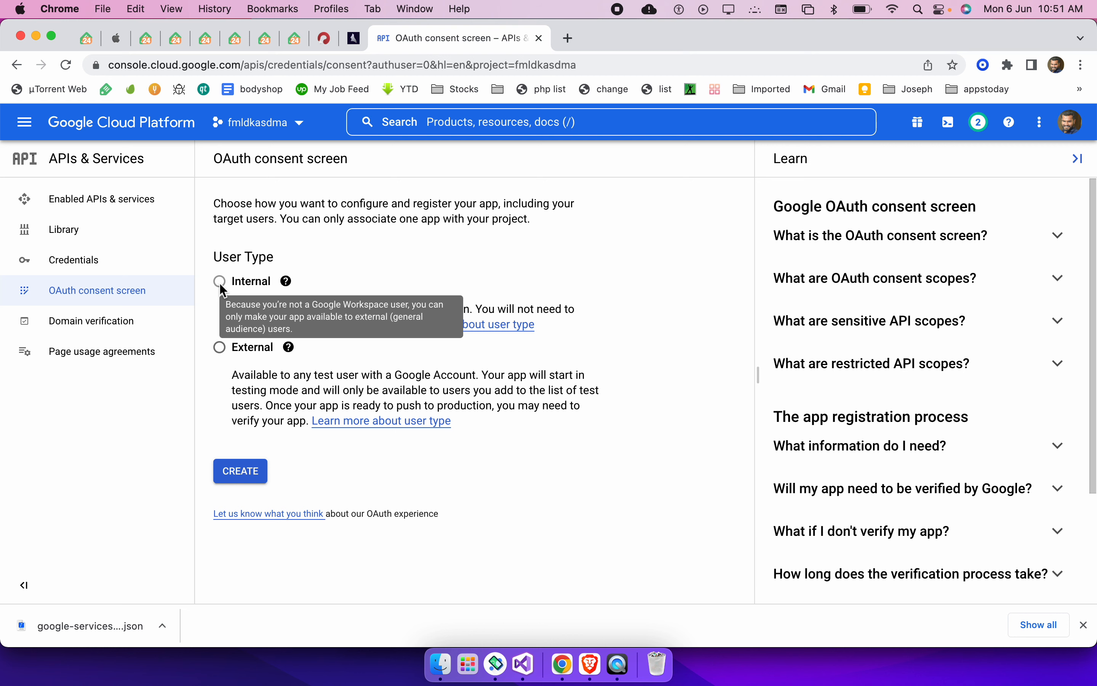
left_click(220, 347)
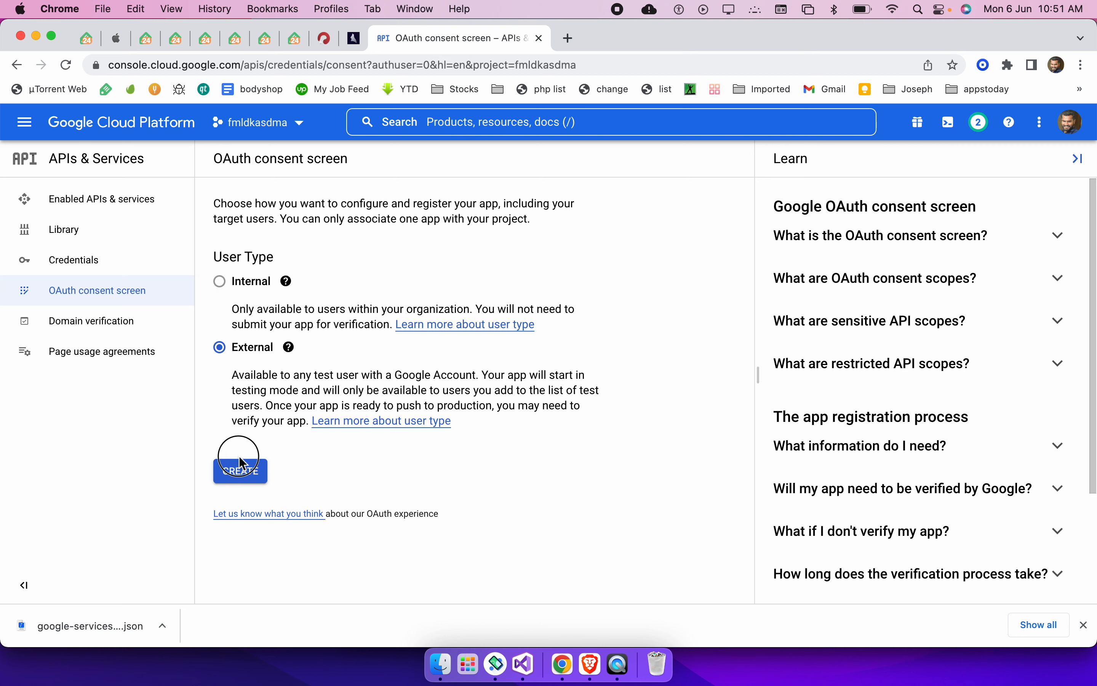
left_click(240, 474)
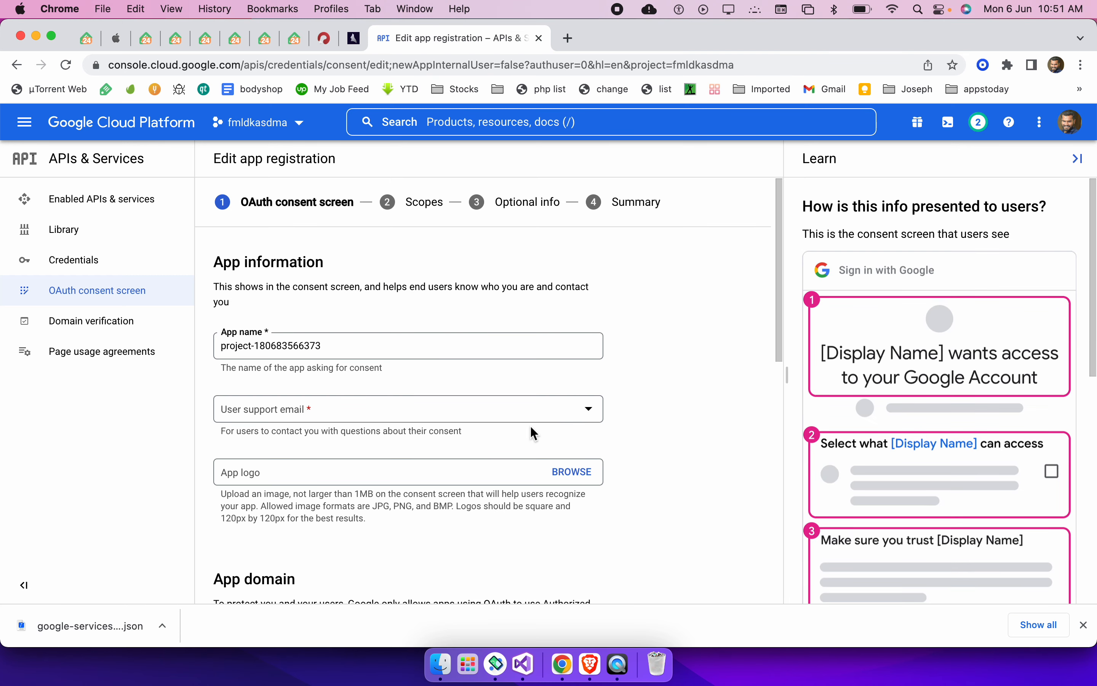
Choose the account's e-mail as the user support email and review the app logo, app domain and authorized domain fields
left_click(398, 418)
left_click(352, 426)
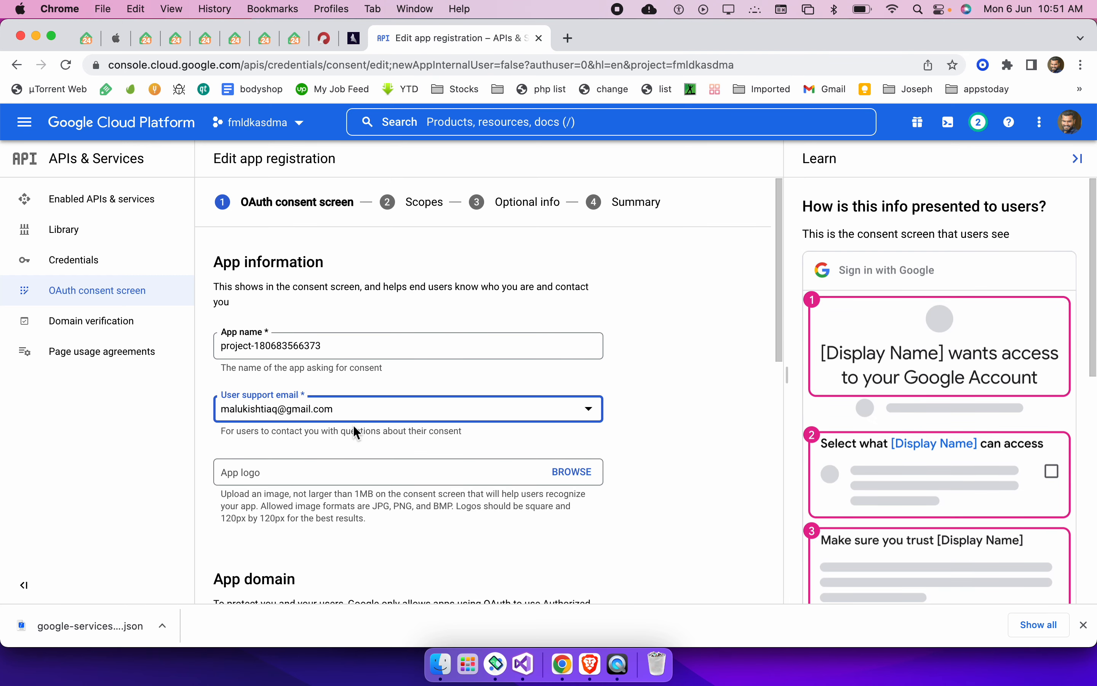
scroll(355, 426, "down", 5)
left_click(465, 255)
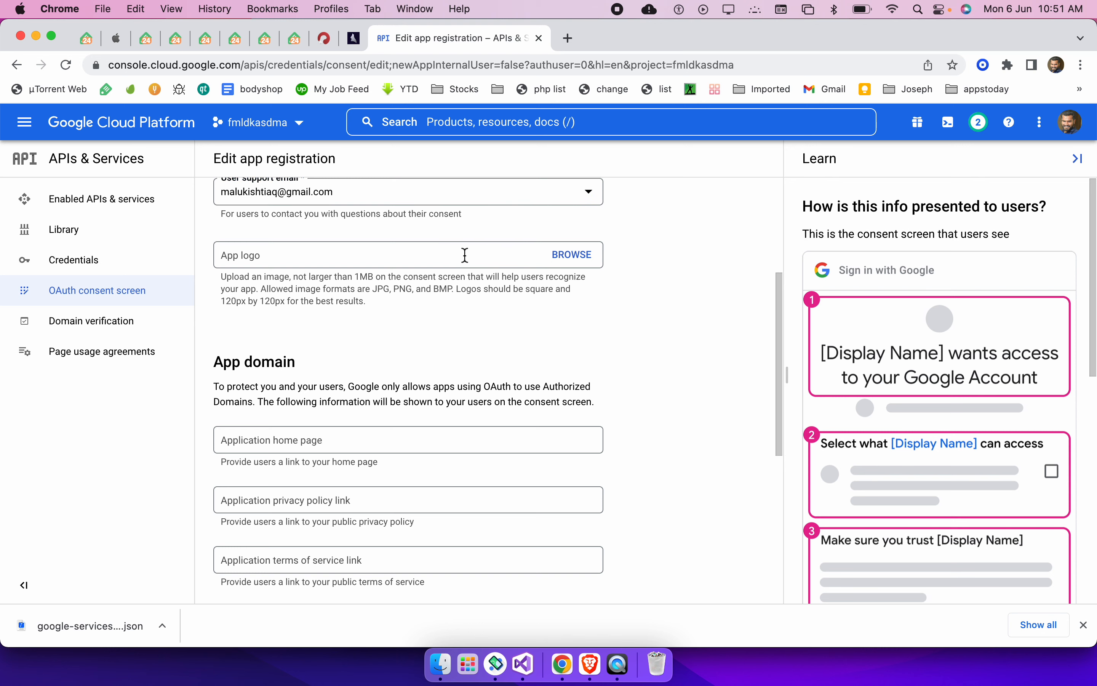
scroll(340, 295, "down", 4)
left_click(312, 286)
scroll(285, 358, "down", 3)
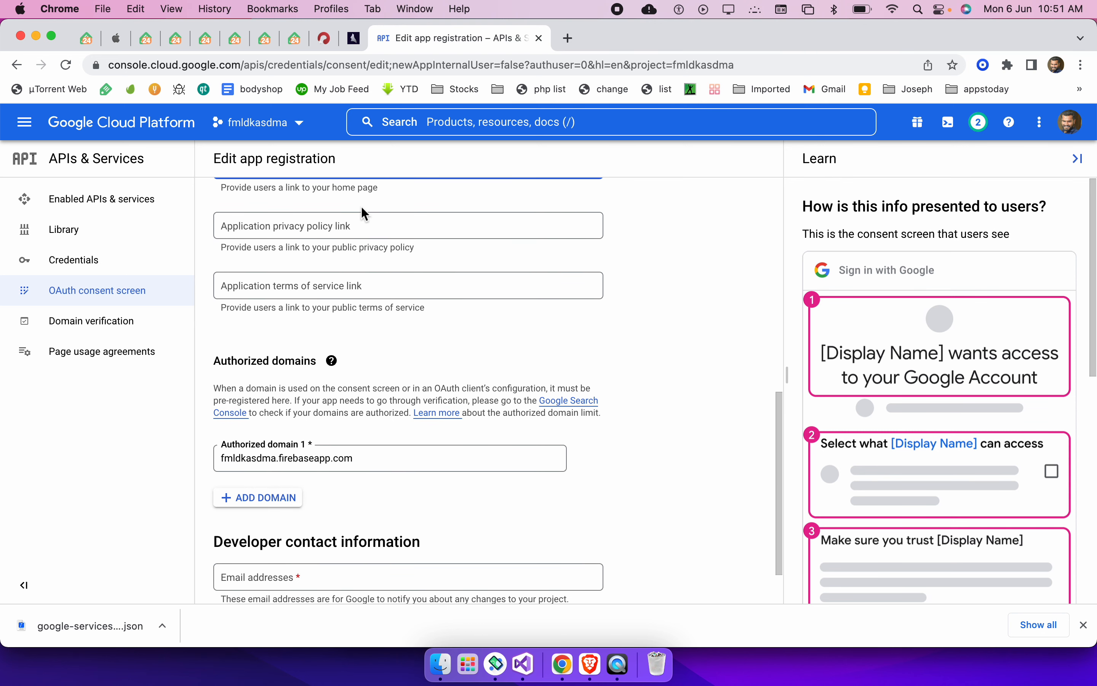
scroll(381, 402, "down", 2)
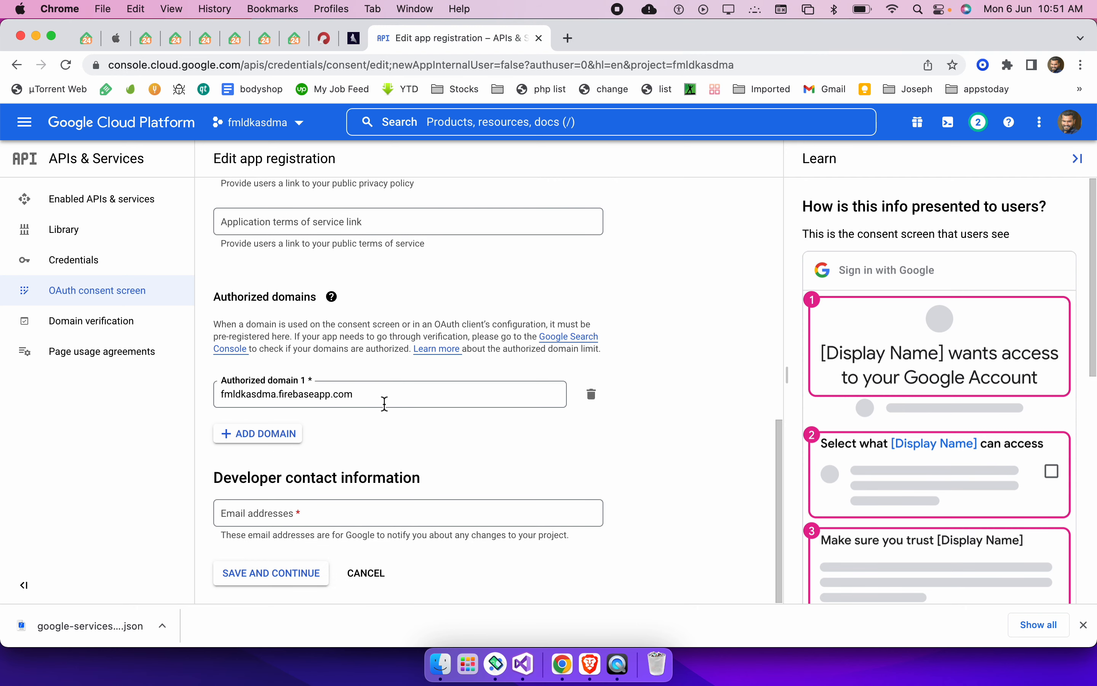
Enter a developer contact e-mail address and save the consent screen's app information
left_click(271, 575)
type("dfasl fks")
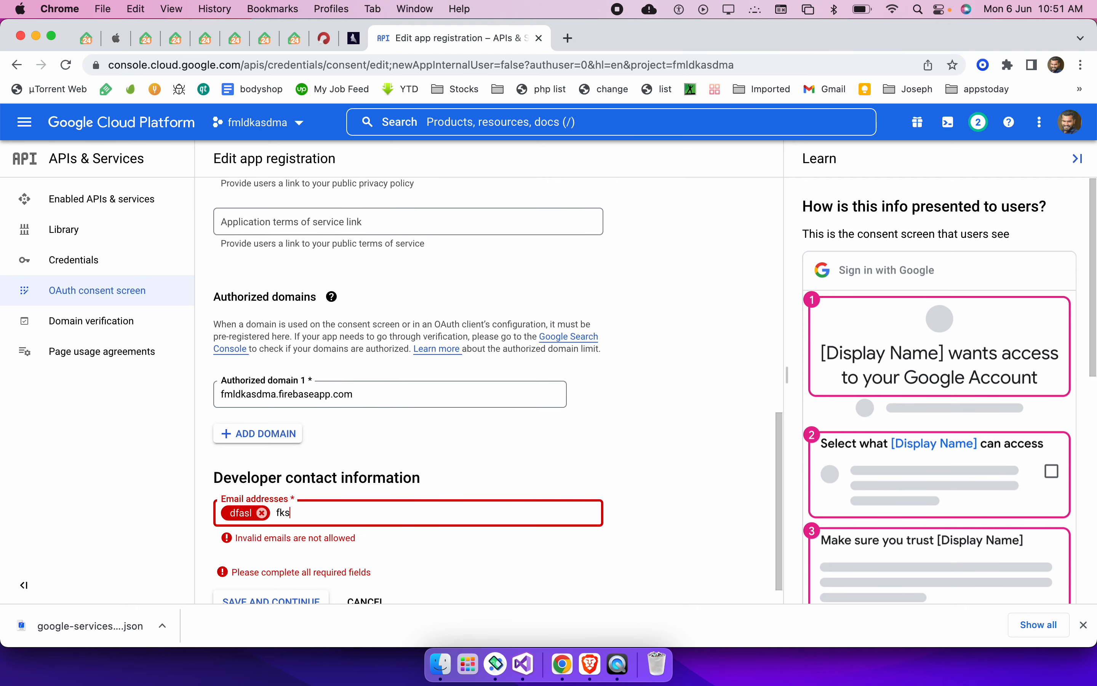
key("BackSpace")
key("BackSpace")
type("asa@@gmail.com")
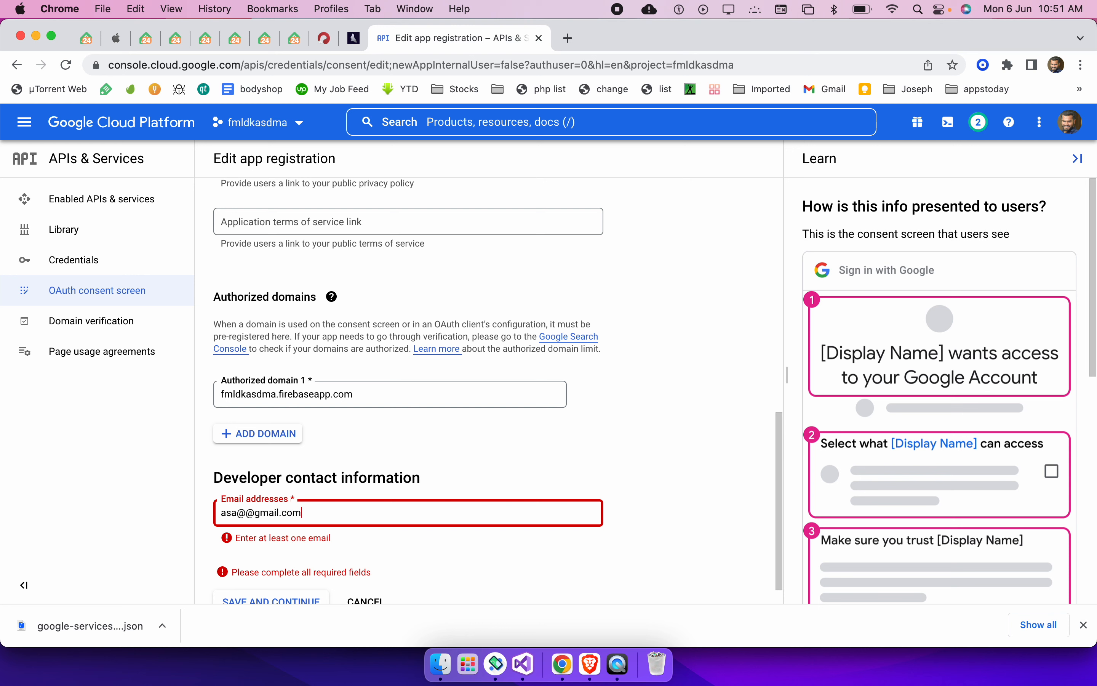
scroll(498, 391, "down", 1)
left_click(262, 583)
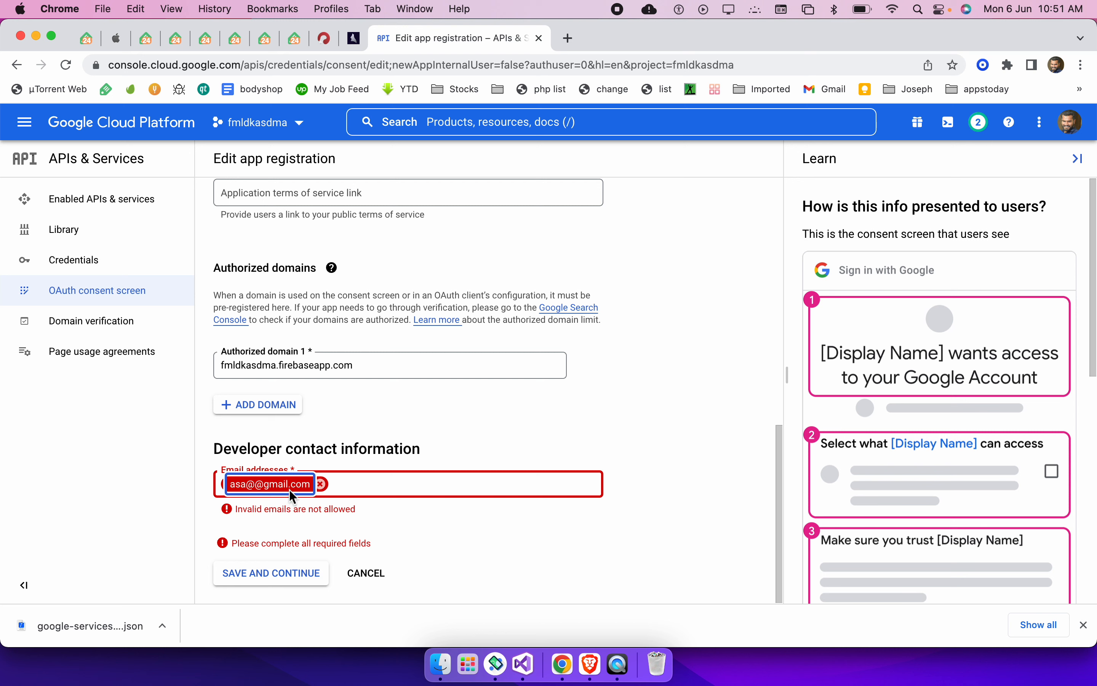
left_click(321, 484)
type("daaks")
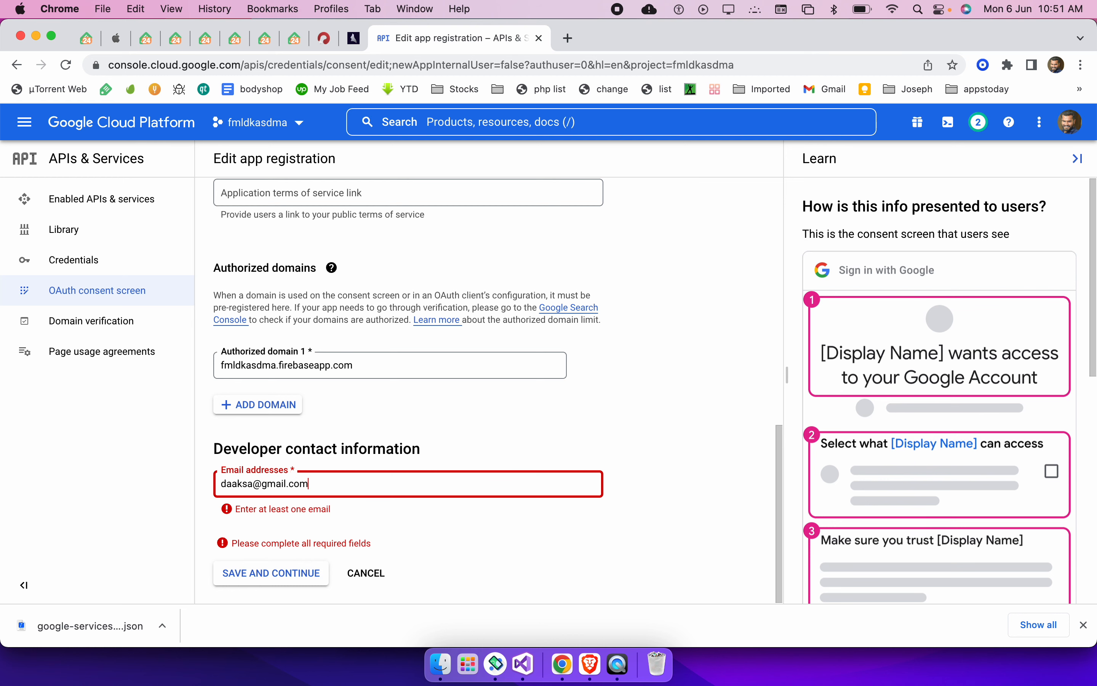
left_click(252, 574)
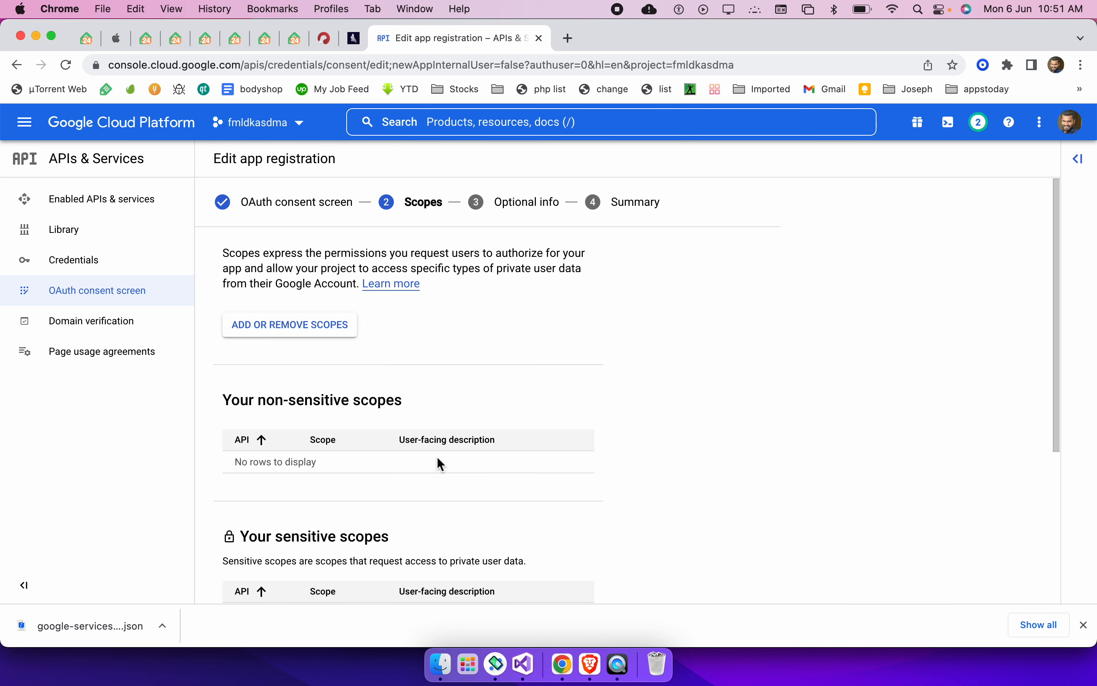
Leave the scopes without adding any, create a new API key from the project's credentials and copy it
scroll(379, 376, "down", 3)
scroll(378, 373, "up", 3)
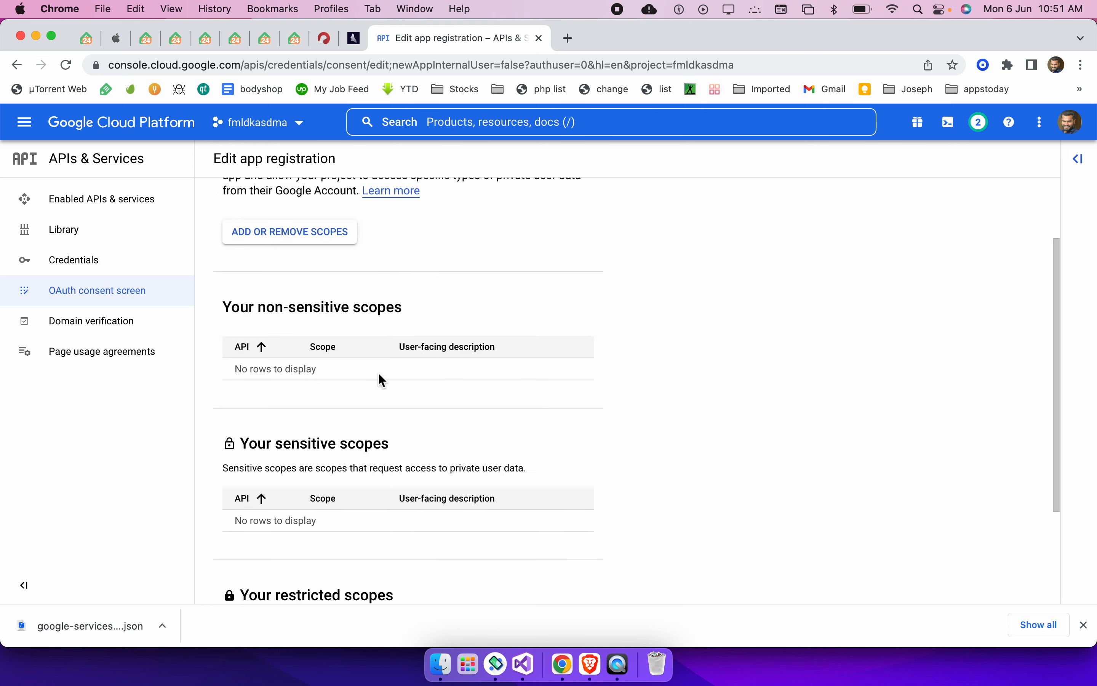
left_click(100, 260)
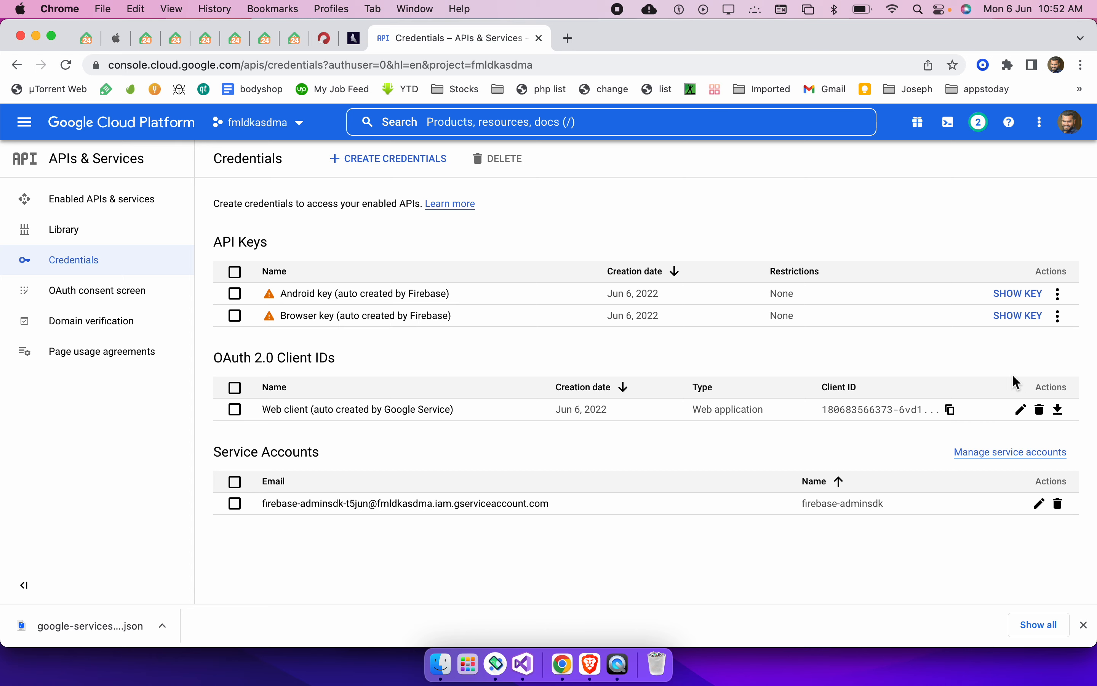
left_click(388, 168)
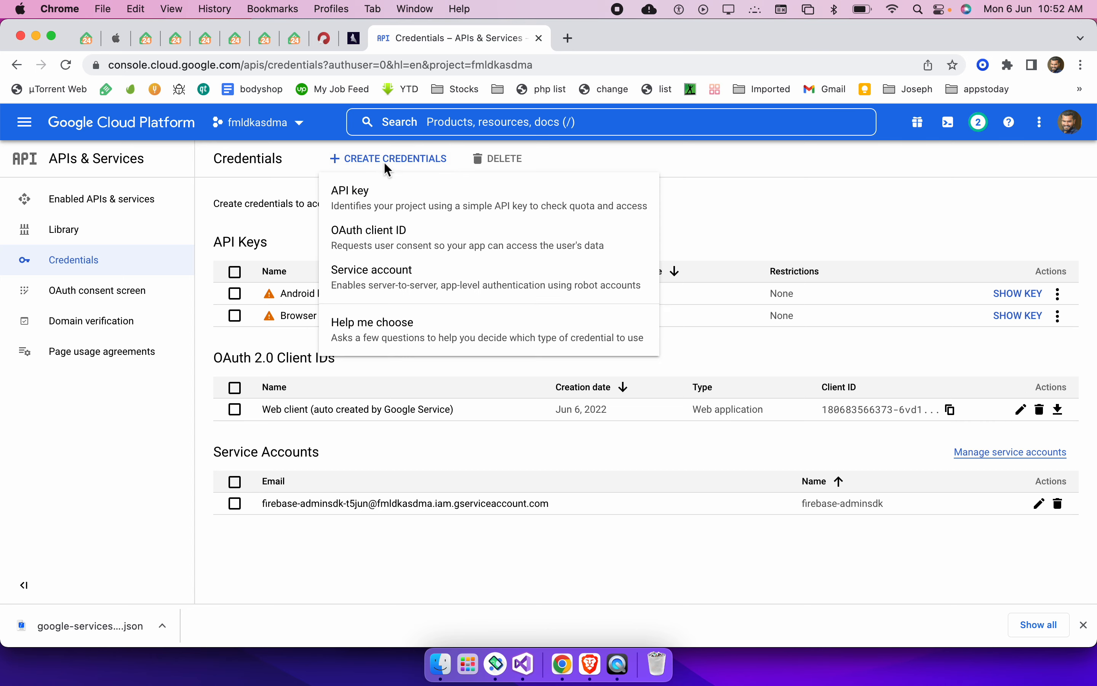
left_click(361, 200)
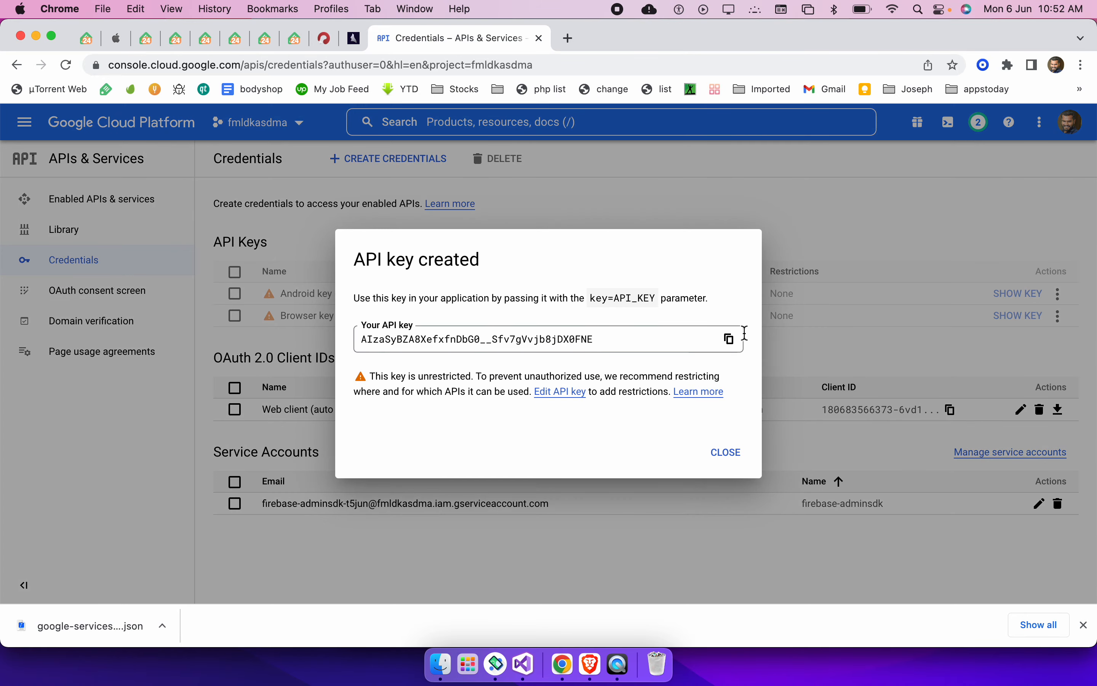
left_click(731, 339)
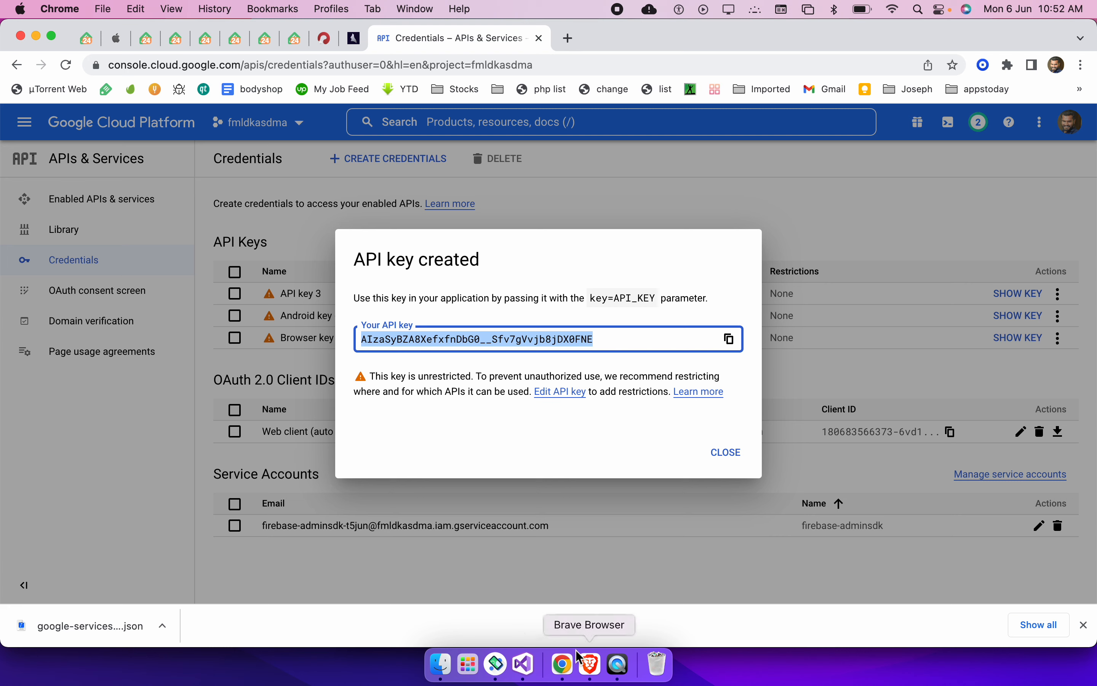
Switch to Visual Studio, collapse the Helpers folder and open analytic.xml from the values folder under Resources
left_click(525, 664)
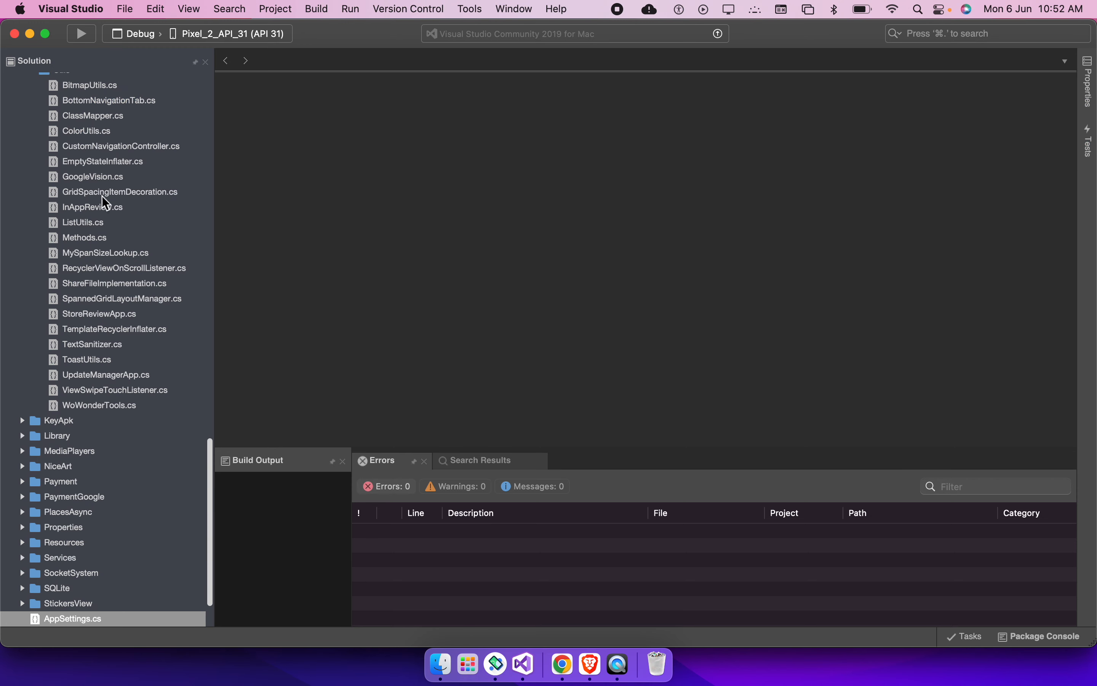
left_click(117, 195)
key("Left")
key("Left")
key("Left")
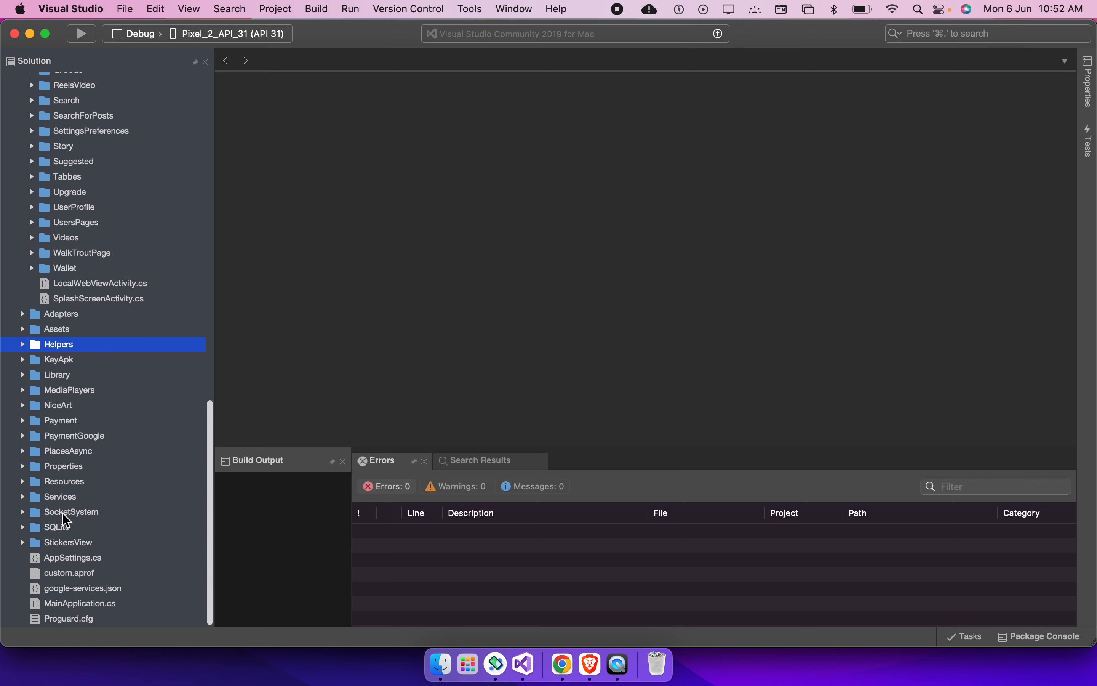
double_click(77, 485)
scroll(77, 484, "down", 8)
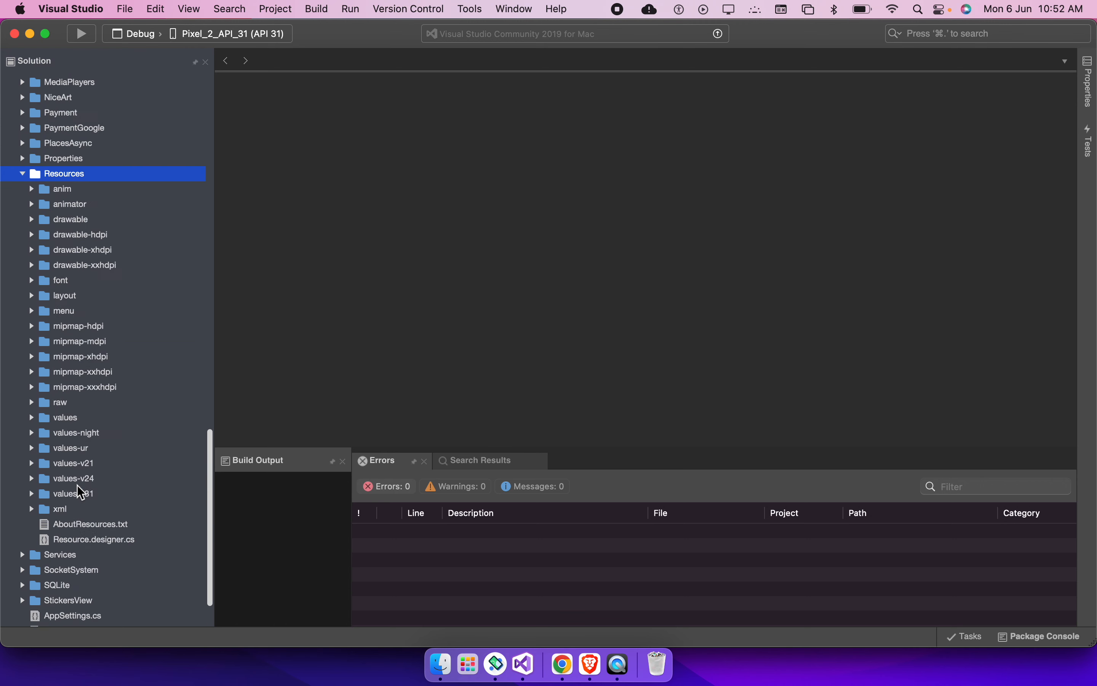
double_click(68, 360)
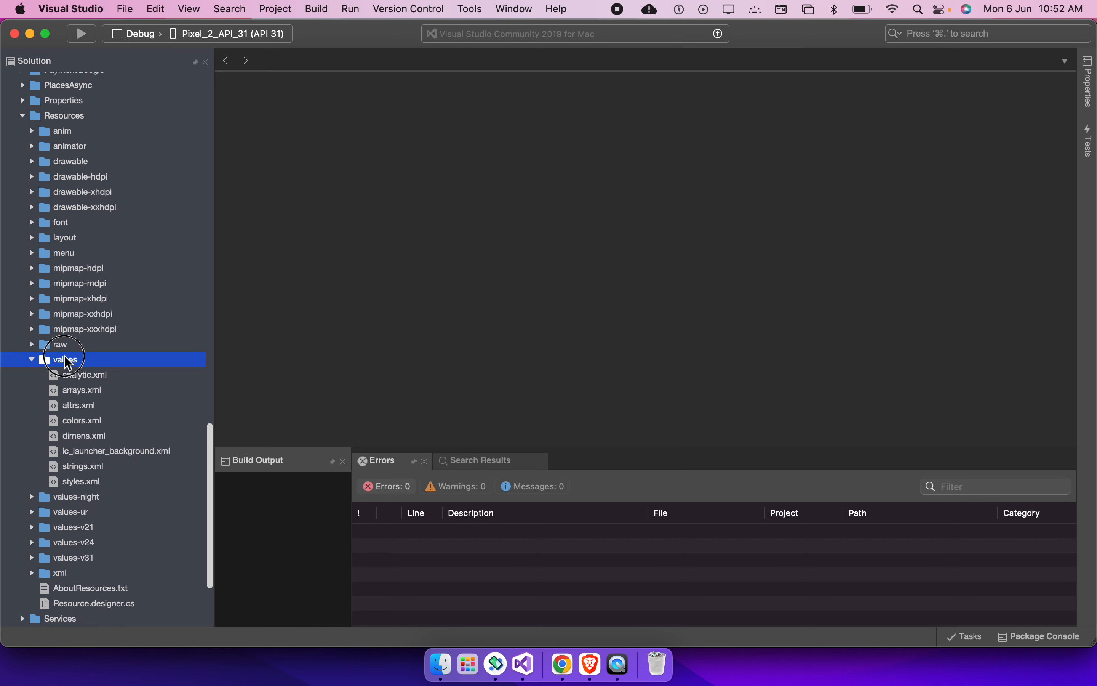
double_click(103, 376)
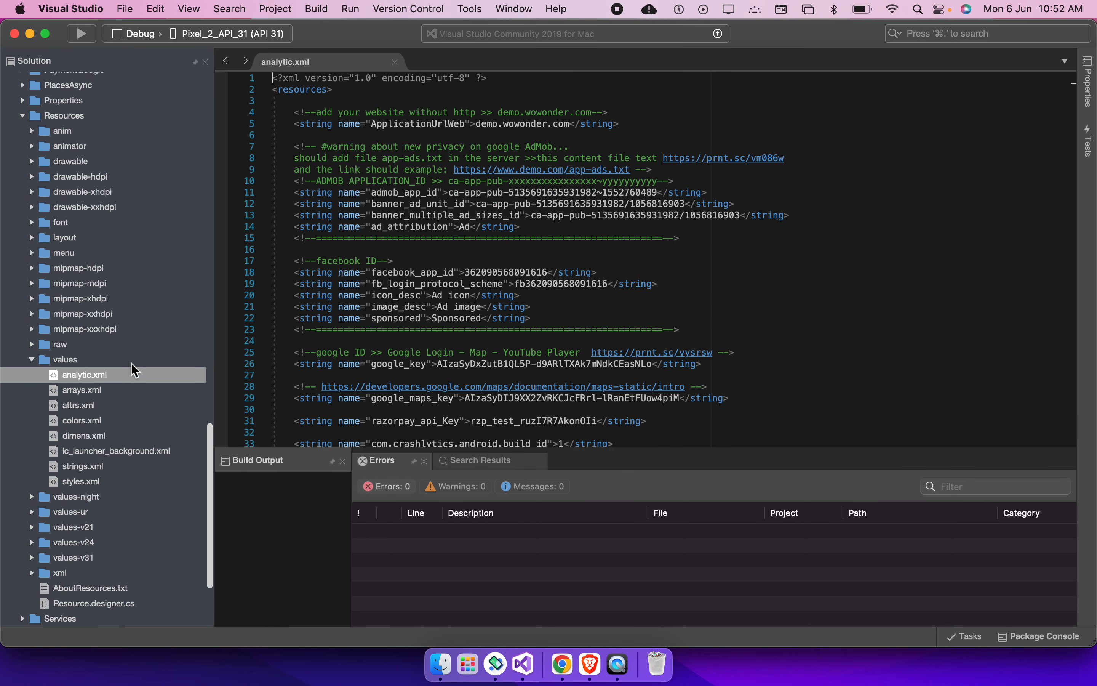
Replace the google_key value in analytic.xml with the copied API key
double_click(505, 363)
scroll(544, 340, "down", 3)
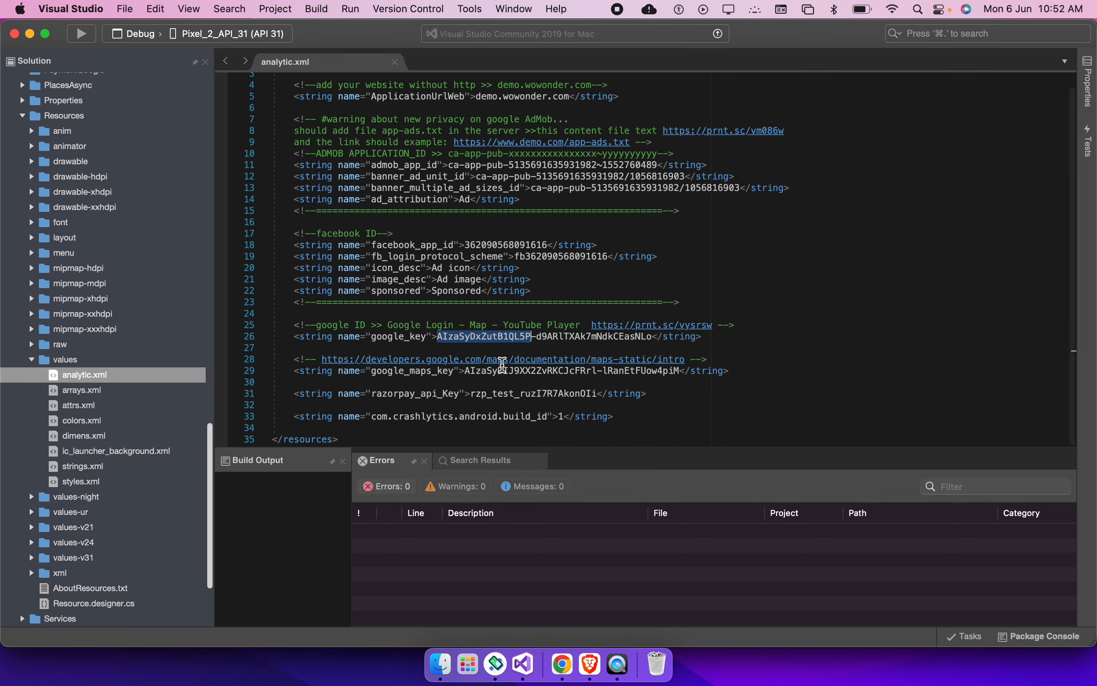
left_click(653, 309, "shift")
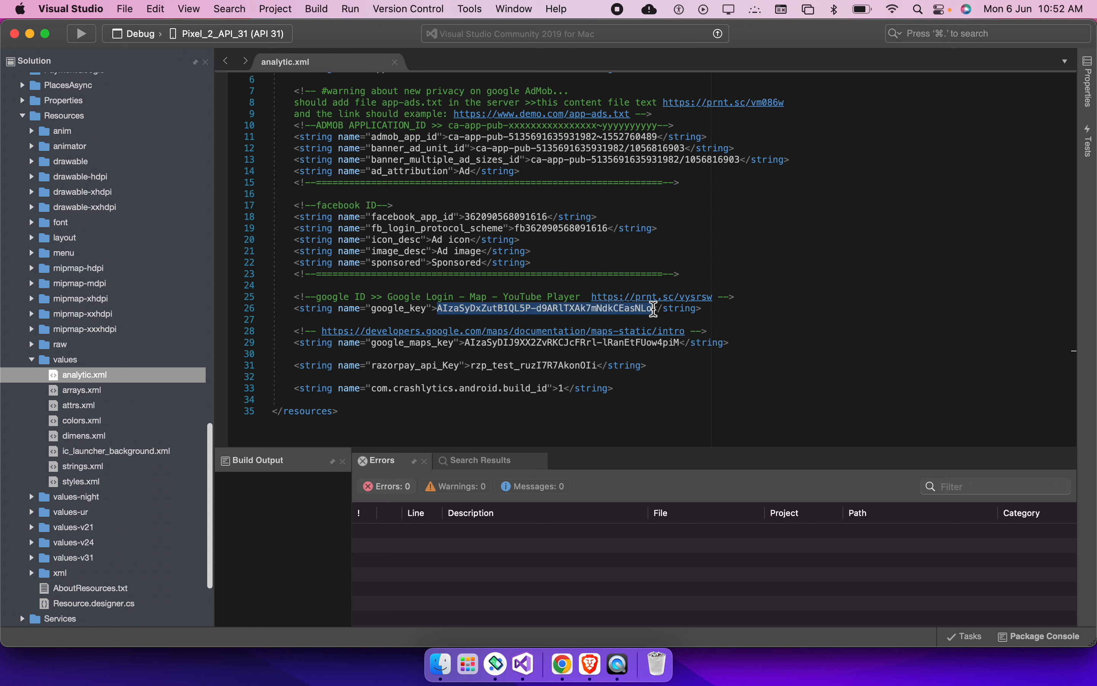
key("super+v")
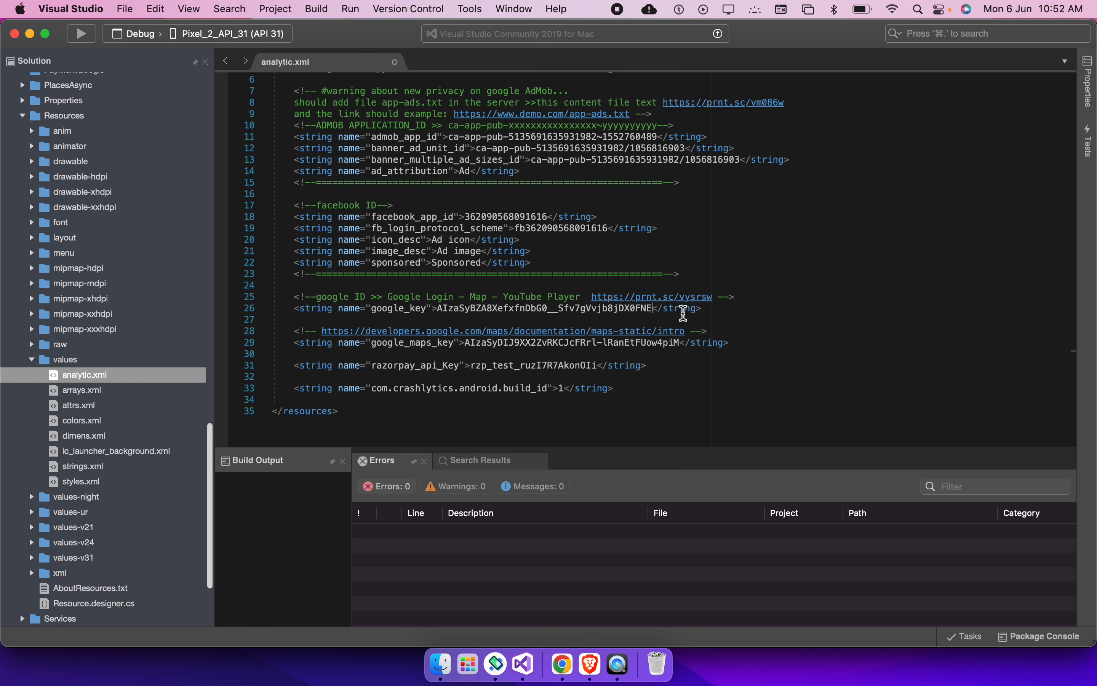
Try to replace the google_maps_key value in analytic.xml with the same copied API key
double_click(552, 343)
left_click(683, 347, "shift")
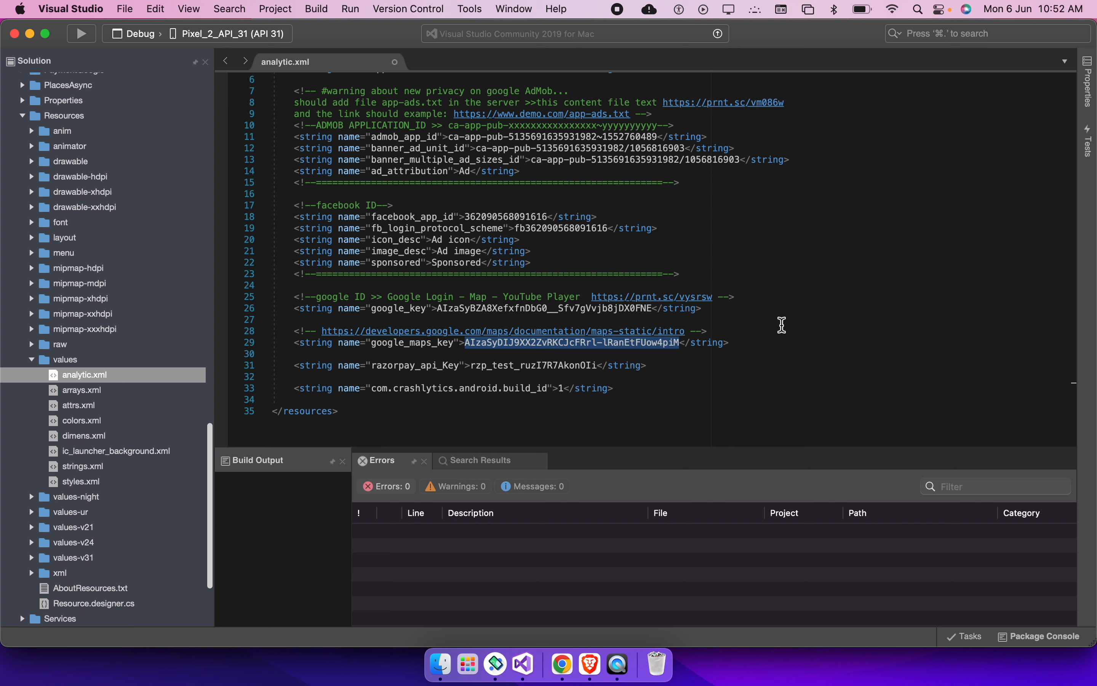
key("super+v")
key("super+z")
key("super+z")
Switch to Chrome, close the new API key's details and start an OAuth client ID with application type Android
key("super+Tab")
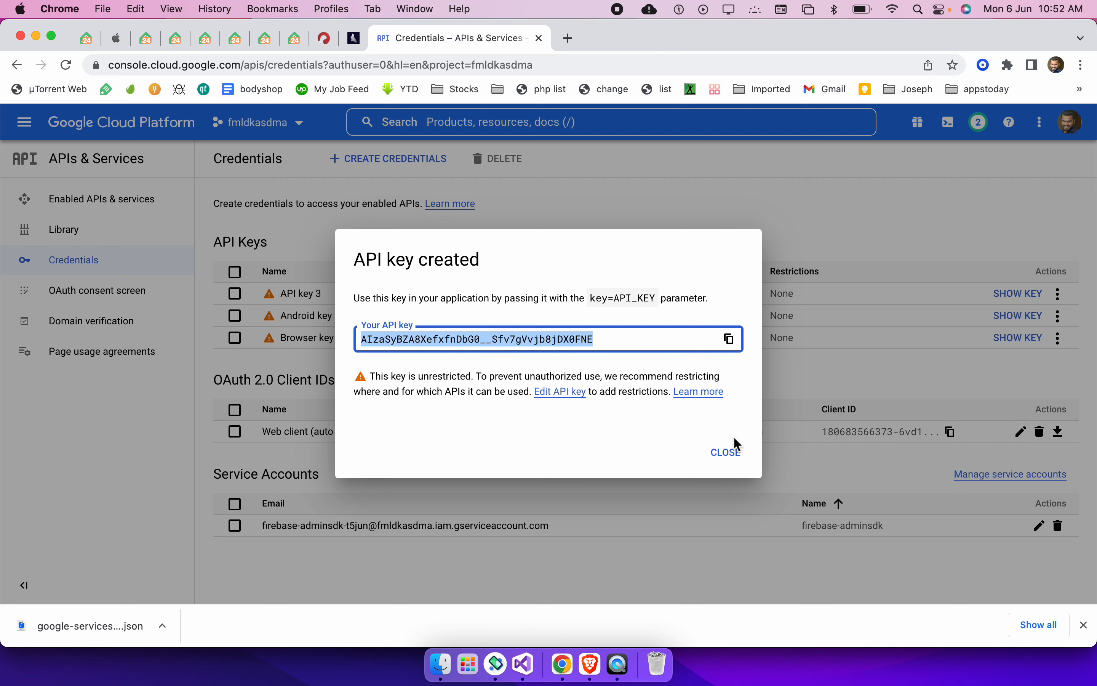
left_click(730, 451)
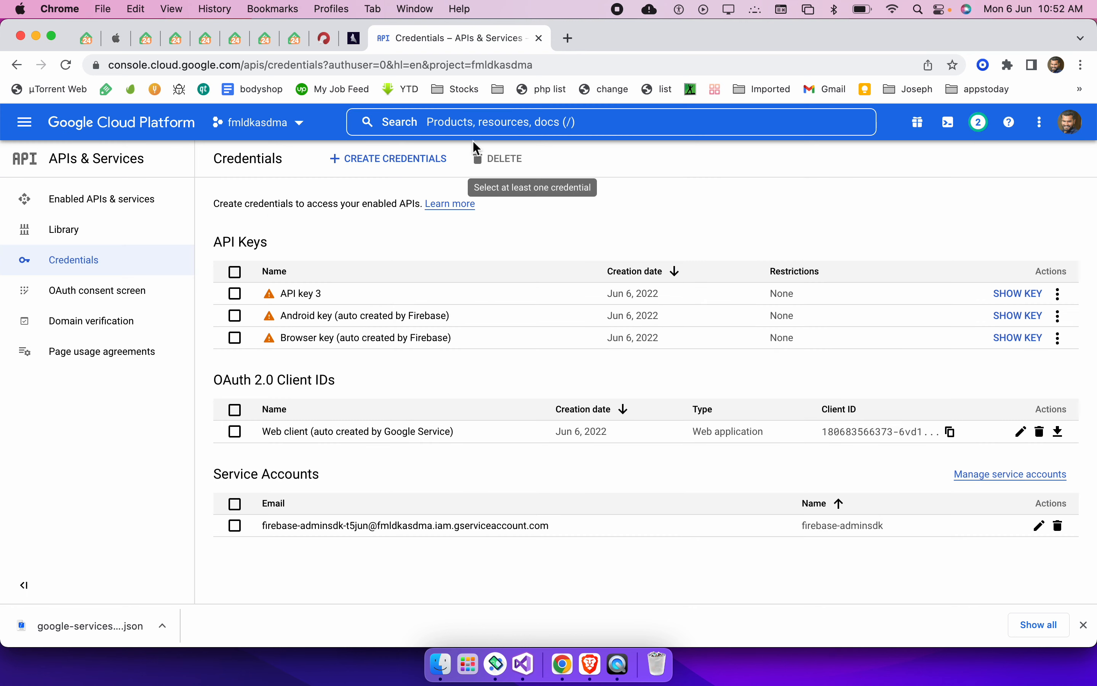
left_click(399, 157)
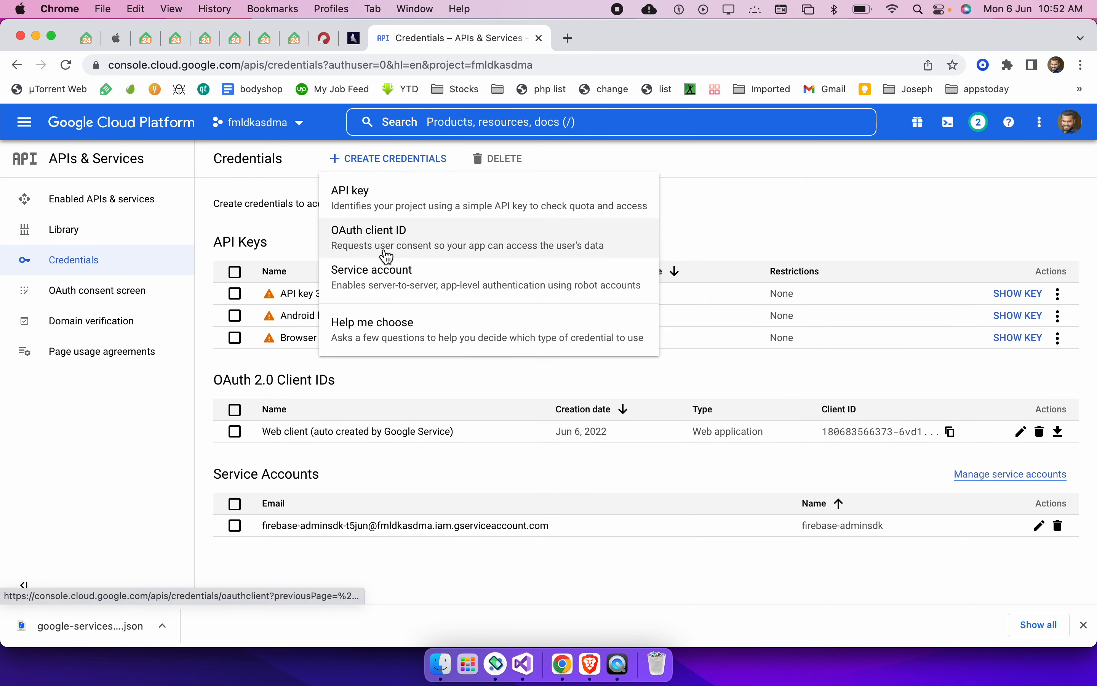
left_click(420, 242)
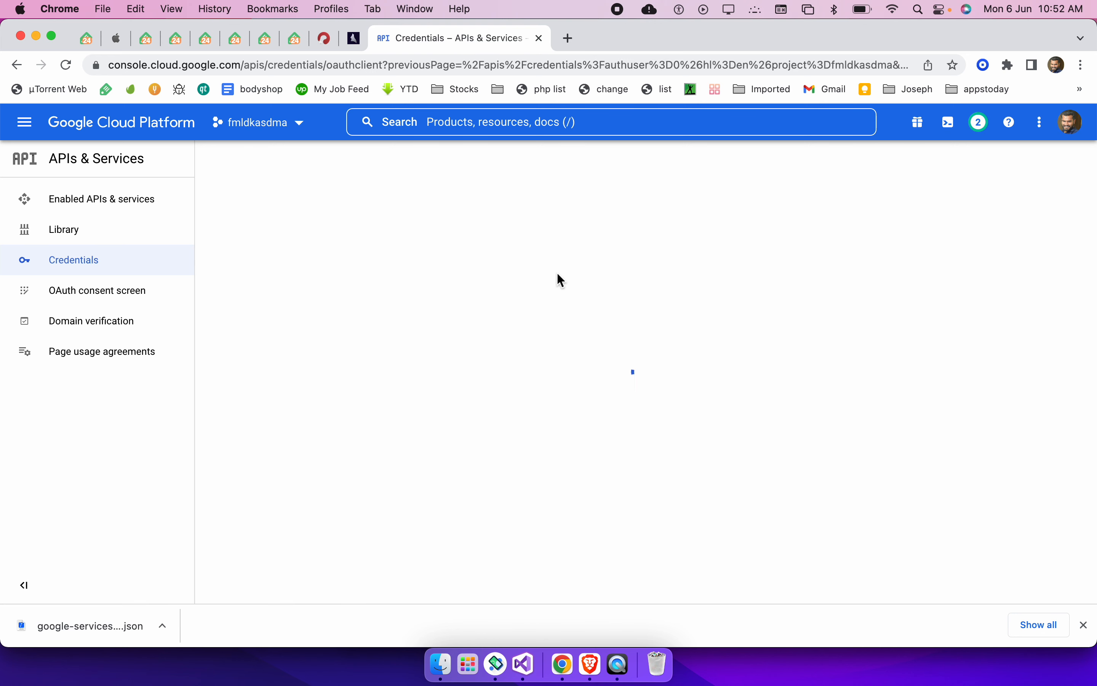
left_click(401, 278)
left_click(332, 307)
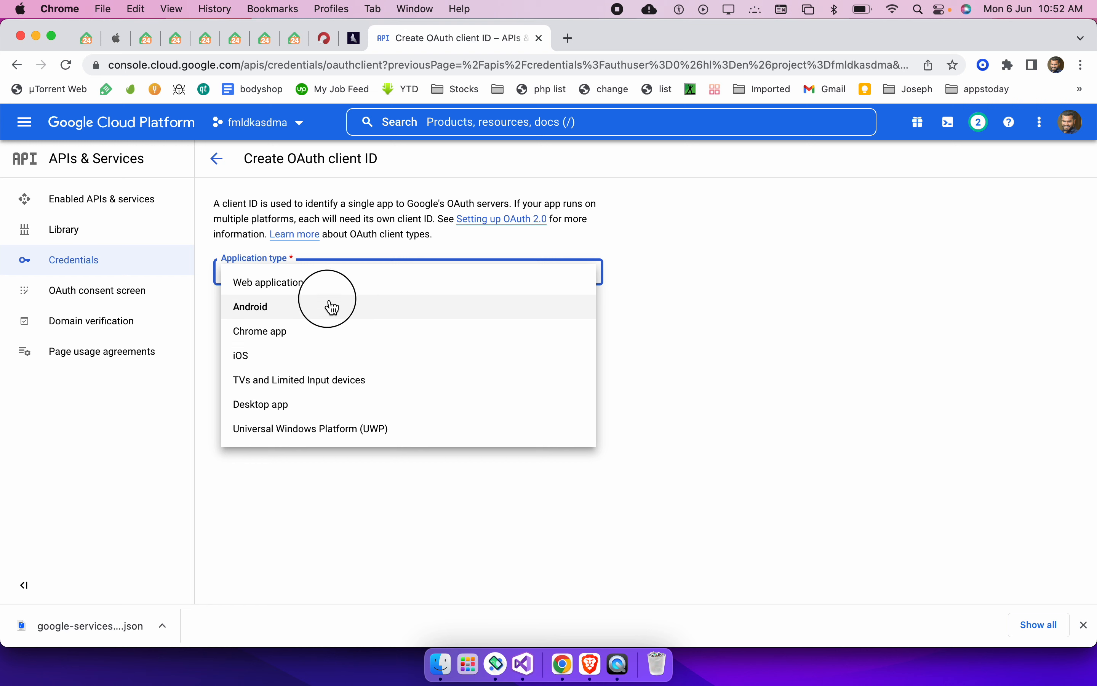
Try to fill in the Android OAuth client with package name com.Garawell.BridgeRace, copied from the license page, and a SHA-1 certificate fingerprint
left_click(302, 389)
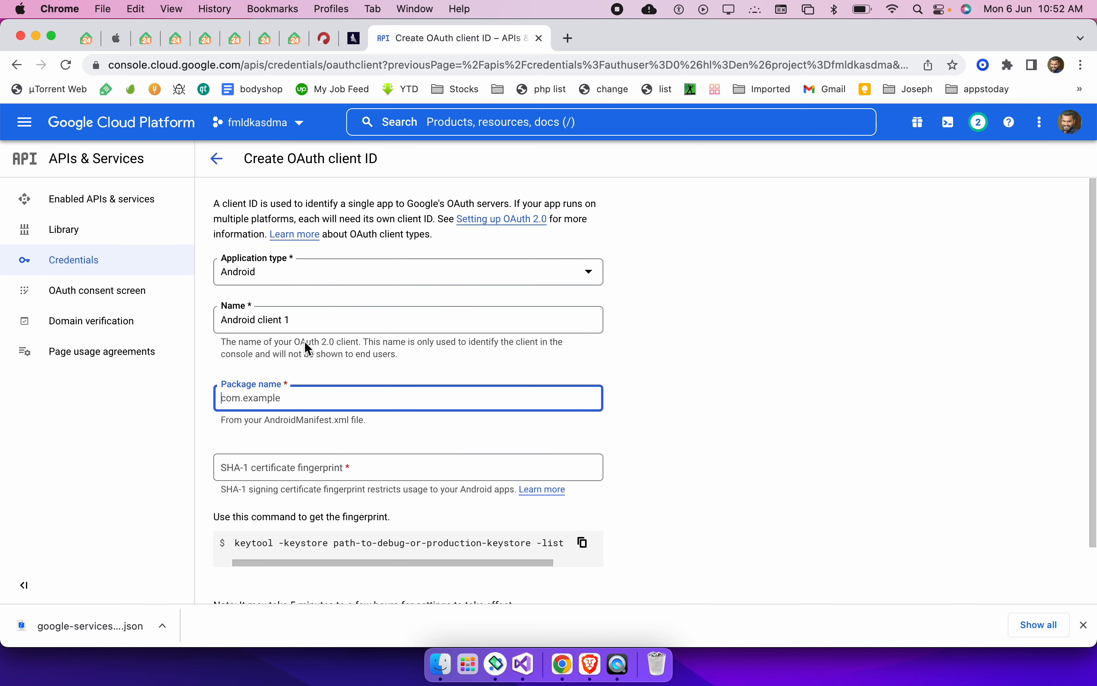
left_click(355, 45)
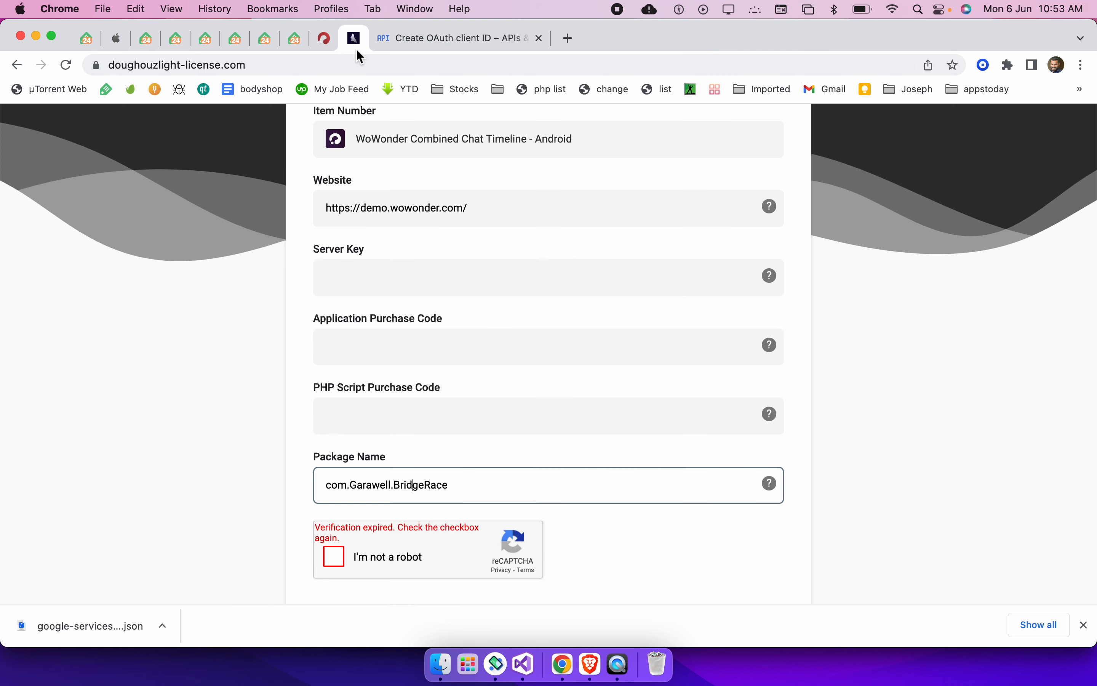
double_click(448, 486)
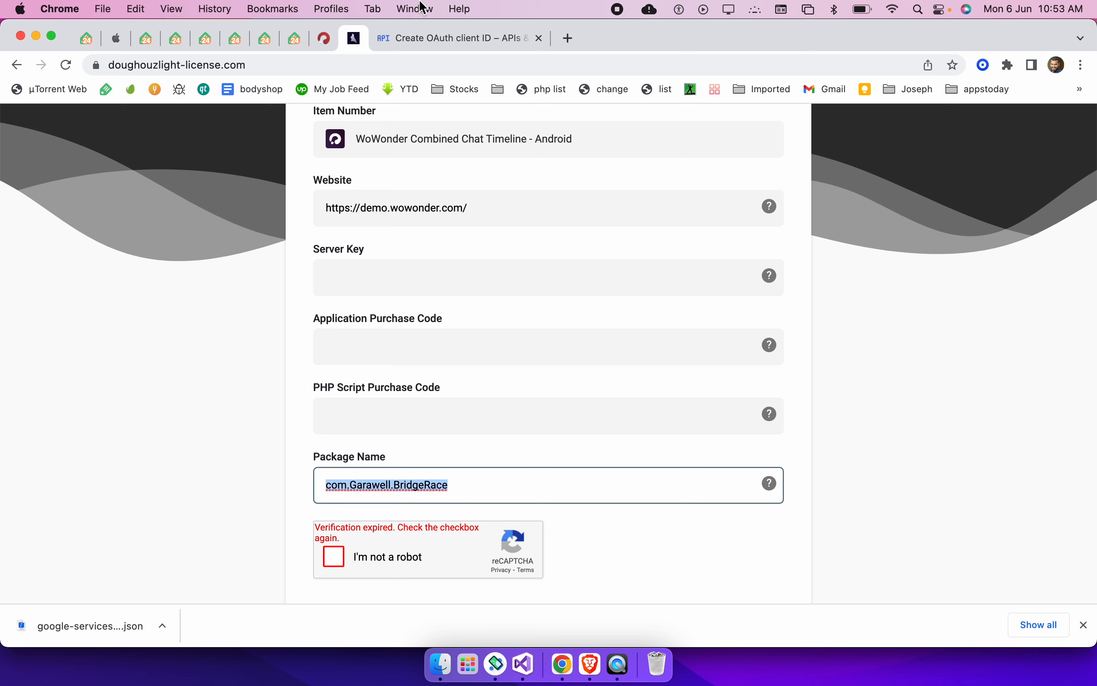
left_click(447, 50)
key("super+v")
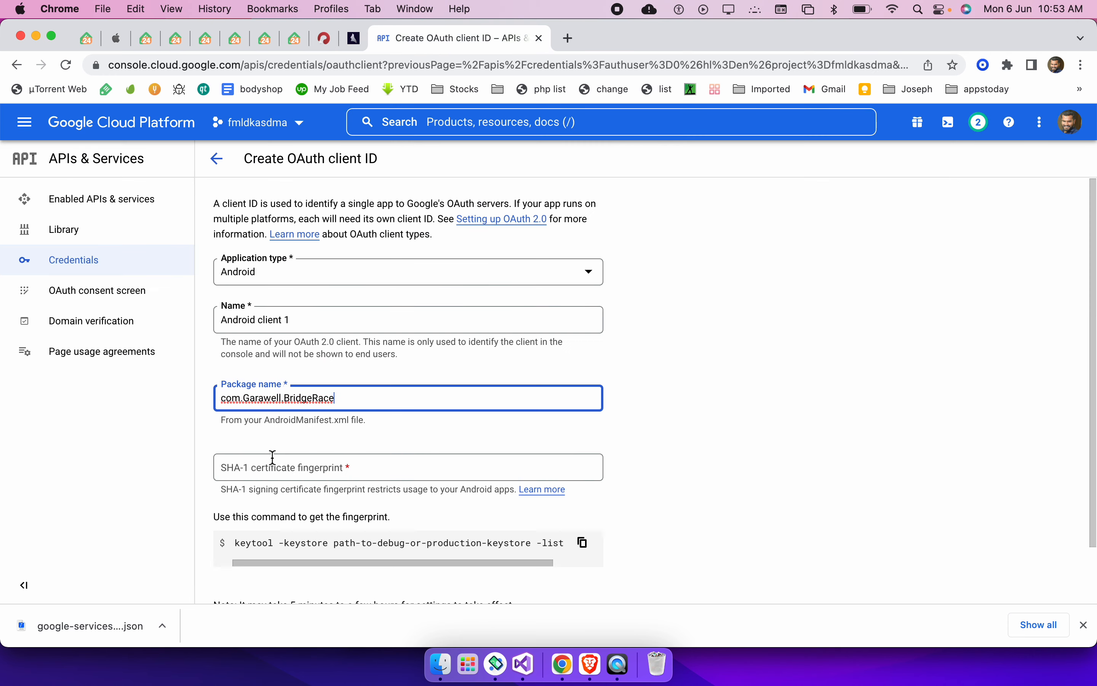
left_click(335, 403)
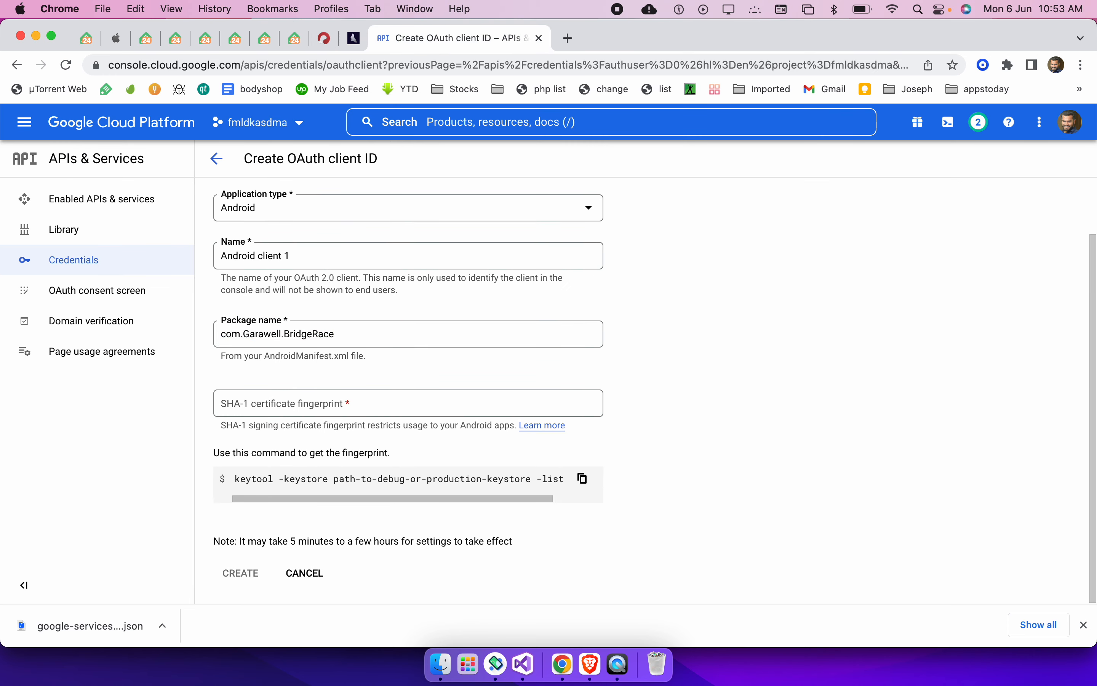
key("super+v")
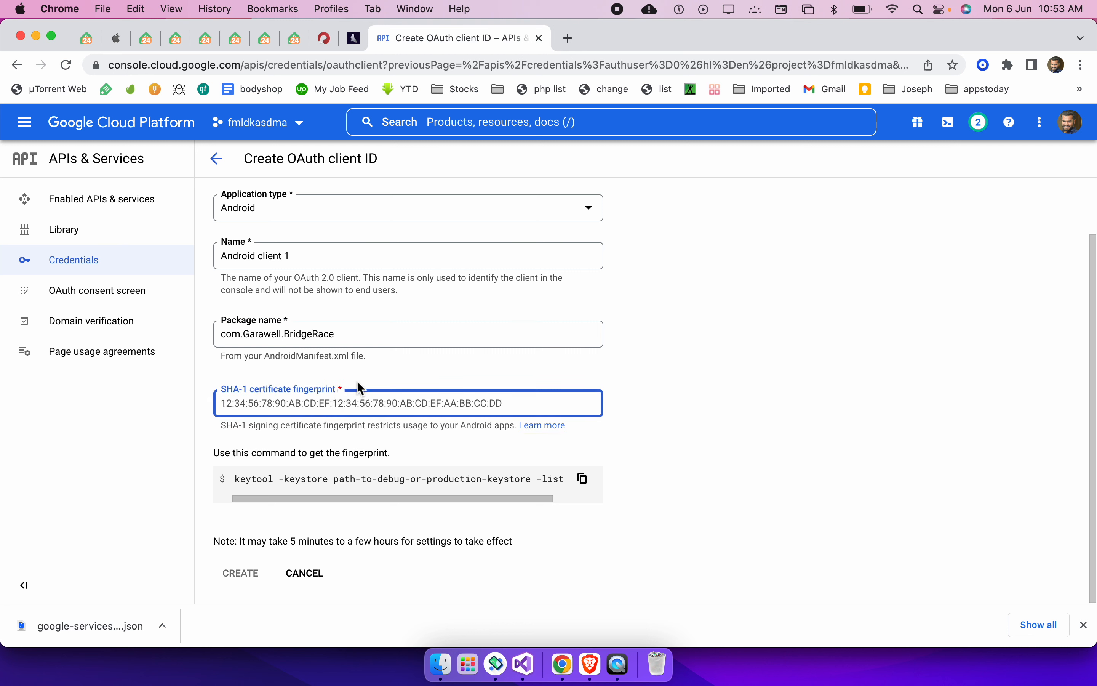
left_click_drag(339, 389, 251, 395)
left_click(251, 394)
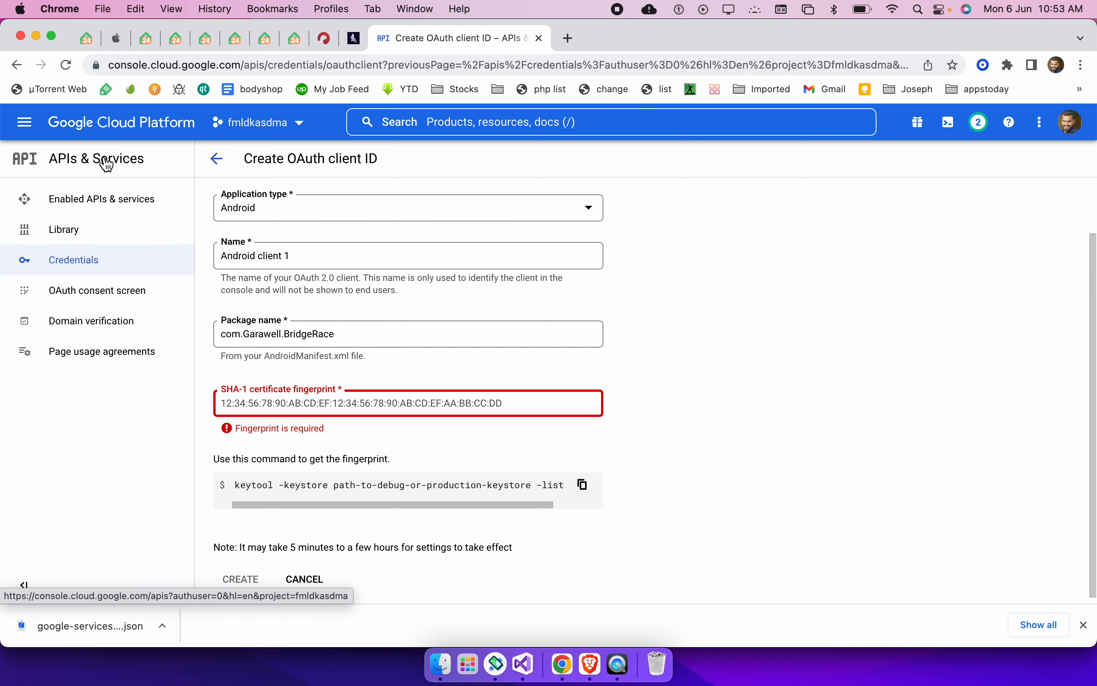
Return to the Credentials list without creating the Android client and copy the auto-created Web client's client ID
left_click(73, 261)
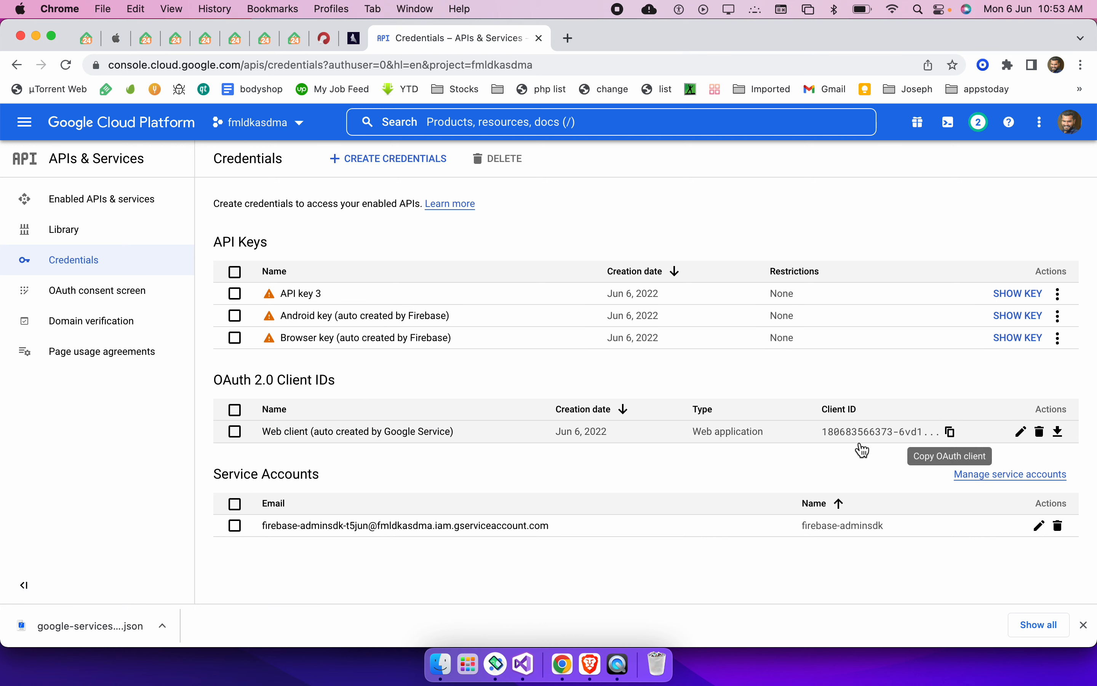
left_click(954, 439)
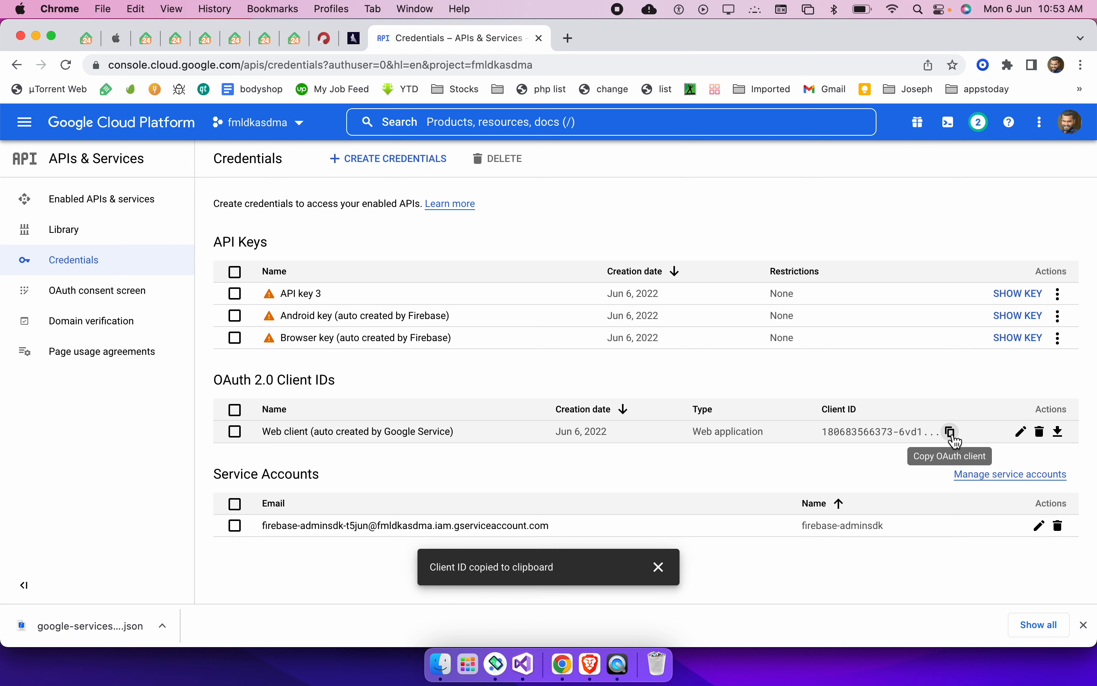
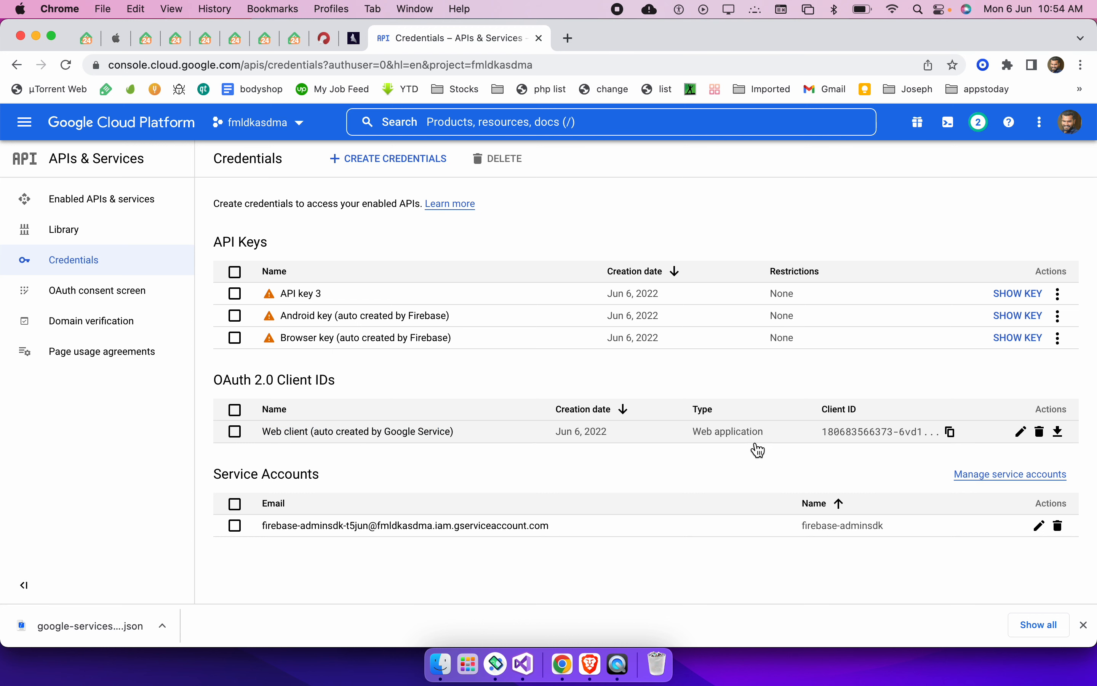
left_click(952, 433)
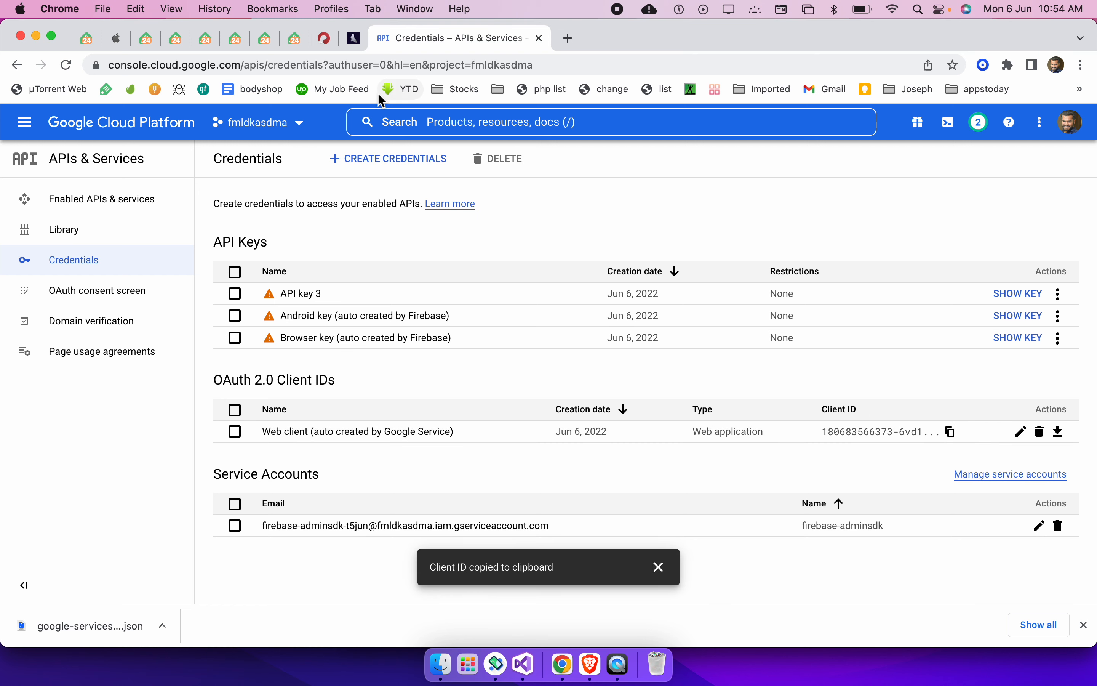
Switch to the WoWonder admin site and open the Social Login Settings page
left_click(325, 39)
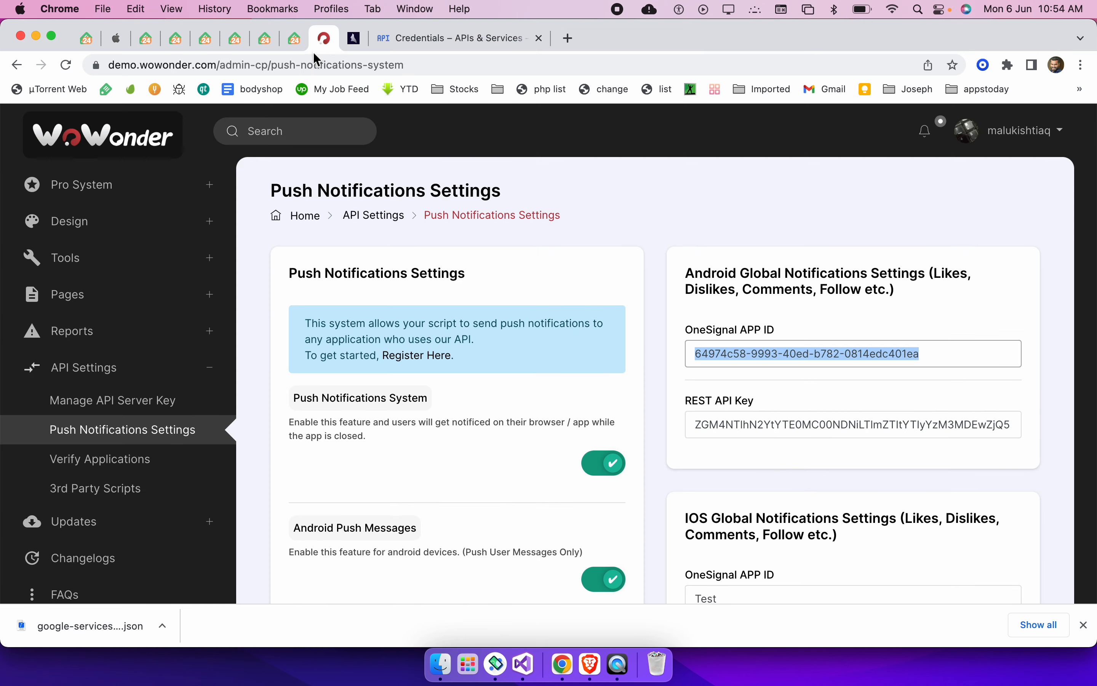
scroll(157, 238, "up", 5)
left_click(157, 238)
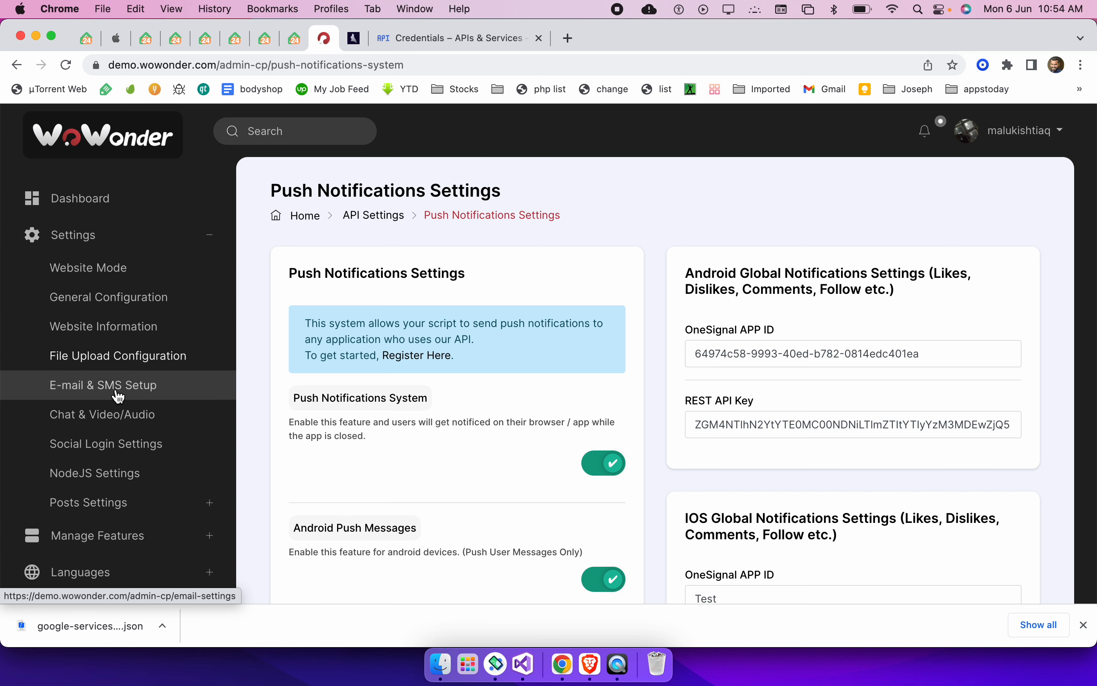
left_click(116, 428)
left_click(119, 441)
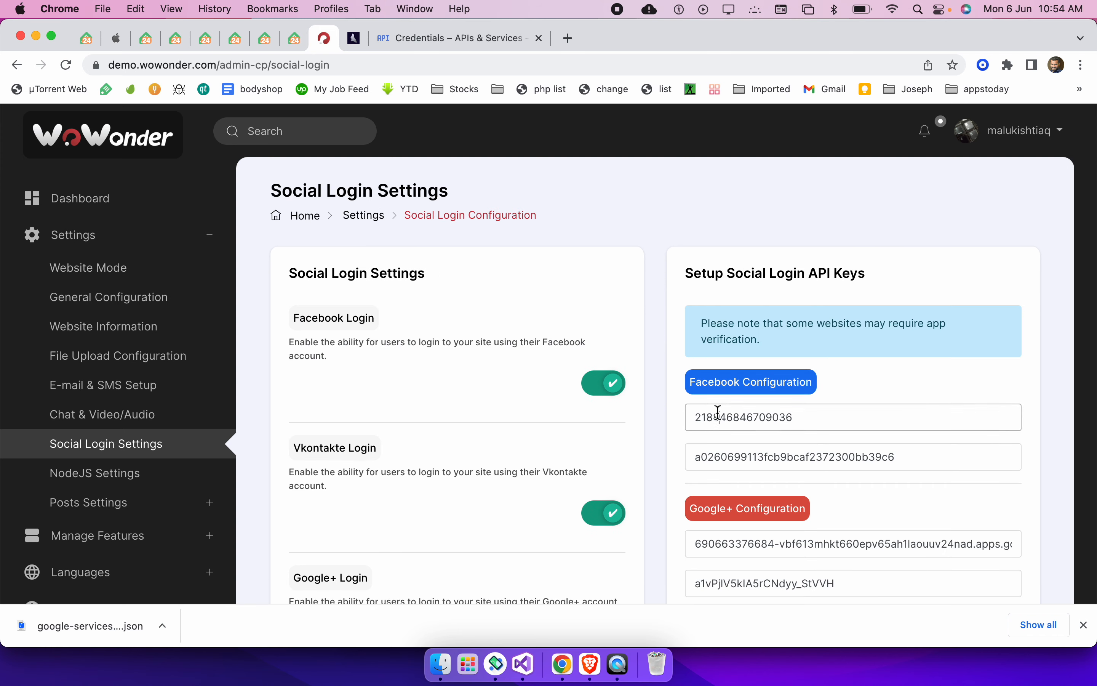
Replace the client ID in the Google+ Configuration with the copied Web client ID
scroll(746, 383, "down", 10)
scroll(746, 382, "up", 10)
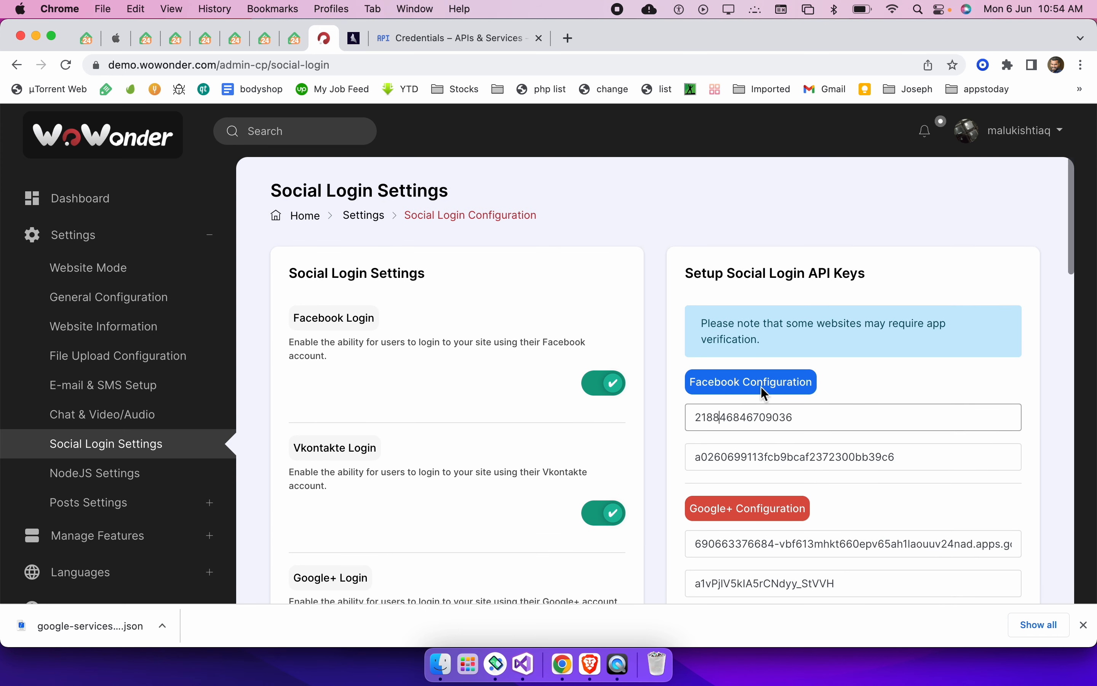
scroll(762, 385, "down", 1)
double_click(747, 507)
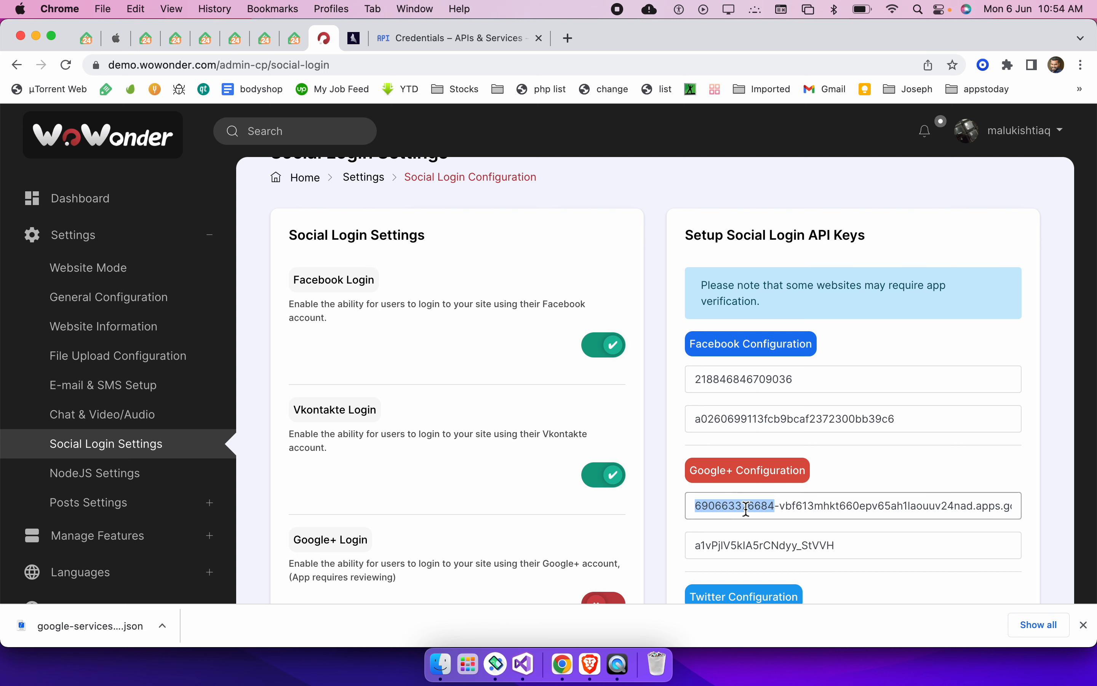
key("super+a")
key("super+v")
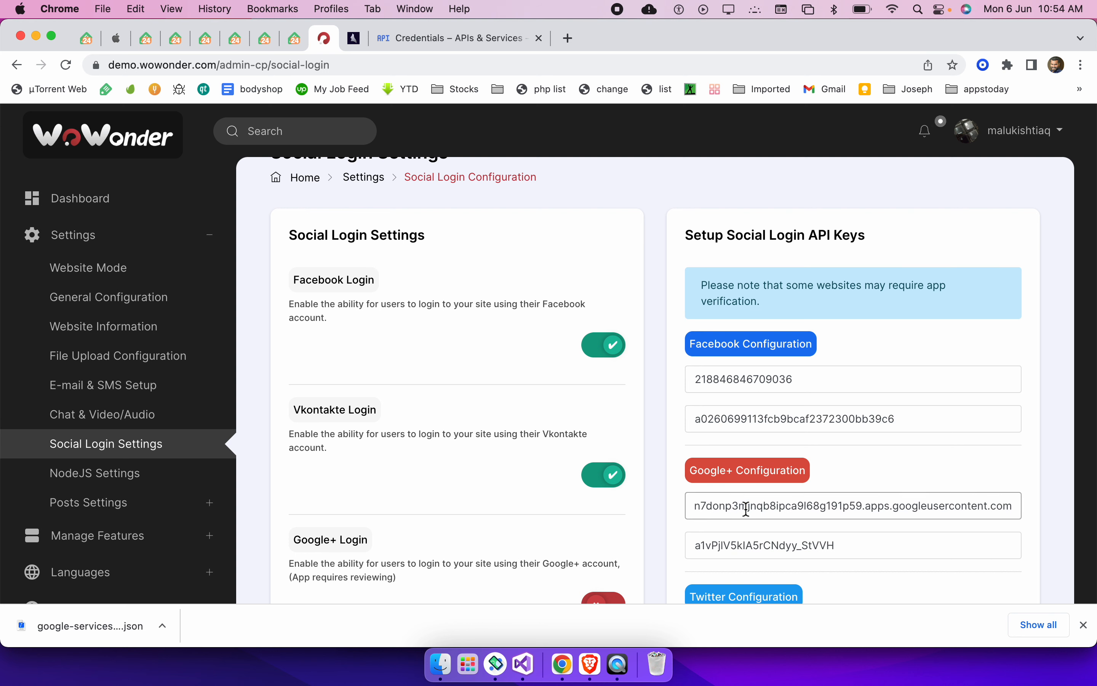
double_click(735, 545)
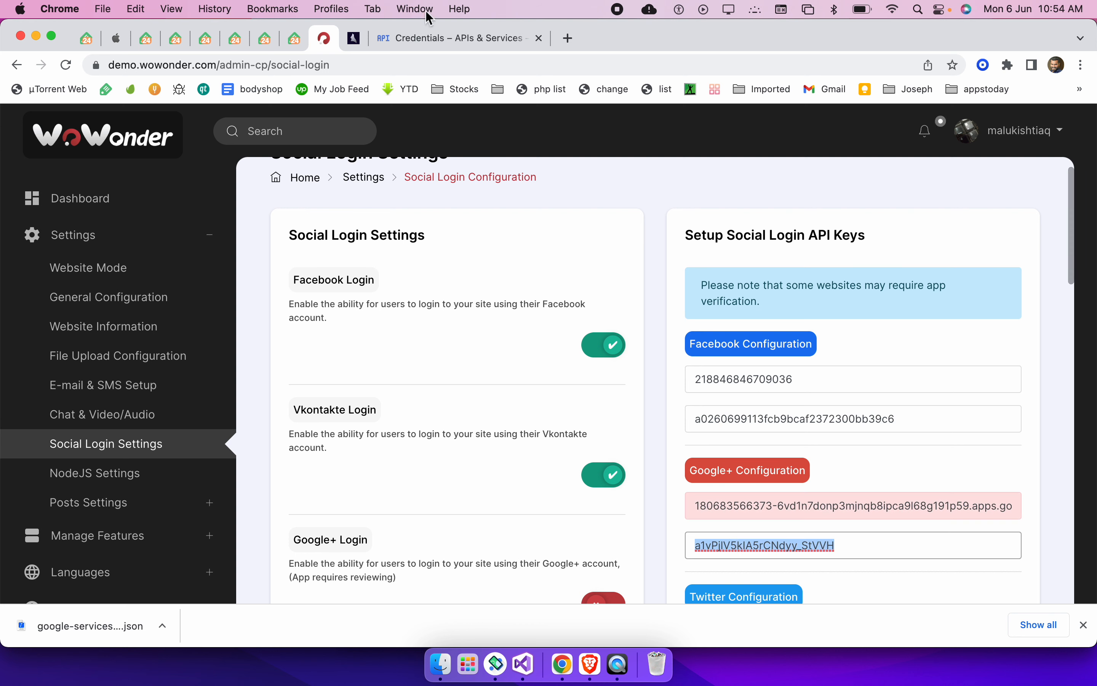
Copy the Web client's client ID again from Google Cloud, switch to Visual Studio and open AppSettings.cs
left_click(426, 40)
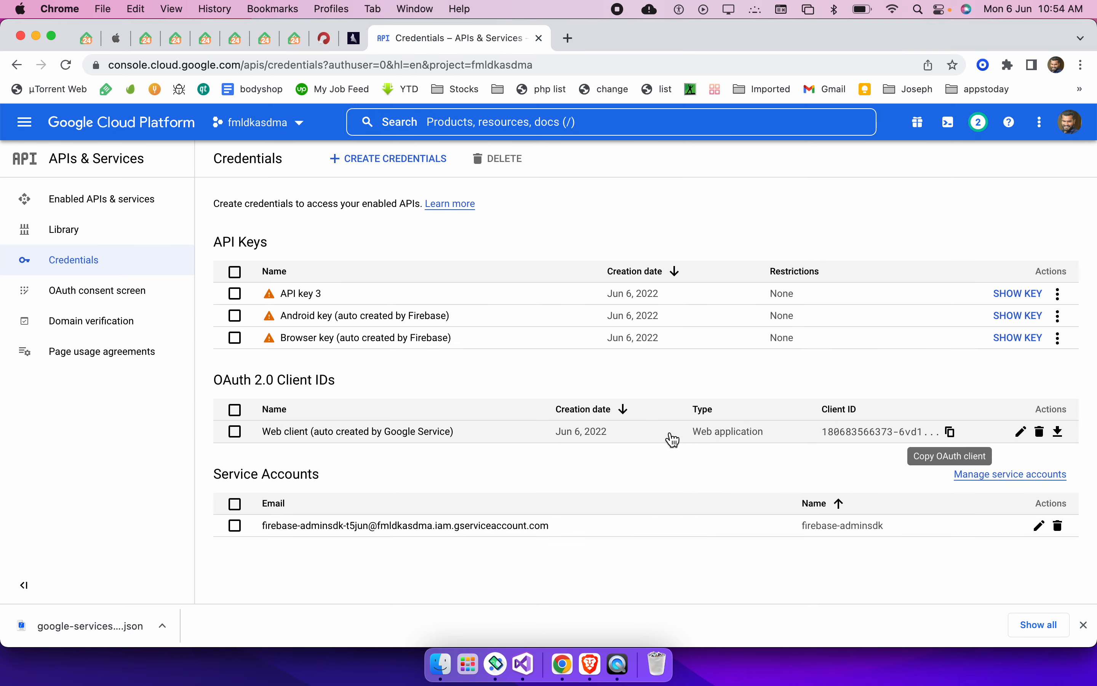
left_click(952, 432)
left_click(525, 665)
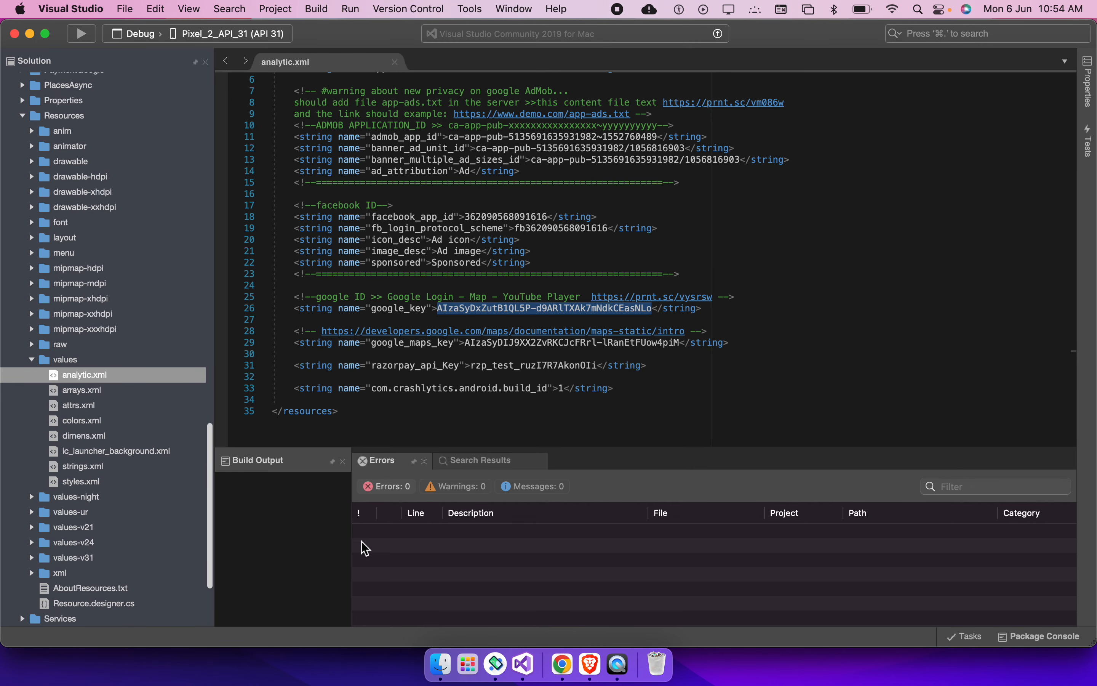
scroll(109, 456, "down", 5)
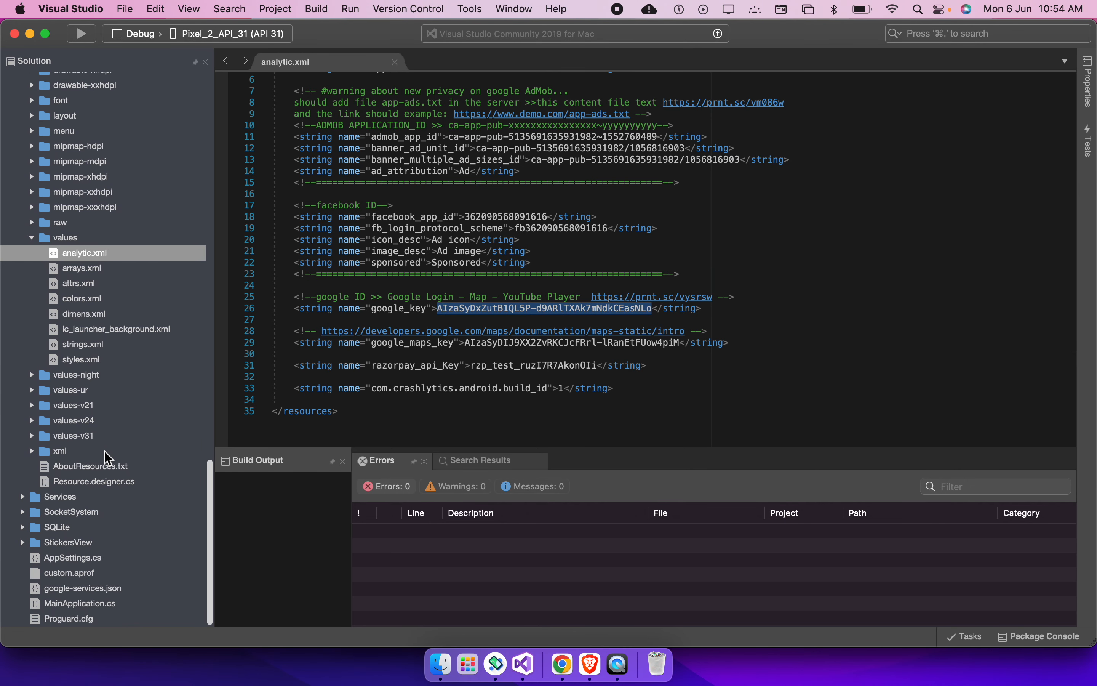
double_click(62, 558)
Replace the ClientId string under Social Logins in AppSettings.cs with the copied Google client ID
scroll(587, 248, "down", 20)
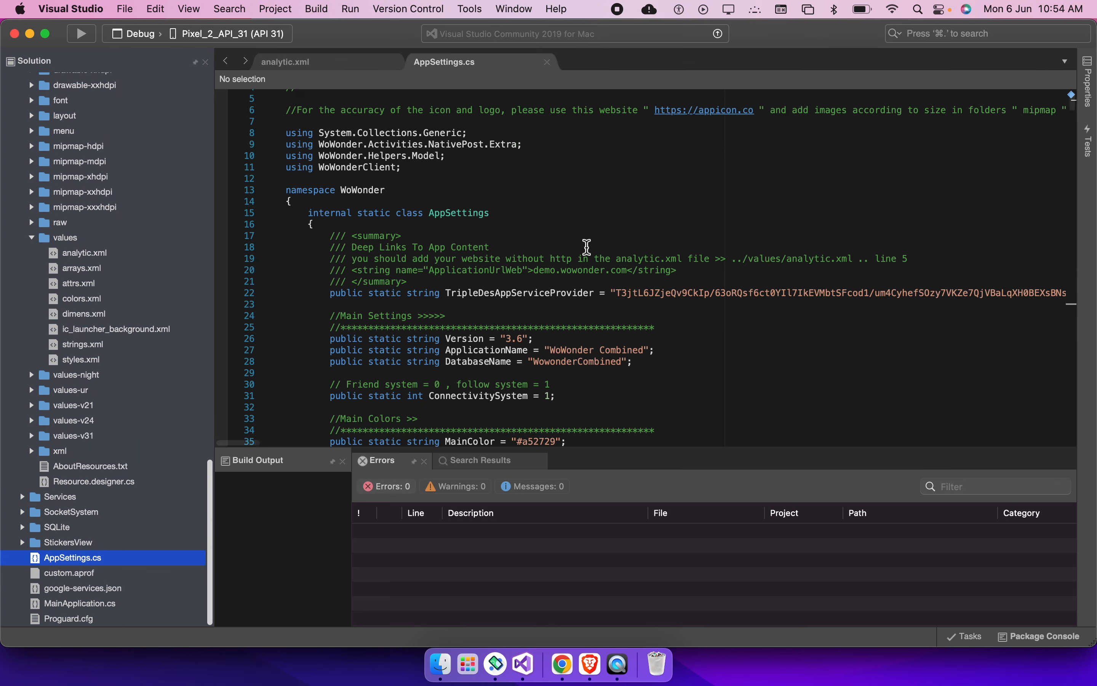
scroll(587, 248, "down", 20)
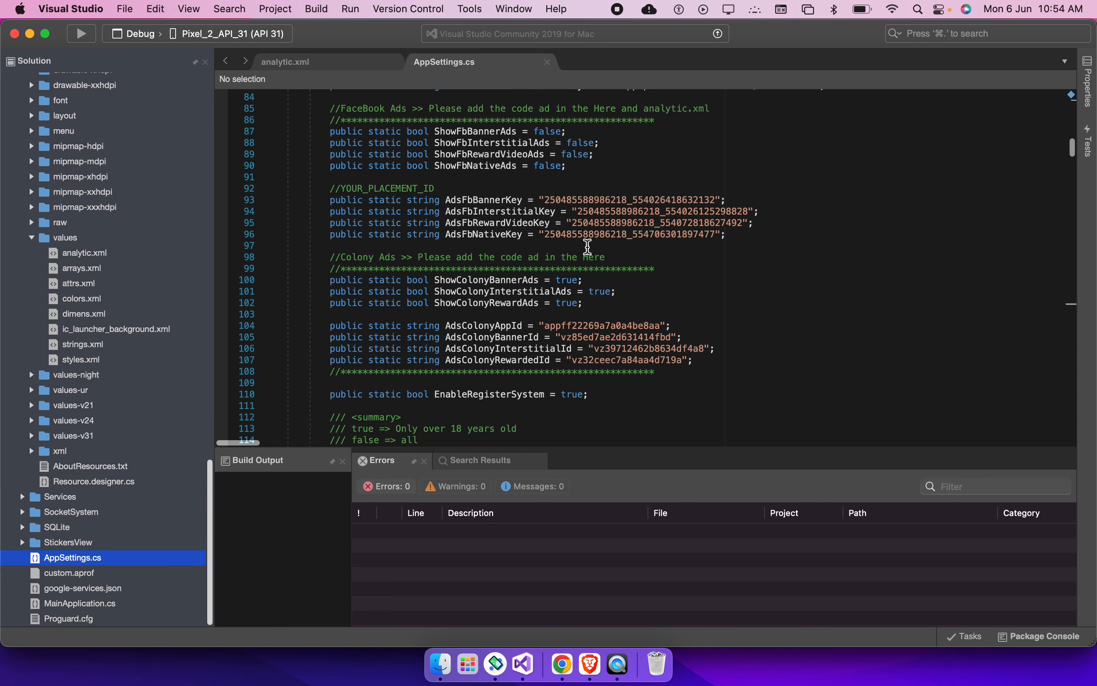
left_click(561, 221)
left_click_drag(561, 221, 958, 218)
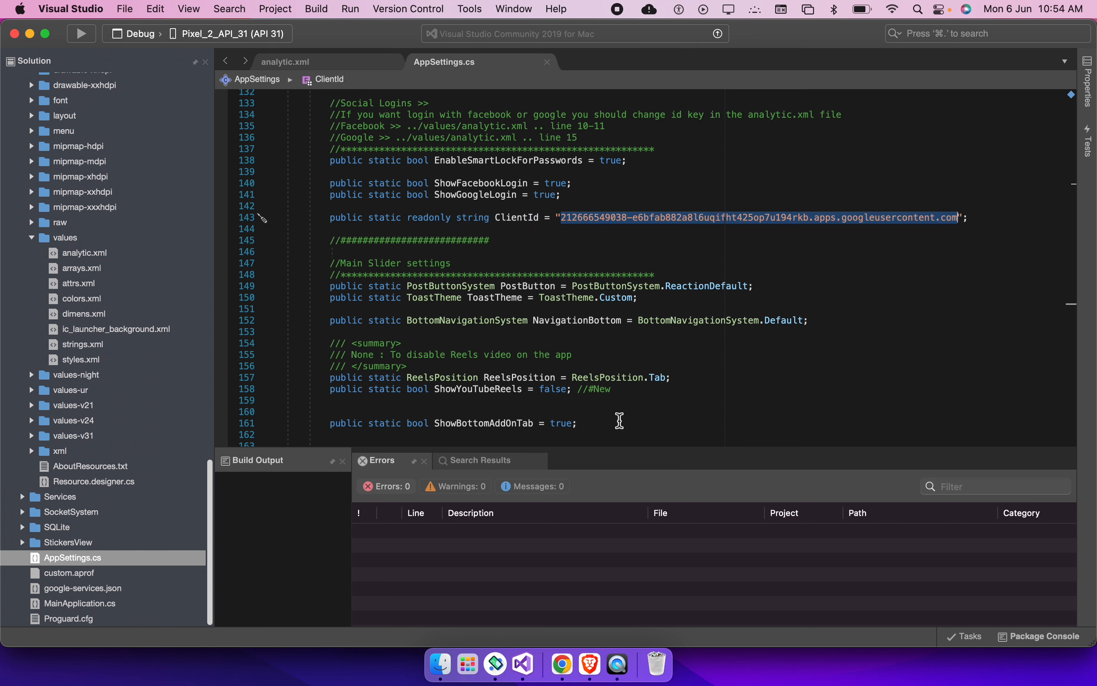
key("super+v")
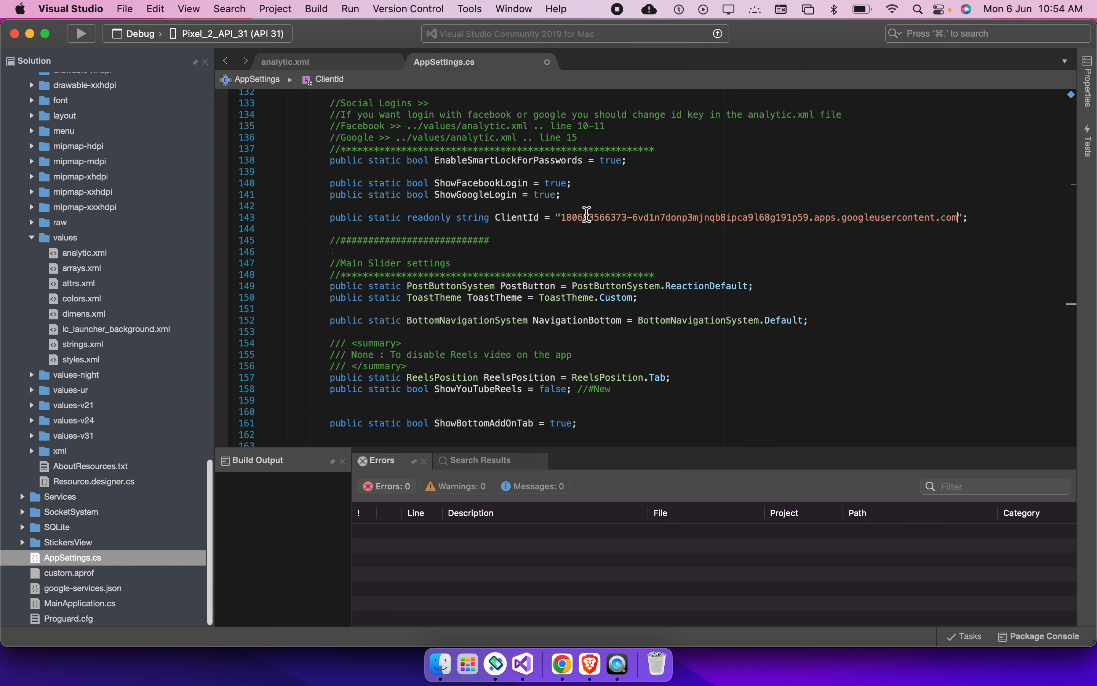
Review the ShowFacebookLogin and ShowGoogleLogin flags above the ClientId line in AppSettings.cs
left_click(528, 196)
double_click(546, 194)
left_click_drag(436, 198, 331, 187)
left_click(589, 201)
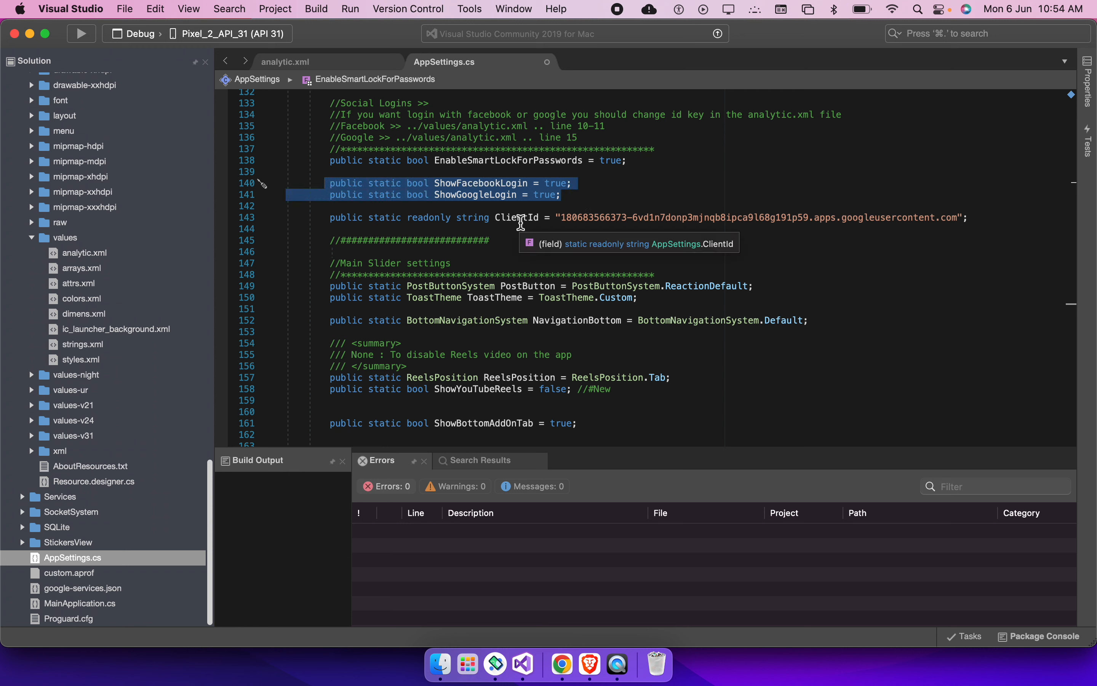
left_click(601, 215)
Change the PostButton value under Main Slider settings to PostButtonSystem.Like using the suggested enum values
scroll(601, 213, "down", 2)
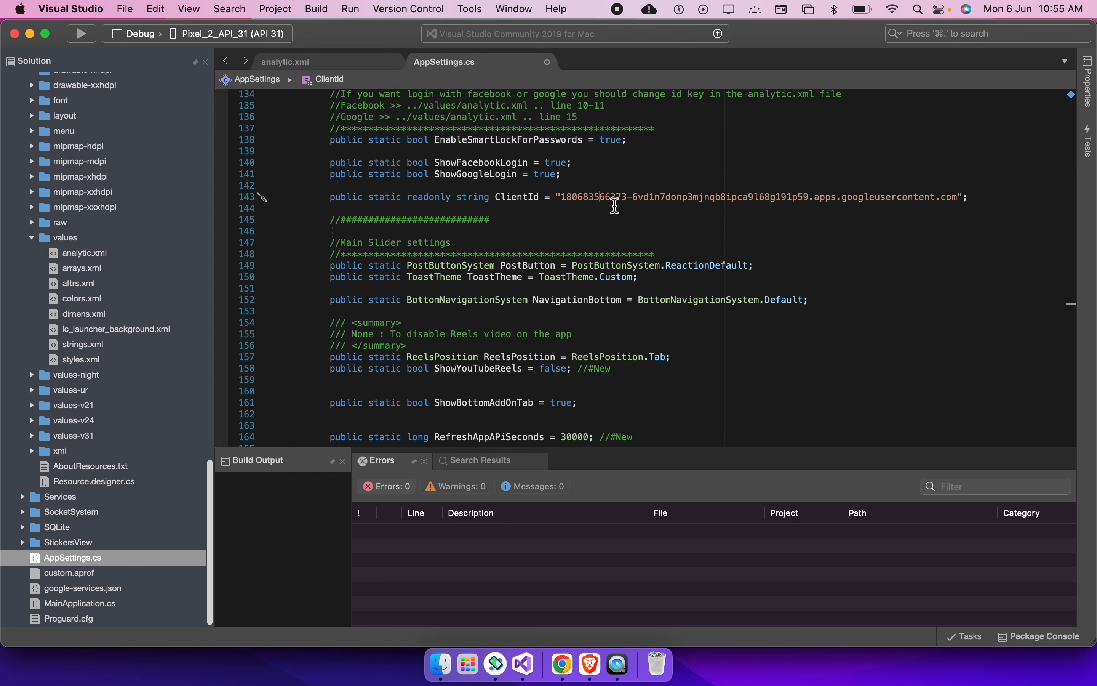
scroll(511, 238, "down", 4)
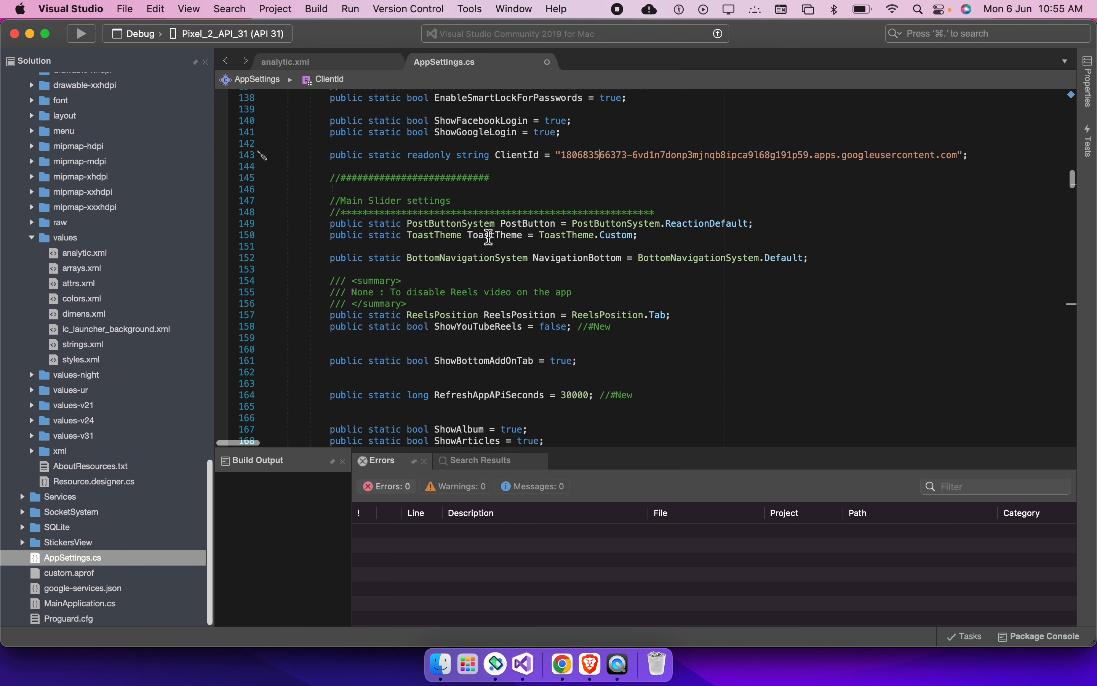
double_click(705, 224)
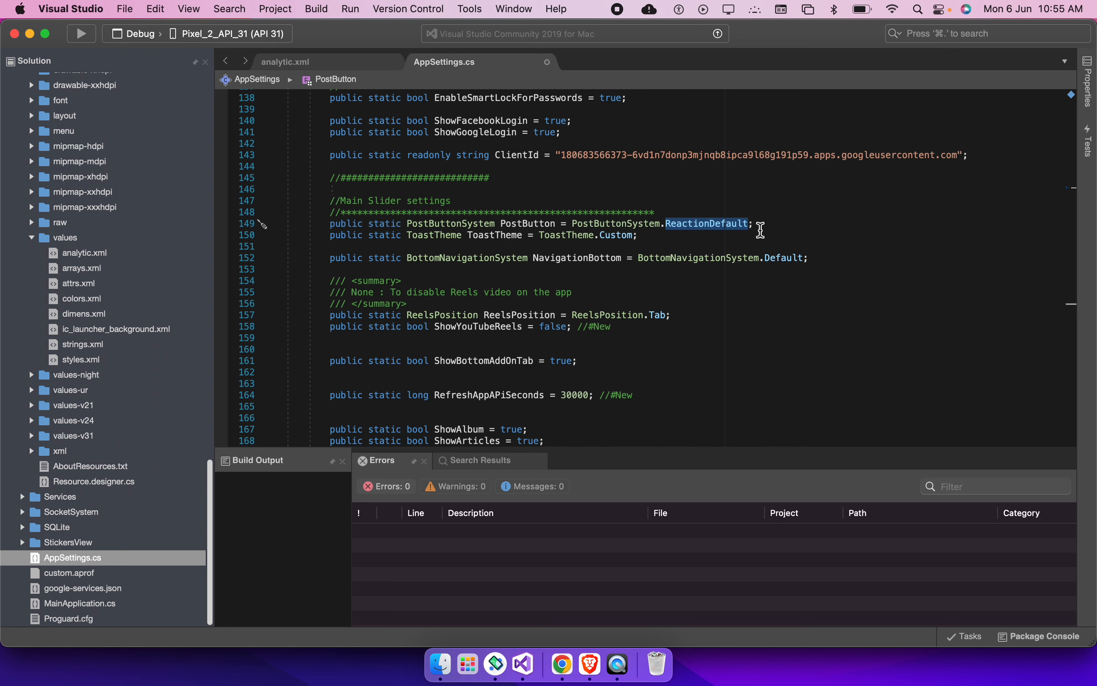
key("BackSpace")
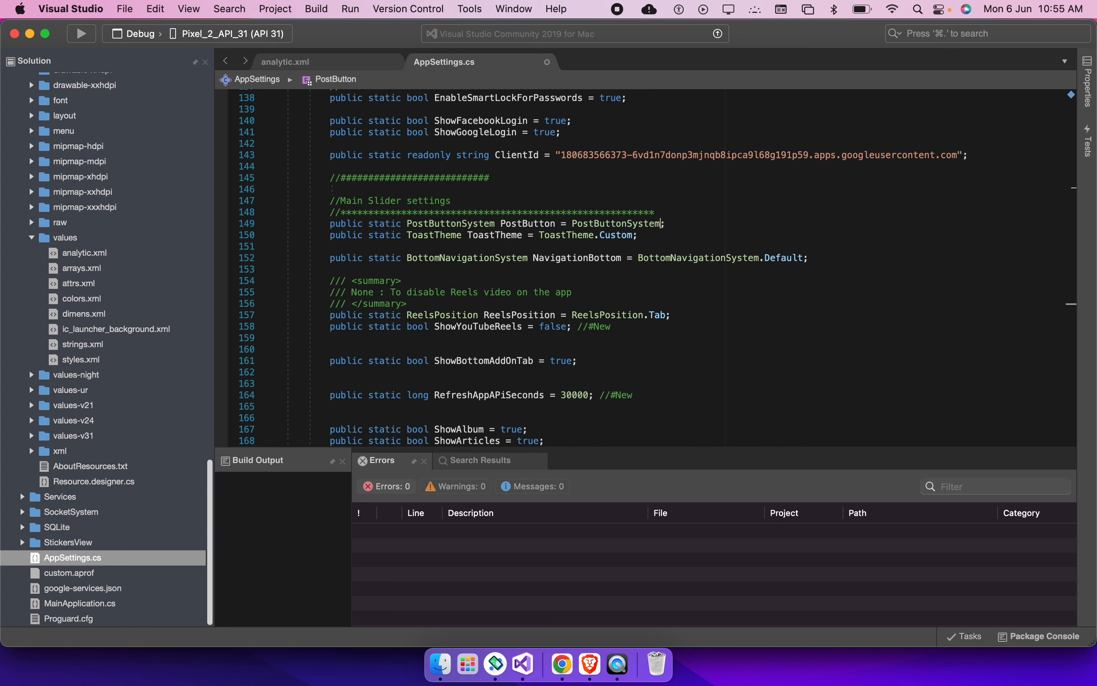
type(".l")
key("BackSpace")
key("ctrl+space")
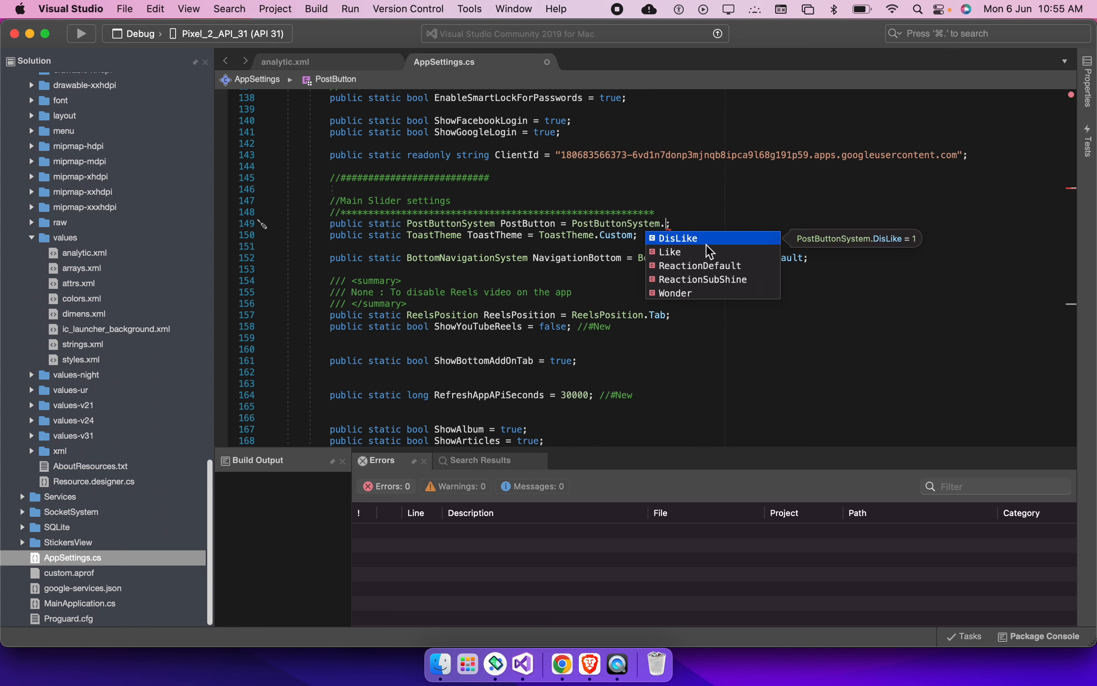
key("Down")
key("Down")
key("Down")
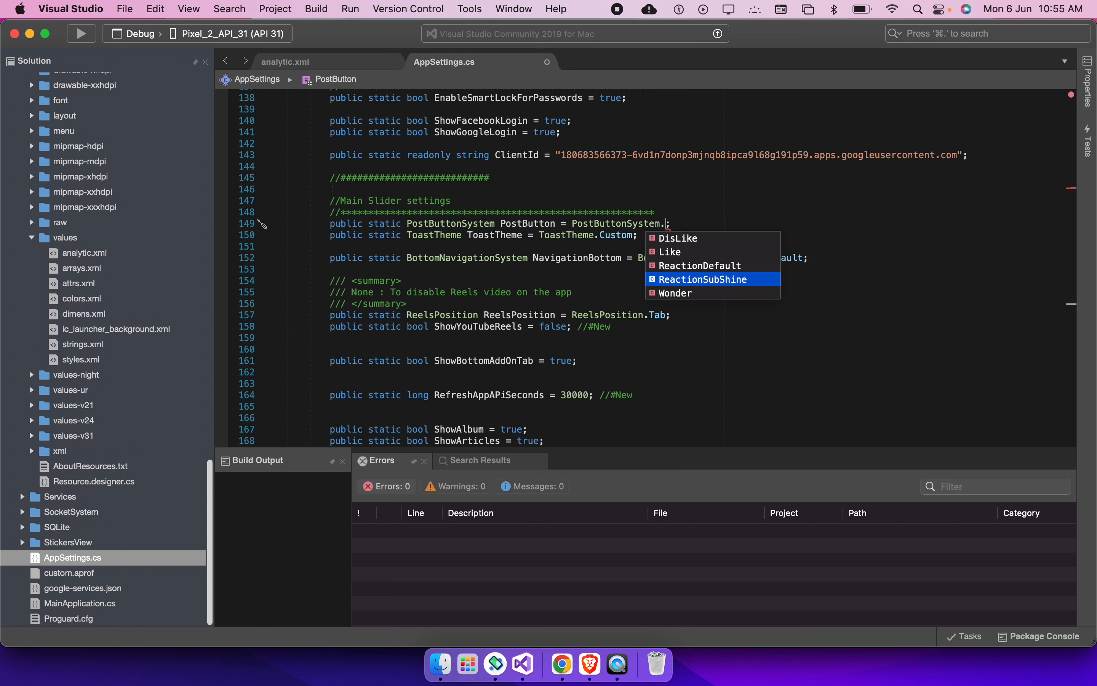
key("Up")
key("Down")
key("Down")
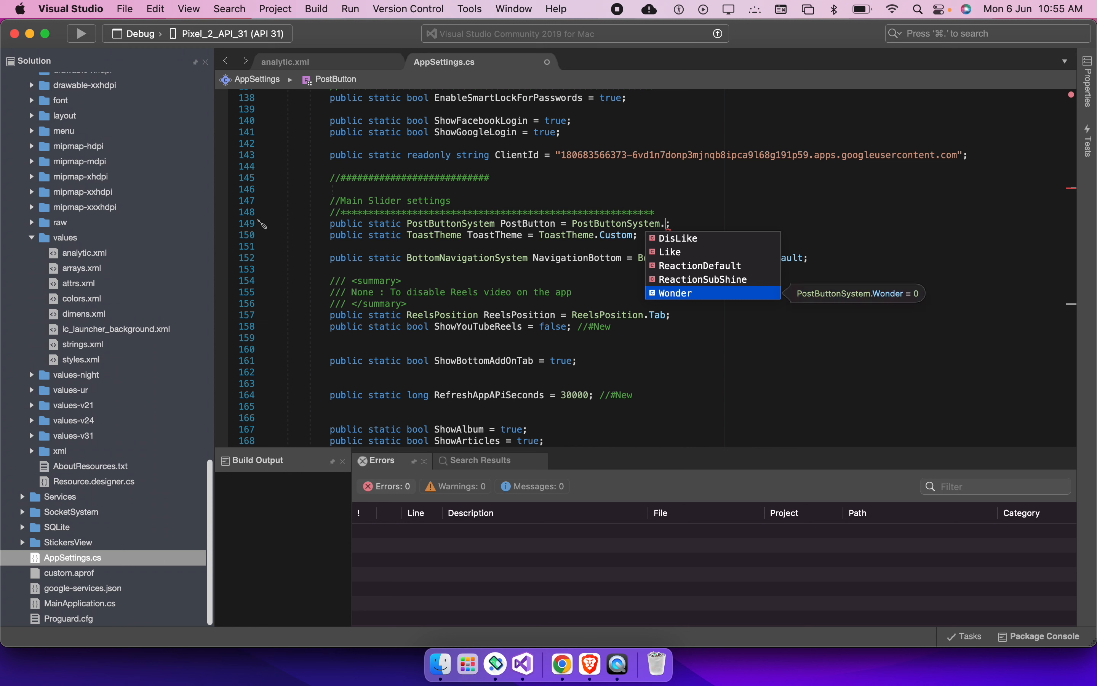
key("Up")
key("Up")
key("Up")
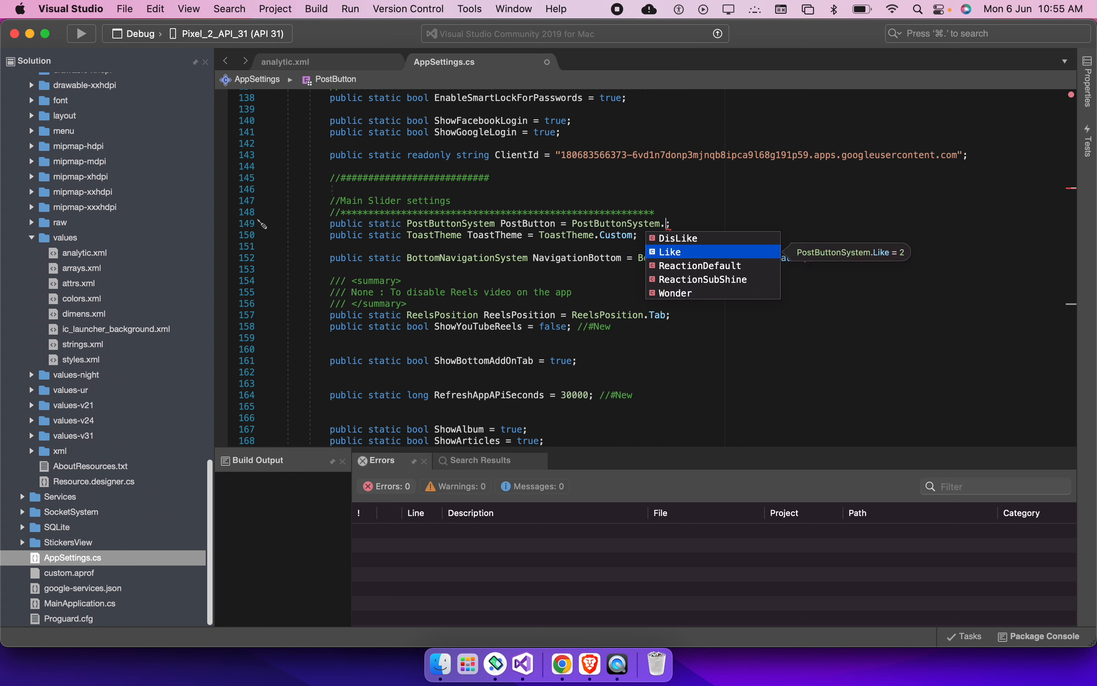
key("Return")
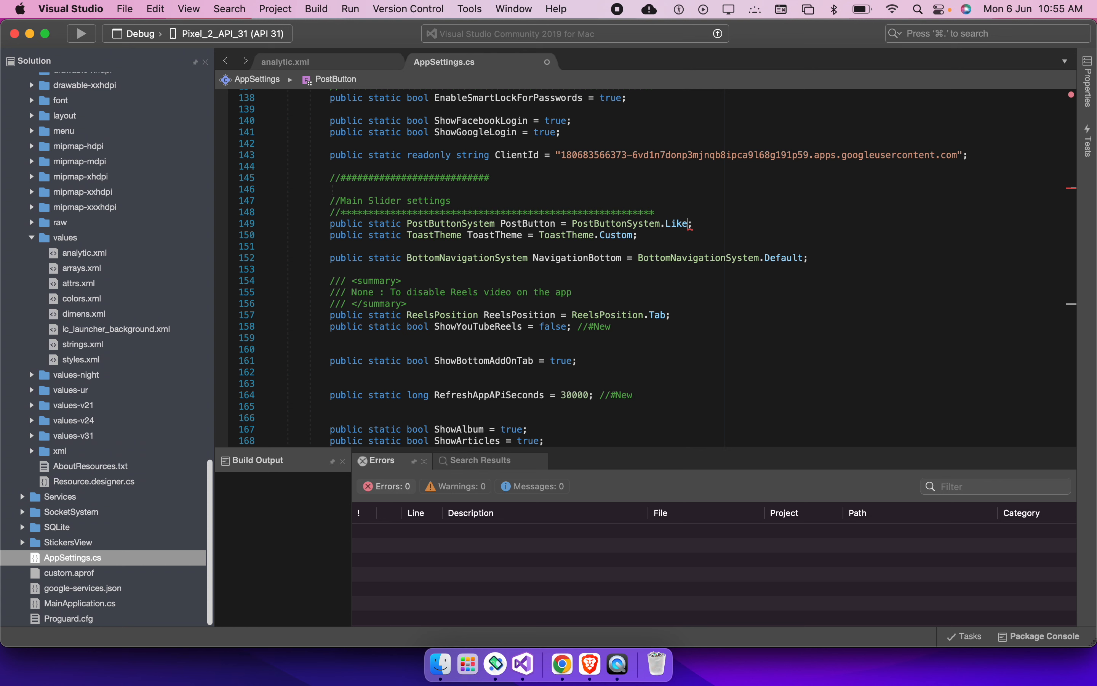
Clear the enum value assigned to ReelsPosition in AppSettings.cs and bring up the suggested values for it
scroll(638, 199, "down", 3)
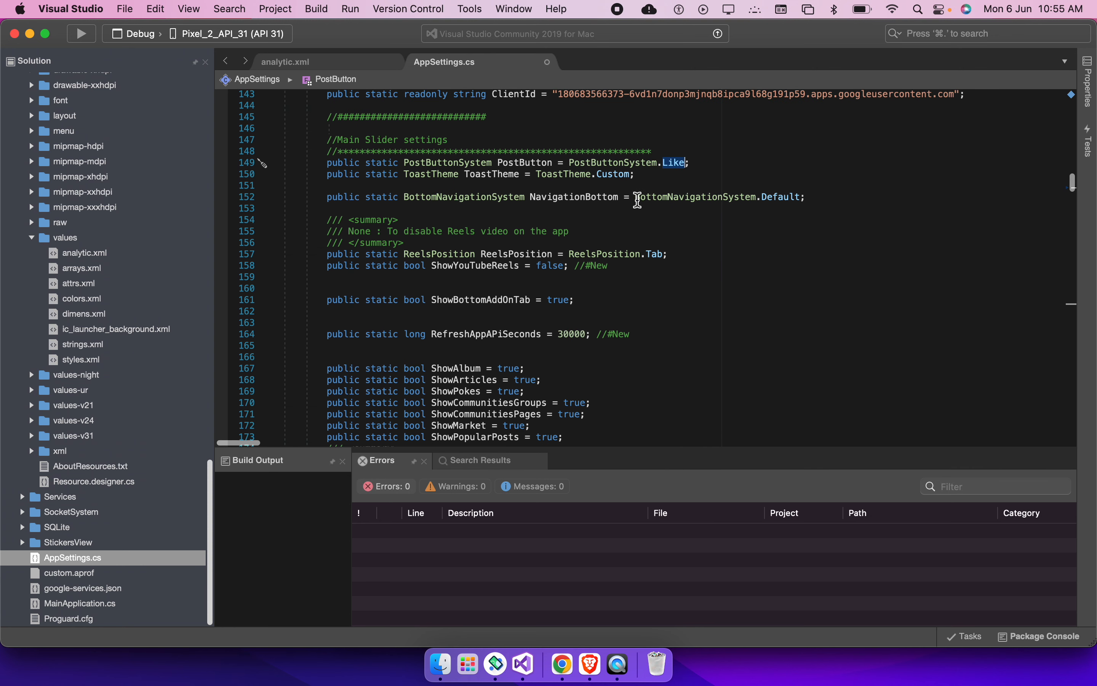
scroll(663, 198, "down", 1)
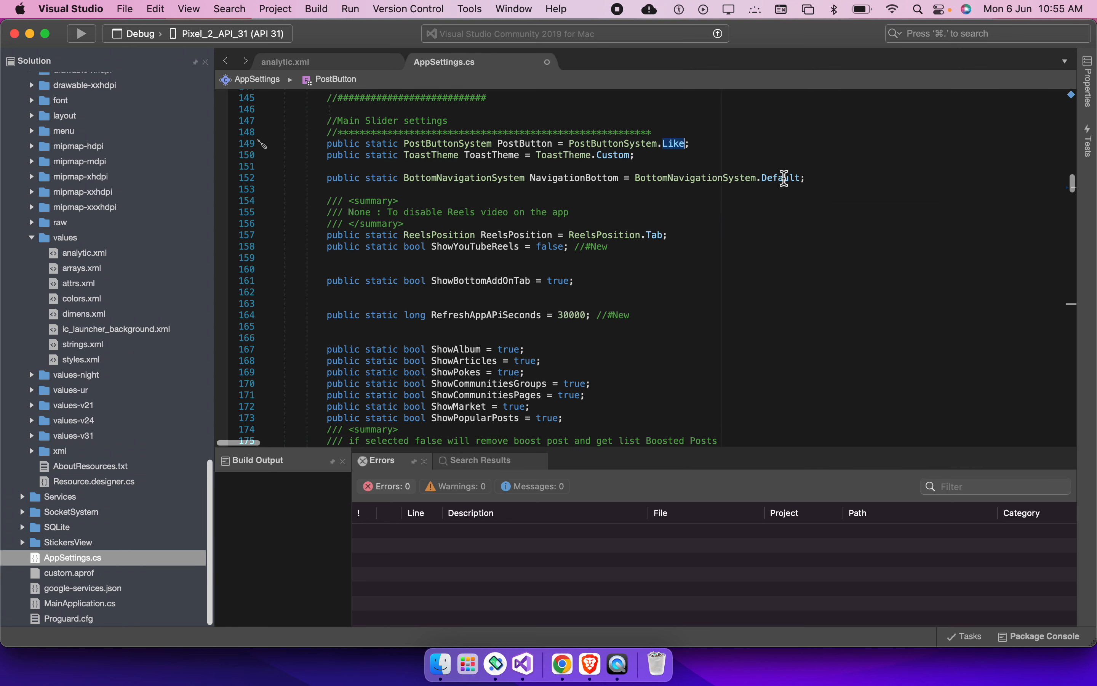
scroll(487, 190, "down", 3)
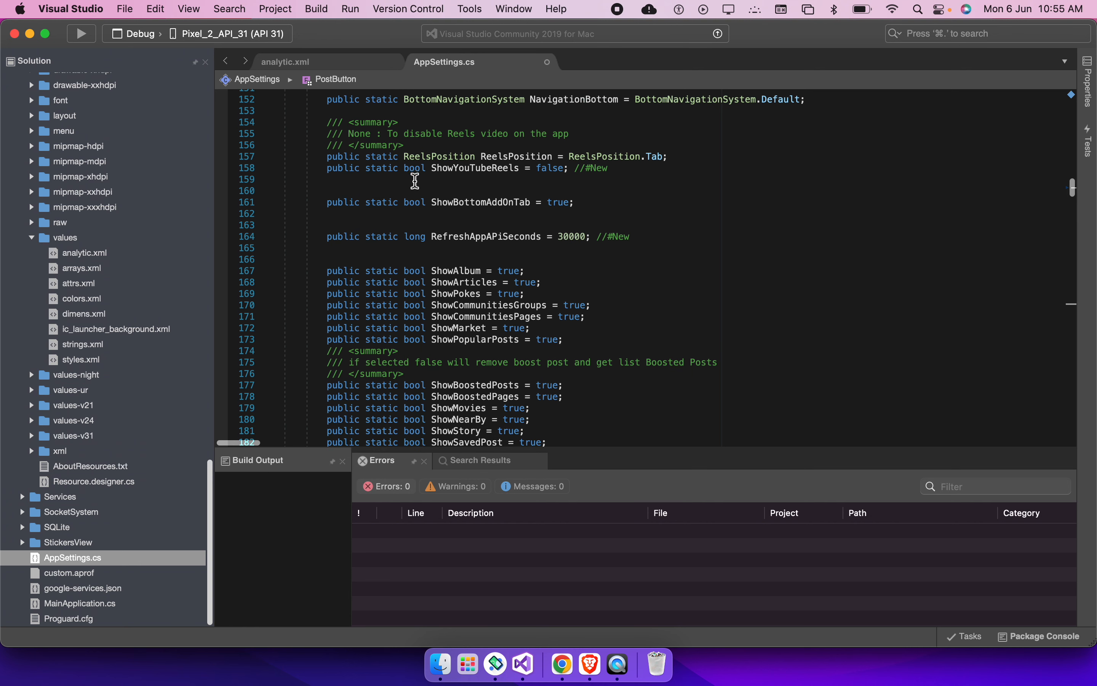
scroll(576, 193, "down", 2)
scroll(616, 186, "down", 1)
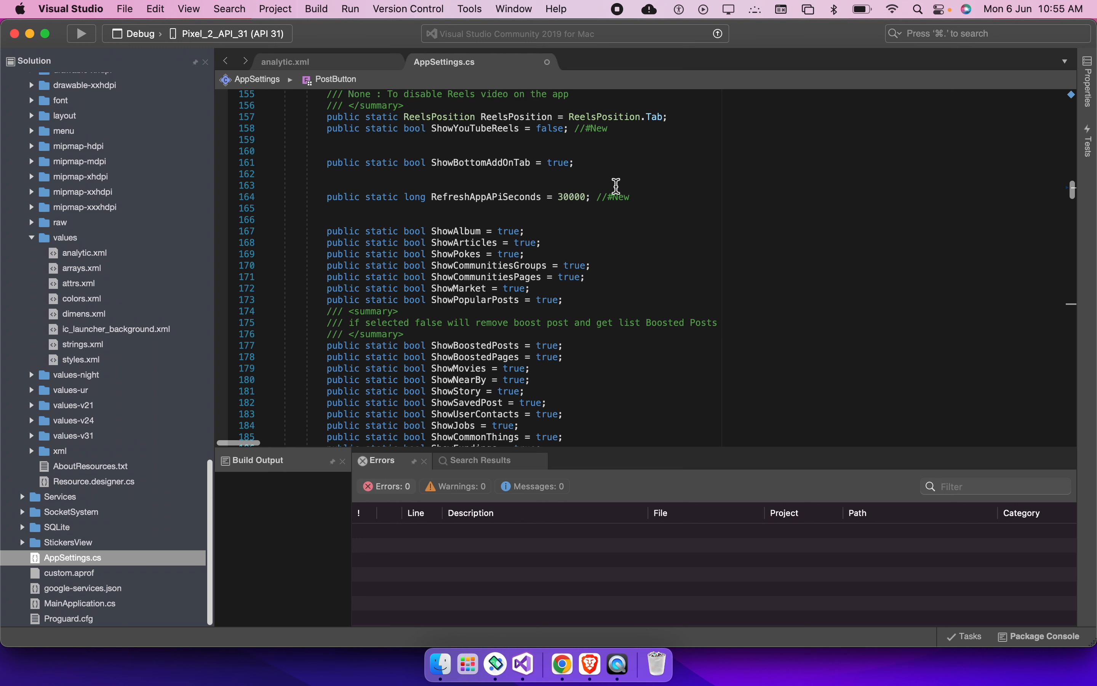
scroll(663, 187, "right", 1)
double_click(643, 117)
key("BackSpace")
key("BackSpace")
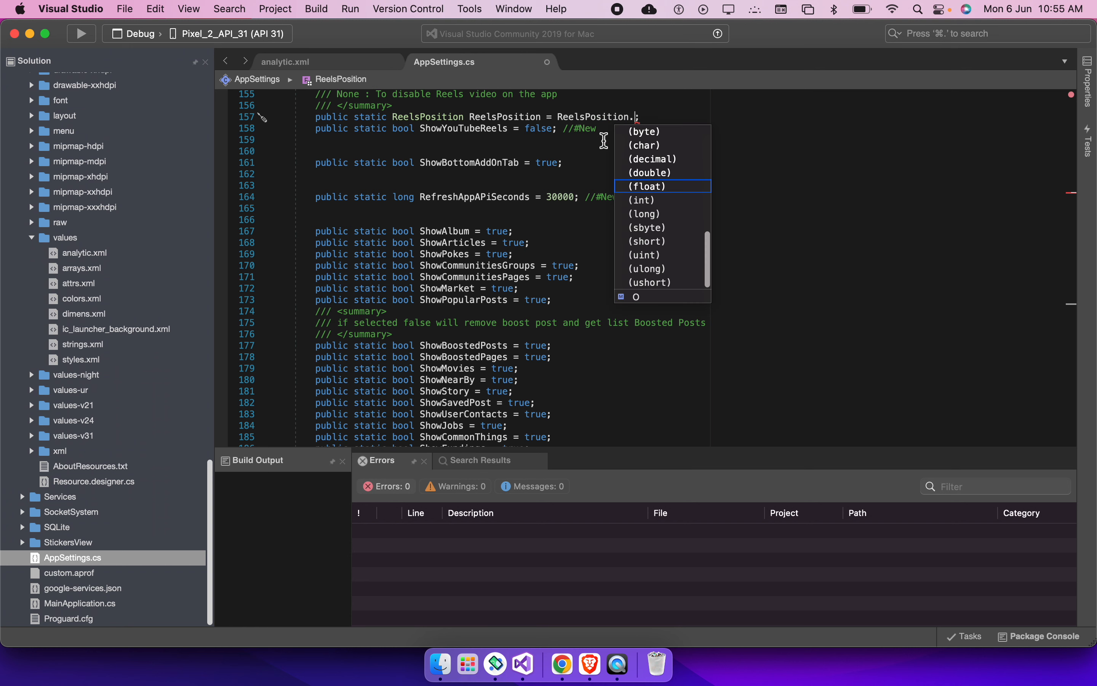
scroll(663, 240, "up", 10)
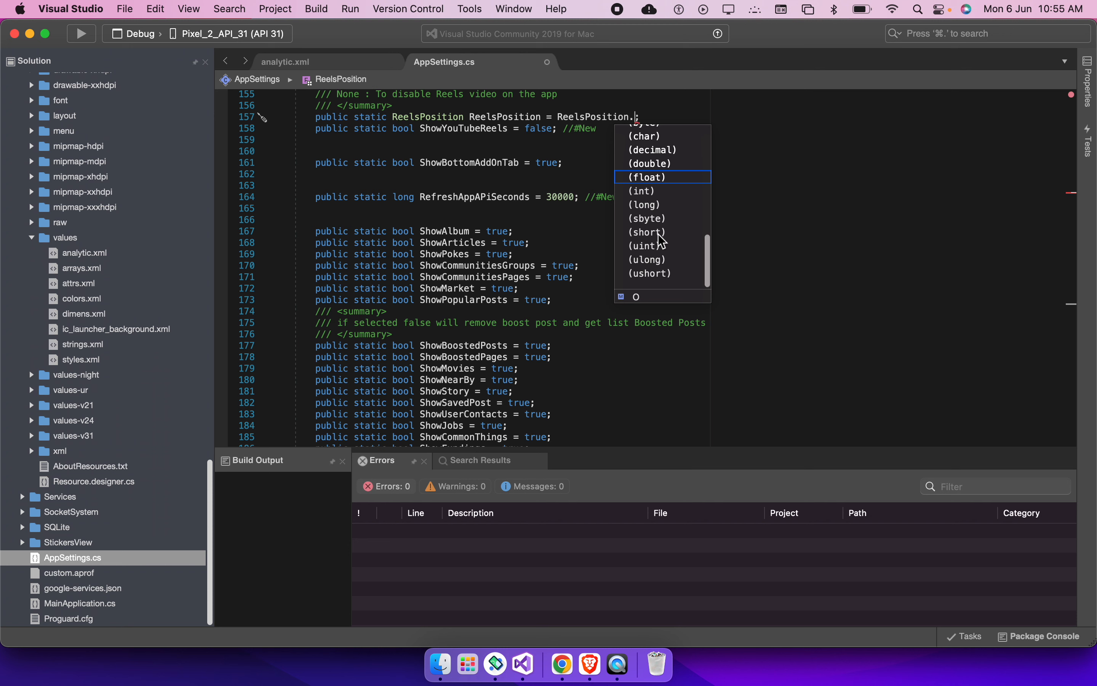
scroll(662, 241, "down", 3)
scroll(660, 233, "up", 5)
scroll(661, 169, "down", 5)
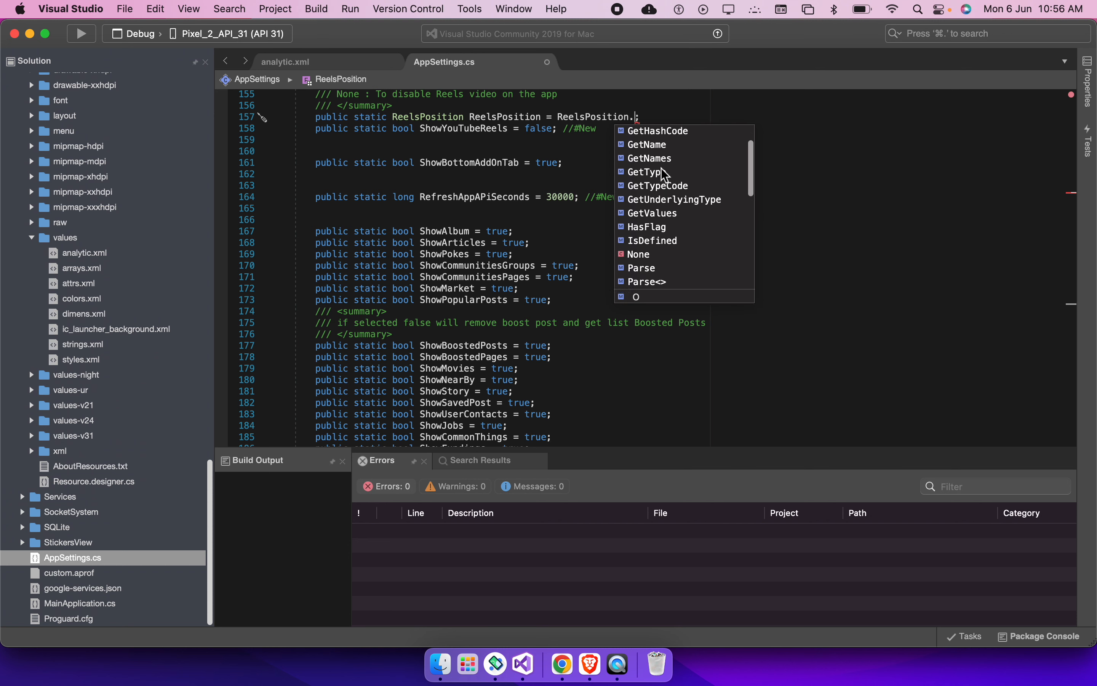
Examine the None, Tab and ToolBar options among the suggested ReelsPosition values
left_click(643, 222)
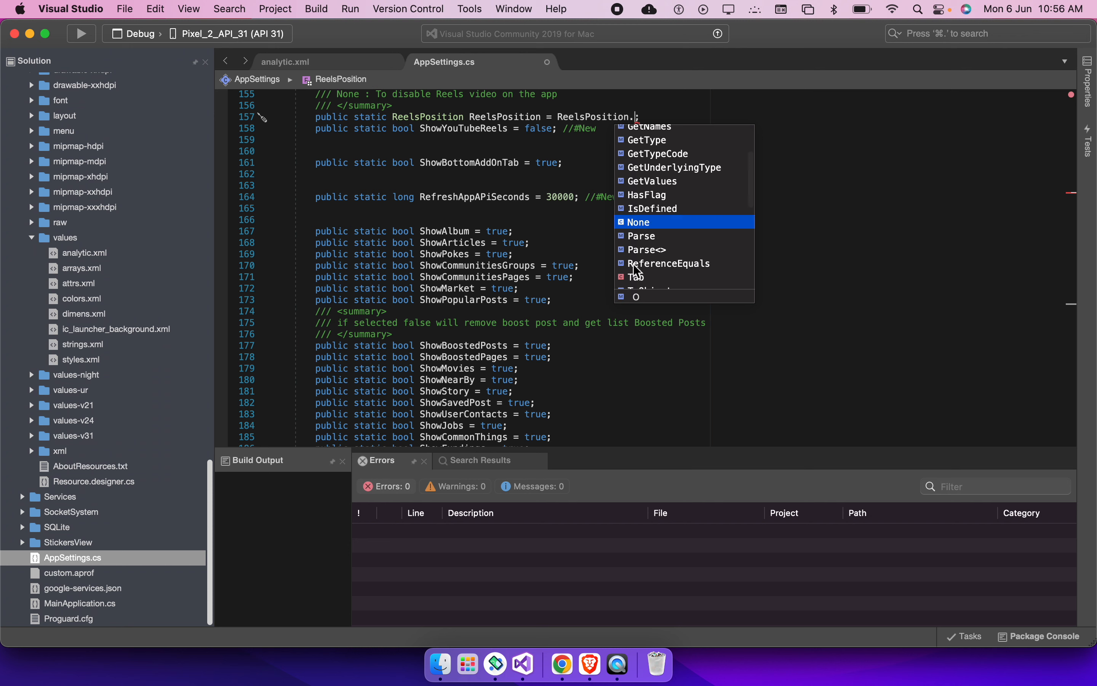
scroll(642, 269, "down", 2)
left_click(653, 254)
scroll(671, 254, "down", 2)
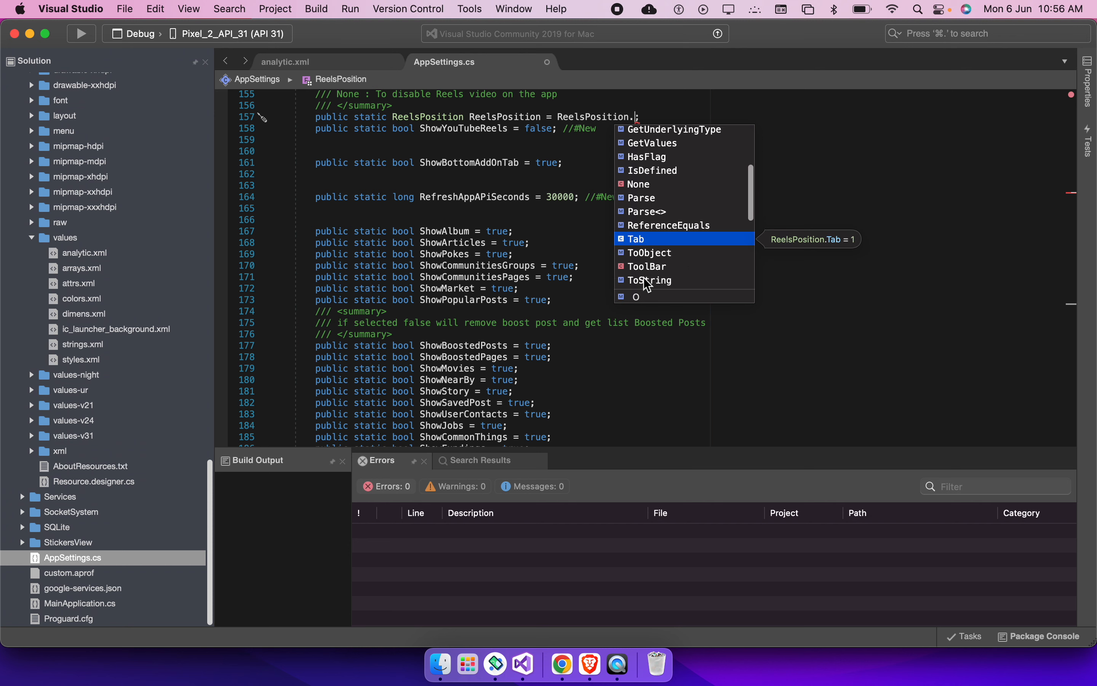
left_click(682, 248)
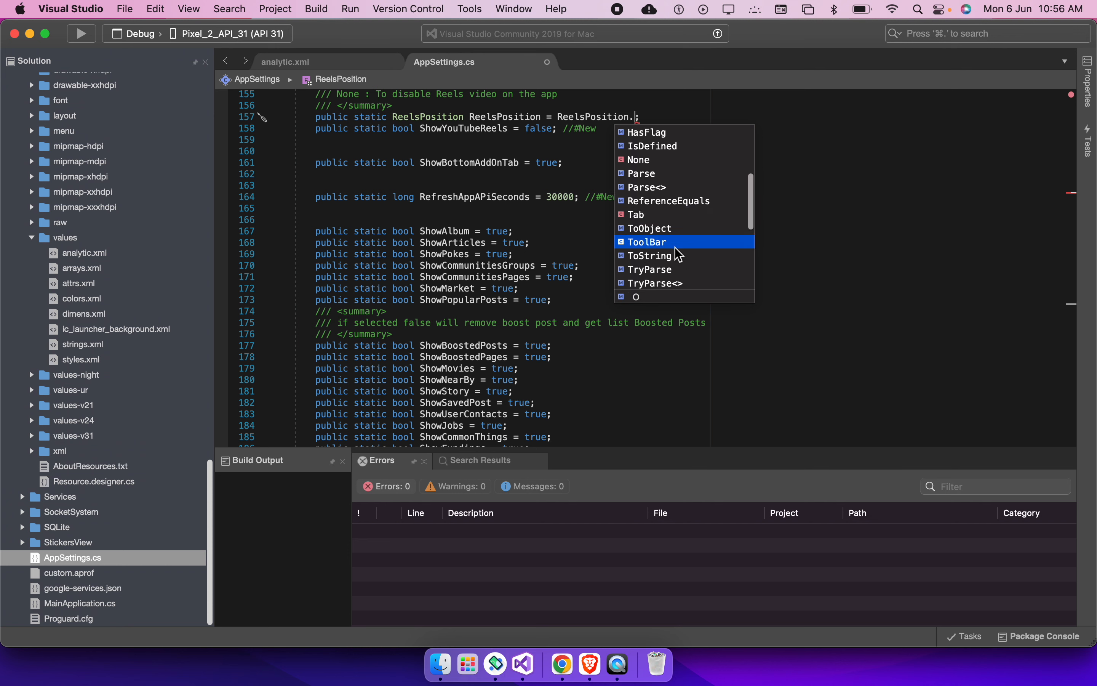
scroll(680, 253, "down", 5)
scroll(678, 253, "up", 6)
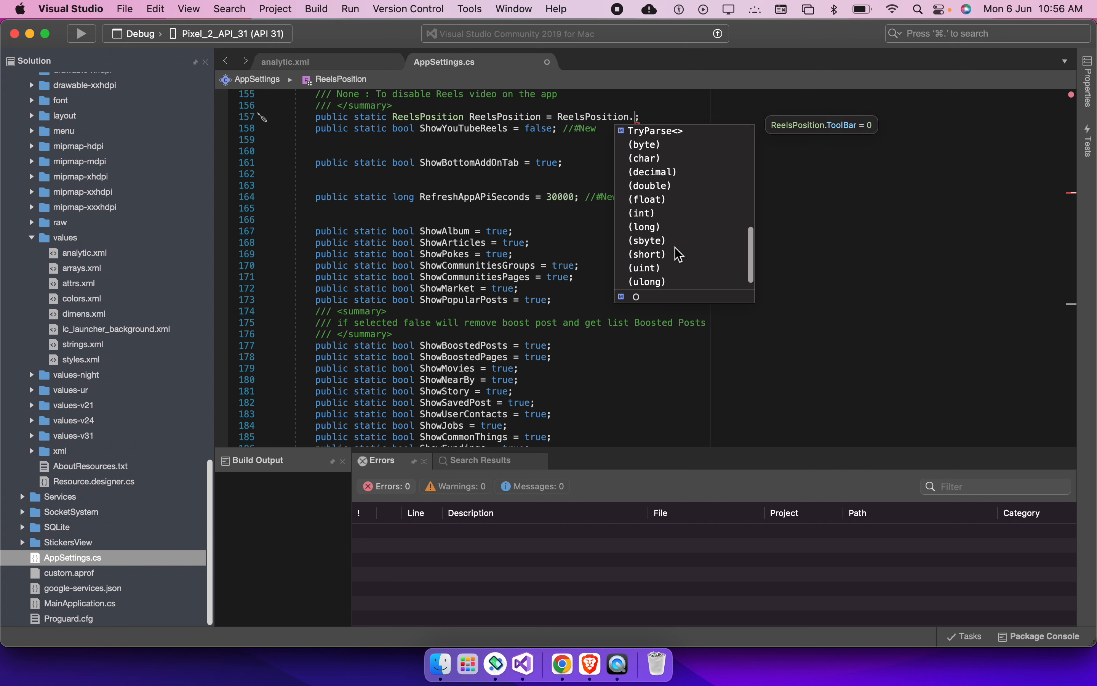
Dismiss the suggestions and undo the removal of the ReelsPosition value
left_click(509, 245)
key("super+z")
key("super+z")
left_click(629, 155)
Highlight the block of feature flags from ShowAlbum through ShowNearbyShops to review them
scroll(628, 191, "down", 2)
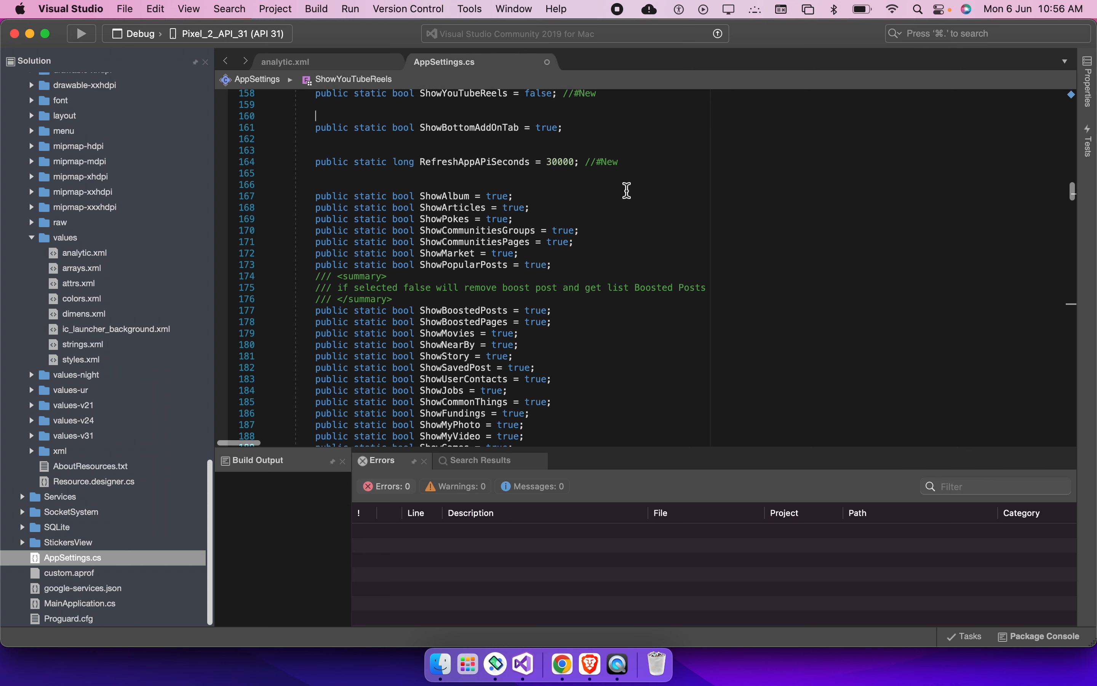
scroll(508, 272, "down", 2)
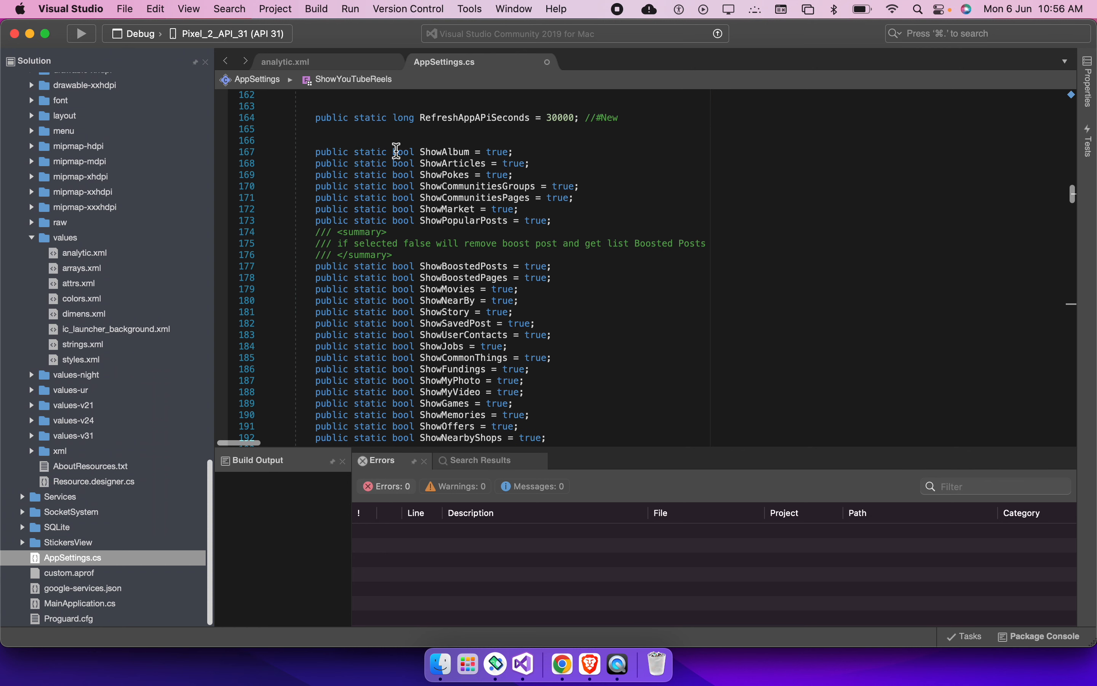
left_click_drag(308, 153, 565, 341)
scroll(567, 343, "down", 5)
scroll(567, 343, "down", 1)
left_click(573, 299, "shift")
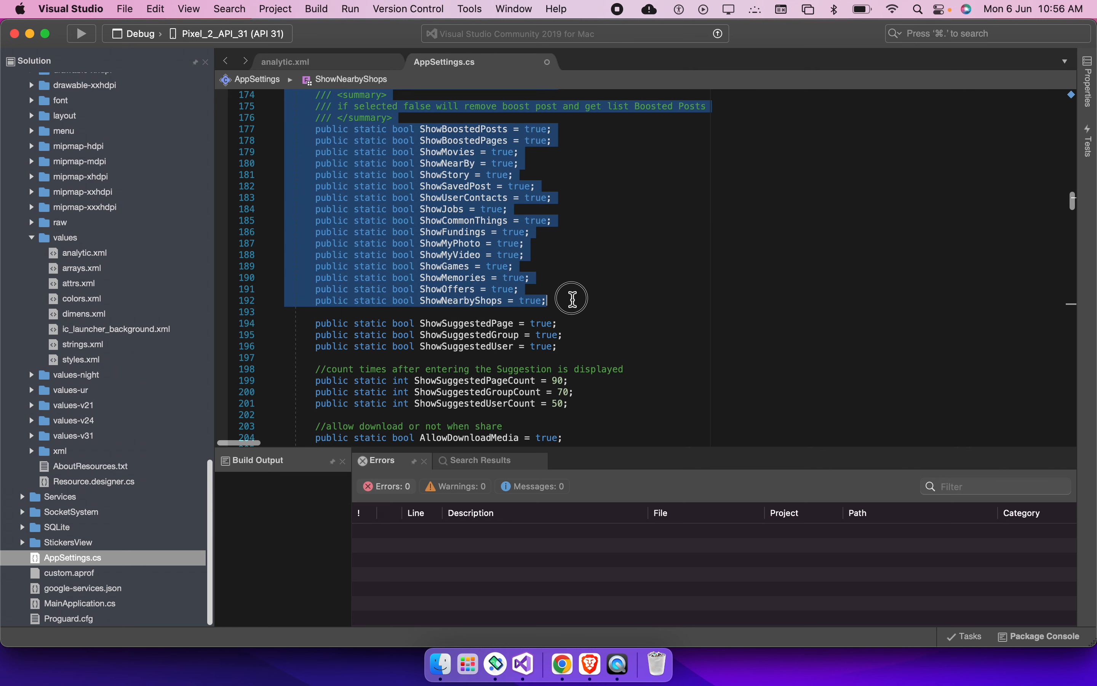
Review ShowInfoCoronaVirus, KeyCoronaVirus and HostCoronaVirus along with the RapidAPI links in the comment above them
scroll(573, 300, "down", 4)
scroll(572, 299, "down", 5)
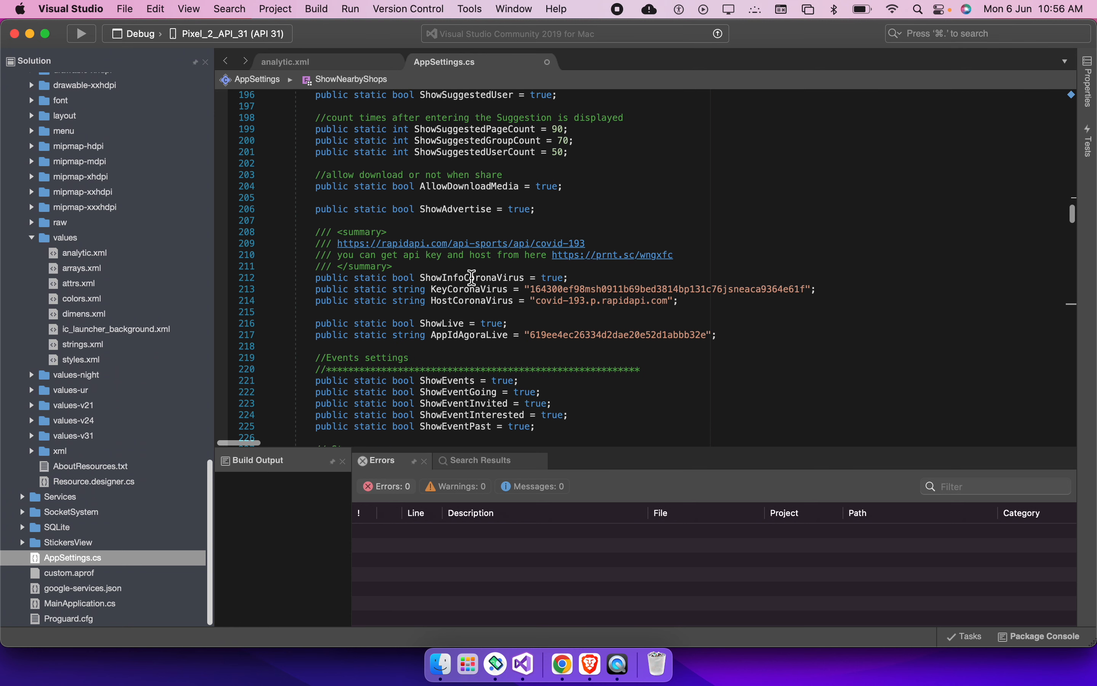
double_click(472, 278)
scroll(520, 191, "down", 2)
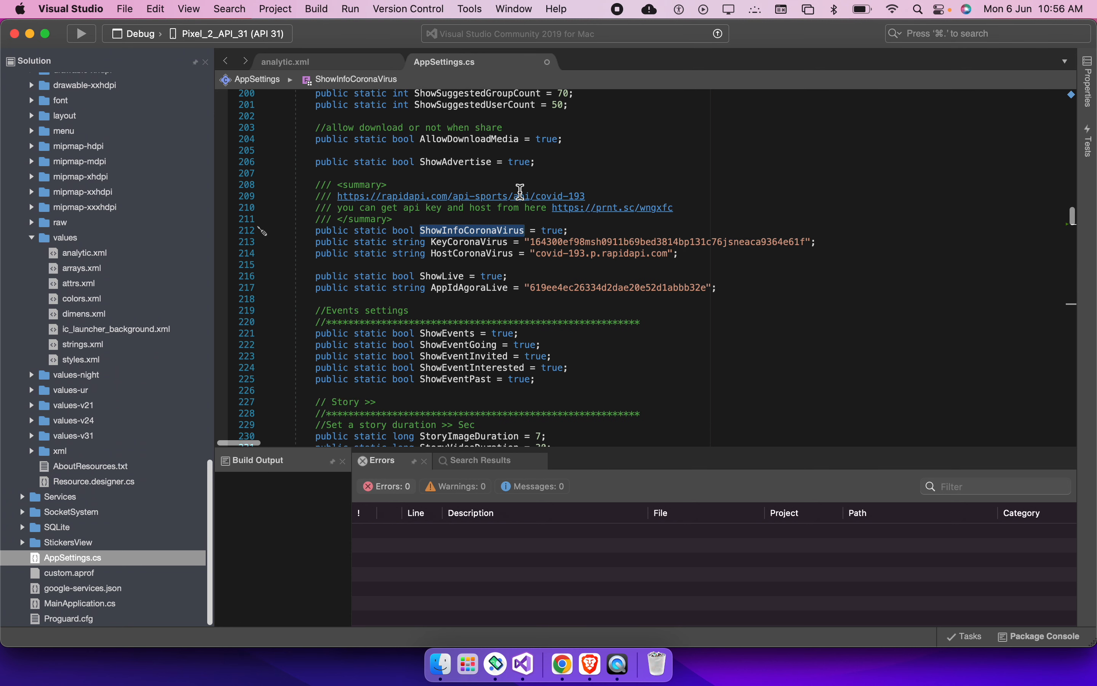
left_click_drag(537, 242, 804, 246)
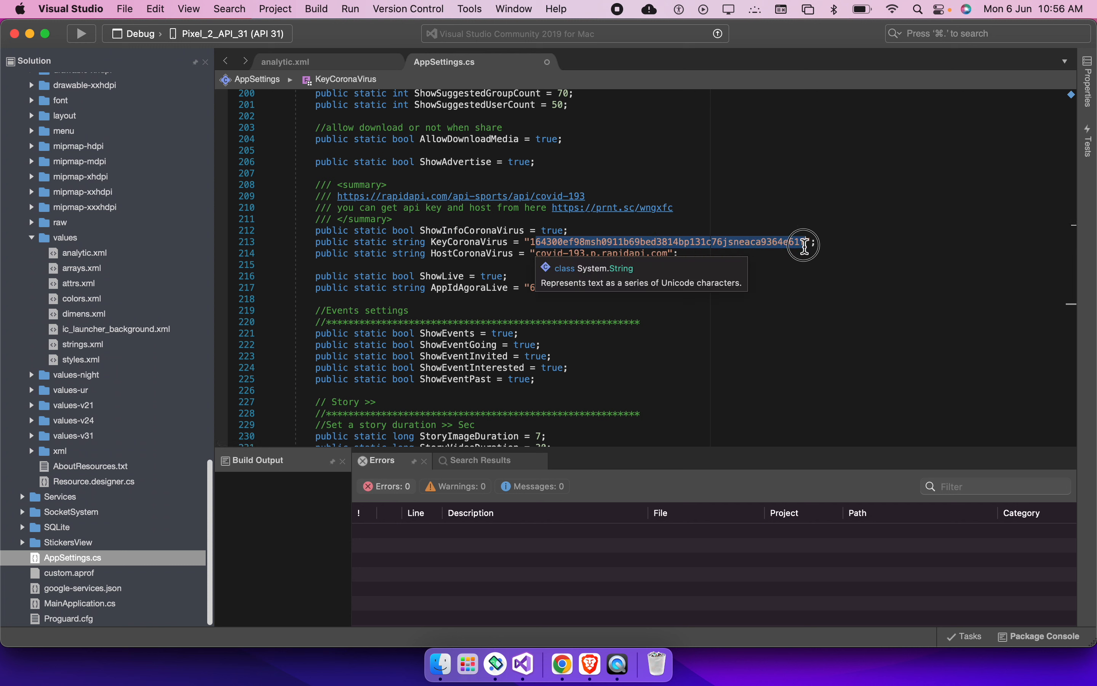
left_click(420, 197)
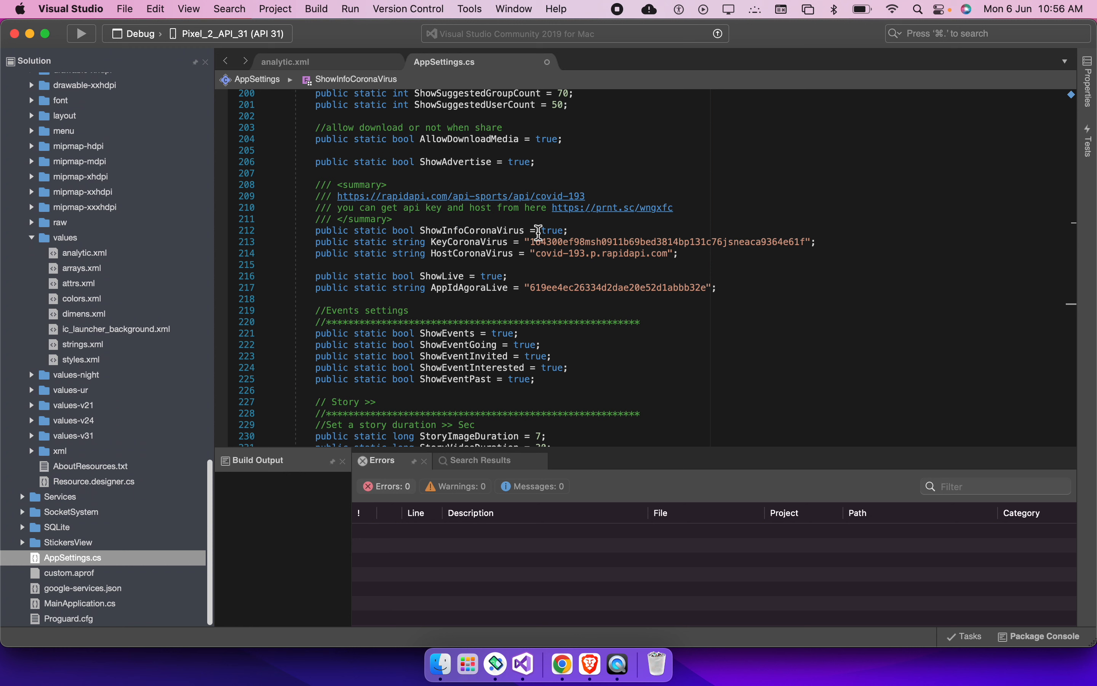
left_click_drag(531, 242, 773, 242)
double_click(593, 253)
scroll(589, 251, "down", 2)
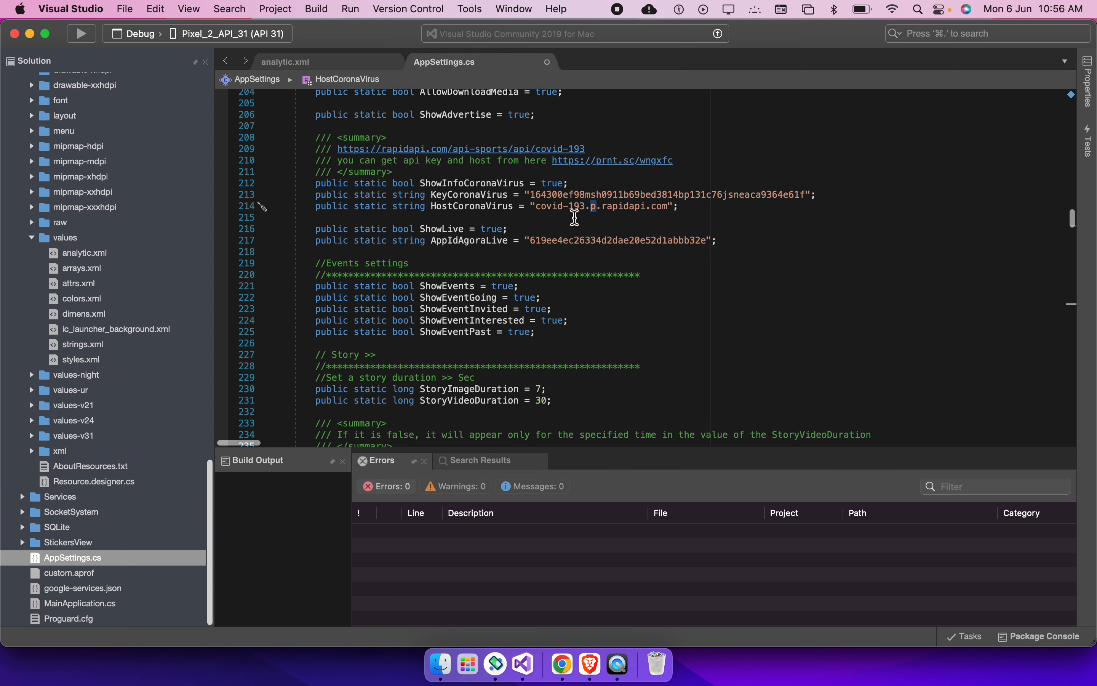
Check the ShowLive flag and select the AppIdAgoraLive string below it
scroll(551, 229, "down", 2)
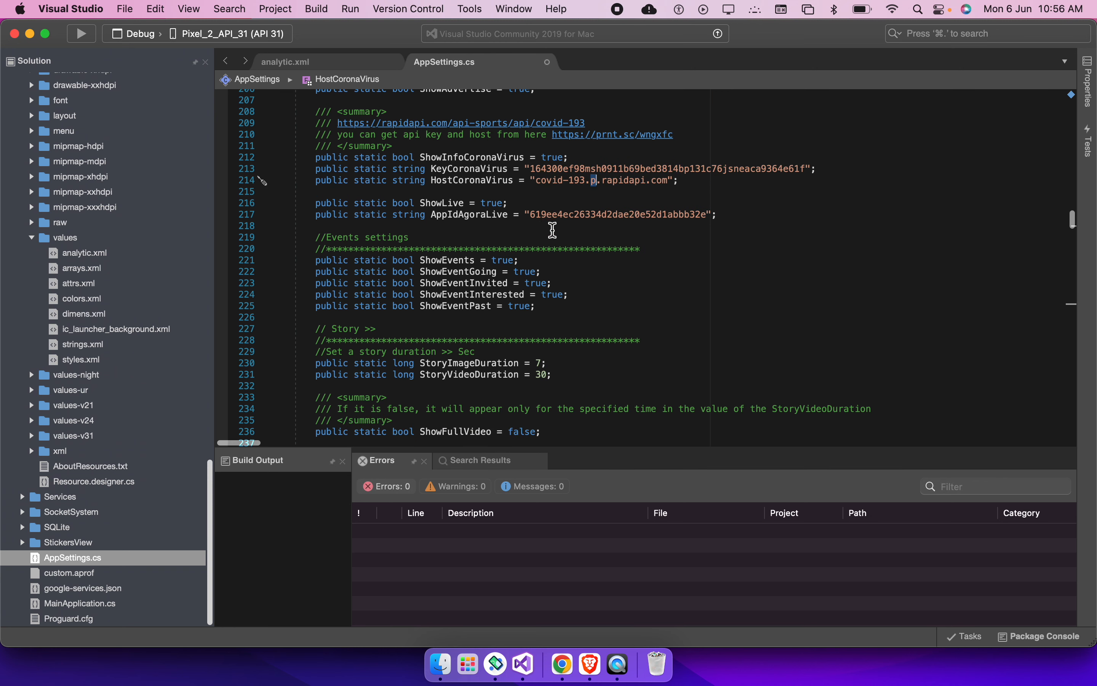
double_click(428, 203)
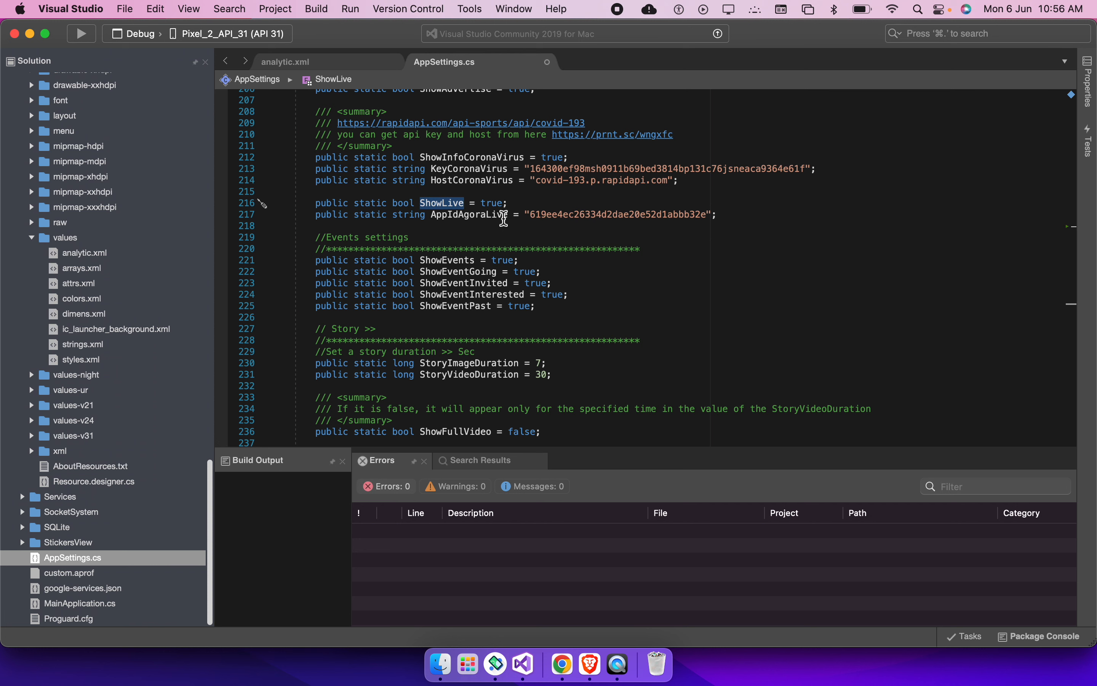
double_click(539, 215)
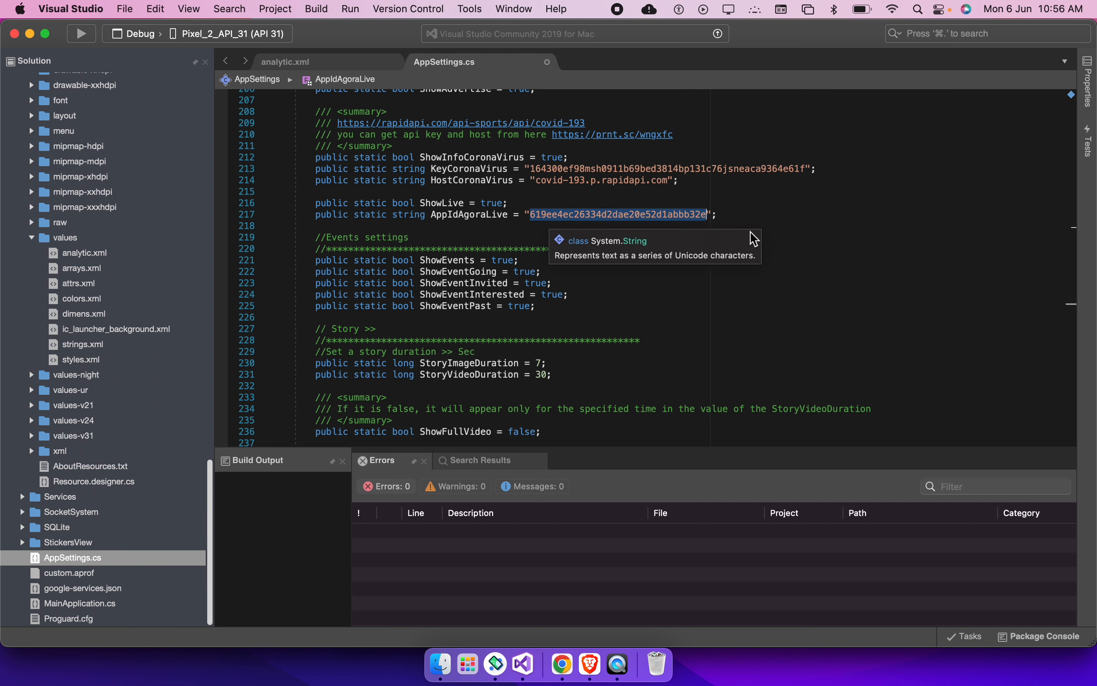
Switch to Chrome and open Setup Live Streaming under Posts Settings in the WoWonder admin panel
key("super+Tab")
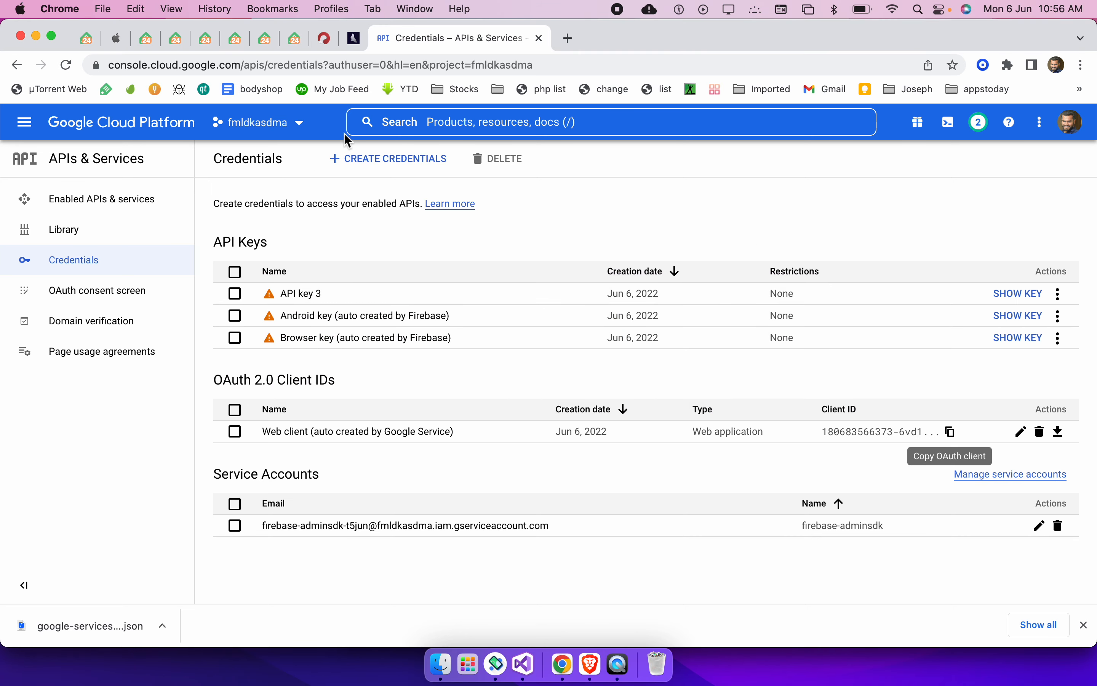
left_click(335, 44)
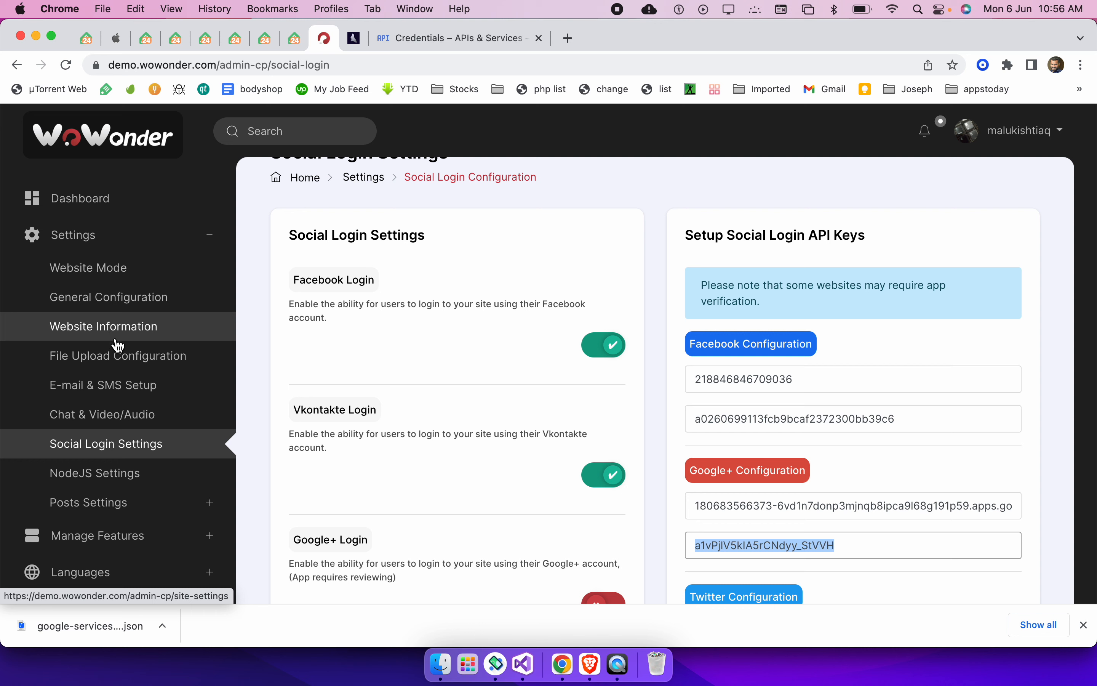
left_click(120, 502)
scroll(120, 499, "down", 5)
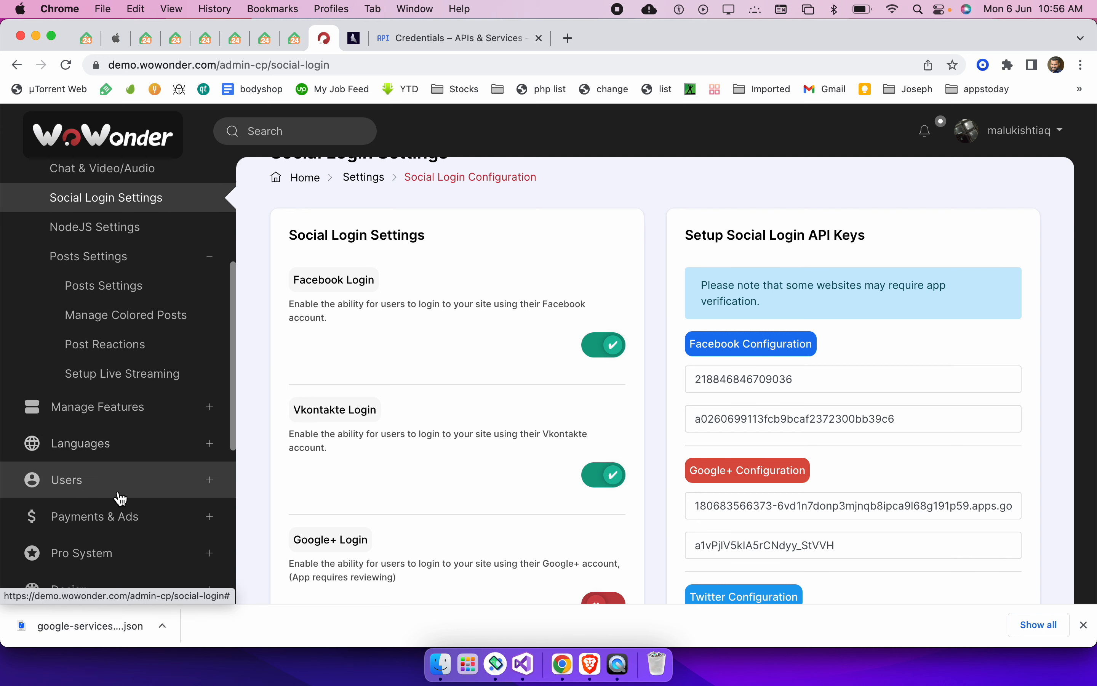
scroll(120, 498, "down", 3)
left_click(171, 255)
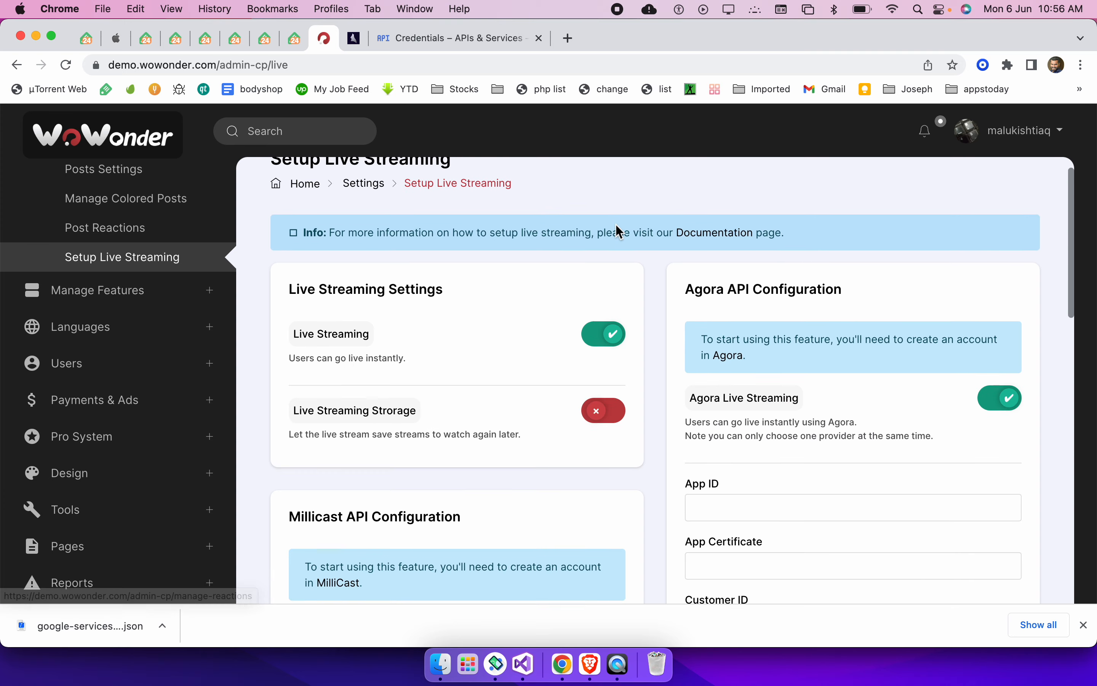
Locate the App ID field under Agora API Configuration and place the cursor in it
scroll(764, 275, "down", 8)
scroll(730, 285, "up", 4)
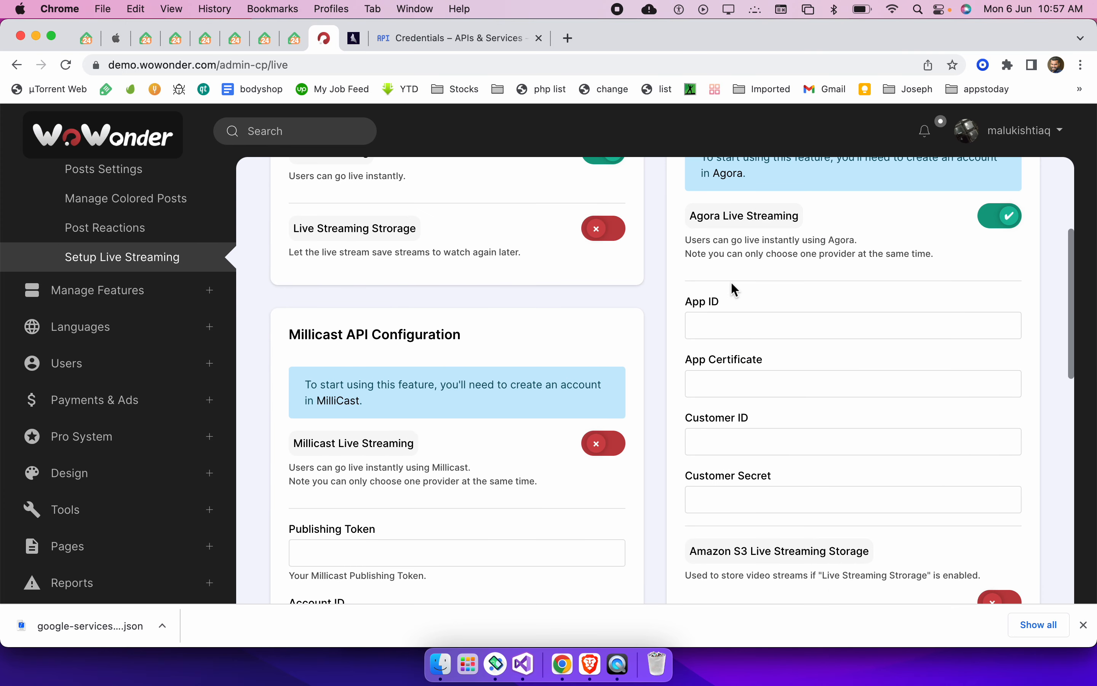
left_click_drag(682, 304, 778, 305)
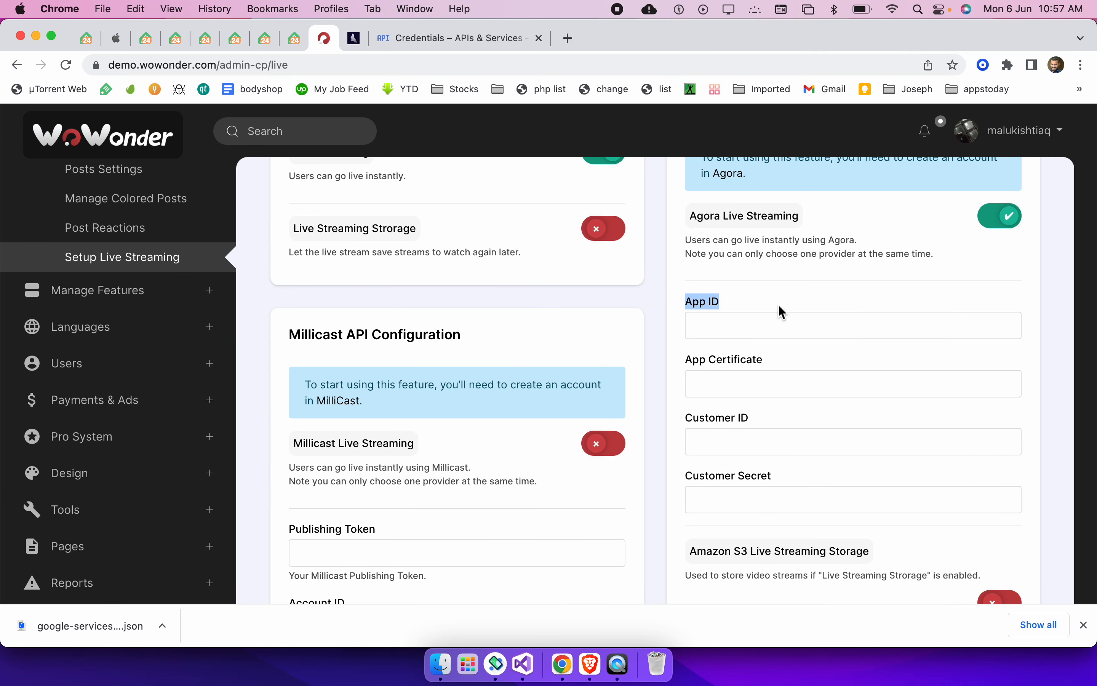
left_click(738, 323)
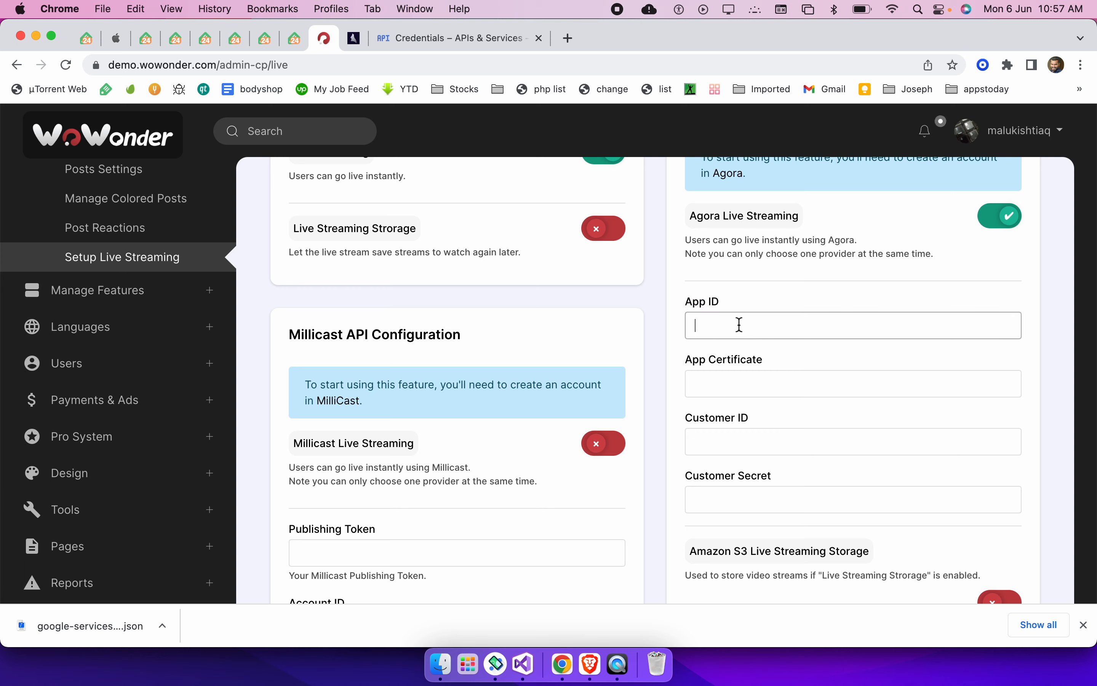
Compare AppIdAgoraLive in Visual Studio with the Agora App ID field in Chrome, ending in Visual Studio
key("super+Tab")
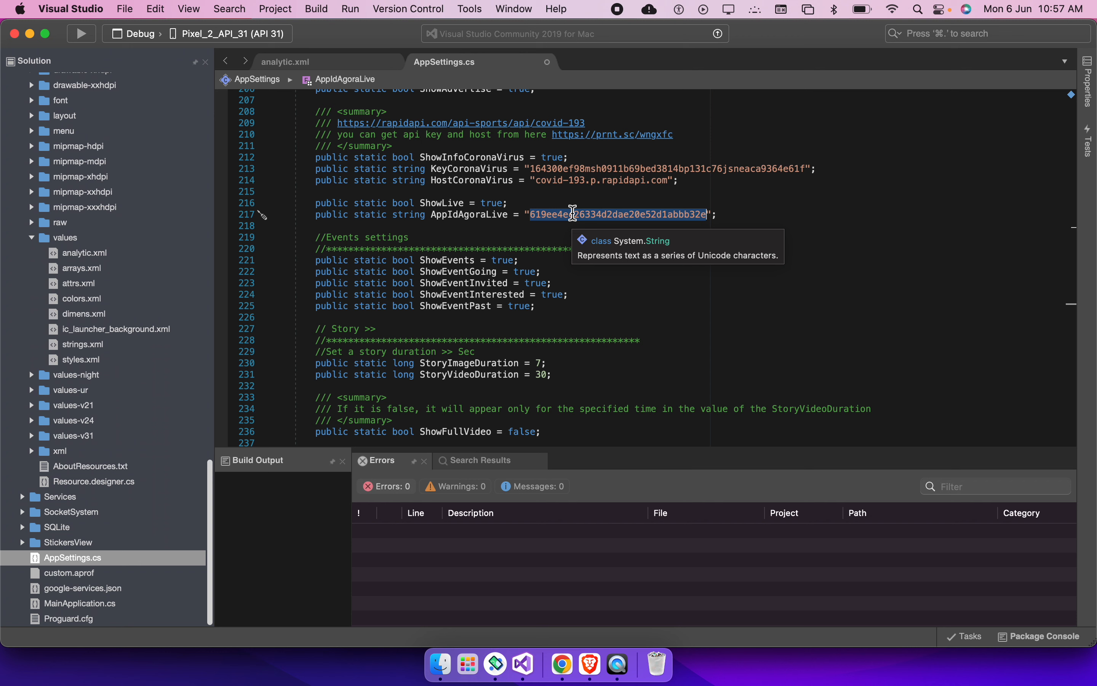
key("super+Tab")
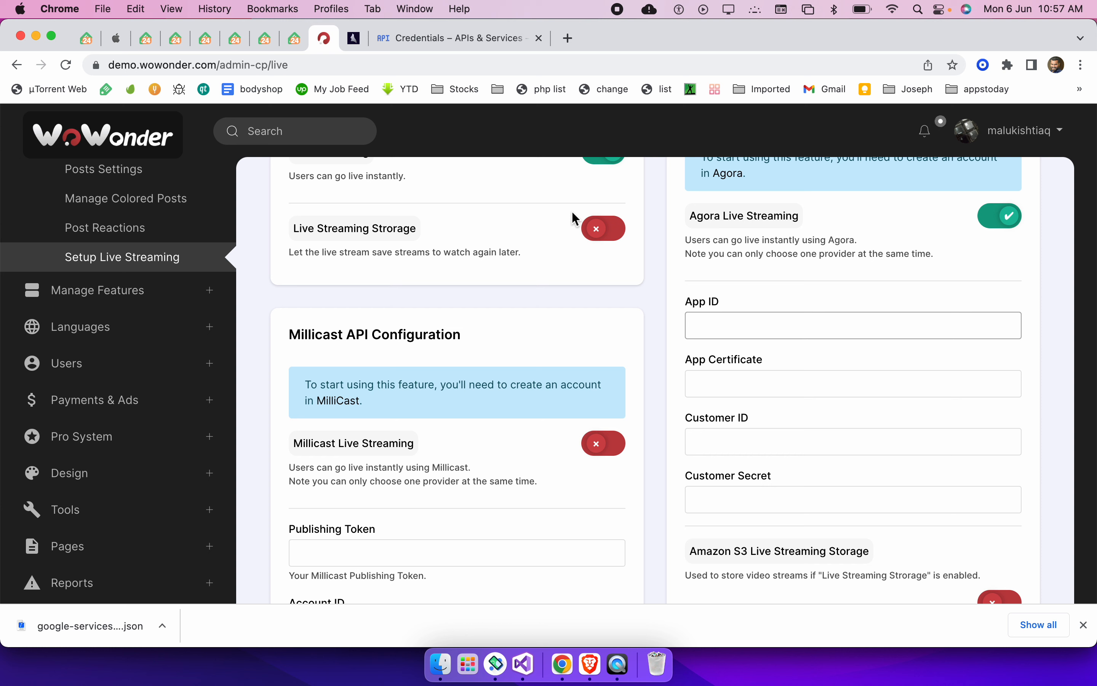
key("super+Tab")
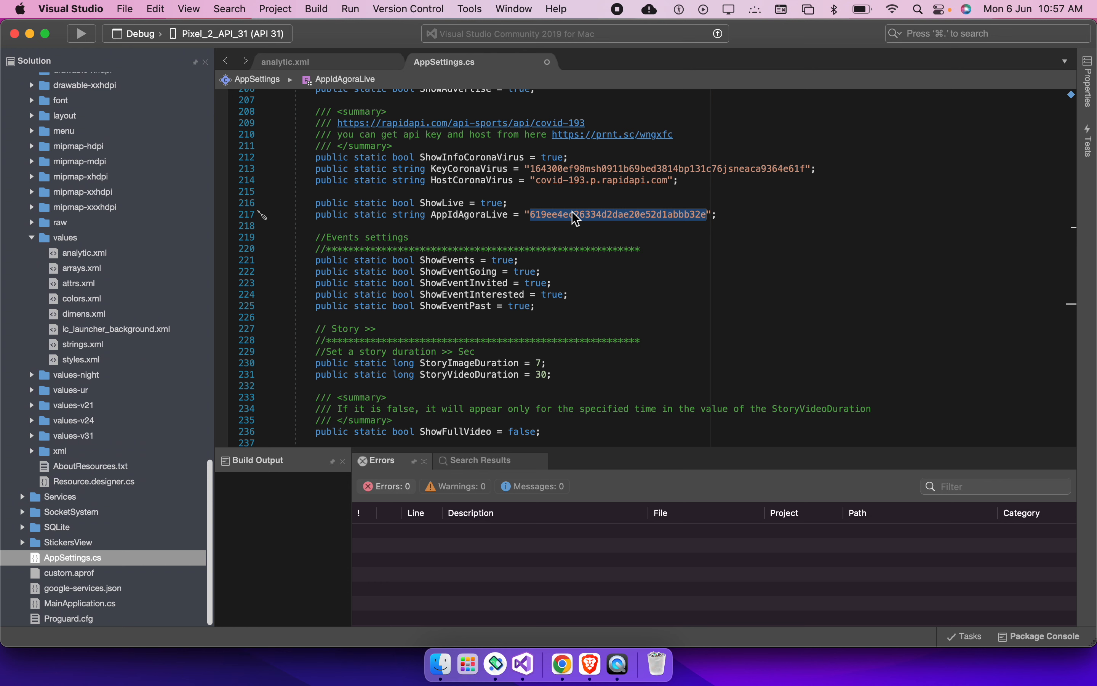
Look through the event and story settings in AppSettings.cs down to the CurrencyStatic options
scroll(616, 231, "down", 4)
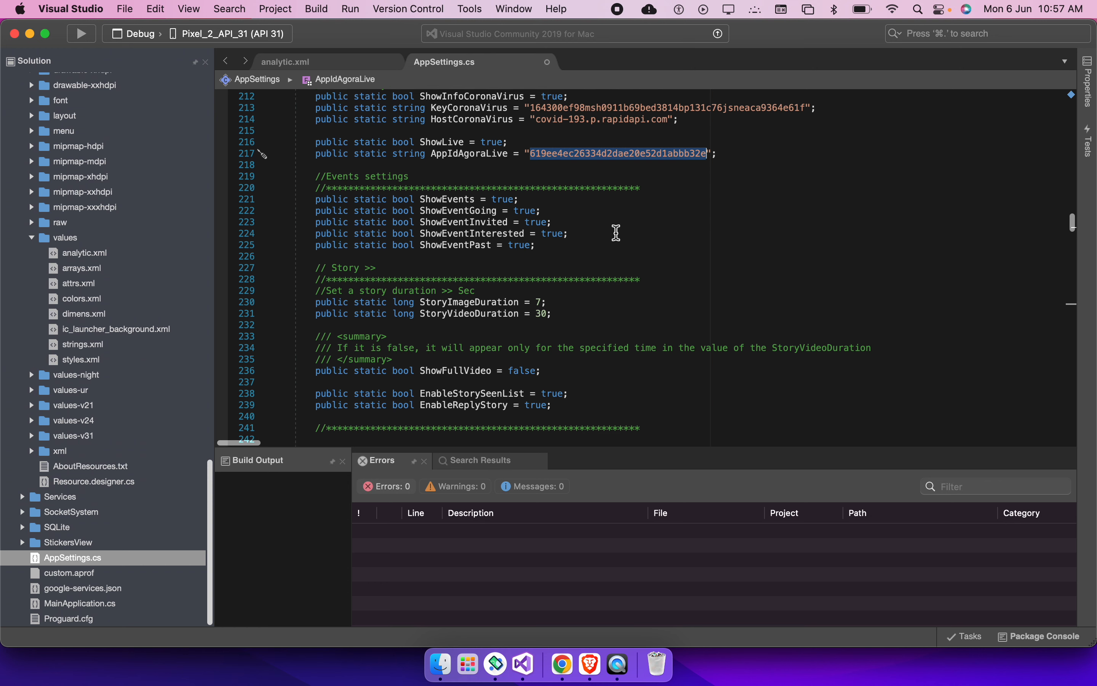
scroll(616, 233, "down", 6)
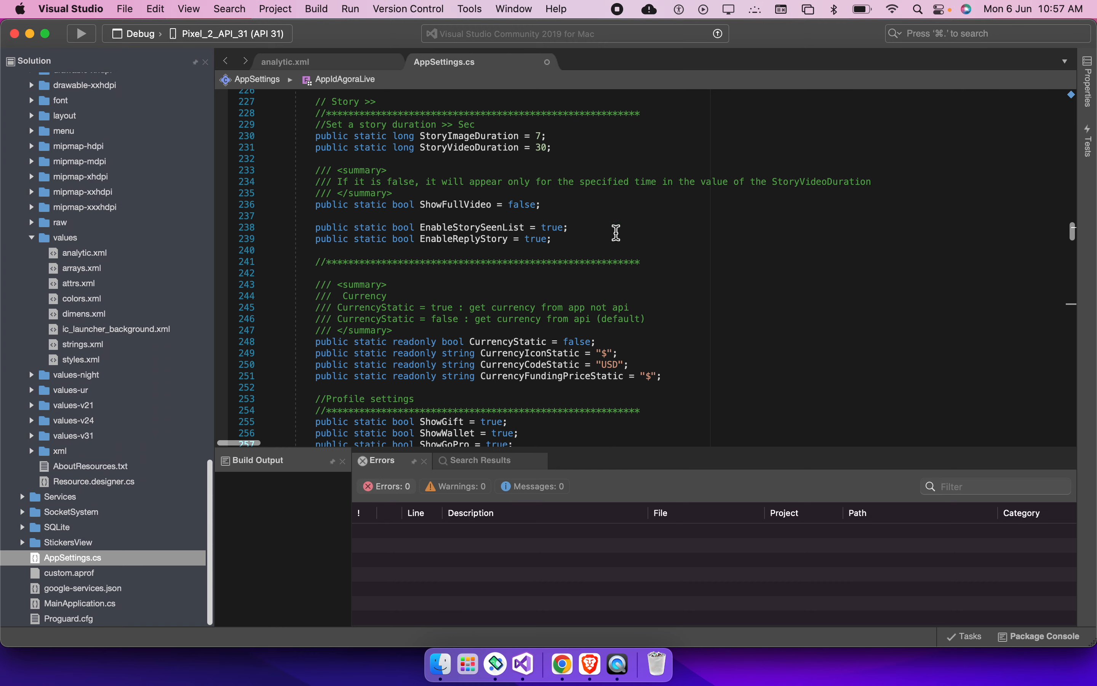
scroll(616, 233, "down", 5)
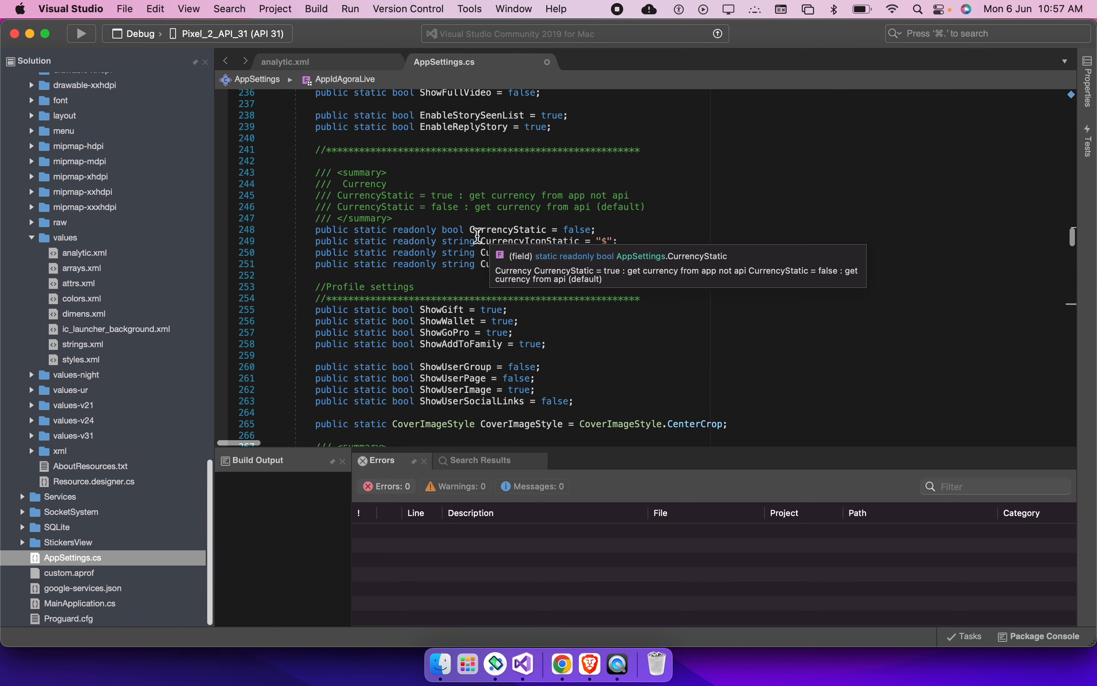
Set CurrencyStatic to true in the Currency section of AppSettings.cs
left_click_drag(475, 229, 661, 234)
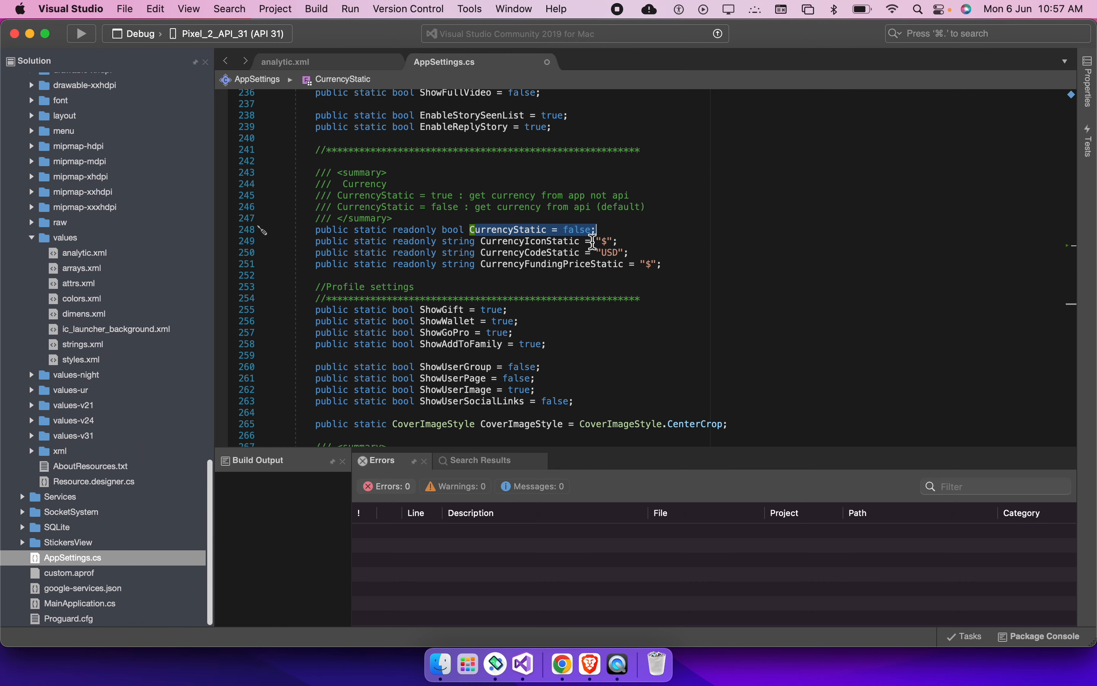
left_click(571, 231)
double_click(575, 232)
type("tr")
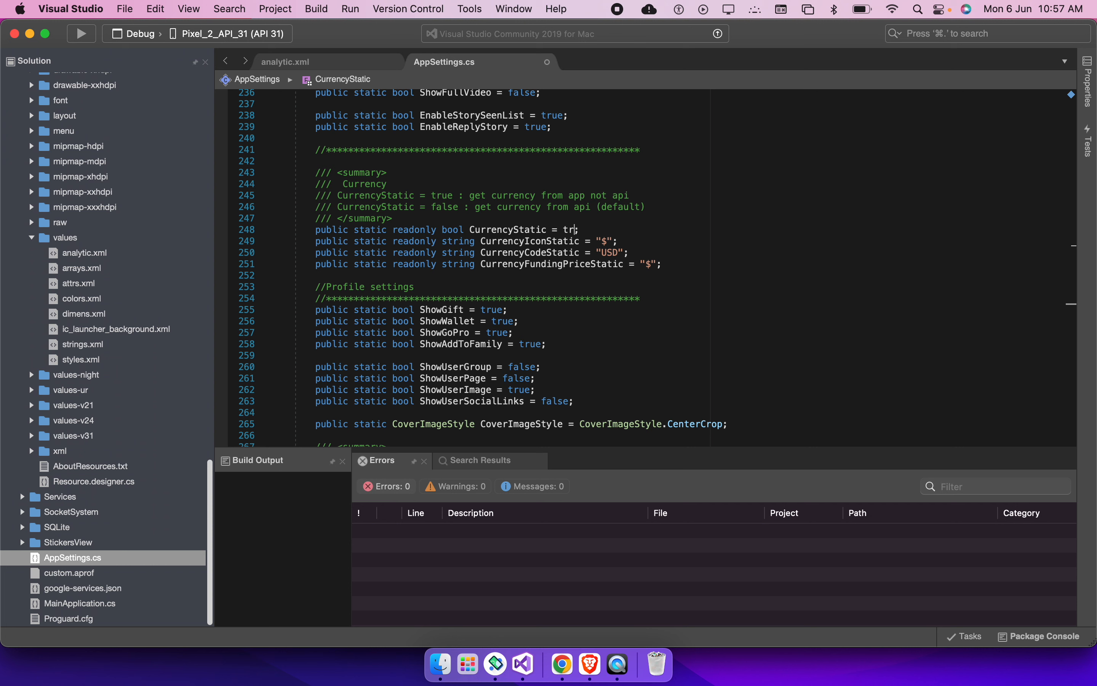
Set CurrencyIconStatic and CurrencyFundingPriceStatic to "Rs" and CurrencyCodeStatic to "PKR"
double_click(608, 252)
type("P")
key("Right")
key("Right")
key("Right")
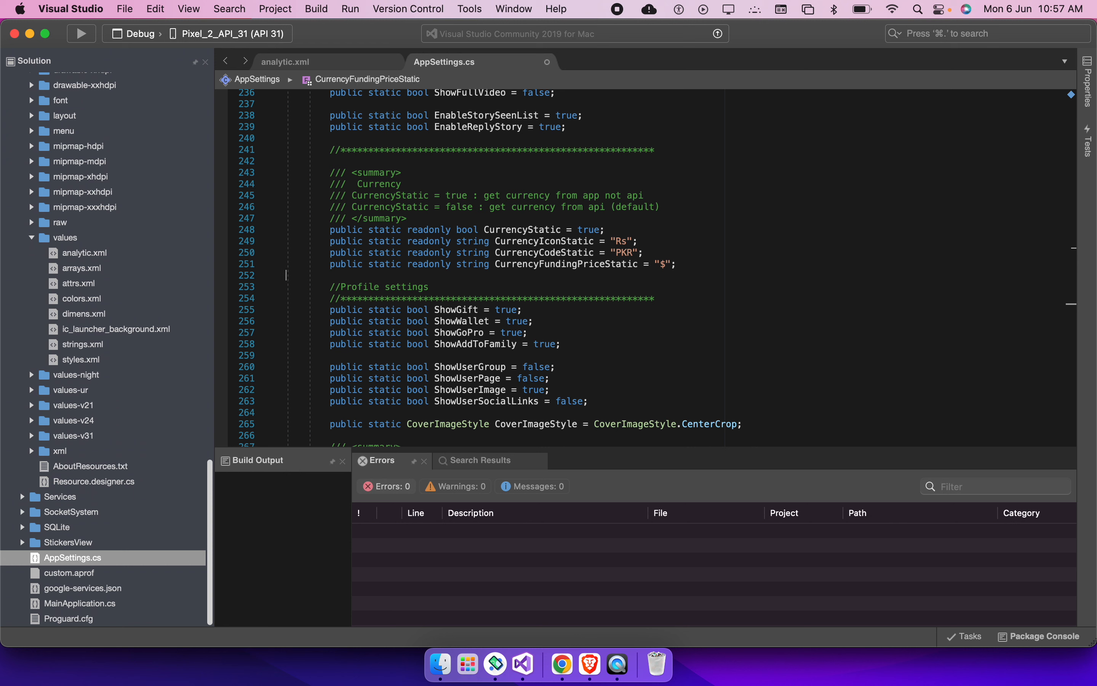
left_click(668, 265)
key("BackSpace")
Review the static currency options with their explanatory comment and the profile settings such as ShowWallet, ShowGoPro and ShowAddToFamily
left_click_drag(706, 263, 341, 241)
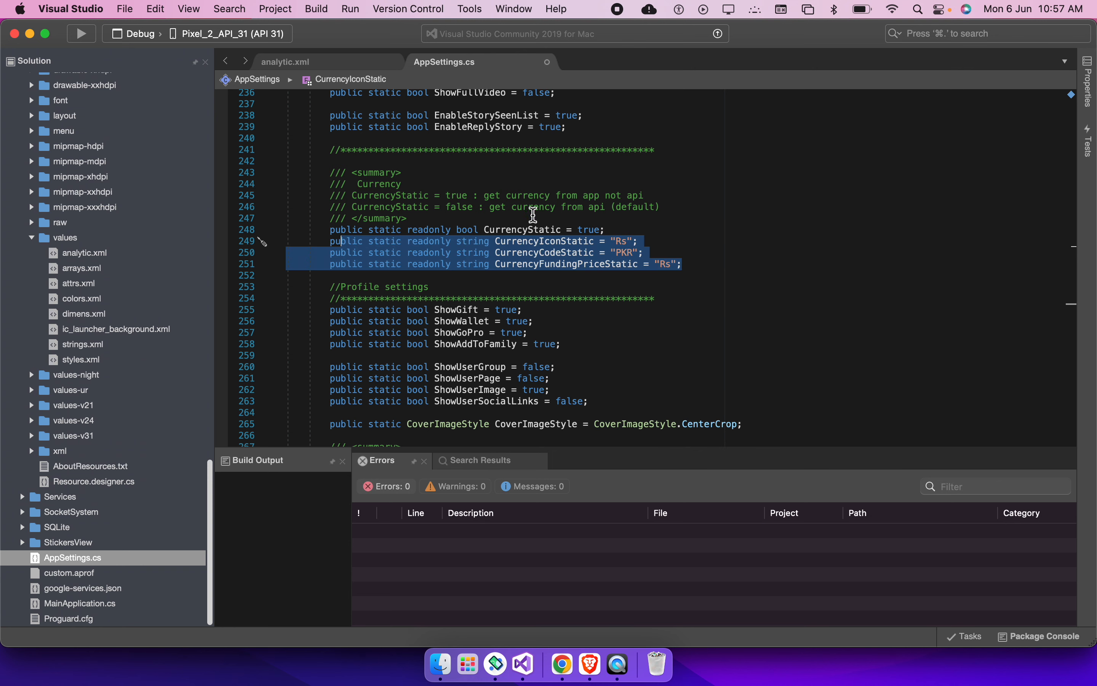
double_click(591, 230)
scroll(730, 238, "down", 1)
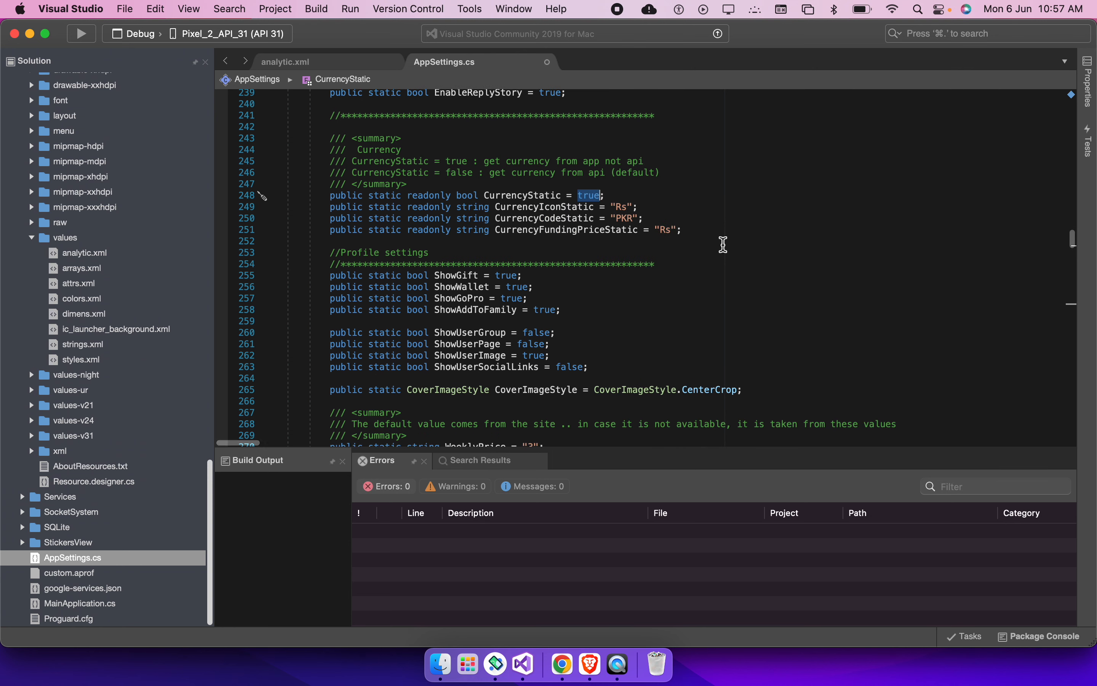
left_click_drag(696, 227, 495, 208)
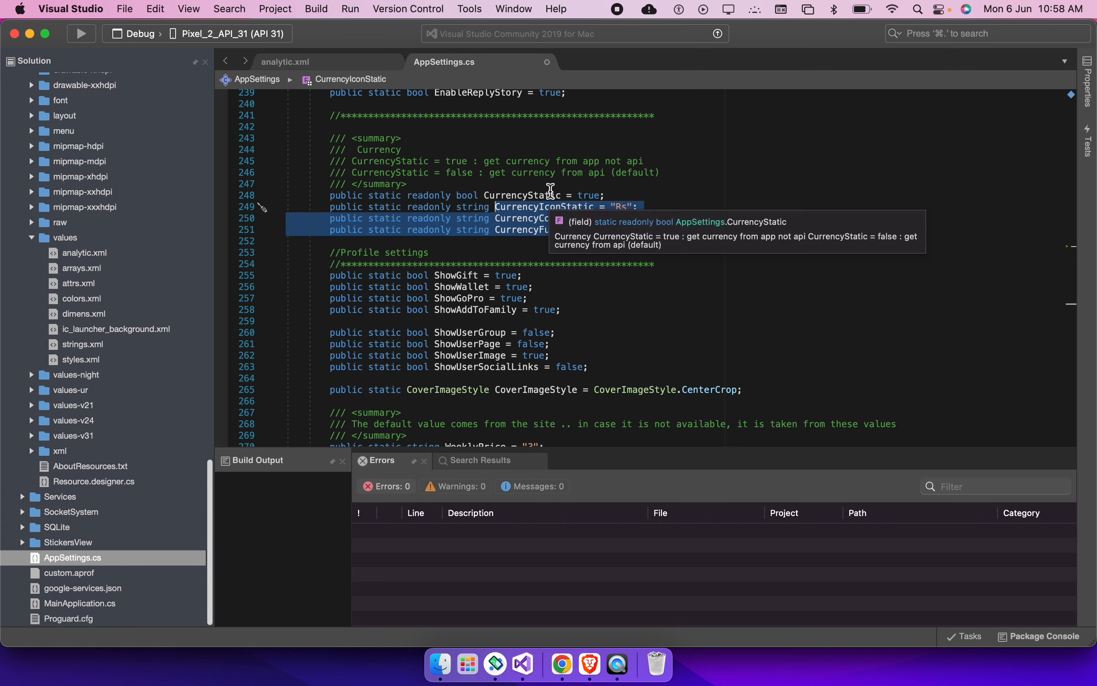
left_click_drag(364, 161, 711, 162)
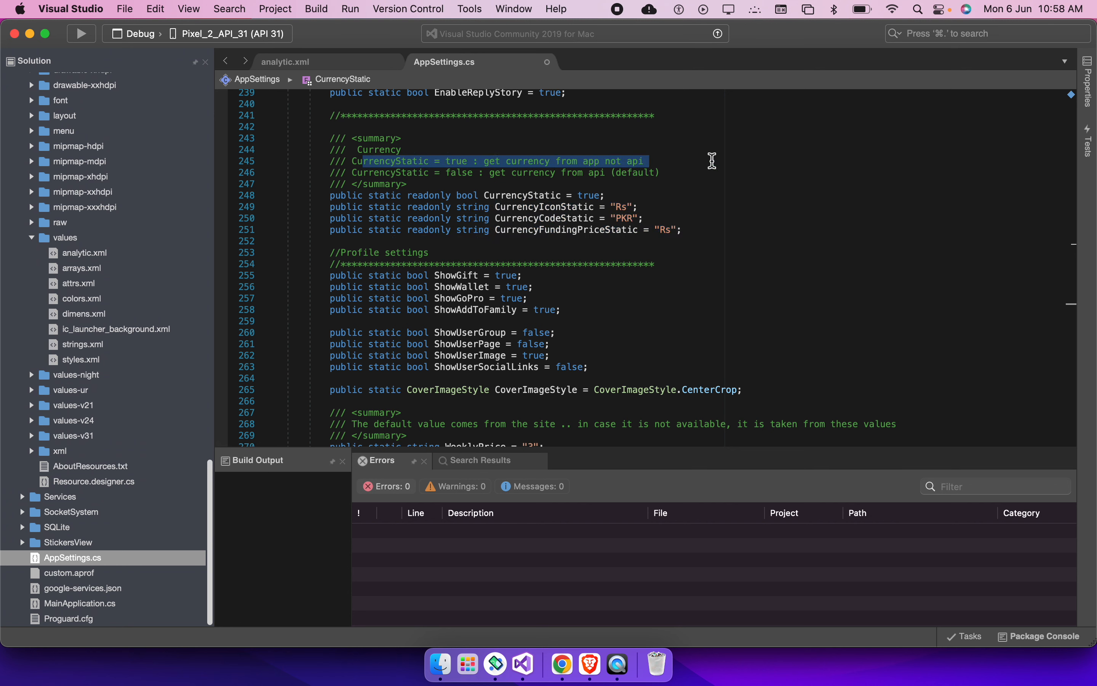
scroll(613, 179, "down", 3)
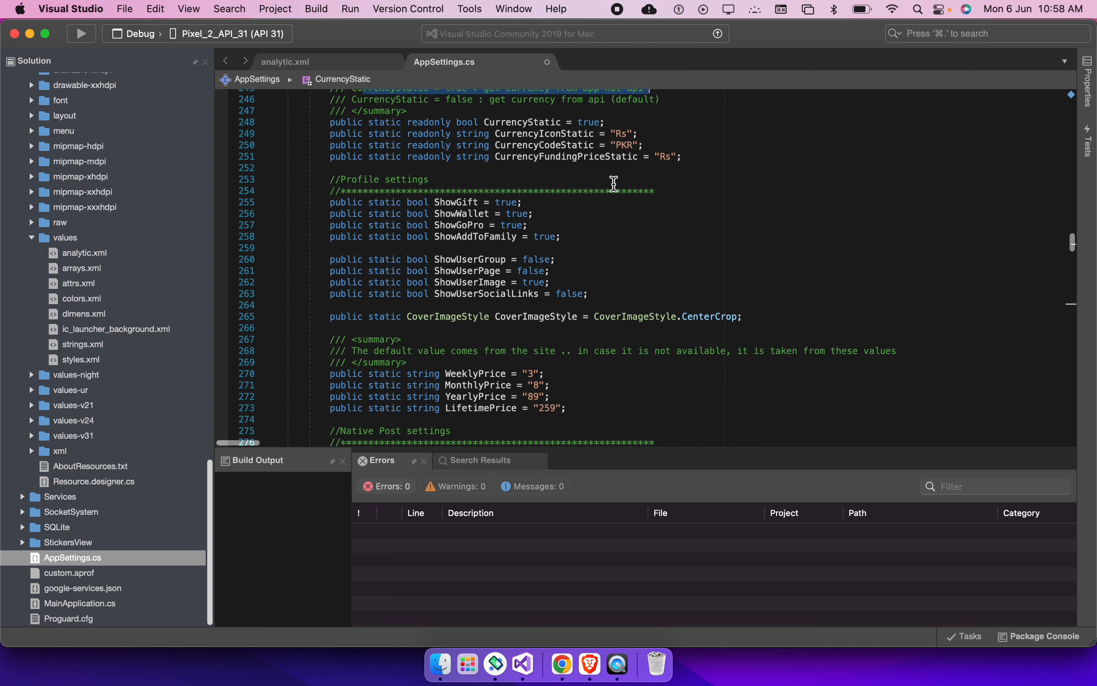
scroll(613, 149, "up", 1)
scroll(603, 182, "down", 3)
left_click(357, 177)
left_click_drag(356, 177, 587, 208)
scroll(587, 209, "down", 2)
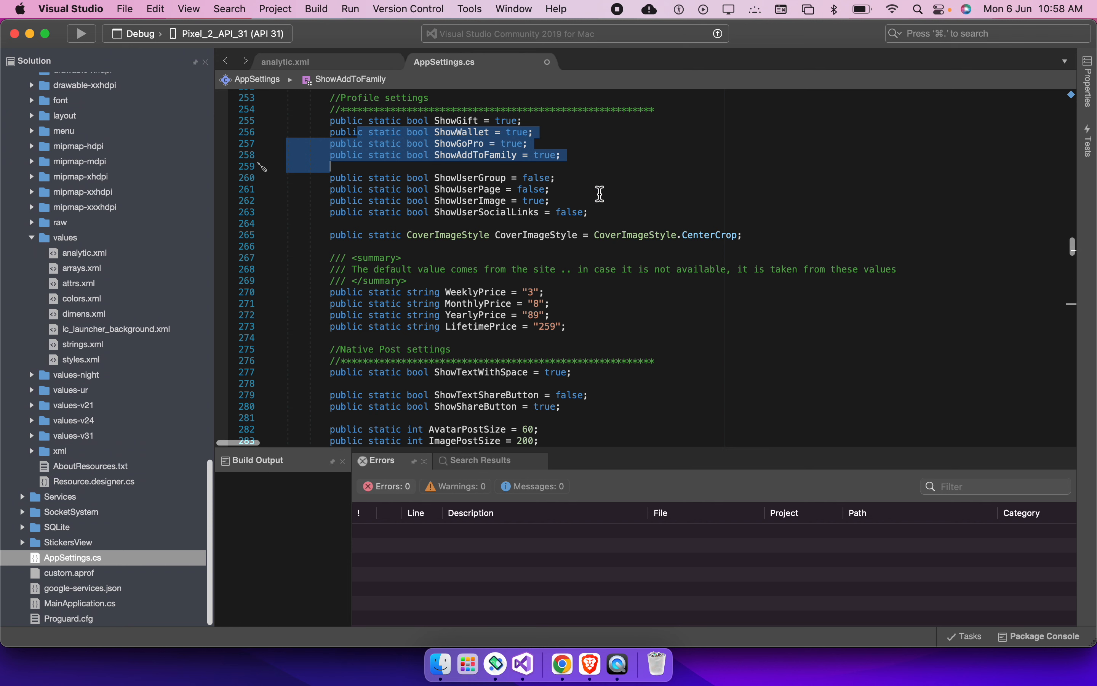
scroll(599, 195, "down", 3)
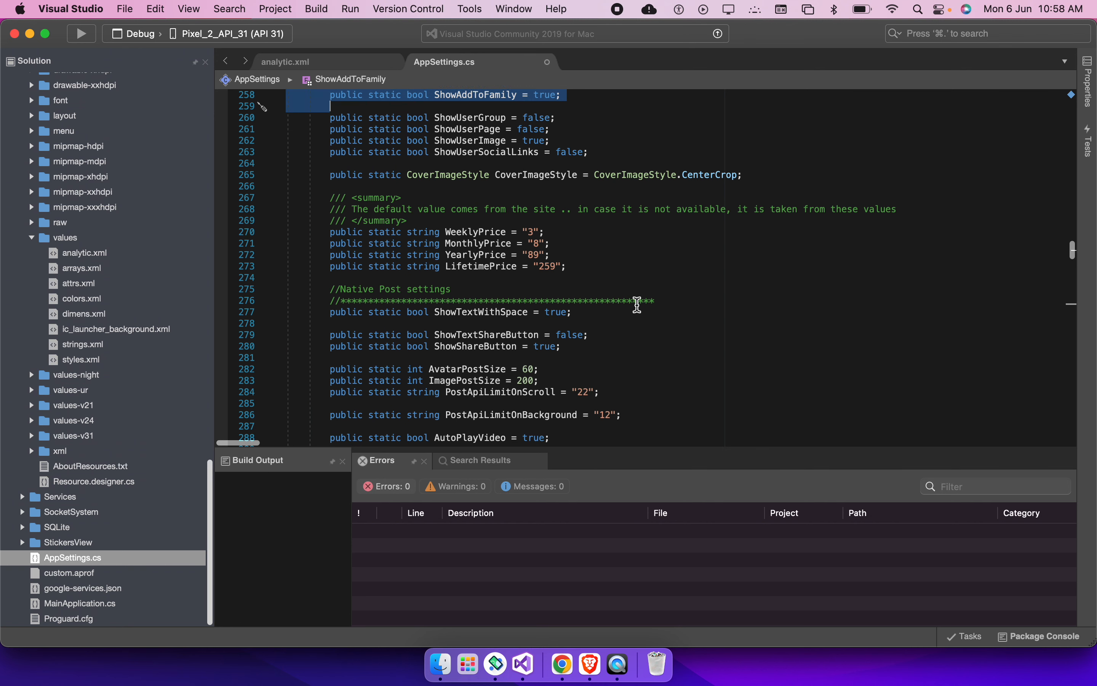
Remove the CoverImageStyle value to look through the available alternatives, then restore CenterCrop
double_click(713, 176)
key("BackSpace")
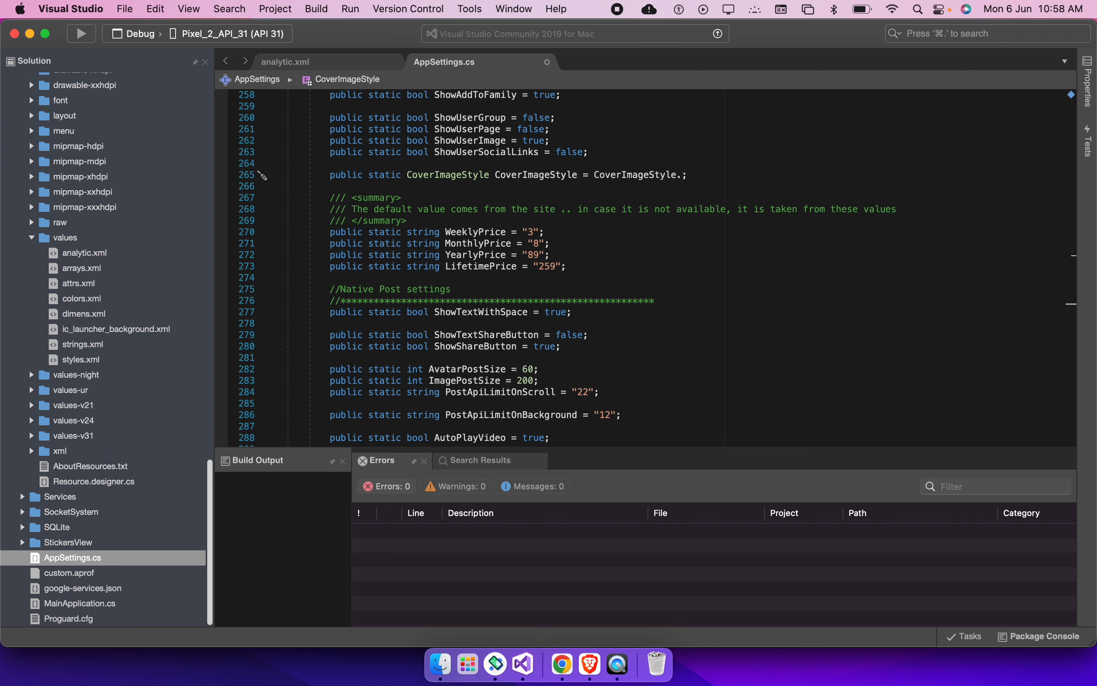
key("ctrl+space")
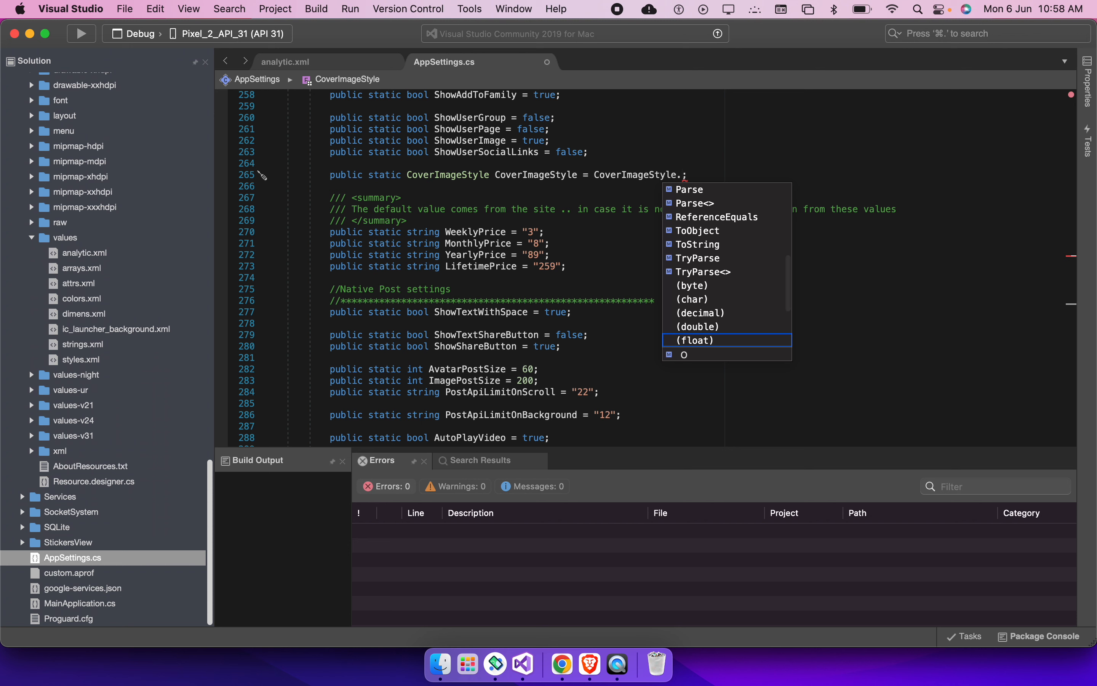
scroll(743, 236, "down", 3)
scroll(751, 245, "up", 10)
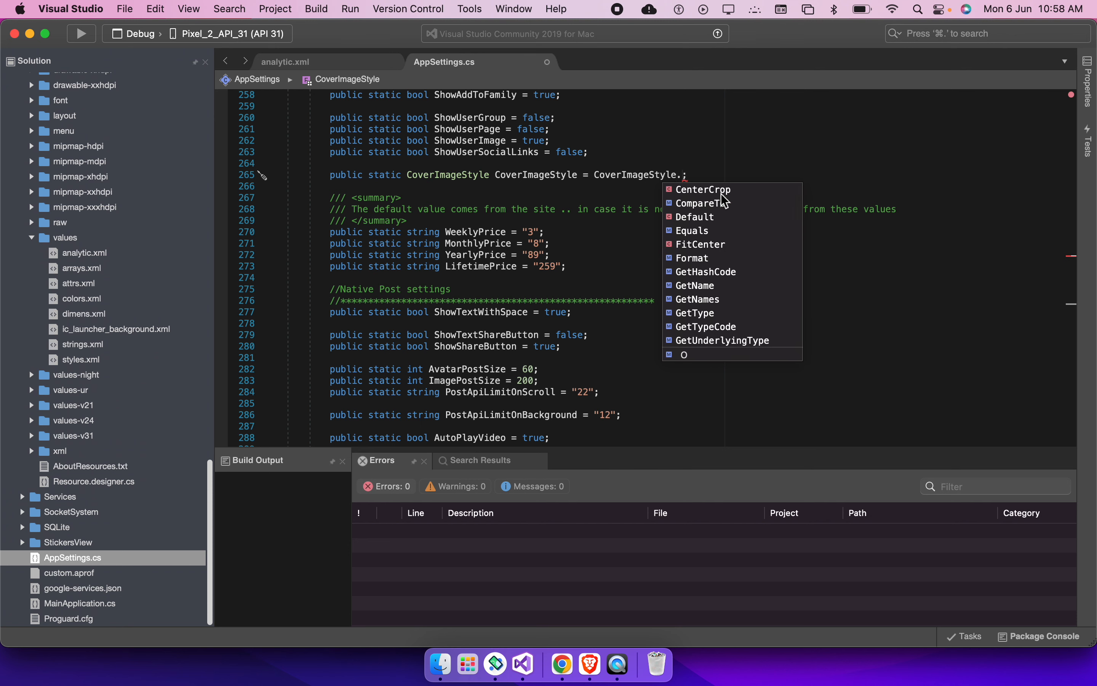
left_click(628, 248)
key("super+z")
key("super+shift+z")
key("super+shift+z")
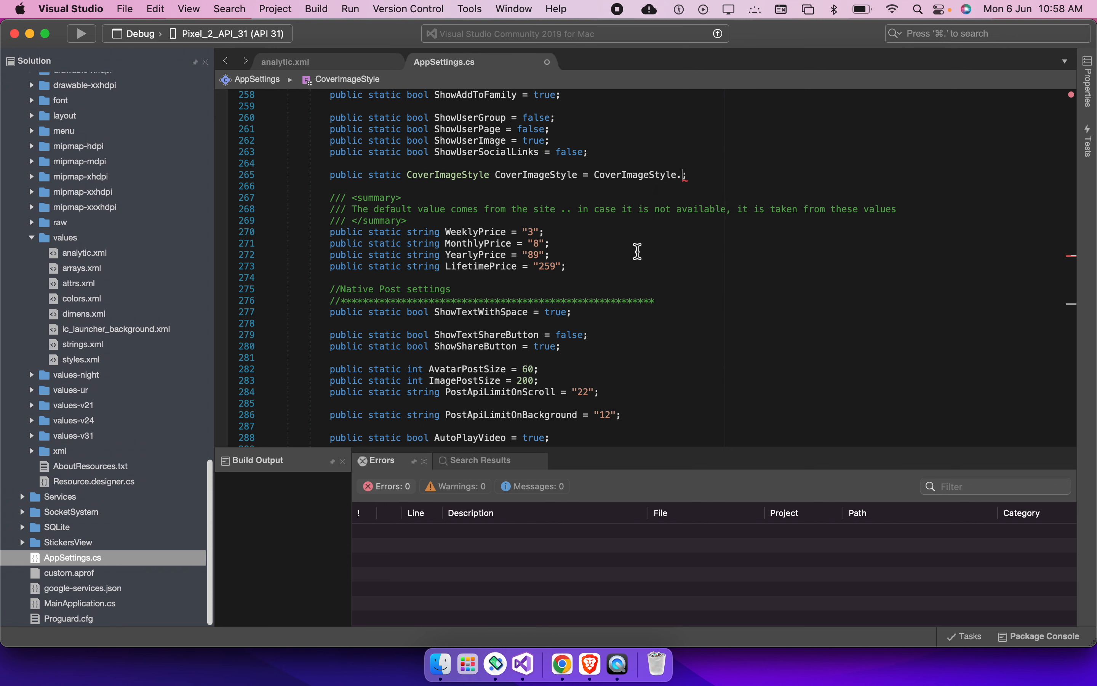
Examine the default WeeklyPrice, MonthlyPrice, YearlyPrice and LifetimePrice settings and the comment explaining when they apply
scroll(637, 249, "down", 3)
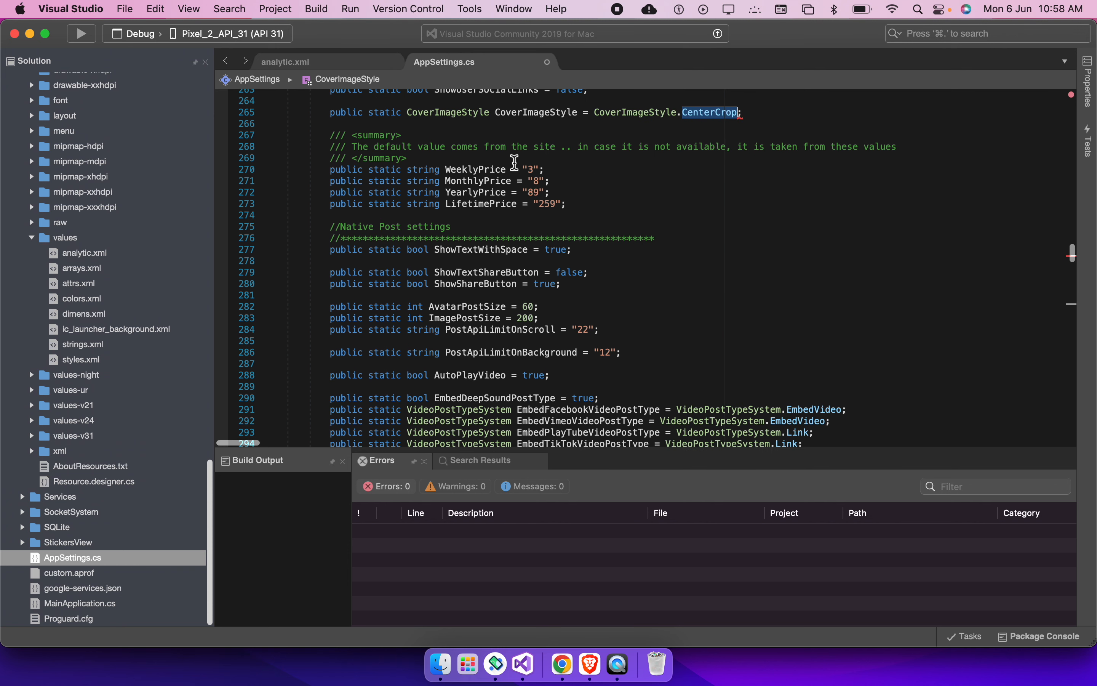
left_click_drag(551, 195, 368, 180)
scroll(582, 190, "down", 2)
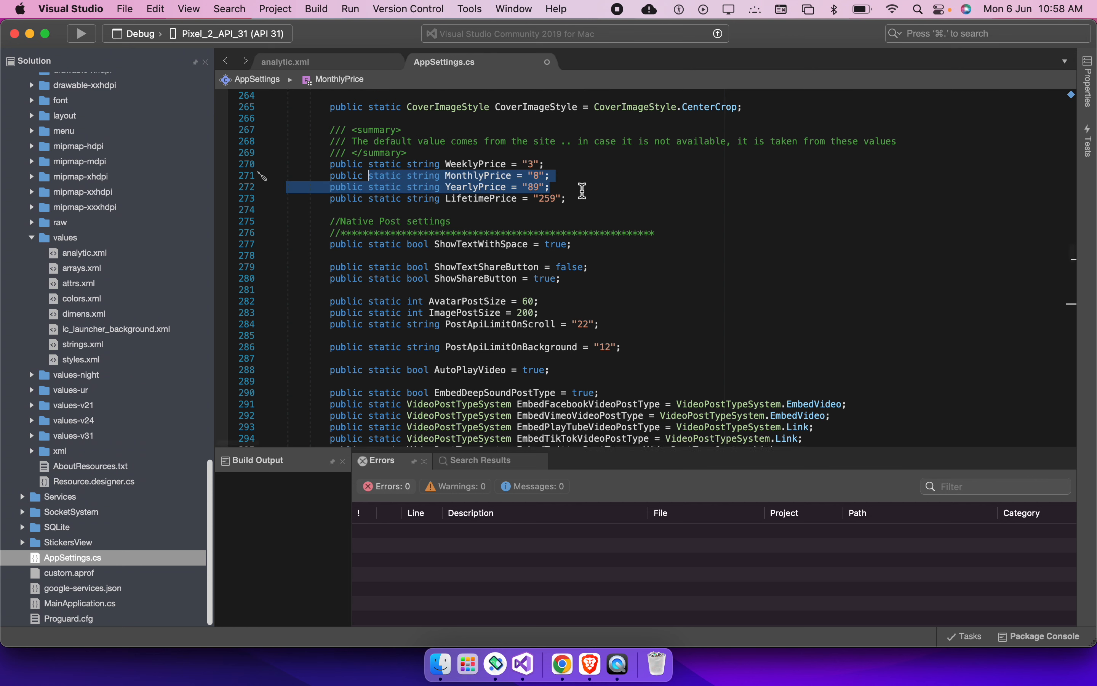
scroll(582, 191, "down", 3)
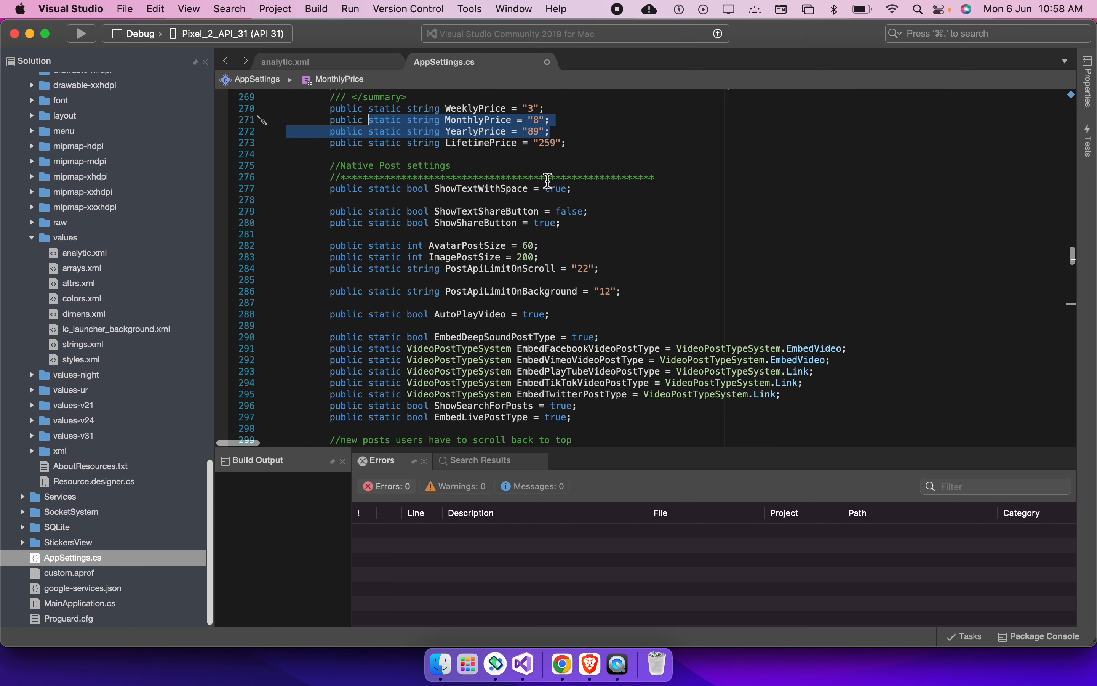
left_click(506, 108)
left_click(466, 120)
left_click(462, 131)
left_click(461, 147)
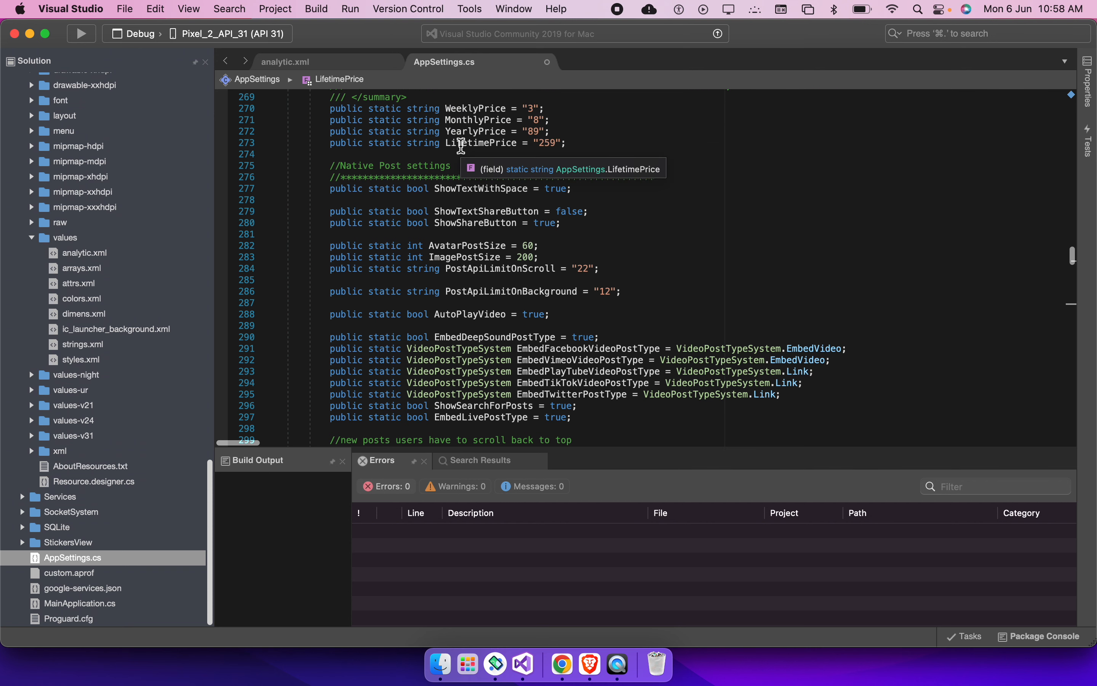
left_click(636, 145)
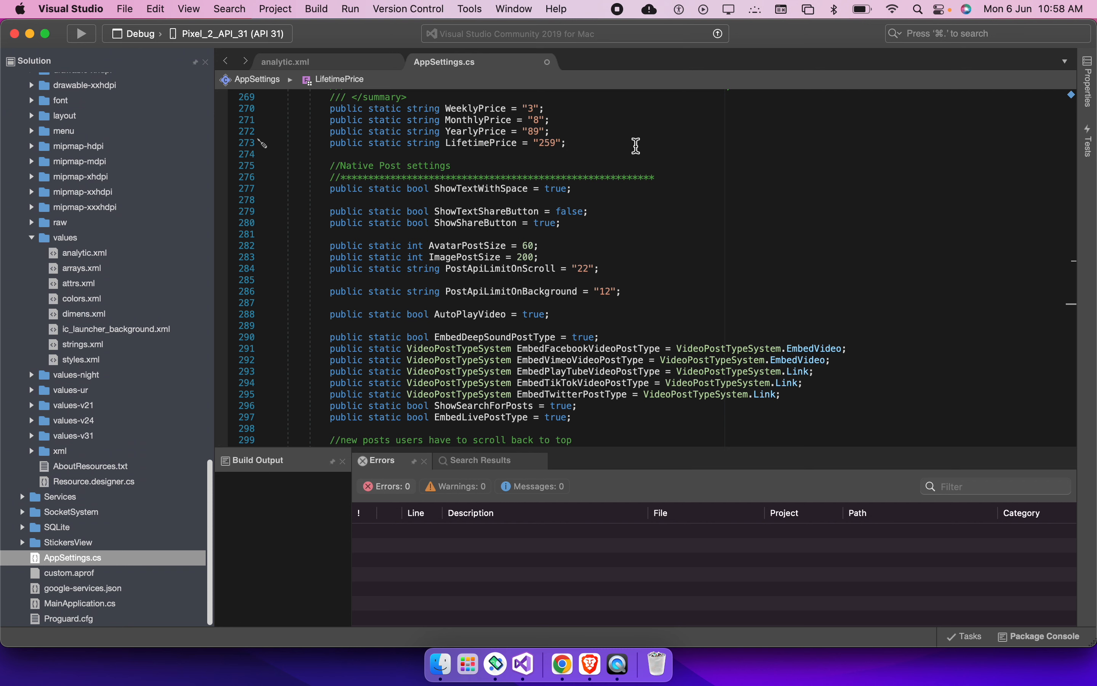
scroll(636, 145, "up", 3)
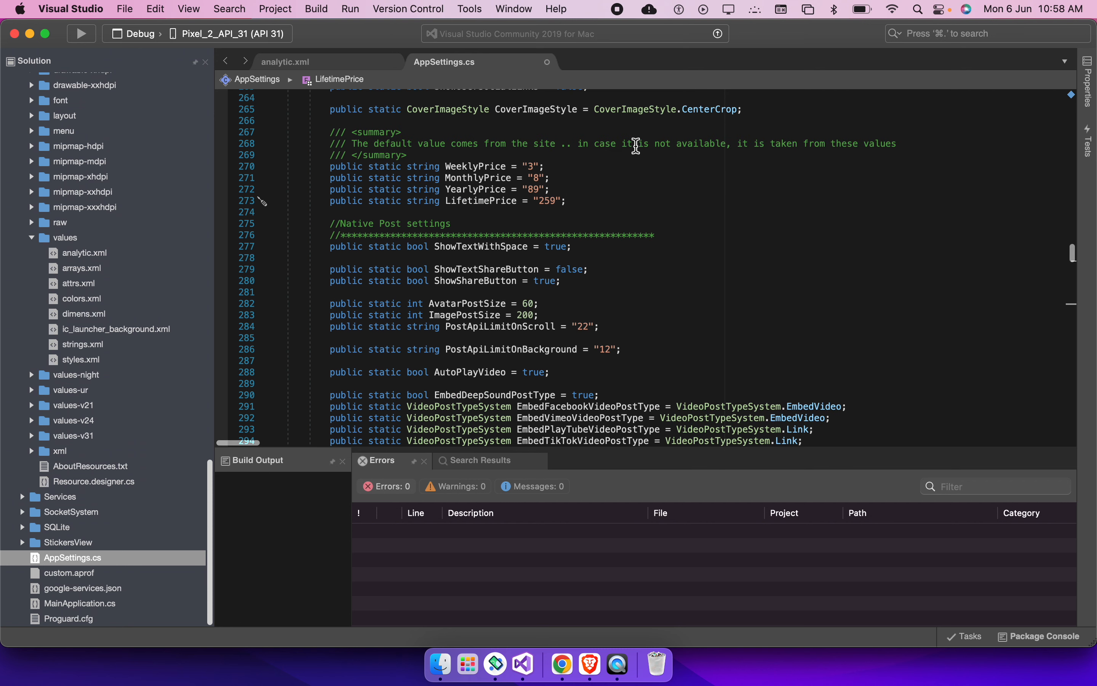
scroll(636, 147, "up", 1)
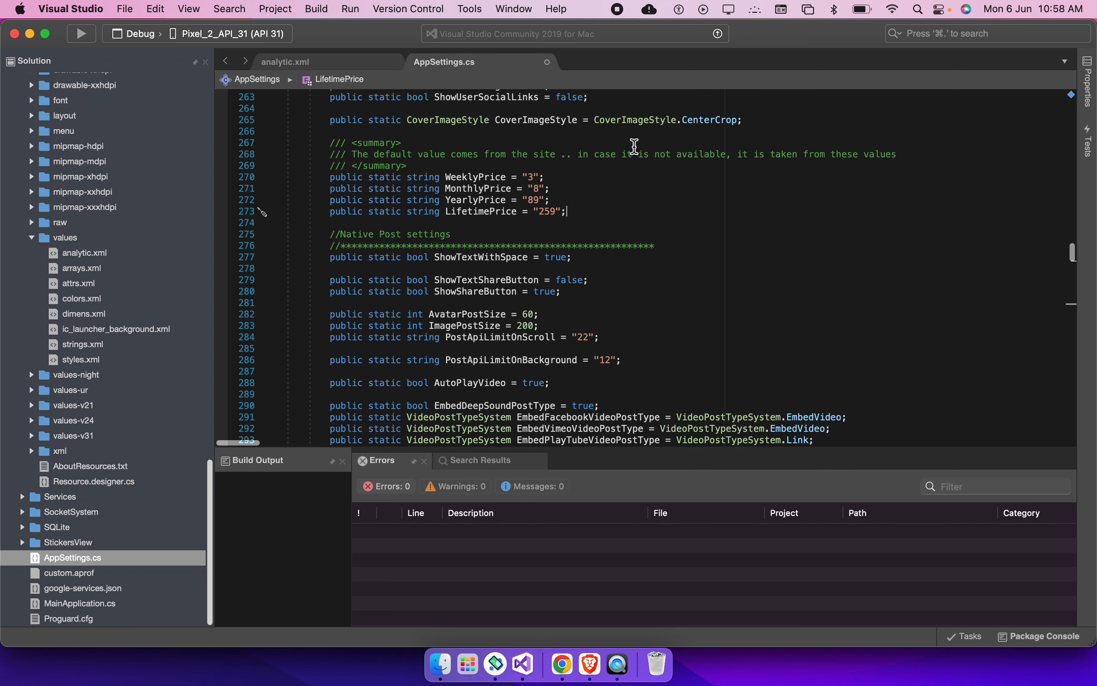
double_click(469, 211)
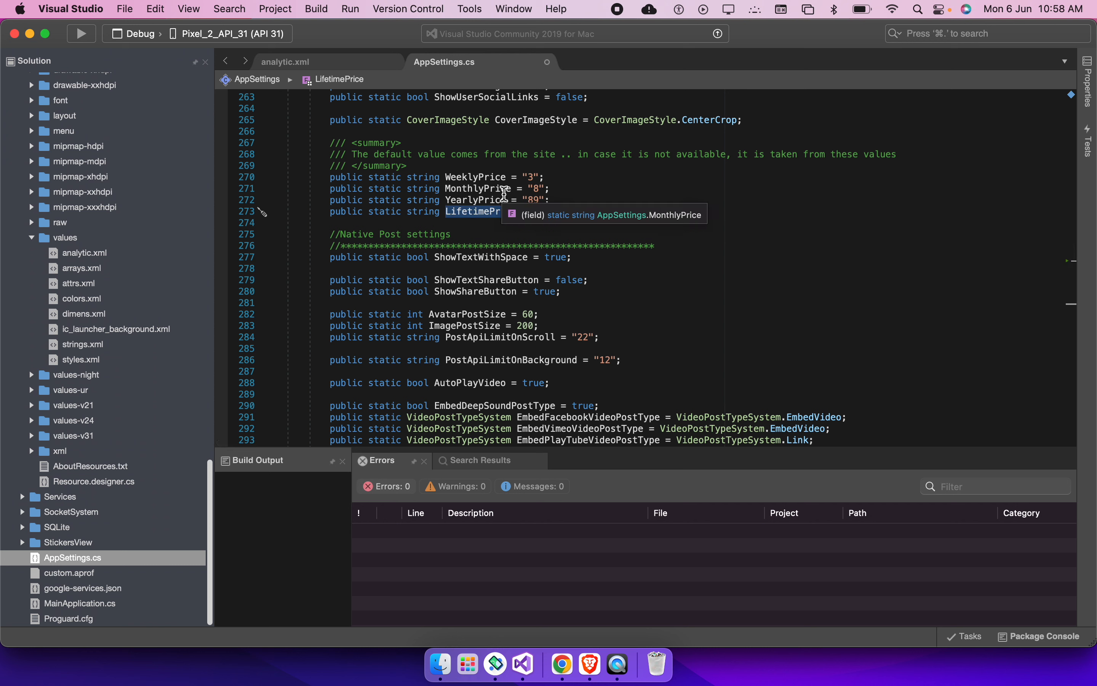
left_click(558, 202)
left_click_drag(558, 203, 391, 200)
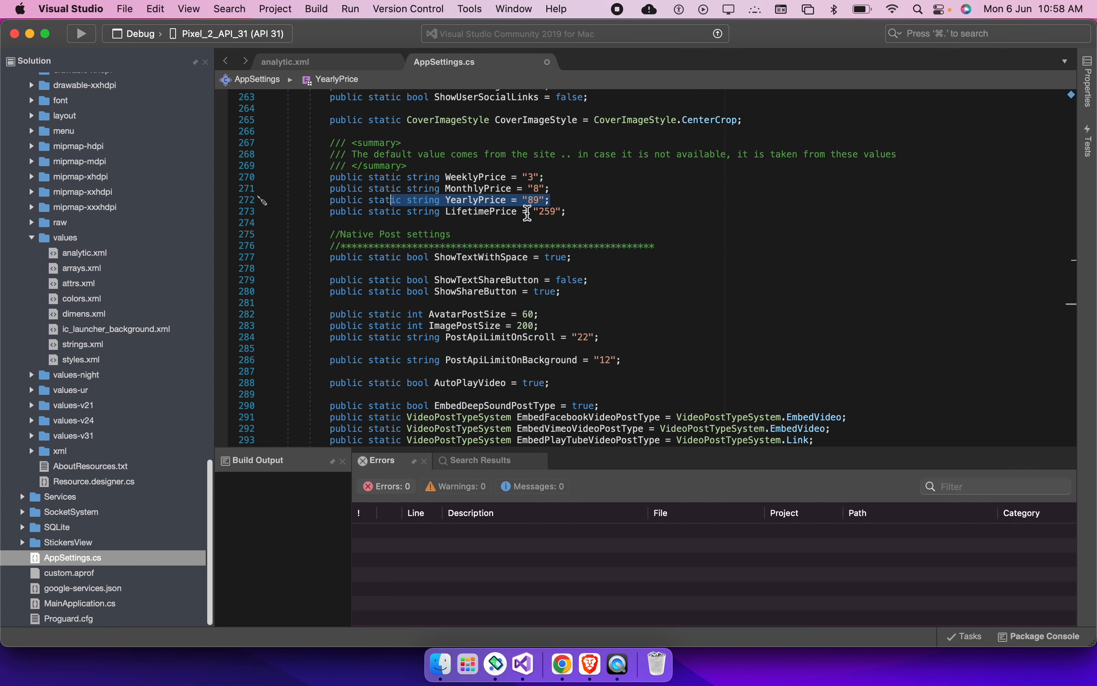
Look through the Native Post settings, including the video embed types, post privacy and the news feed post options
scroll(540, 203, "down", 3)
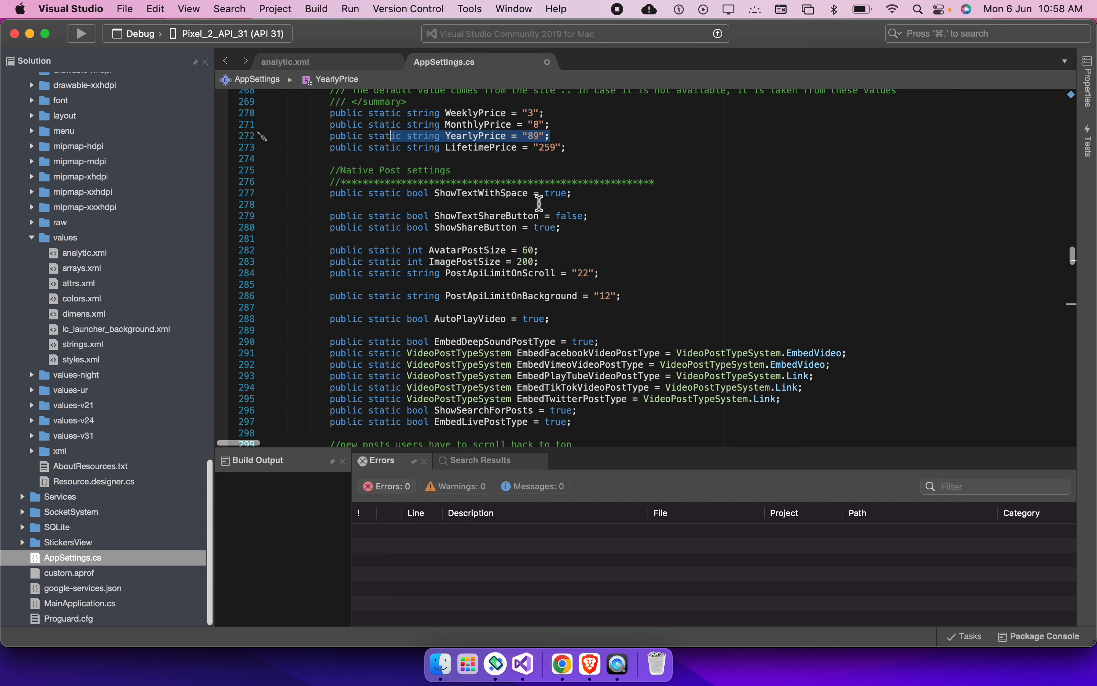
scroll(540, 203, "down", 2)
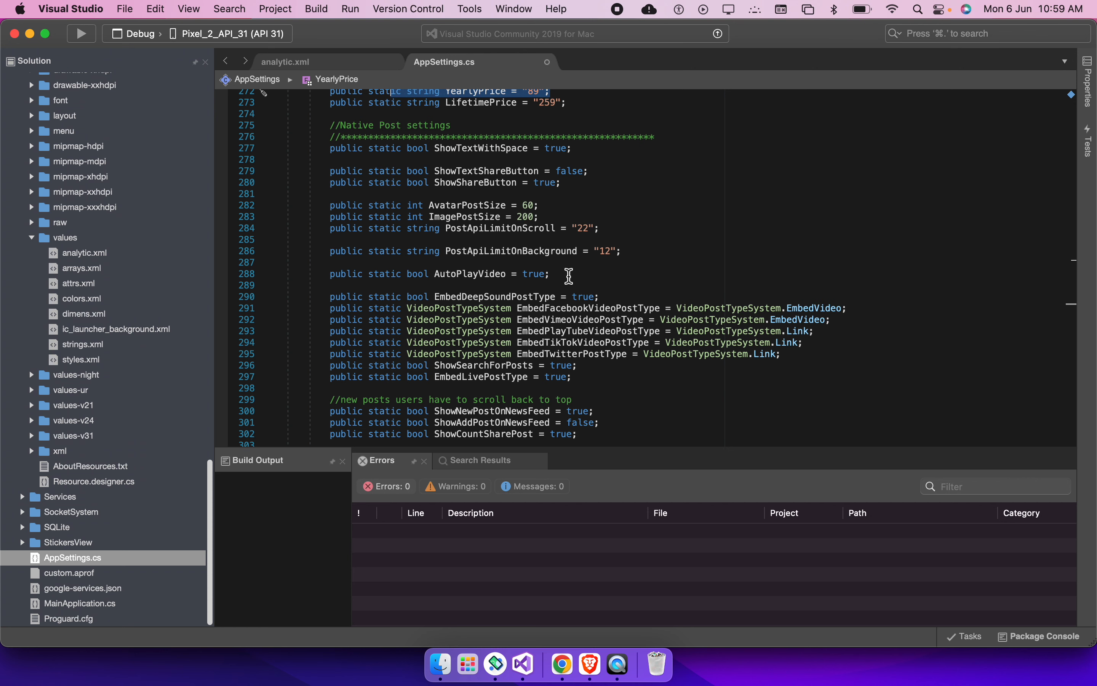
scroll(671, 239, "down", 3)
scroll(647, 332, "down", 4)
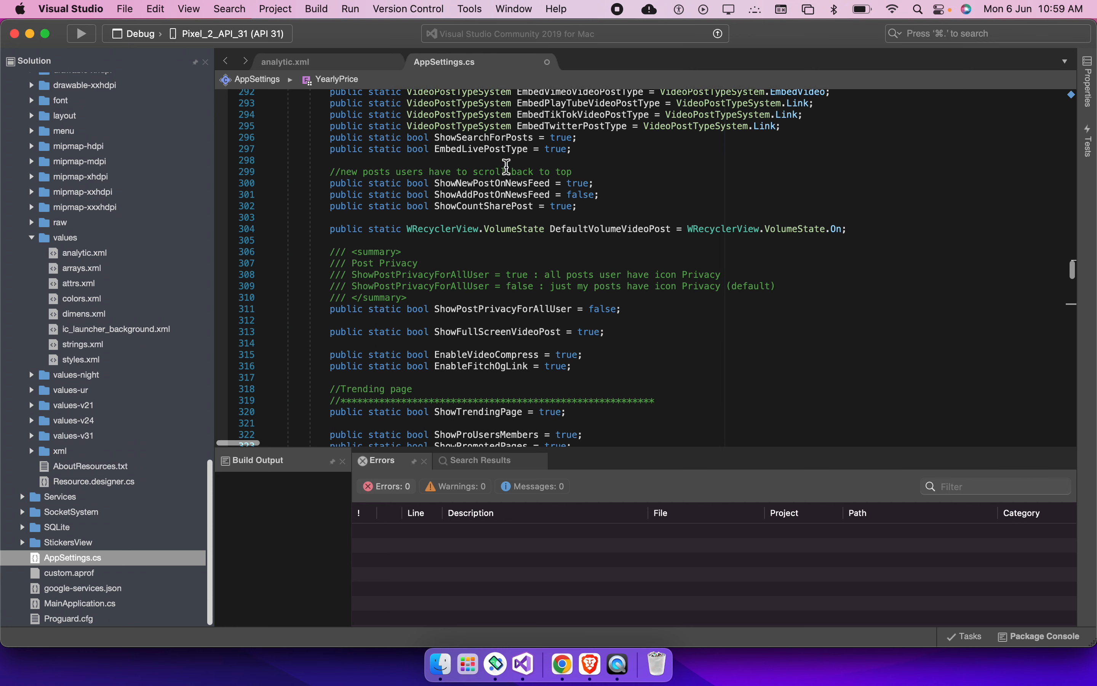
scroll(617, 289, "down", 2)
scroll(617, 289, "up", 1)
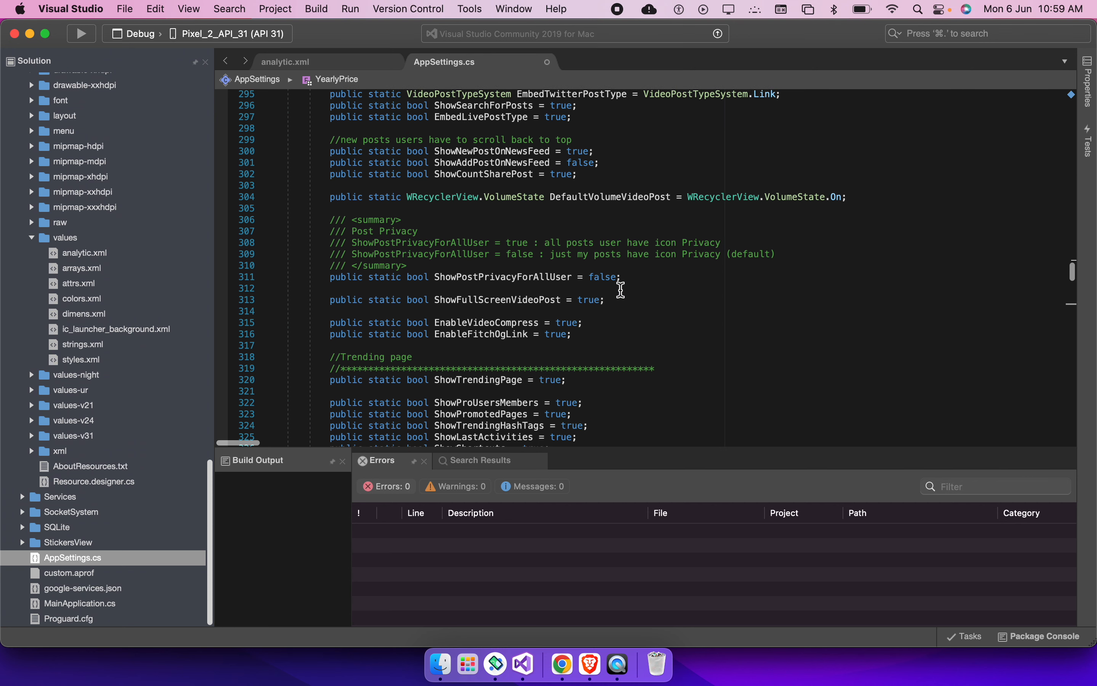
scroll(490, 224, "down", 2)
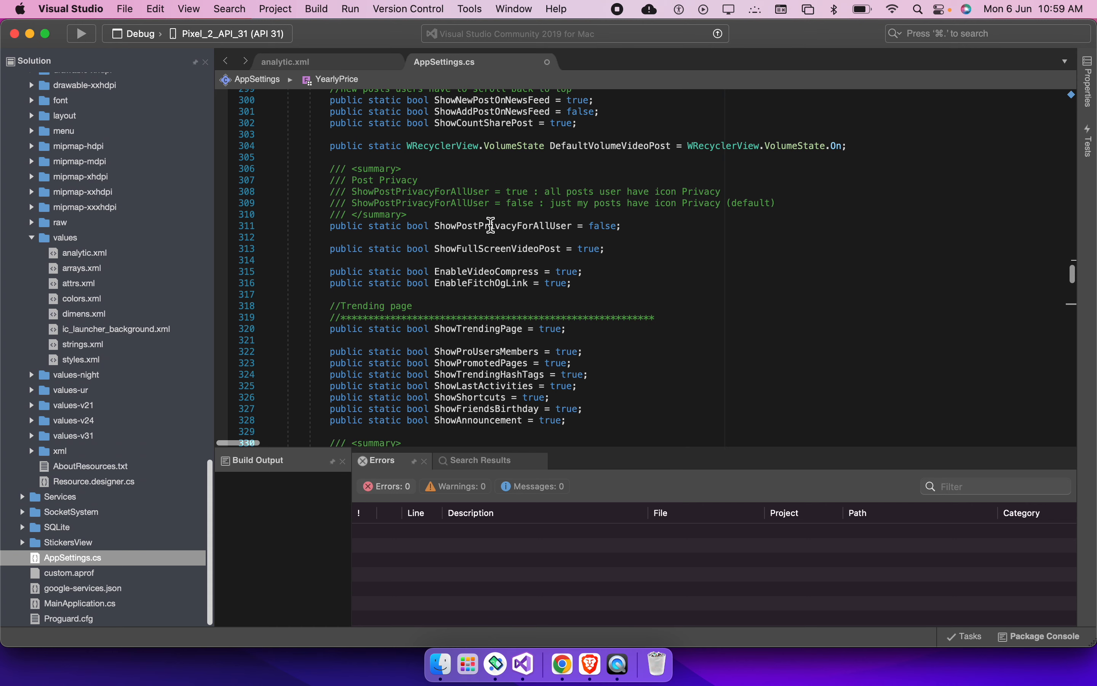
scroll(491, 224, "up", 1)
left_click_drag(433, 122, 641, 127)
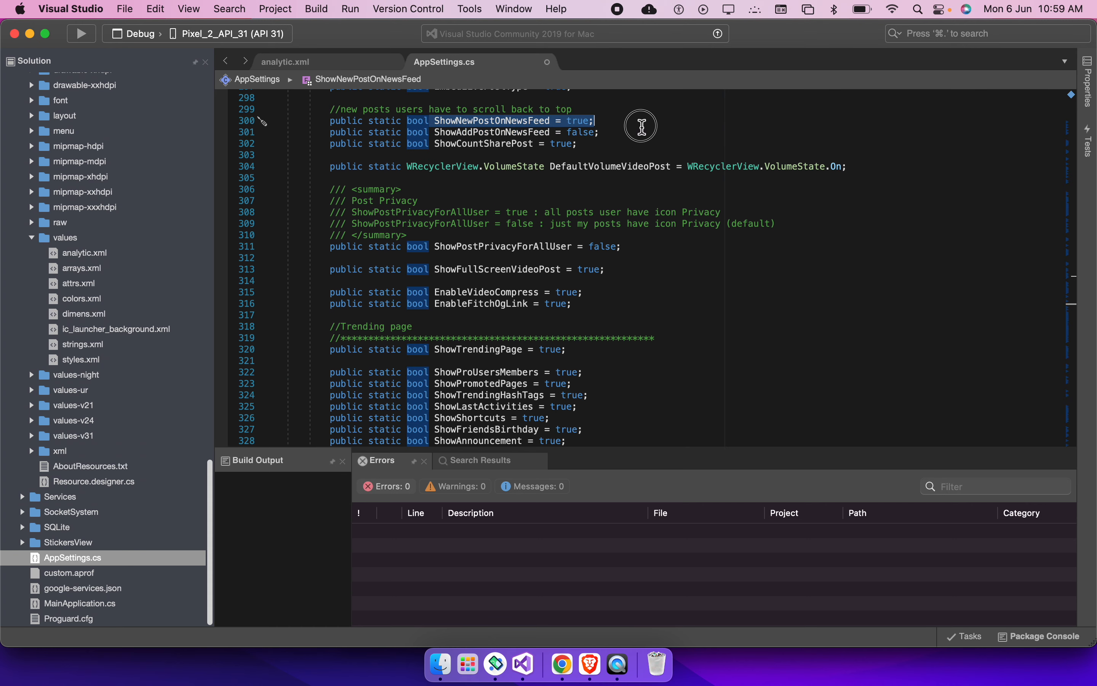
left_click(595, 135)
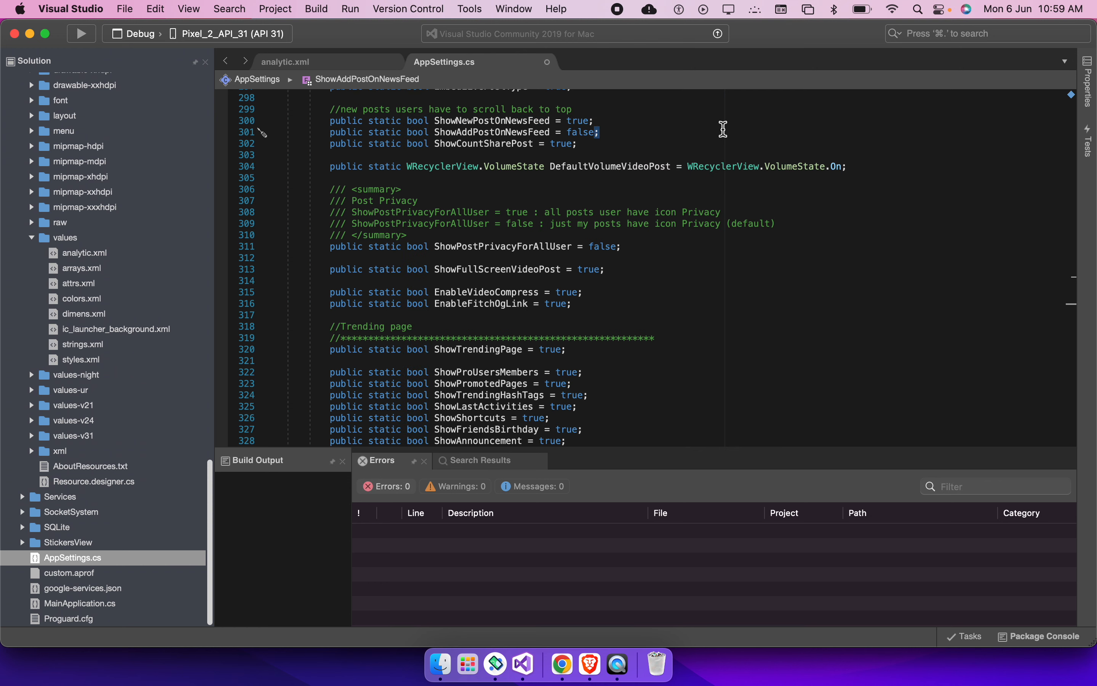
Examine the Trending page settings, including the weather API and exchange currency options with their source links
scroll(720, 132, "down", 3)
scroll(614, 219, "down", 4)
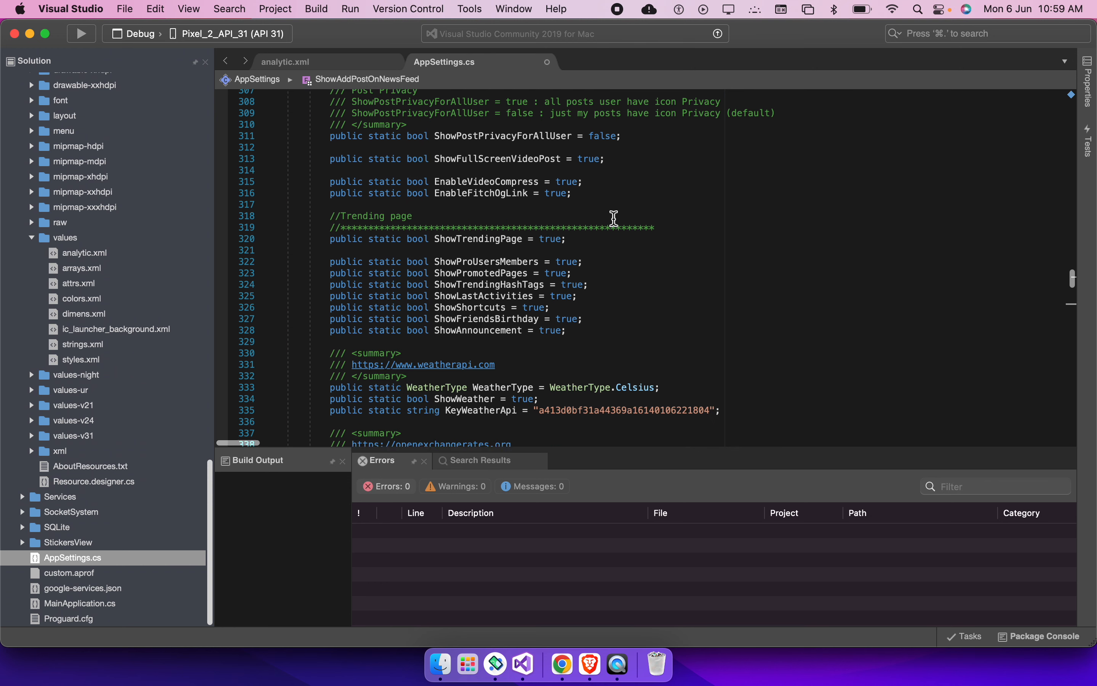
scroll(614, 219, "down", 4)
double_click(577, 254)
scroll(577, 255, "down", 3)
scroll(408, 172, "up", 1)
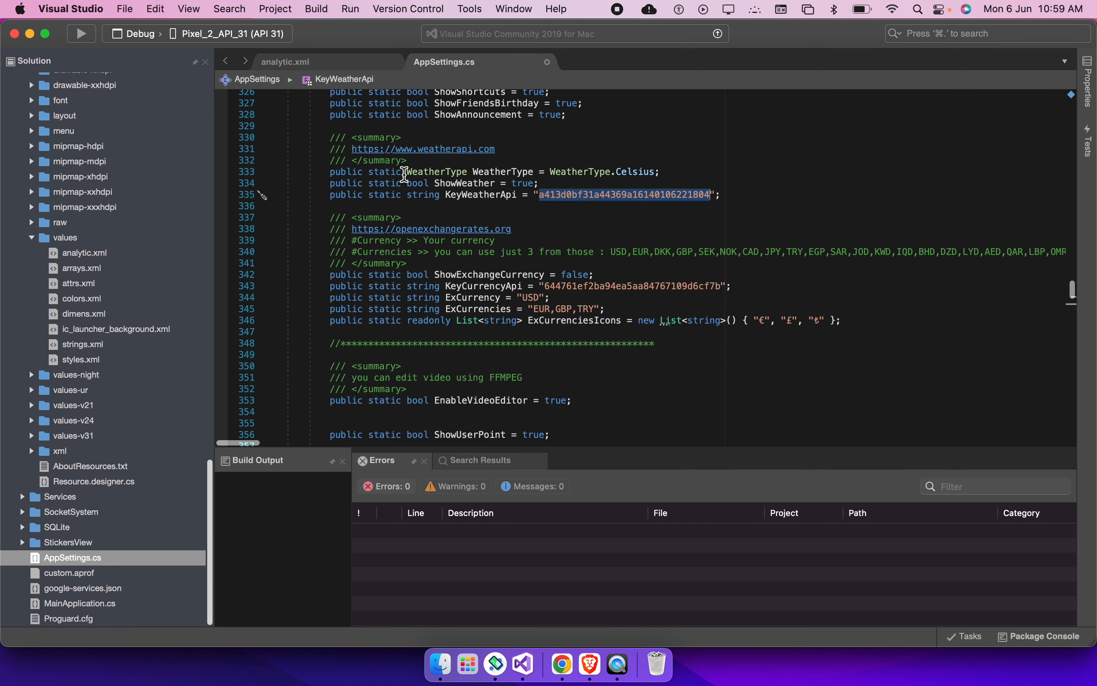
left_click(726, 173)
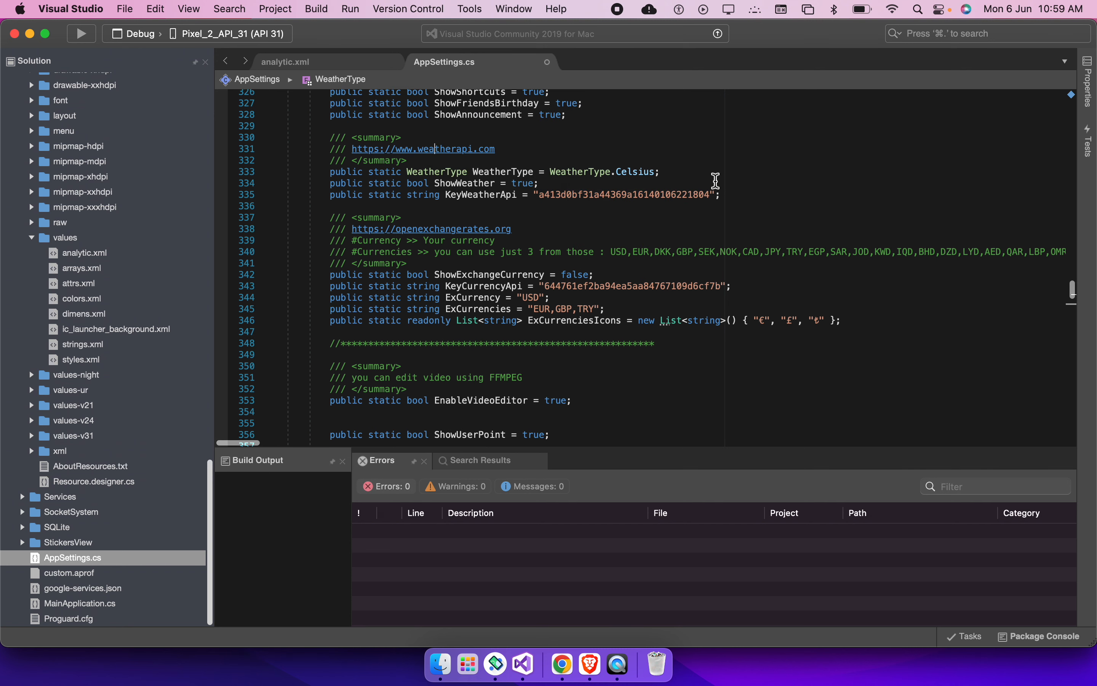
double_click(458, 232)
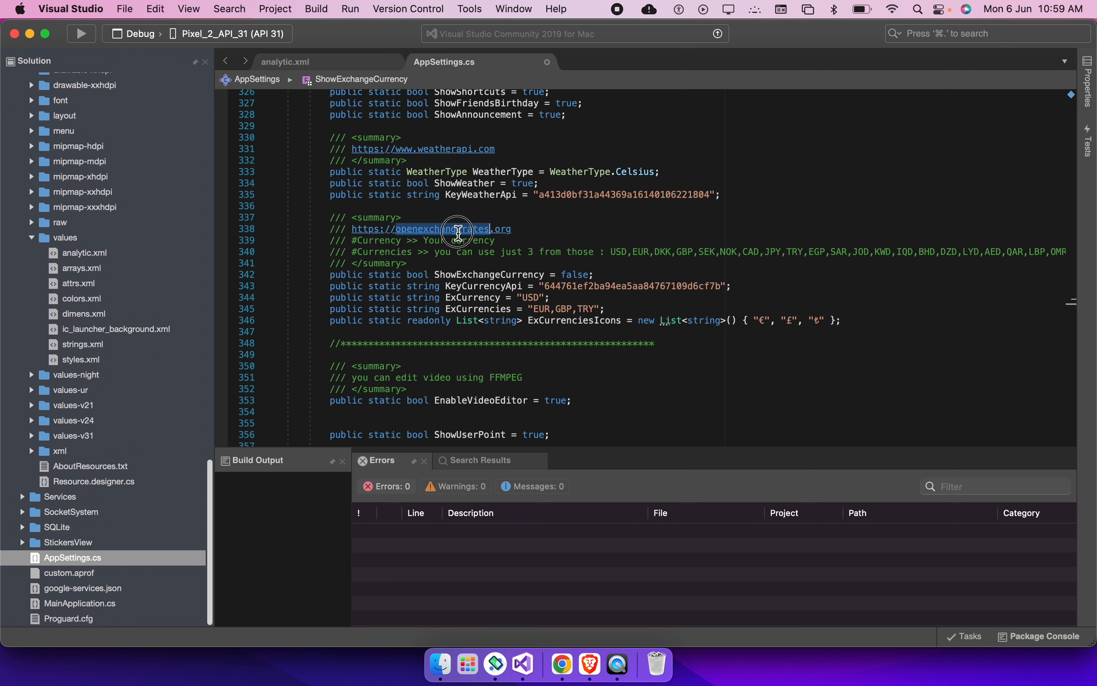
scroll(725, 232, "down", 3)
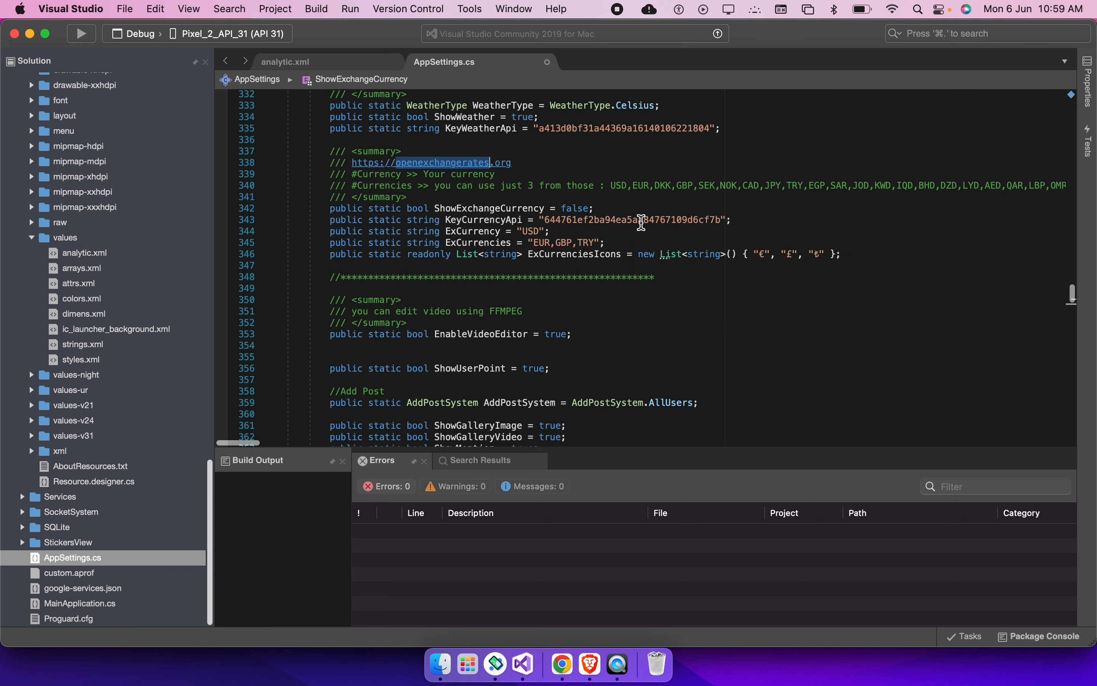
Set SetTabDarkTheme in the Set Theme Tab section of AppSettings.cs to TabTheme.Dark
scroll(641, 222, "down", 6)
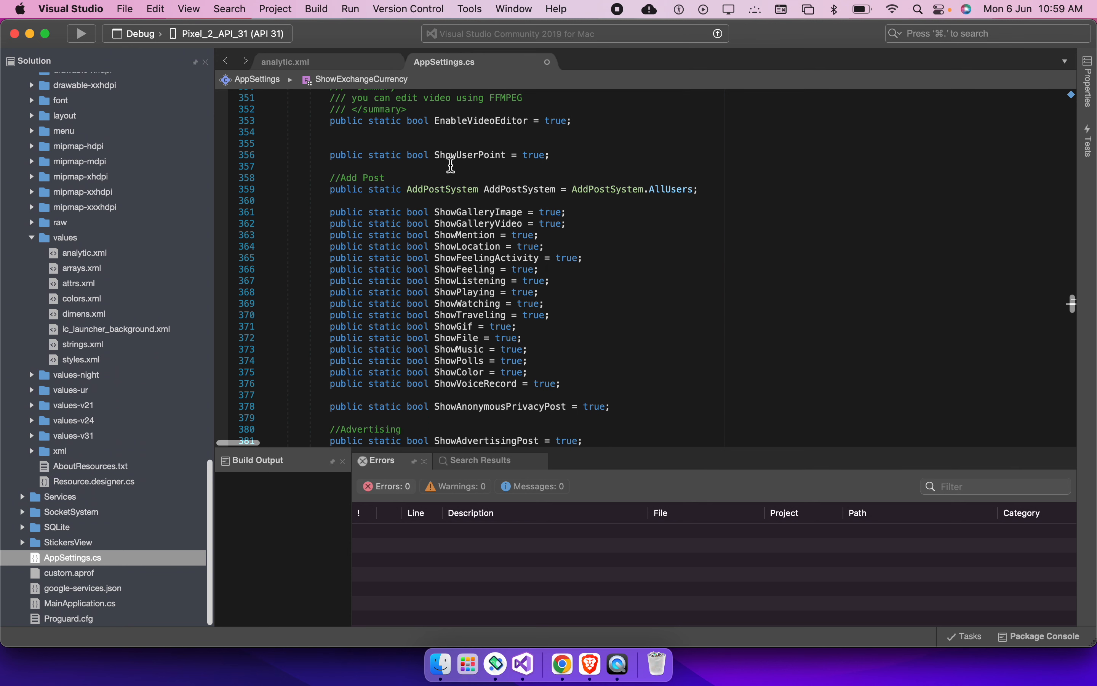
scroll(451, 162, "down", 2)
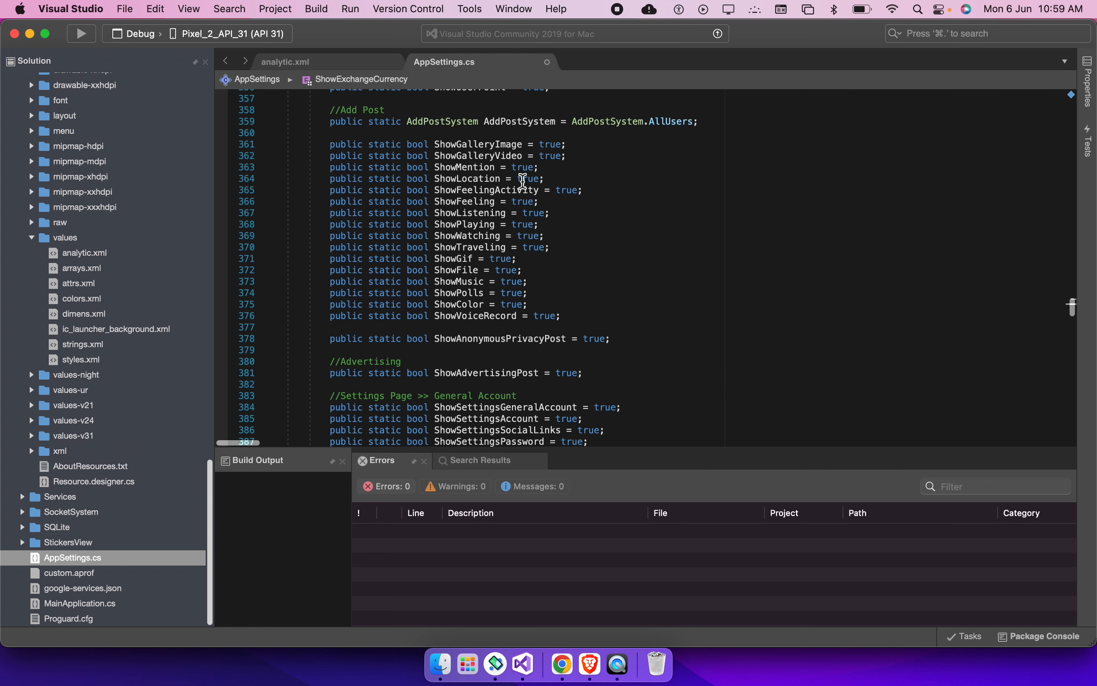
scroll(476, 243, "down", 12)
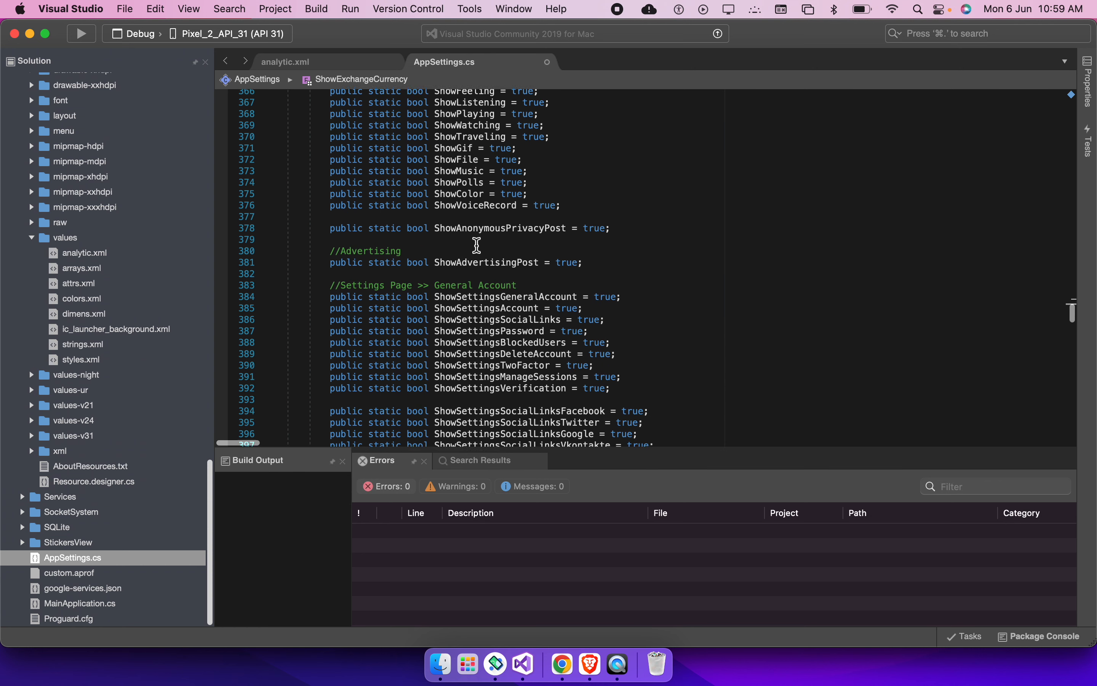
scroll(477, 245, "down", 10)
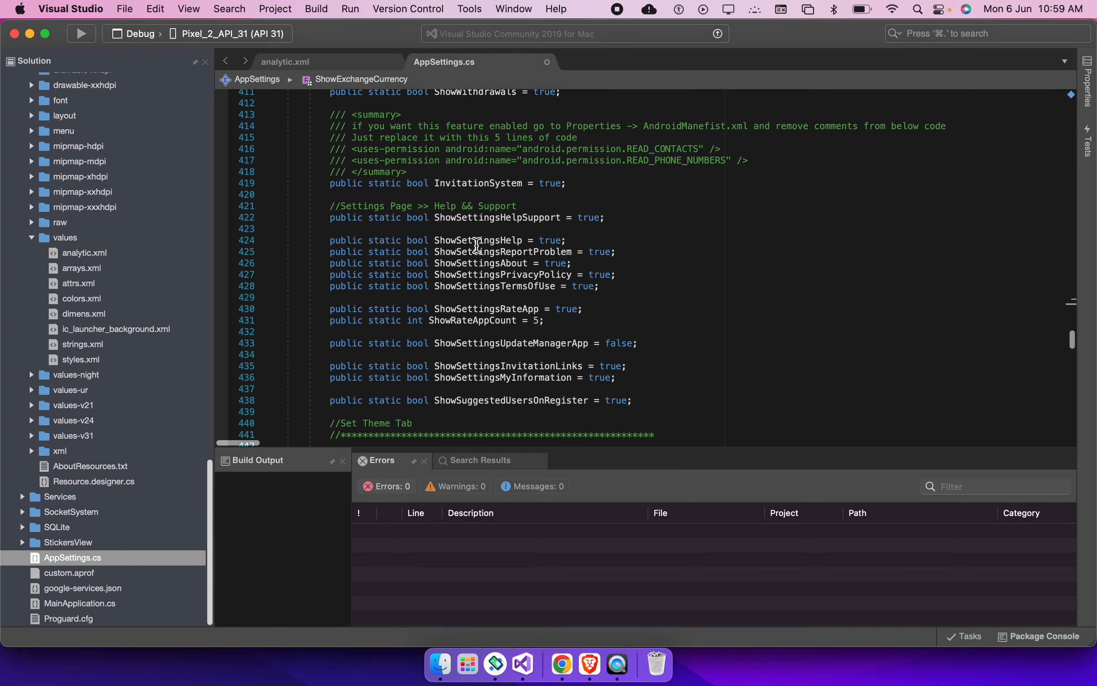
scroll(477, 245, "down", 4)
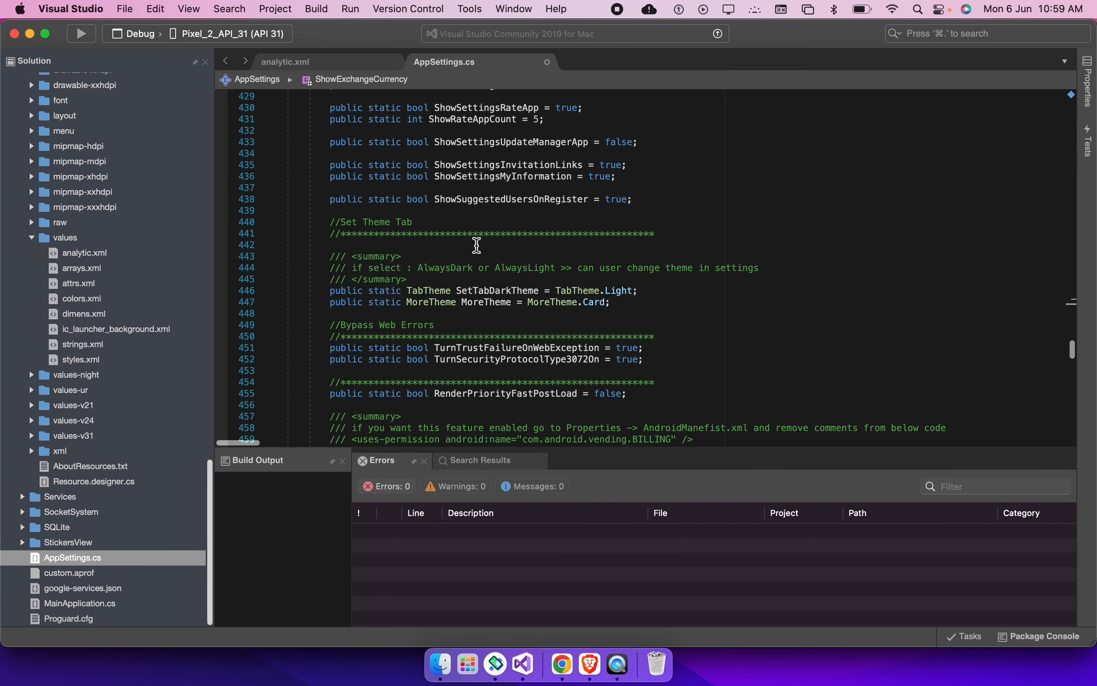
double_click(619, 210)
key("BackSpace")
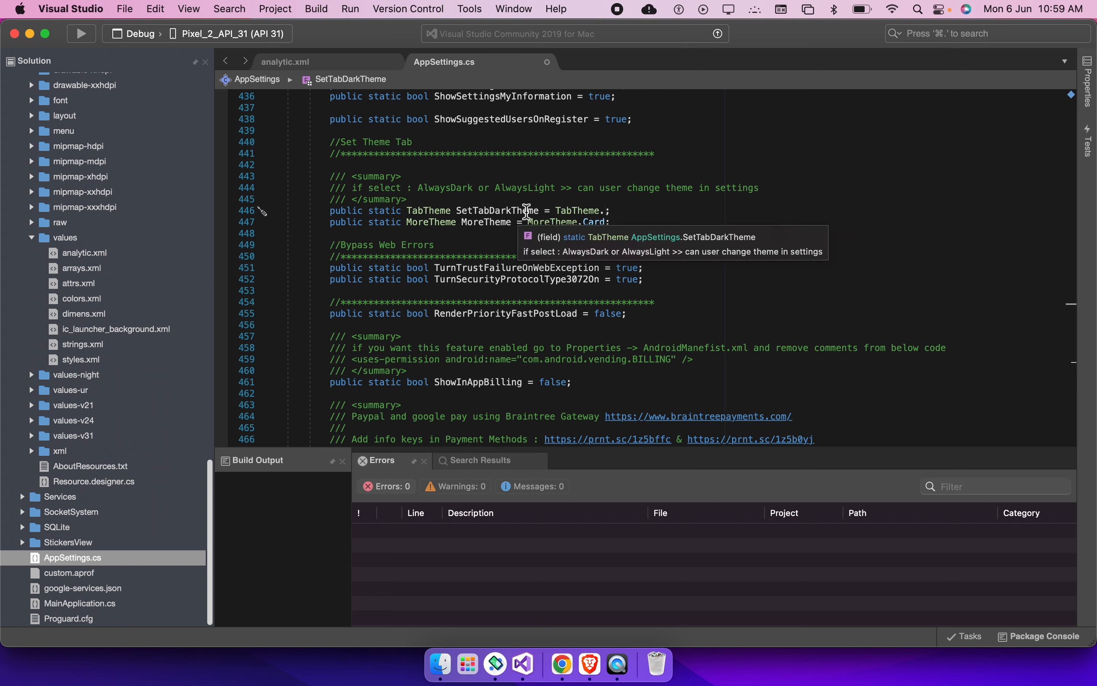
key("ctrl+space")
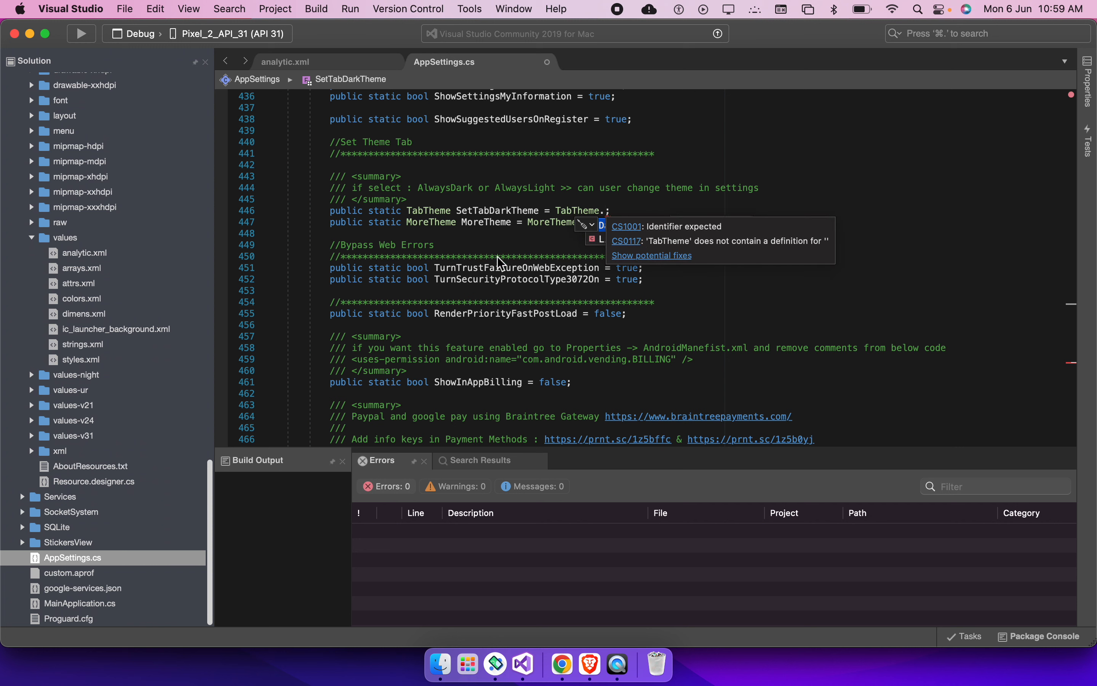
key("Return")
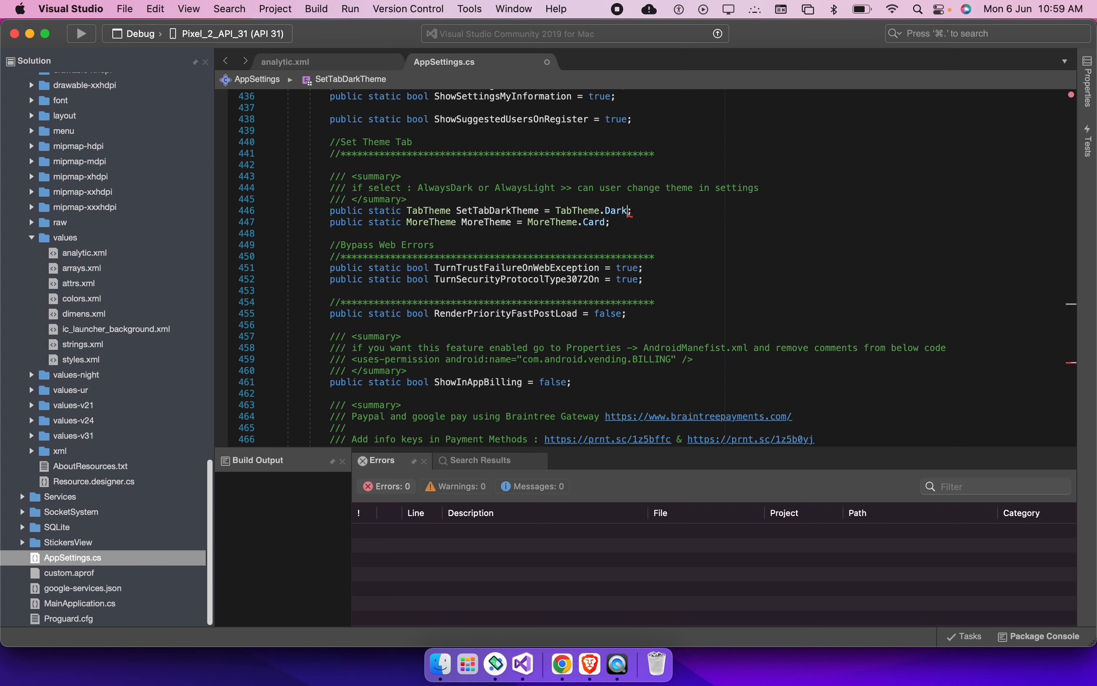
Remove the MoreTheme value to look through the available alternatives, and undo the removal
left_click(503, 223)
double_click(592, 223)
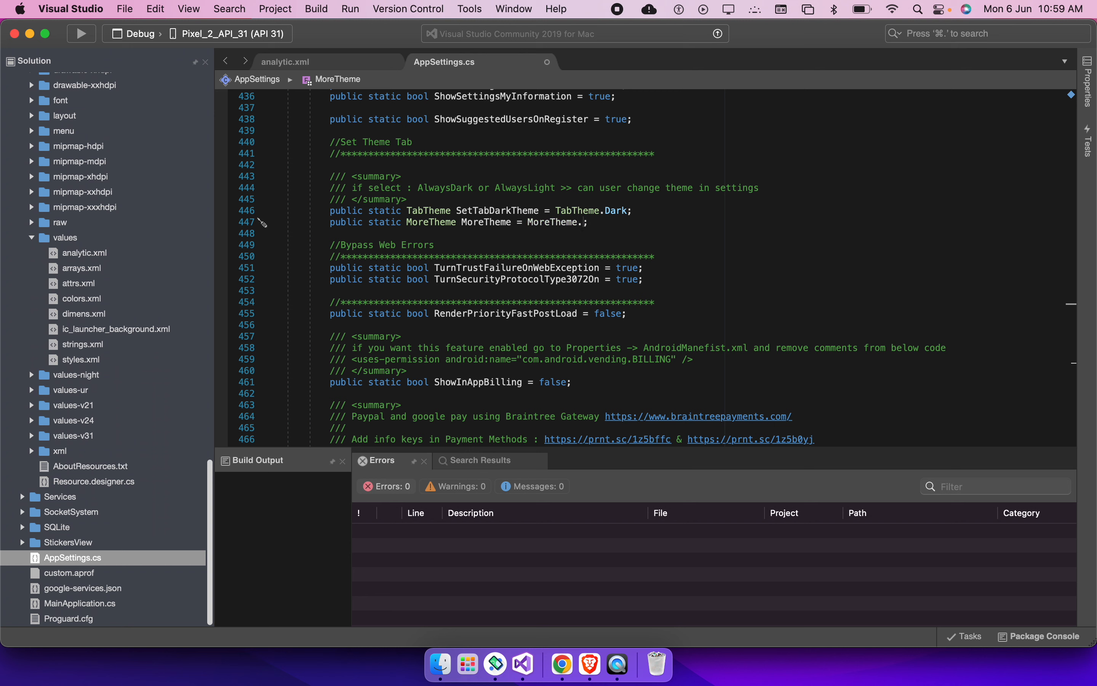
key("ctrl+space")
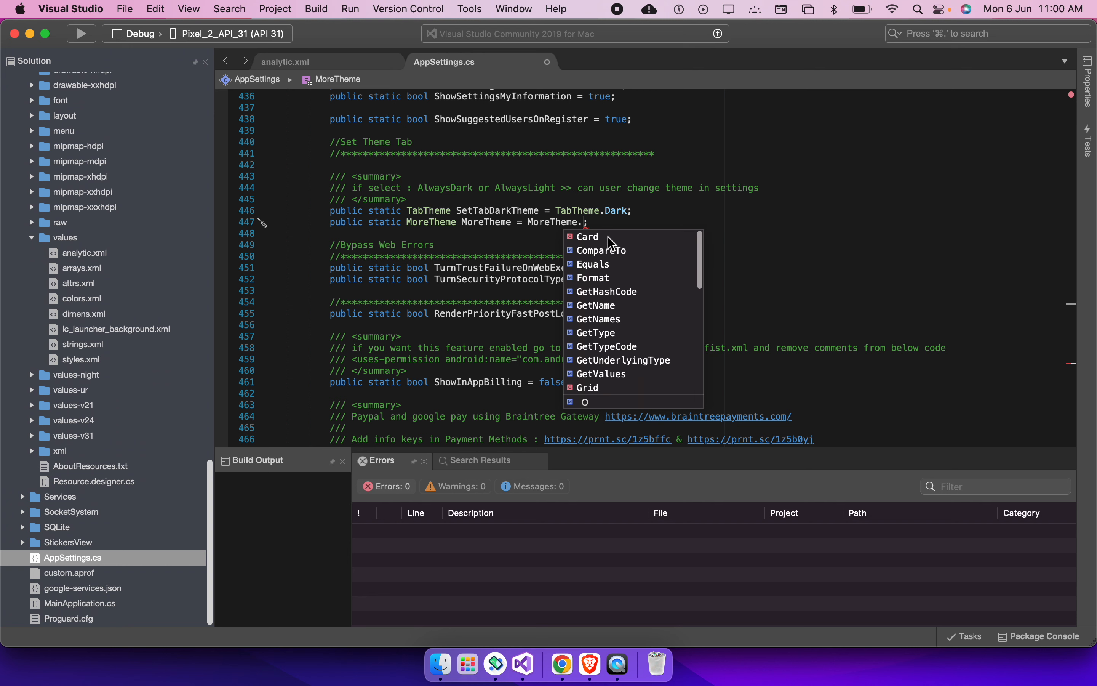
scroll(597, 387, "down", 4)
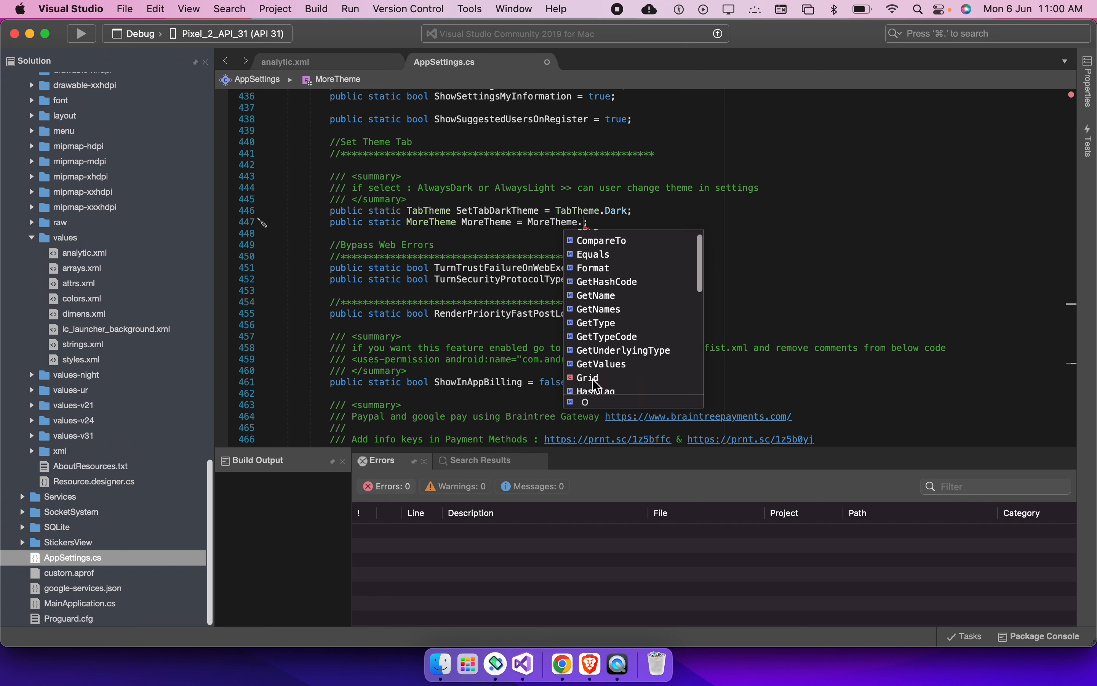
left_click(823, 267)
key("super+z")
key("super+z")
key("super+z")
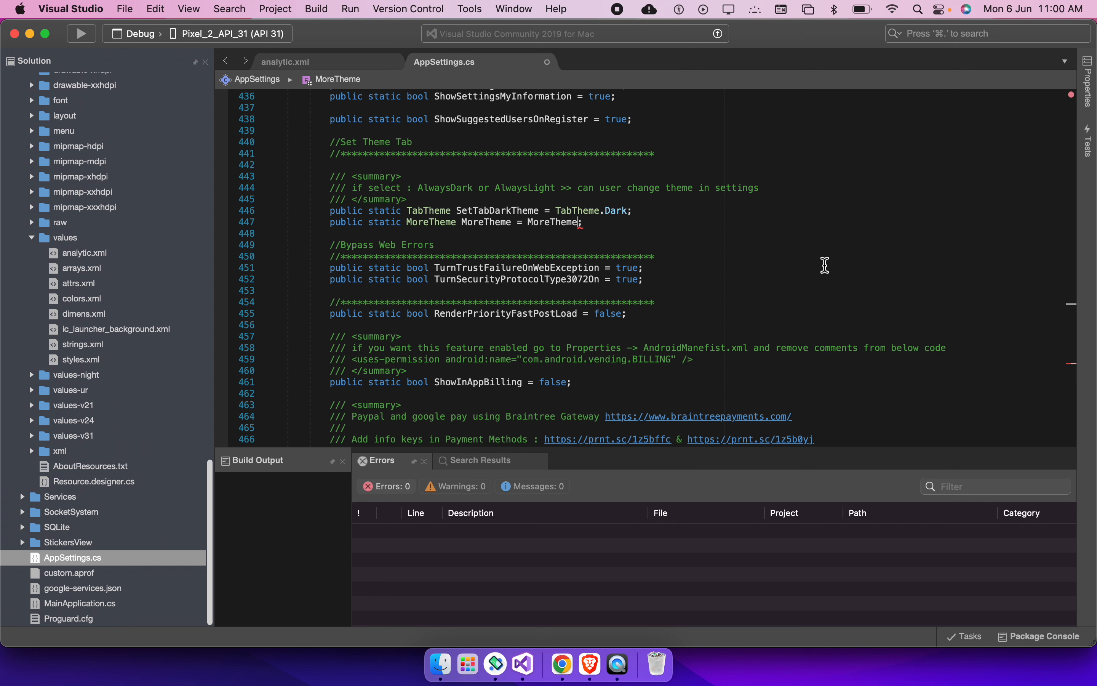
Set ShowInAppBilling to true, after checking the theme comment and the in-app billing comment
left_click_drag(417, 188, 801, 189)
scroll(801, 189, "down", 3)
left_click(326, 261)
scroll(544, 280, "down", 3)
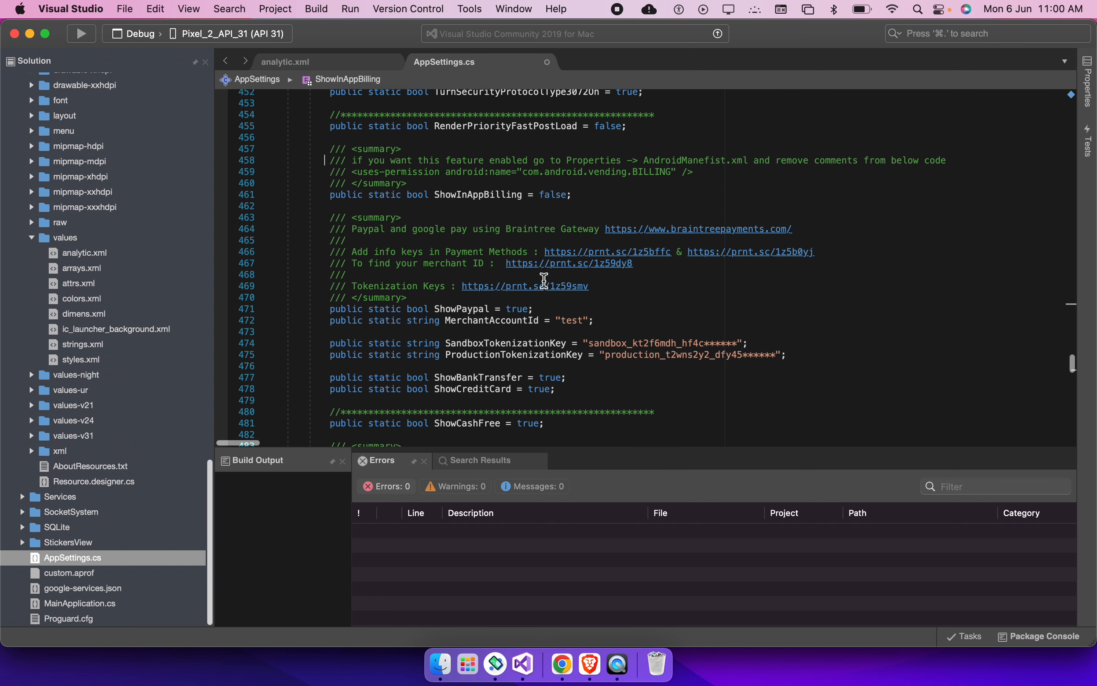
double_click(495, 194)
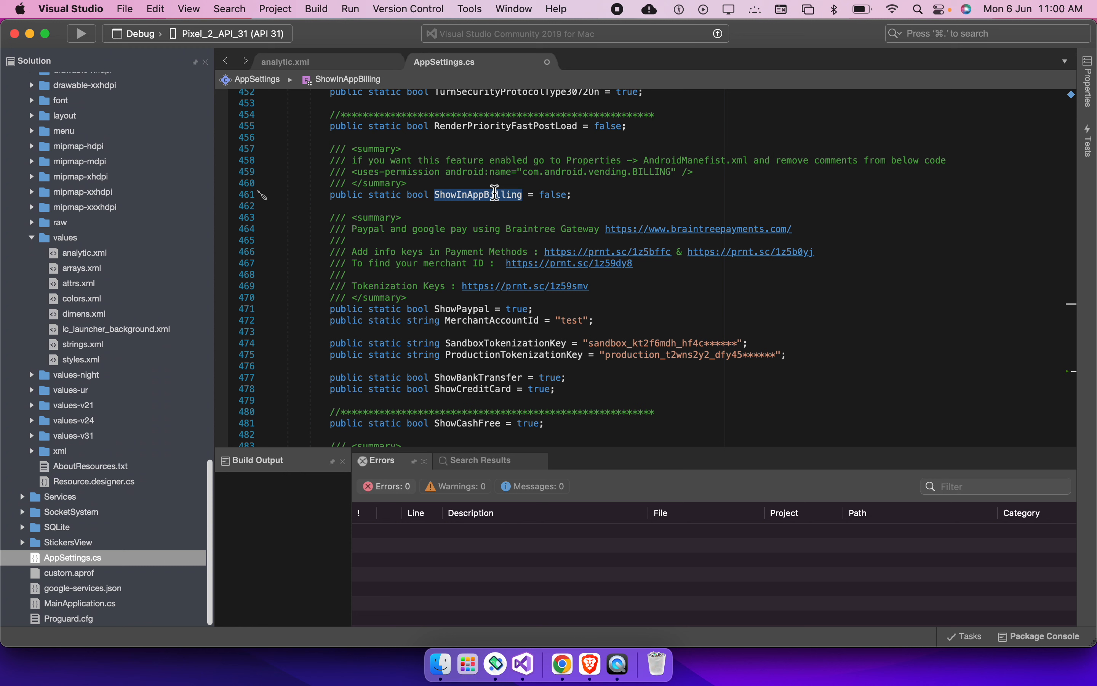
double_click(561, 194)
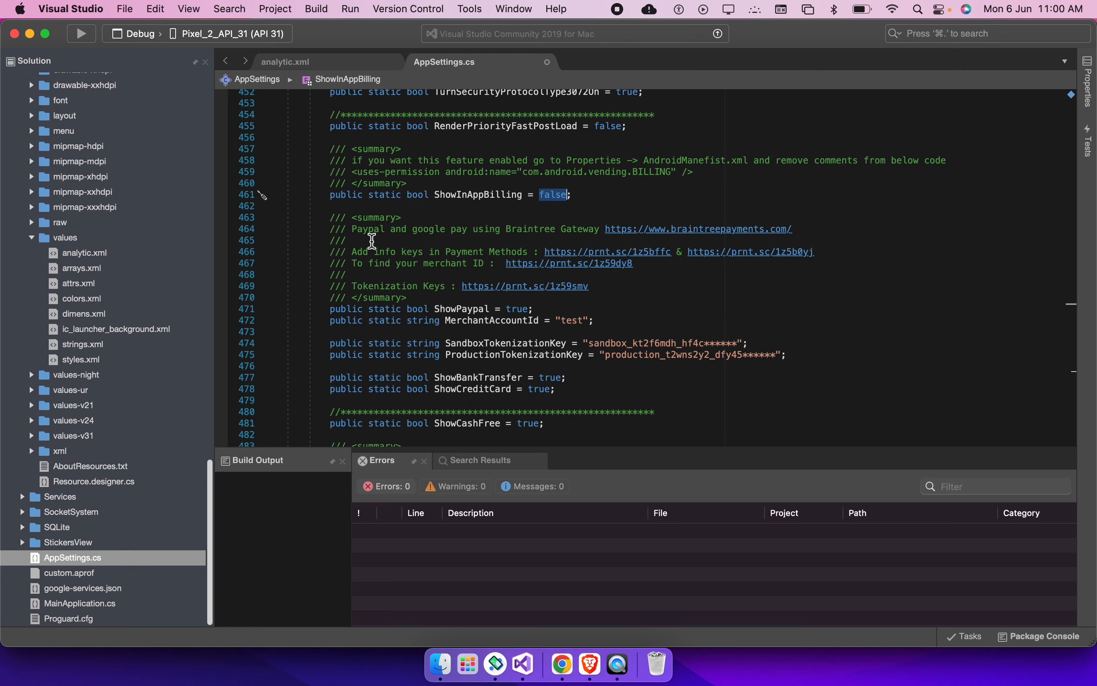
scroll(372, 241, "down", 5)
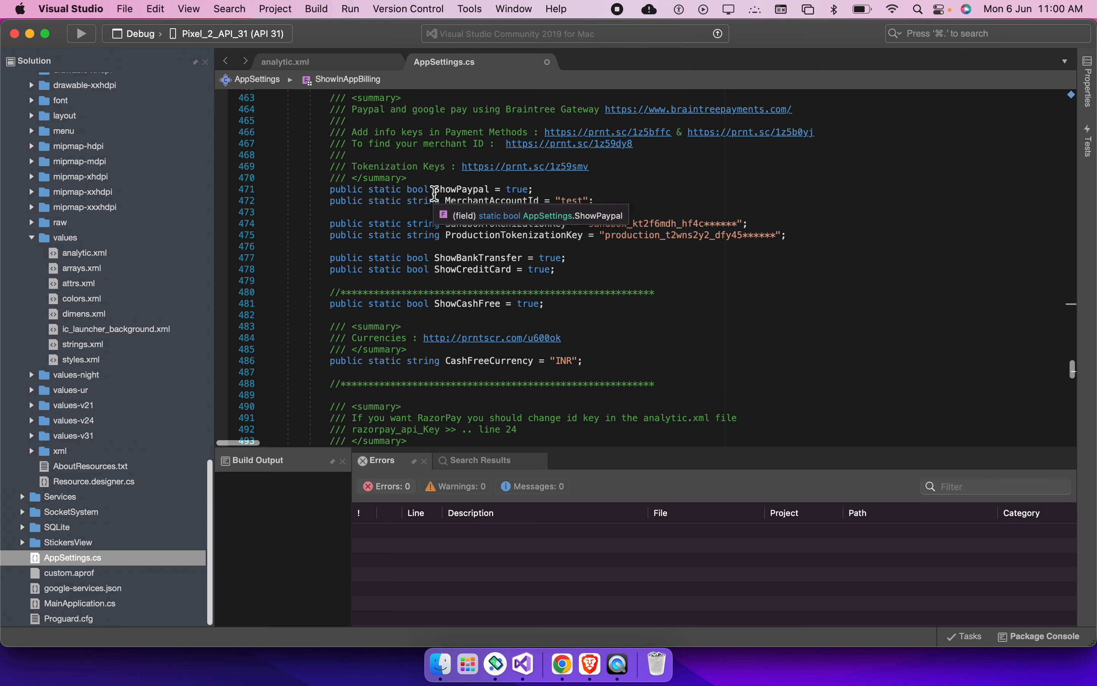
scroll(544, 209, "up", 5)
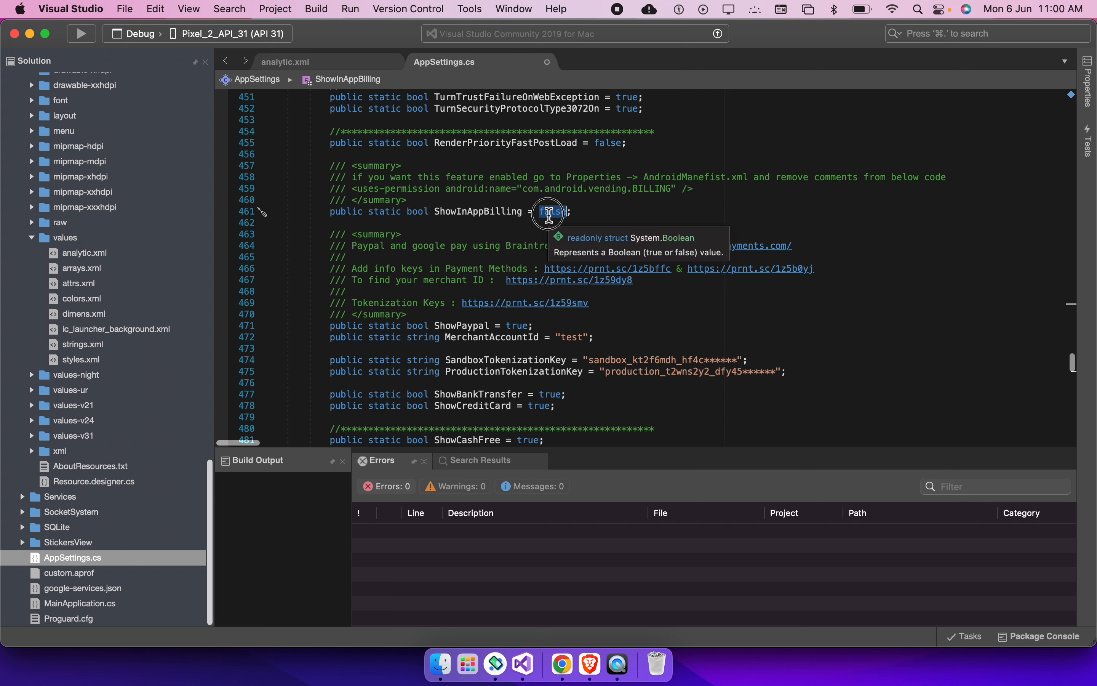
type("true")
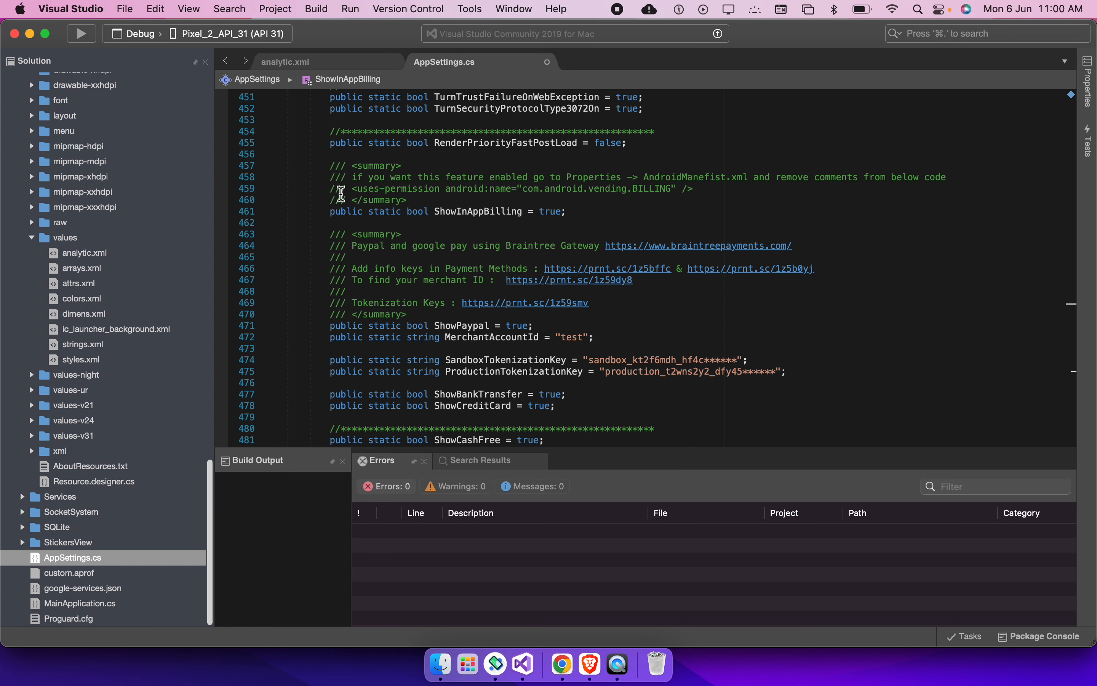
Select BILLING in the permission comment, collapse the project tree and open AndroidManifest.xml from the Properties folder in the Source Code Editor
left_click_drag(352, 189, 718, 186)
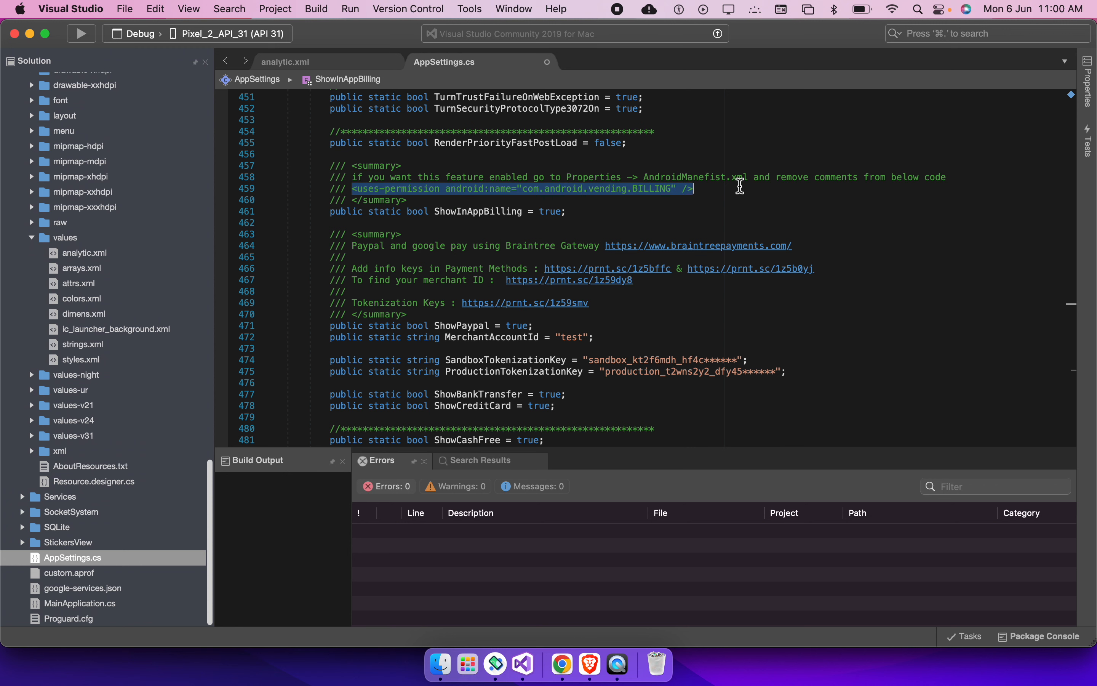
double_click(657, 189)
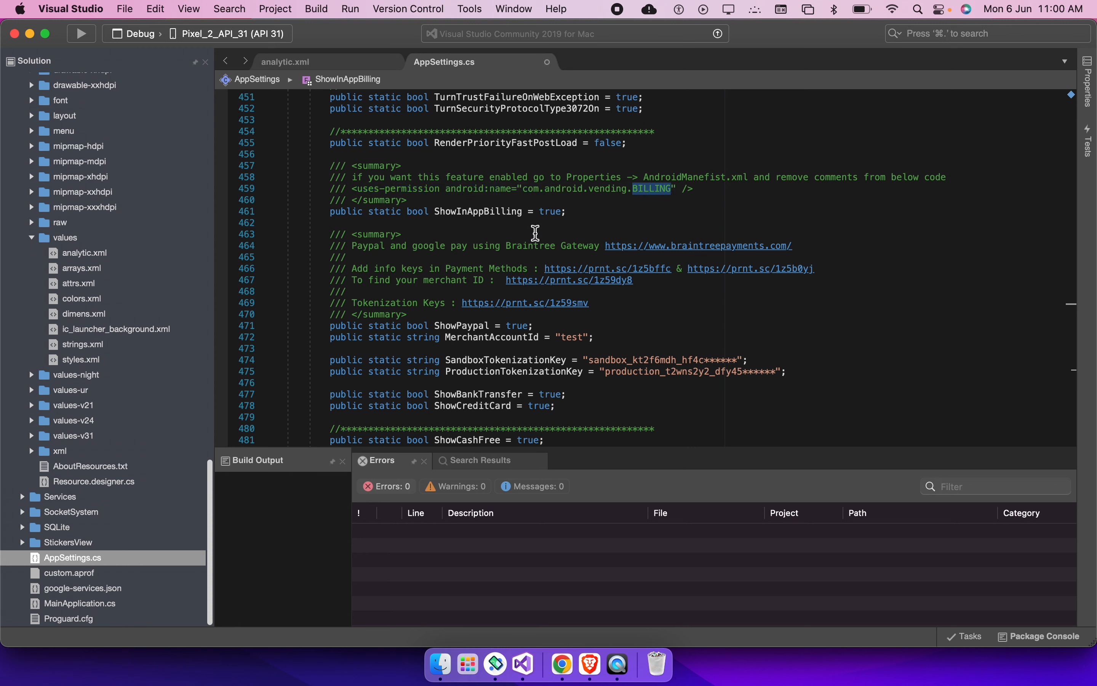
scroll(98, 421, "up", 15)
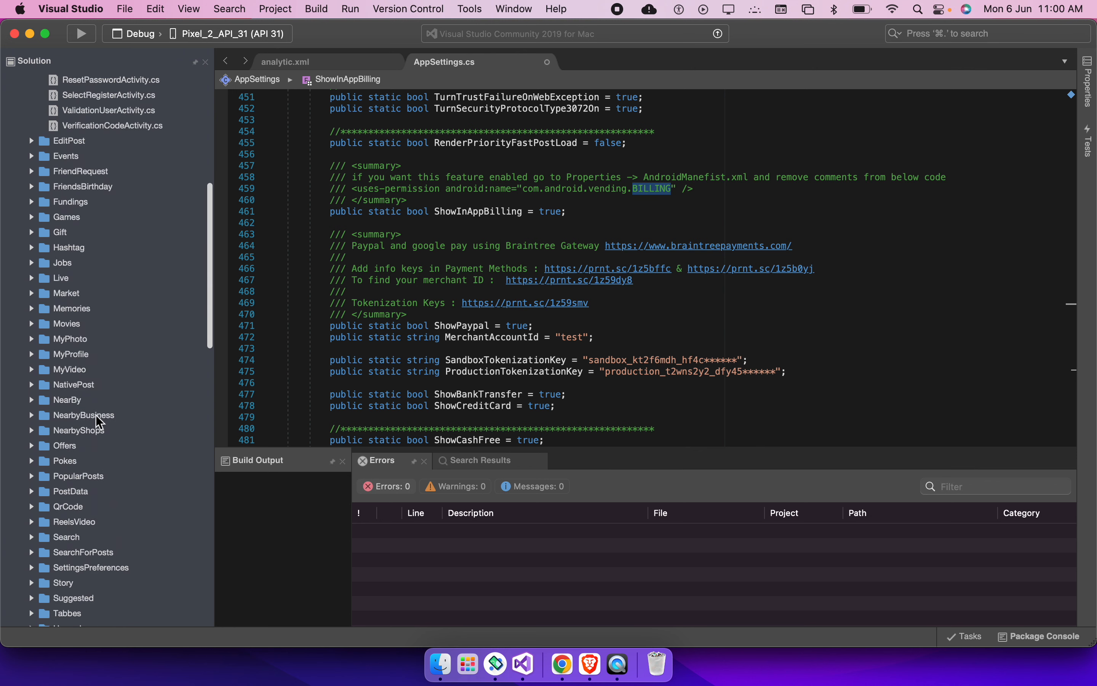
scroll(97, 421, "down", 5)
left_click(96, 412)
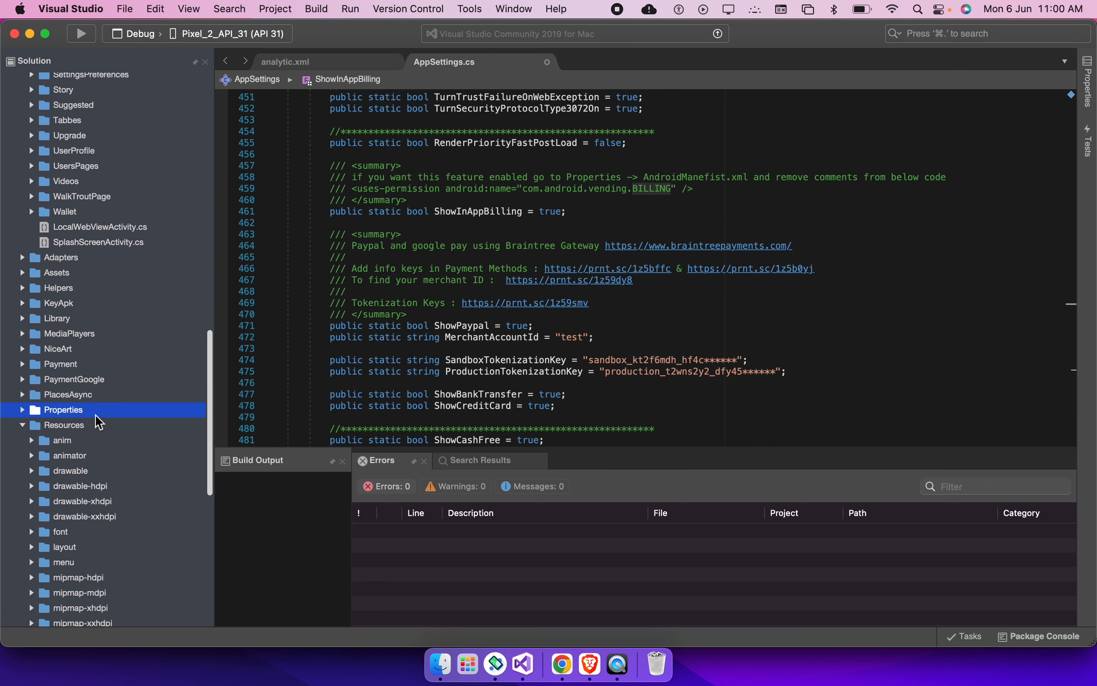
key("Left")
key("Left")
key("Left")
key("Right")
key("Right")
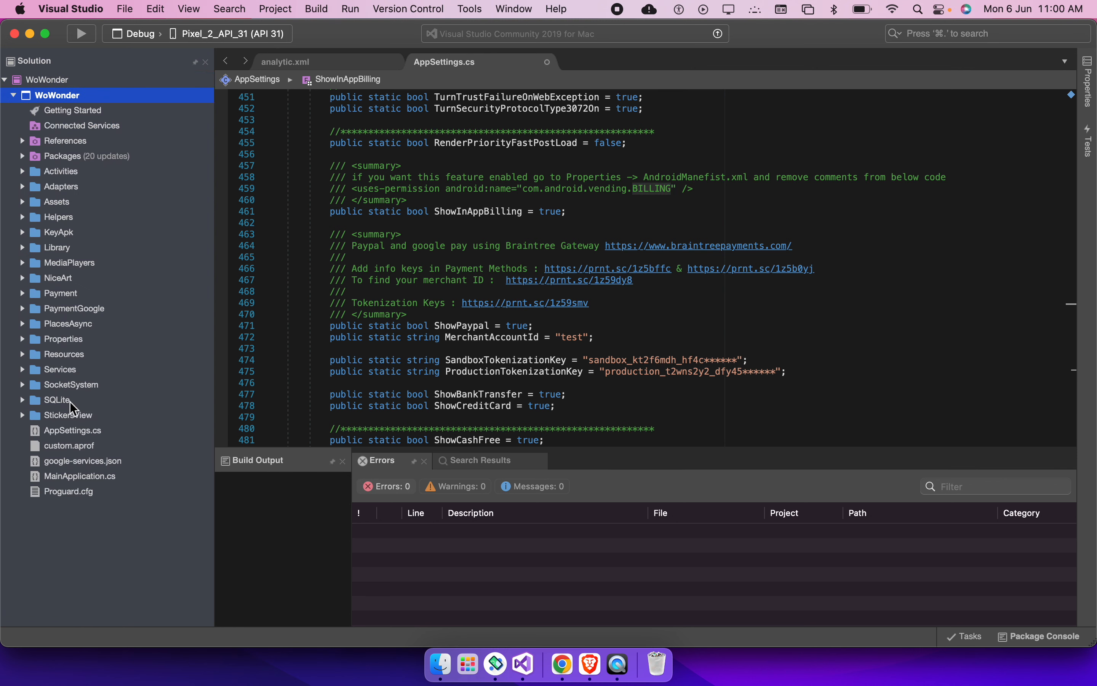
double_click(91, 344)
left_click(105, 352)
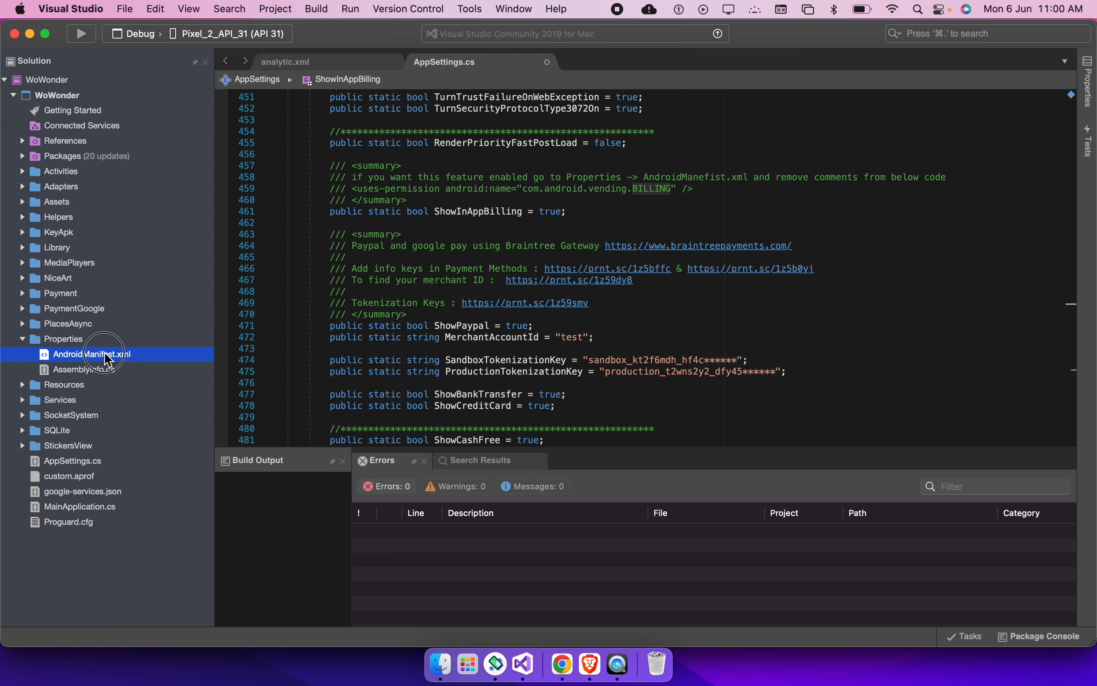
right_click(107, 359)
mouse_move(149, 353)
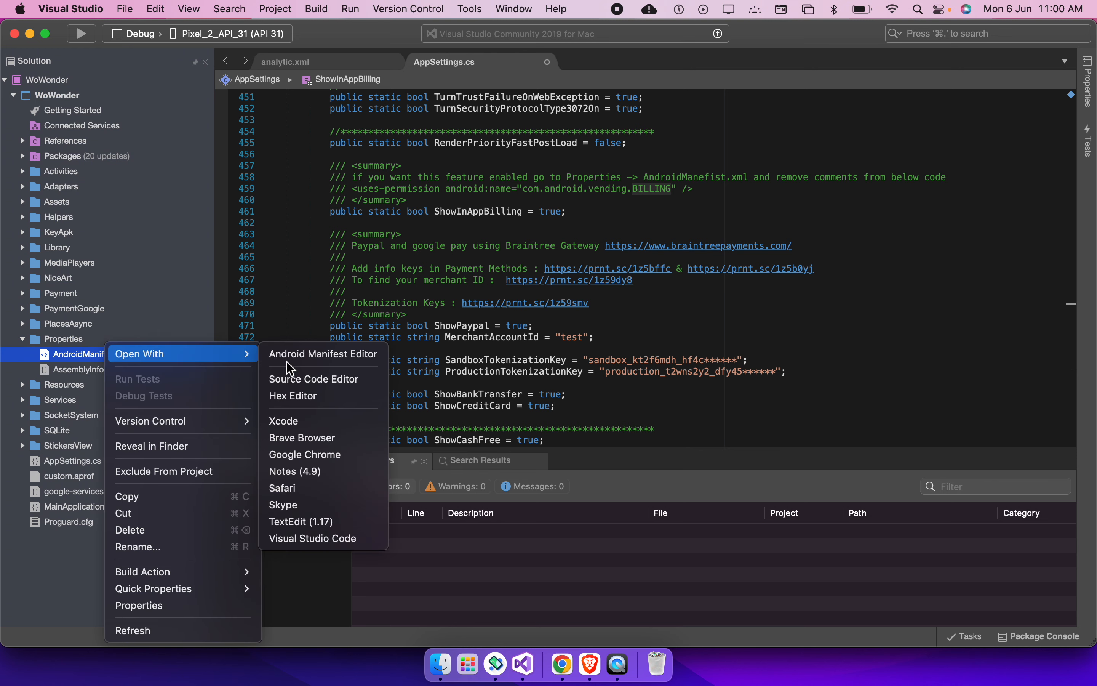
left_click(317, 378)
Search the manifest for BILLING to locate the in-app billing permission
key("super+f")
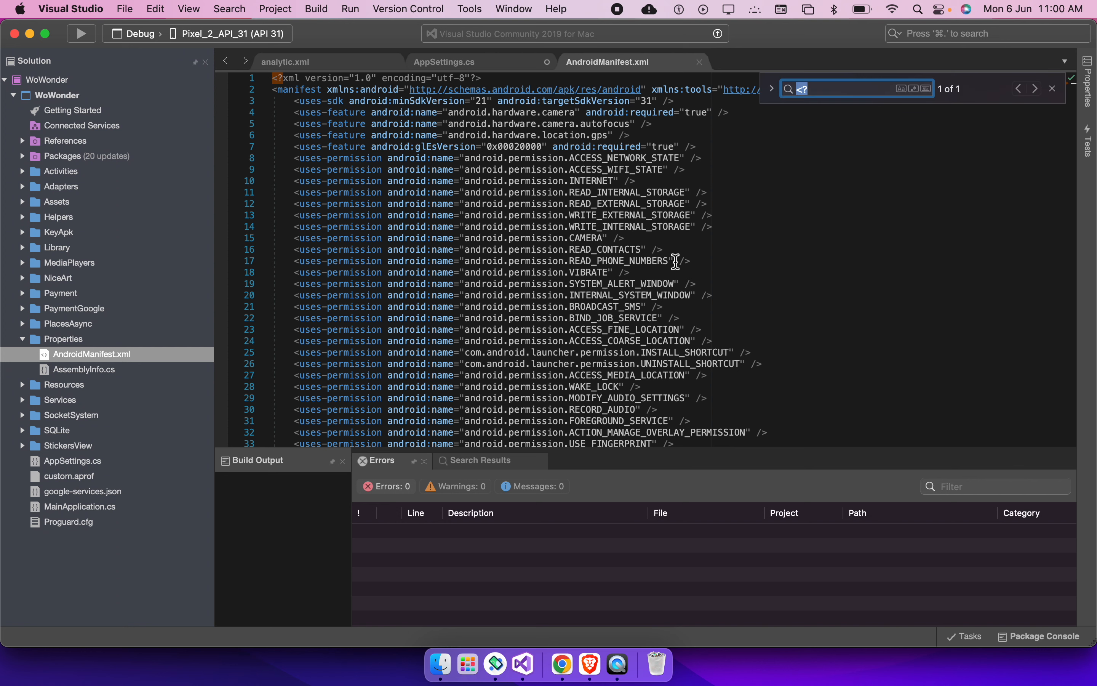
type("BILLING")
left_click(734, 289)
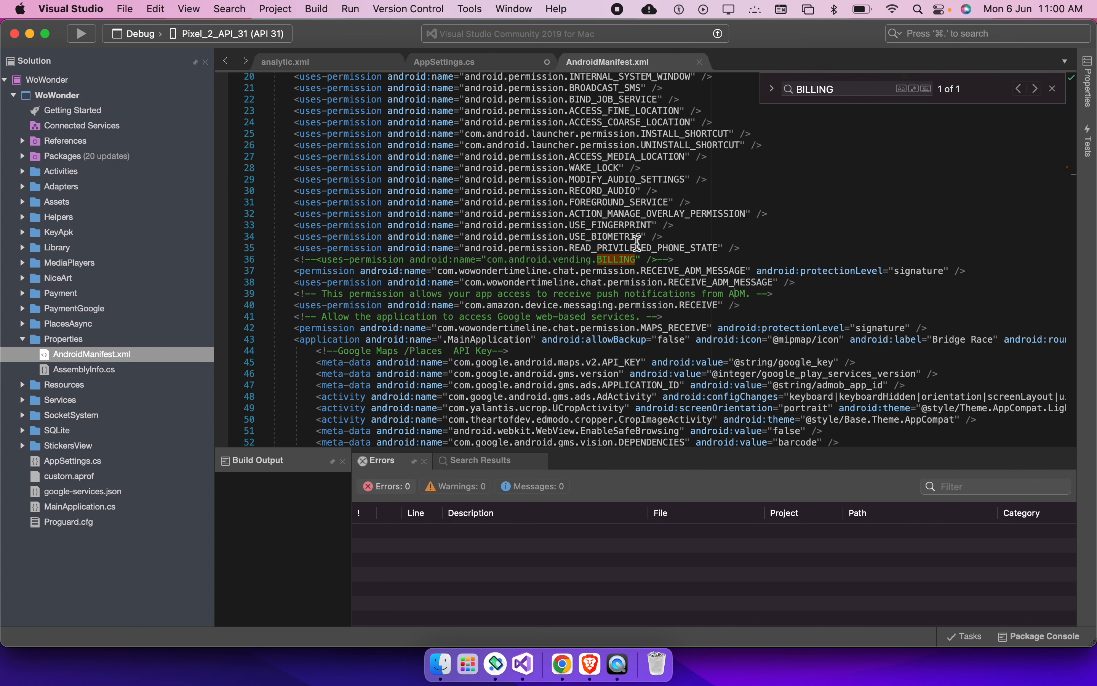
Uncomment the com.android.vending.BILLING permission line with the comment toggle, and undo it
left_click(690, 264)
key("shift+Home")
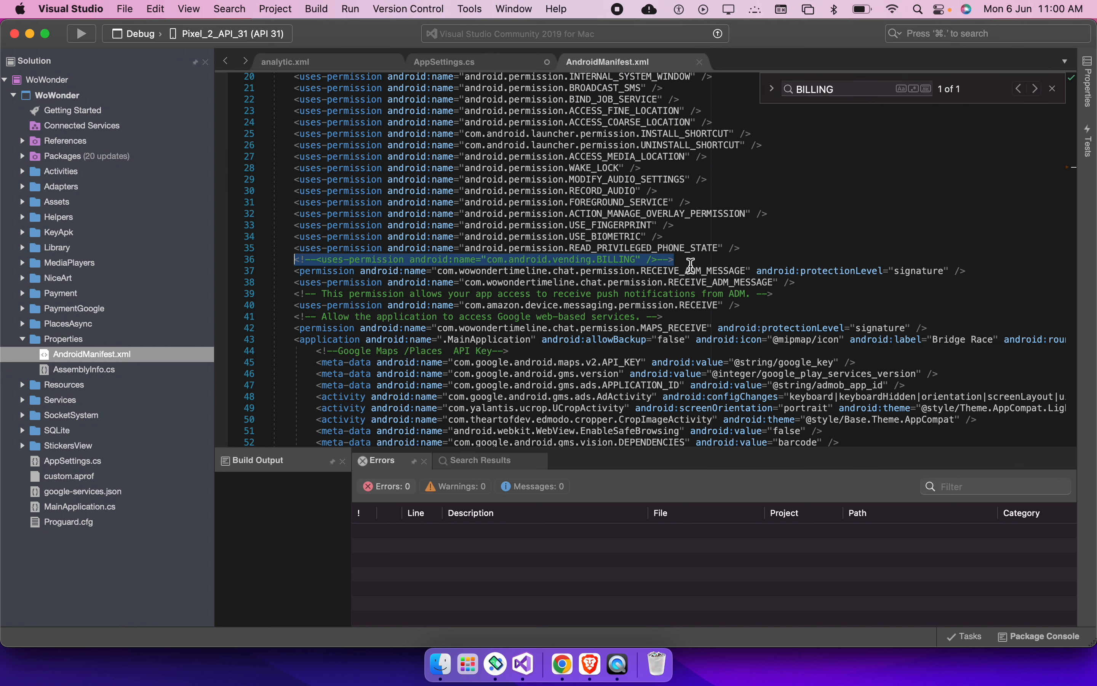
key("super+slash")
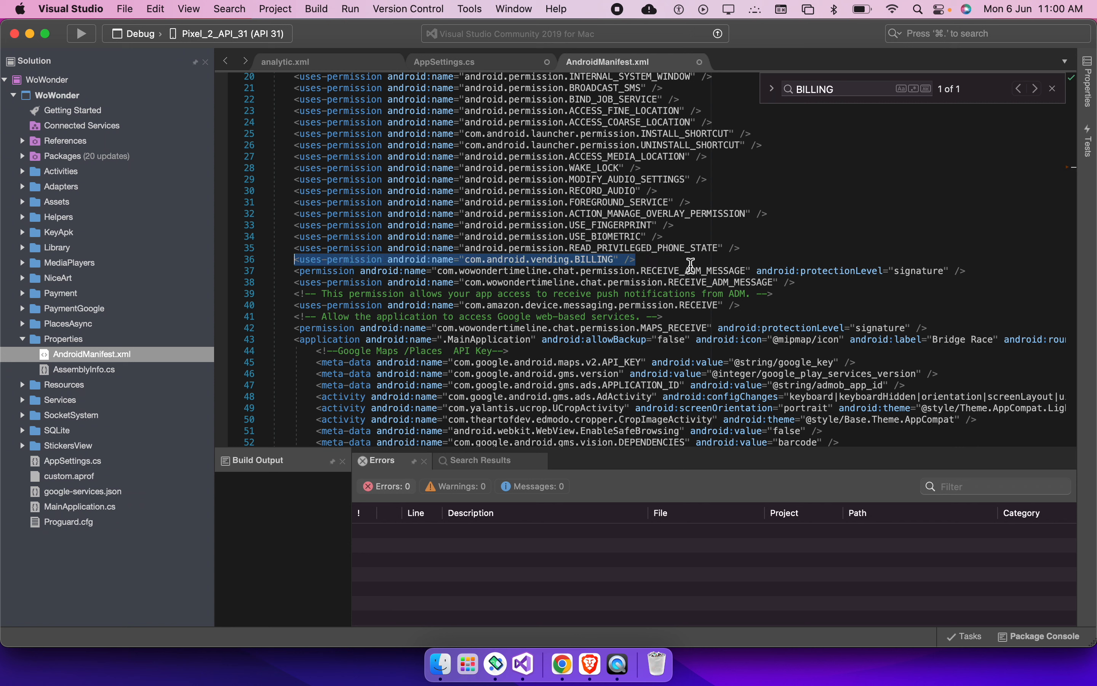
key("super+z")
key("Right")
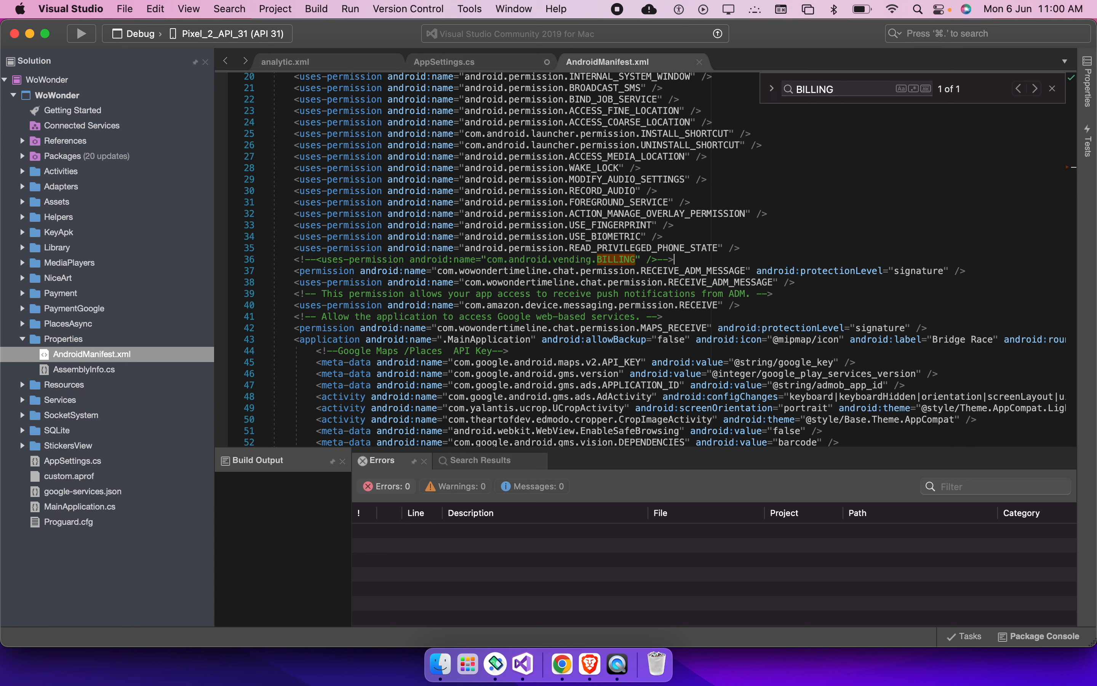
Delete the closing and opening comment markers around the com.android.vending.BILLING permission line
key("BackSpace")
key("BackSpace")
key("BackSpace")
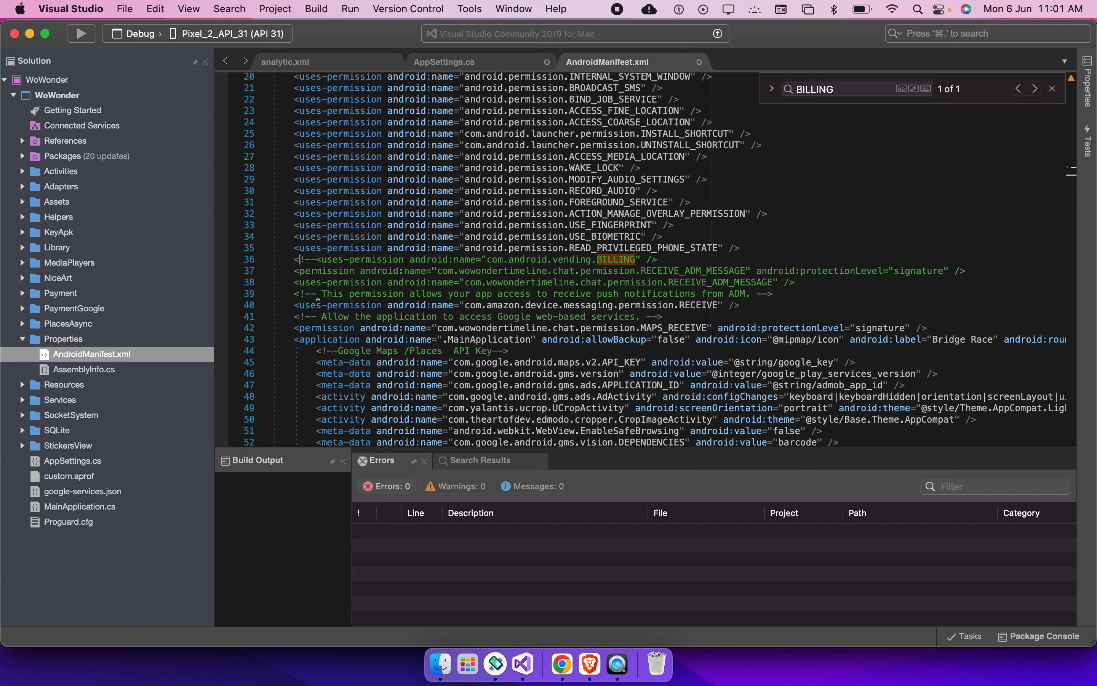
key("BackSpace")
key("BackSpace")
key("BackSpace")
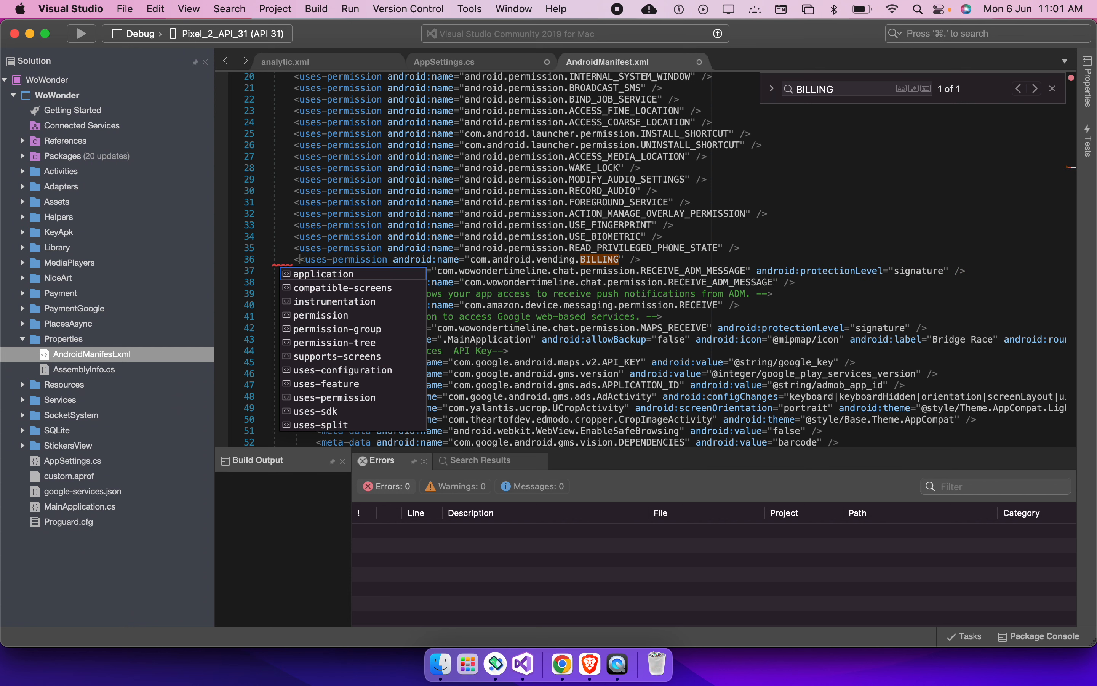
key("BackSpace")
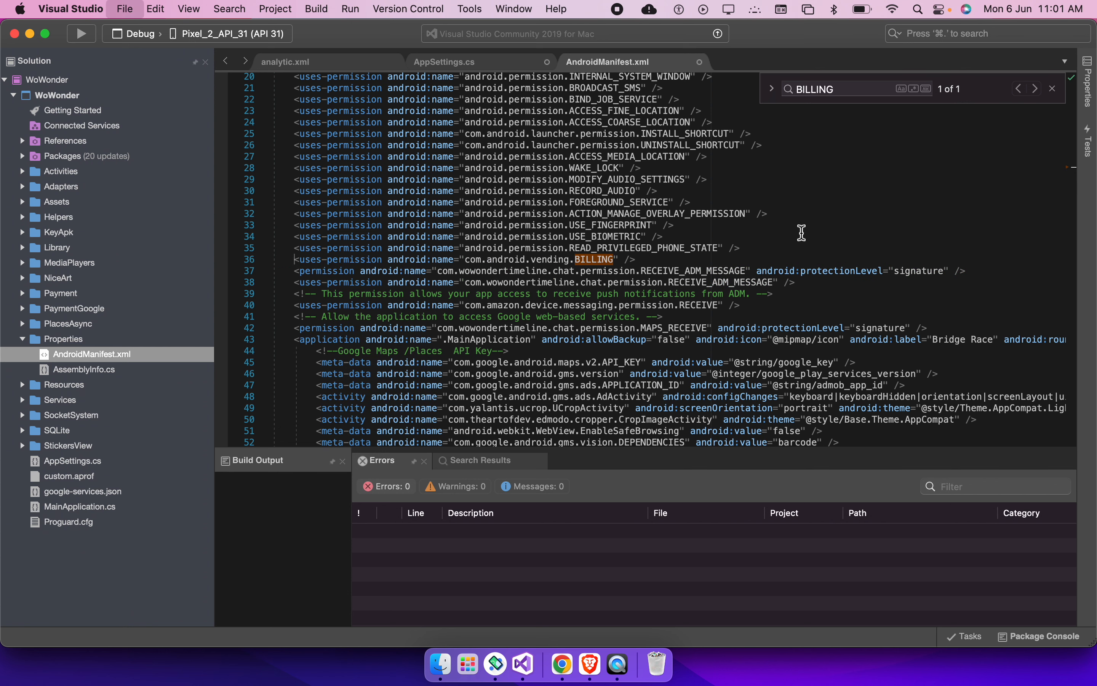
Undo the deletion of the comment markers around the BILLING permission and close AndroidManifest.xml
key("cmd+z")
key("cmd+z")
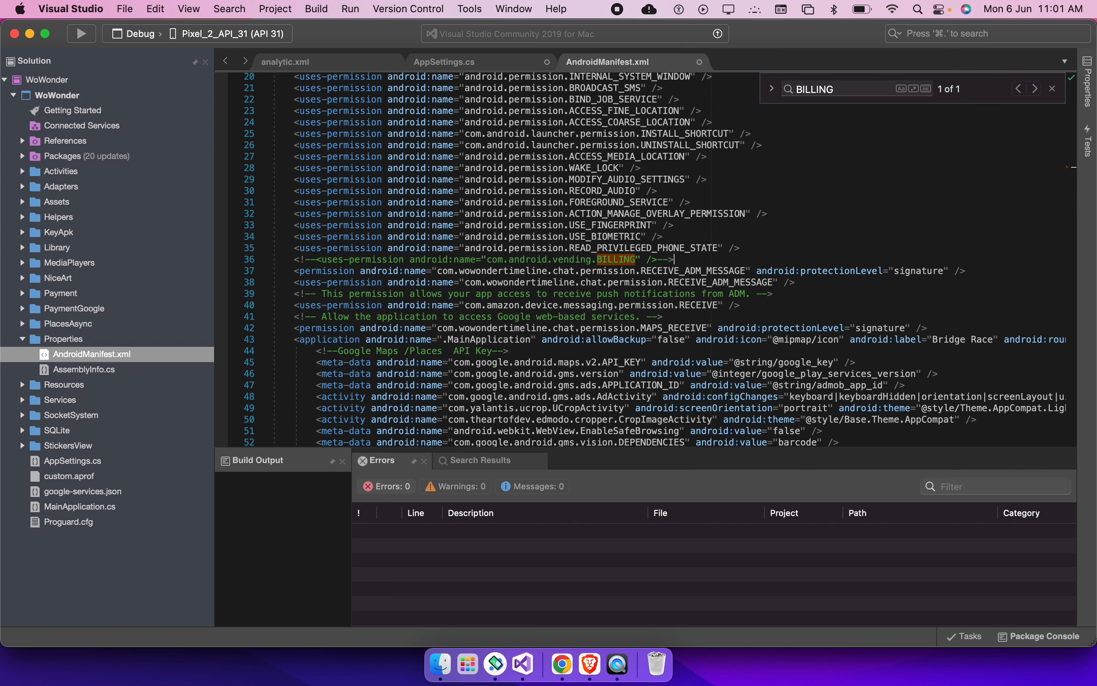
key("cmd+w")
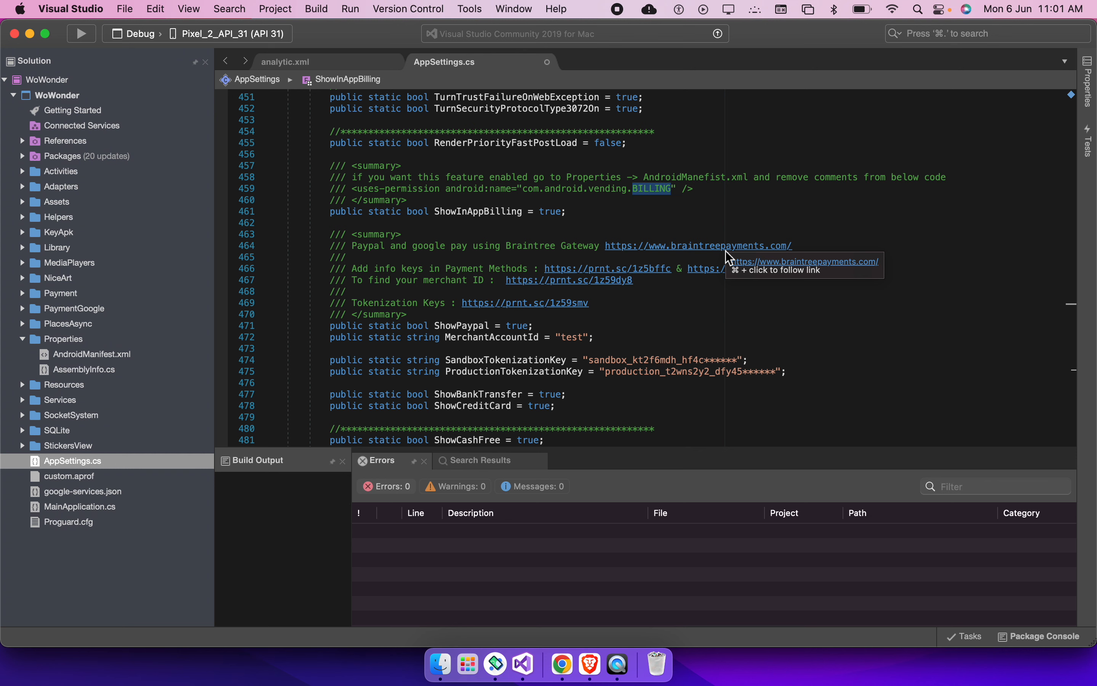
Examine the PayPal Braintree settings in AppSettings.cs, including ShowPaypal, MerchantAccountId and the sandbox and production tokenization keys
scroll(725, 250, "down", 3)
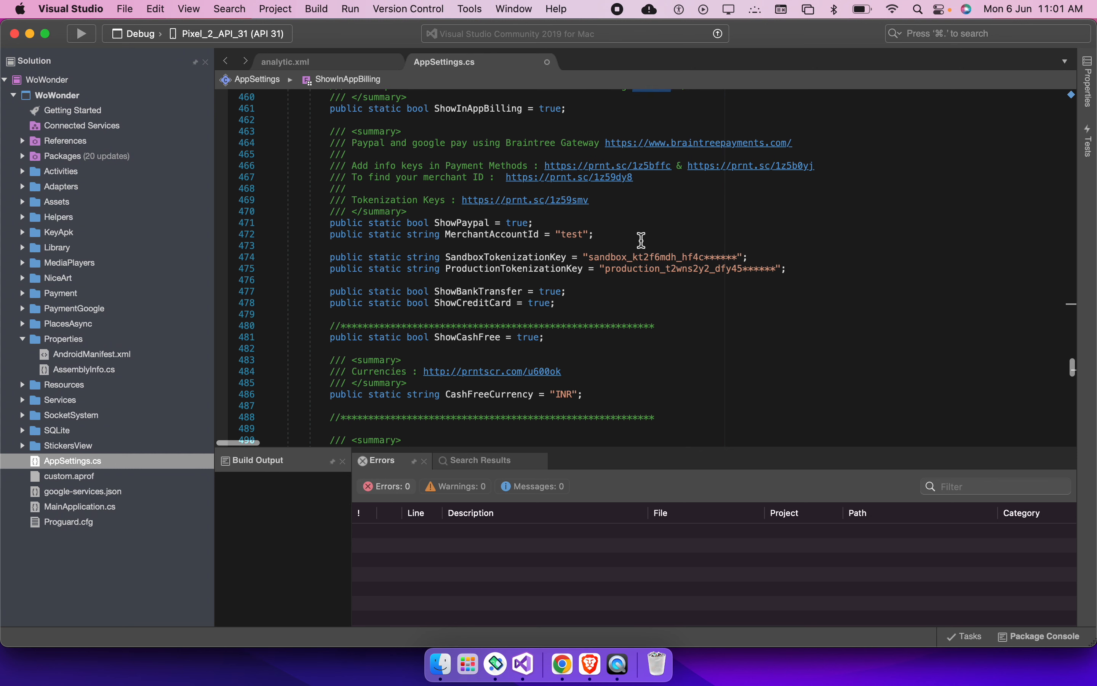
scroll(641, 241, "down", 2)
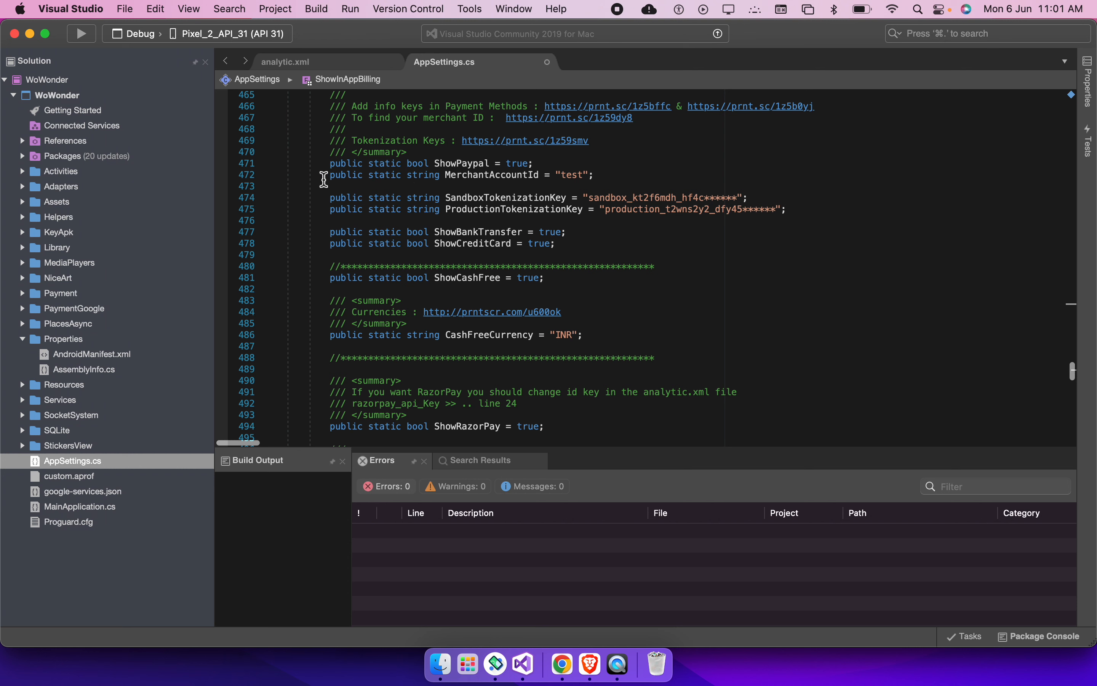
left_click_drag(324, 170, 850, 225)
scroll(862, 225, "up", 2)
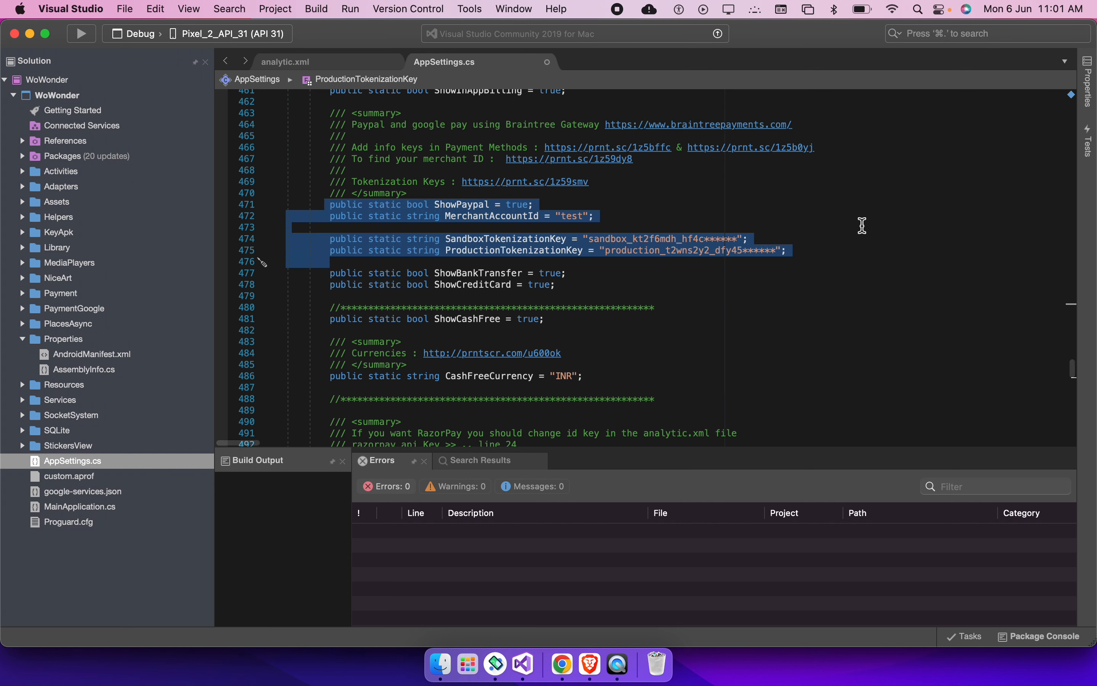
left_click(740, 114)
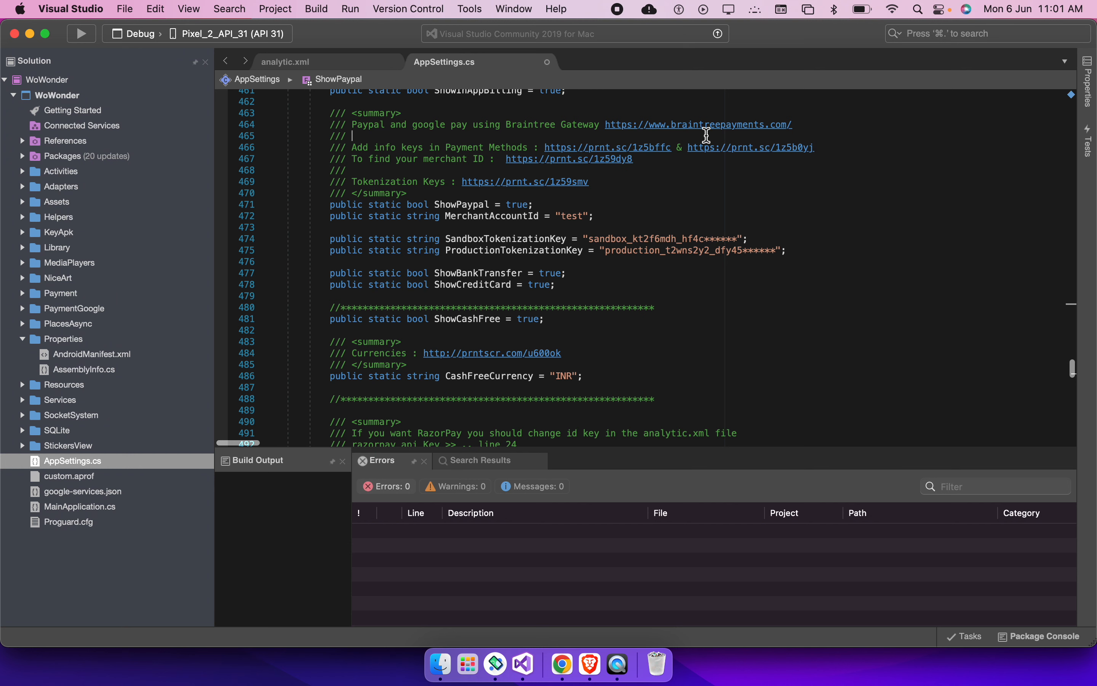
Review the remaining payment gateway, message, chat list, call and chat head settings through the end of AppSettings.cs
scroll(596, 290, "down", 5)
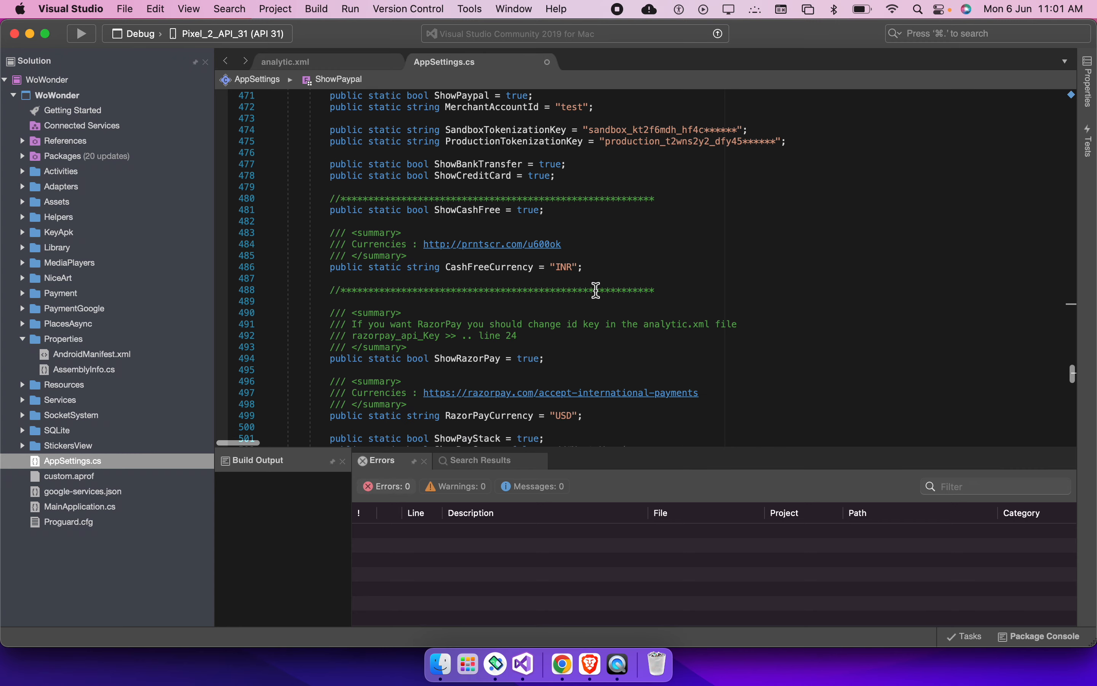
scroll(595, 291, "down", 2)
scroll(565, 278, "down", 3)
scroll(565, 278, "down", 5)
scroll(567, 271, "down", 20)
scroll(567, 271, "down", 2)
scroll(567, 272, "up", 2)
scroll(567, 271, "down", 15)
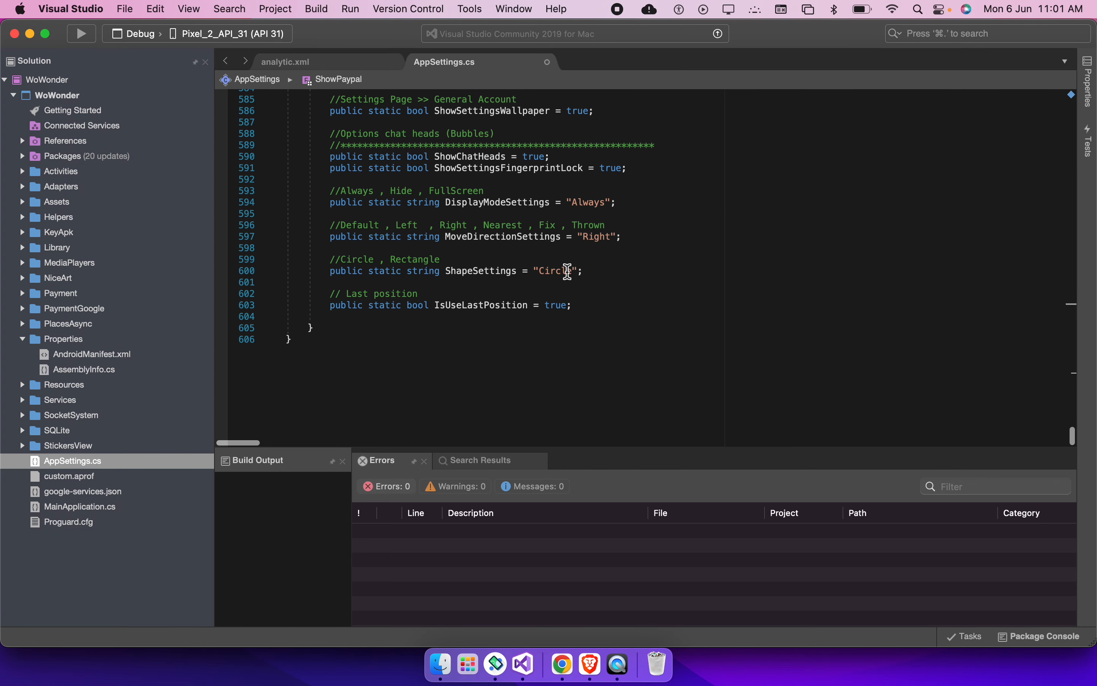
scroll(568, 272, "up", 15)
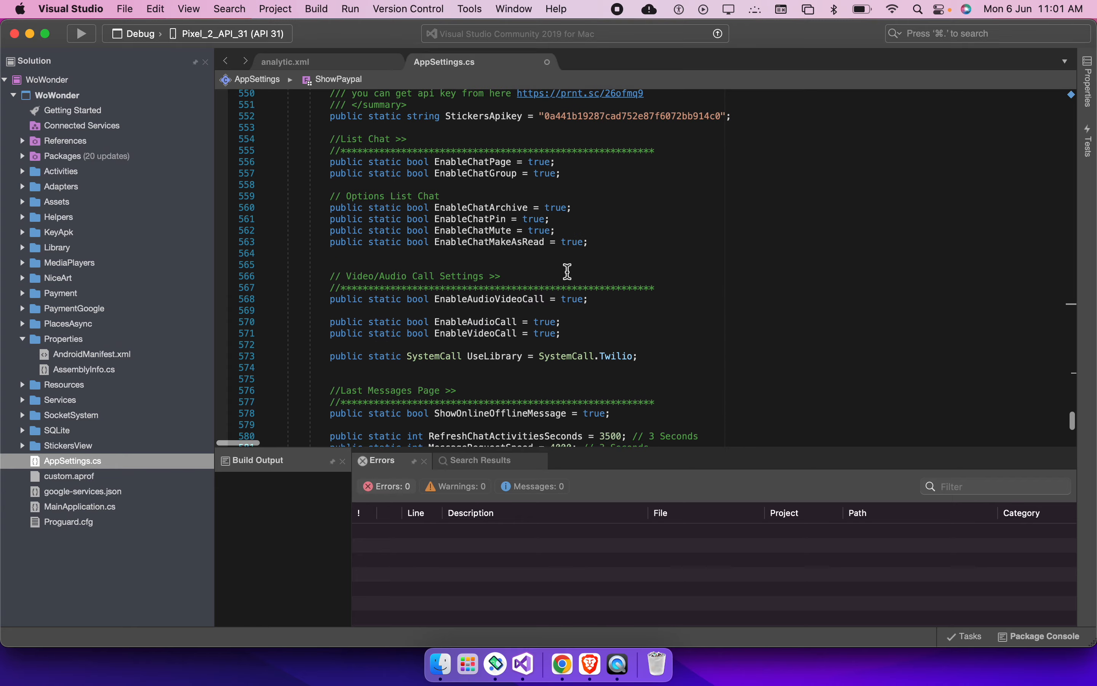
scroll(567, 271, "up", 6)
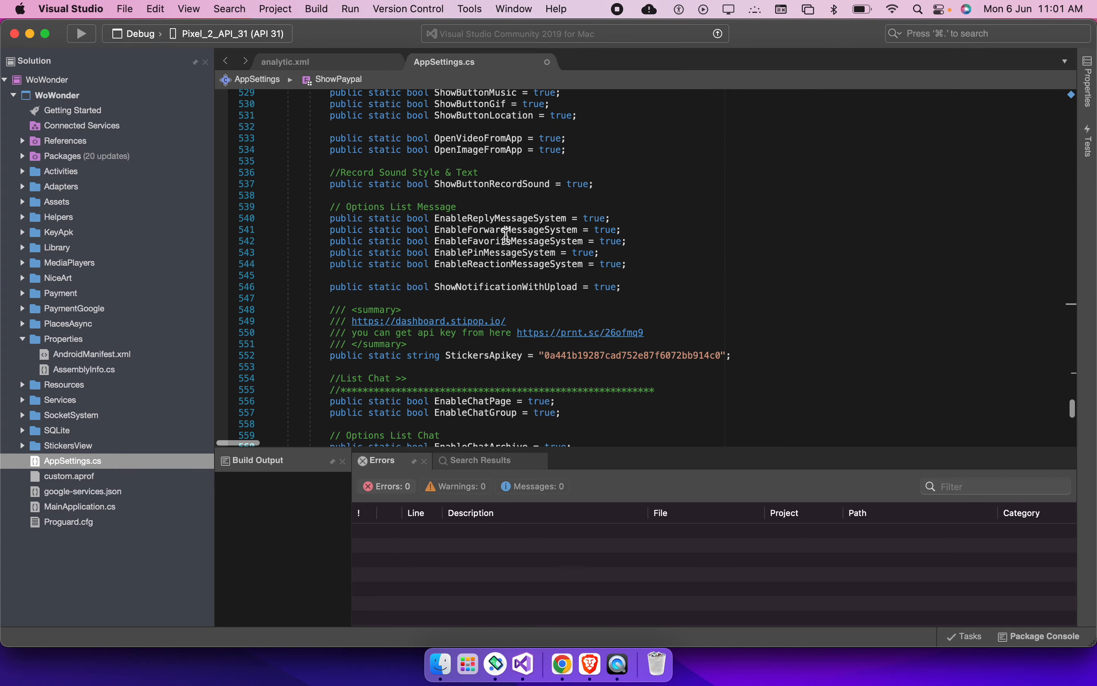
Close AppSettings.cs, saving its changes, and clear the selection in analytic.xml
left_click(548, 62)
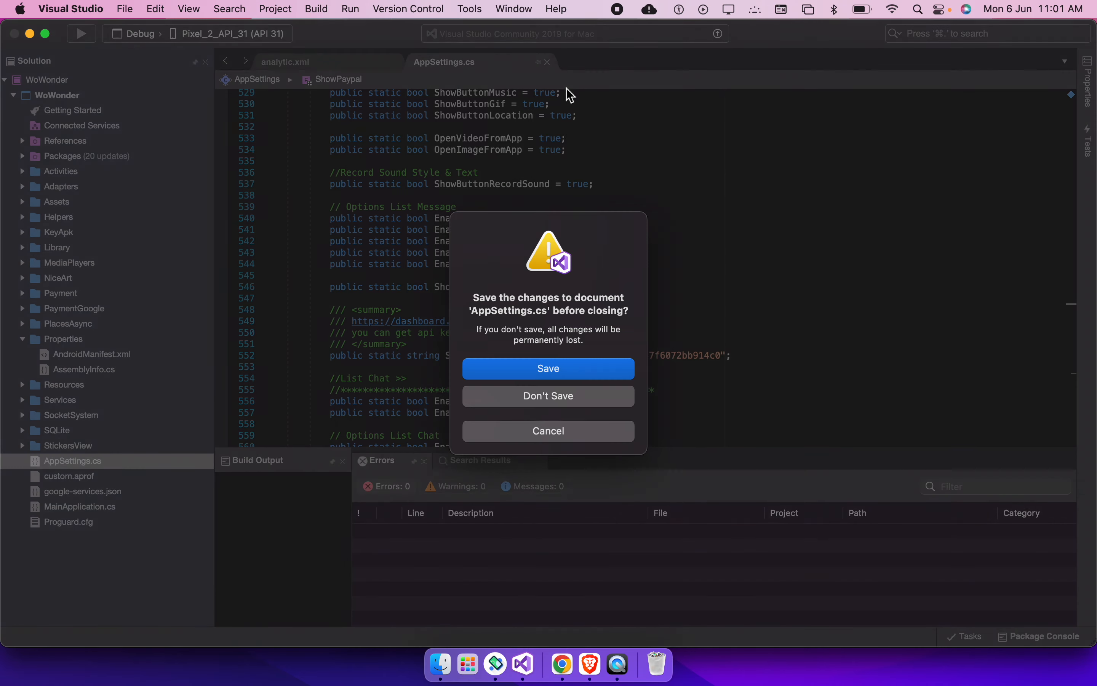
left_click(600, 374)
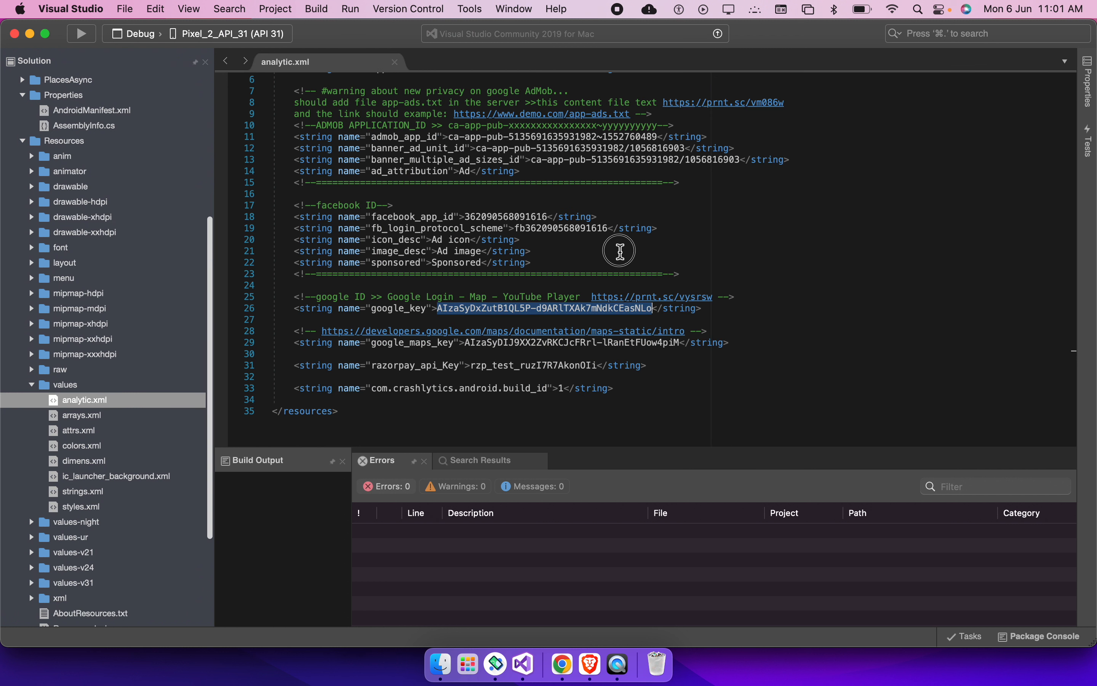
left_click(620, 250)
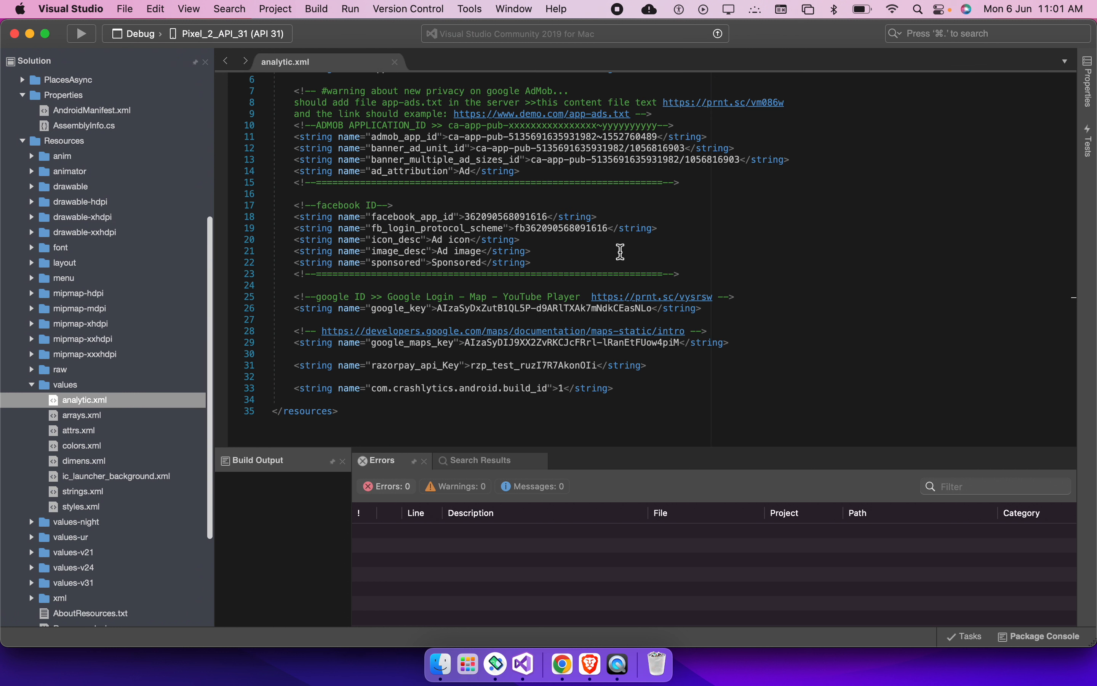
scroll(471, 138, "up", 3)
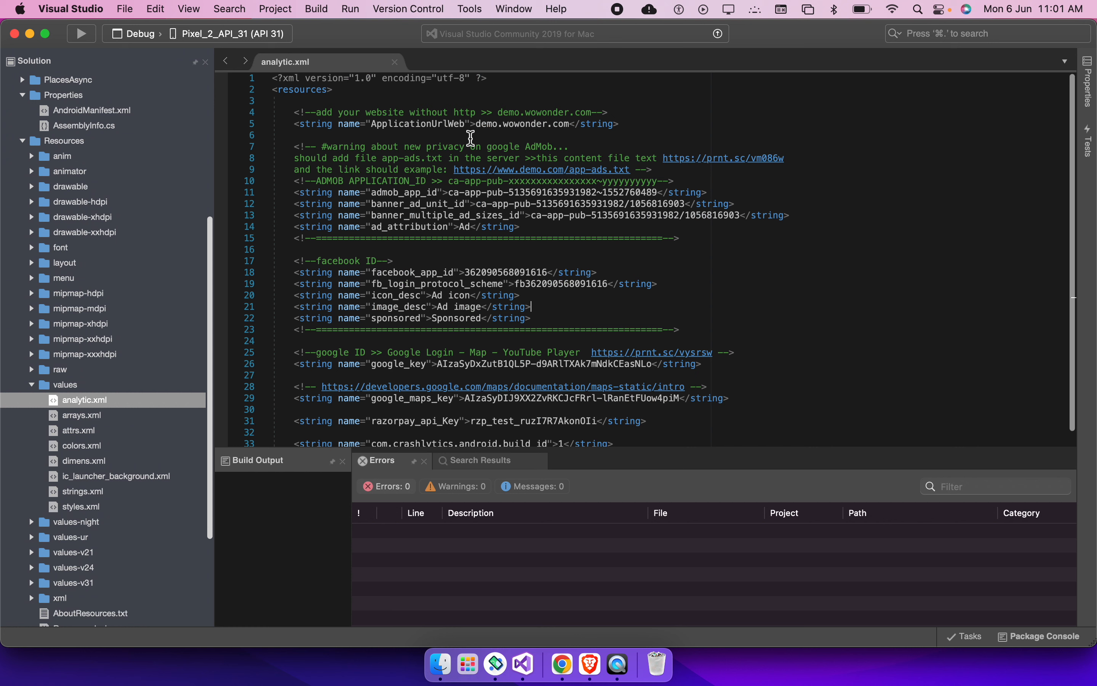
left_click_drag(476, 123, 571, 126)
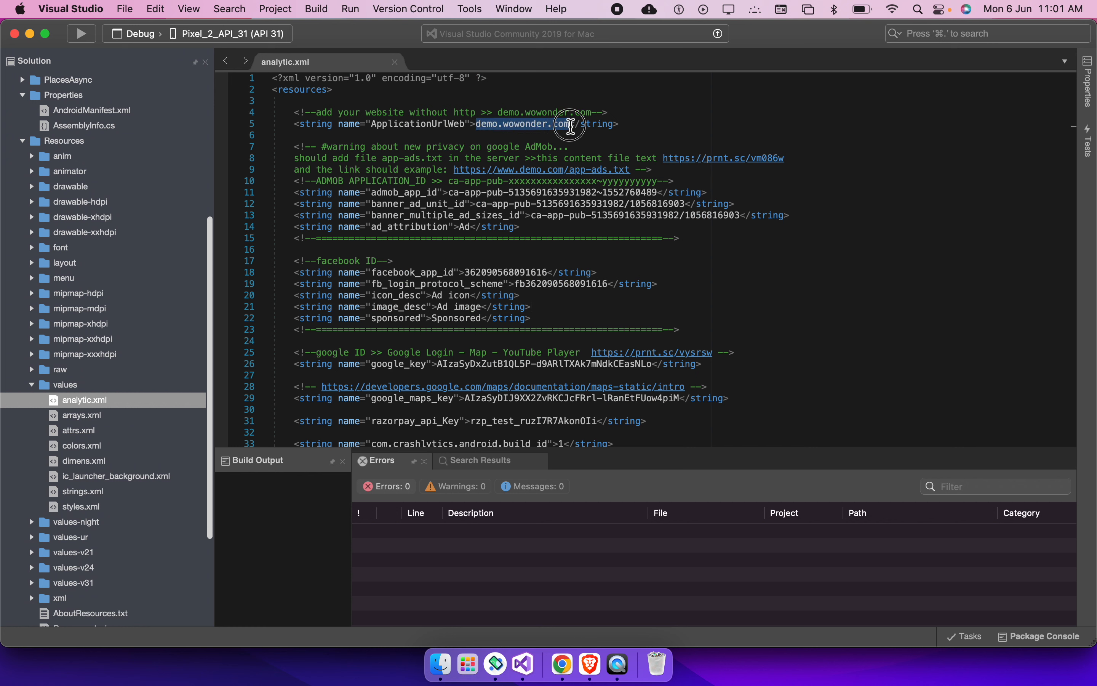
key("super+Tab")
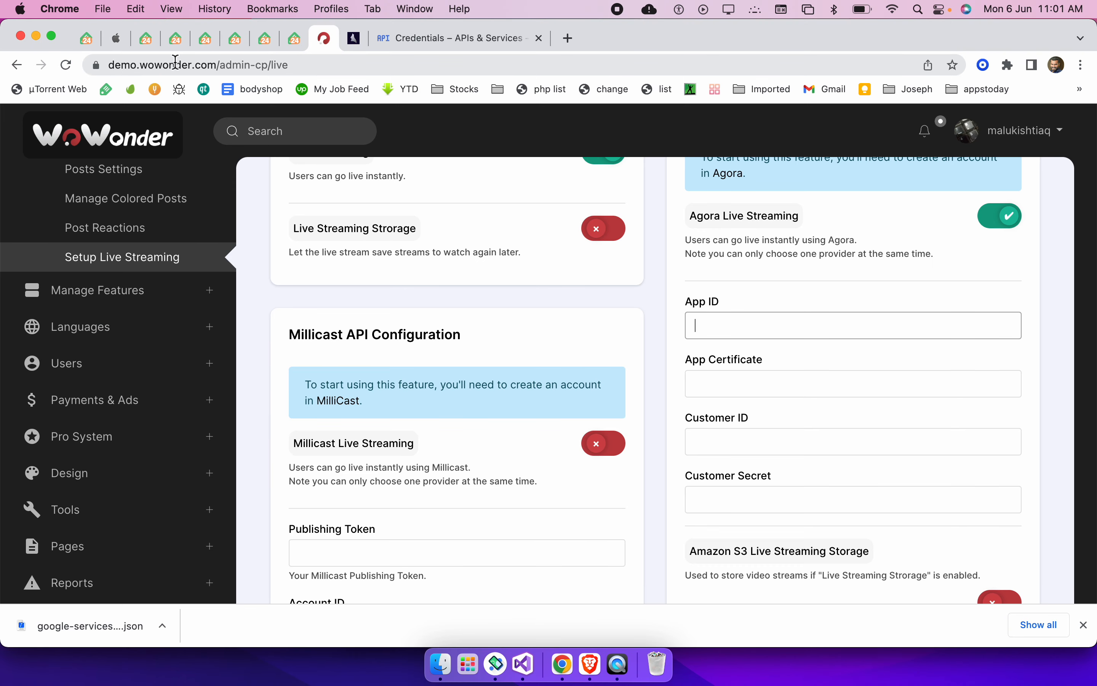
left_click_drag(221, 72, 3, 58)
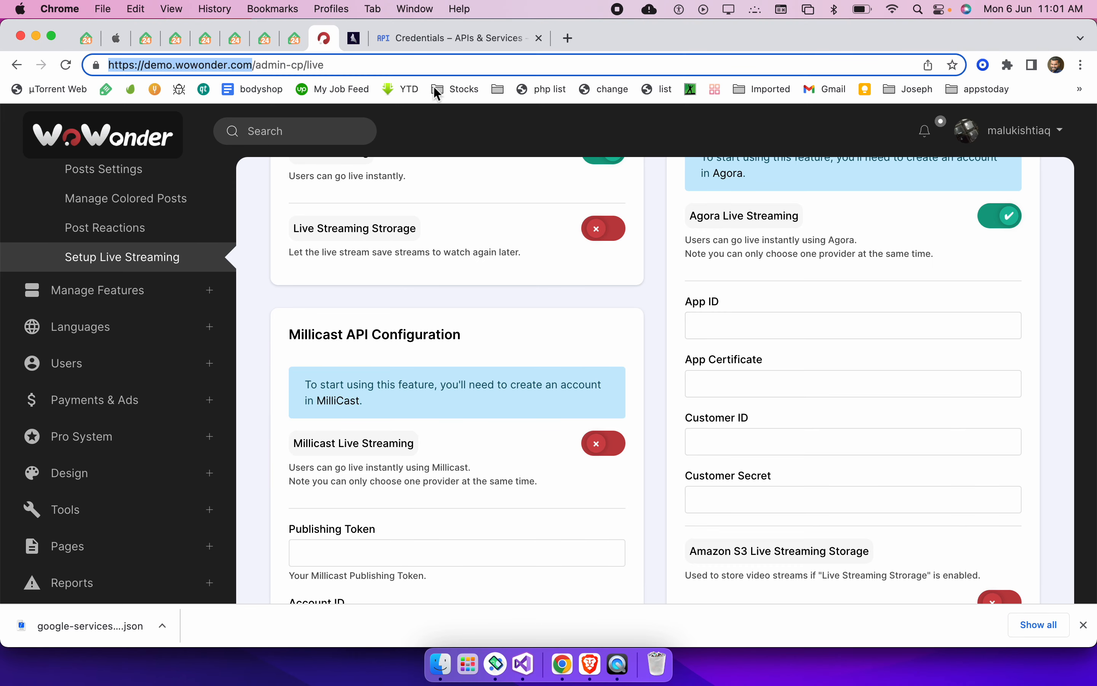
key("super+c")
key("super+t")
key("super+v")
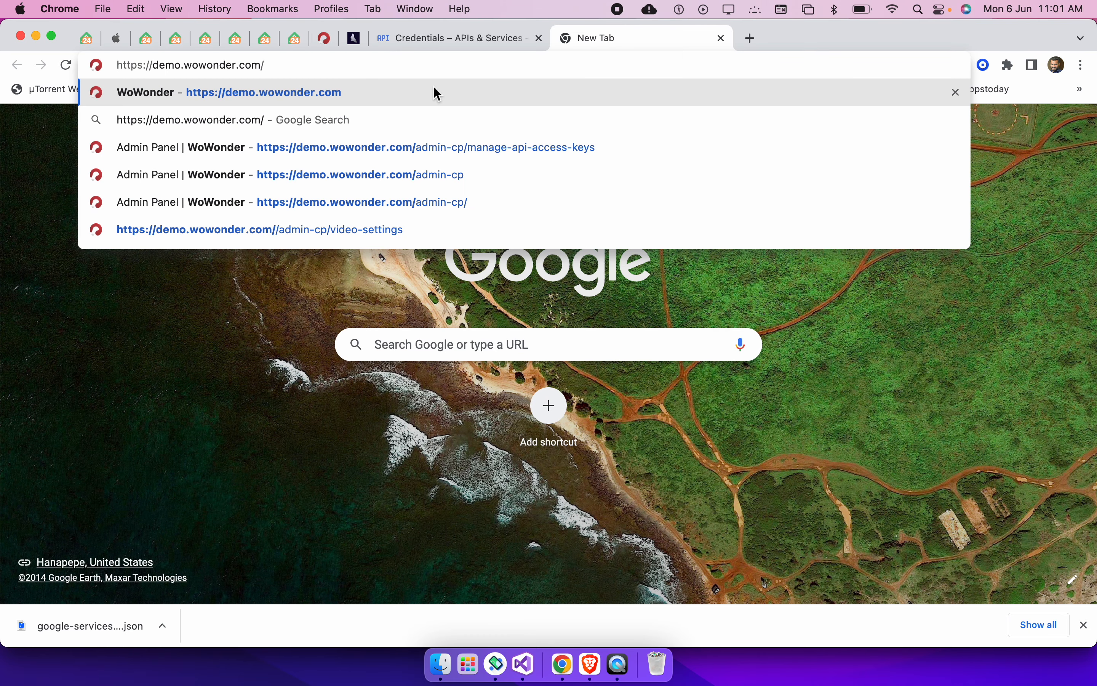
Trim the pasted address to demo.wowonder.com, cut it to the clipboard, and paste it back into the address bar
left_click_drag(157, 63, 2, 64)
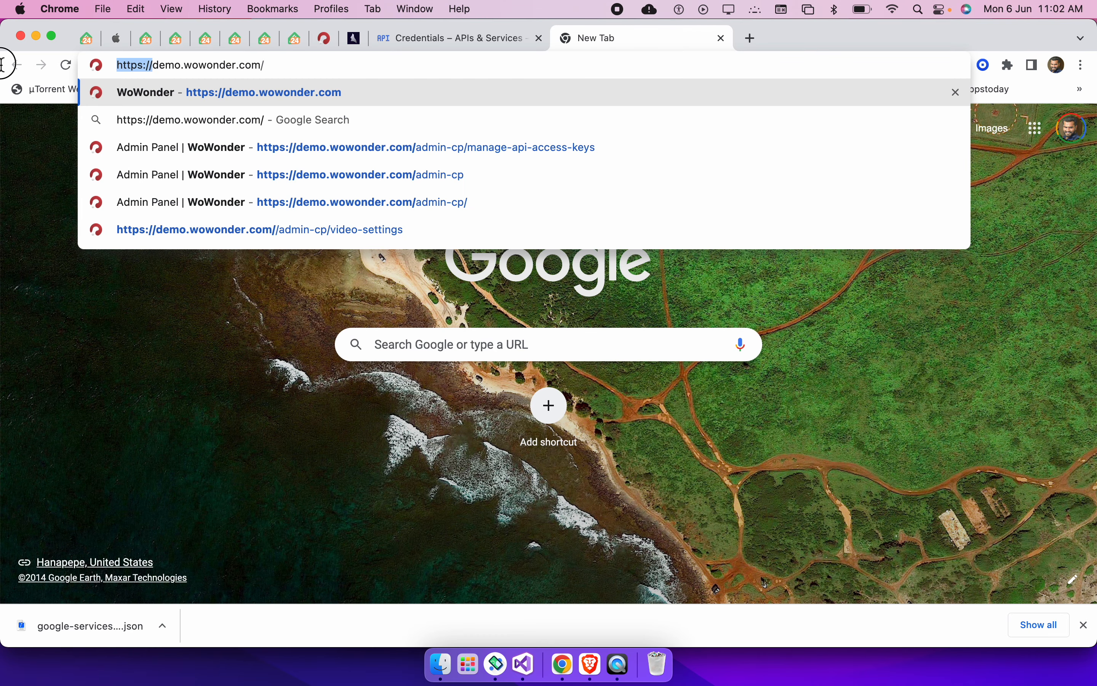
key("BackSpace")
key("BackSpace")
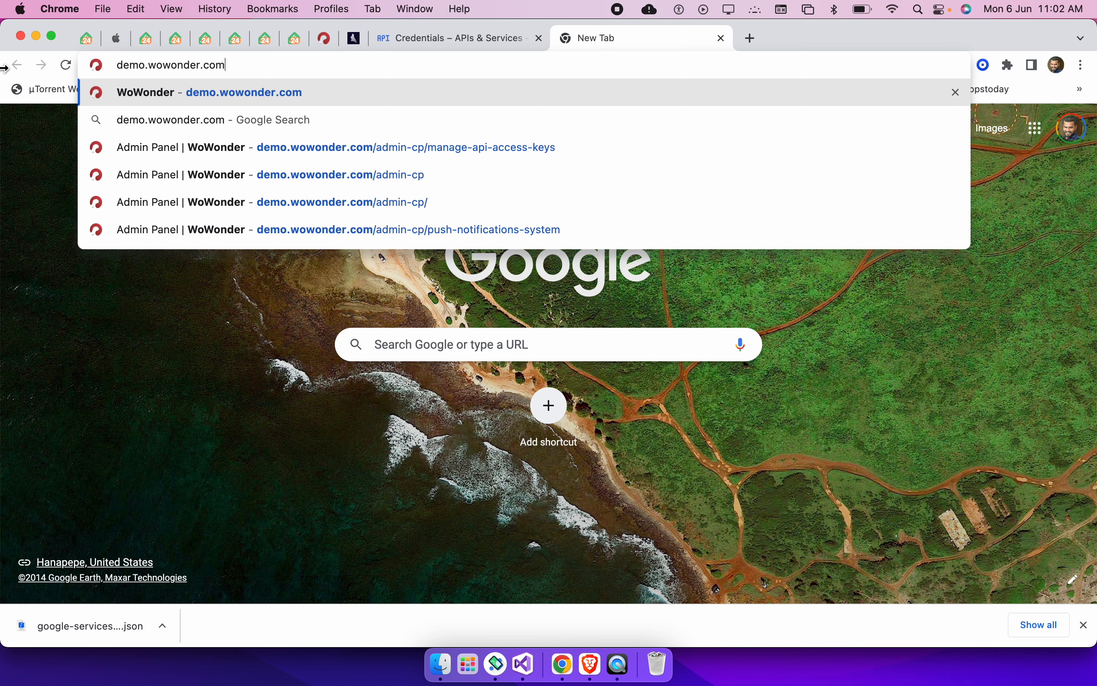
key("super+a")
key("super+x")
key("super+v")
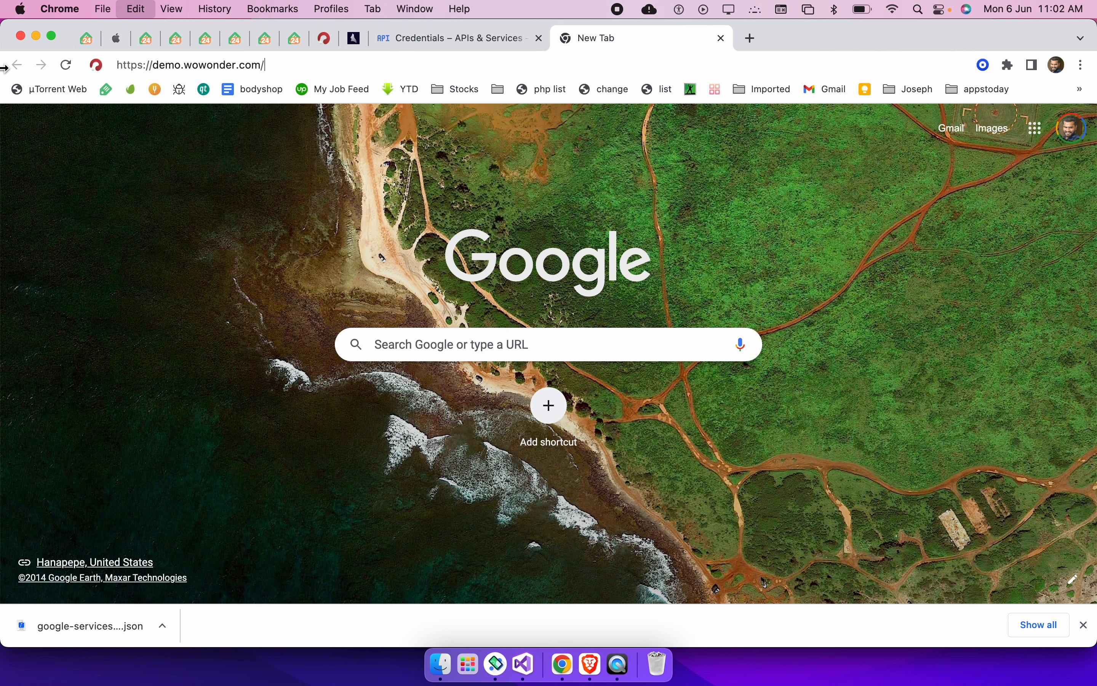
key("super+Tab")
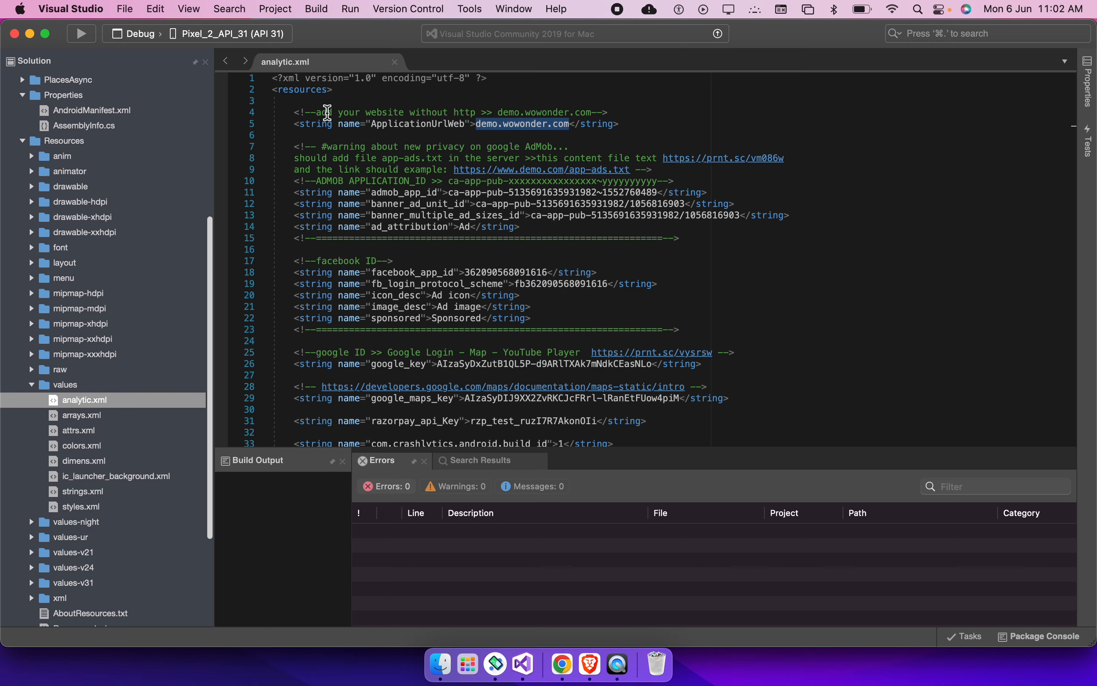
left_click(479, 126)
left_click(571, 120, "shift")
key("super+v")
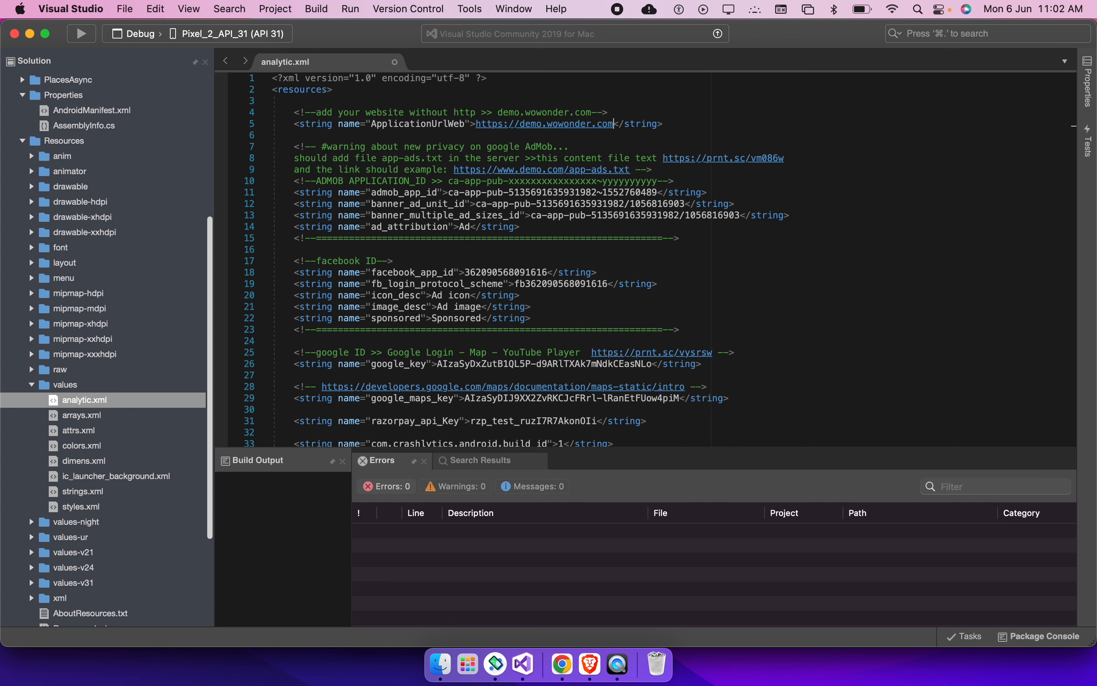
left_click_drag(520, 124, 478, 125)
key("BackSpace")
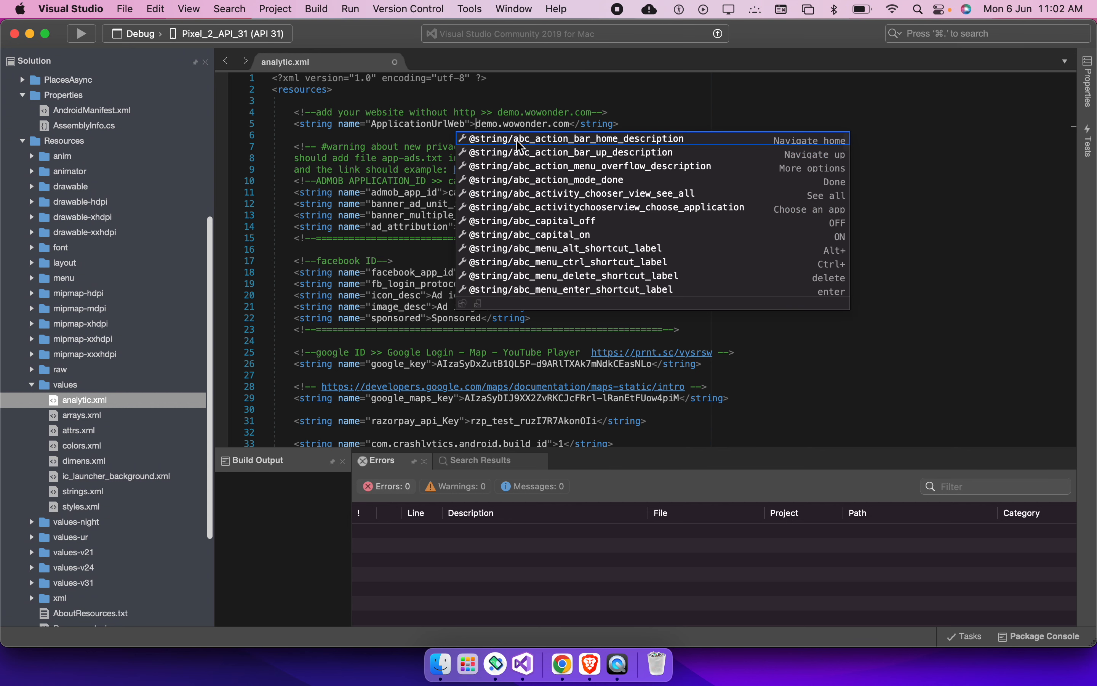
left_click(733, 103)
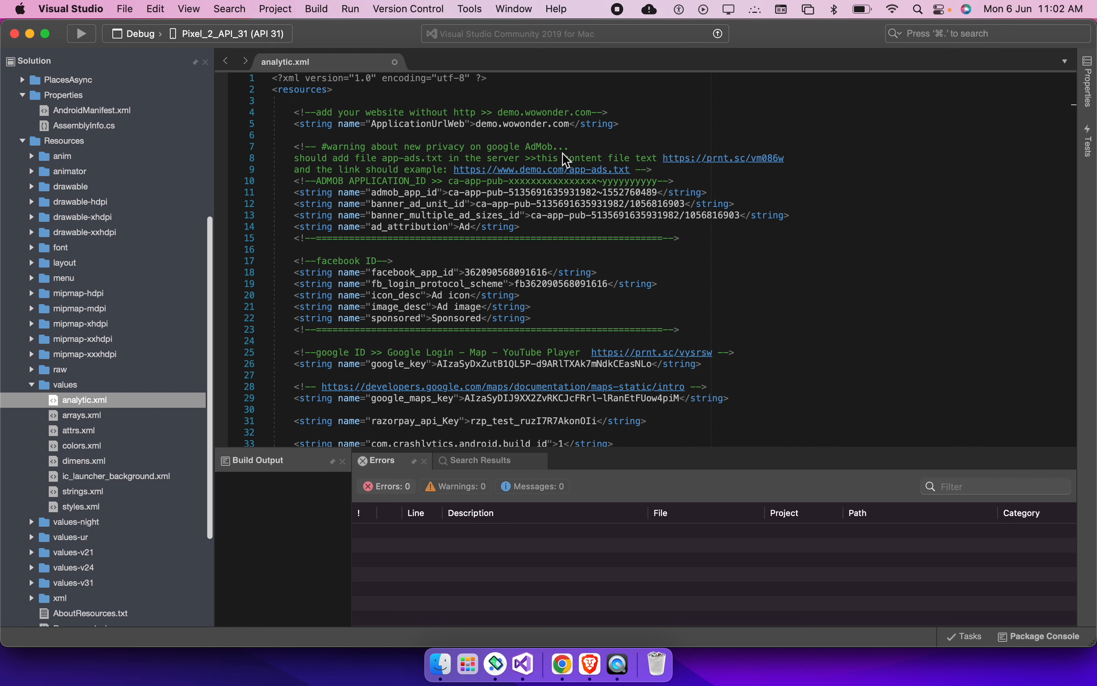
key("super+s")
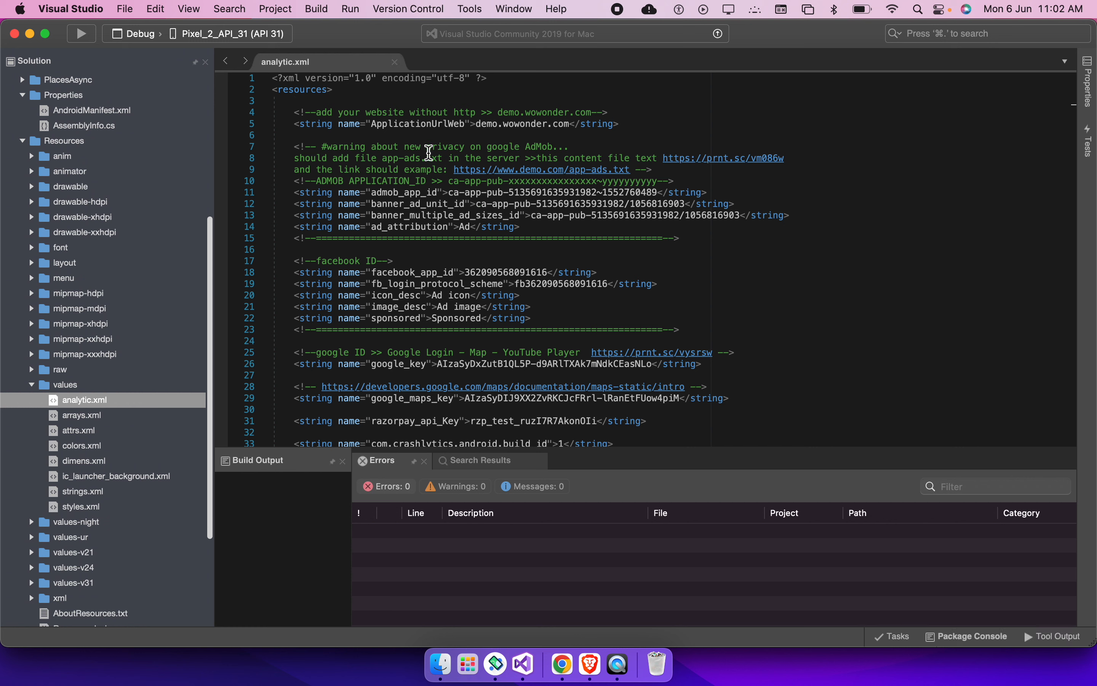
Examine the ApplicationUrlWeb line with its comment and the razorpay_api_Key entry in analytic.xml
left_click_drag(403, 107, 620, 123)
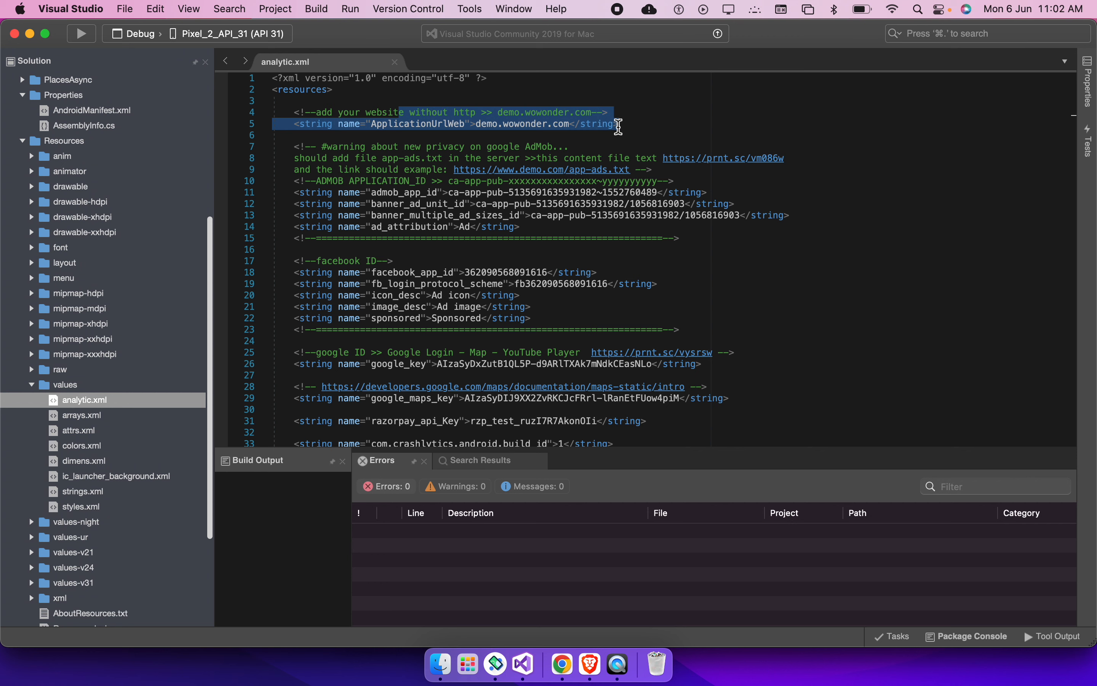
left_click(578, 155)
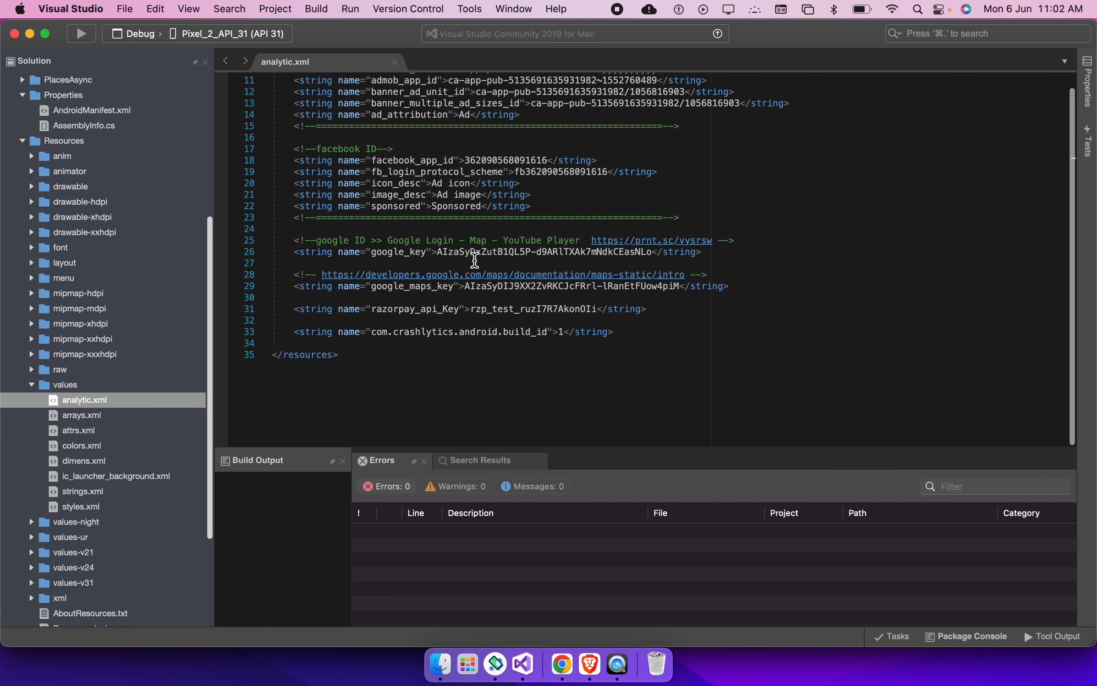
scroll(476, 258, "up", 1)
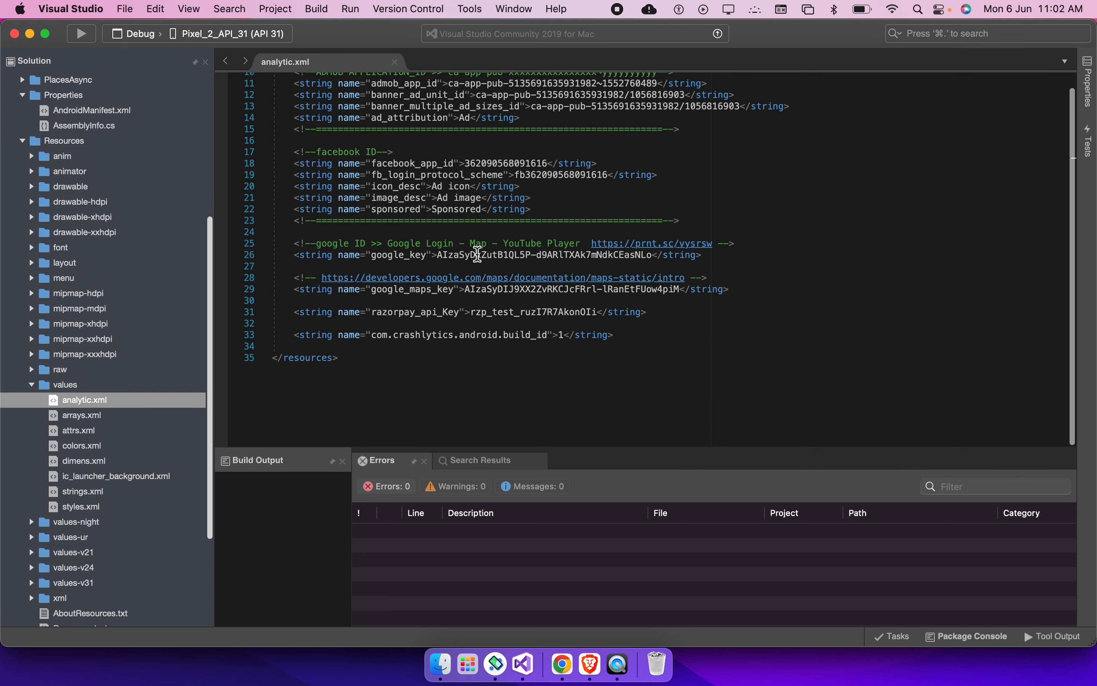
double_click(392, 313)
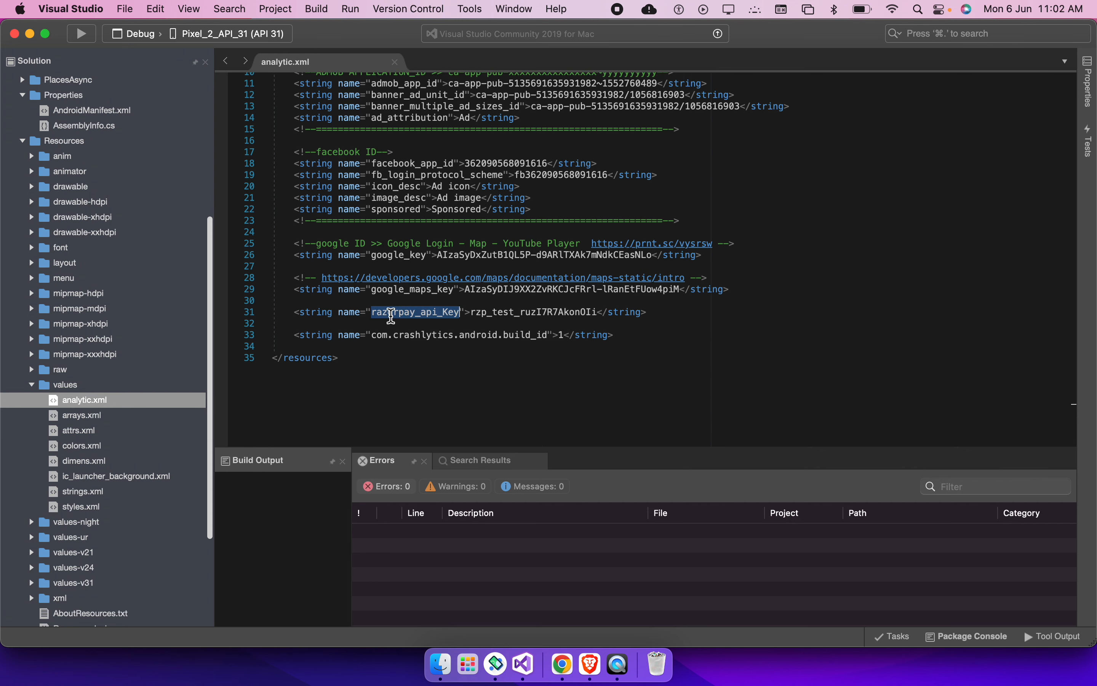
double_click(549, 311)
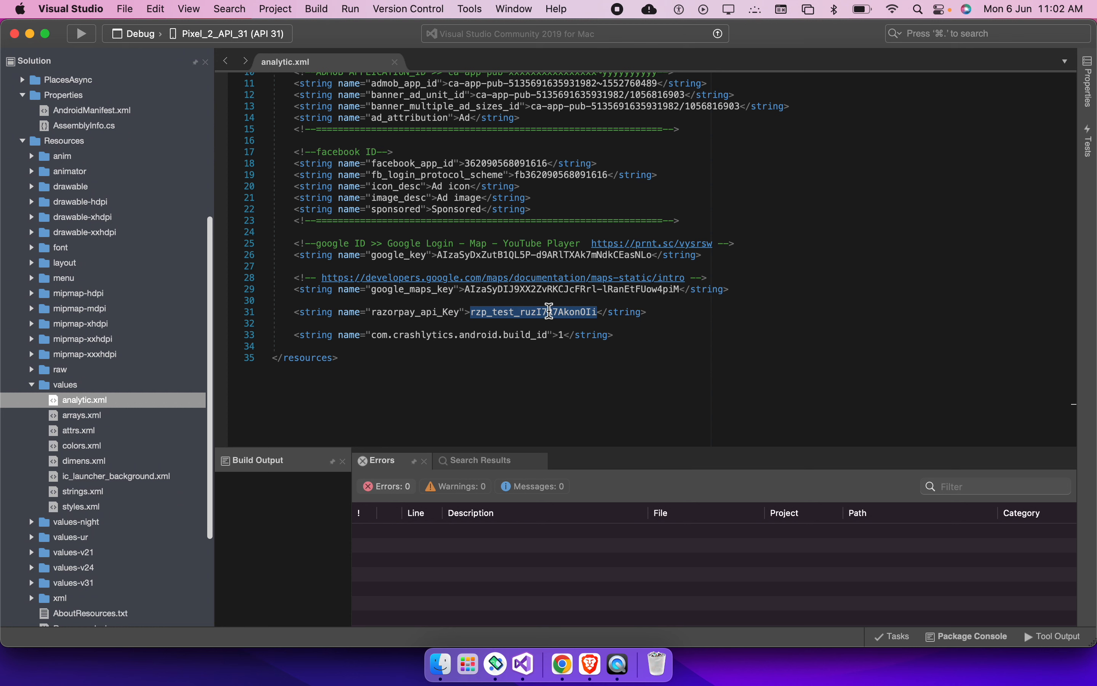
left_click(549, 312)
scroll(549, 310, "up", 5)
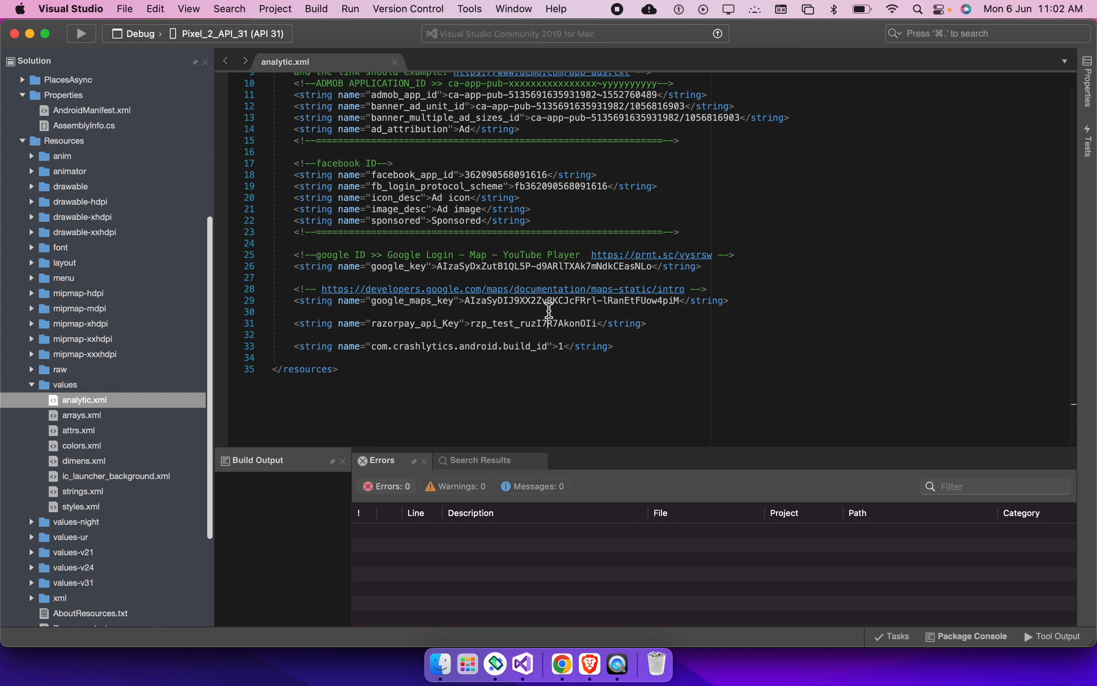
left_click(753, 296)
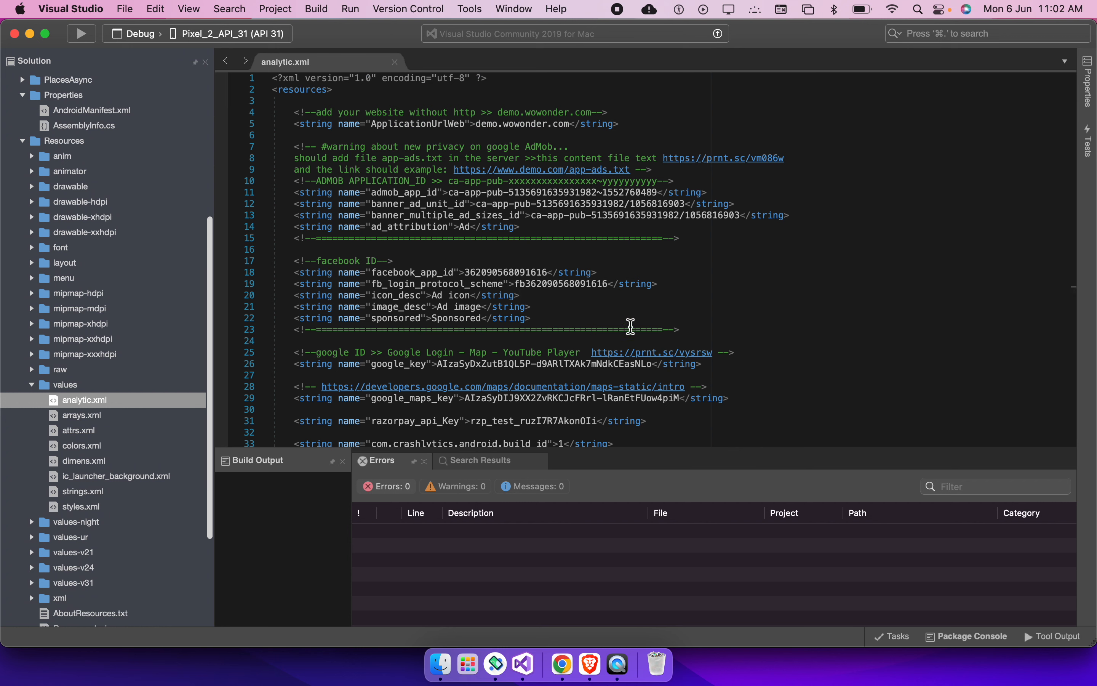
Save and close analytic.xml, and open ic_launcher_background.xml from the values folder
key("super+s")
key("super+w")
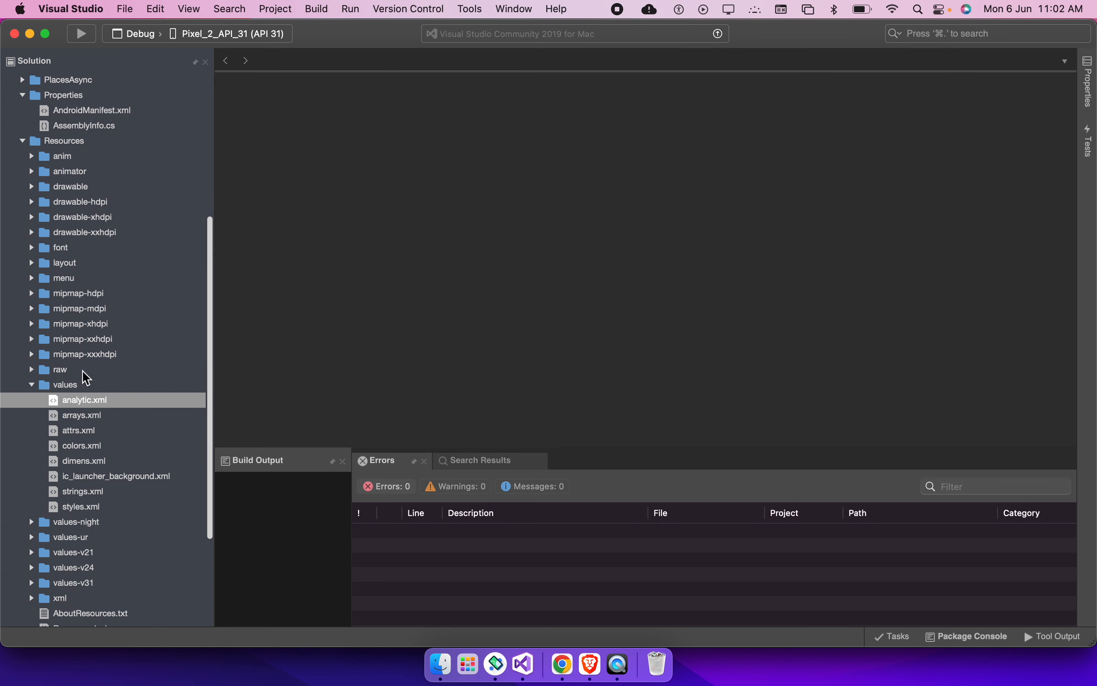
left_click(96, 419)
left_click(105, 461)
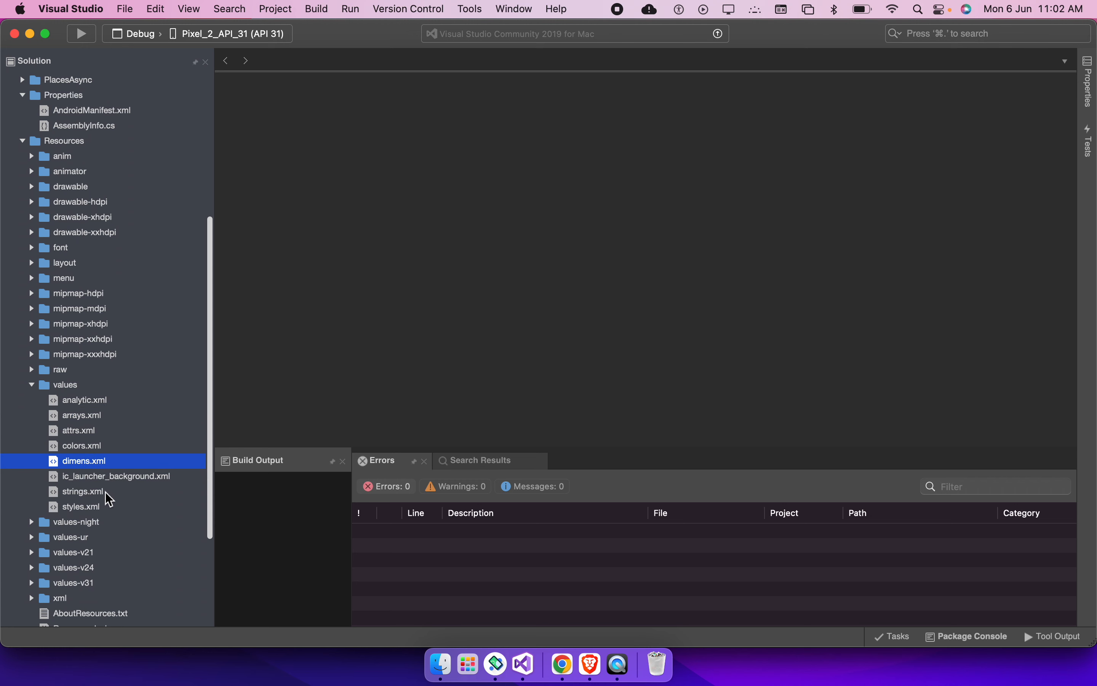
left_click(109, 507)
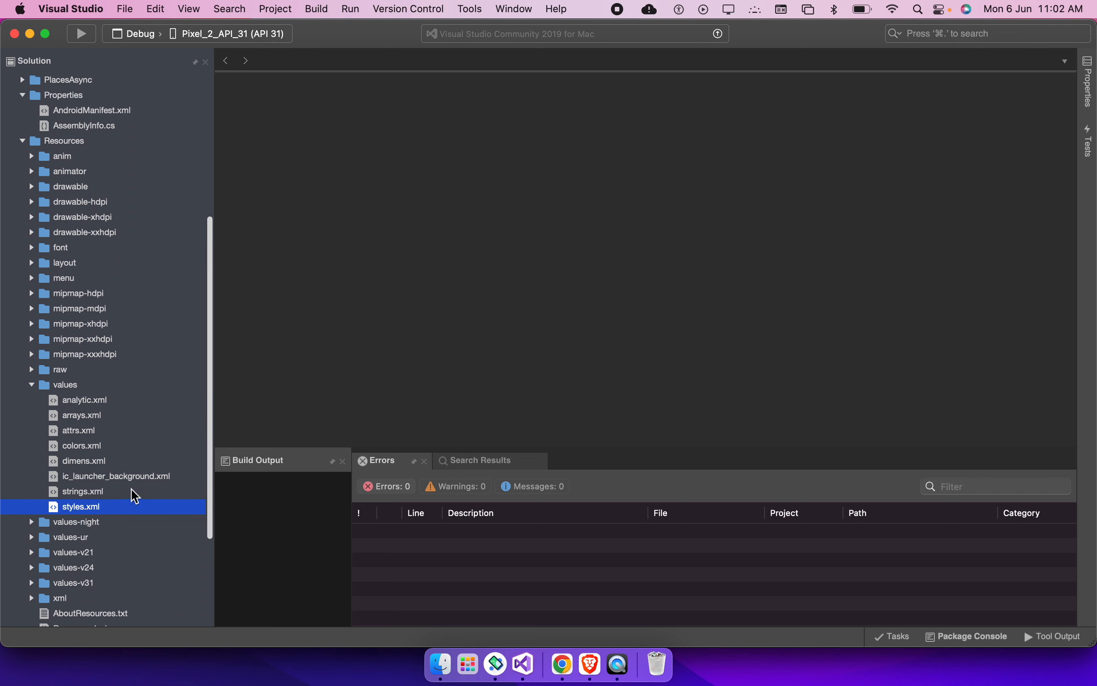
double_click(141, 480)
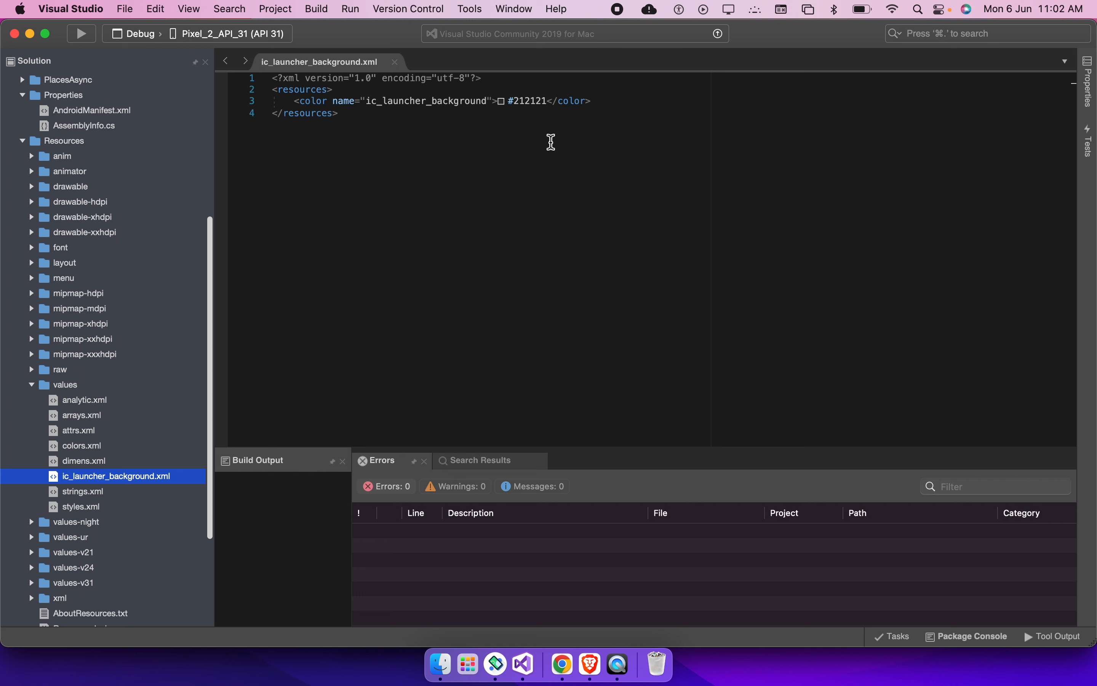
Check the ic_launcher_background colour value and close ic_launcher_background.xml
double_click(518, 101)
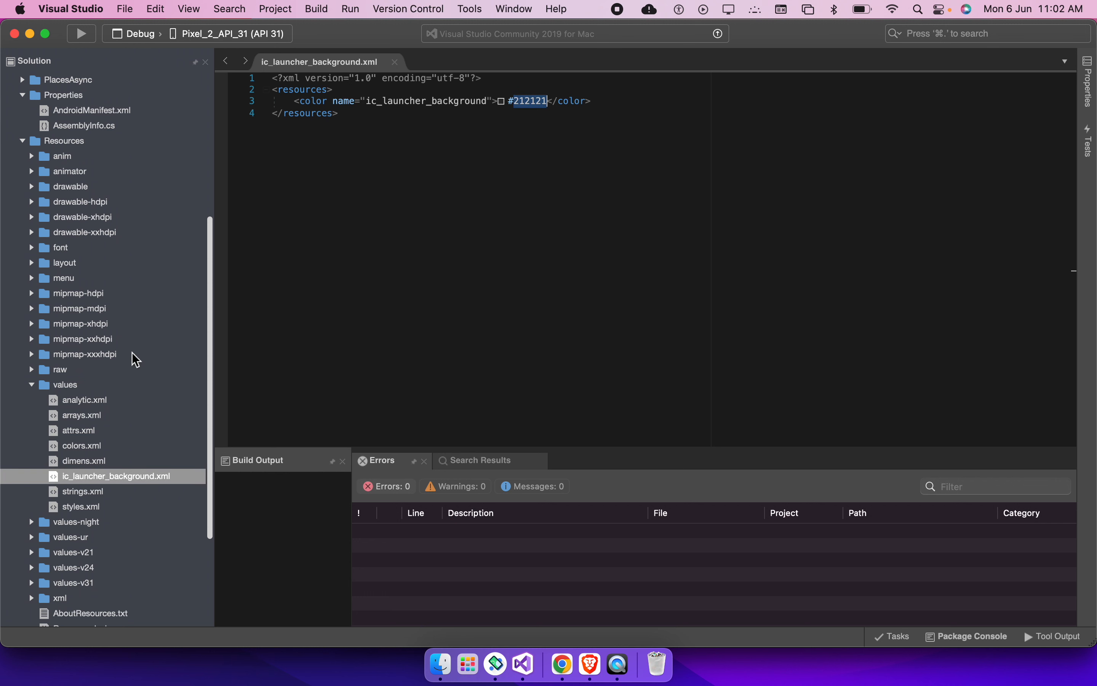
left_click(91, 384)
left_click(473, 177)
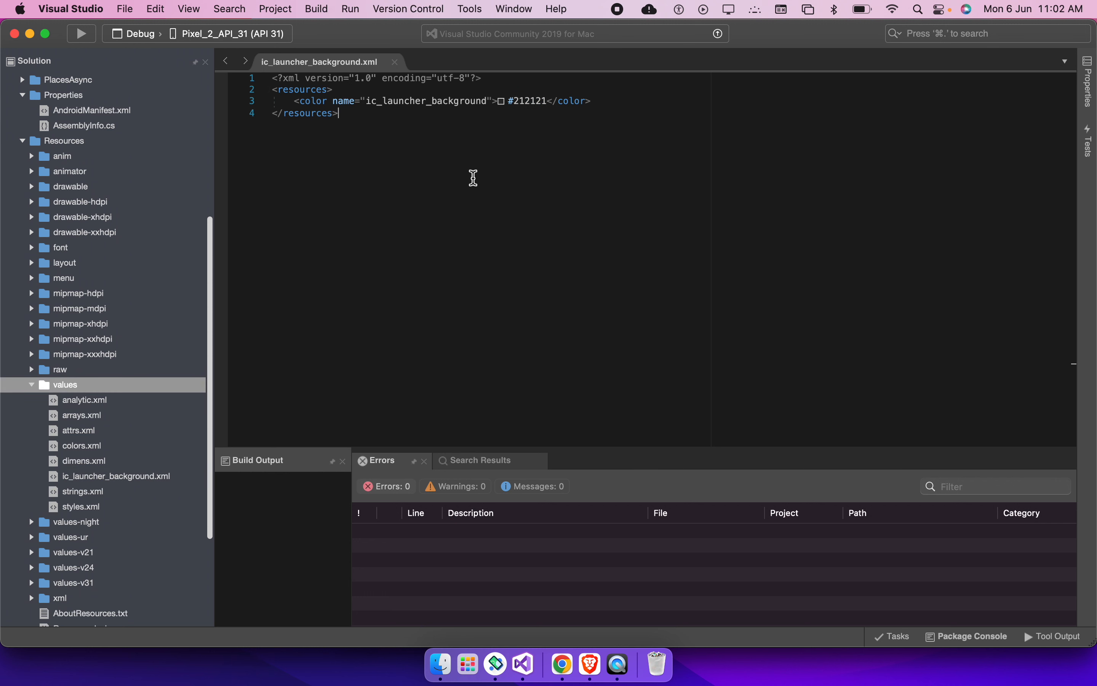
key("super+w")
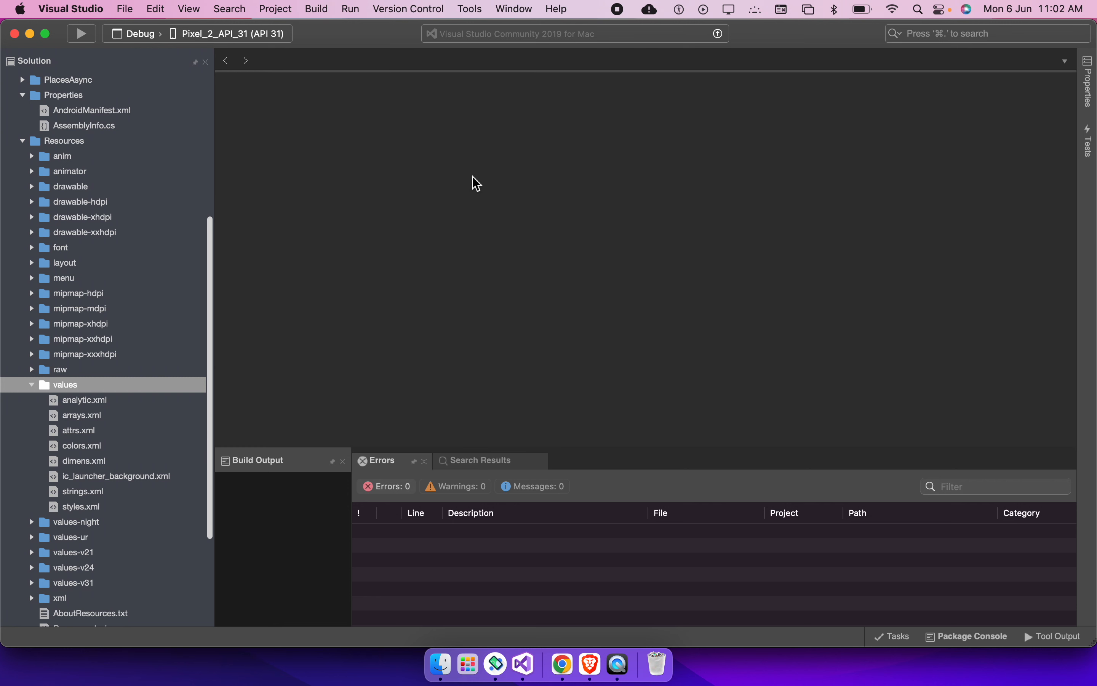
Open styles.xml from both the values and values-night folders, and expand the values-ur folder
scroll(58, 387, "down", 5)
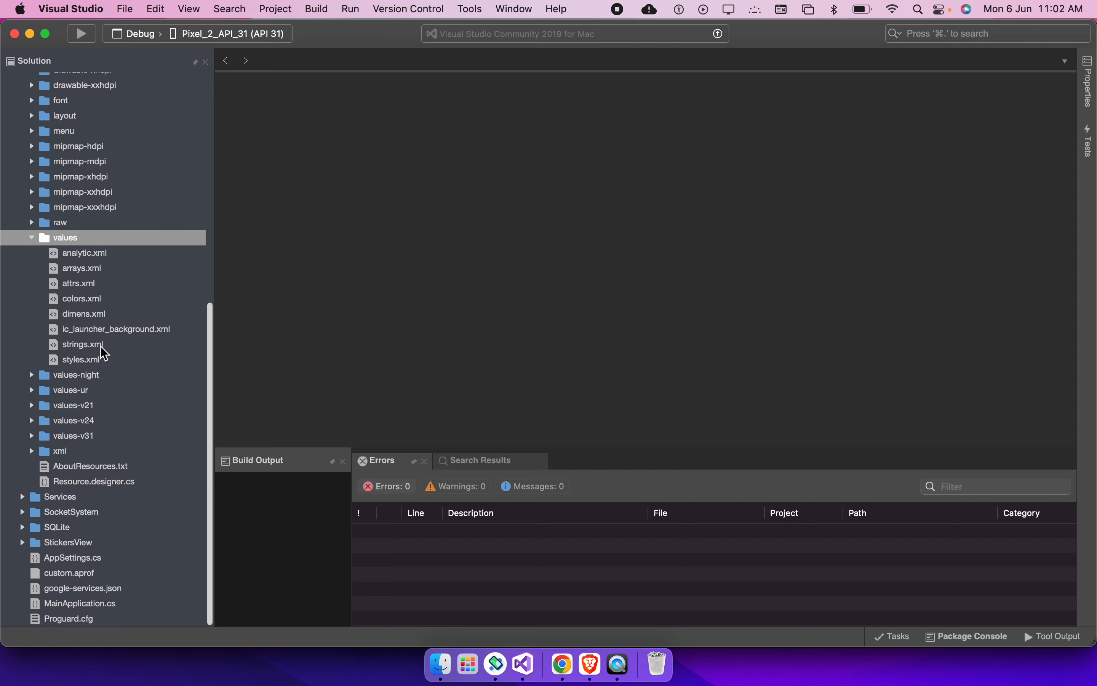
double_click(103, 359)
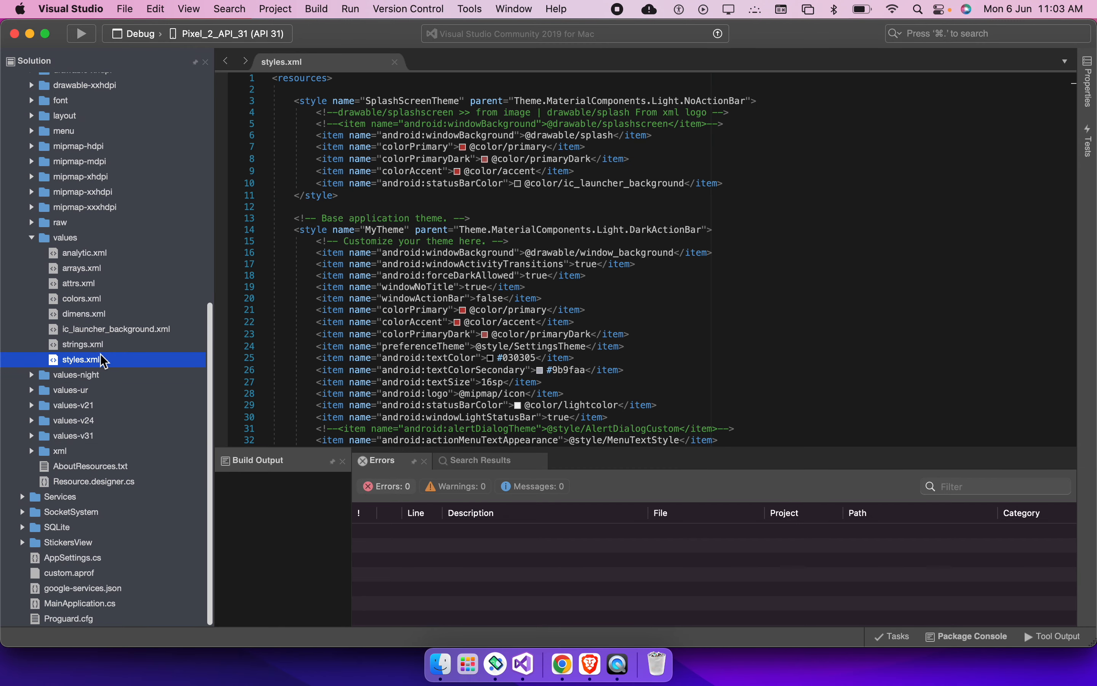
double_click(108, 376)
double_click(109, 390)
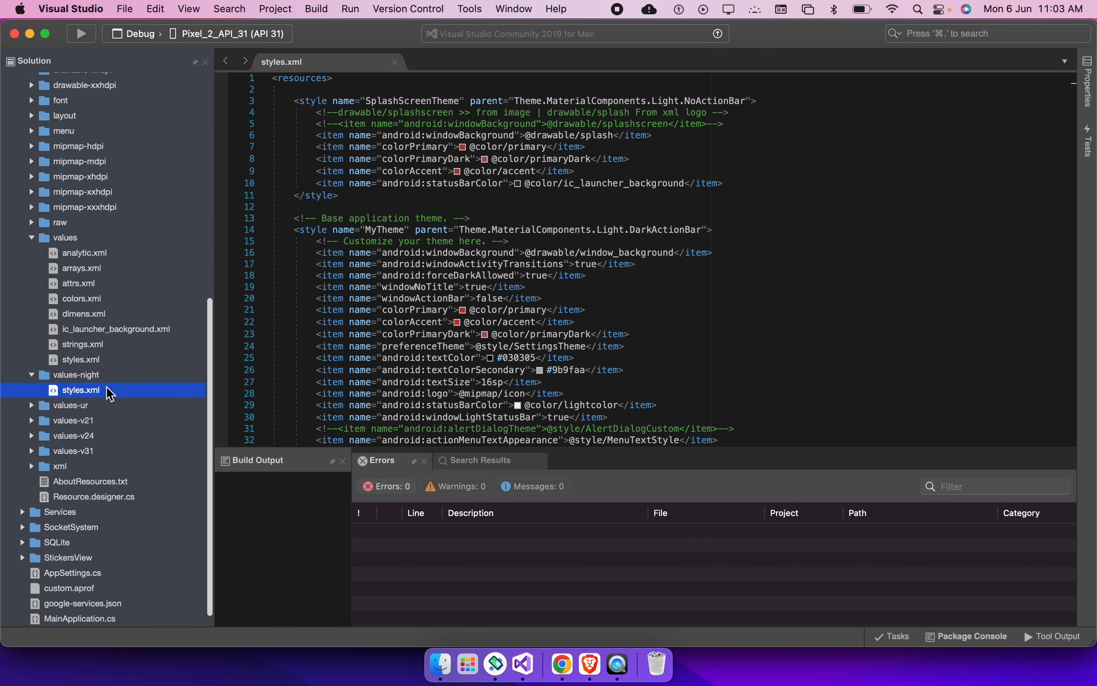
double_click(99, 407)
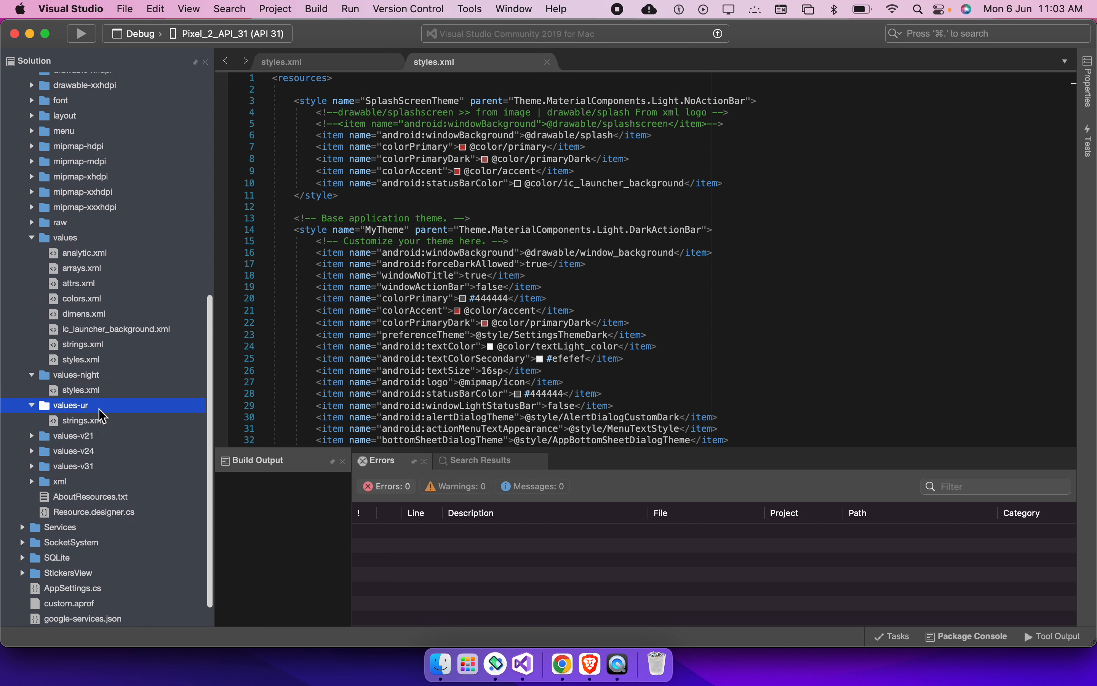
Open styles.xml from the values-v21, values-v24 and values-v31 folders, and close the values-v31 file after viewing it
left_click(93, 436)
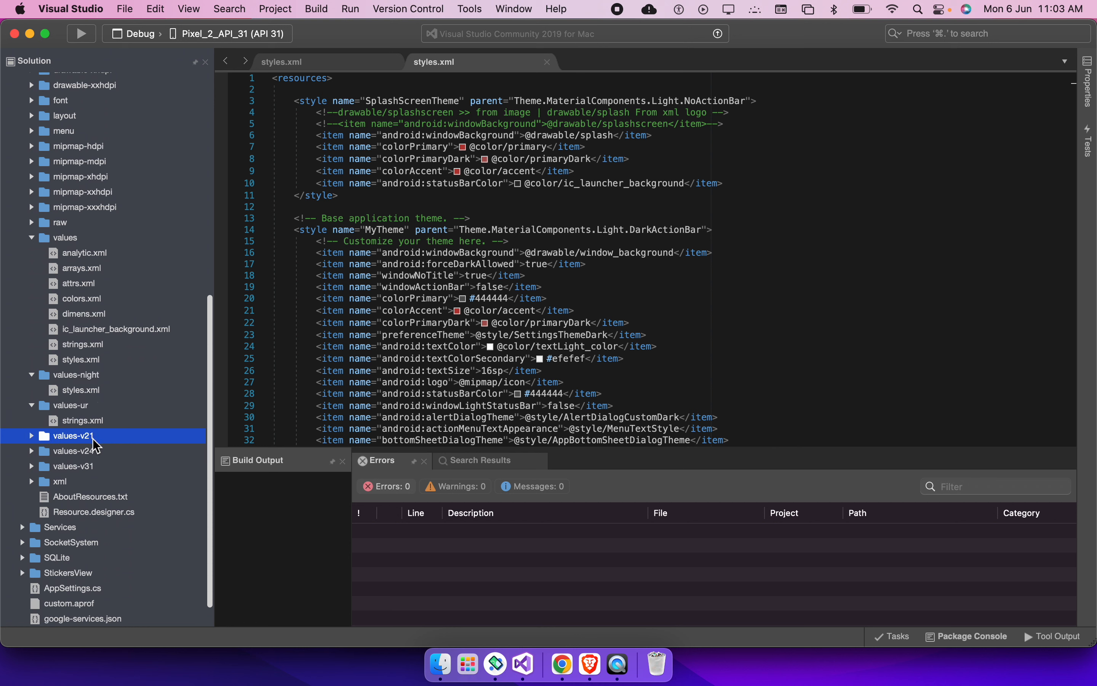
double_click(92, 437)
double_click(102, 452)
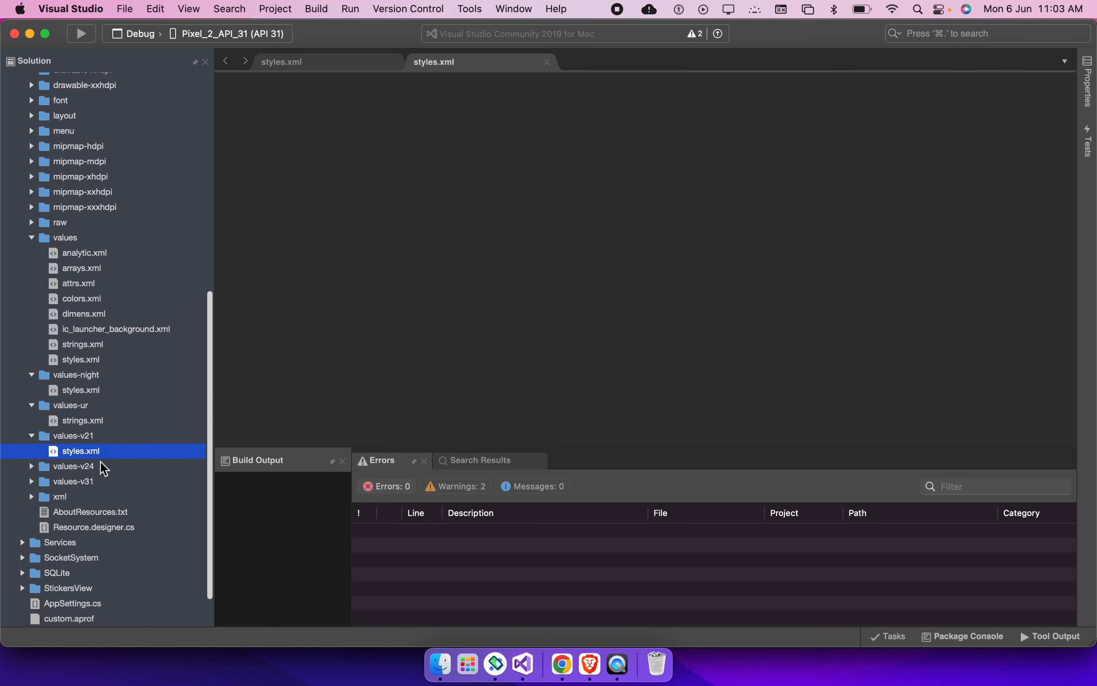
double_click(103, 467)
double_click(96, 482)
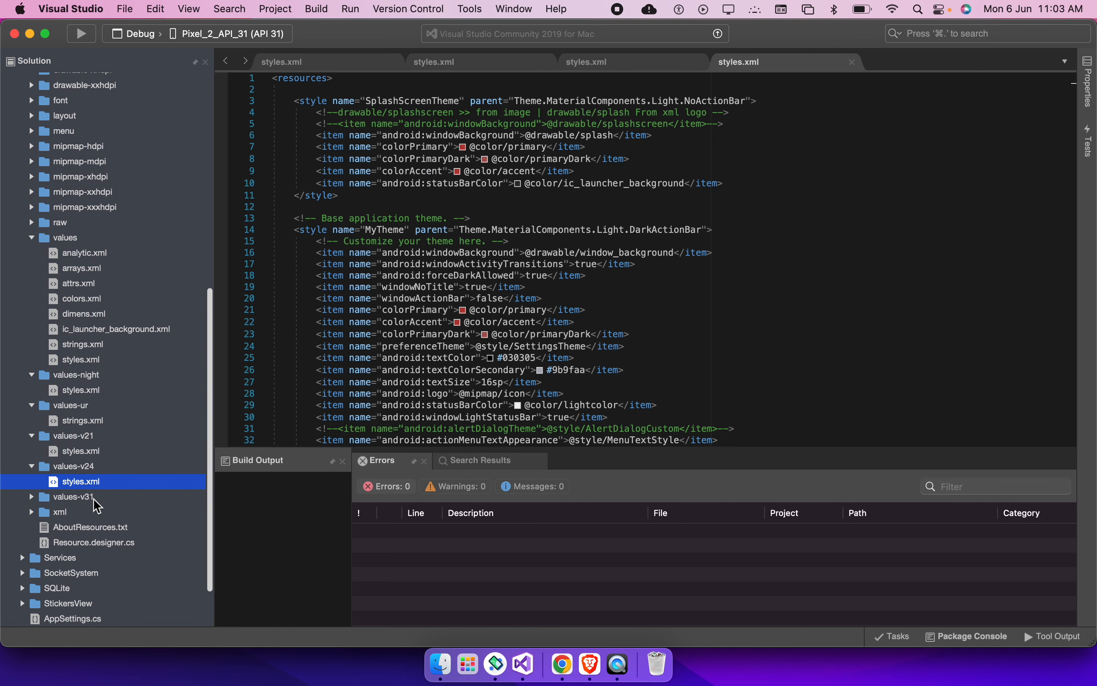
double_click(94, 497)
double_click(103, 513)
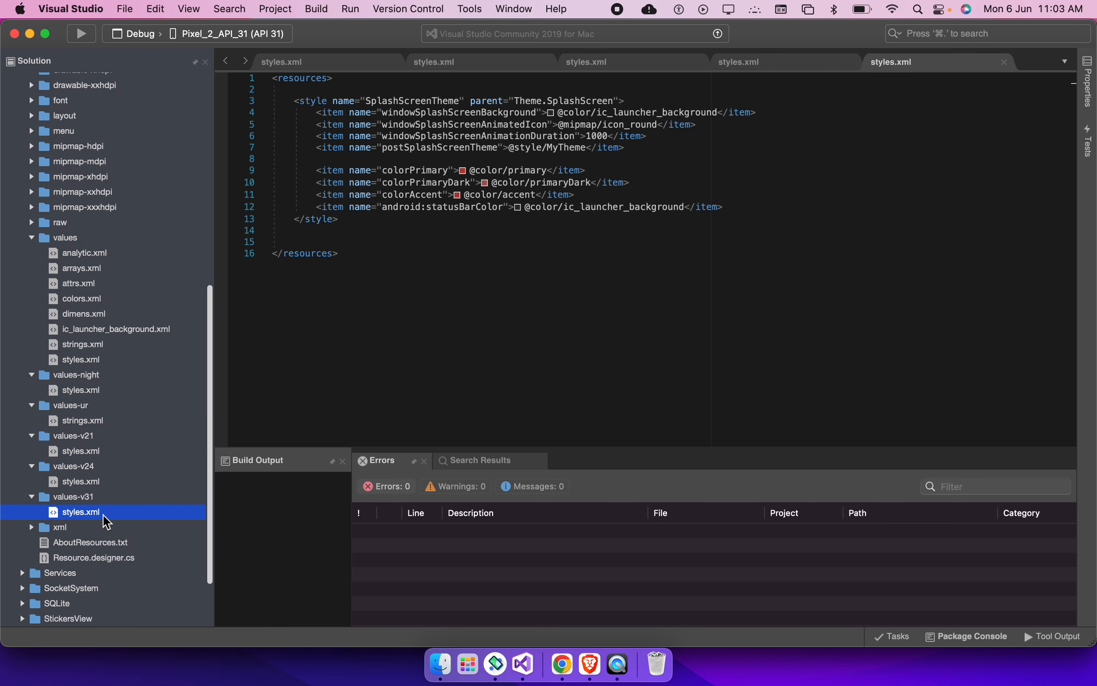
left_click(813, 145)
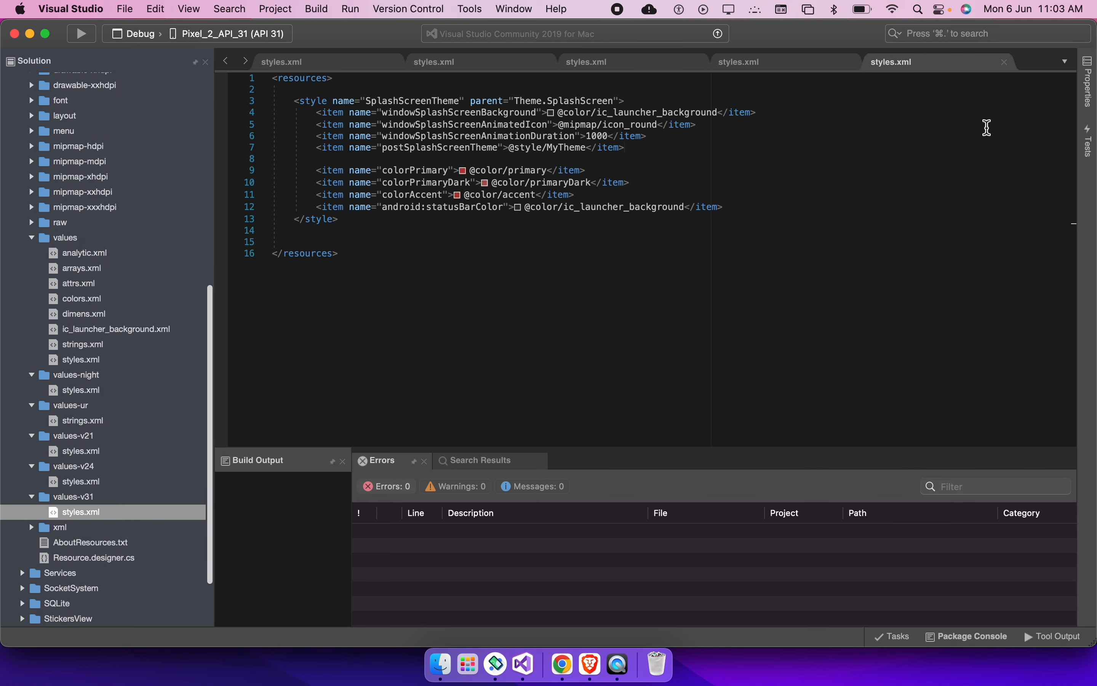
key("super+w")
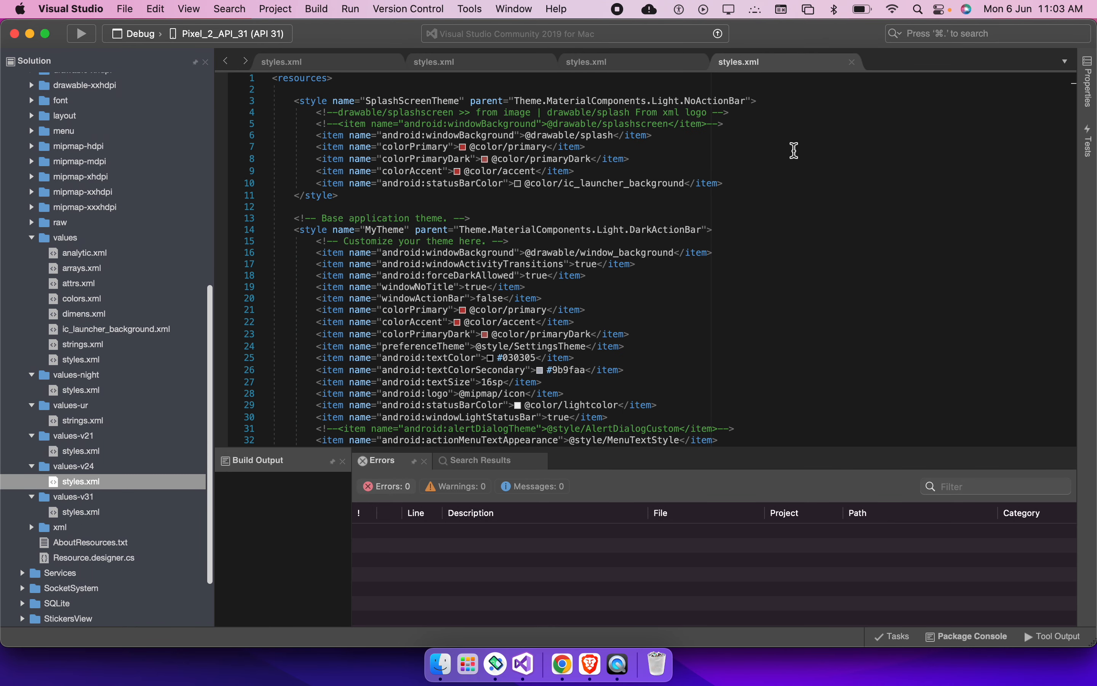
double_click(634, 125)
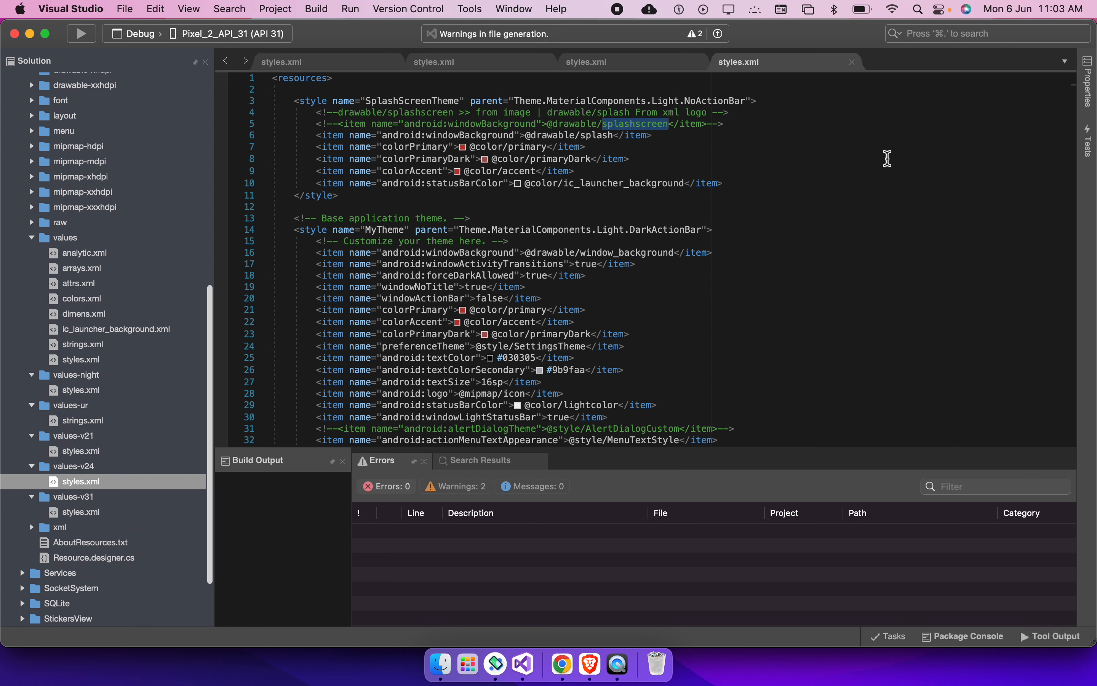
key("super+c")
double_click(596, 136)
key("super+v")
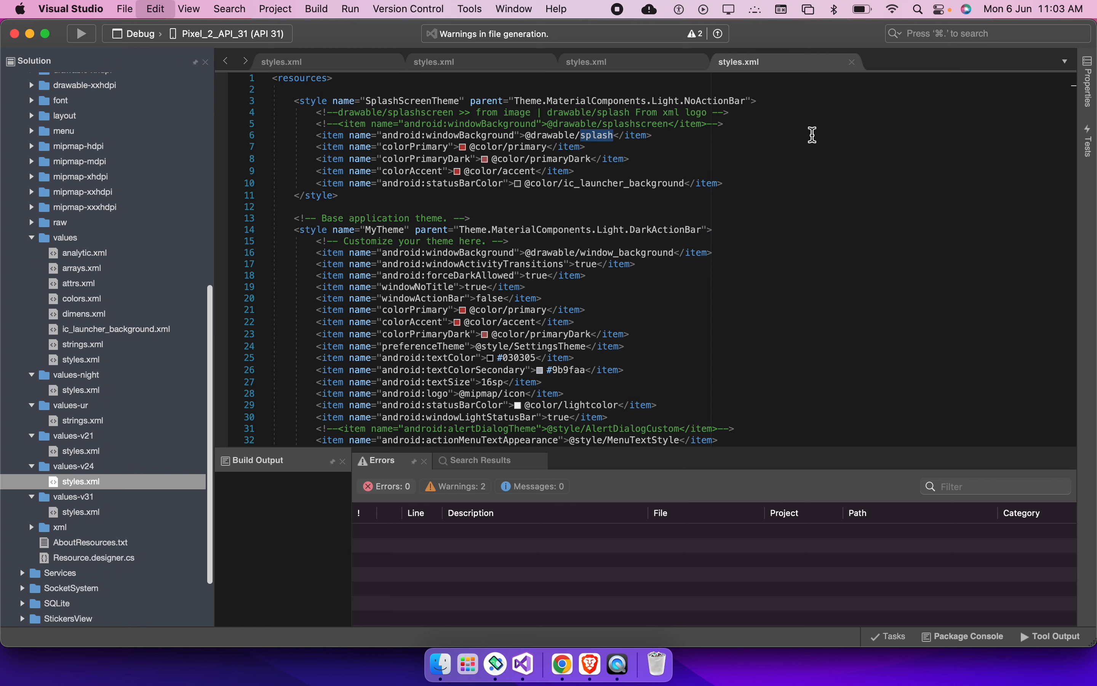
key("super+w")
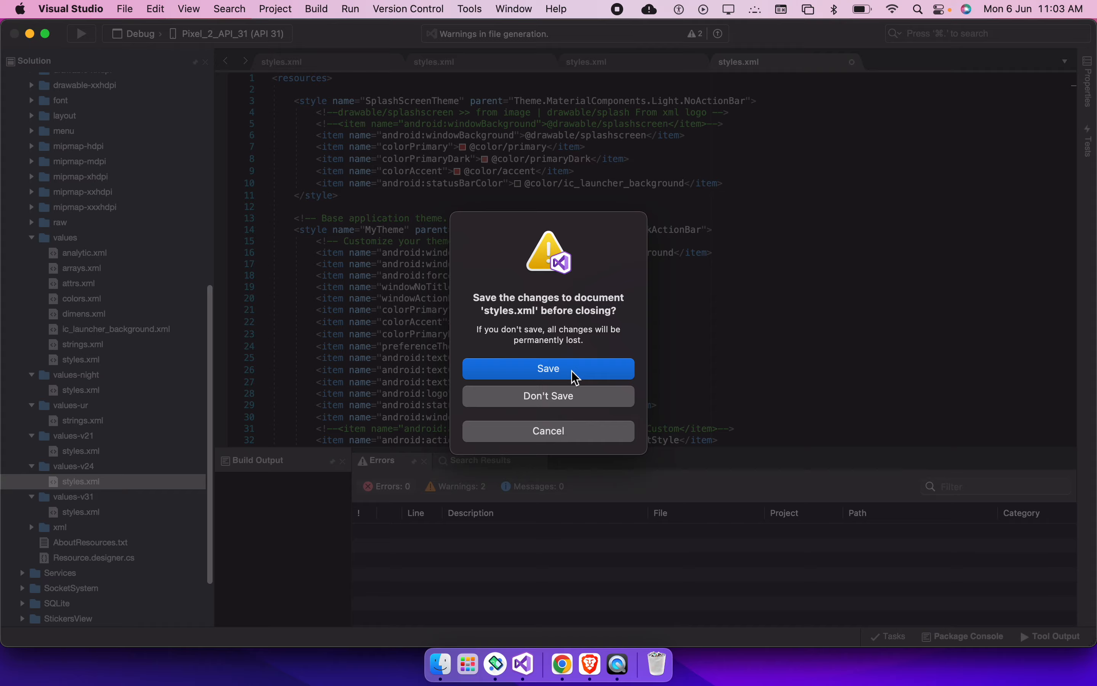
left_click(572, 374)
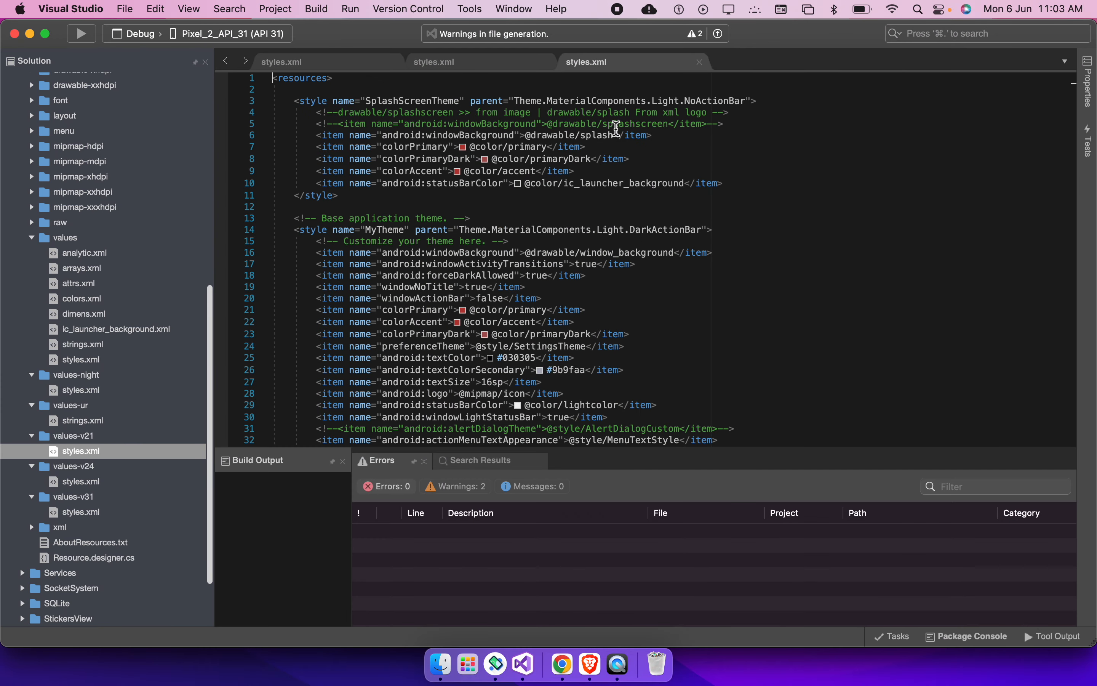
double_click(606, 136)
key("super+v")
key("super+s")
key("super+w")
double_click(602, 136)
key("super+v")
key("super+s")
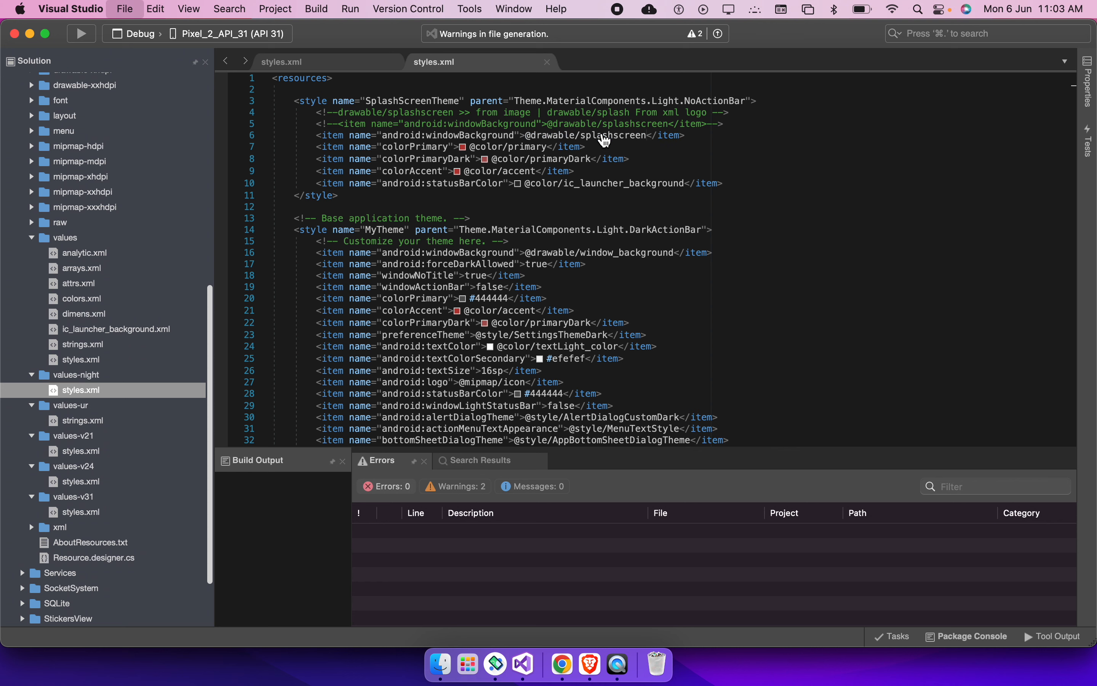
key("super+w")
double_click(598, 136)
key("super+v")
key("super+s")
key("super+w")
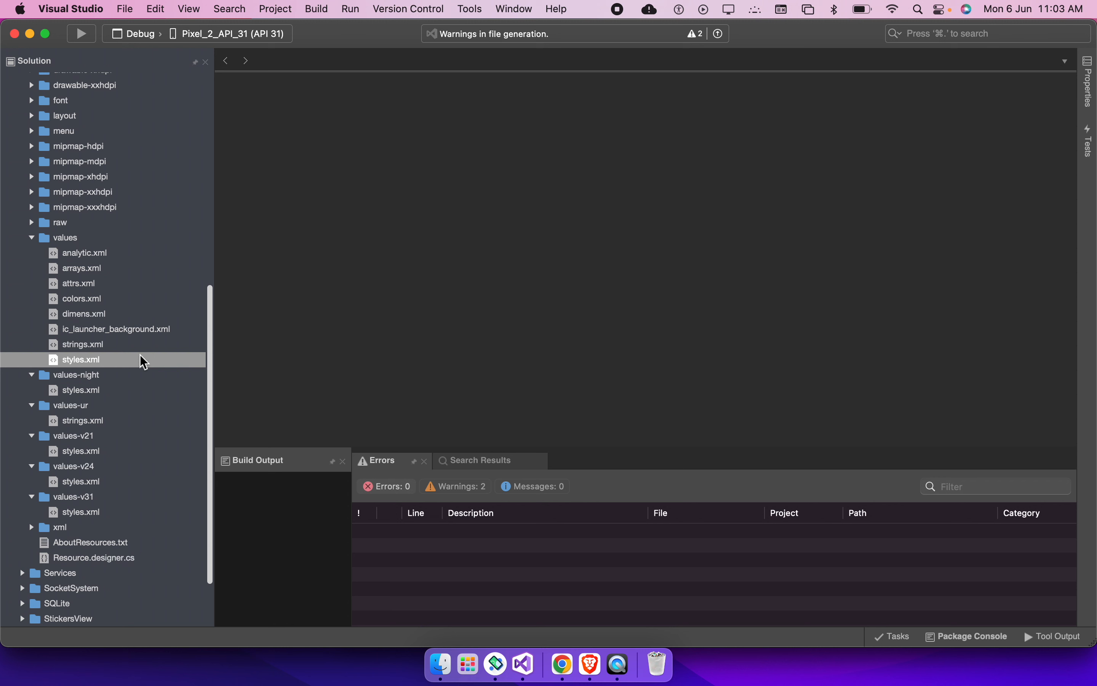
Collapse the solution tree to the WoWonder project's top-level folders, and expand only the Resources folder
left_click(86, 303)
key("Left")
key("Left")
key("Left")
key("Left")
key("Left")
key("Left")
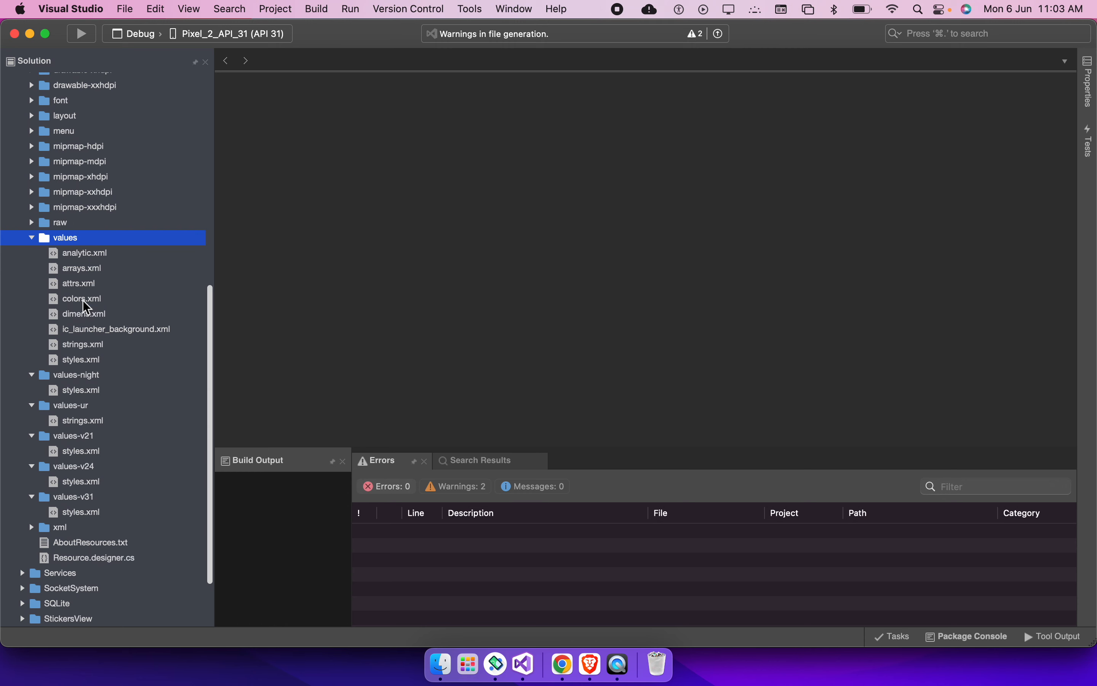
key("Right")
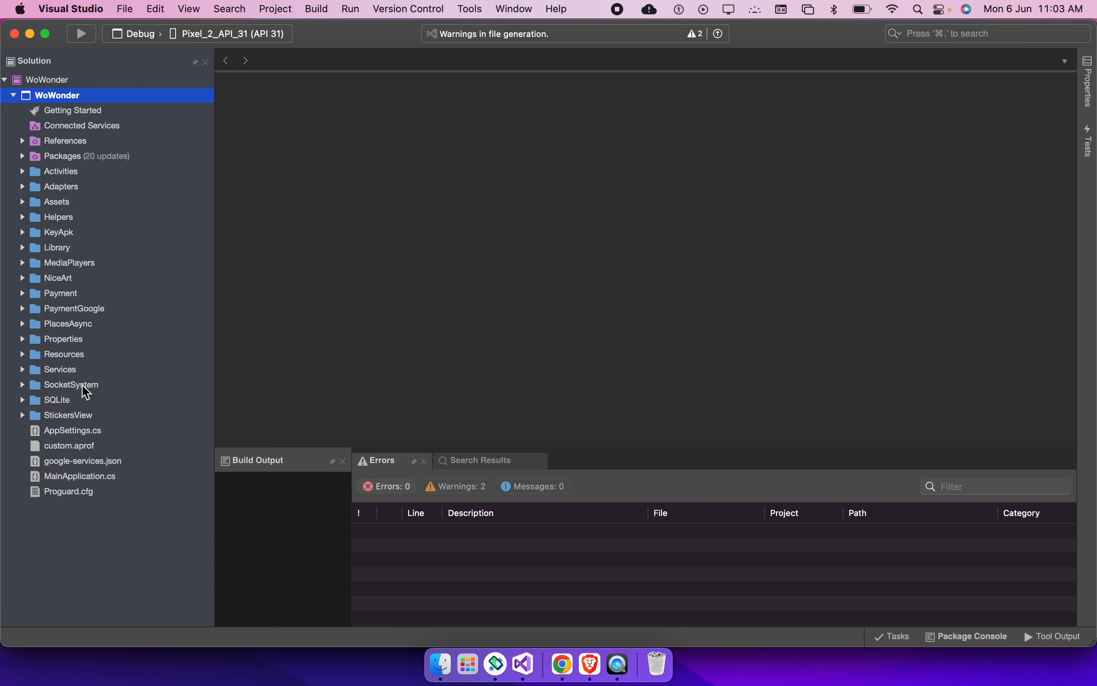
double_click(91, 354)
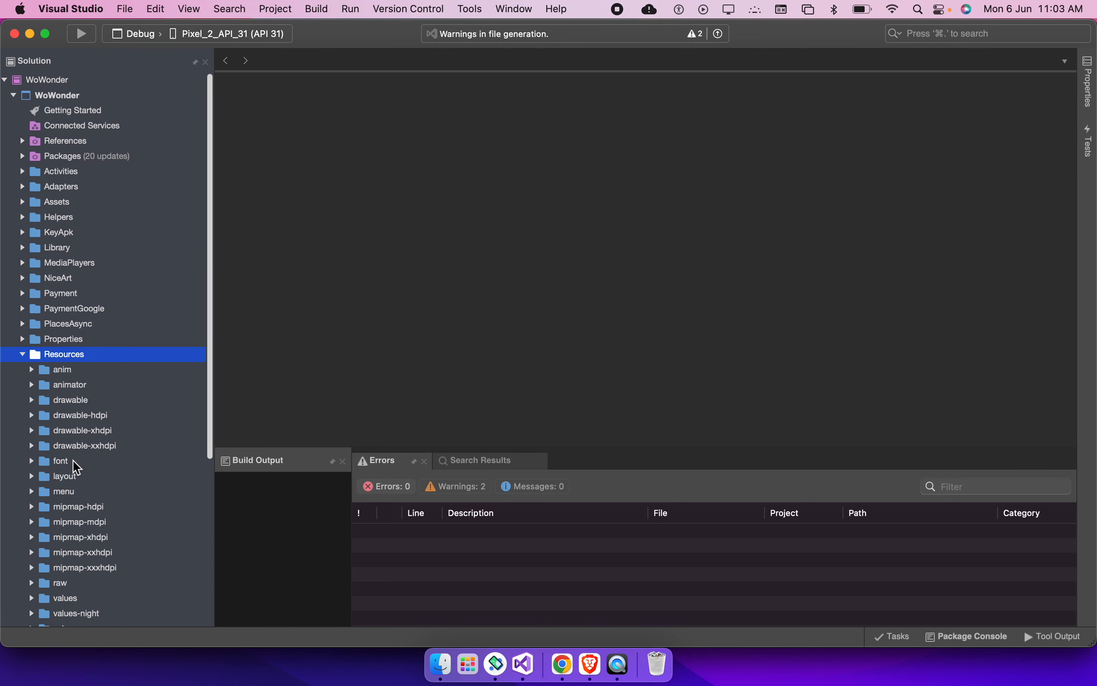
Reveal the drawable folder in Finder and locate splashscreen.webp in it
left_click(79, 401)
right_click(79, 400)
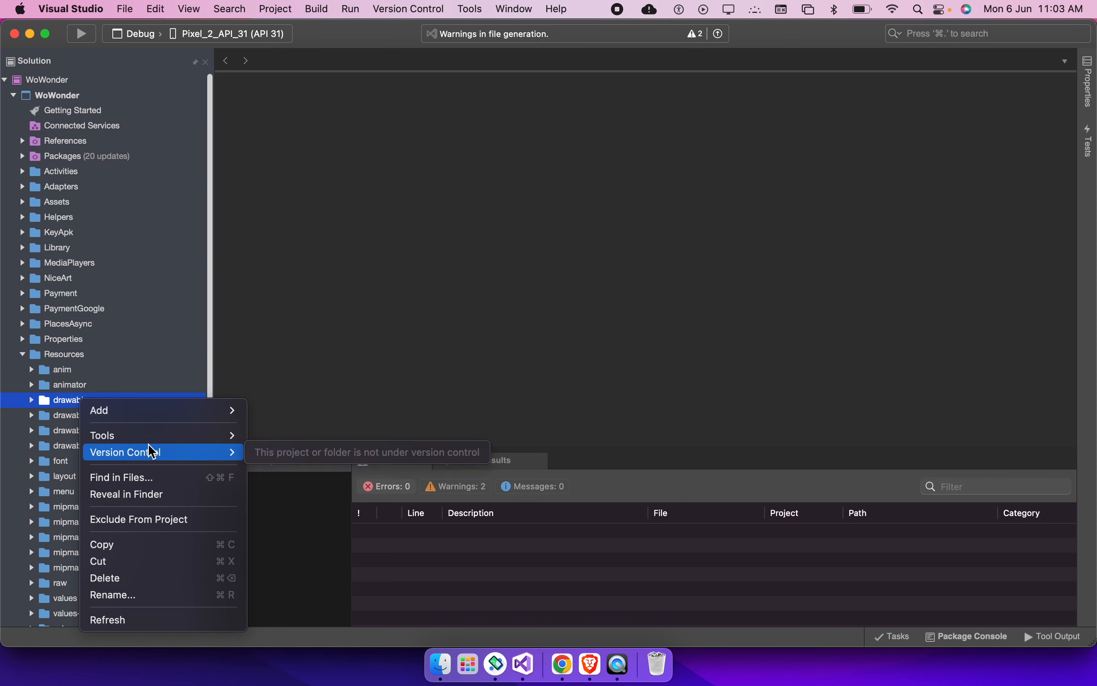
left_click(144, 494)
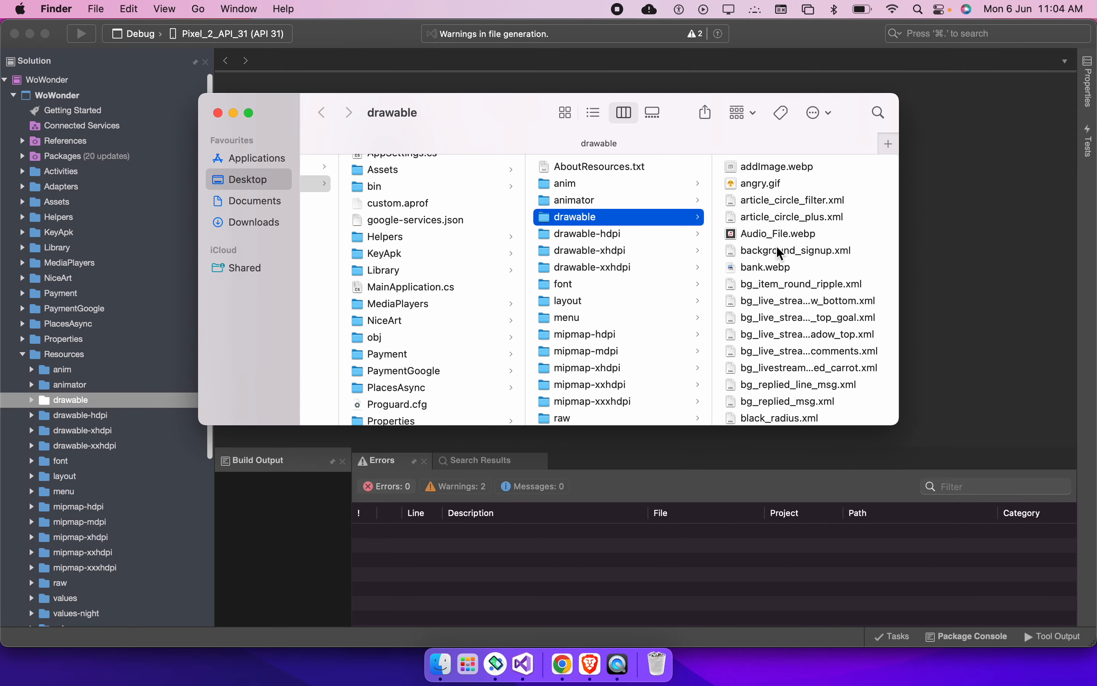
scroll(777, 248, "down", 20)
scroll(778, 248, "down", 20)
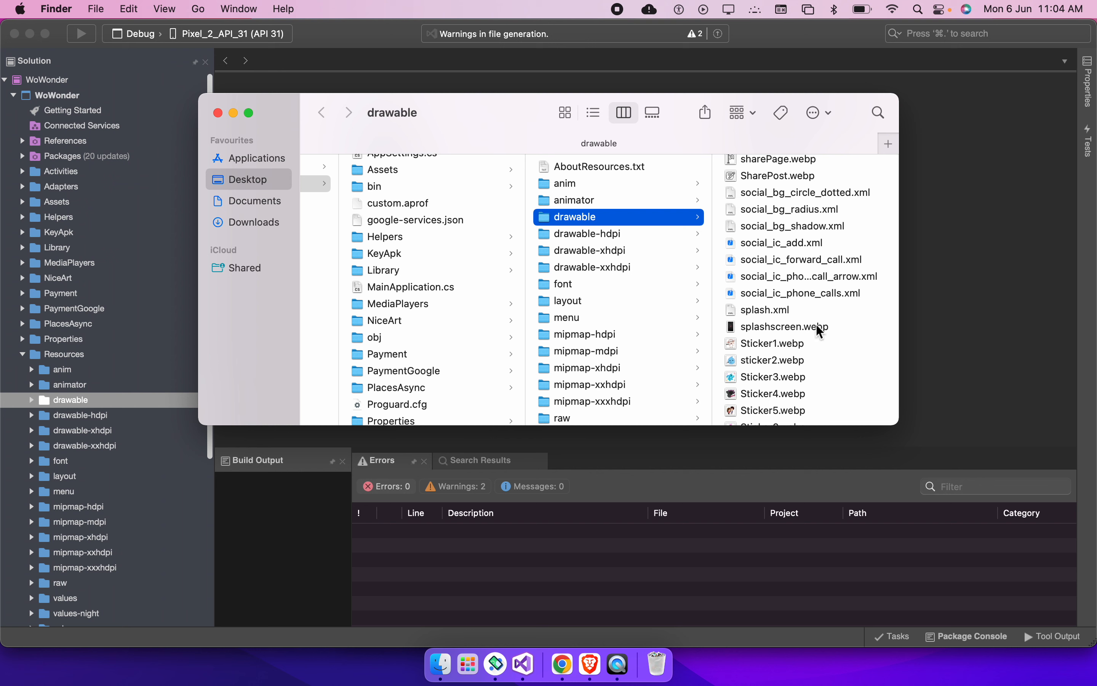
Switch to Chrome, look over the WebP converter on image.online-convert.com and its file chooser, and close the page without uploading a file
left_click(562, 665)
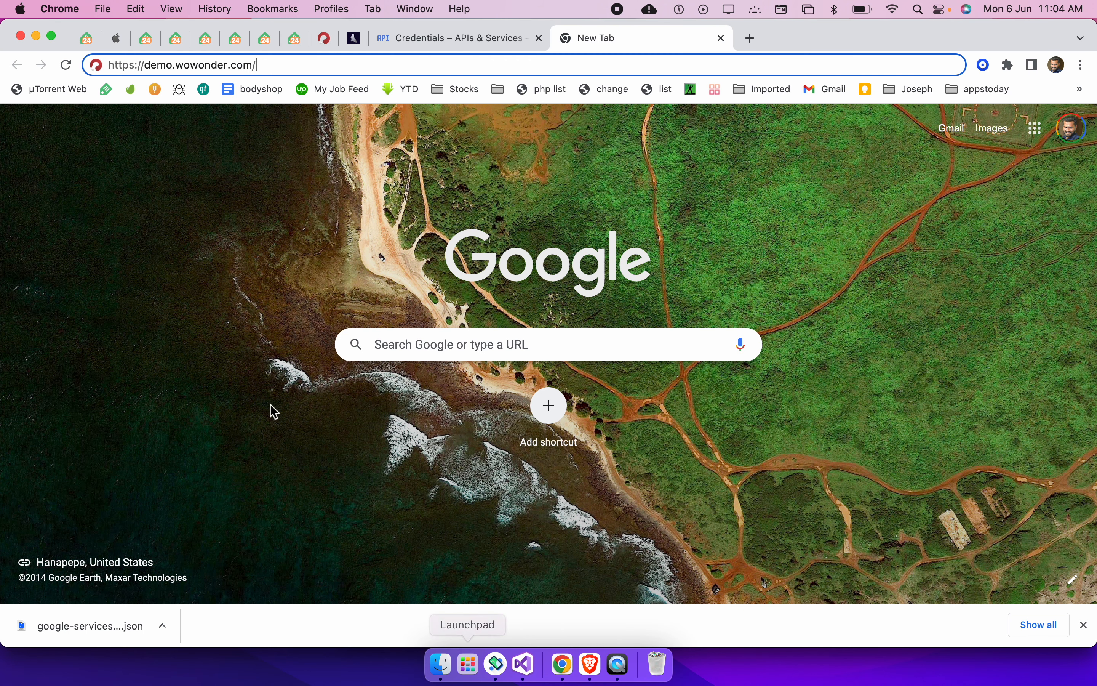
left_click(690, 89)
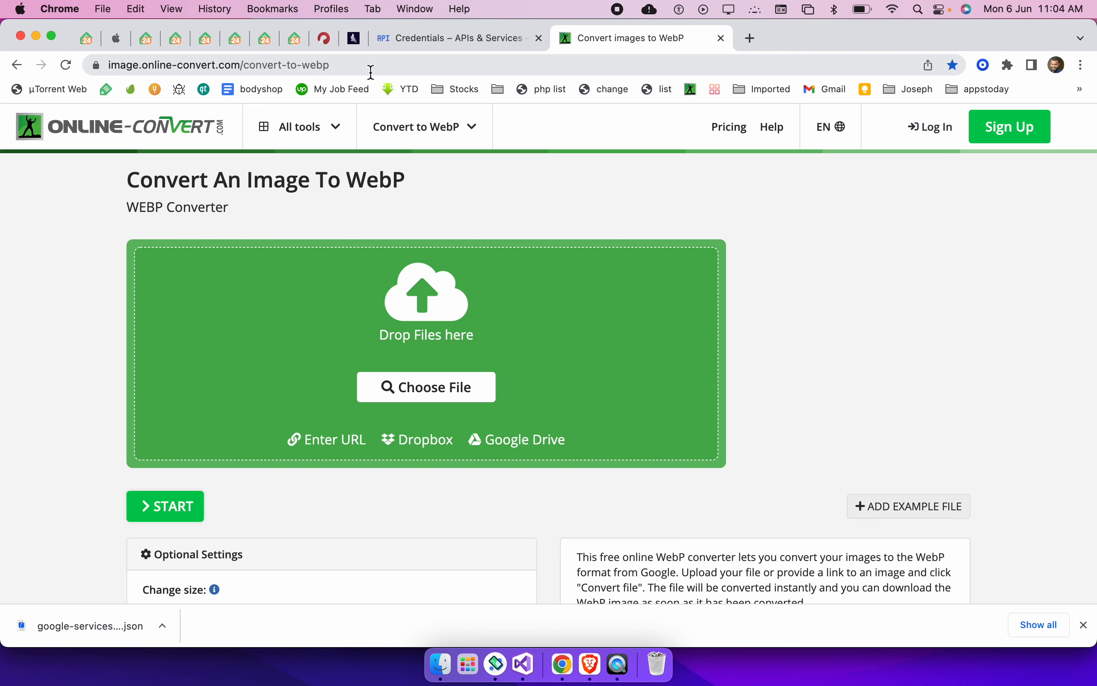
left_click(450, 389)
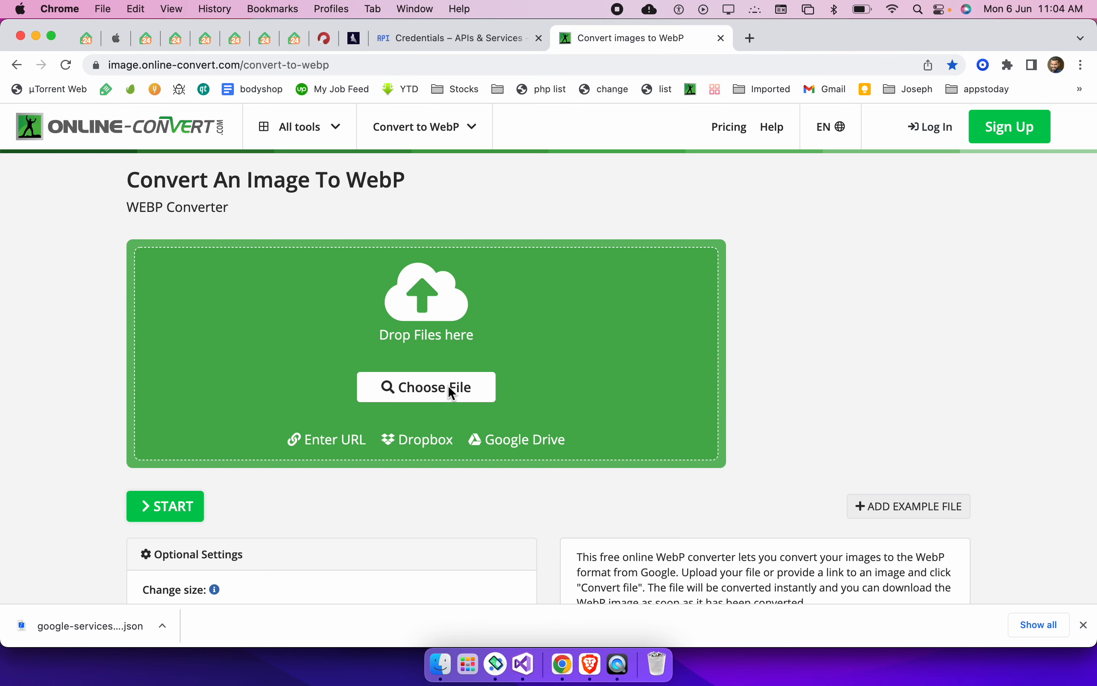
left_click(443, 356)
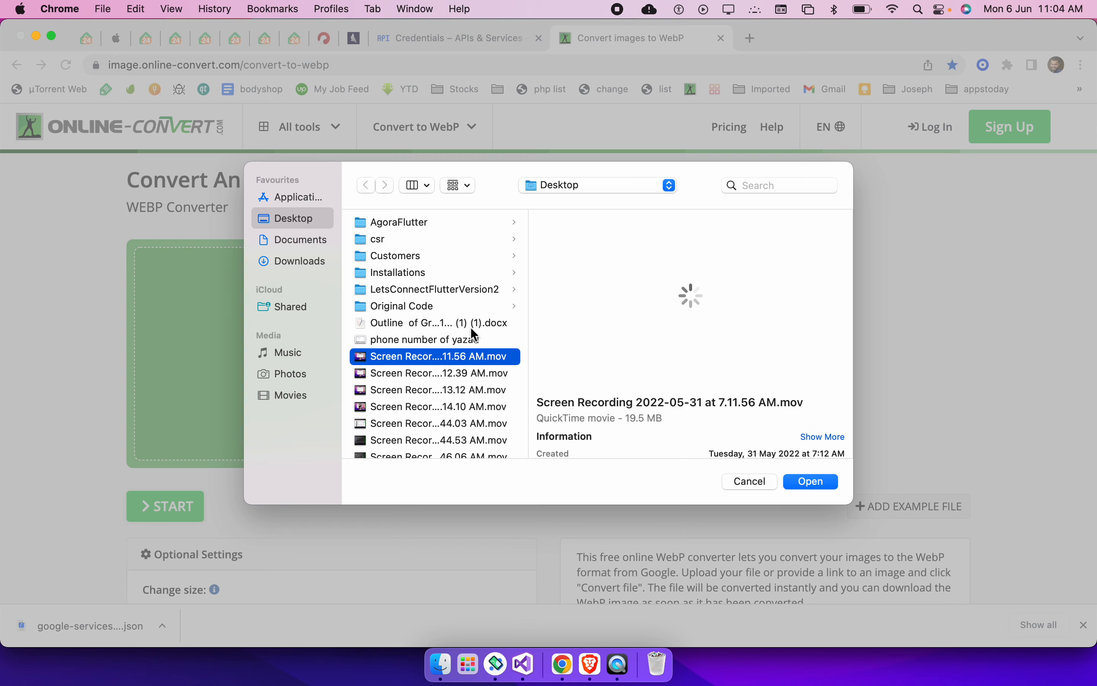
scroll(424, 407, "down", 1)
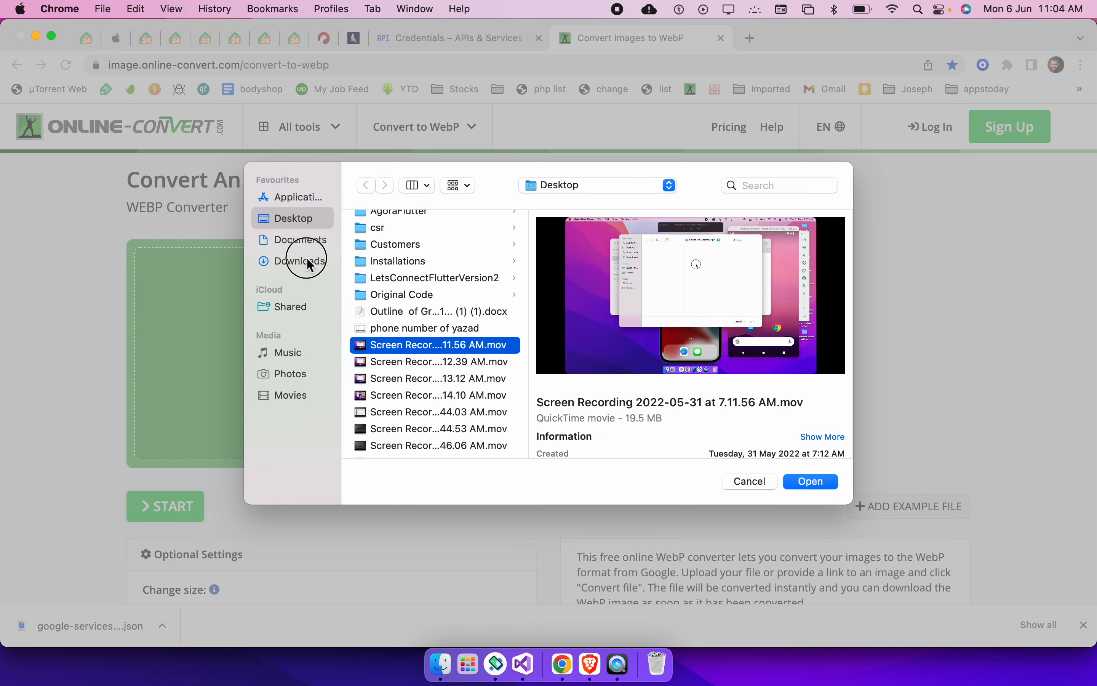
left_click(301, 261)
left_click(747, 482)
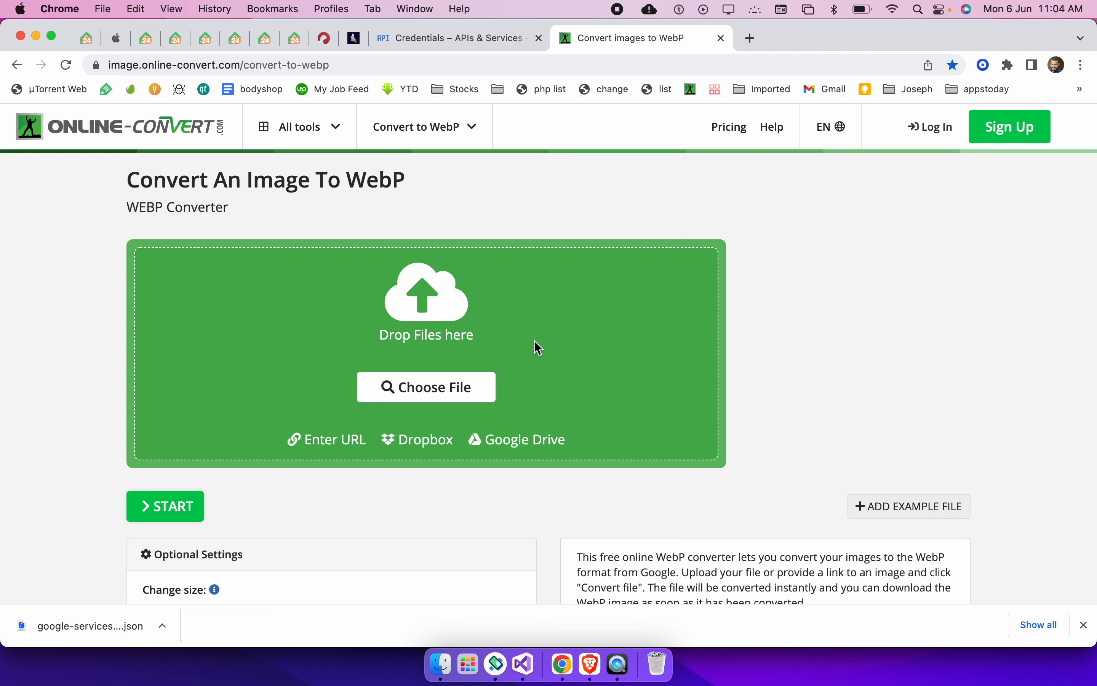
key("super+w")
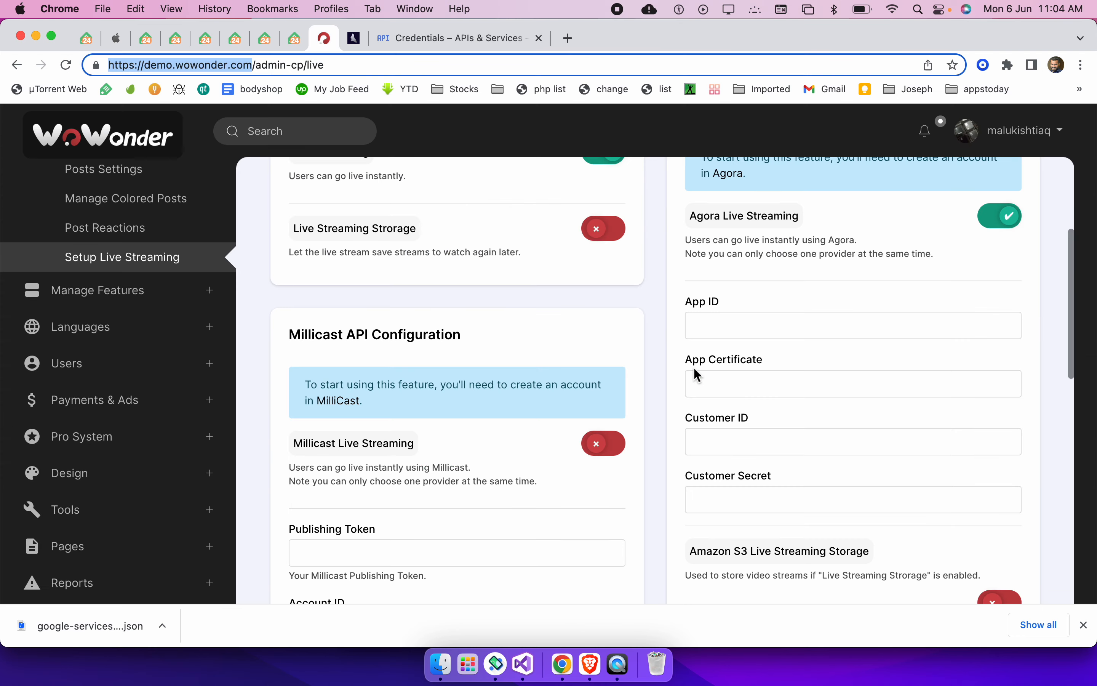
Switch to Finder, preview splashscreen.webp in the drawable folder, and look through the drawable-hdpi, drawable-xhdpi and drawable-xxhdpi folders
key("super+Tab")
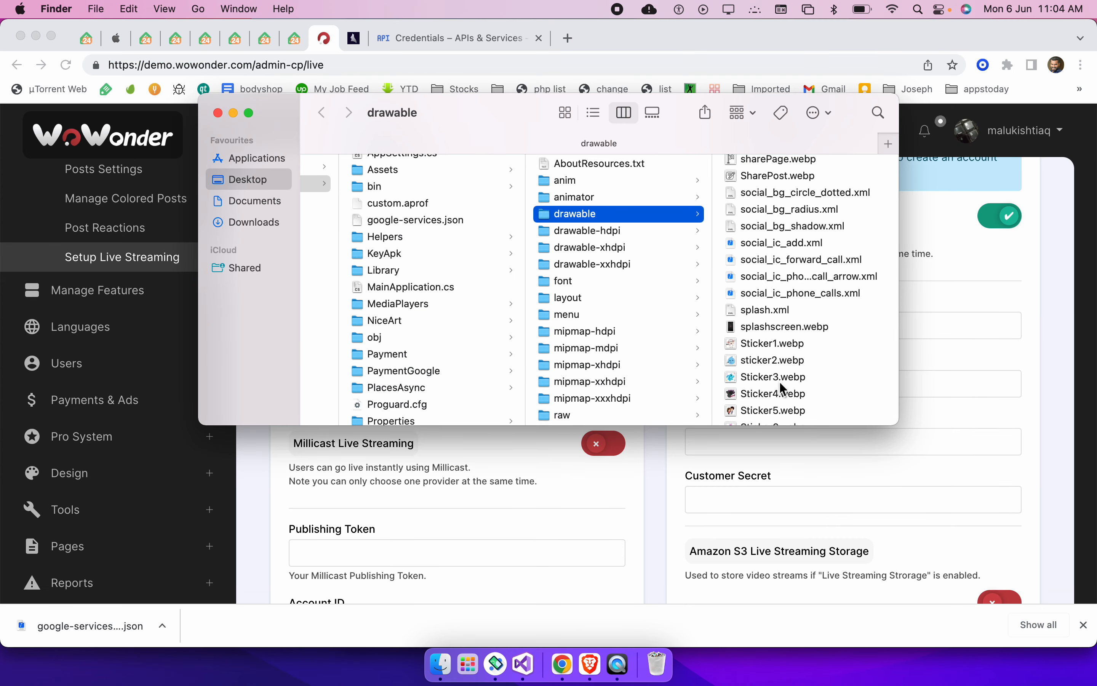
left_click(811, 328)
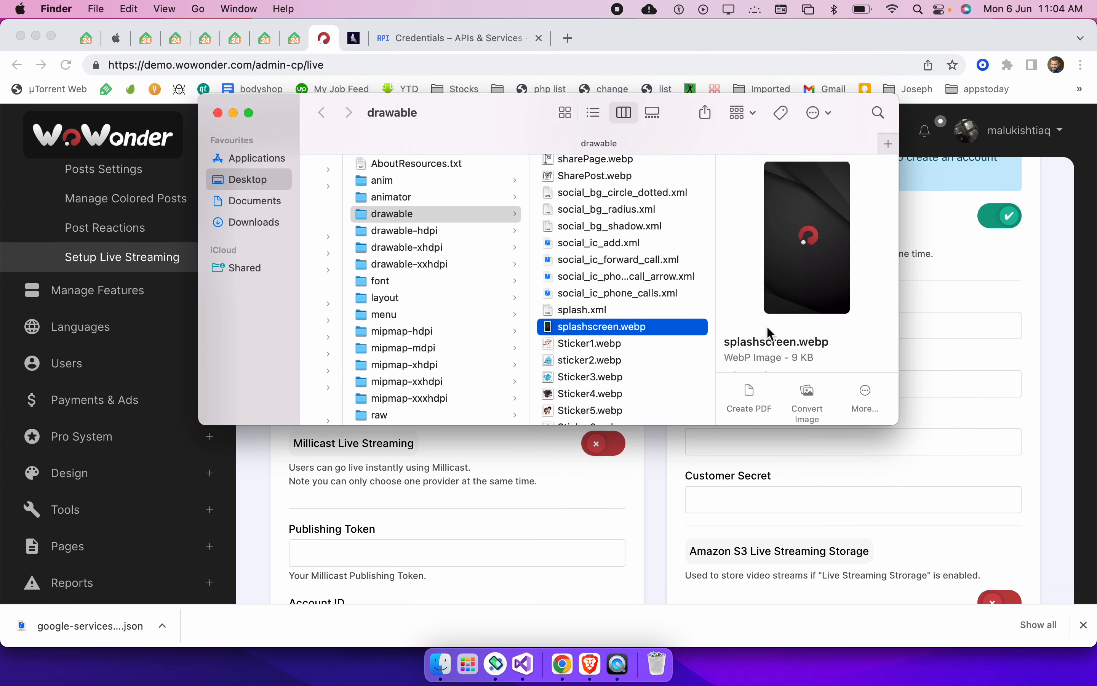
left_click(476, 235)
key("Down")
key("Down")
key("Down")
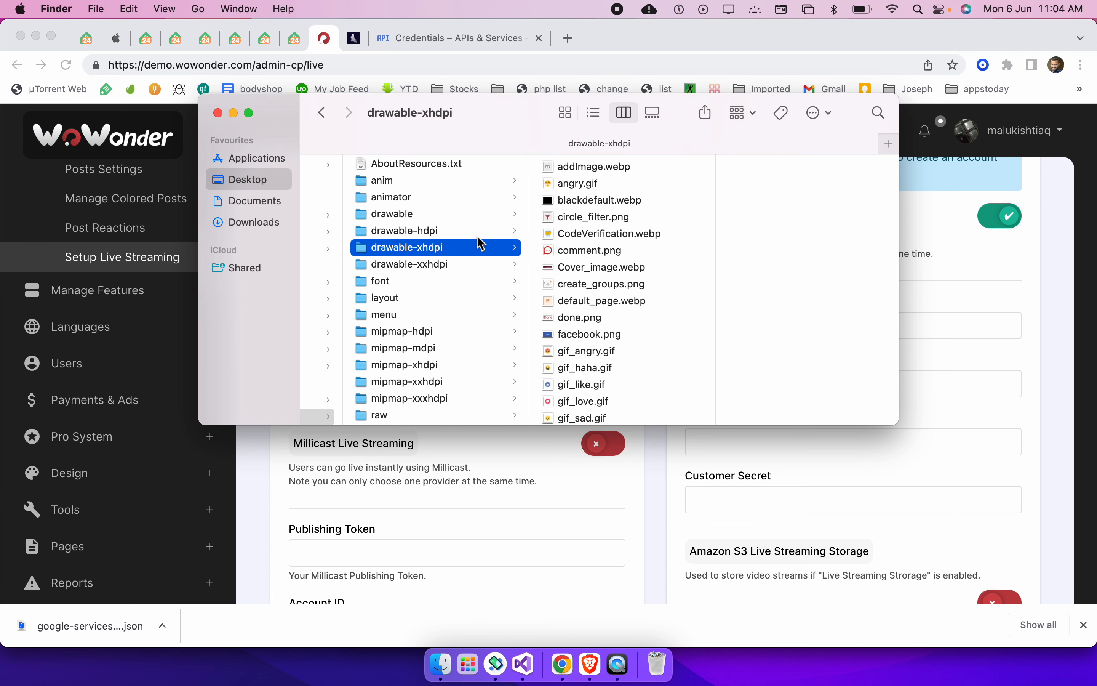
key("Up")
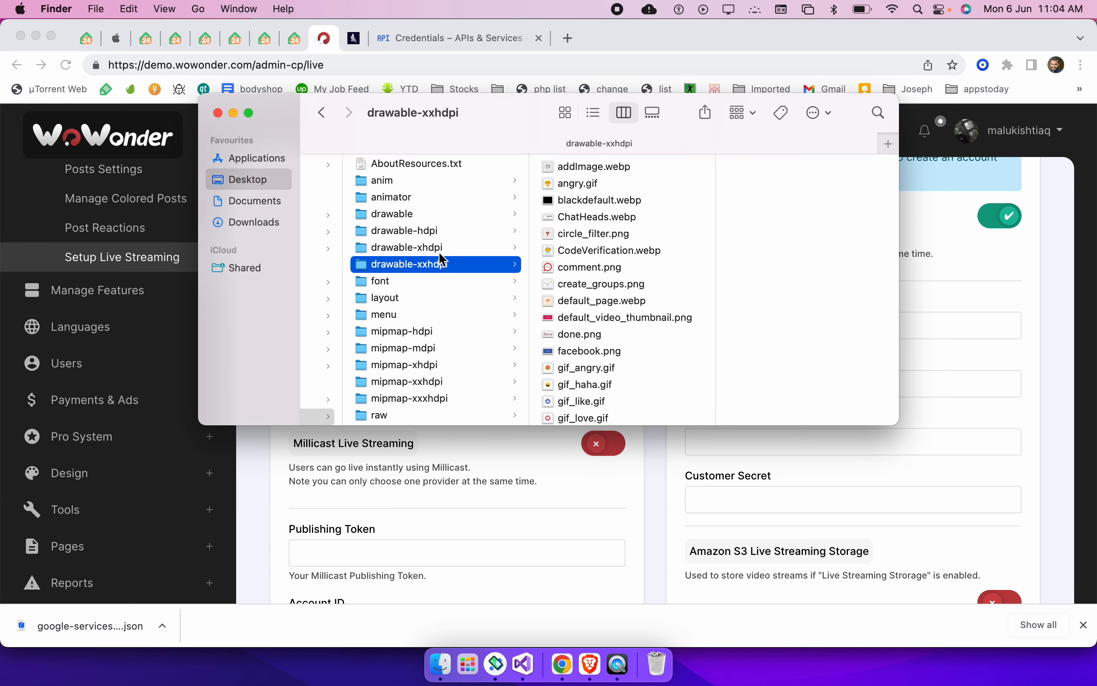
scroll(455, 261, "down", 2)
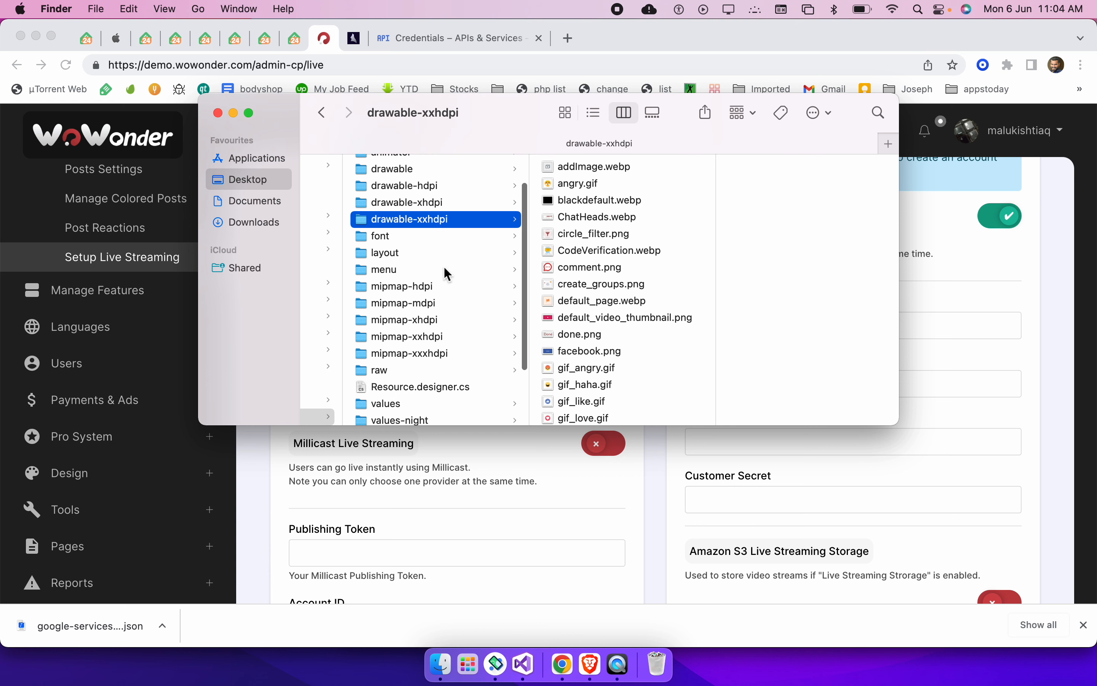
scroll(449, 233, "up", 2)
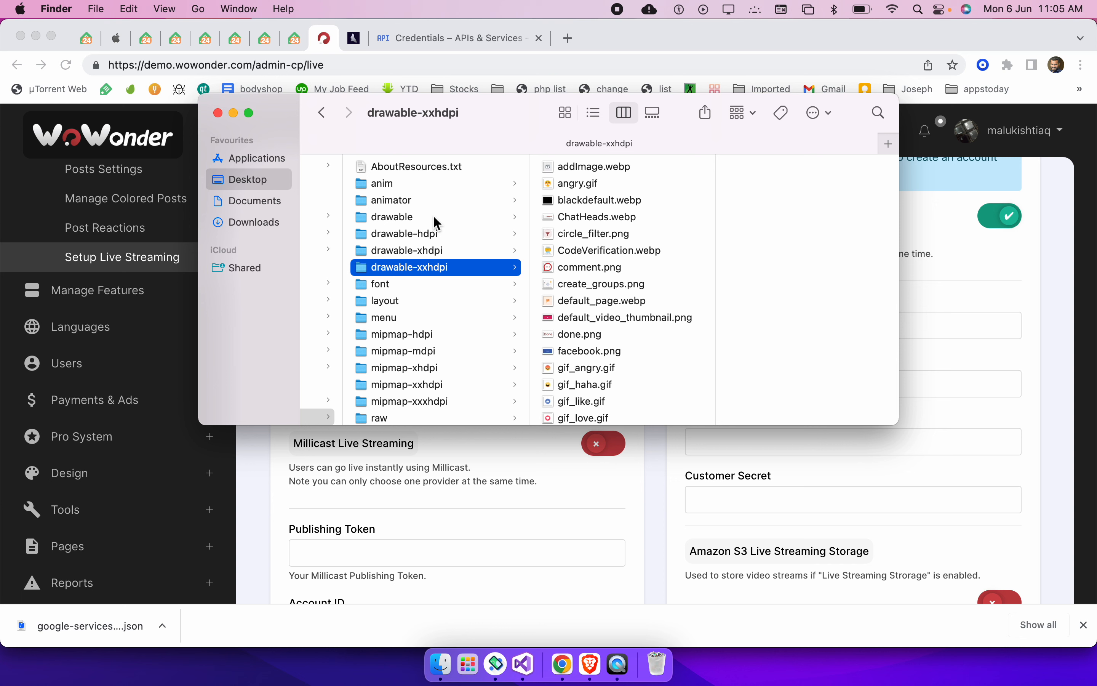
Look through the mipmap-hdpi to mipmap-xxxhdpi folders, check the app icons in the Android Emulator, and return to Finder
left_click(426, 334)
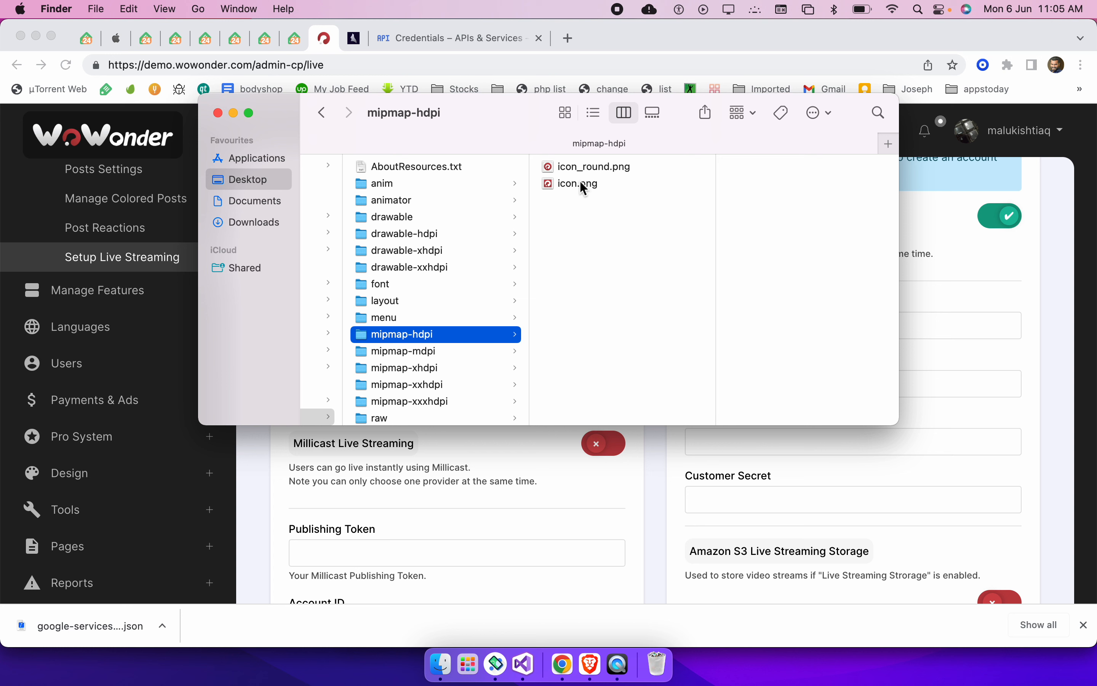
left_click(420, 352)
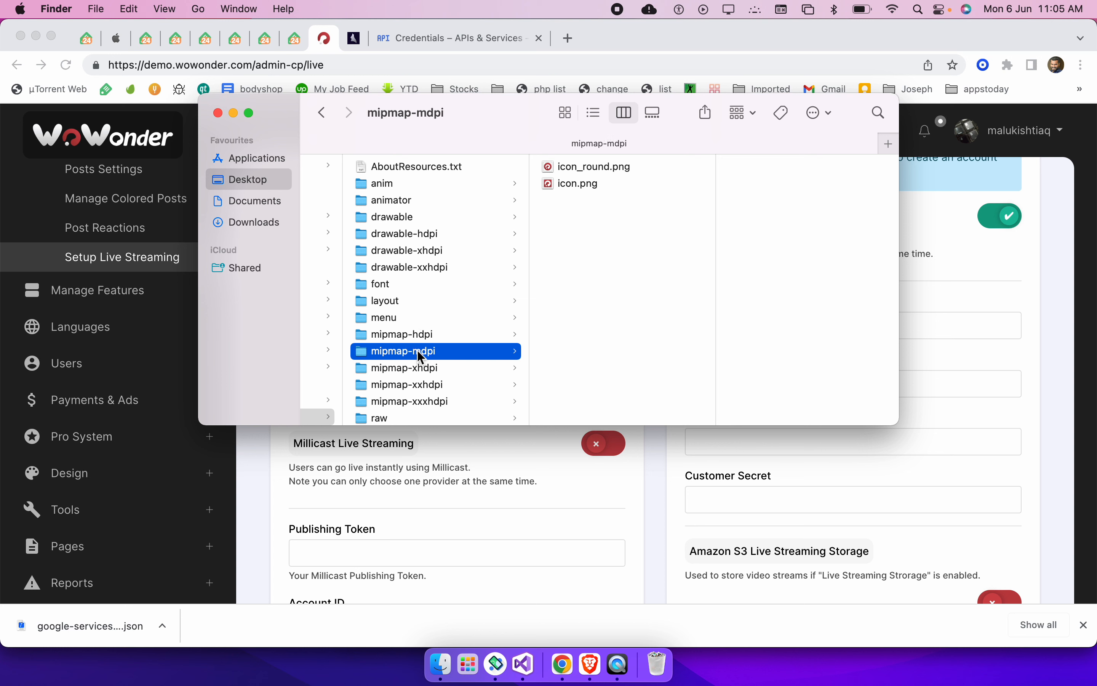
key("Down")
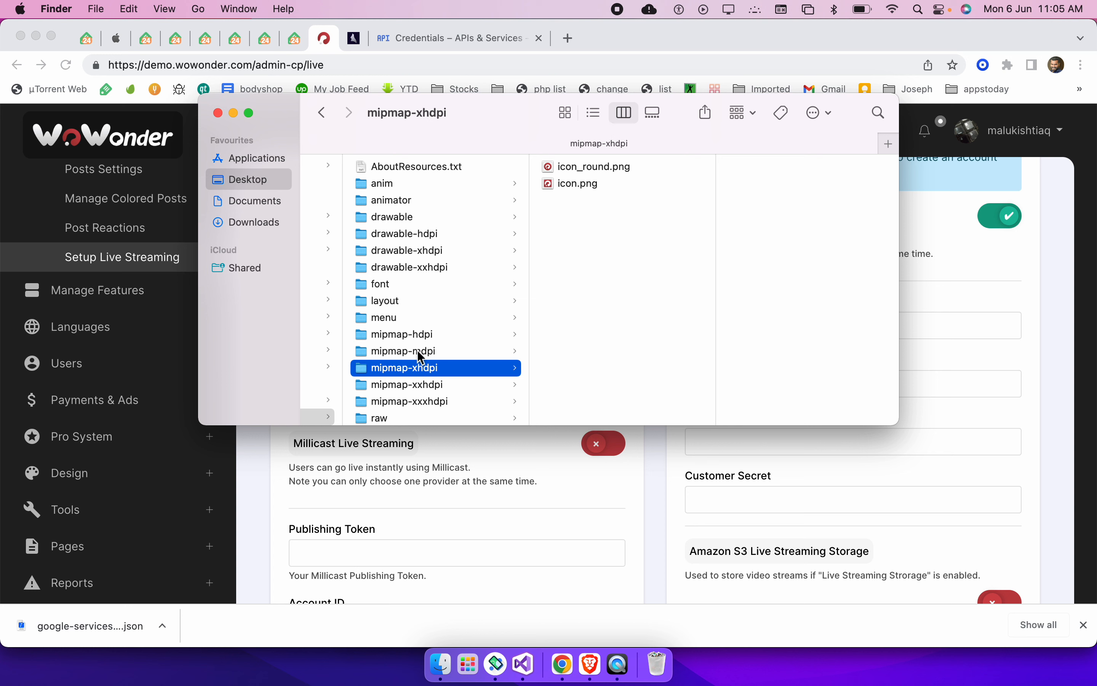
key("Down")
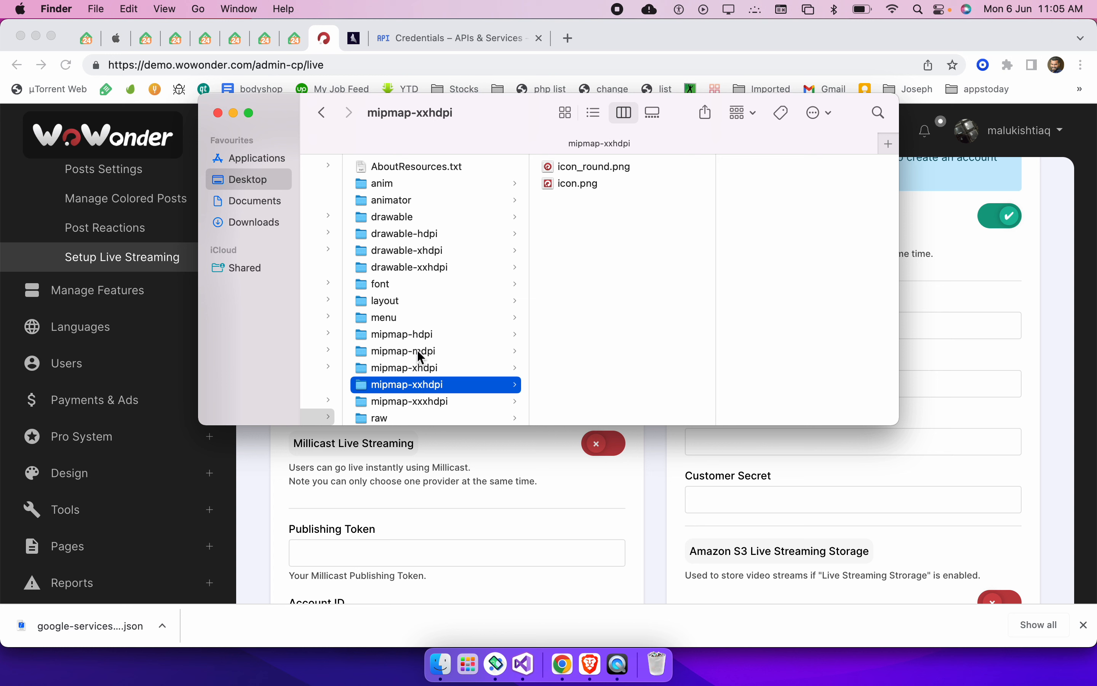
key("Down")
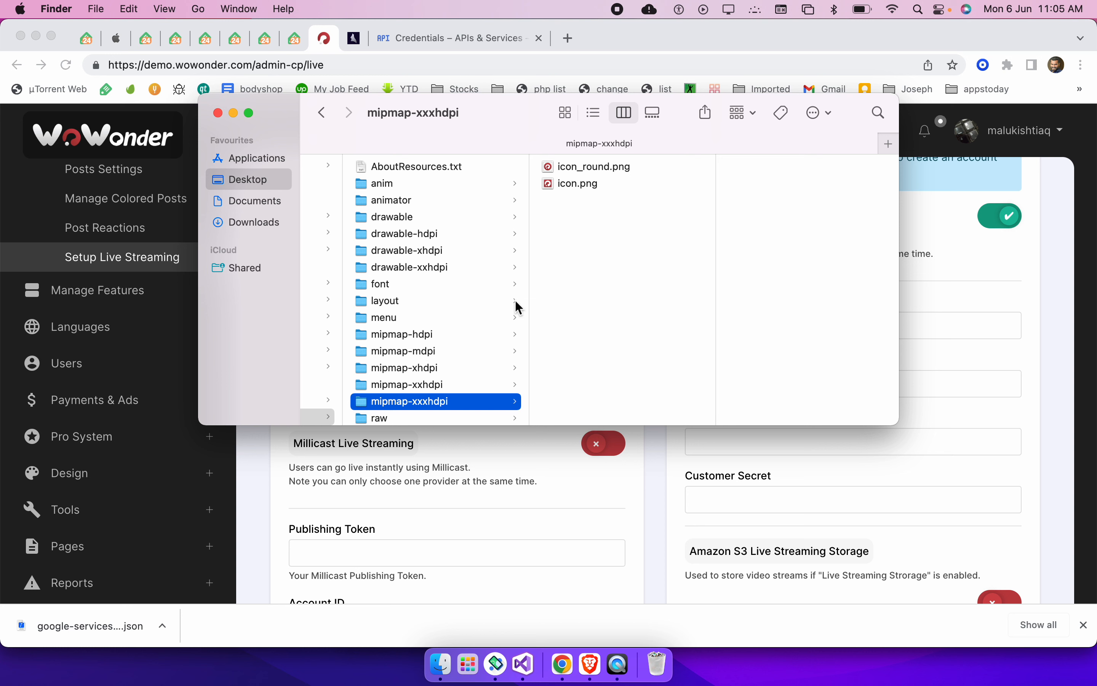
key("Up")
key("Up")
key("Up")
key("Up")
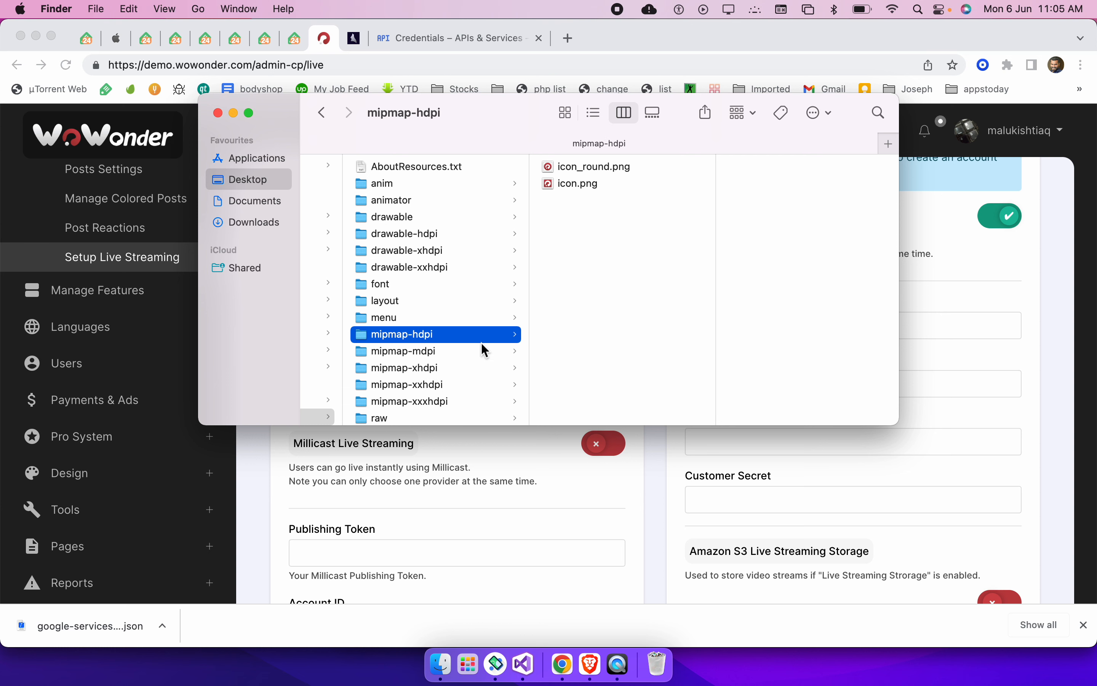
left_click(508, 671)
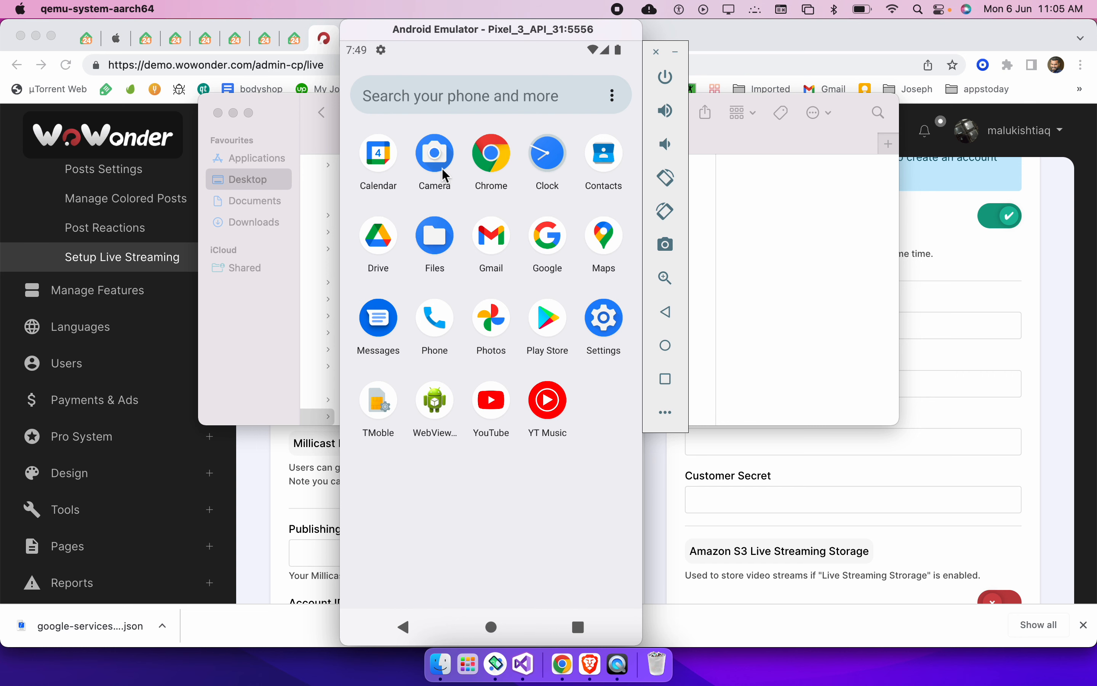
left_click(828, 282)
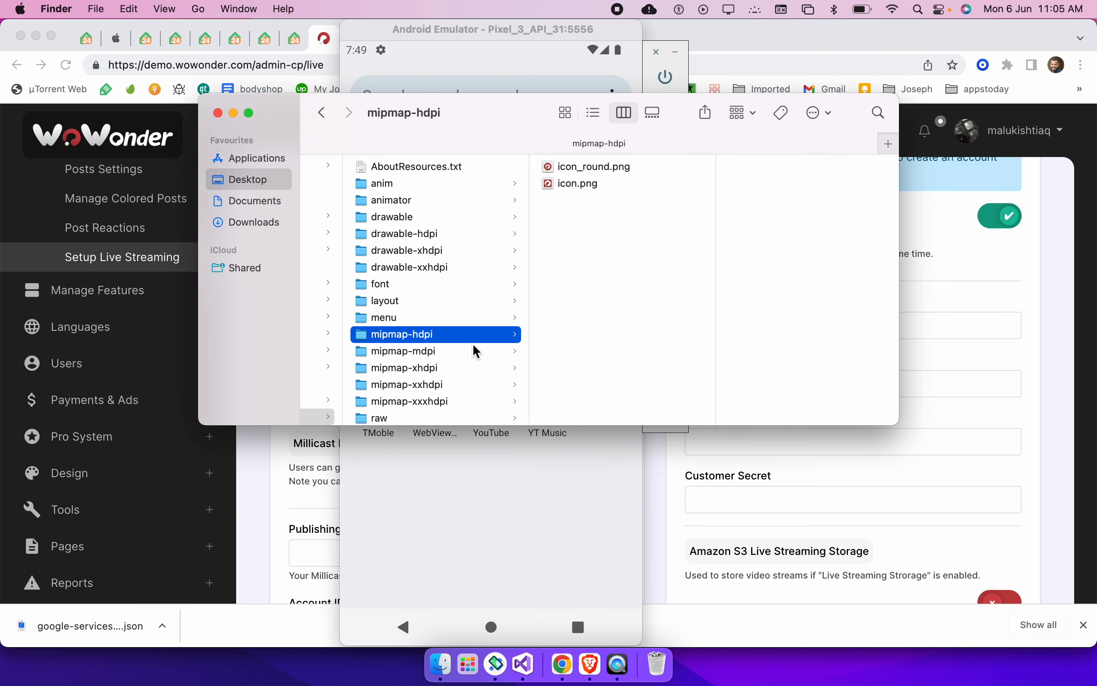
Open icon.png from the mipmap-hdpi folder in Preview, check its image dimensions, and quit Preview
double_click(620, 184)
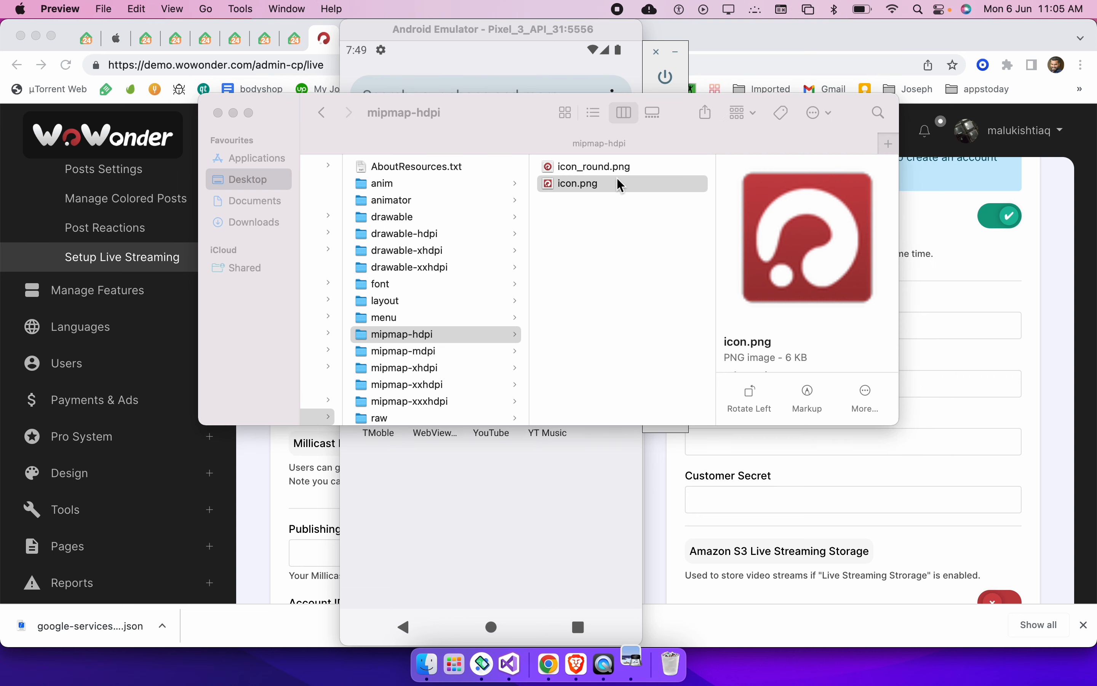
left_click(462, 46)
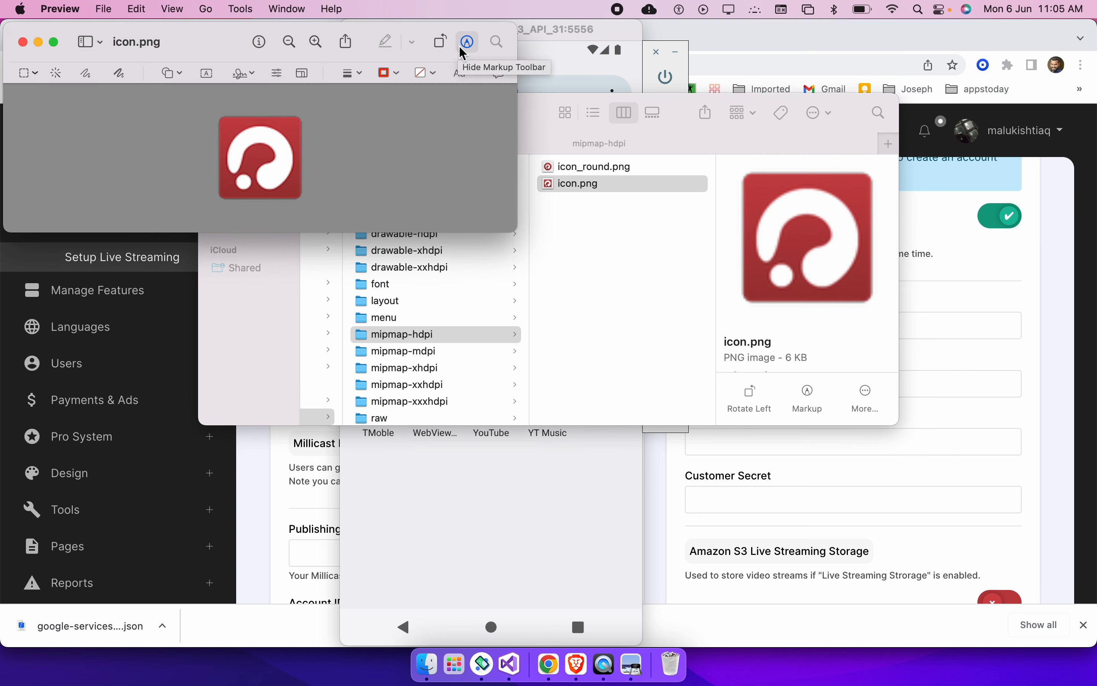
left_click(304, 78)
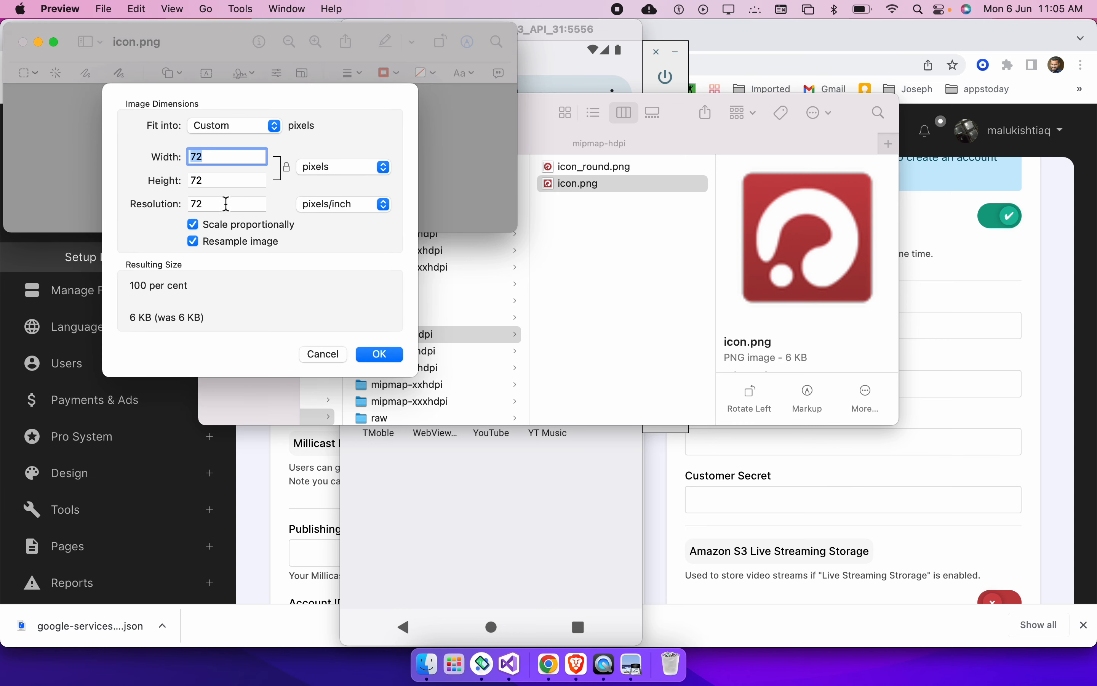
left_click(376, 355)
key("super+q")
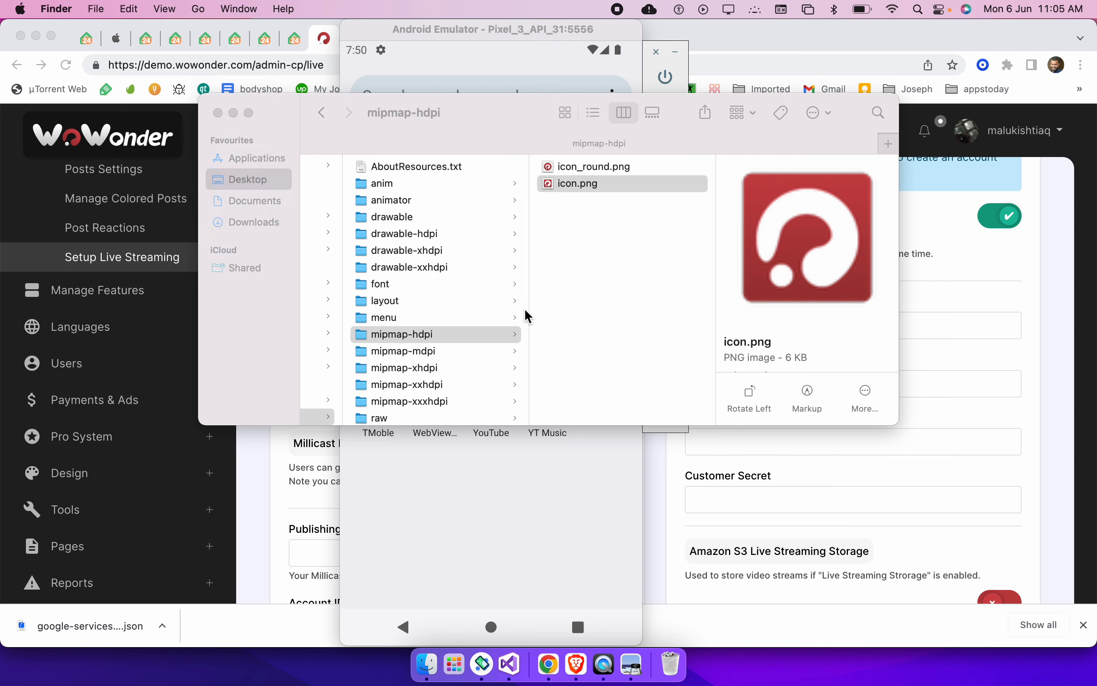
Open icon_round.png from the mipmap-mdpi folder in Preview, check its image dimensions, and quit Preview
left_click(424, 336)
left_click(434, 350)
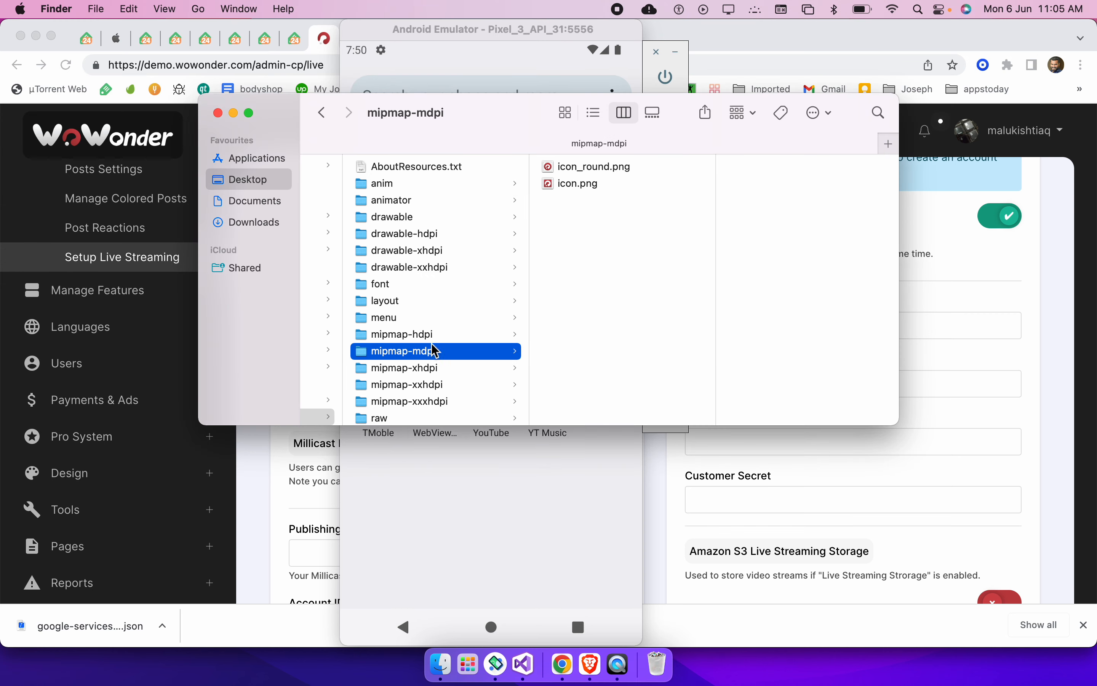
double_click(601, 167)
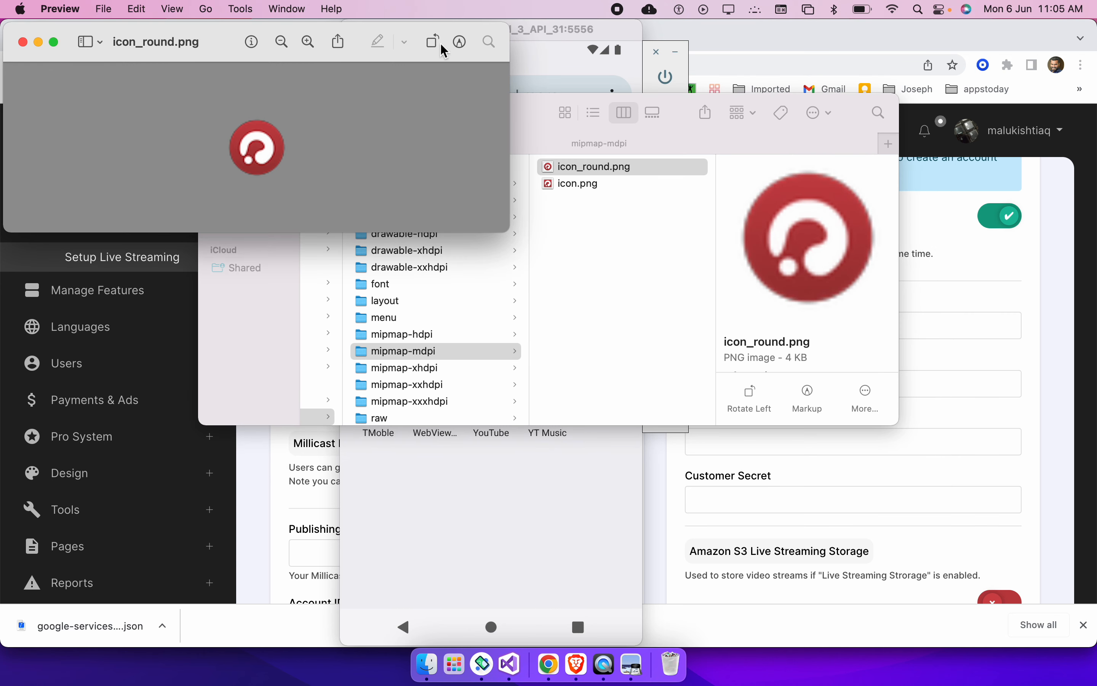
left_click(460, 42)
left_click(303, 74)
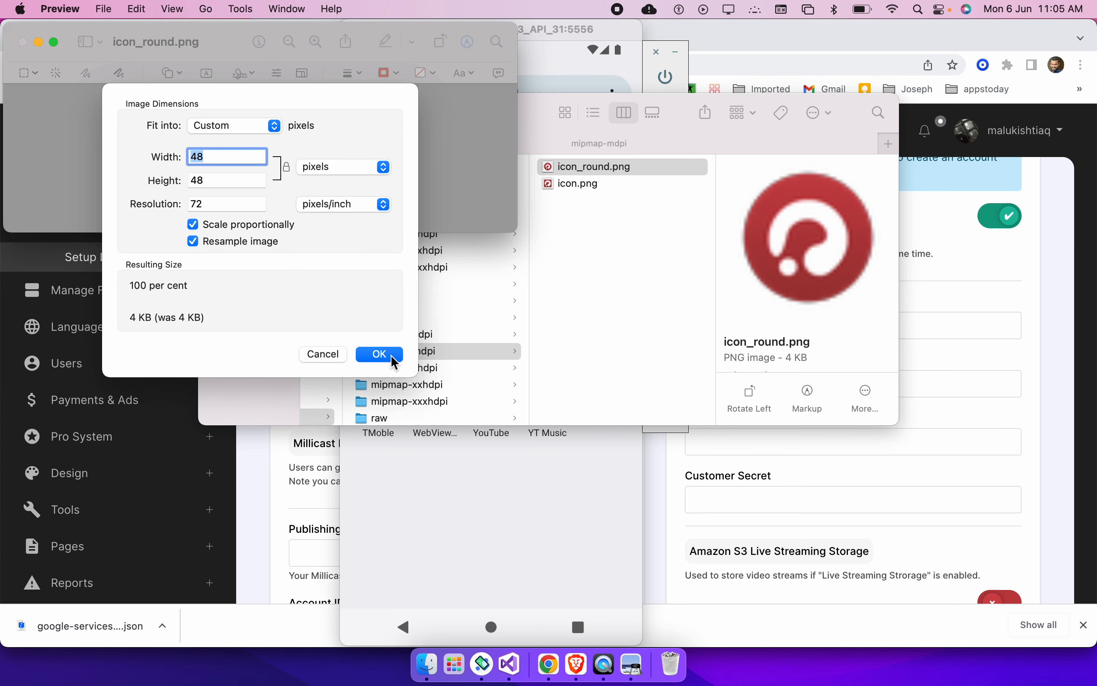
left_click(380, 354)
key("super+q")
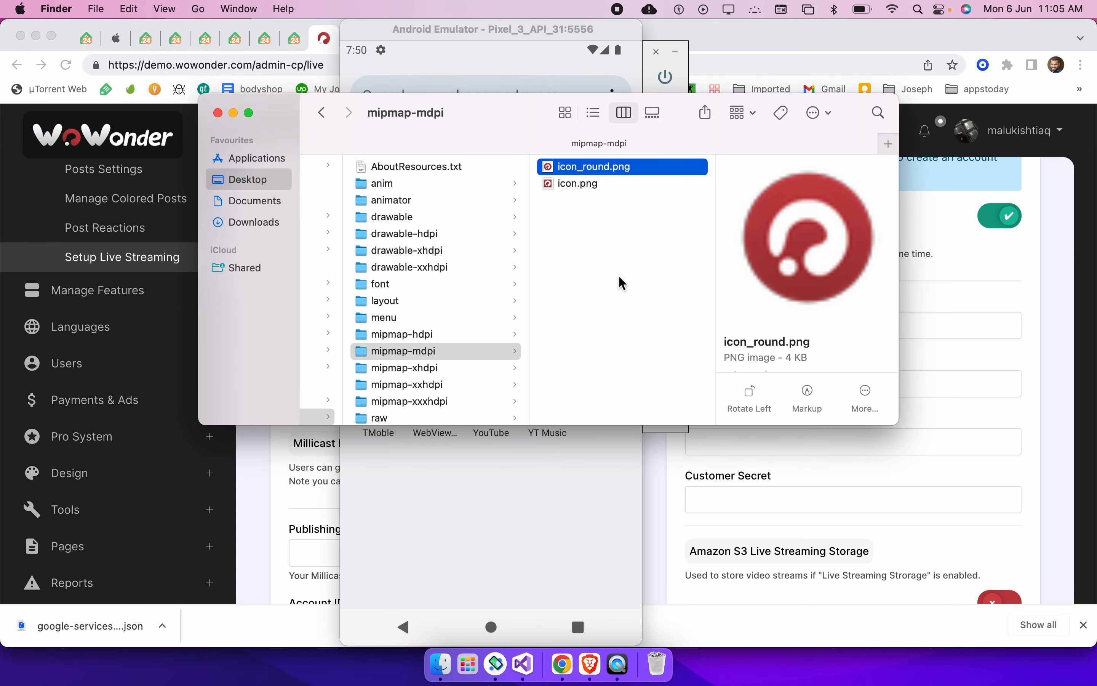
Browse the mipmap-xhdpi, mipmap-xxhdpi and mipmap-xxxhdpi folders, previewing icon.png in mipmap-xxhdpi
left_click(453, 367)
left_click(447, 386)
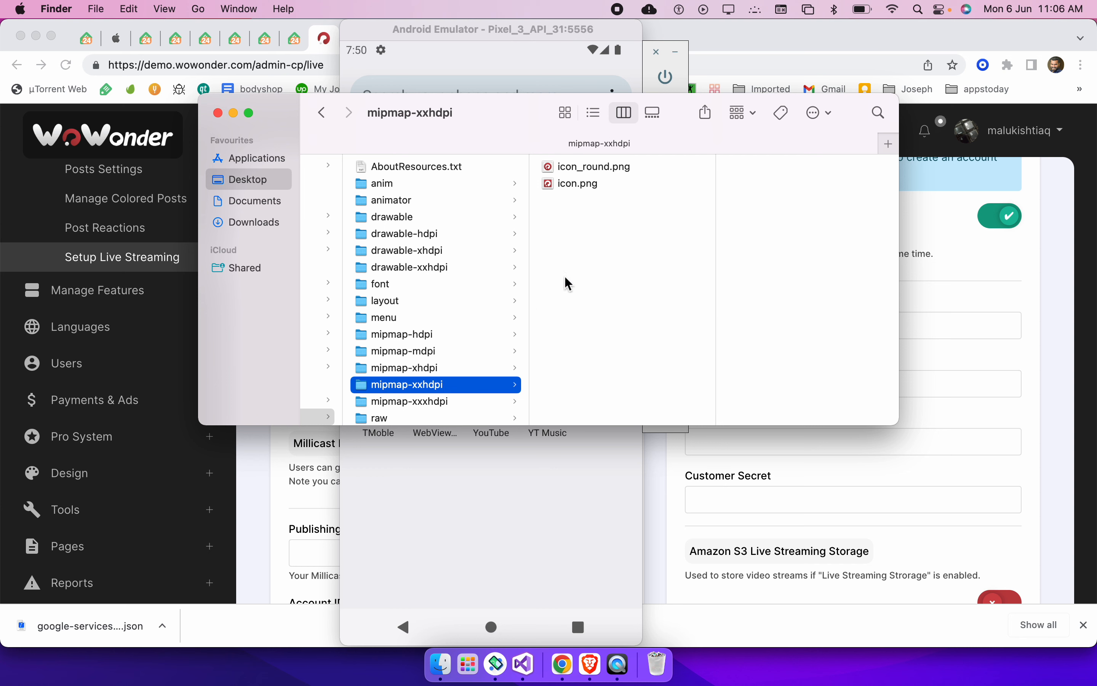
left_click(609, 183)
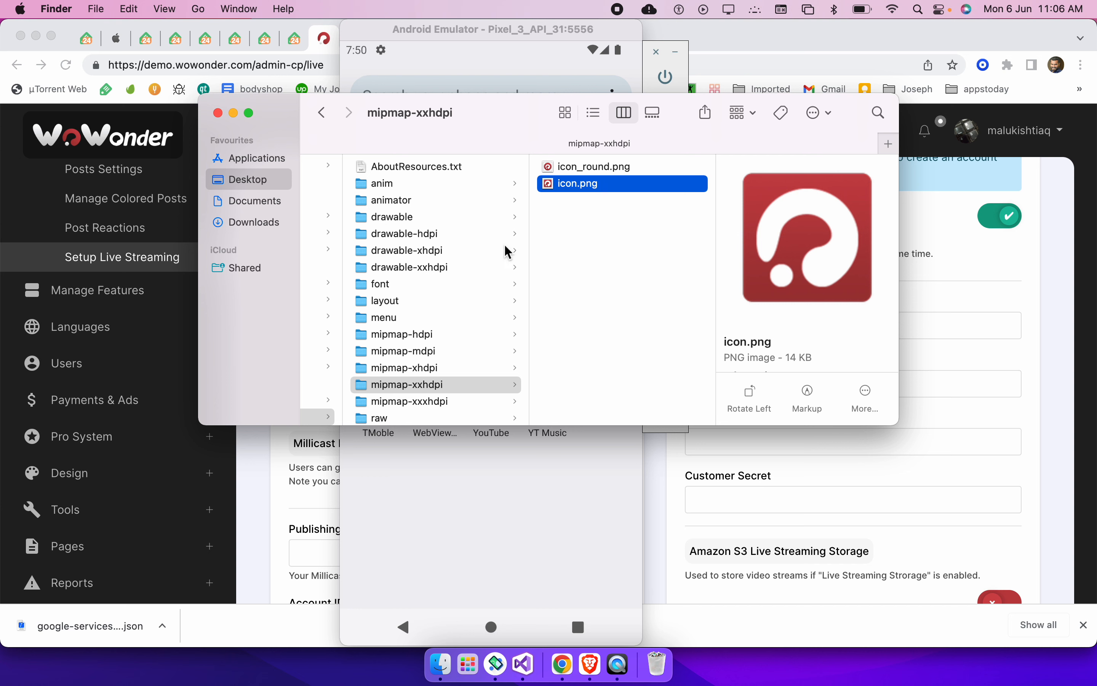
left_click(441, 402)
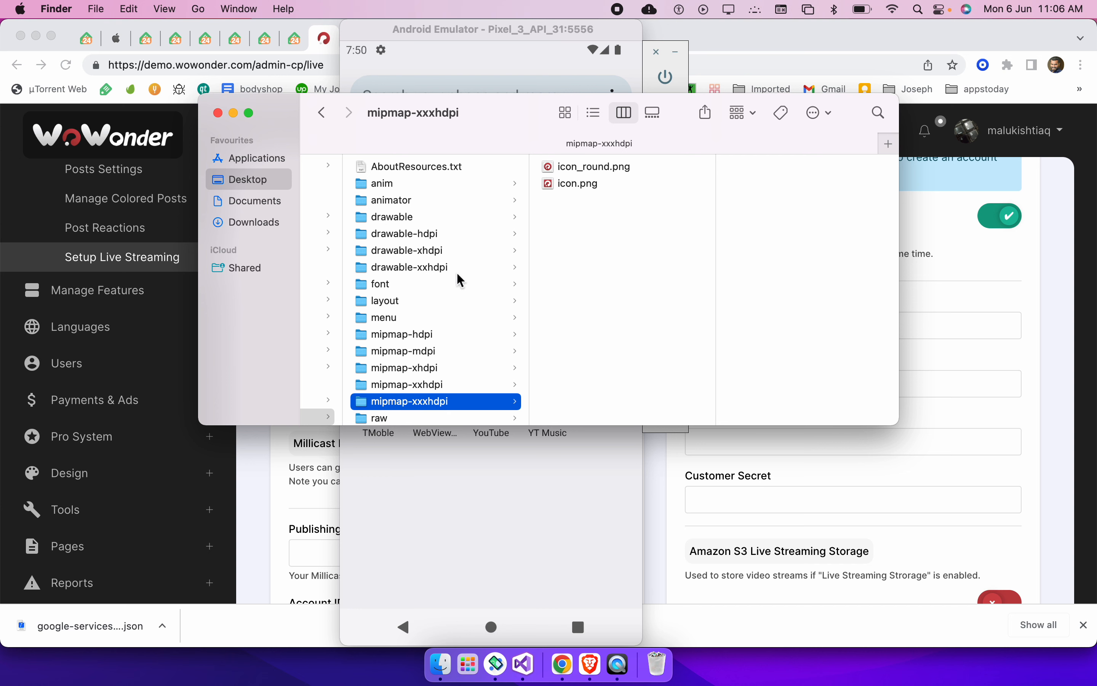
Locate logo.webp in the drawable-xxhdpi folder, view it in Preview, and quit Preview
left_click(446, 270)
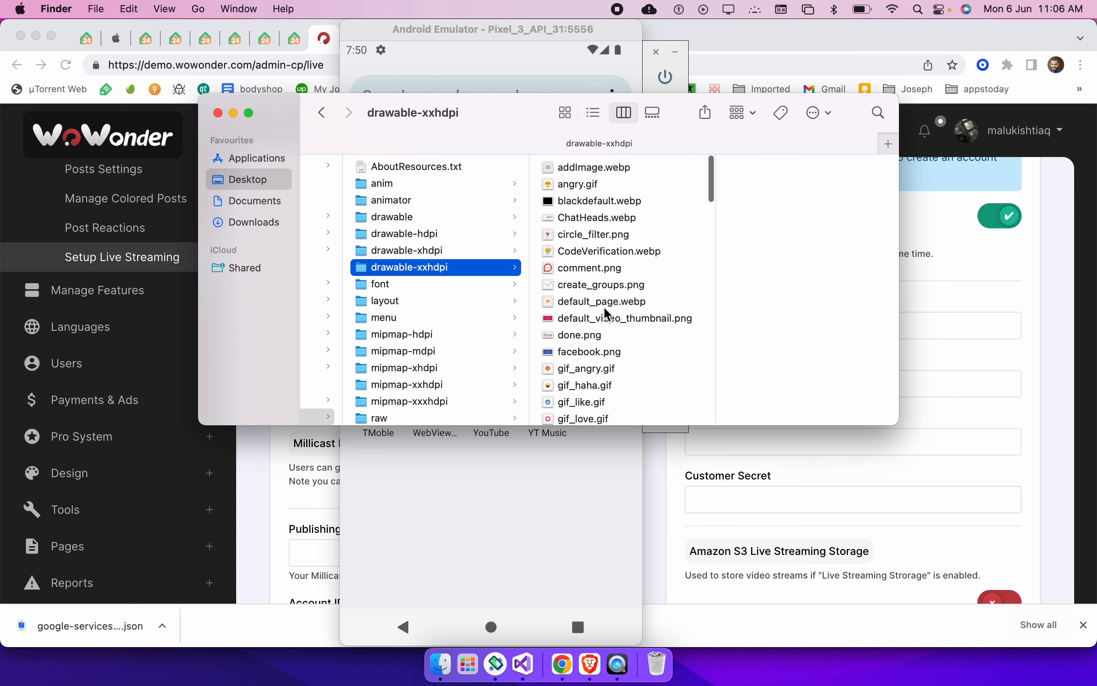
scroll(606, 309, "down", 10)
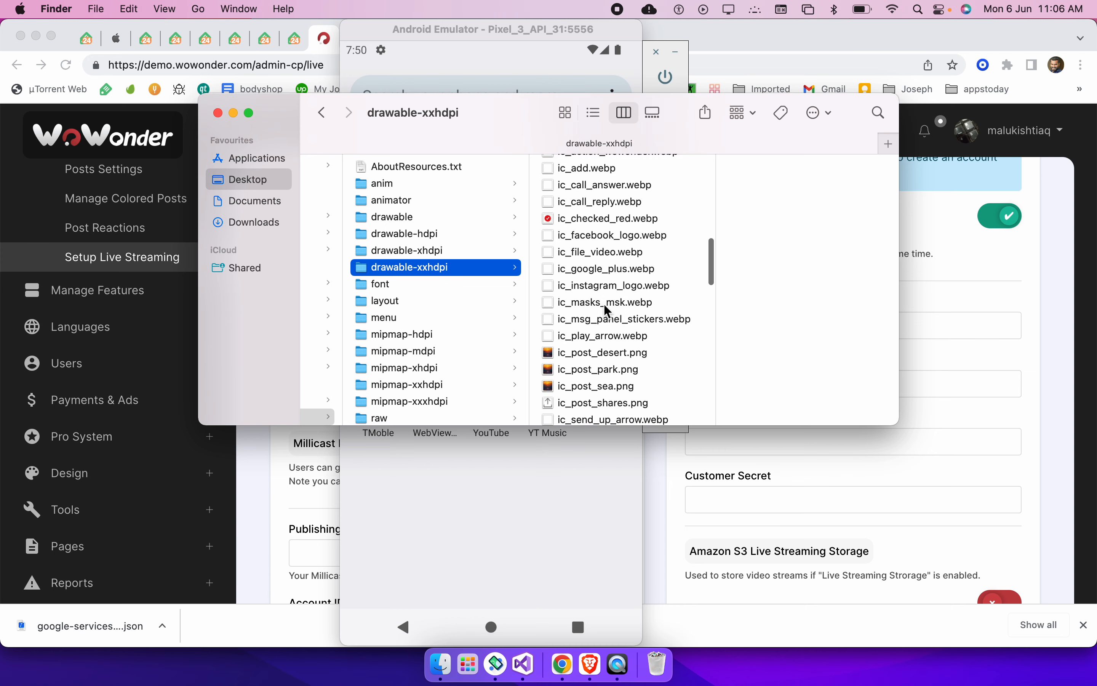
left_click(606, 312)
key("l")
scroll(603, 303, "down", 3)
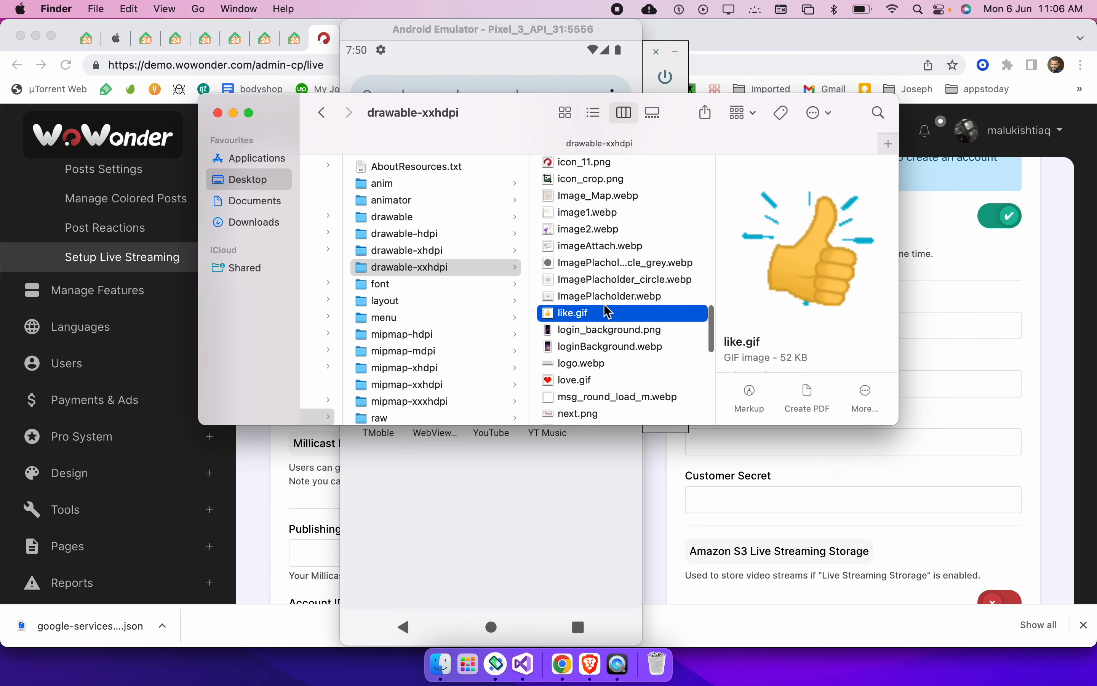
left_click(599, 365)
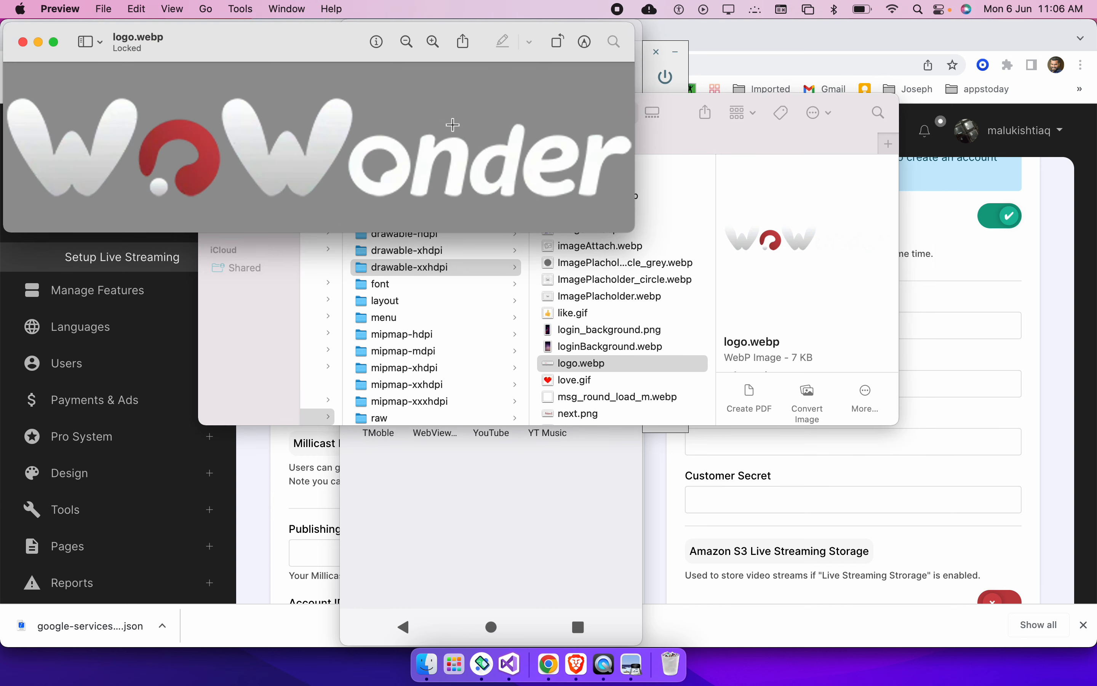
key("super+q")
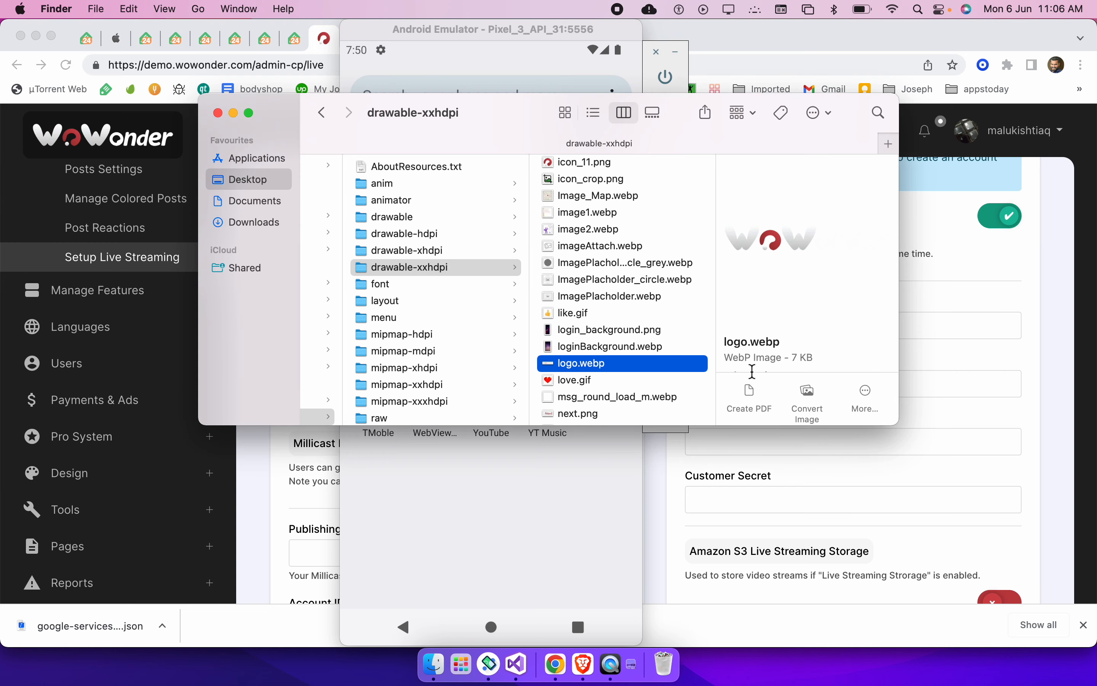
Reopen logo.webp in Preview, check its image dimensions, and discard the size change without duplicating the file
double_click(637, 363)
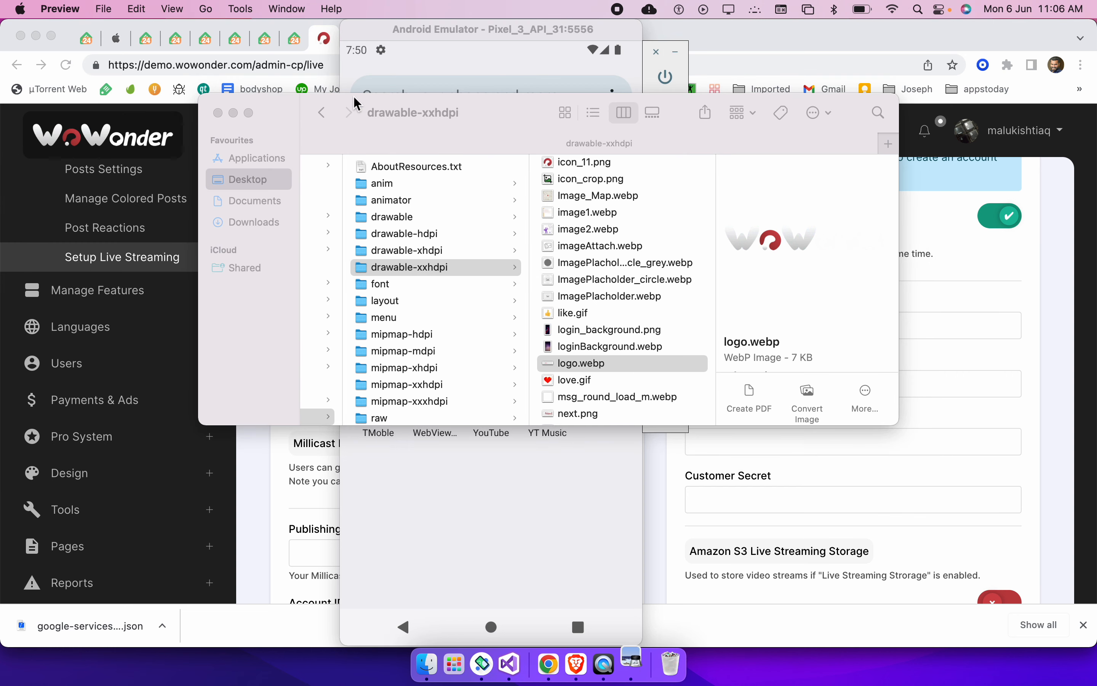
left_click(585, 42)
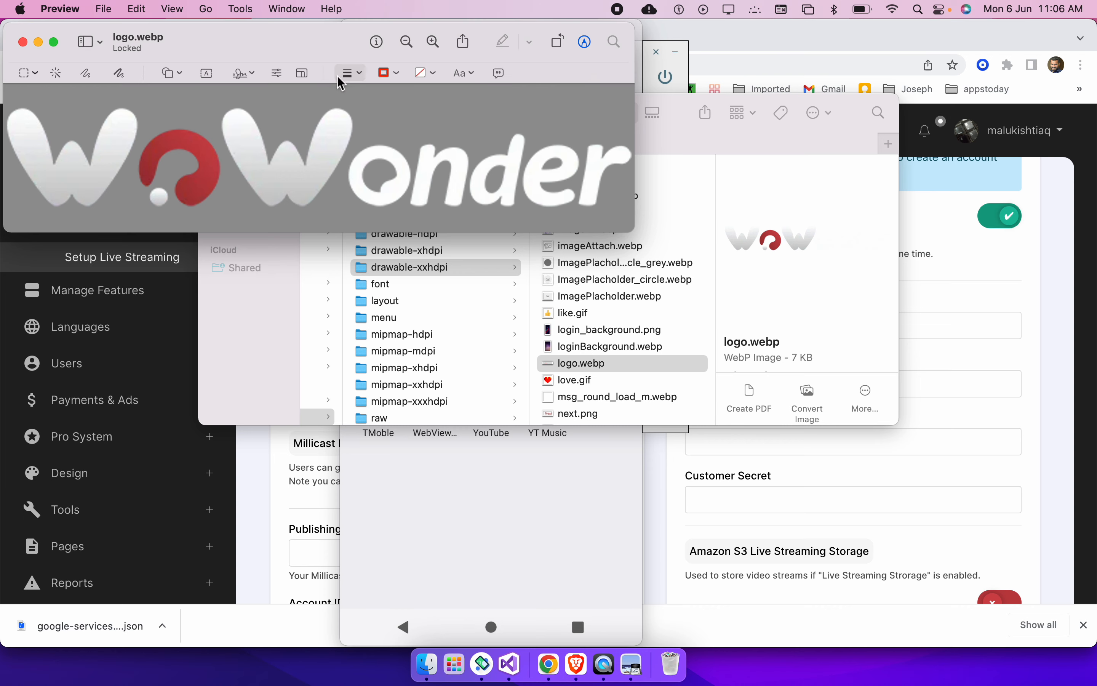
left_click(303, 74)
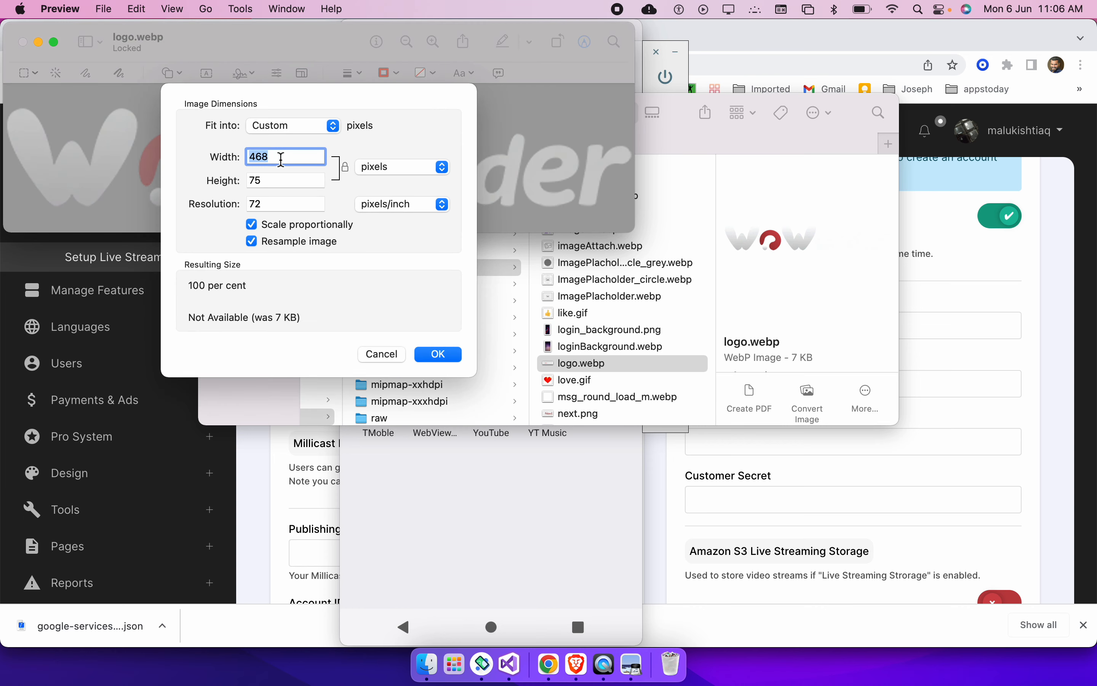
left_click(454, 360)
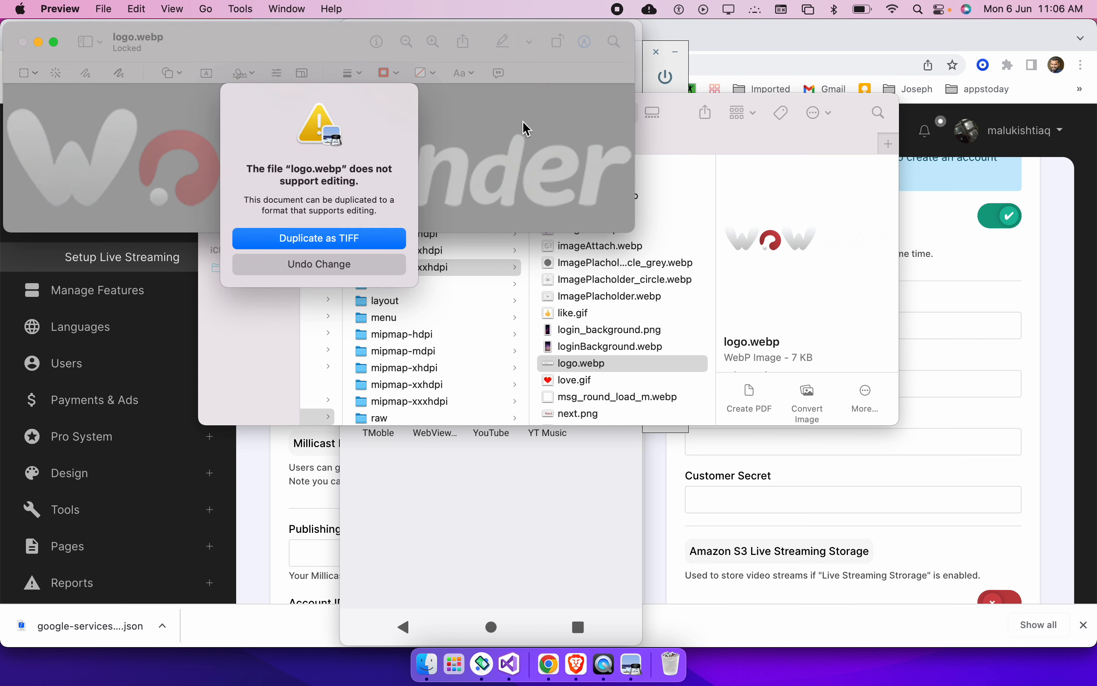
left_click(333, 267)
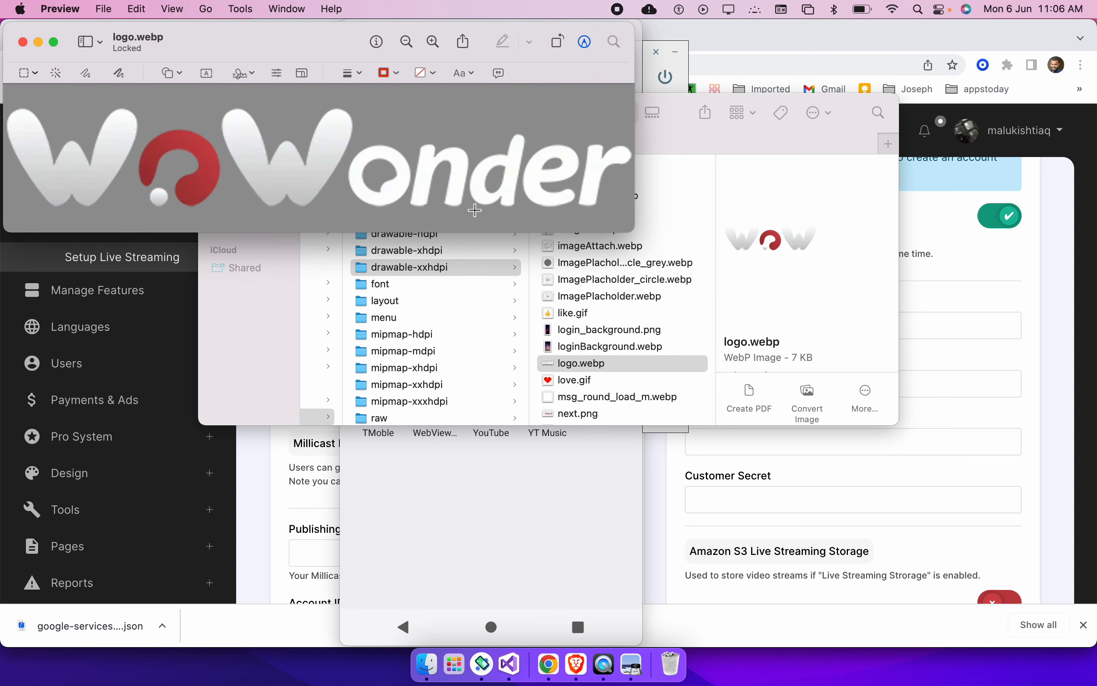
Preview loginBackground.webp, open login_background.png from the drawable-xxhdpi folder in Preview, check its image dimensions, and quit Preview
key("super+q")
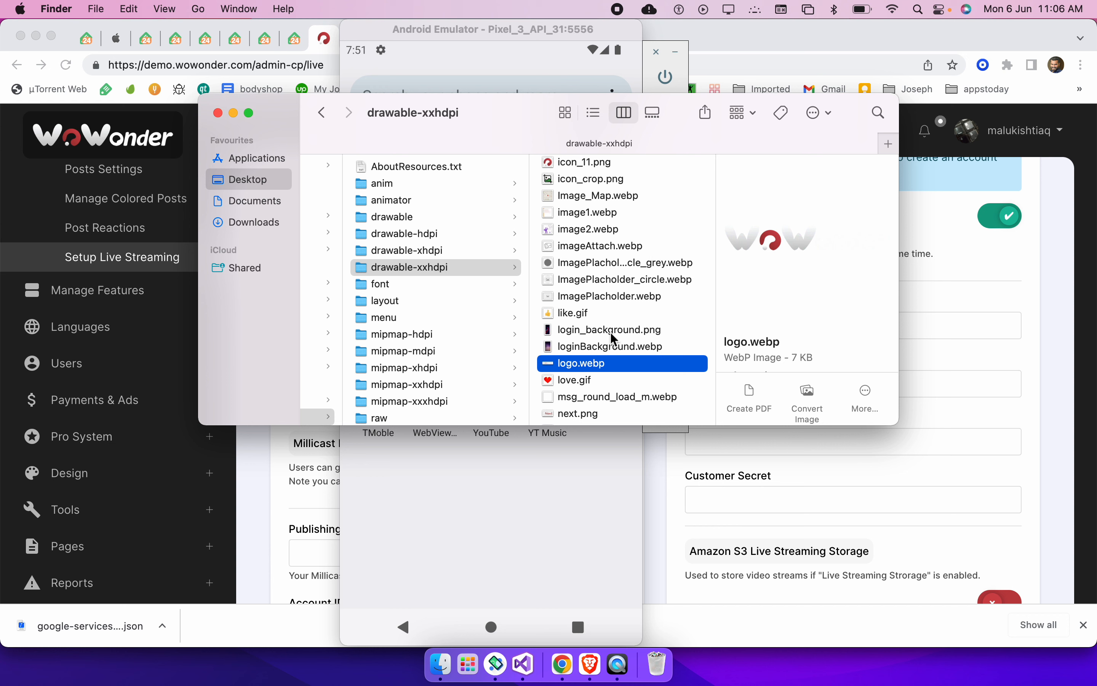
left_click(630, 345)
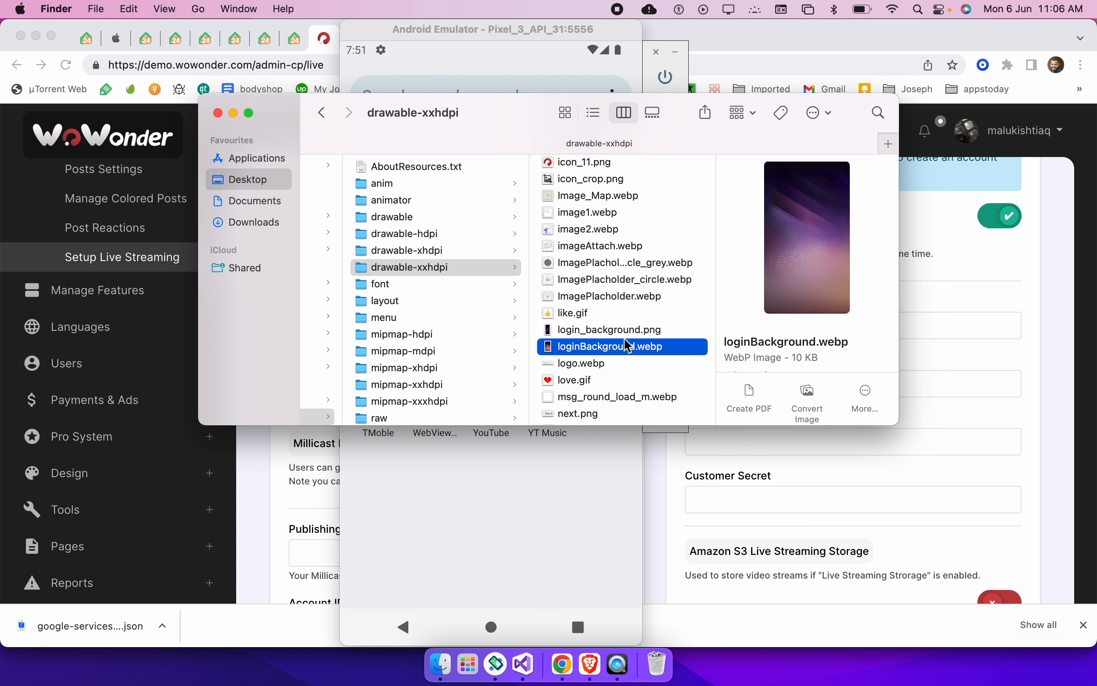
key("Up")
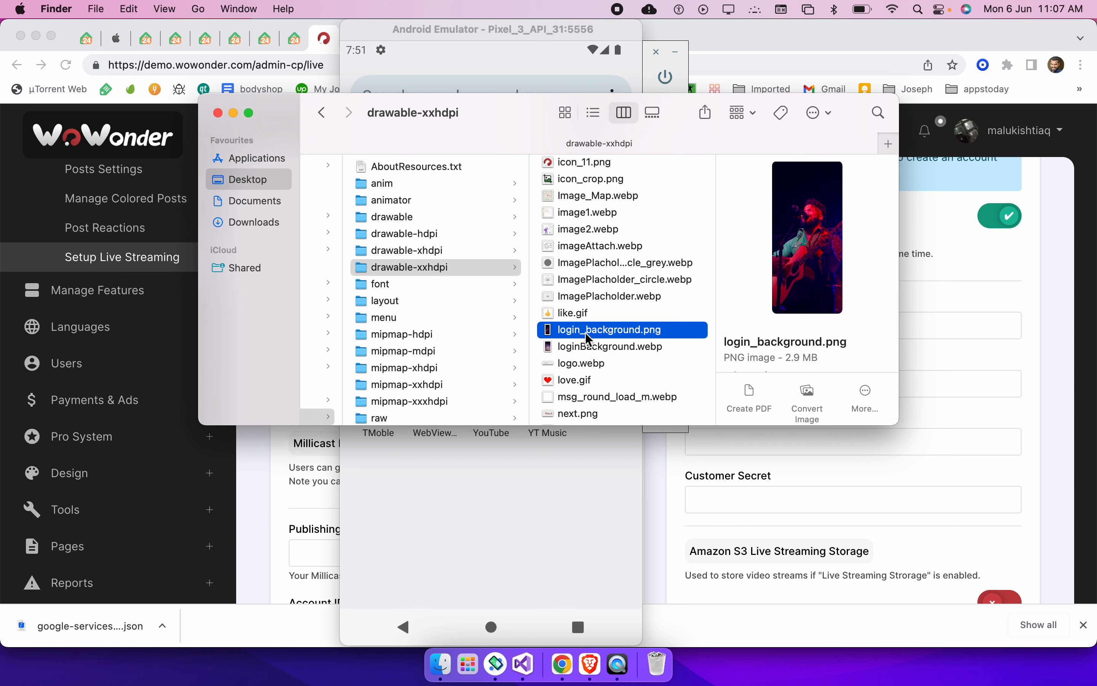
double_click(649, 331)
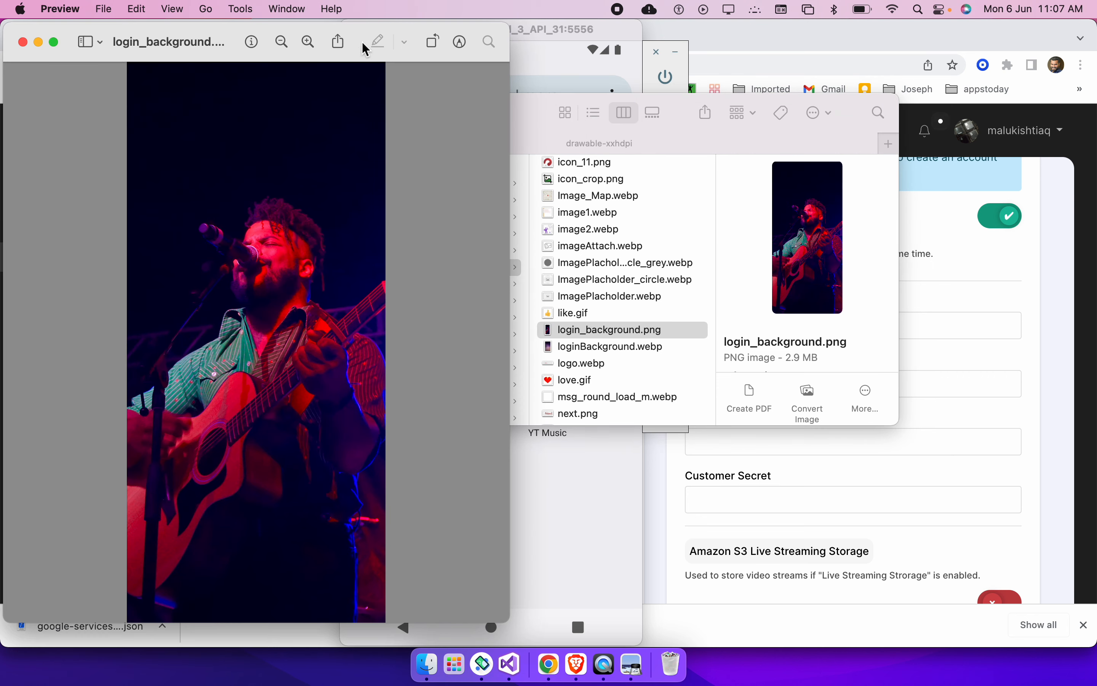
left_click(459, 43)
left_click(304, 72)
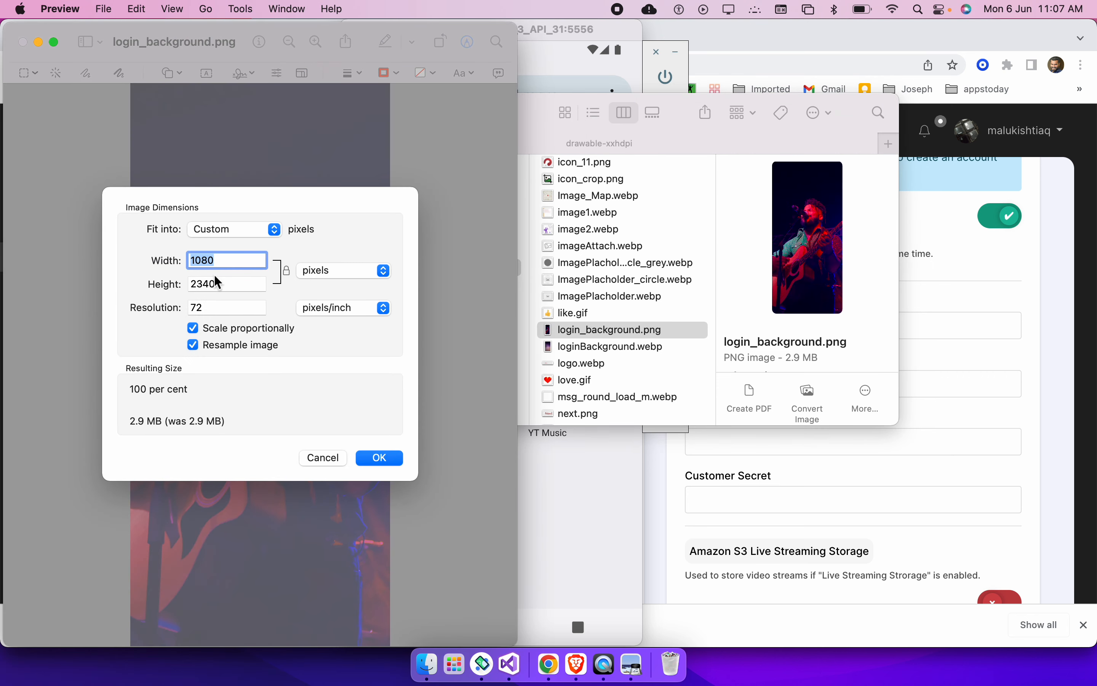
left_click(380, 458)
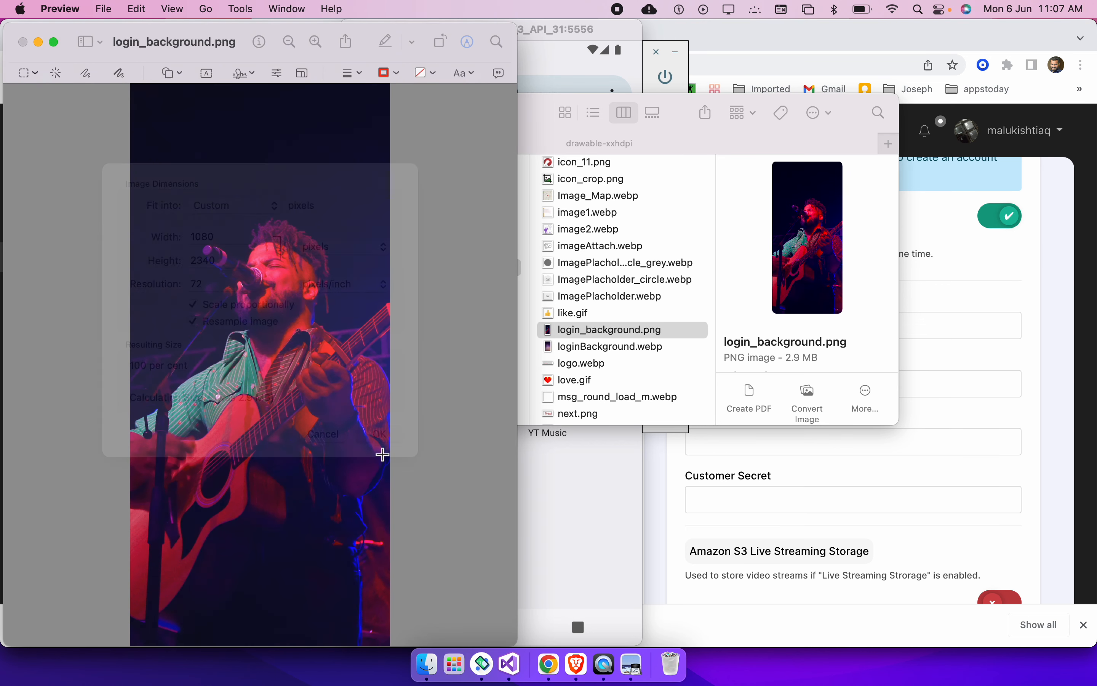
key("super+q")
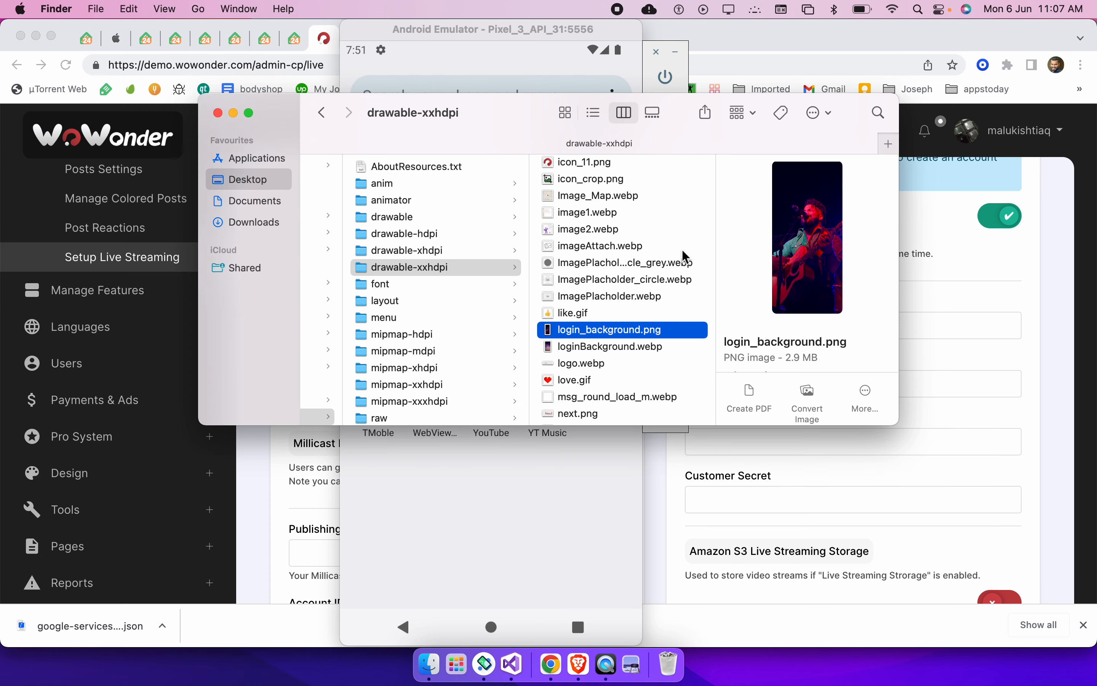
Browse the drawable folders and locate ic_stat_onesignal_default.png in drawable-hdpi
left_click(437, 250)
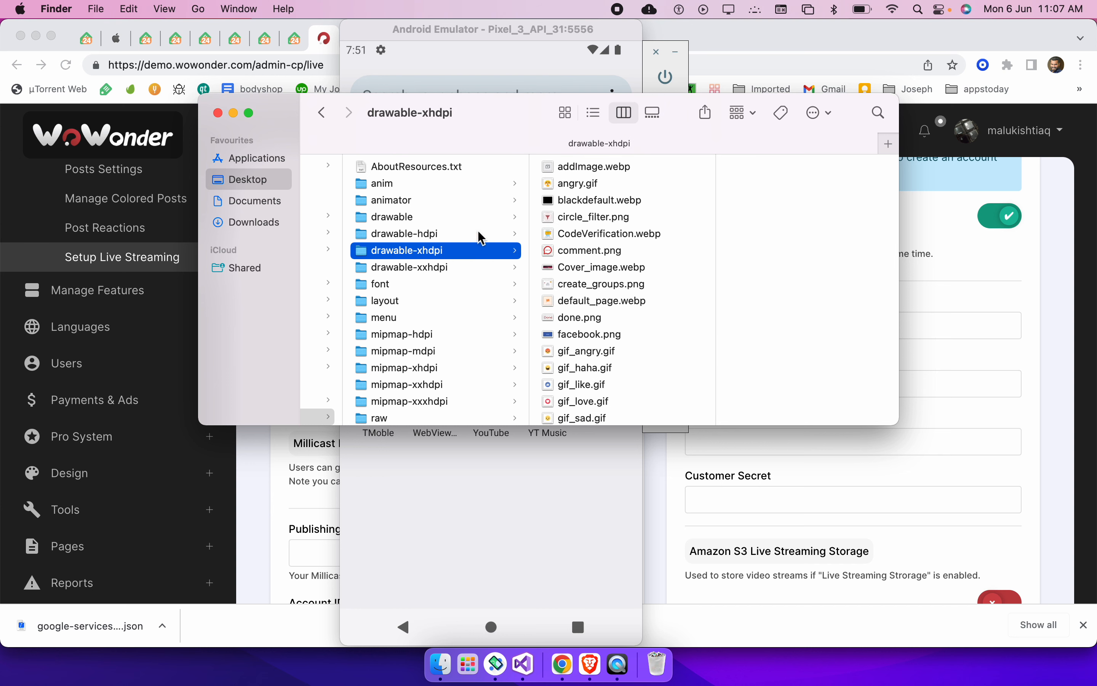
left_click(451, 222)
left_click(446, 233)
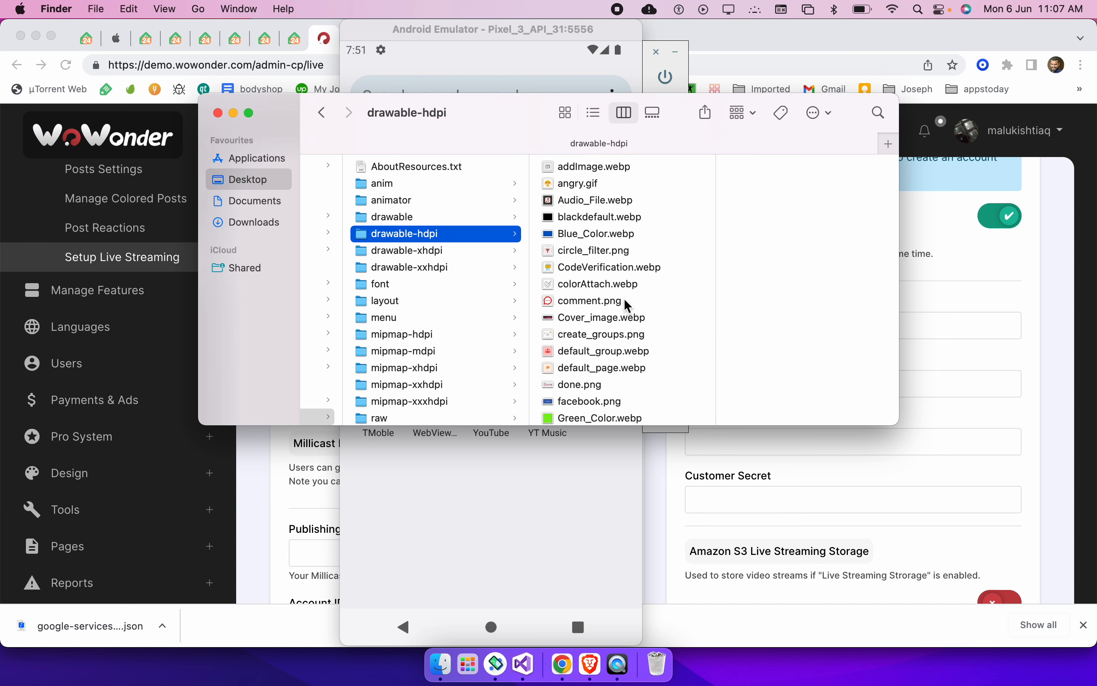
scroll(625, 310, "down", 10)
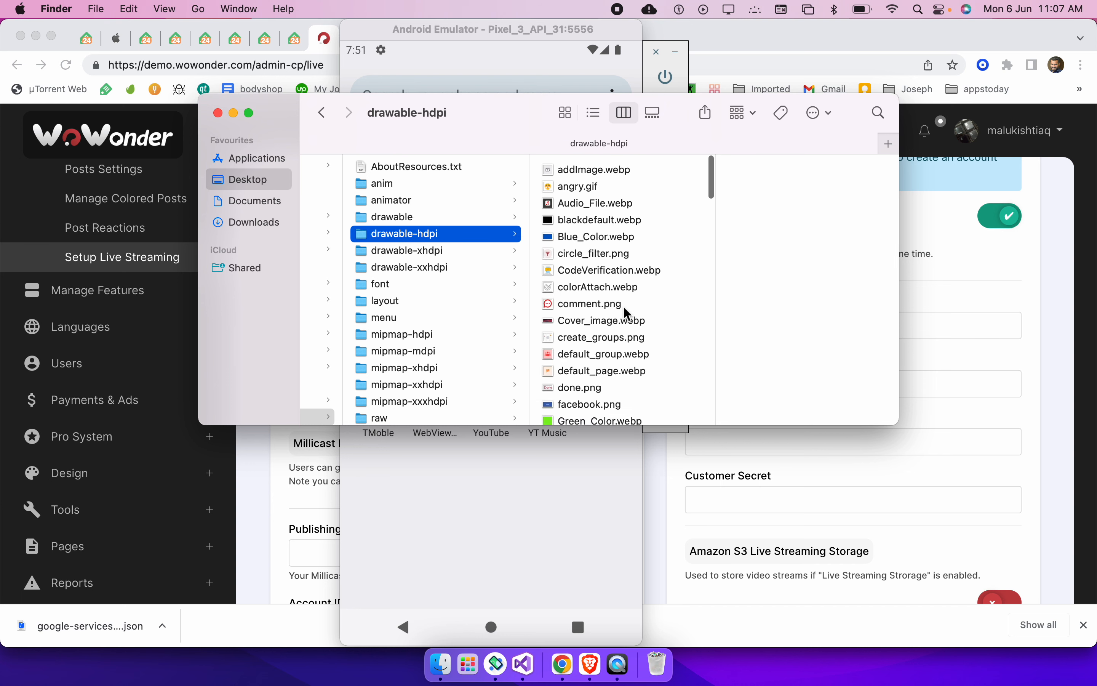
scroll(624, 306, "down", 10)
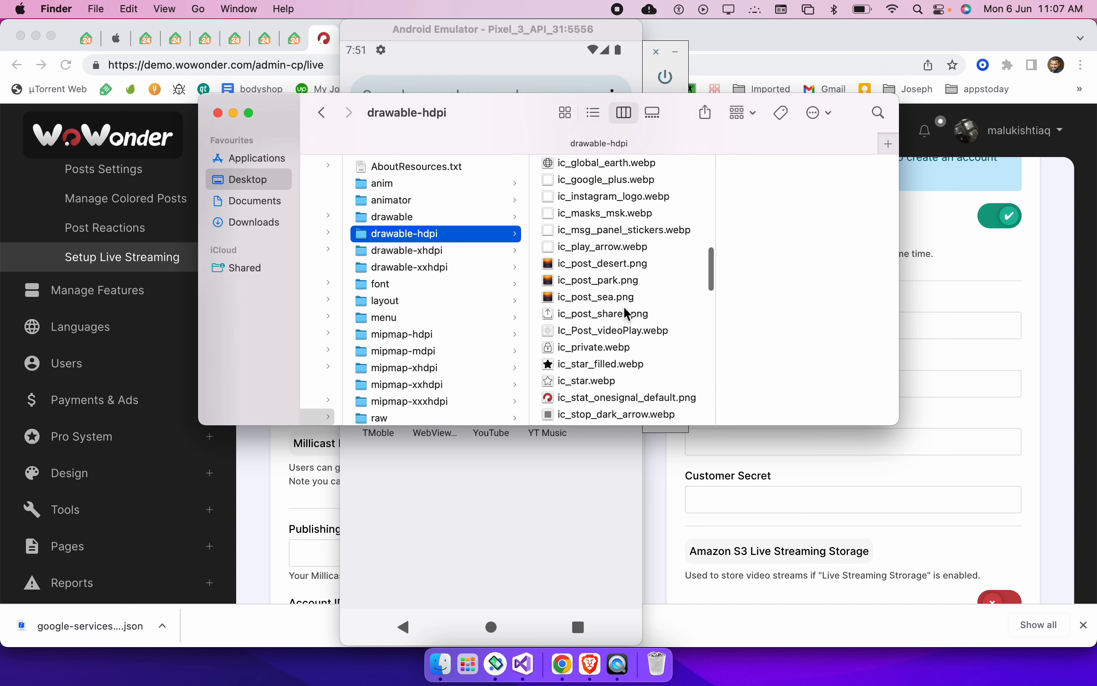
left_click(651, 289)
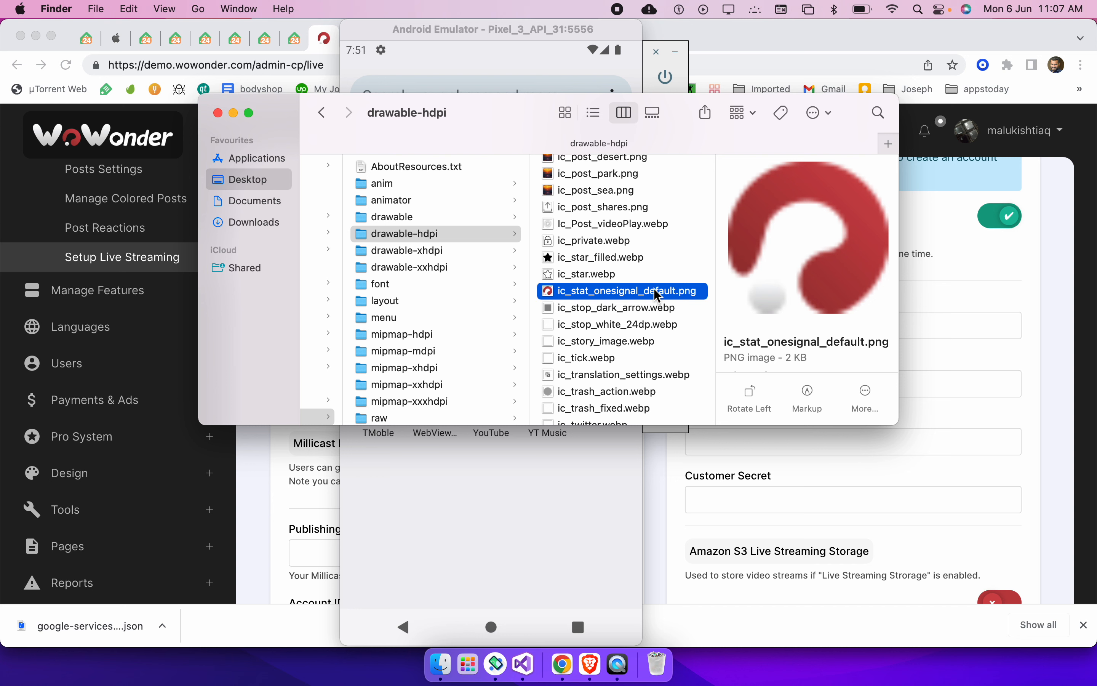
Open ic_stat_onesignal_default.png in Preview, check its image dimensions, and quit Preview
double_click(675, 290)
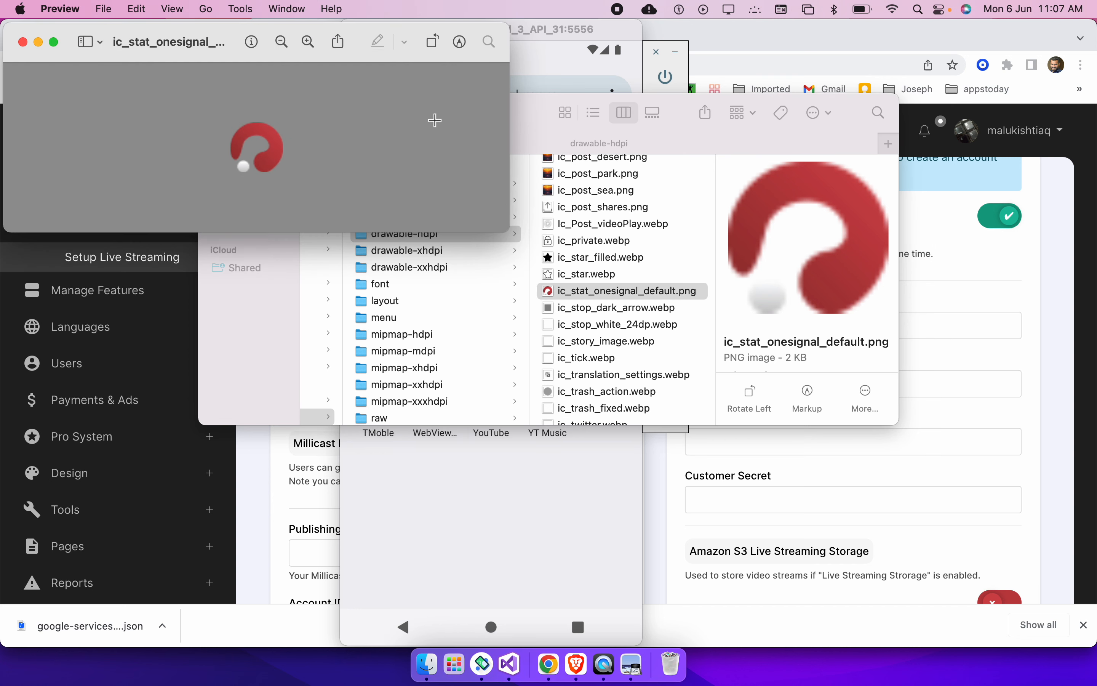
left_click(460, 41)
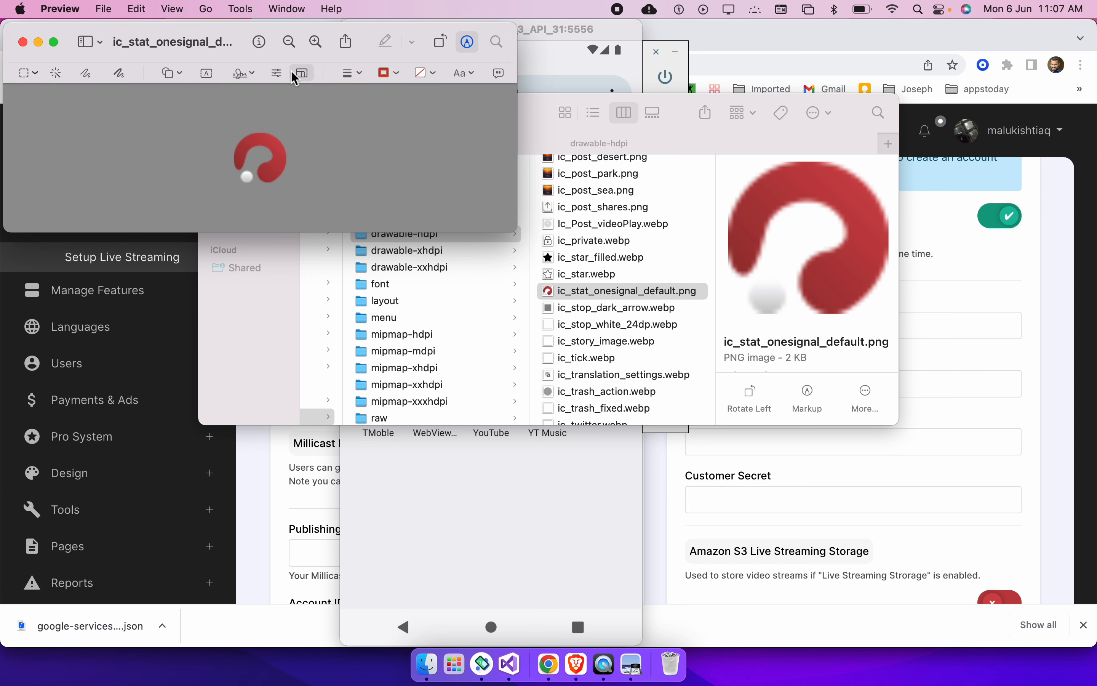
left_click(301, 73)
left_click(381, 350)
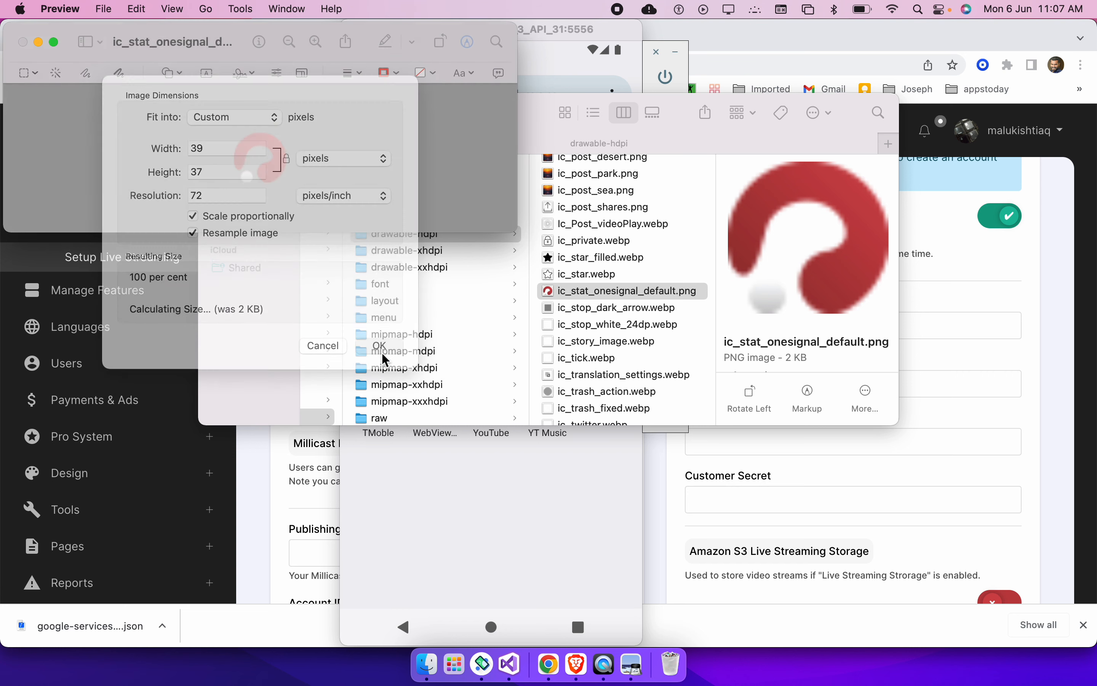
key("super+q")
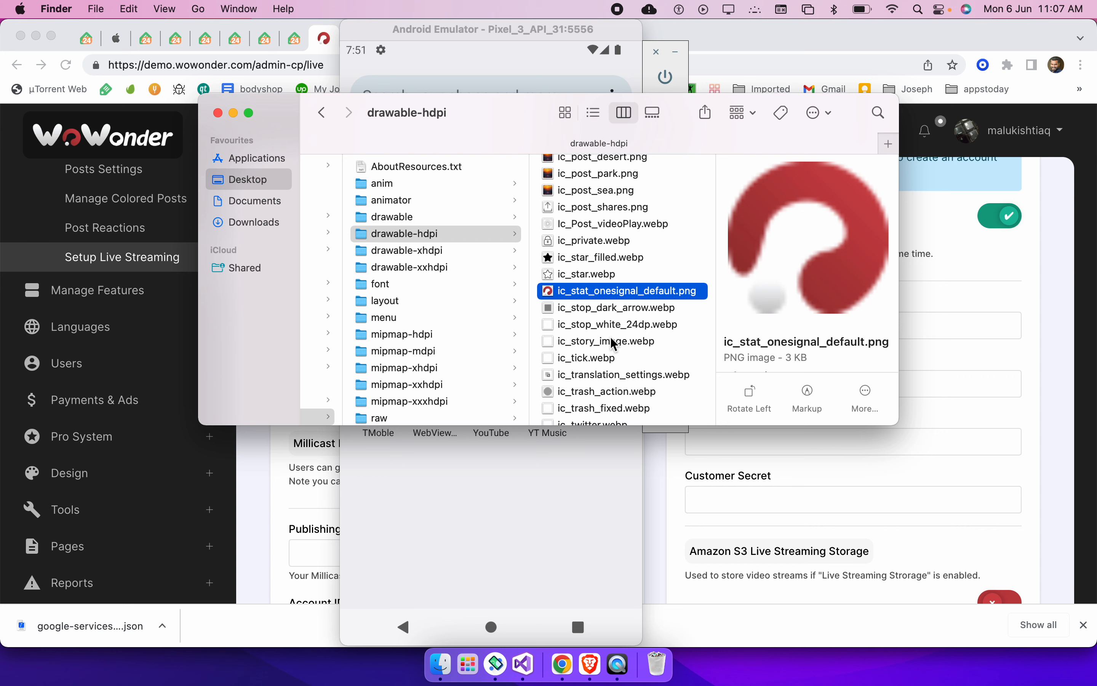
Close the Finder window, switch to Visual Studio, and collapse the WoWonder project's expanded Resources folder
left_click(593, 338)
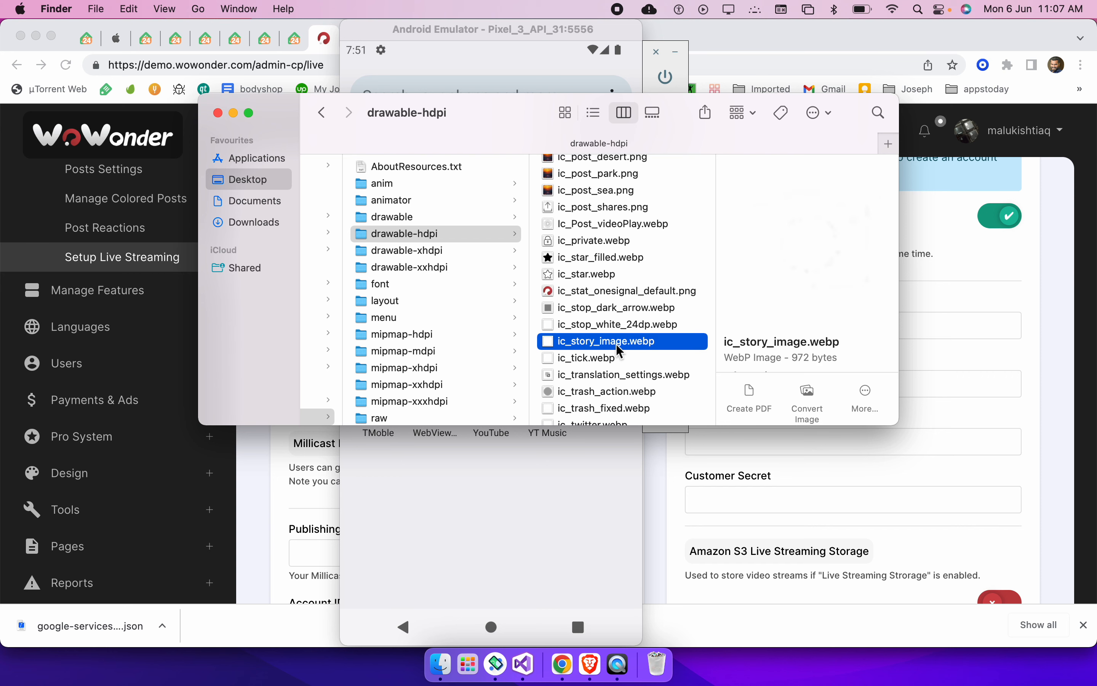
key("super+w")
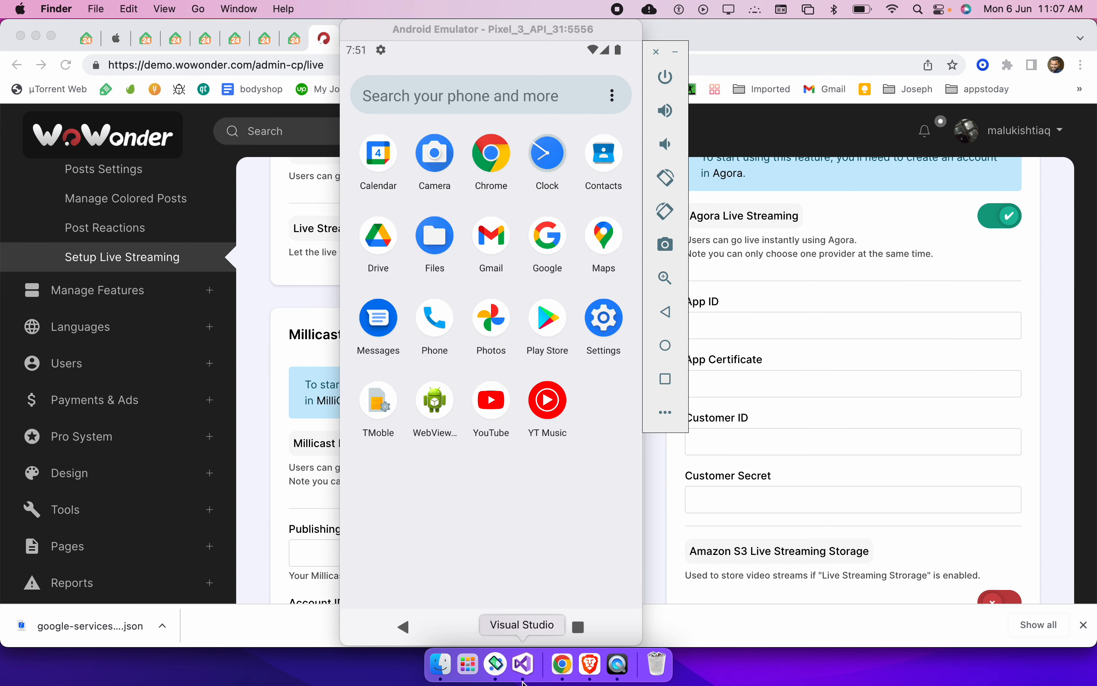
left_click(524, 666)
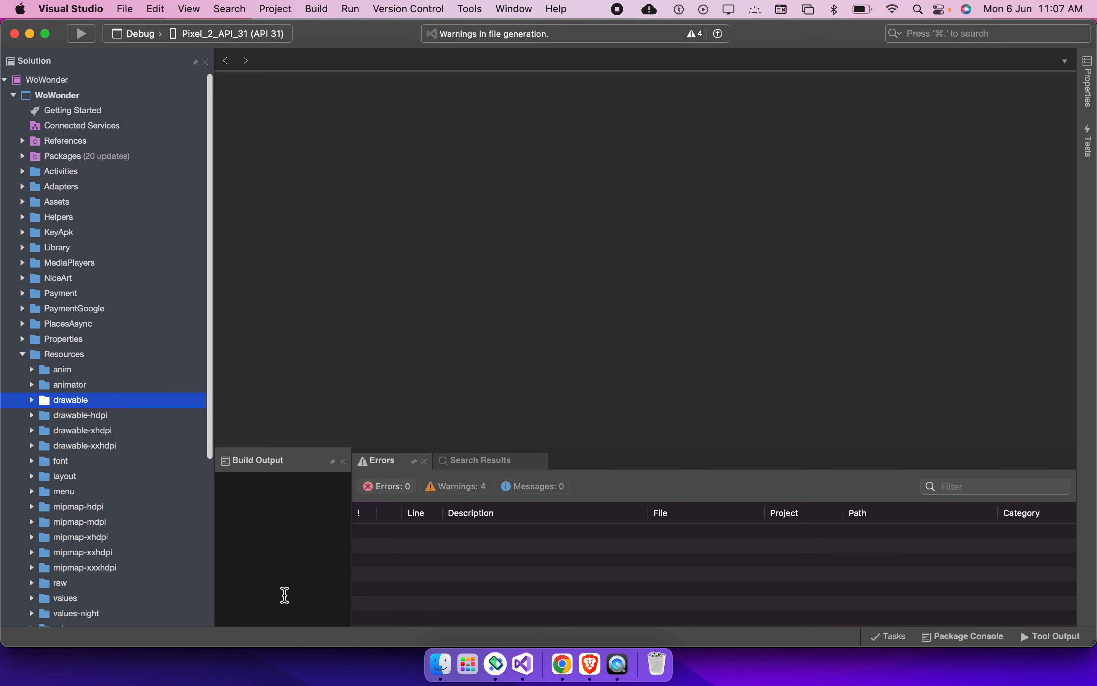
scroll(81, 521, "down", 5)
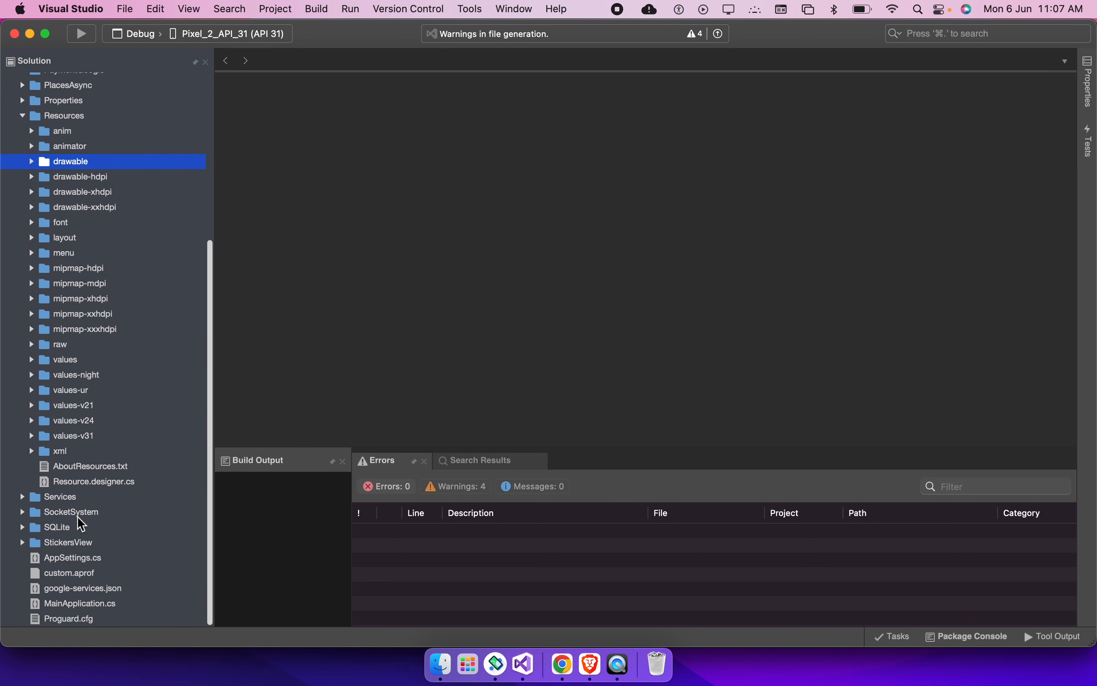
left_click(76, 558)
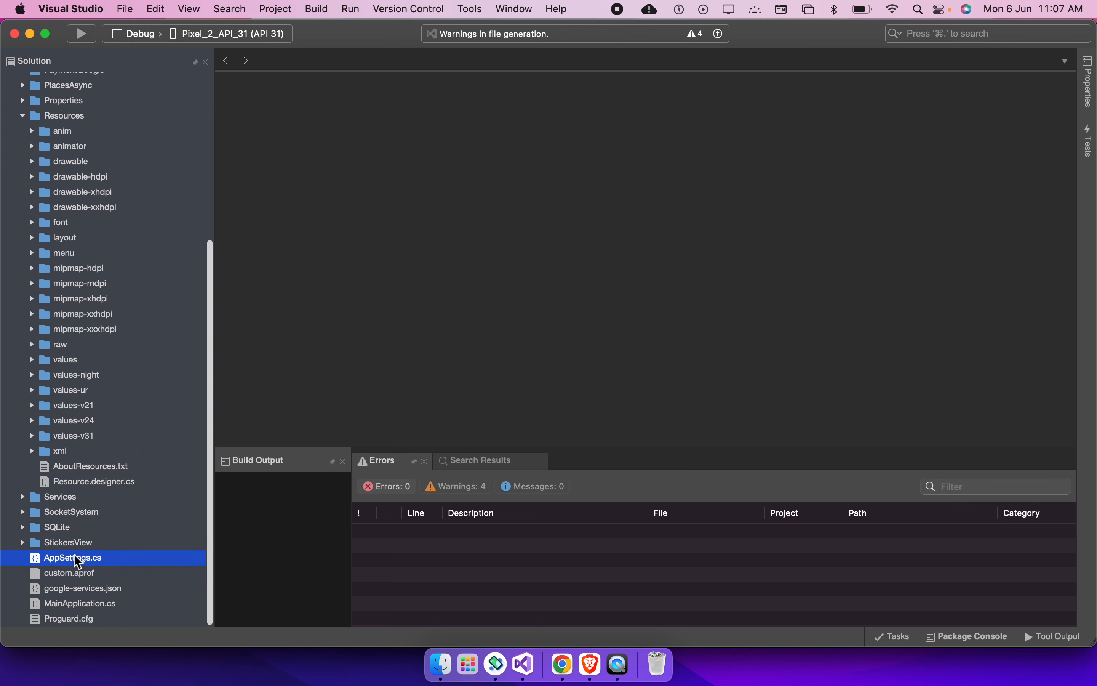
key("Left")
key("Left")
key("Right")
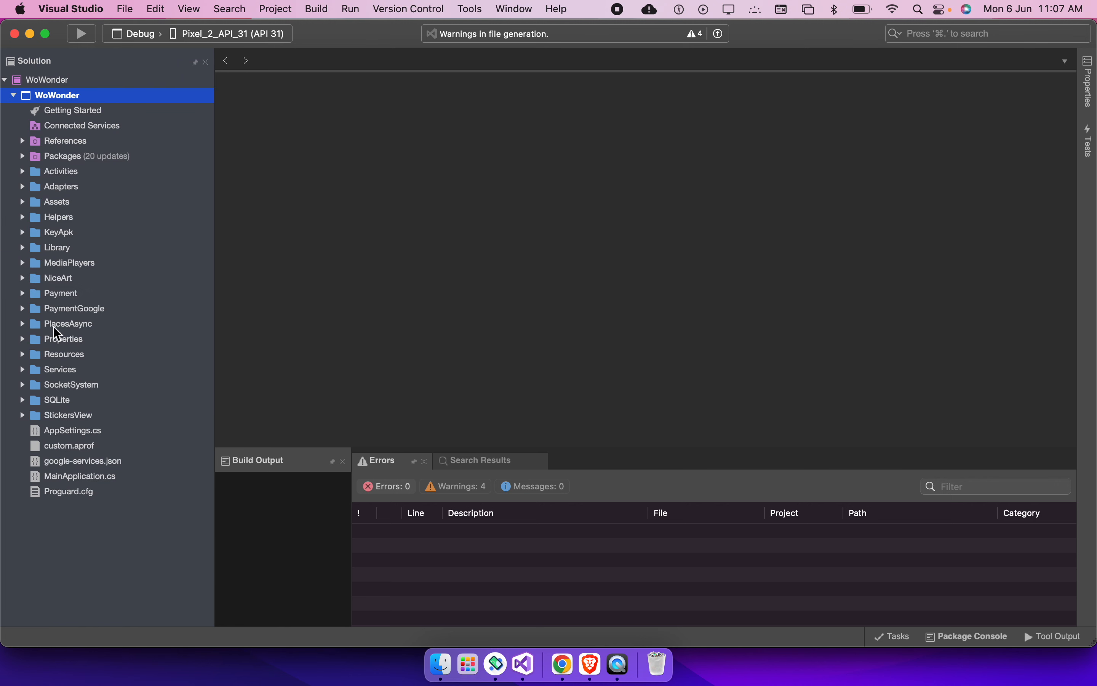
double_click(67, 234)
double_click(67, 234)
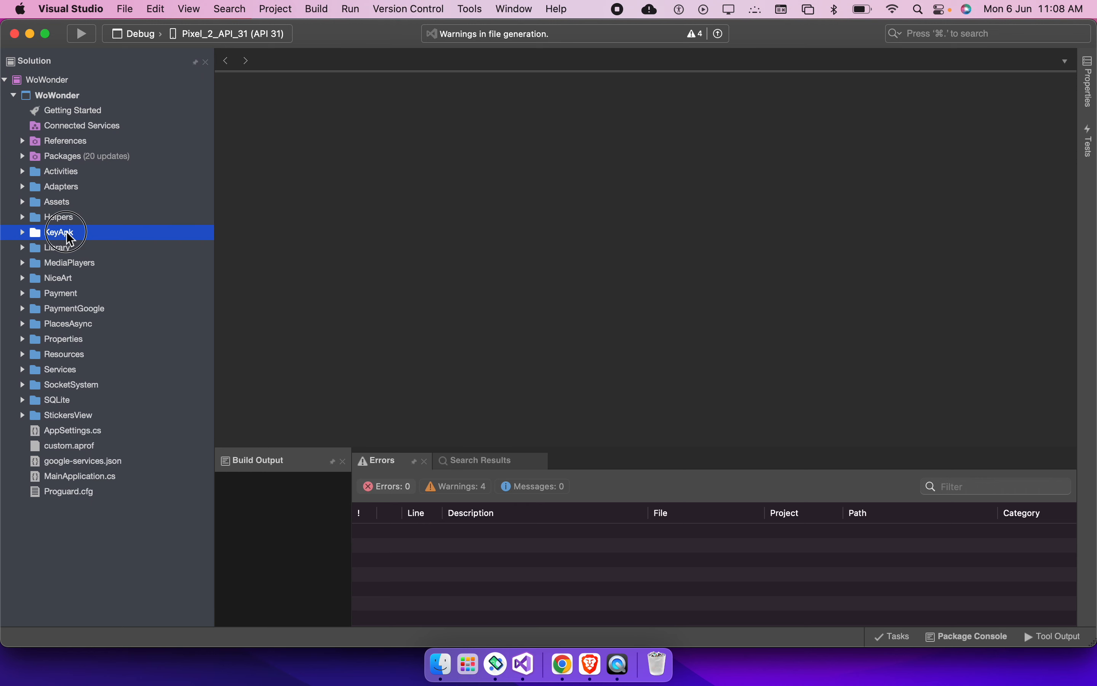
double_click(66, 233)
left_click(116, 232)
double_click(115, 231)
left_click(92, 159)
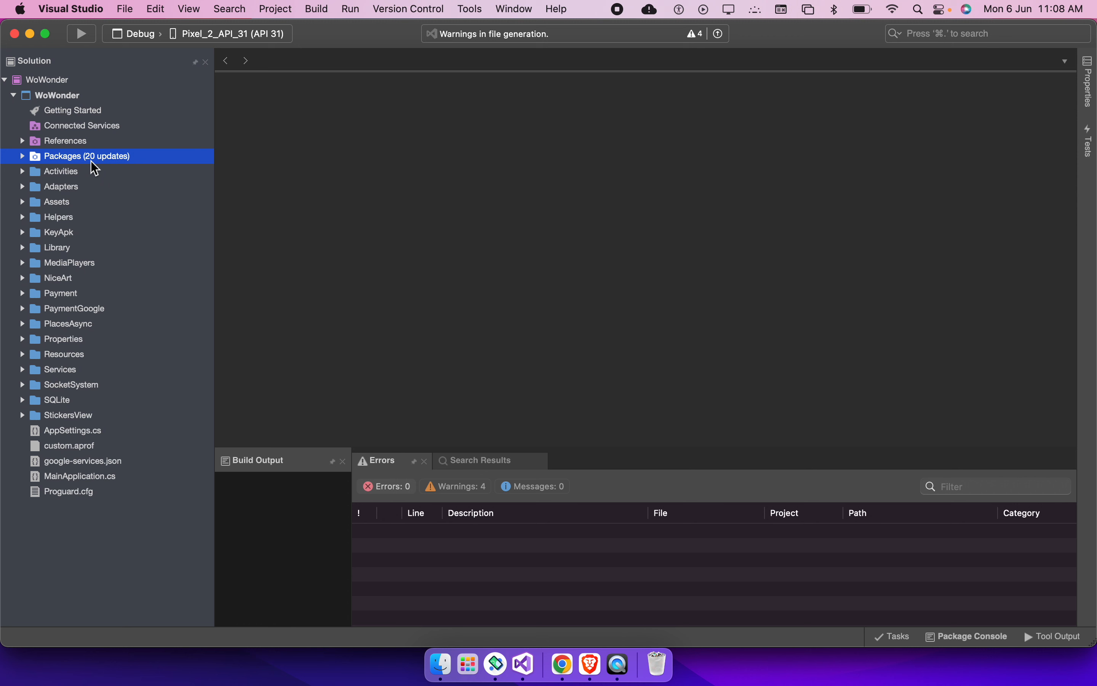
Clean the WoWonder project and keep Visual Studio in front of the Android emulator
key("Left")
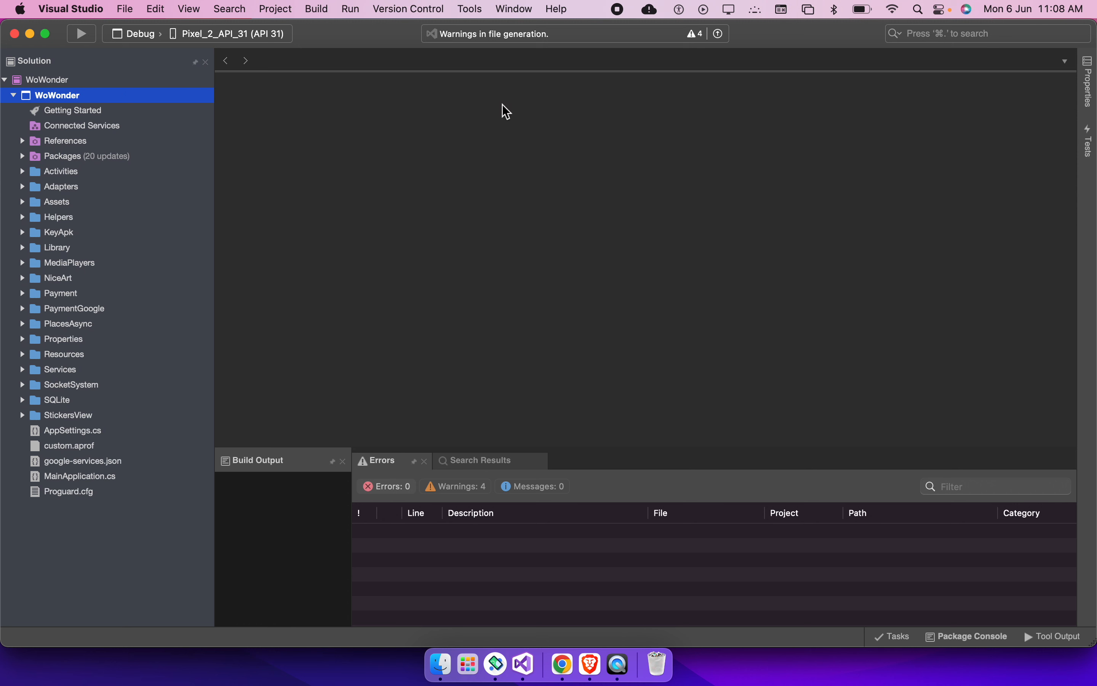
right_click(114, 100)
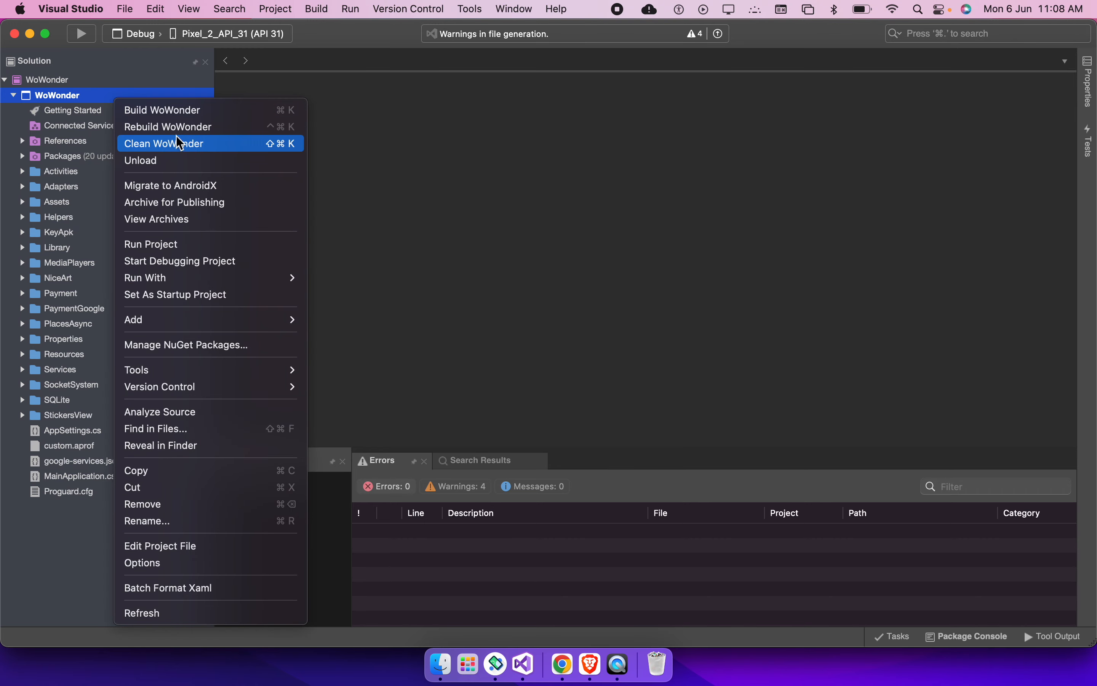
left_click(200, 144)
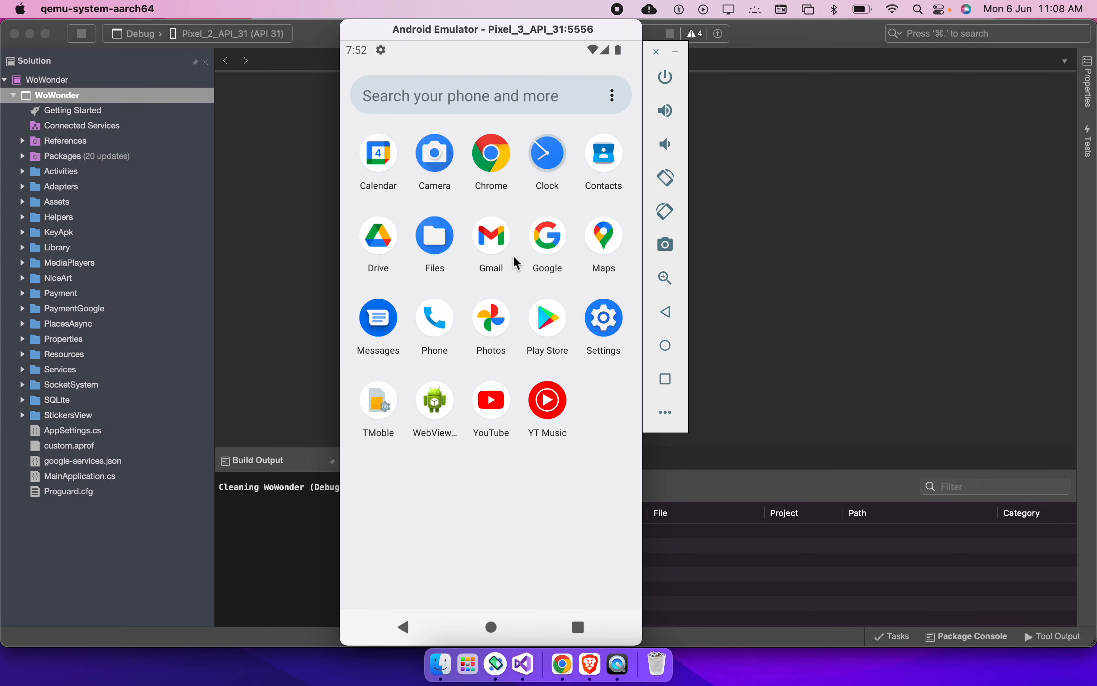
left_click(925, 188)
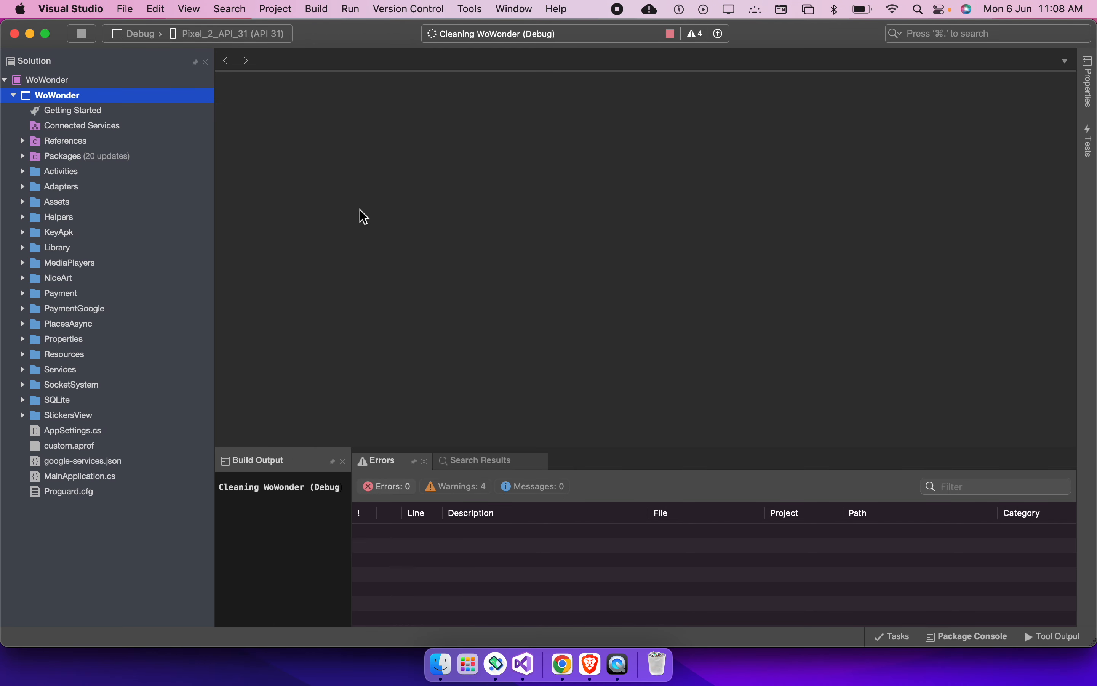